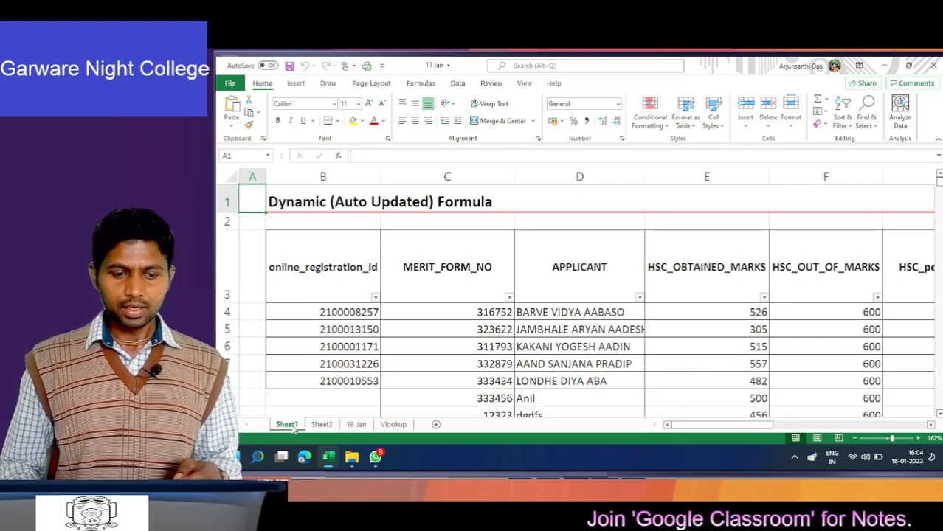
Examine the applicant merit table under the Dynamic (Auto Updated) Formula heading, from registration IDs across to the HSC_percentage formula.
{"action": "key", "text": "Right"}
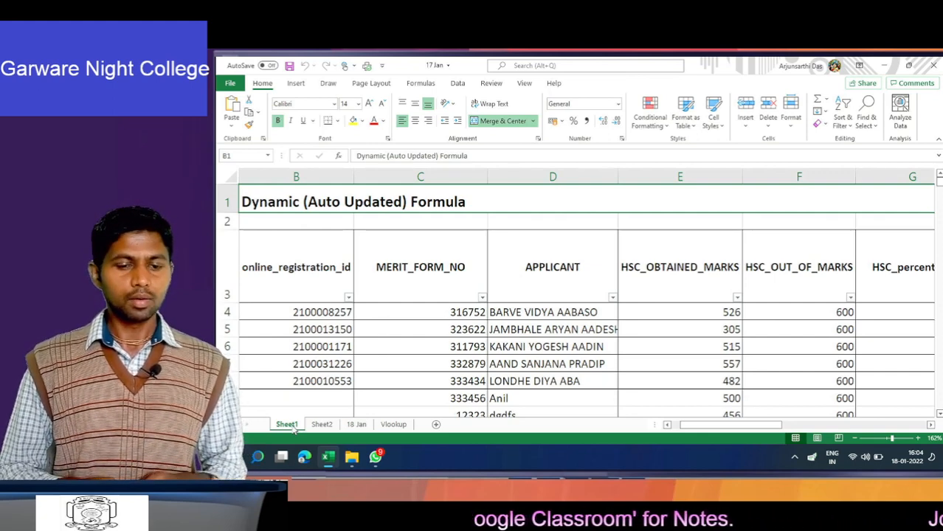
{"action": "key", "text": "Down"}
{"action": "key", "text": "Down"}
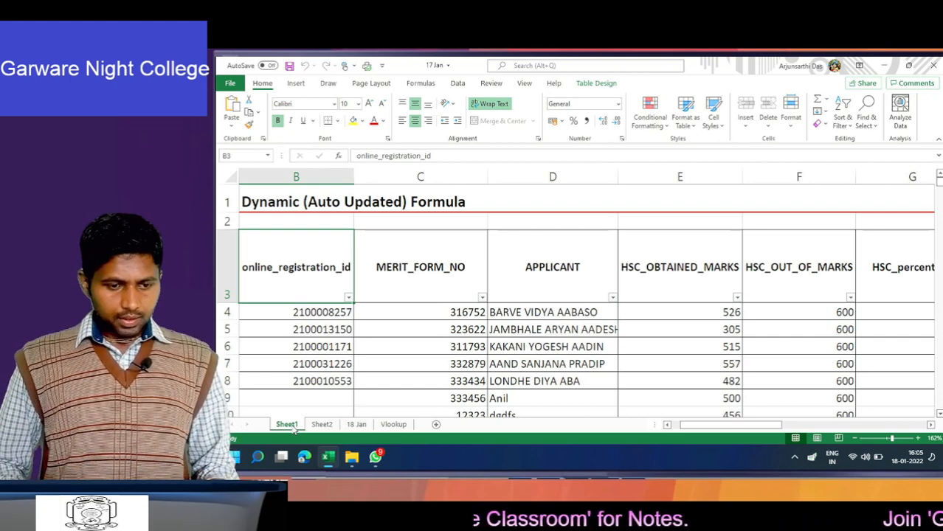
{"action": "key", "text": "Down"}
{"action": "key", "text": "Down"}
{"action": "key", "text": "Down"}
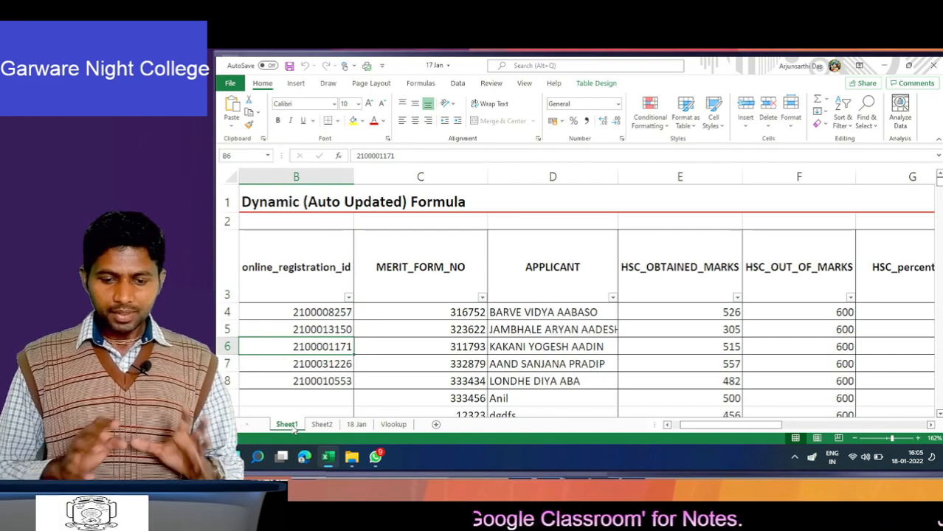
{"action": "key", "text": "Up"}
{"action": "key", "text": "Up"}
{"action": "key", "text": "Up"}
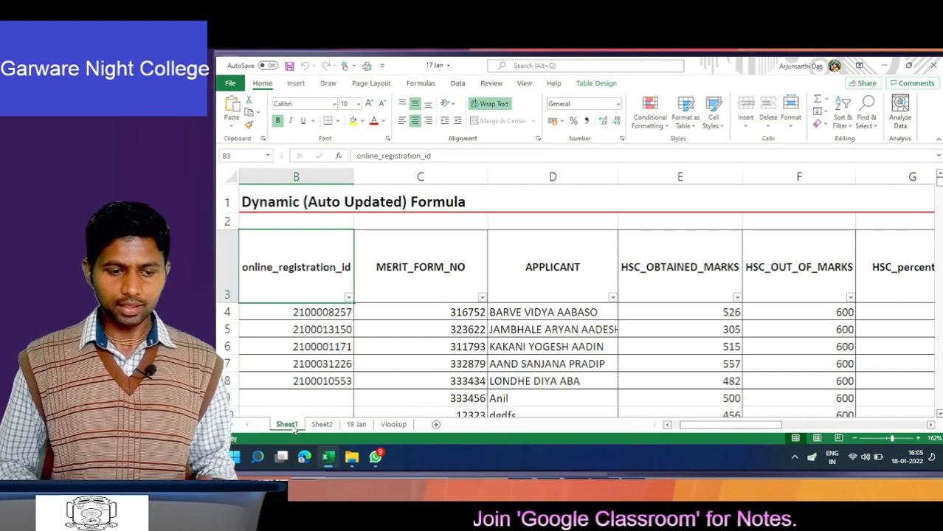
{"action": "key", "text": "Down"}
{"action": "key", "text": "Down"}
{"action": "key", "text": "Down"}
{"action": "key", "text": "Down"}
{"action": "key", "text": "Down"}
{"action": "key", "text": "Down"}
{"action": "key", "text": "Down"}
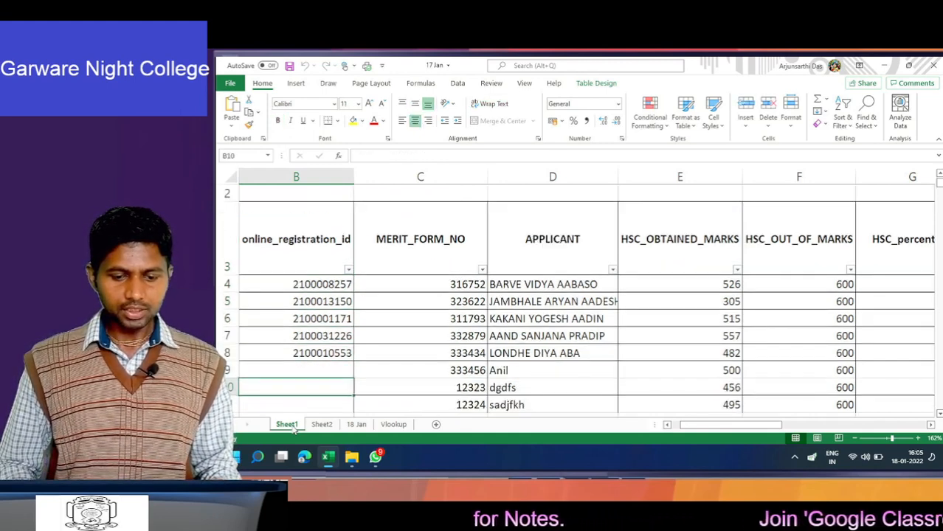
{"action": "key", "text": "Right"}
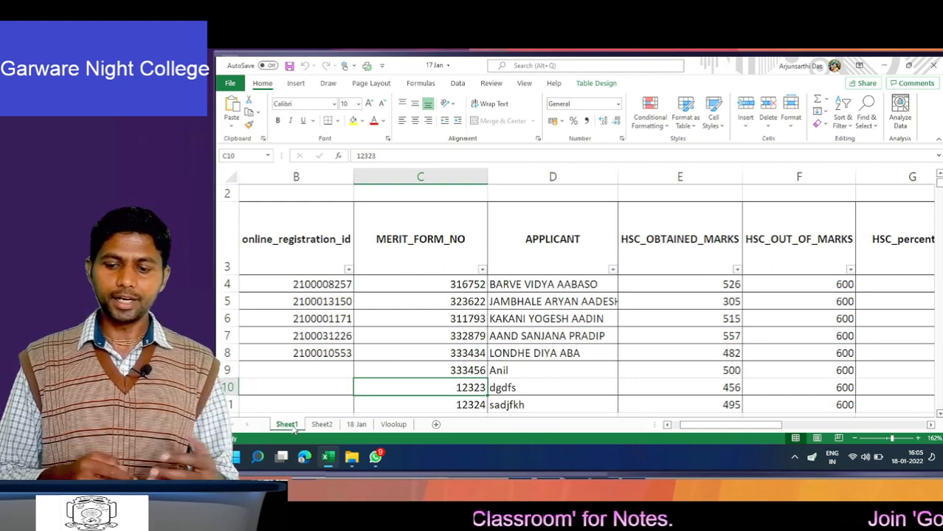
{"action": "key", "text": "Right"}
{"action": "key", "text": "Right"}
{"action": "key", "text": "Right"}
{"action": "key", "text": "Right"}
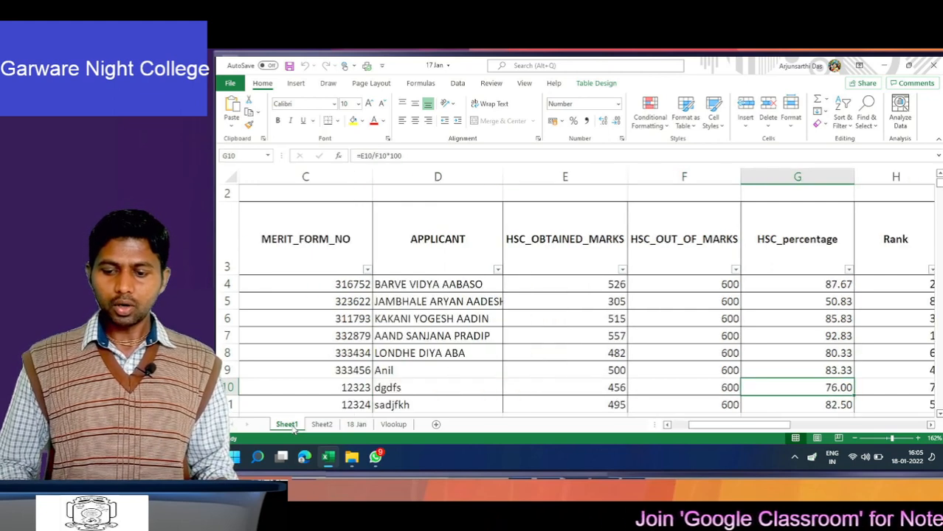
Add a new record in row 12 with a merit form number, applicant sdfd, 456 obtained marks and 600 out-of marks.
{"action": "key", "text": "Down"}
{"action": "key", "text": "Down"}
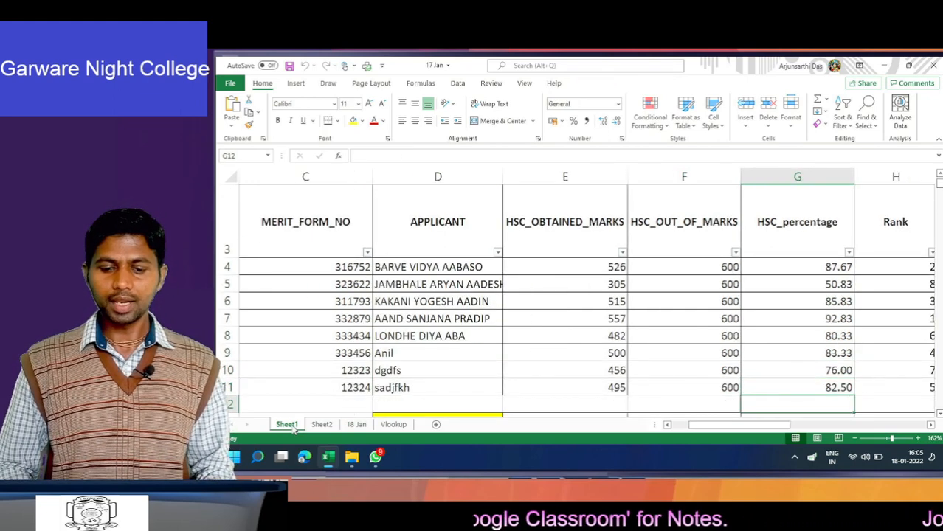
{"action": "key", "text": "Left"}
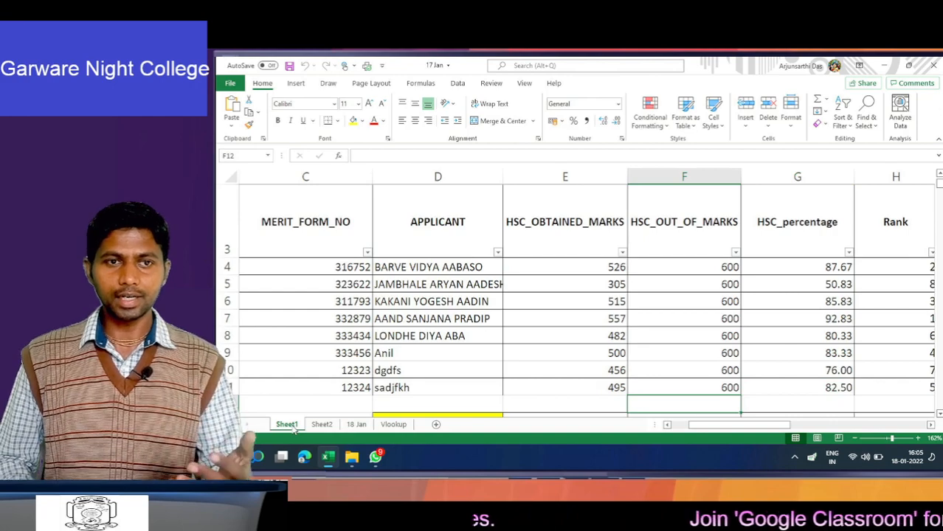
{"action": "key", "text": "Left"}
{"action": "key", "text": "Left"}
{"action": "key", "text": "Left"}
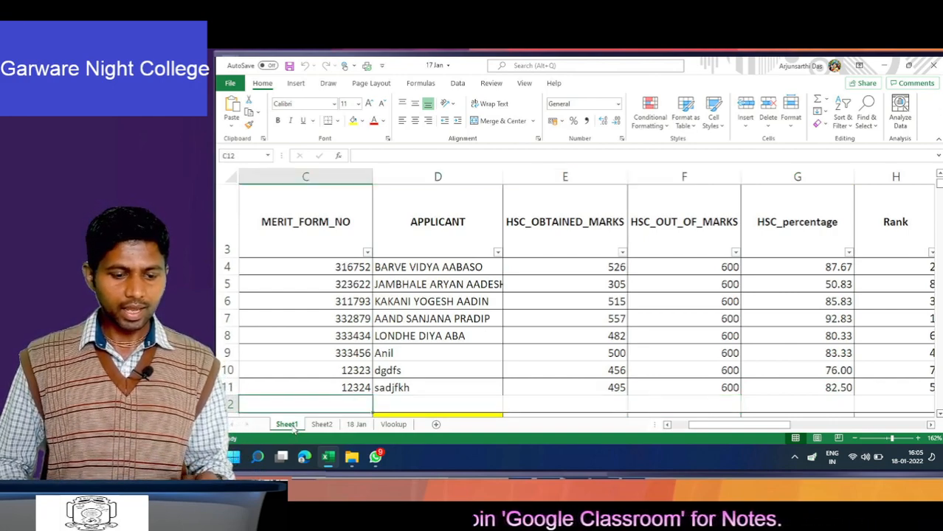
{"action": "type", "text": "1243123"}
{"action": "key", "text": "Tab"}
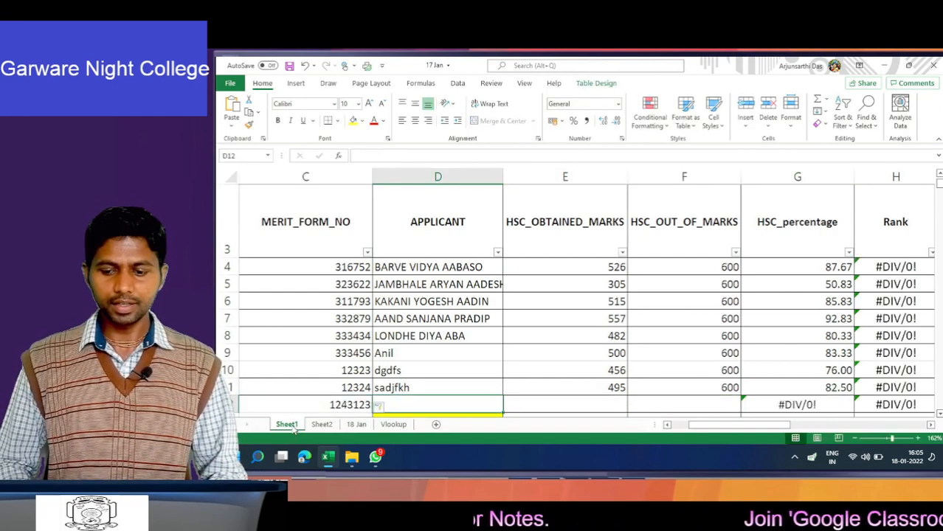
{"action": "type", "text": "sdfd"}
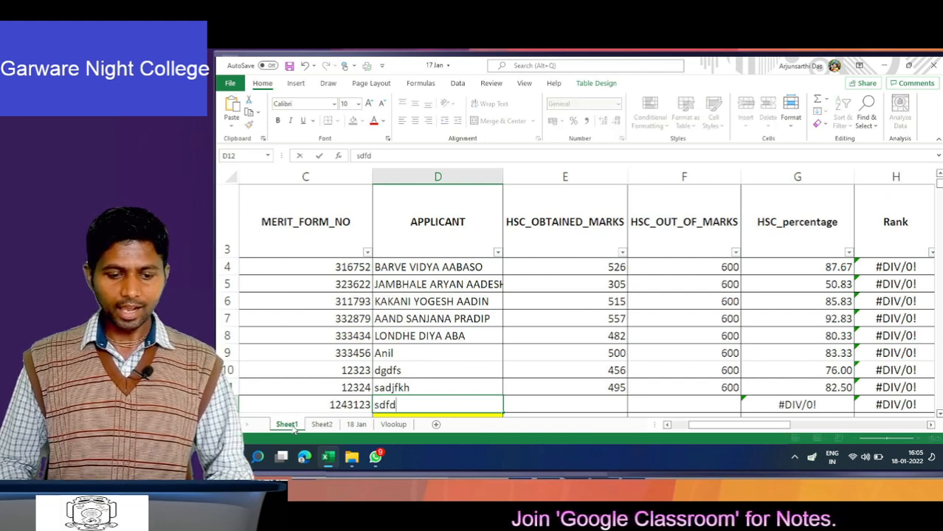
{"action": "key", "text": "Tab"}
{"action": "type", "text": "456"}
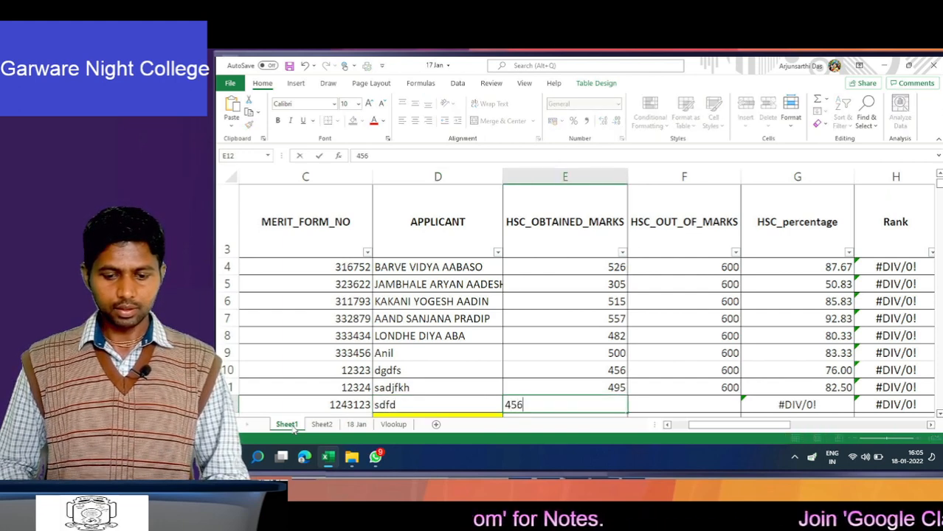
{"action": "key", "text": "Tab"}
{"action": "type", "text": "600"}
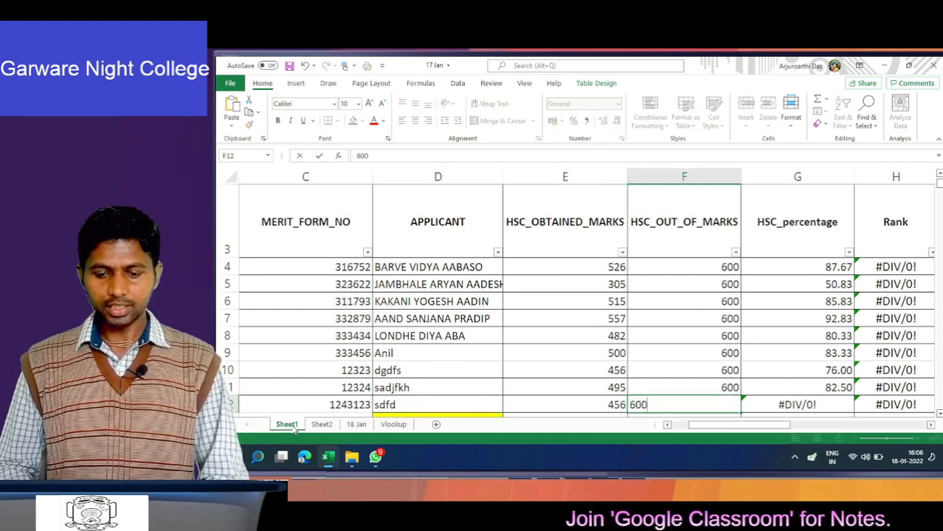
{"action": "key", "text": "Tab"}
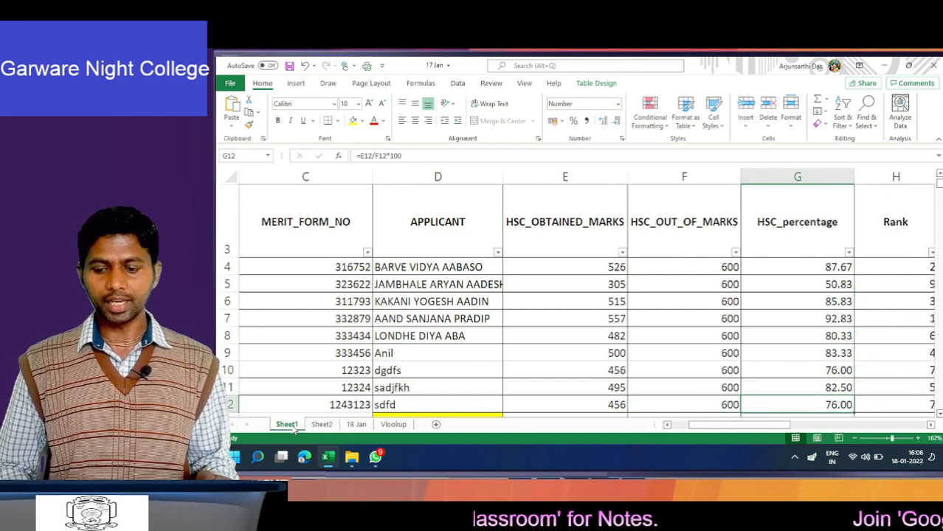
Review the RANK formula and the ranks of all applicants in the Rank column.
{"action": "scroll", "coordinate": [295, 431], "scroll_direction": "right", "scroll_amount": 1}
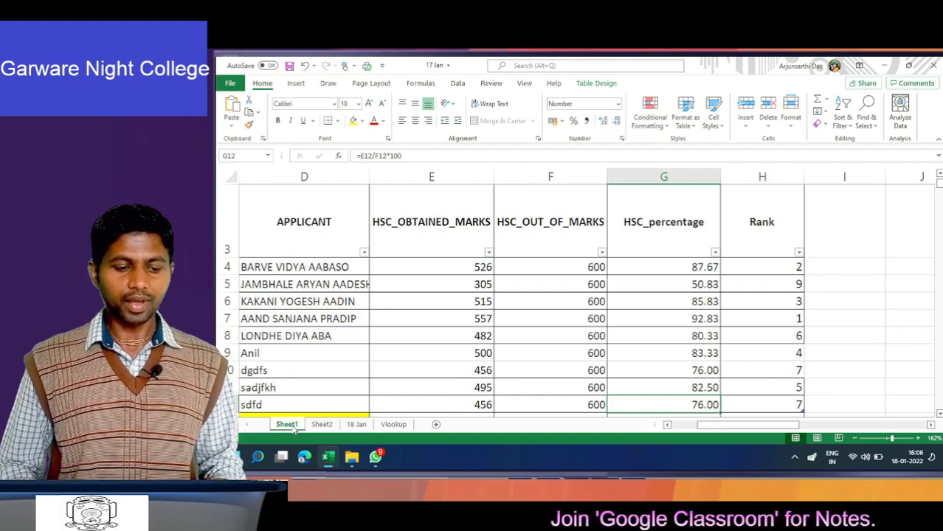
{"action": "key", "text": "Down"}
{"action": "key", "text": "Up"}
{"action": "key", "text": "Up"}
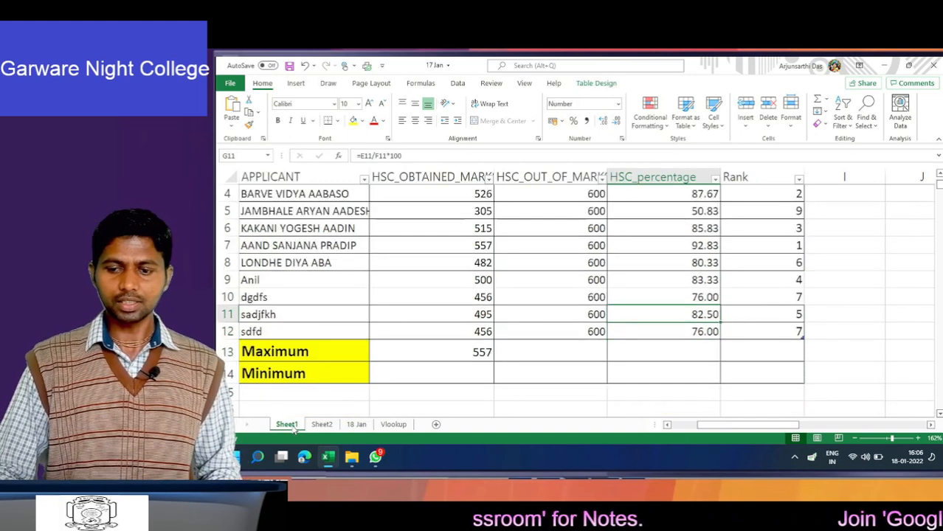
{"action": "key", "text": "Up"}
{"action": "key", "text": "Up"}
{"action": "key", "text": "Up"}
{"action": "key", "text": "Right"}
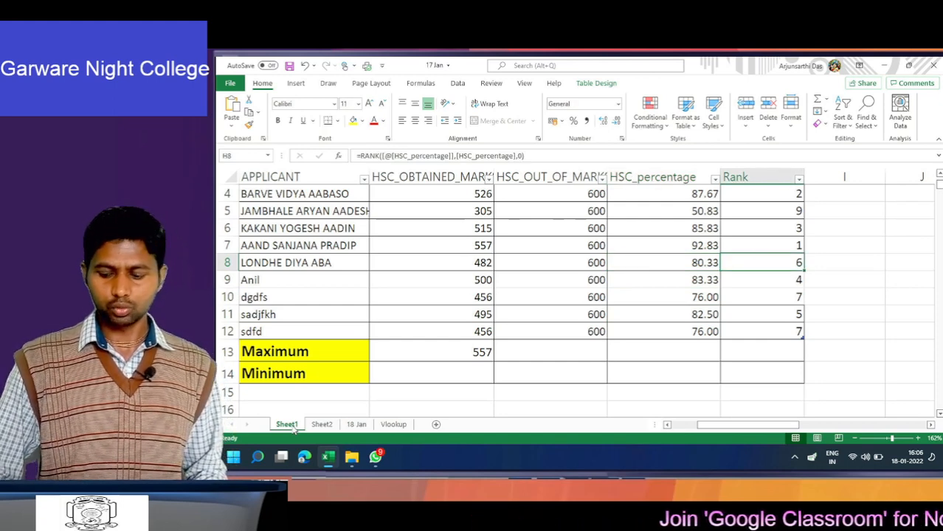
{"action": "key", "text": "Up"}
{"action": "key", "text": "Up"}
{"action": "key", "text": "Down"}
{"action": "key", "text": "Down"}
{"action": "key", "text": "Down"}
{"action": "key", "text": "Down"}
{"action": "key", "text": "Up"}
{"action": "key", "text": "Up"}
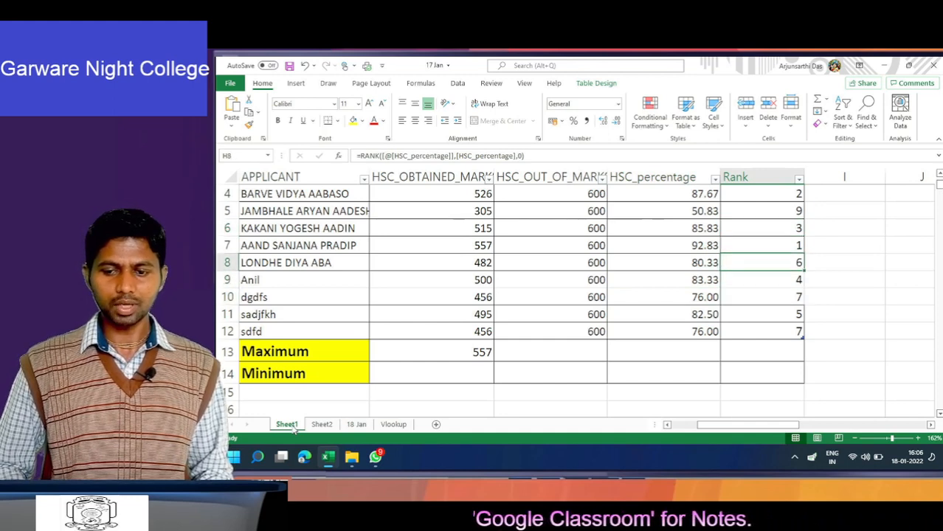
{"action": "key", "text": "Up"}
{"action": "key", "text": "Up"}
{"action": "key", "text": "Up"}
{"action": "key", "text": "Up"}
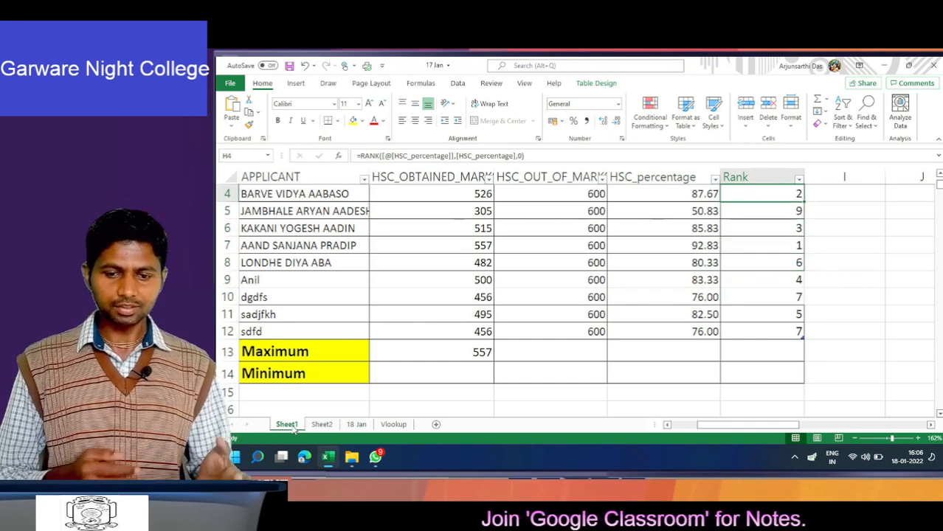
{"action": "scroll", "coordinate": [293, 432], "scroll_direction": "up", "scroll_amount": 1}
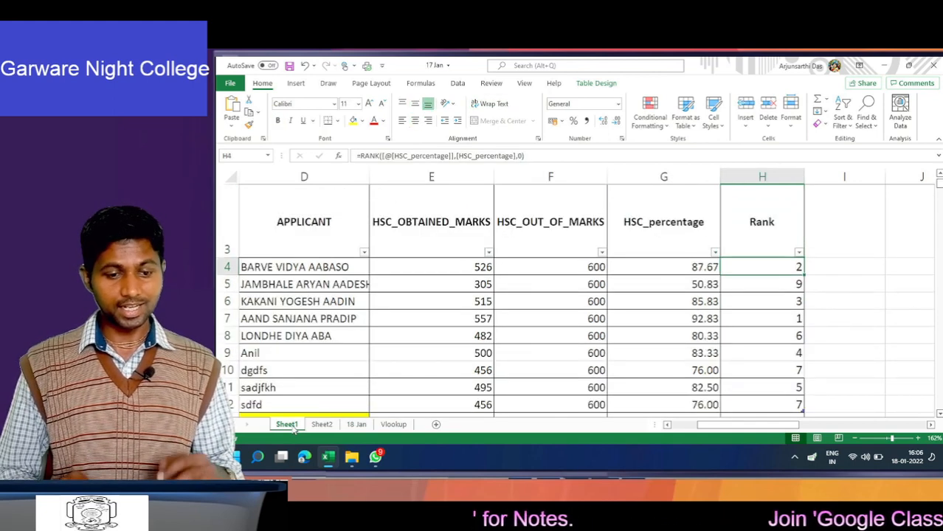
{"action": "key", "text": "Down"}
{"action": "key", "text": "Down"}
{"action": "key", "text": "Down"}
{"action": "key", "text": "Down"}
{"action": "key", "text": "Down"}
{"action": "key", "text": "Down"}
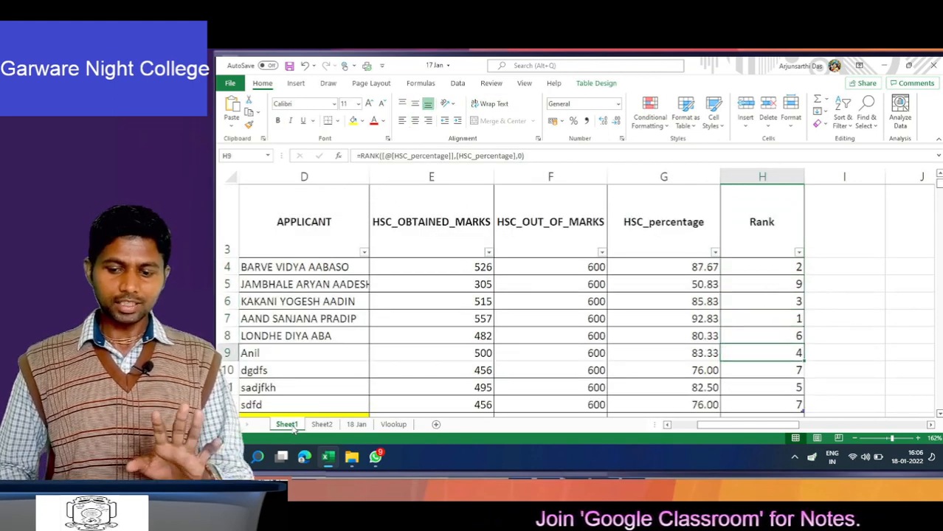
{"action": "key", "text": "Down"}
{"action": "key", "text": "Down"}
{"action": "key", "text": "Down"}
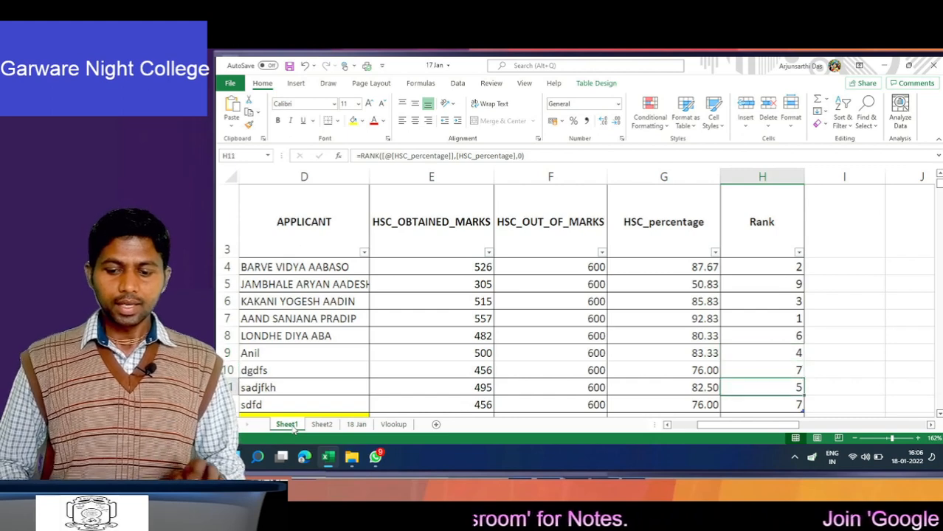
Check the Maximum formula for the obtained marks and the HSC_percentage formulas down to the new row 12.
{"action": "key", "text": "Left"}
{"action": "key", "text": "Left"}
{"action": "key", "text": "Left"}
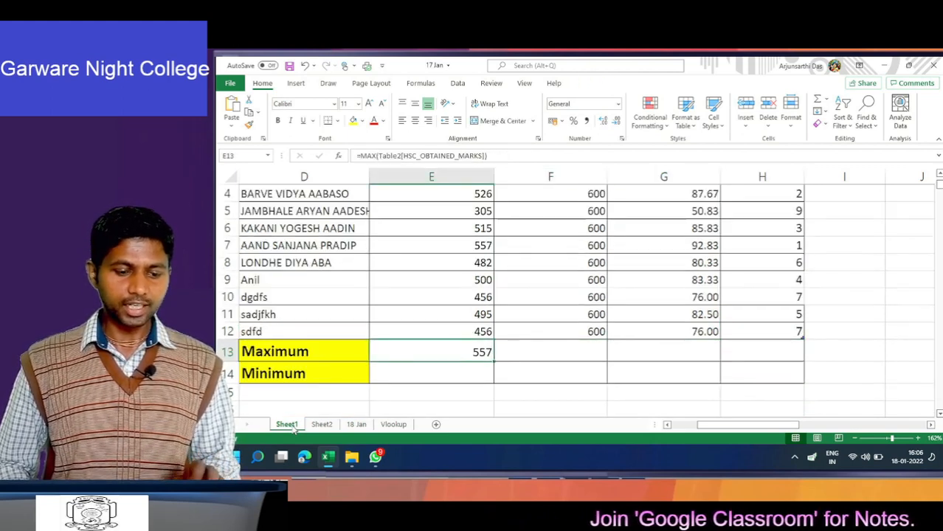
{"action": "key", "text": "Left"}
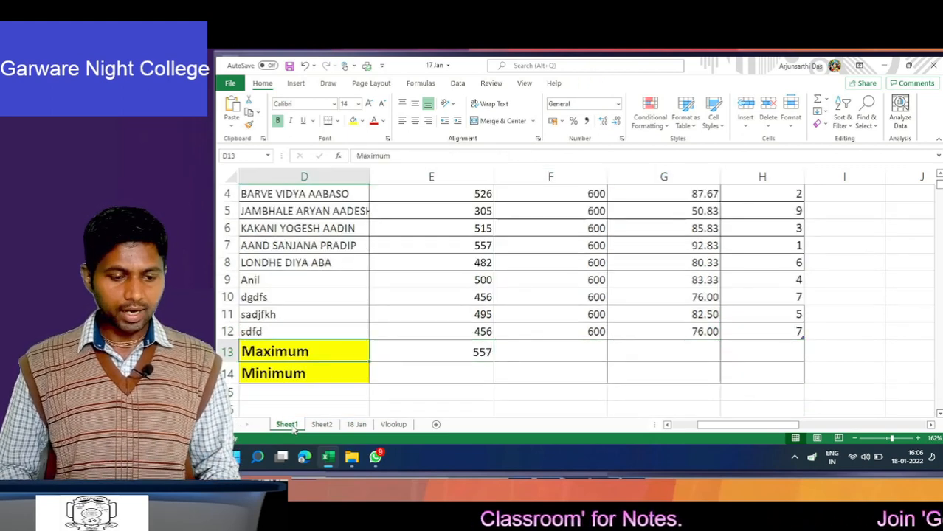
{"action": "key", "text": "Up"}
{"action": "key", "text": "ctrl+Home"}
{"action": "key", "text": "Down"}
{"action": "key", "text": "Down"}
{"action": "key", "text": "Down"}
{"action": "key", "text": "Down"}
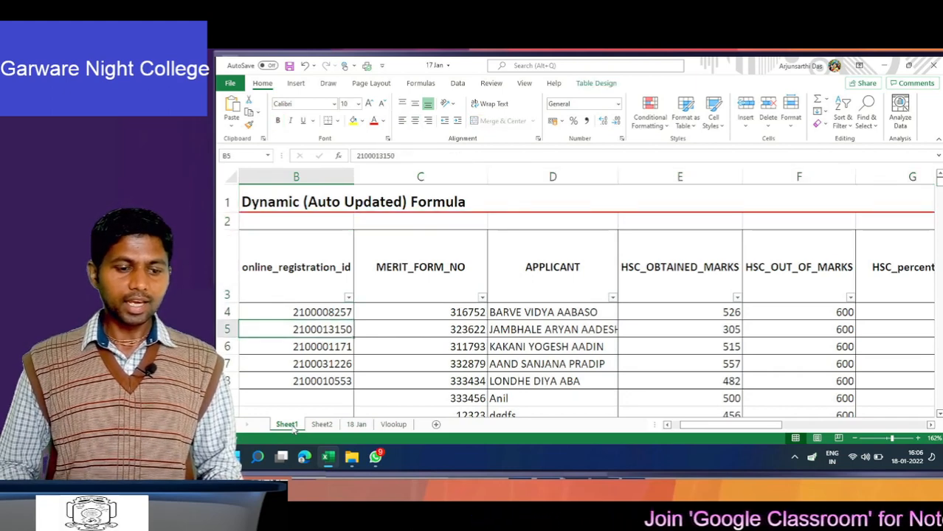
{"action": "key", "text": "Right"}
{"action": "key", "text": "Right"}
{"action": "key", "text": "Right"}
{"action": "key", "text": "Right"}
{"action": "key", "text": "Right"}
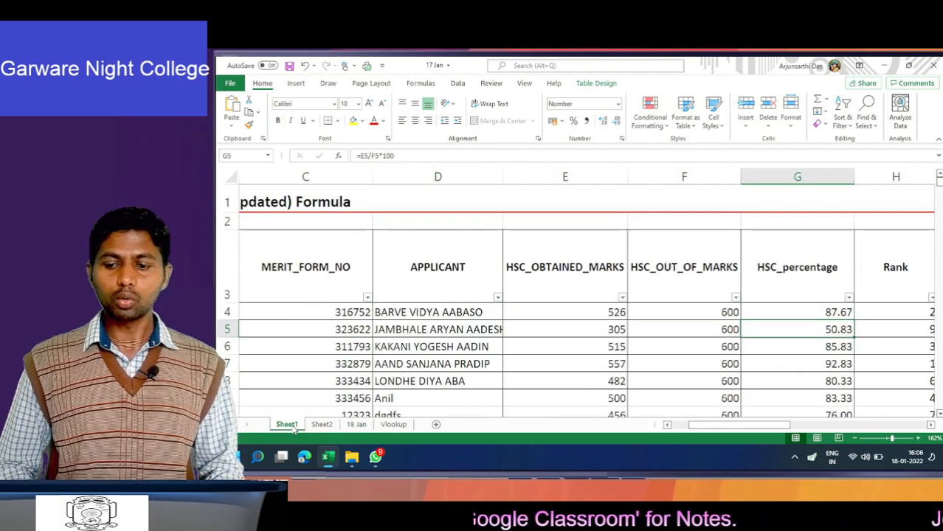
{"action": "key", "text": "Down"}
{"action": "key", "text": "Down"}
{"action": "key", "text": "Down"}
{"action": "key", "text": "Down"}
{"action": "key", "text": "Down"}
{"action": "key", "text": "Down"}
{"action": "key", "text": "Down"}
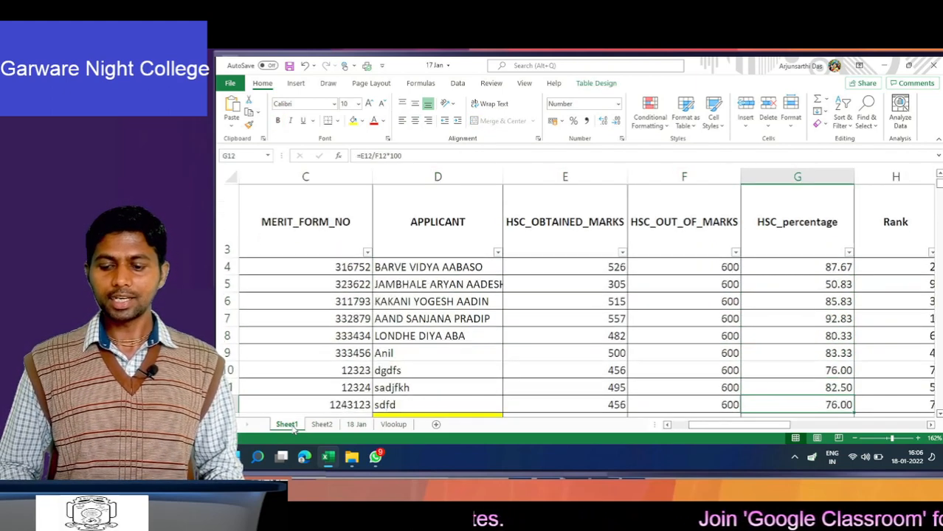
{"action": "key", "text": "Down"}
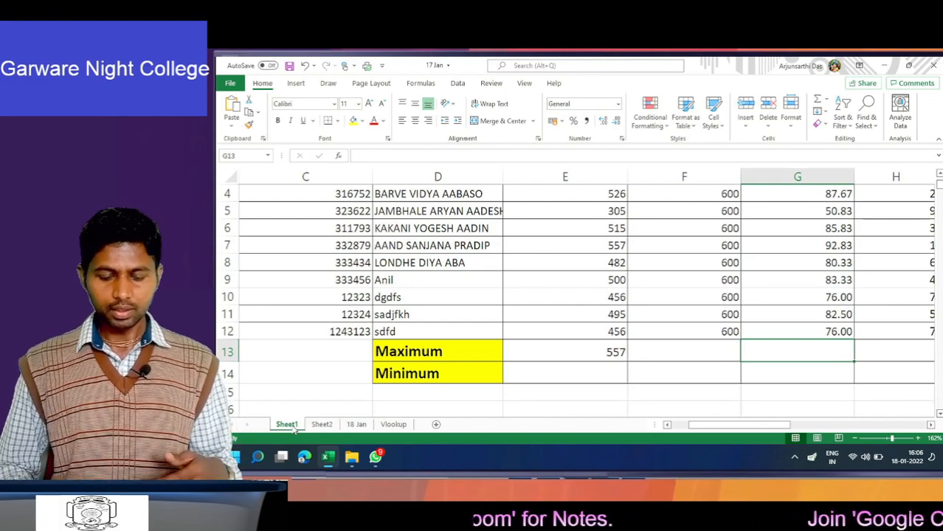
Go to the fruit table in the Text with Formula section below the merit table.
{"action": "key", "text": "Down"}
{"action": "key", "text": "Down"}
{"action": "key", "text": "Down"}
{"action": "key", "text": "Down"}
{"action": "key", "text": "Down"}
{"action": "key", "text": "Down"}
{"action": "key", "text": "Down"}
{"action": "key", "text": "Down"}
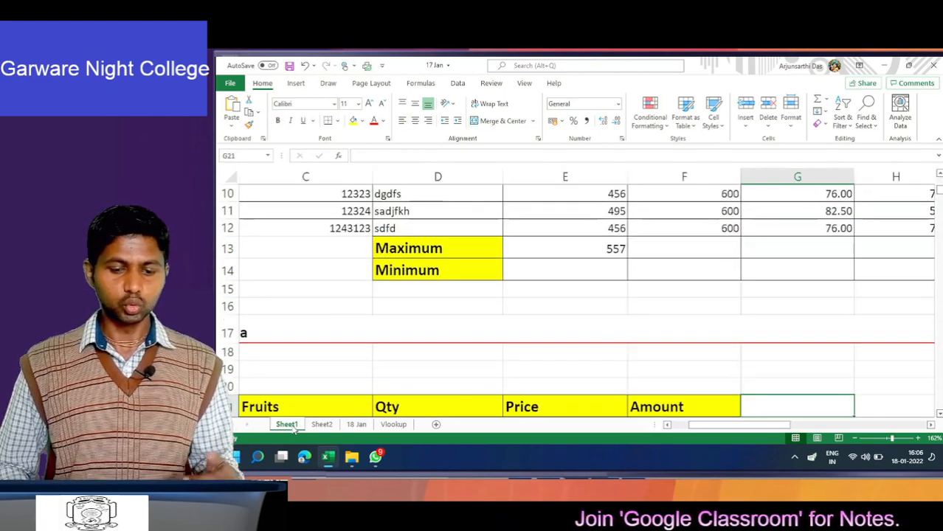
{"action": "key", "text": "Down"}
{"action": "key", "text": "Down"}
{"action": "key", "text": "Left"}
{"action": "key", "text": "Left"}
{"action": "key", "text": "Left"}
{"action": "key", "text": "Left"}
{"action": "key", "text": "Left"}
{"action": "key", "text": "Left"}
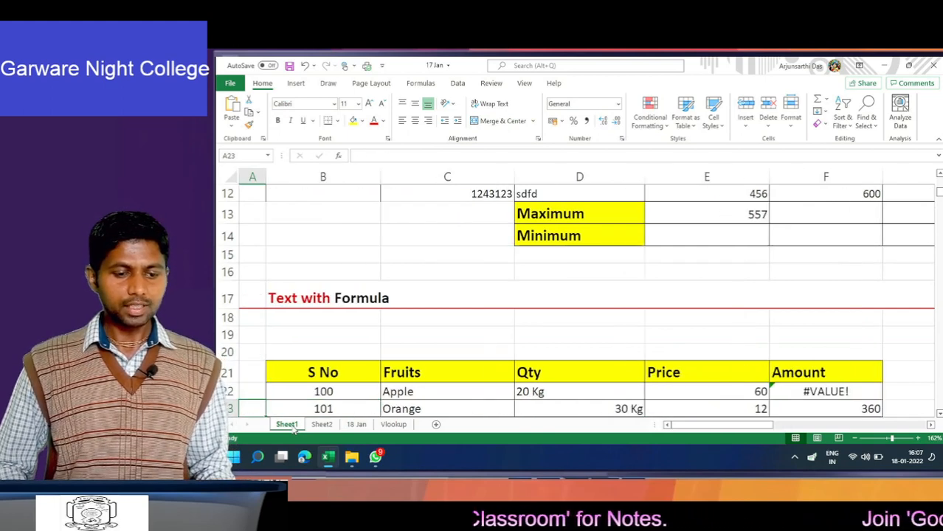
{"action": "key", "text": "super+d"}
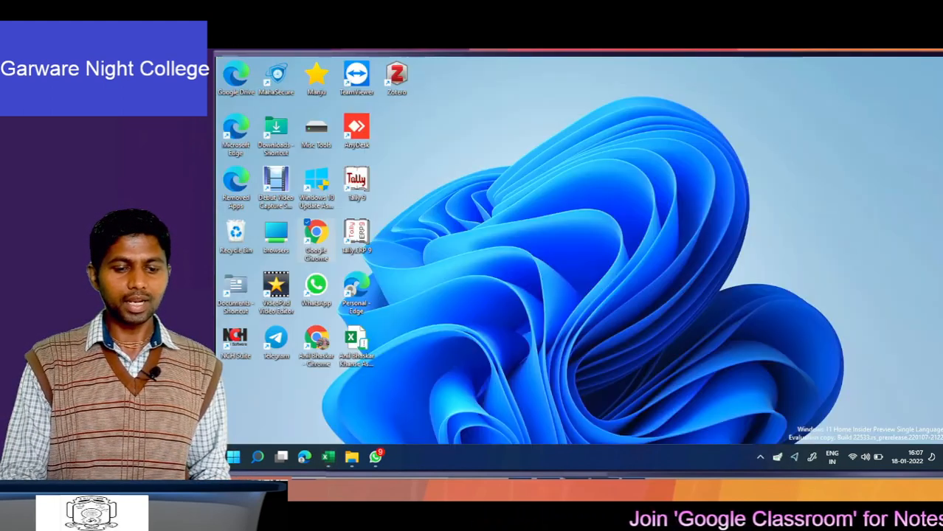
{"action": "key", "text": "super+d"}
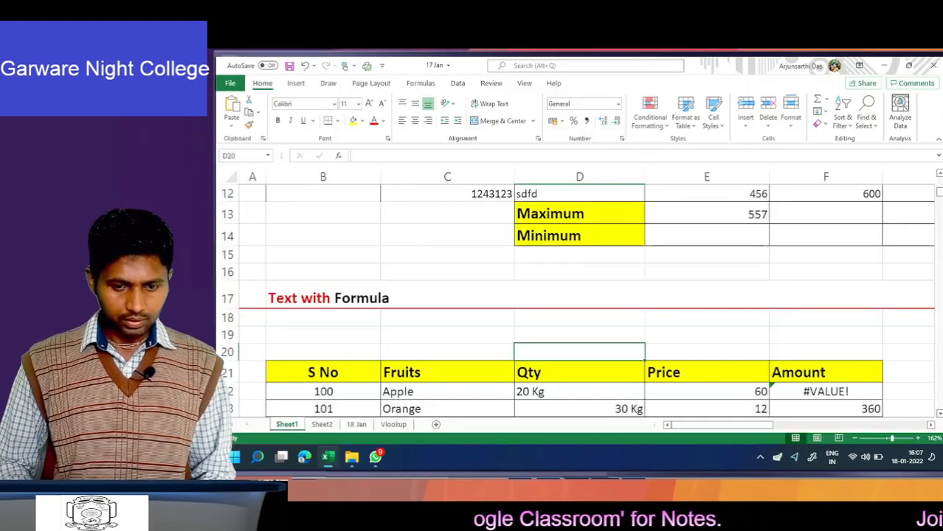
Examine how the Qty values with the Kg unit are stored in the fruit table, from Apple to Banana.
{"action": "key", "text": "Down"}
{"action": "key", "text": "Down"}
{"action": "key", "text": "Down"}
{"action": "key", "text": "Down"}
{"action": "key", "text": "Down"}
{"action": "key", "text": "Down"}
{"action": "key", "text": "Down"}
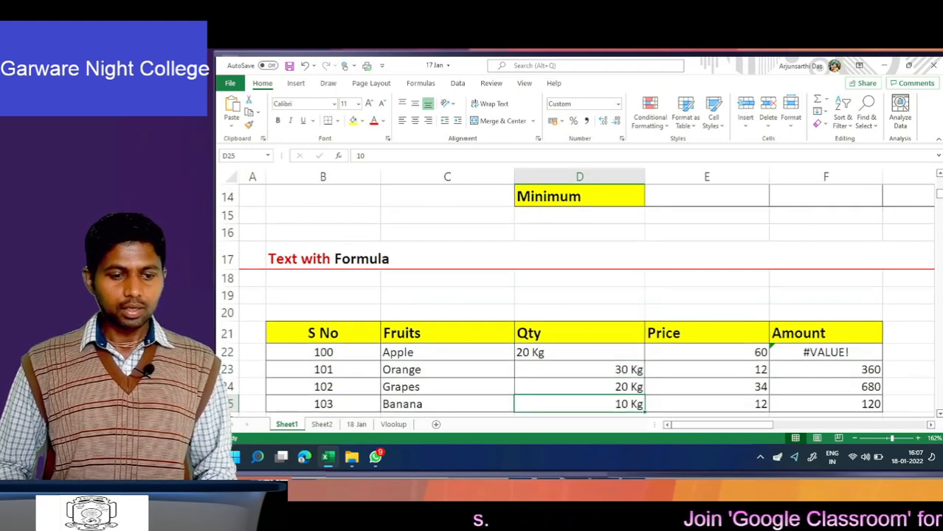
{"action": "key", "text": "Up"}
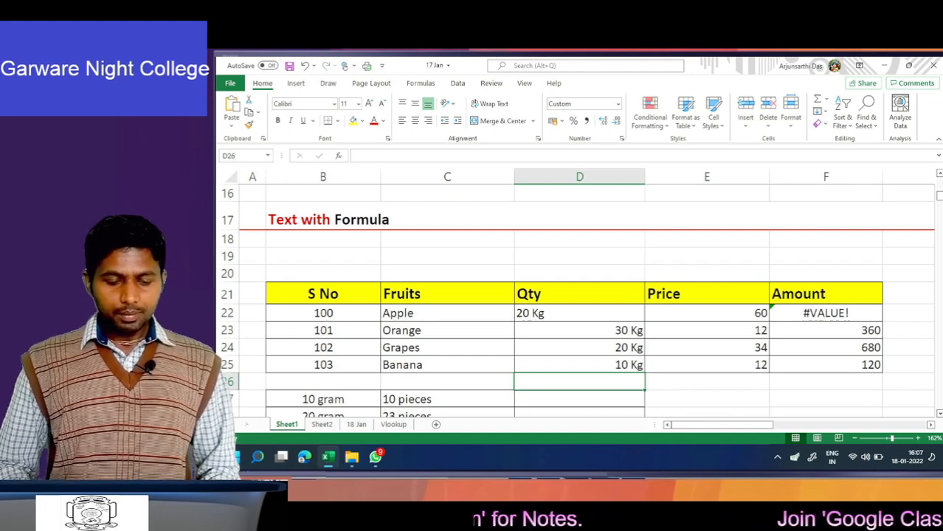
Examine the Apple row's Qty text, Price and Amount formula in the fruit table.
{"action": "key", "text": "Up"}
{"action": "key", "text": "Up"}
{"action": "key", "text": "Up"}
{"action": "key", "text": "Up"}
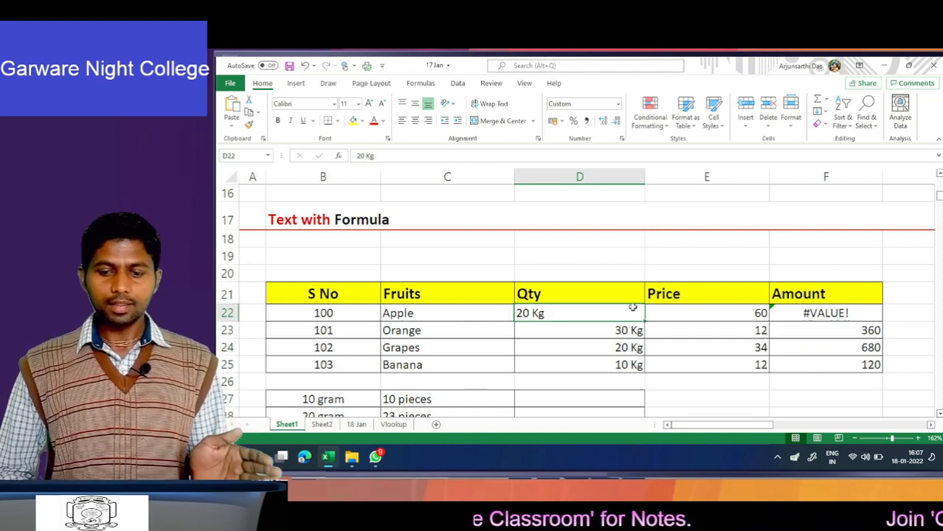
{"action": "left_click", "coordinate": [710, 313]}
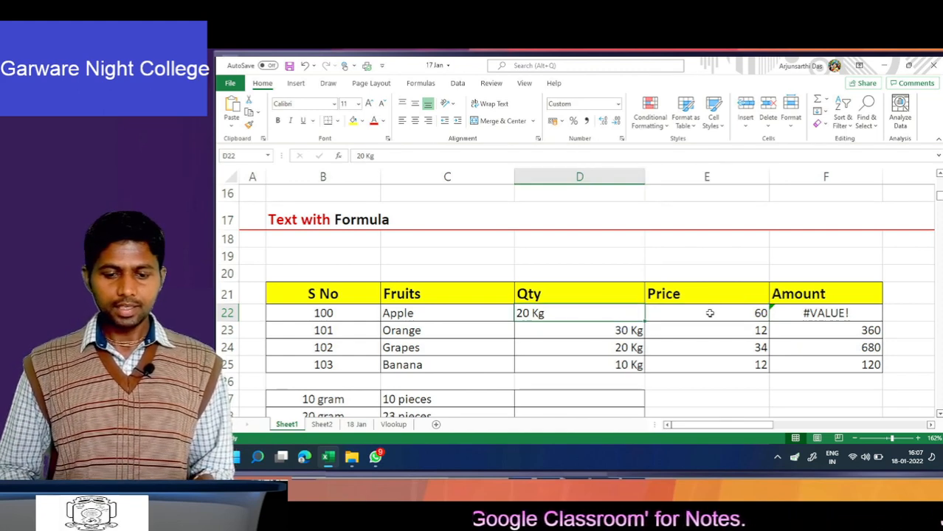
{"action": "key", "text": "Left"}
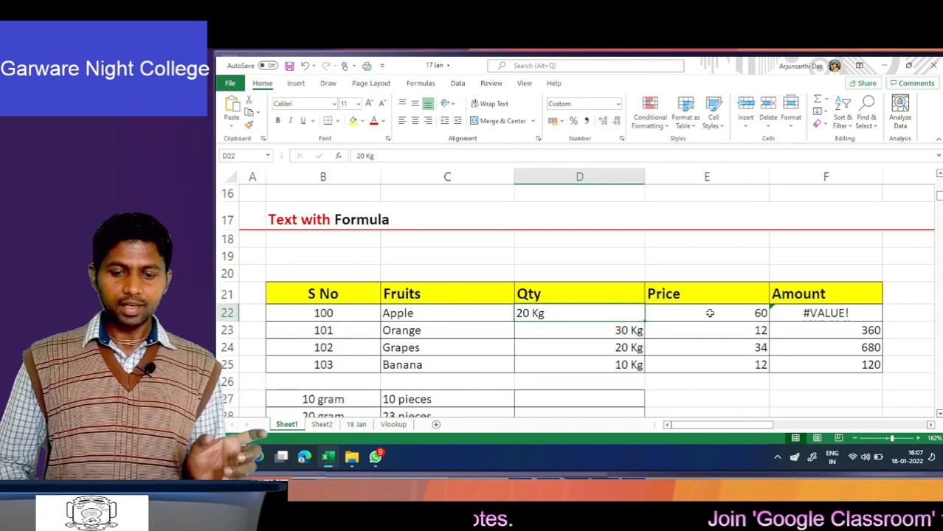
{"action": "left_click", "coordinate": [710, 313]}
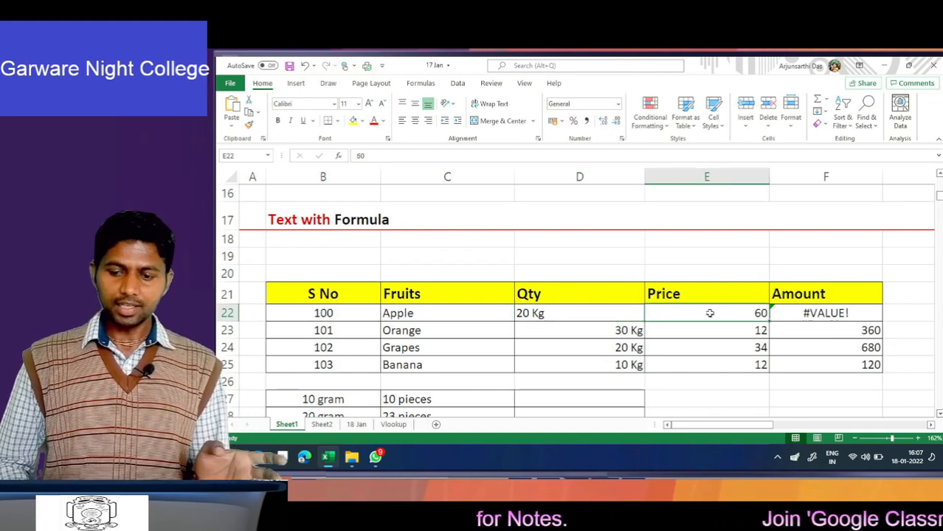
{"action": "key", "text": "Right"}
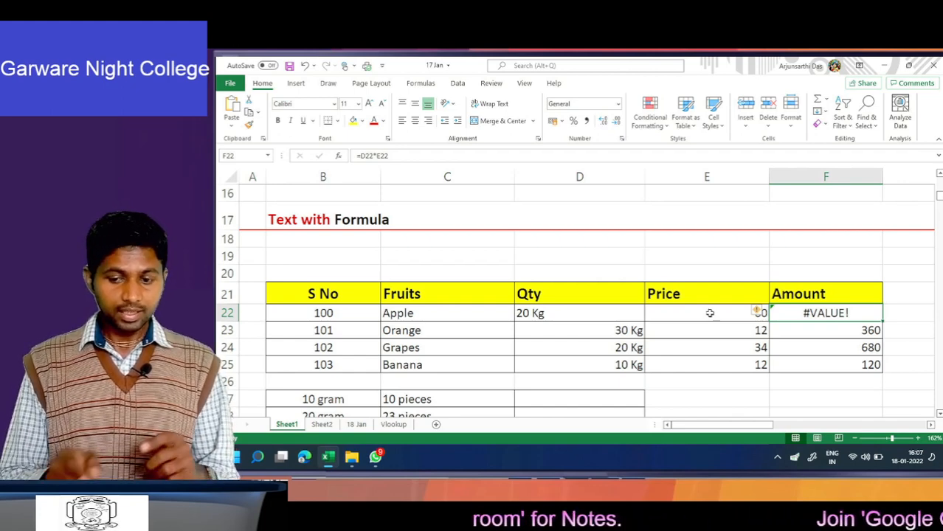
{"action": "key", "text": "Down"}
{"action": "key", "text": "Up"}
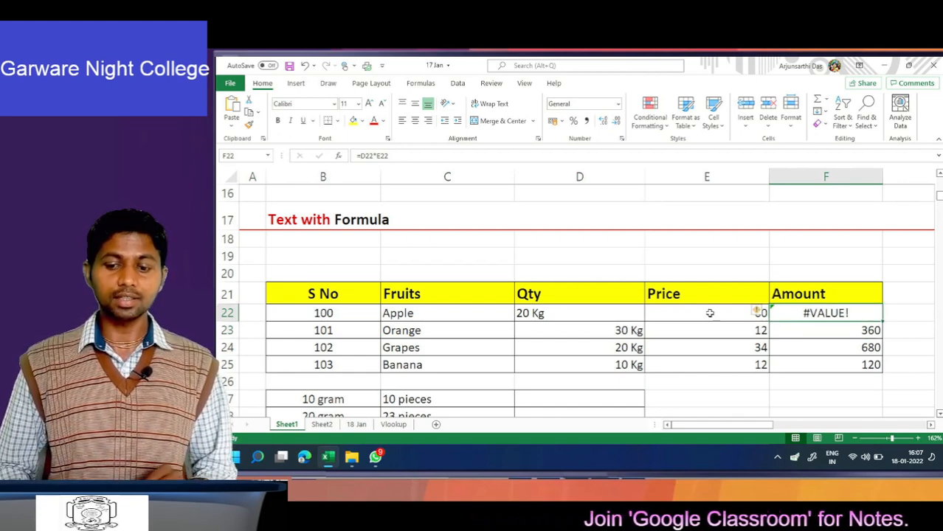
Examine the Qty values of Orange, Grapes and Banana, comparing the displayed Kg unit with the stored cell content.
{"action": "key", "text": "Down"}
{"action": "key", "text": "Left"}
{"action": "key", "text": "Left"}
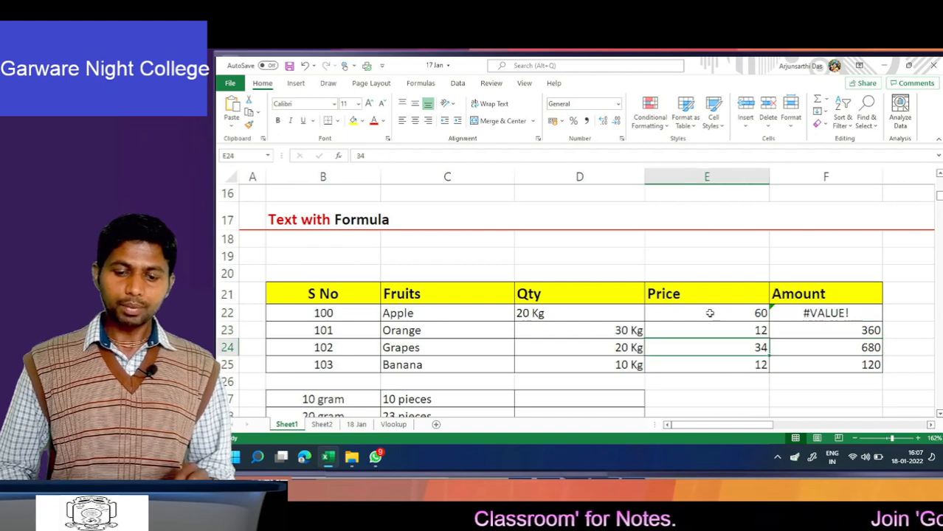
{"action": "key", "text": "shift+Down"}
{"action": "key", "text": "shift+Down"}
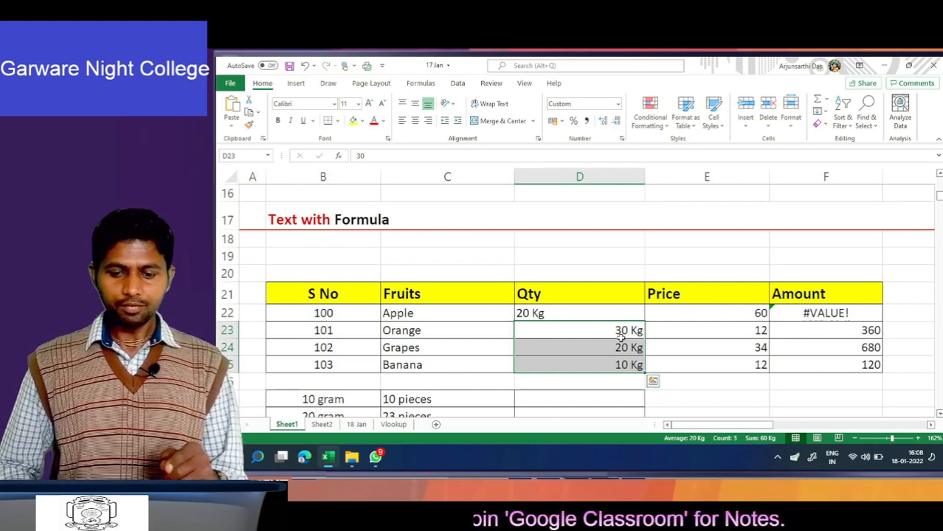
{"action": "left_click", "coordinate": [621, 334]}
{"action": "key", "text": "shift+Down"}
{"action": "key", "text": "shift+Down"}
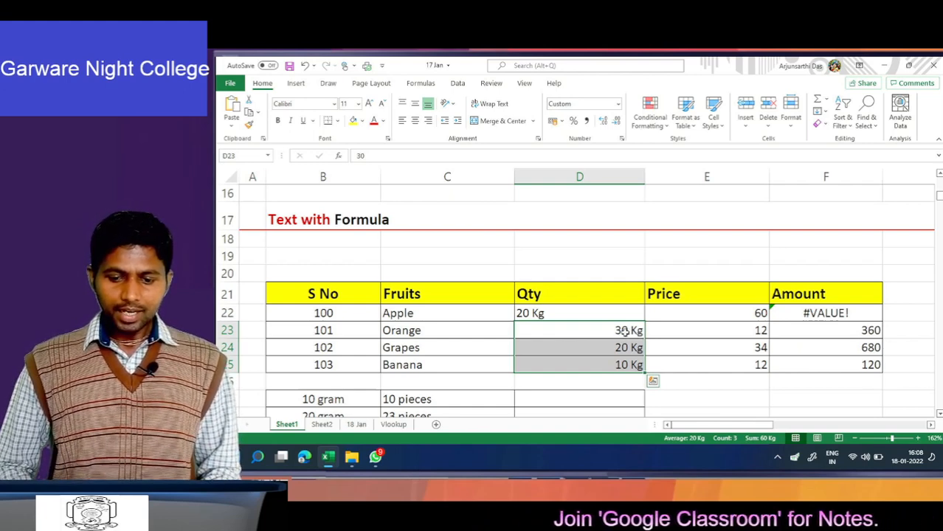
{"action": "left_click", "coordinate": [622, 335]}
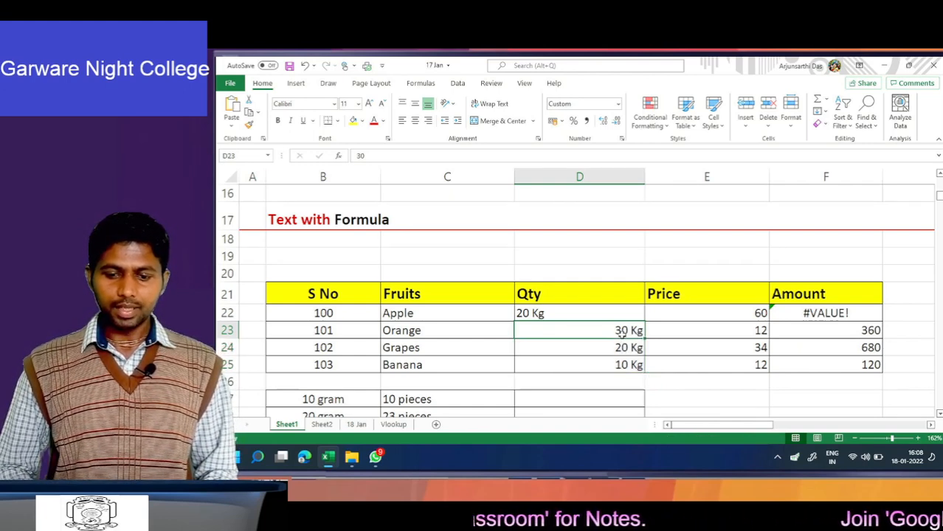
{"action": "left_click_drag", "start_coordinate": [623, 333], "coordinate": [622, 364]}
{"action": "left_click", "coordinate": [622, 332]}
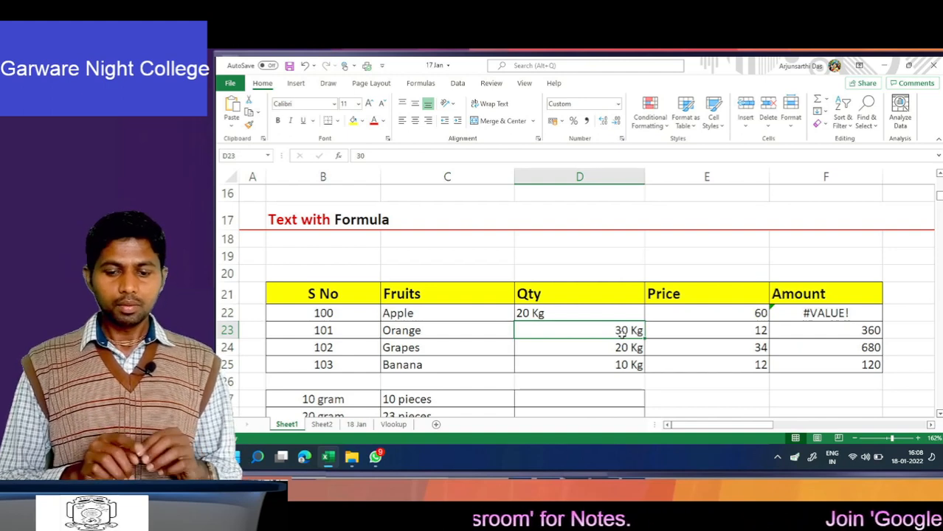
{"action": "key", "text": "shift+Down"}
{"action": "key", "text": "shift+Down"}
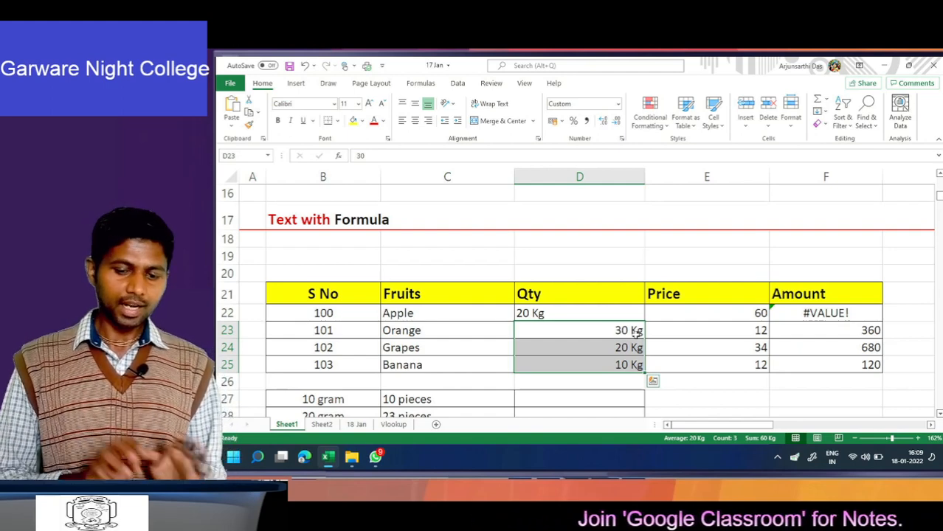
Inspect the Amount formula in the Orange row and its Qty and Price references without changing it.
{"action": "key", "text": "Right"}
{"action": "key", "text": "Right"}
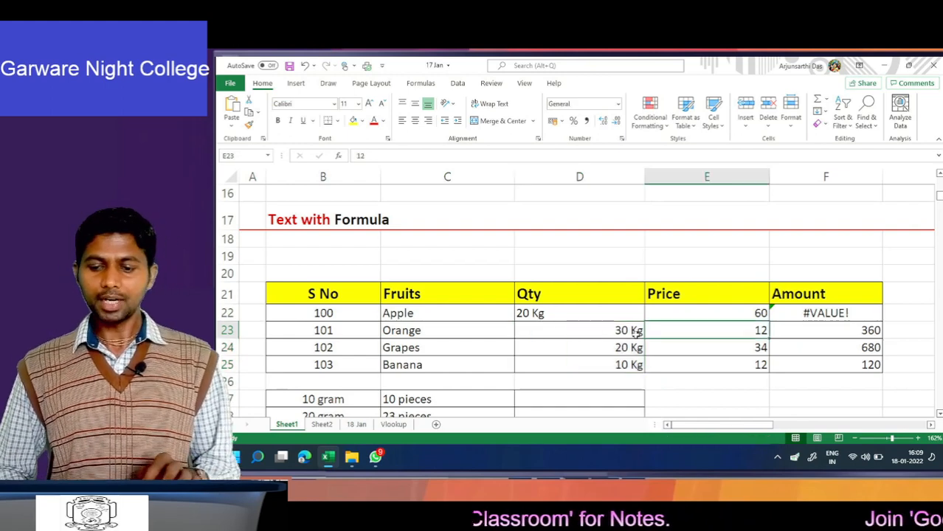
{"action": "key", "text": "F2"}
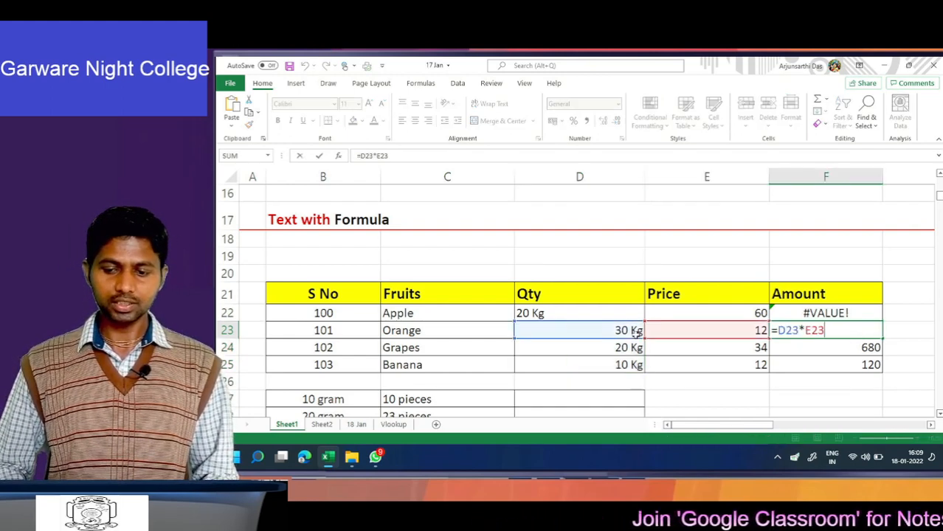
{"action": "key", "text": "Escape"}
Go past the gram and pieces table to the order table in the Filter with Sum, Average, Max, Min section.
{"action": "key", "text": "Down"}
{"action": "key", "text": "Down"}
{"action": "key", "text": "Down"}
{"action": "key", "text": "Down"}
{"action": "key", "text": "Down"}
{"action": "key", "text": "Down"}
{"action": "key", "text": "Down"}
{"action": "key", "text": "Down"}
{"action": "key", "text": "Down"}
{"action": "key", "text": "Down"}
{"action": "key", "text": "Down"}
{"action": "key", "text": "Down"}
{"action": "key", "text": "Down"}
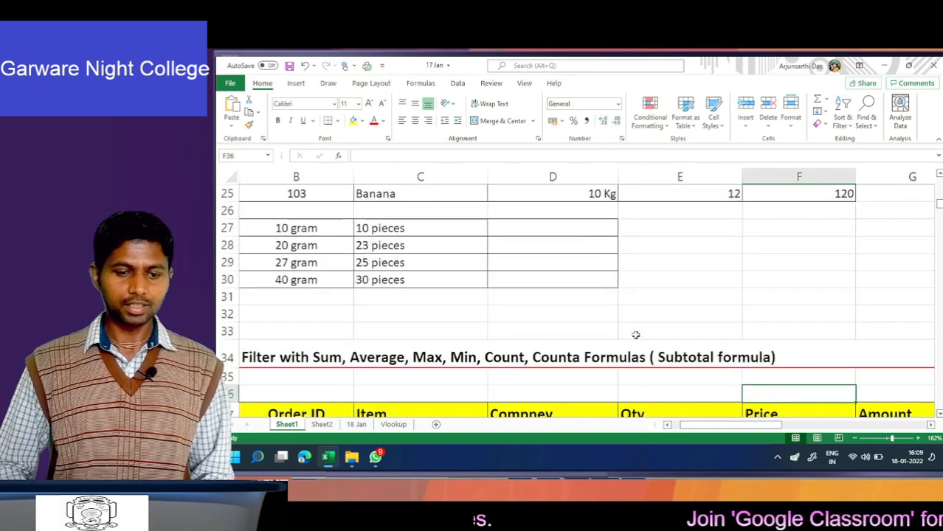
{"action": "key", "text": "Left"}
{"action": "key", "text": "Left"}
{"action": "key", "text": "Left"}
{"action": "key", "text": "Down"}
{"action": "key", "text": "Down"}
{"action": "key", "text": "Down"}
{"action": "key", "text": "Down"}
{"action": "key", "text": "Down"}
{"action": "key", "text": "Down"}
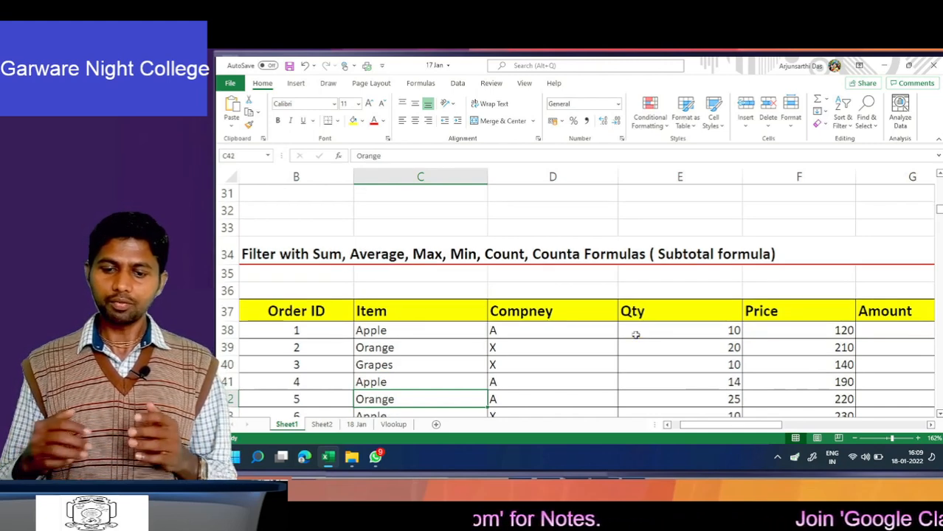
Check the SUBTOTAL formula in the Total row beneath the order table's Qty column.
{"action": "key", "text": "Down"}
{"action": "key", "text": "Down"}
{"action": "key", "text": "Down"}
{"action": "key", "text": "Down"}
{"action": "key", "text": "Down"}
{"action": "key", "text": "Down"}
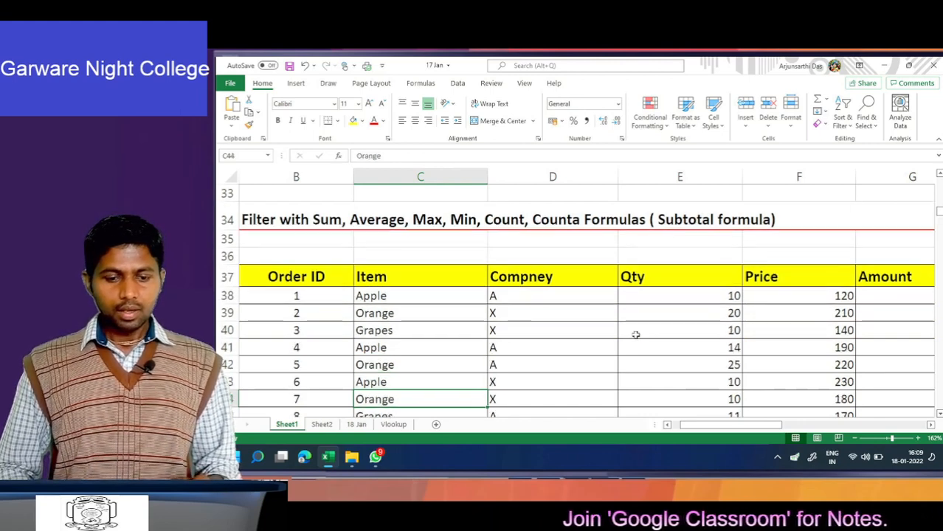
{"action": "key", "text": "Right"}
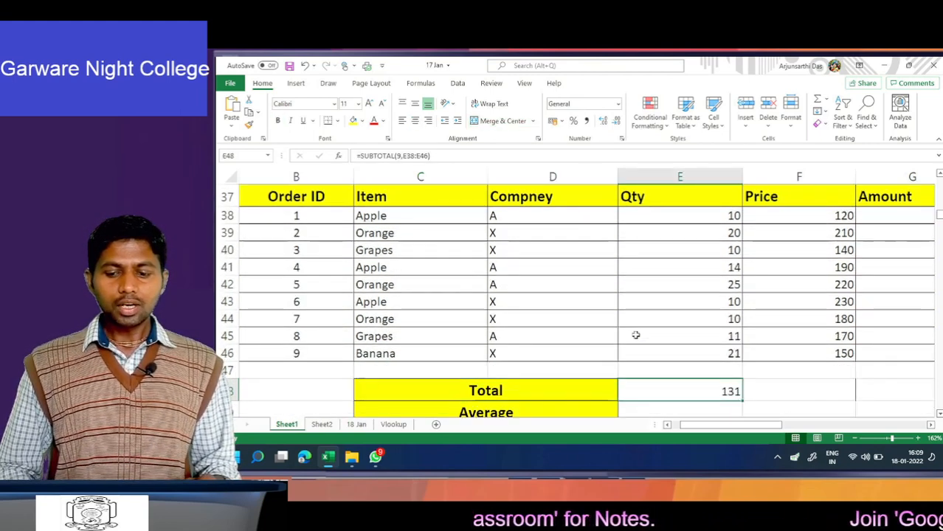
{"action": "key", "text": "Right"}
{"action": "key", "text": "Left"}
Review the Qty entries from the Total row back up to the first order under the column header.
{"action": "key", "text": "Up"}
{"action": "key", "text": "Up"}
{"action": "key", "text": "Up"}
{"action": "key", "text": "Up"}
{"action": "key", "text": "Up"}
{"action": "key", "text": "Up"}
{"action": "key", "text": "Up"}
{"action": "key", "text": "Up"}
{"action": "key", "text": "Up"}
{"action": "key", "text": "Up"}
{"action": "key", "text": "Up"}
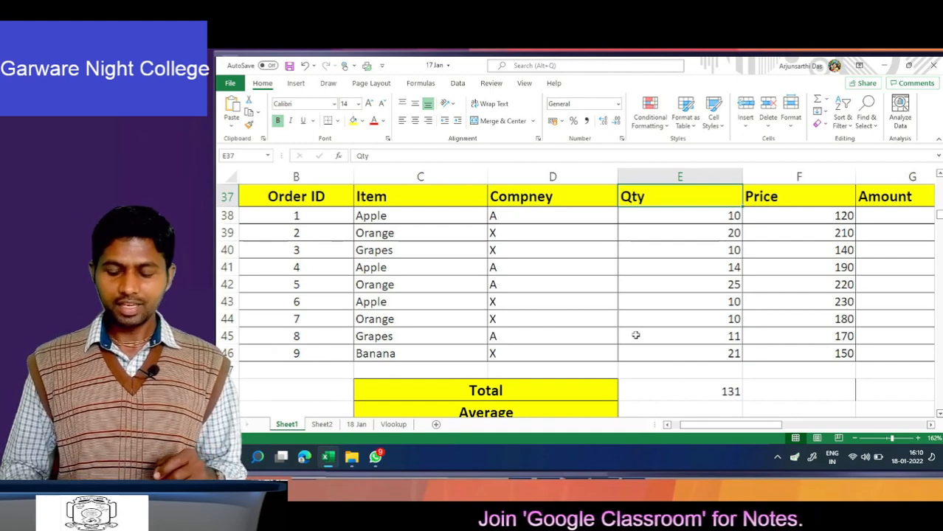
{"action": "key", "text": "Up"}
{"action": "key", "text": "Down"}
{"action": "key", "text": "Down"}
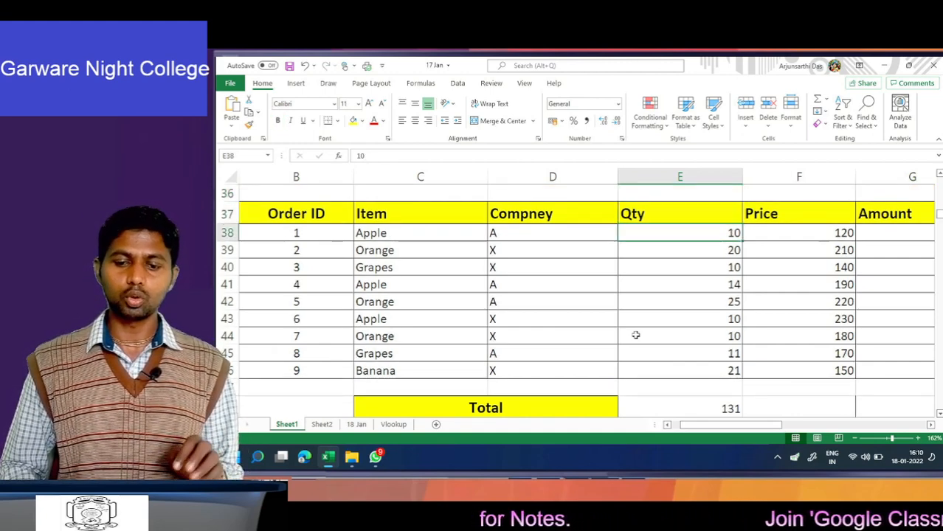
Go through the Qty values down to the Average row and return to the Total cell's SUBTOTAL formula.
{"action": "key", "text": "Down"}
{"action": "key", "text": "Down"}
{"action": "key", "text": "Down"}
{"action": "key", "text": "Down"}
{"action": "key", "text": "Down"}
{"action": "key", "text": "Down"}
{"action": "key", "text": "Down"}
{"action": "key", "text": "Down"}
{"action": "key", "text": "Down"}
{"action": "key", "text": "Down"}
{"action": "key", "text": "Down"}
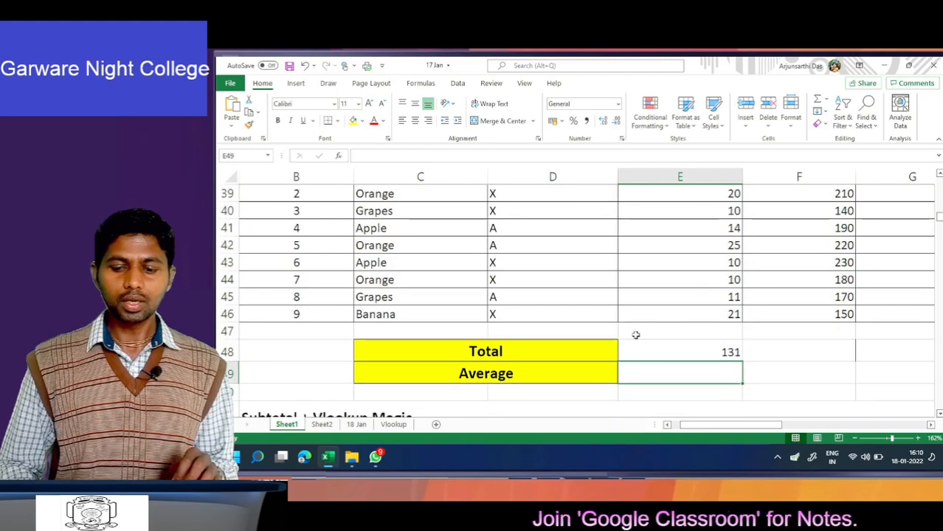
{"action": "key", "text": "Up"}
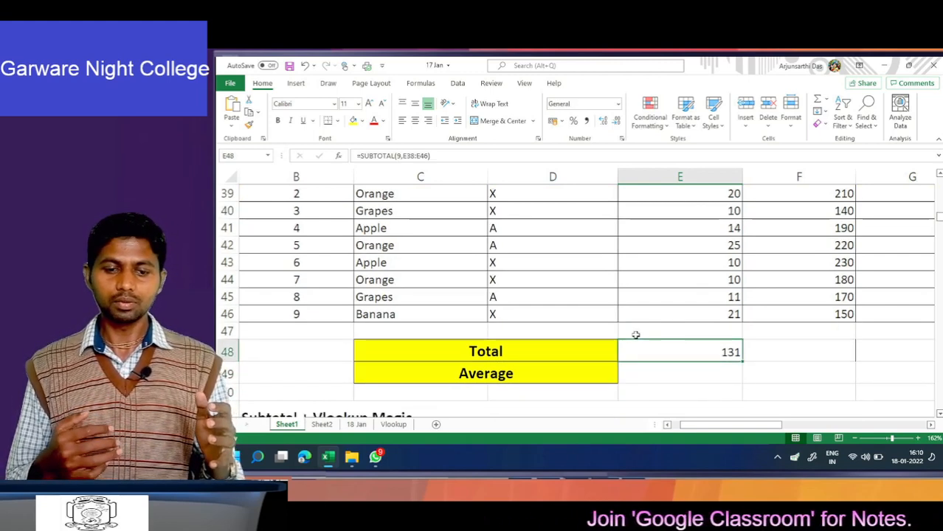
Go to the Subtotal + Vlookup Magic section and look over the items in its filtered order table.
{"action": "key", "text": "Down"}
{"action": "key", "text": "Down"}
{"action": "key", "text": "Down"}
{"action": "key", "text": "Down"}
{"action": "key", "text": "Down"}
{"action": "key", "text": "Down"}
{"action": "key", "text": "Down"}
{"action": "key", "text": "Down"}
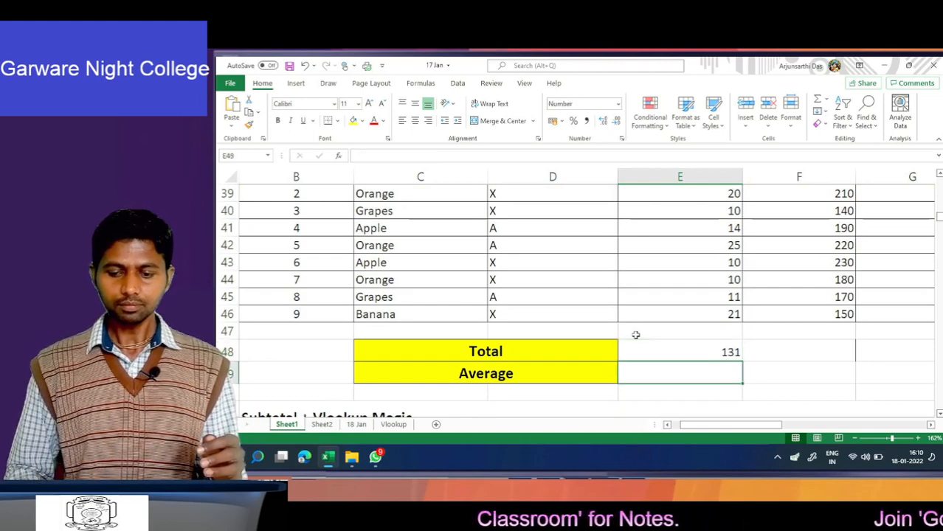
{"action": "key", "text": "Down"}
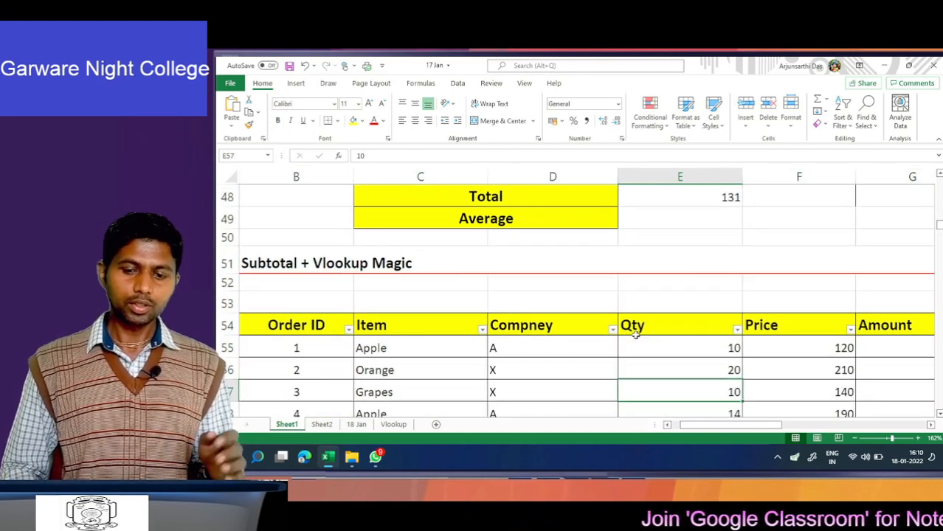
{"action": "key", "text": "Left"}
{"action": "key", "text": "Left"}
{"action": "key", "text": "Up"}
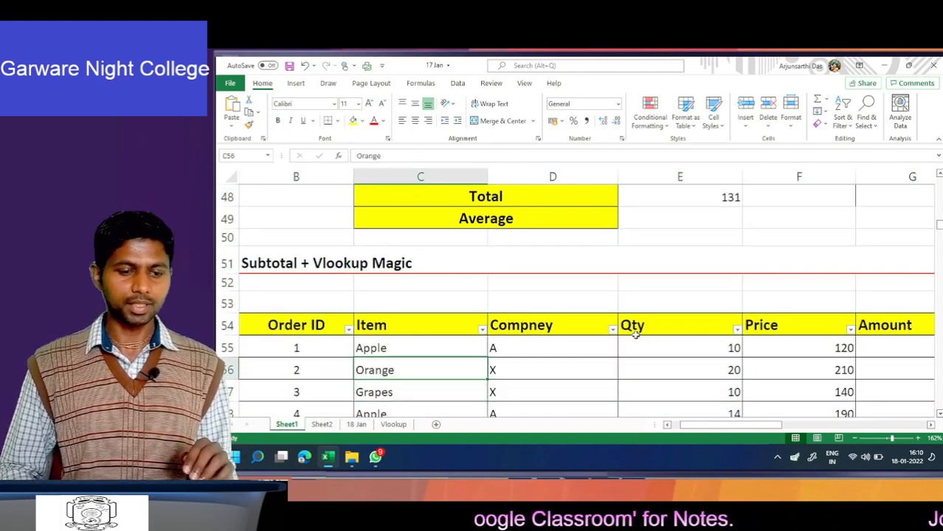
{"action": "key", "text": "Down"}
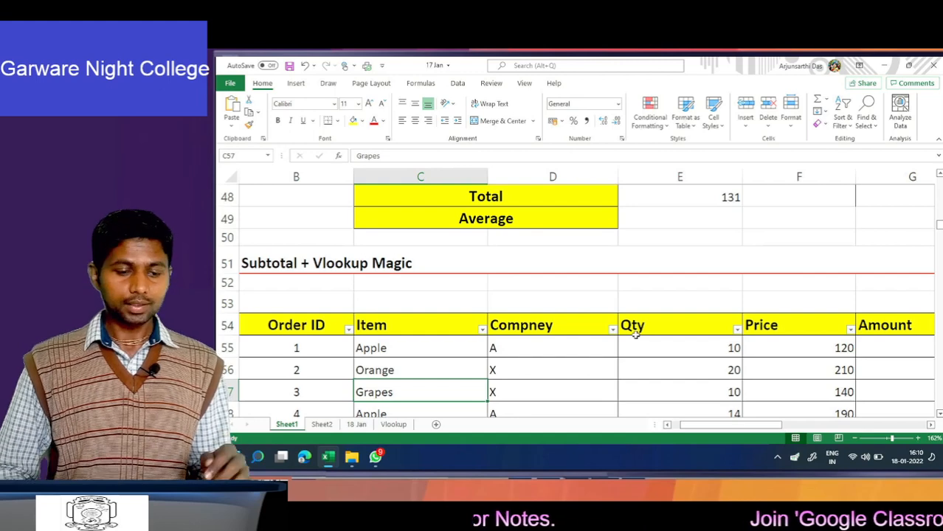
{"action": "key", "text": "Down"}
{"action": "key", "text": "Down"}
{"action": "key", "text": "Down"}
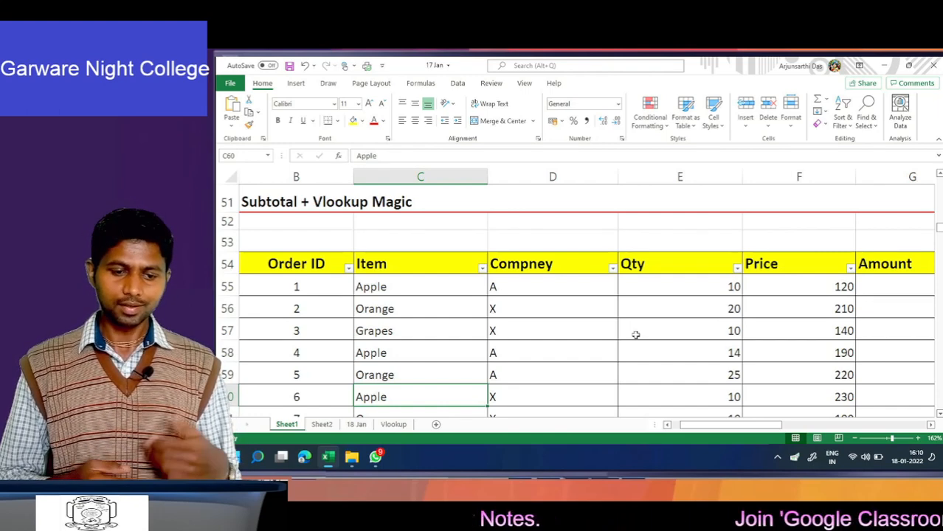
Review the Subtotal + Vlookup Magic heading and its order table down to the Select Function row.
{"action": "left_click", "coordinate": [345, 206]}
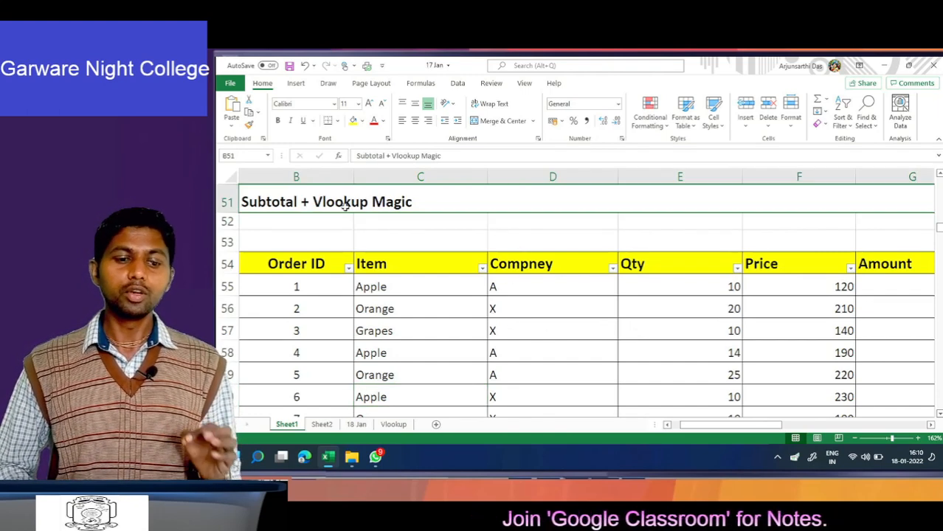
{"action": "left_click", "coordinate": [445, 336]}
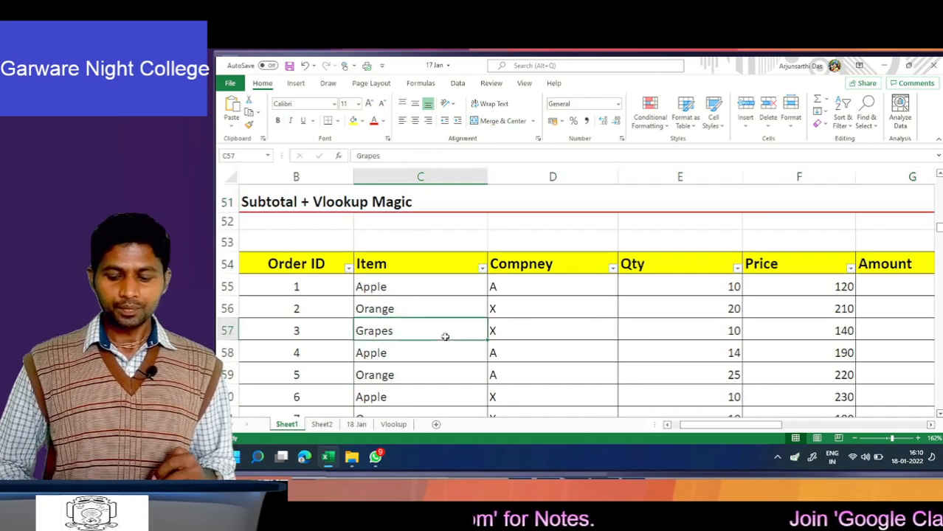
{"action": "key", "text": "Down"}
{"action": "key", "text": "Down"}
{"action": "key", "text": "Down"}
{"action": "key", "text": "Down"}
{"action": "key", "text": "Down"}
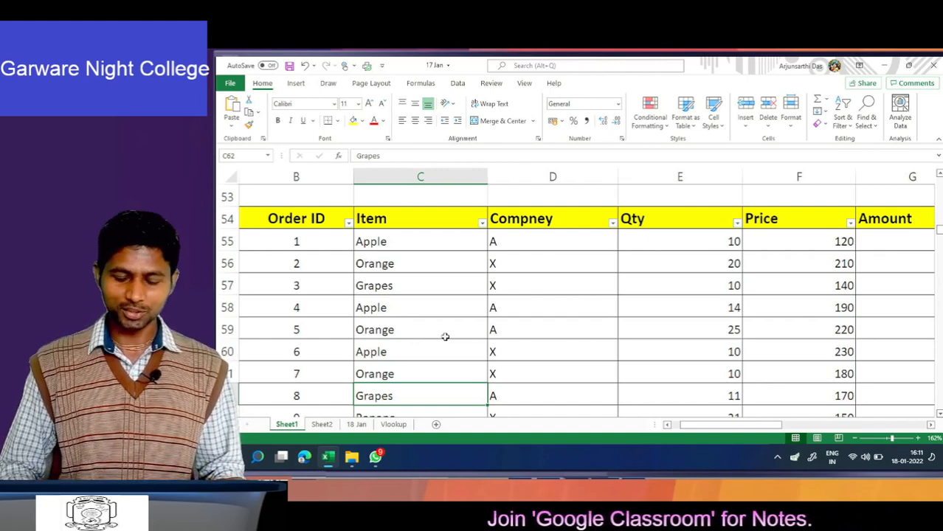
{"action": "key", "text": "Down"}
{"action": "key", "text": "Down"}
{"action": "key", "text": "Down"}
{"action": "key", "text": "Down"}
{"action": "key", "text": "Up"}
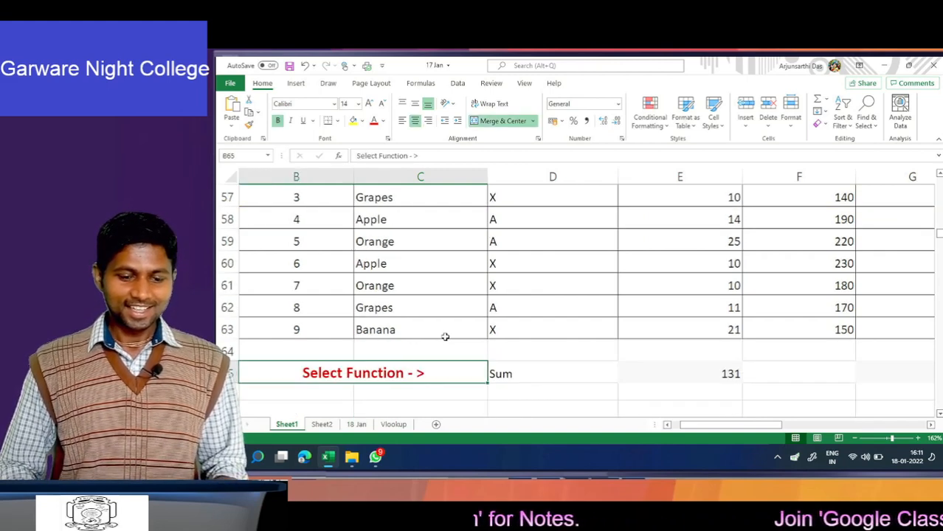
Go past the function selection cell to the Count, Counta and Countblank summary in the next section.
{"action": "key", "text": "Right"}
{"action": "key", "text": "Down"}
{"action": "key", "text": "Down"}
{"action": "key", "text": "Down"}
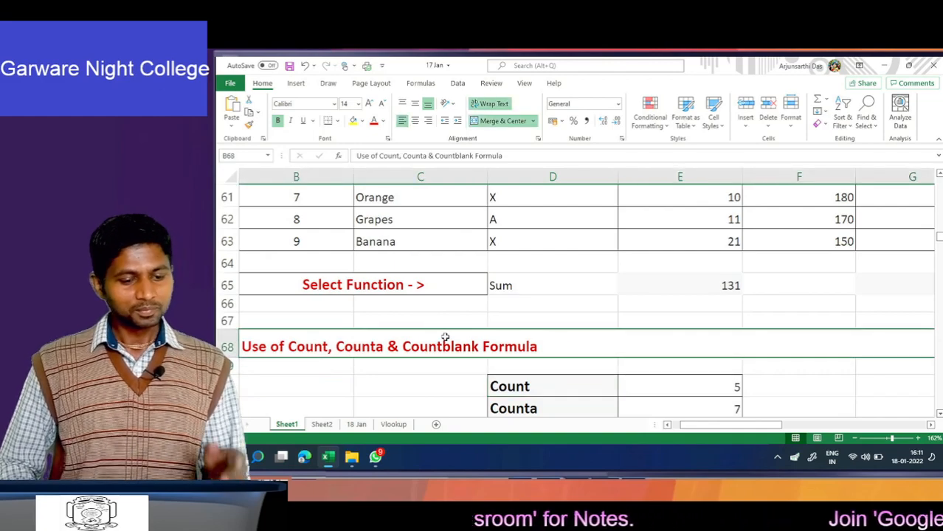
{"action": "key", "text": "Down"}
{"action": "key", "text": "Down"}
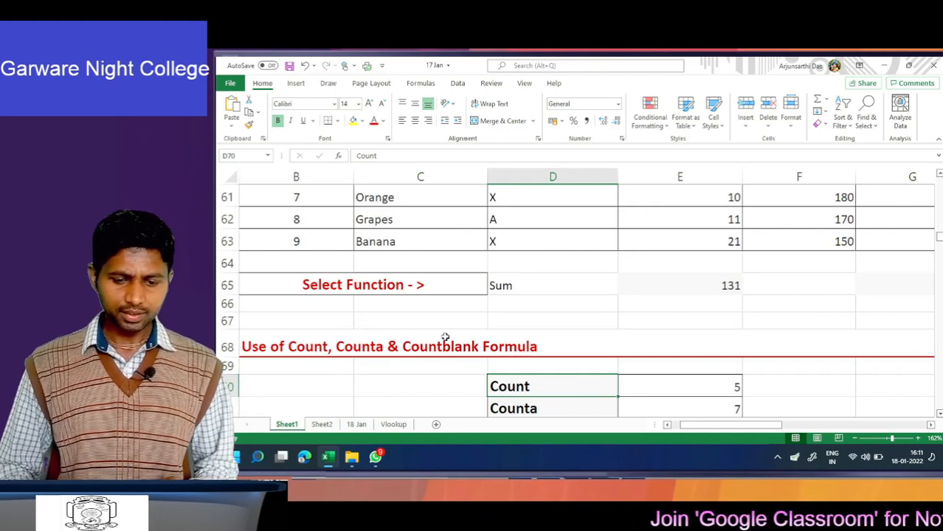
{"action": "scroll", "coordinate": [445, 337], "scroll_direction": "down", "scroll_amount": 1}
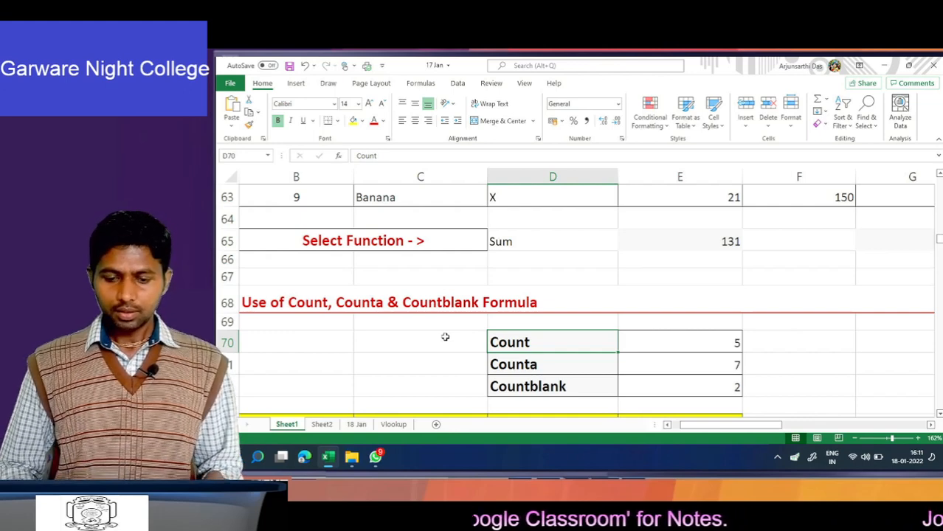
Examine the Count, Counta and Countblank cells and the Acc. NO entries in the customer table below them.
{"action": "key", "text": "Right"}
{"action": "key", "text": "Down"}
{"action": "key", "text": "Down"}
{"action": "key", "text": "Down"}
{"action": "key", "text": "Down"}
{"action": "key", "text": "Down"}
{"action": "key", "text": "Down"}
{"action": "key", "text": "Down"}
{"action": "key", "text": "Down"}
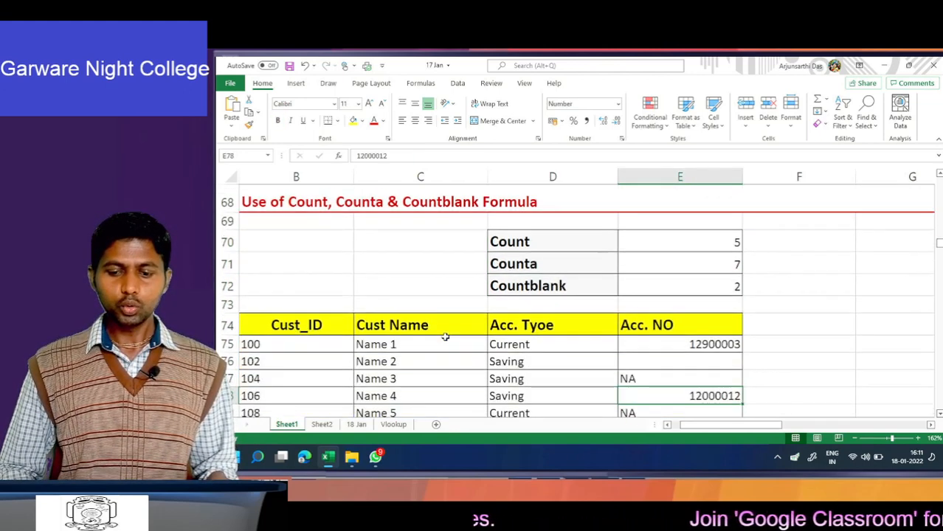
Look through all the Acc. NO entries in the customer table, down past the last row and back to E75.
{"action": "key", "text": "Down"}
{"action": "key", "text": "Down"}
{"action": "key", "text": "Down"}
{"action": "key", "text": "Down"}
{"action": "key", "text": "Down"}
{"action": "key", "text": "Down"}
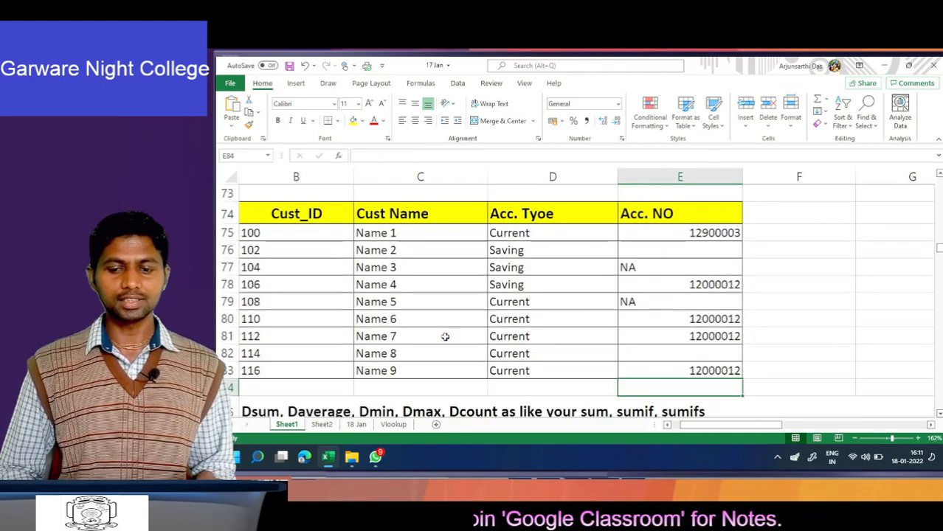
{"action": "key", "text": "Up"}
{"action": "key", "text": "Up"}
{"action": "key", "text": "Up"}
{"action": "key", "text": "Up"}
{"action": "key", "text": "Up"}
{"action": "key", "text": "Up"}
{"action": "key", "text": "Up"}
{"action": "key", "text": "Up"}
{"action": "key", "text": "Up"}
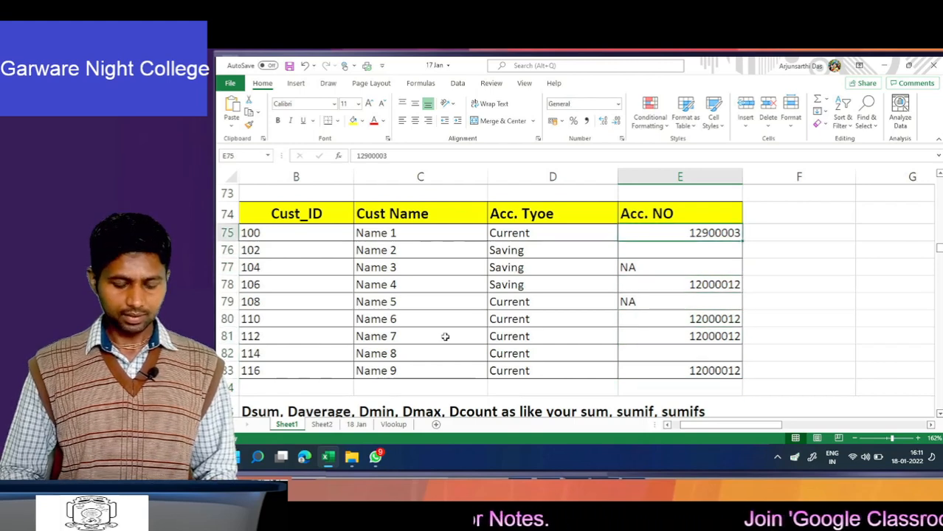
Select the Acc. NO entries in E75:E83.
{"action": "key", "text": "shift+Down"}
{"action": "key", "text": "shift+Down"}
{"action": "key", "text": "shift+Down"}
{"action": "key", "text": "shift+Down"}
{"action": "key", "text": "shift+Down"}
{"action": "key", "text": "shift+Down"}
{"action": "key", "text": "shift+Down"}
{"action": "key", "text": "shift+Down"}
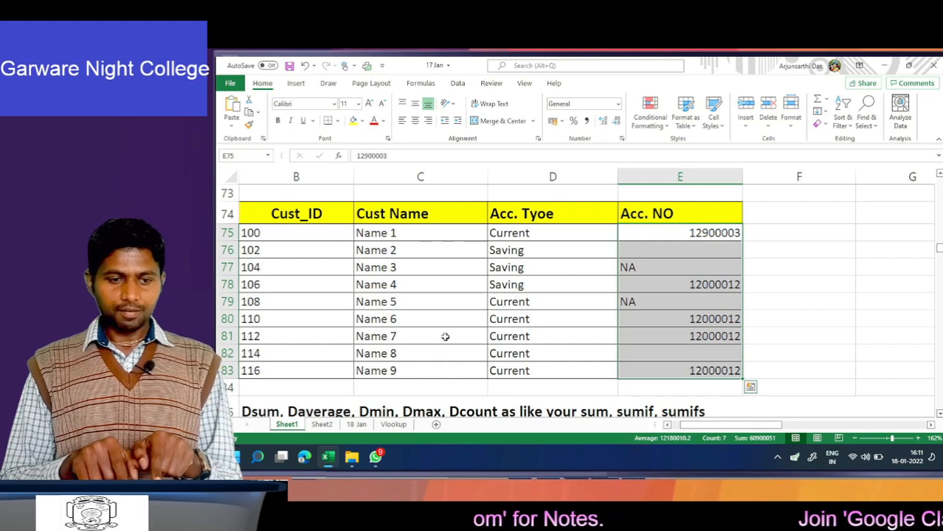
Inspect the COUNT formula in E70.
{"action": "key", "text": "Up"}
{"action": "key", "text": "Up"}
{"action": "key", "text": "Up"}
{"action": "key", "text": "Up"}
{"action": "key", "text": "Up"}
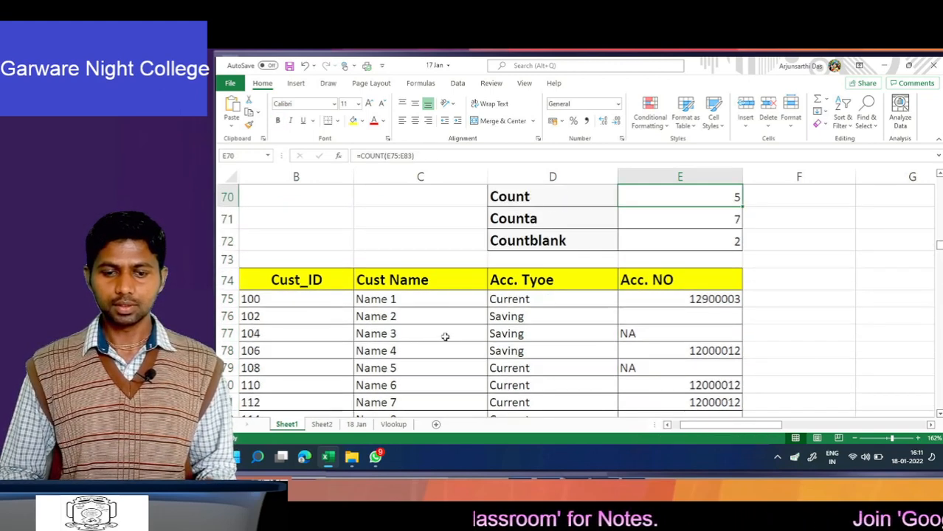
Compare the numeric, blank and NA entries in E75:E77 of the Acc. NO column.
{"action": "key", "text": "Down"}
{"action": "key", "text": "Down"}
{"action": "key", "text": "Down"}
{"action": "key", "text": "Down"}
{"action": "key", "text": "Down"}
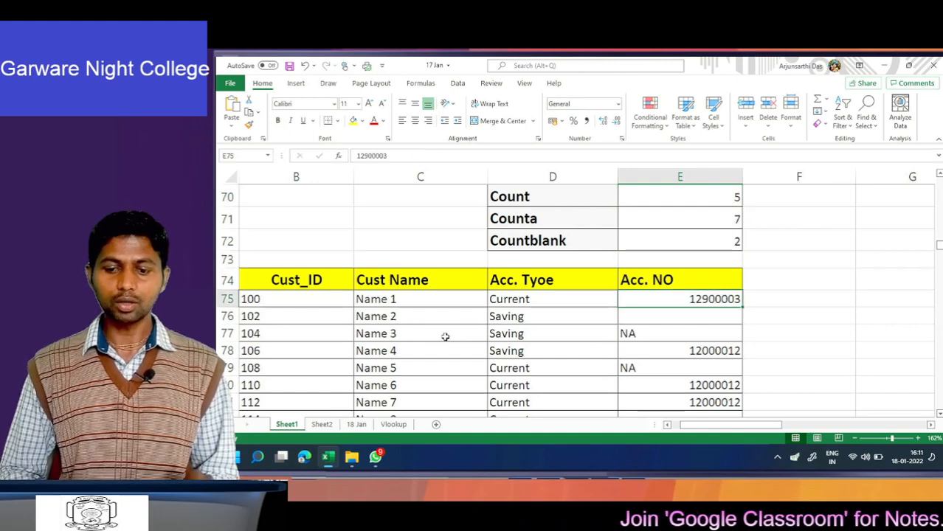
{"action": "key", "text": "Down"}
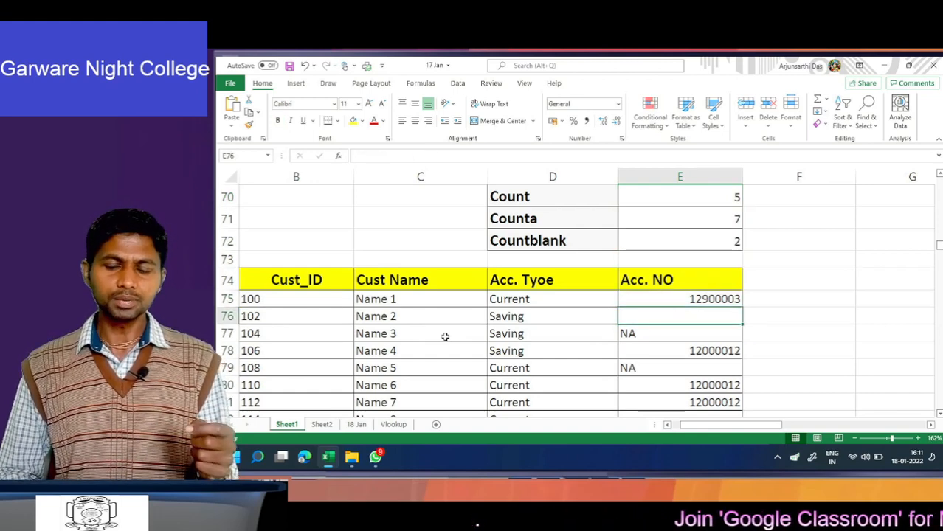
{"action": "key", "text": "Down"}
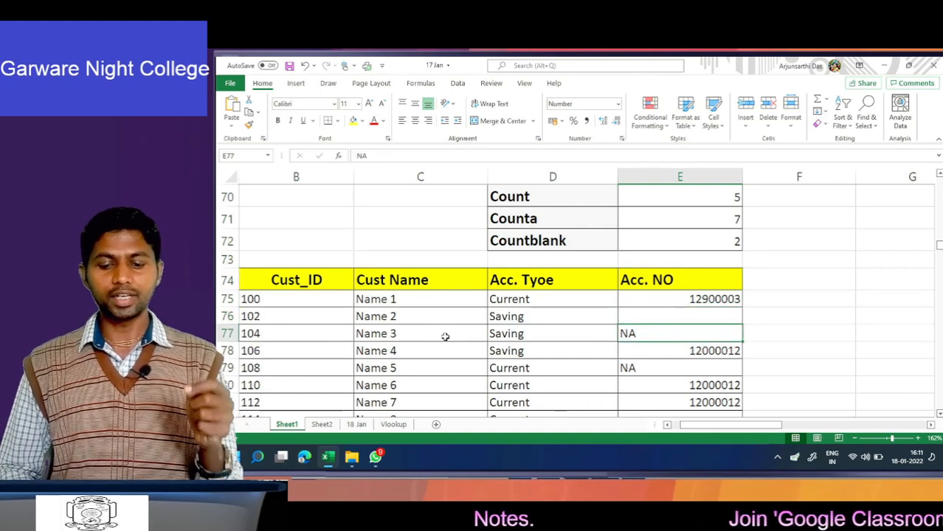
{"action": "key", "text": "Up"}
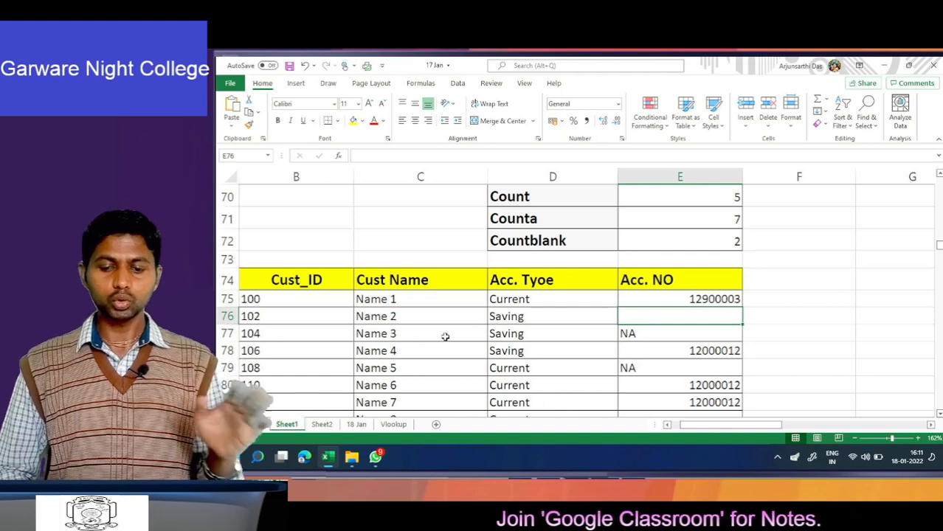
{"action": "key", "text": "Down"}
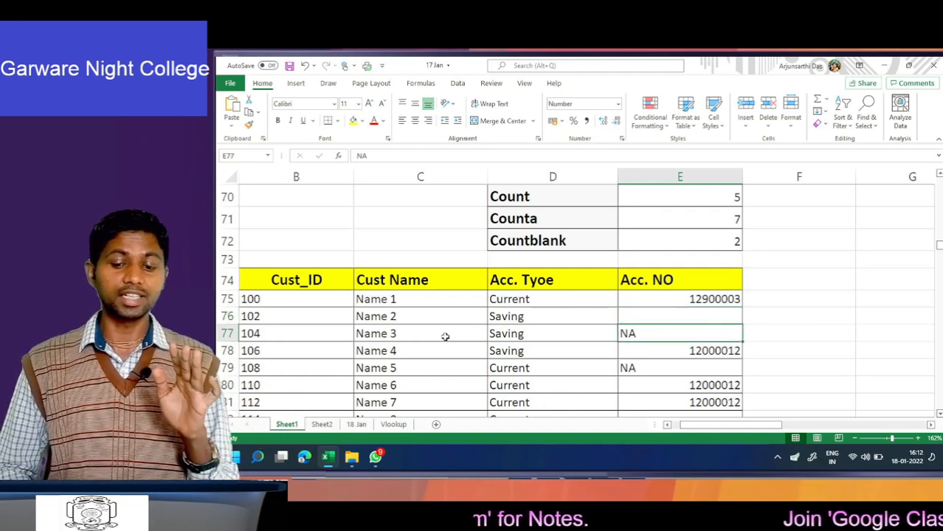
{"action": "key", "text": "Up"}
{"action": "key", "text": "Up"}
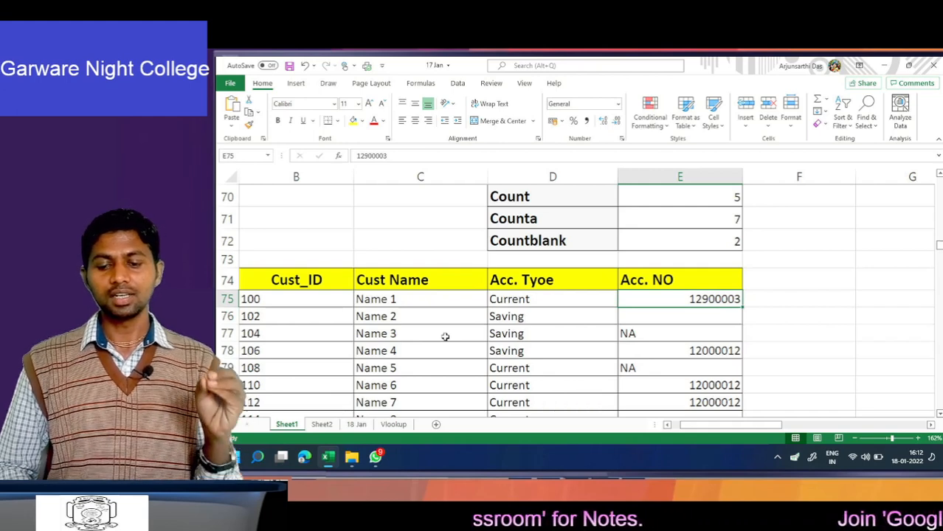
Review the COUNT formula in E70 and the COUNTA formula in E71.
{"action": "key", "text": "Up"}
{"action": "key", "text": "Up"}
{"action": "key", "text": "Up"}
{"action": "key", "text": "Up"}
{"action": "key", "text": "Up"}
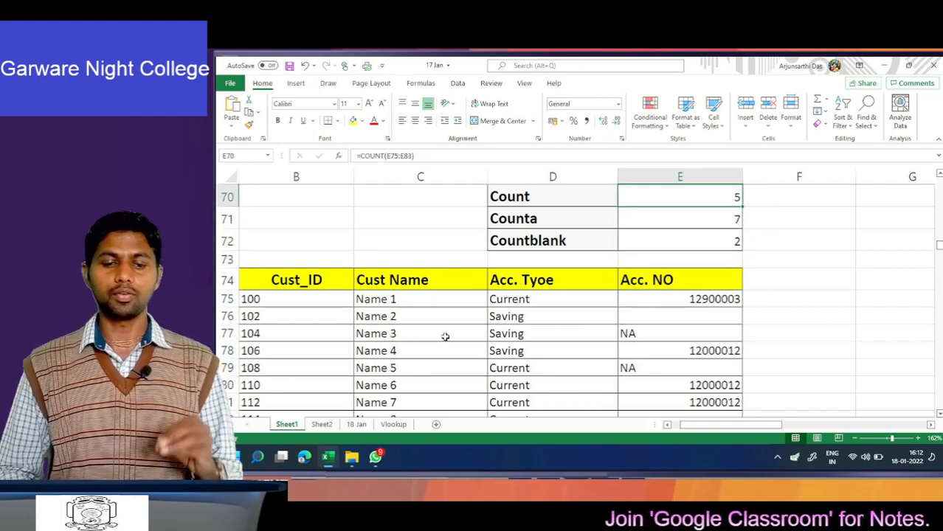
{"action": "key", "text": "Down"}
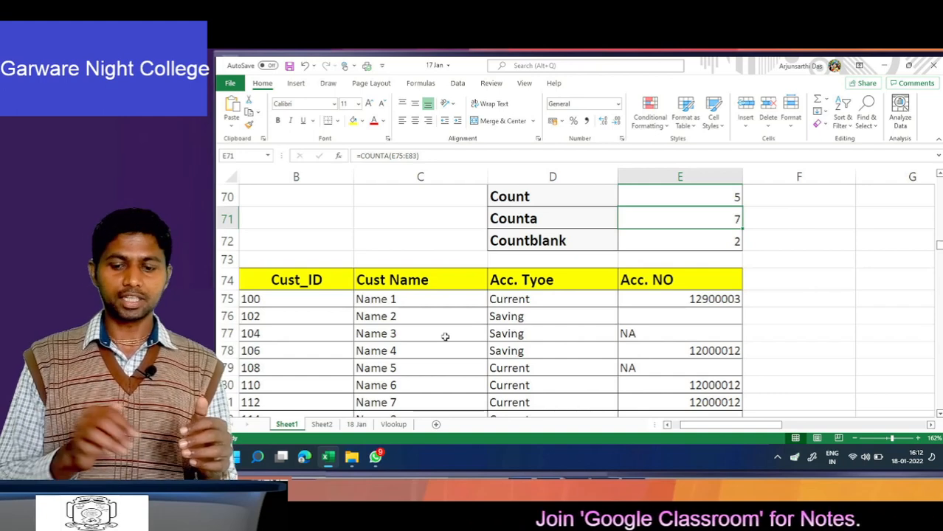
{"action": "scroll", "coordinate": [445, 336], "scroll_direction": "up", "scroll_amount": 1}
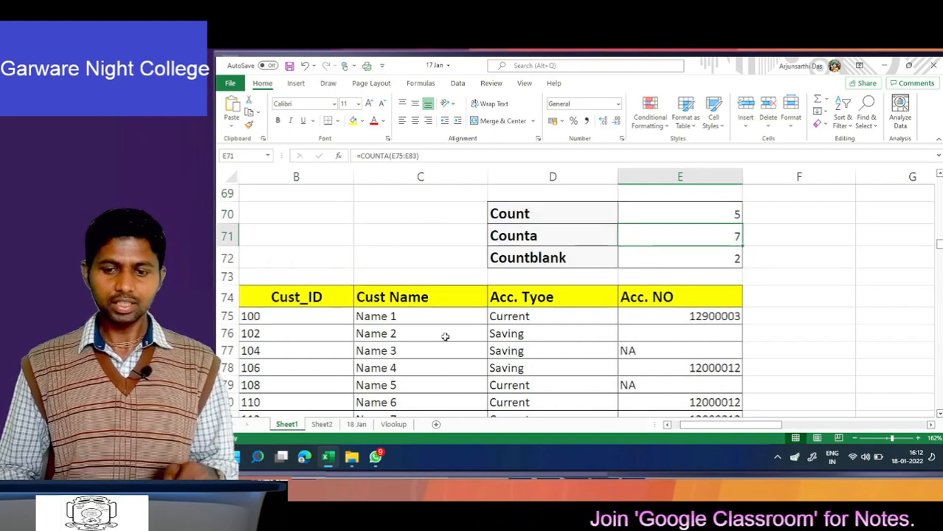
Go through the Acc. NO entries down to E81 and return to the text entry NA in E77.
{"action": "key", "text": "Down"}
{"action": "key", "text": "Down"}
{"action": "key", "text": "Down"}
{"action": "key", "text": "Down"}
{"action": "key", "text": "Down"}
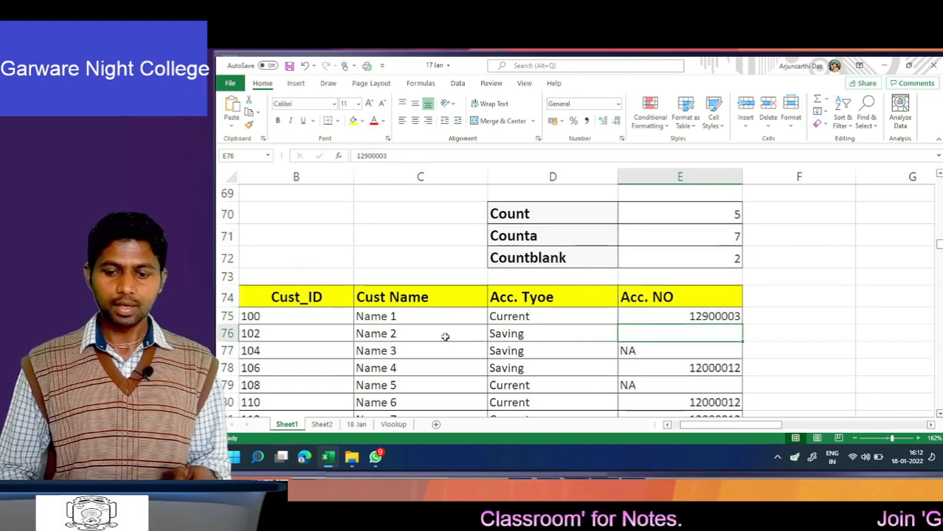
{"action": "key", "text": "Down"}
{"action": "key", "text": "Down"}
{"action": "key", "text": "Down"}
{"action": "key", "text": "Down"}
{"action": "key", "text": "Down"}
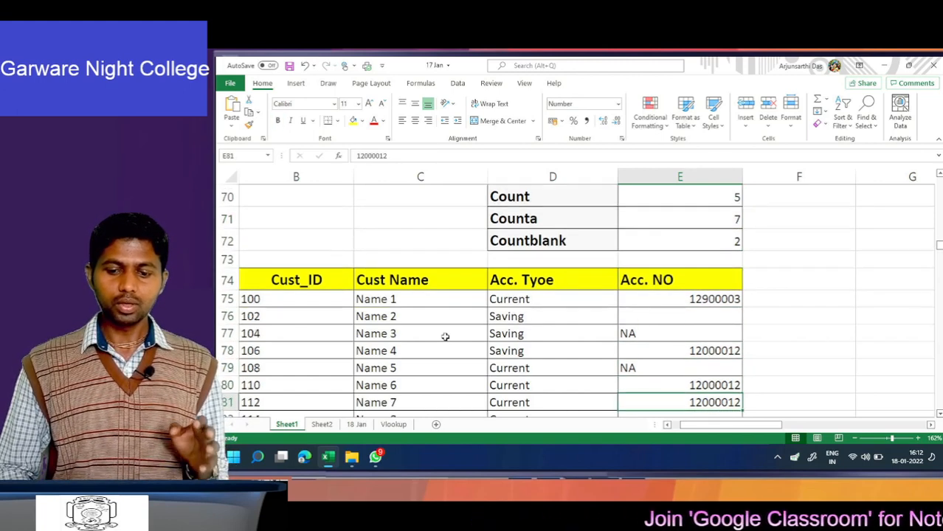
{"action": "key", "text": "Up"}
{"action": "key", "text": "Up"}
{"action": "key", "text": "Up"}
{"action": "key", "text": "Up"}
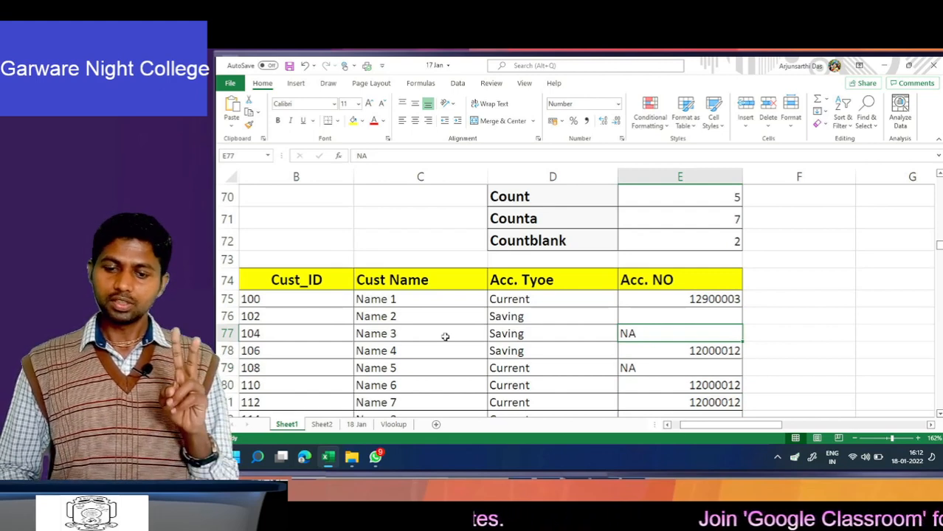
Inspect the COUNTA formula in E71 and the COUNTBLANK formula in E72.
{"action": "key", "text": "Up"}
{"action": "key", "text": "Up"}
{"action": "key", "text": "Up"}
{"action": "key", "text": "Up"}
{"action": "key", "text": "Up"}
{"action": "key", "text": "Up"}
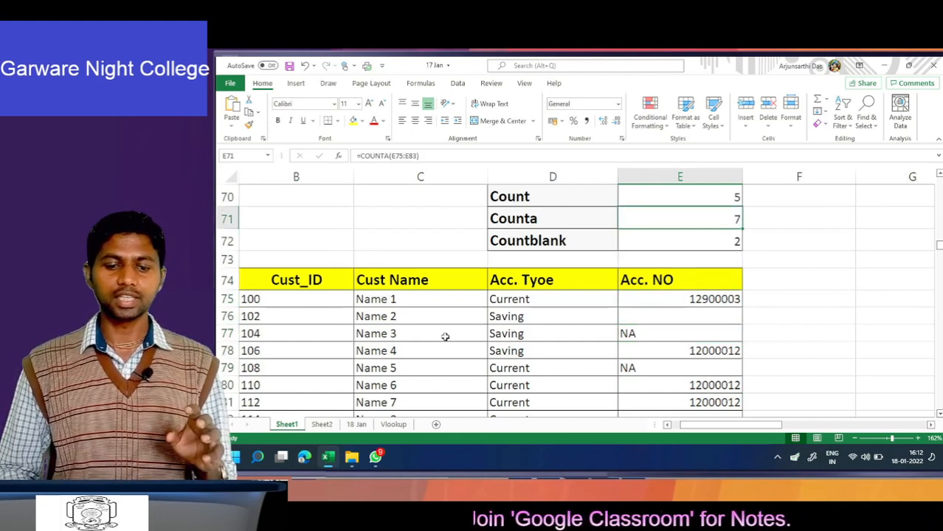
{"action": "key", "text": "Down"}
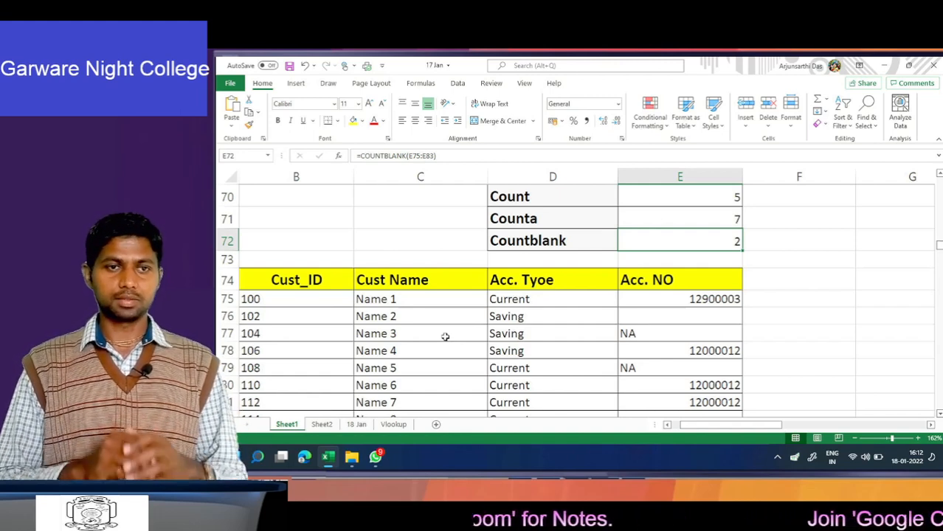
Locate the blank Acc. NO cells E76 and E82 and recheck the entries between them.
{"action": "key", "text": "Down"}
{"action": "key", "text": "Down"}
{"action": "key", "text": "Down"}
{"action": "key", "text": "Down"}
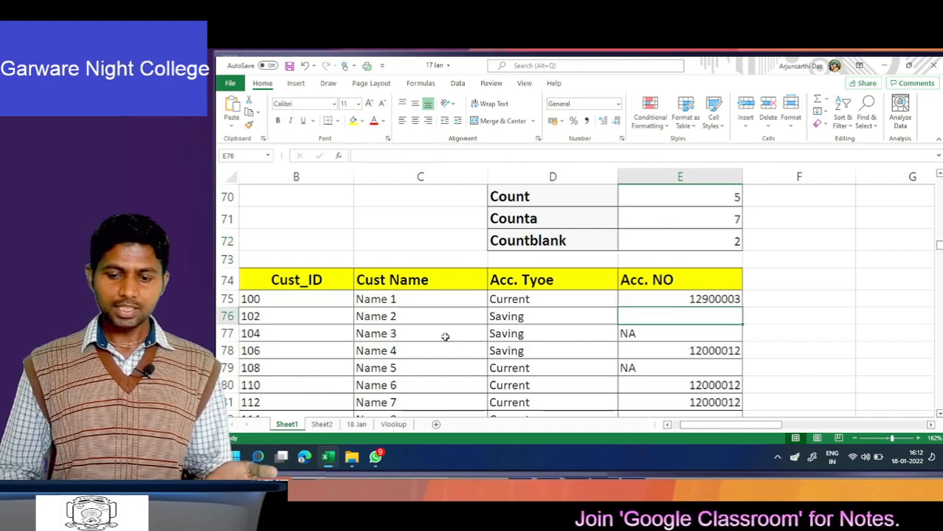
{"action": "key", "text": "Down"}
{"action": "key", "text": "Down"}
{"action": "key", "text": "Down"}
{"action": "key", "text": "Down"}
{"action": "key", "text": "Down"}
{"action": "key", "text": "Down"}
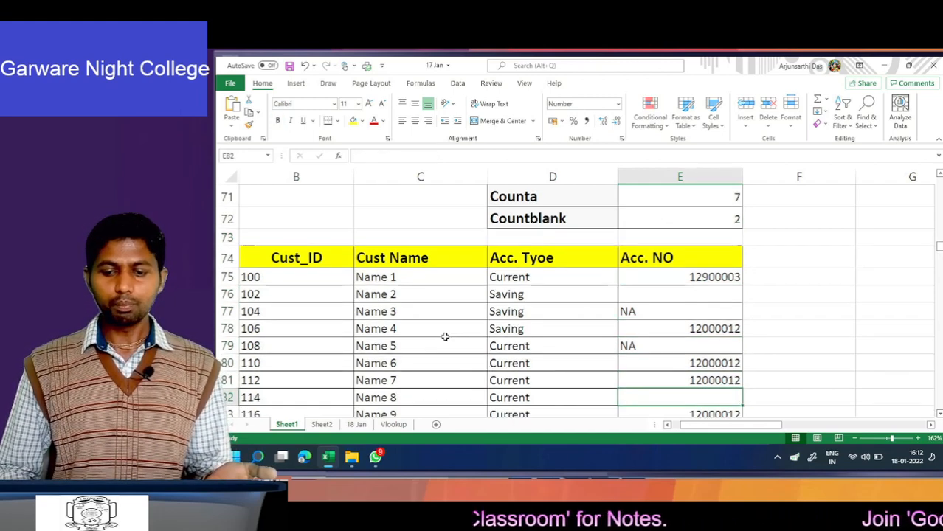
{"action": "key", "text": "Up"}
{"action": "key", "text": "Up"}
{"action": "key", "text": "Up"}
{"action": "key", "text": "Up"}
{"action": "key", "text": "Up"}
{"action": "key", "text": "Up"}
{"action": "key", "text": "Down"}
{"action": "key", "text": "Down"}
{"action": "key", "text": "Down"}
{"action": "key", "text": "Down"}
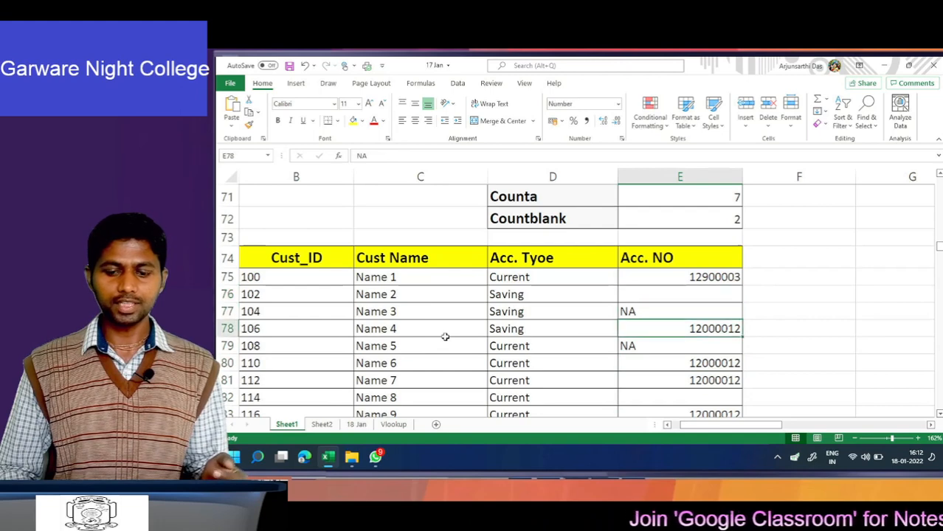
Move on to the Dsum, Daverage, Dmin, Dmax, Dcount section and its Item, Qty and Amount headers.
{"action": "key", "text": "Down"}
{"action": "key", "text": "Down"}
{"action": "key", "text": "Down"}
{"action": "key", "text": "Down"}
{"action": "key", "text": "Down"}
{"action": "key", "text": "Down"}
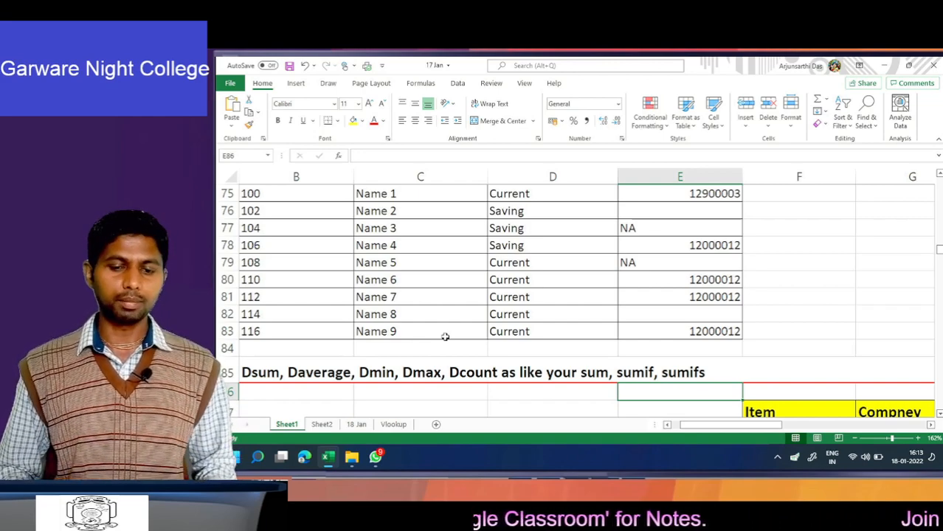
{"action": "key", "text": "Down"}
{"action": "key", "text": "Down"}
{"action": "key", "text": "Down"}
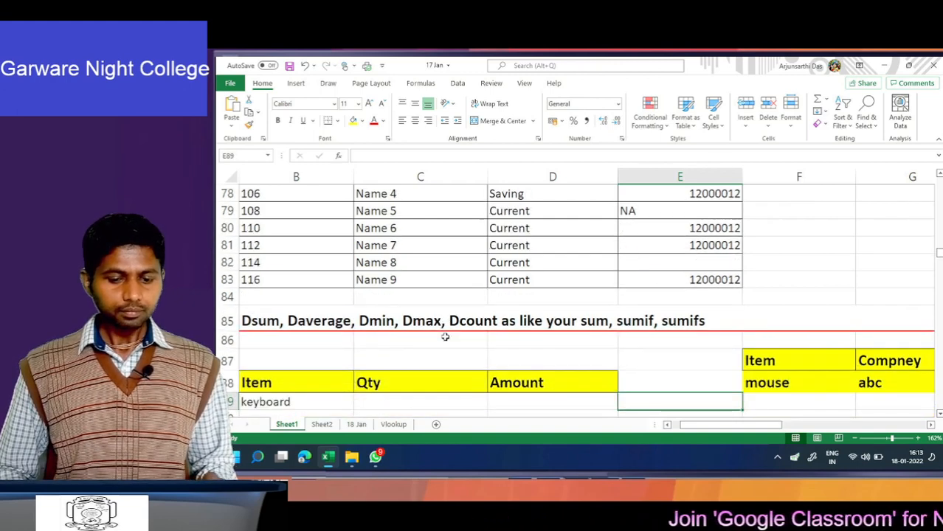
Select the Dsum, Daverage, Dmin, Dmax, Dcount section heading in B85.
{"action": "key", "text": "Up"}
{"action": "key", "text": "Up"}
{"action": "key", "text": "Left"}
{"action": "key", "text": "Left"}
{"action": "key", "text": "Left"}
{"action": "key", "text": "Left"}
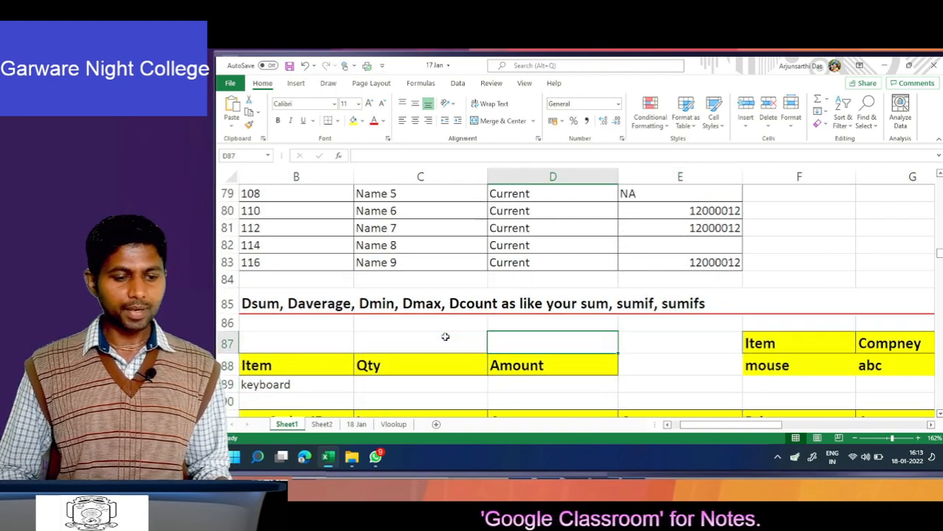
{"action": "key", "text": "Right"}
{"action": "key", "text": "Up"}
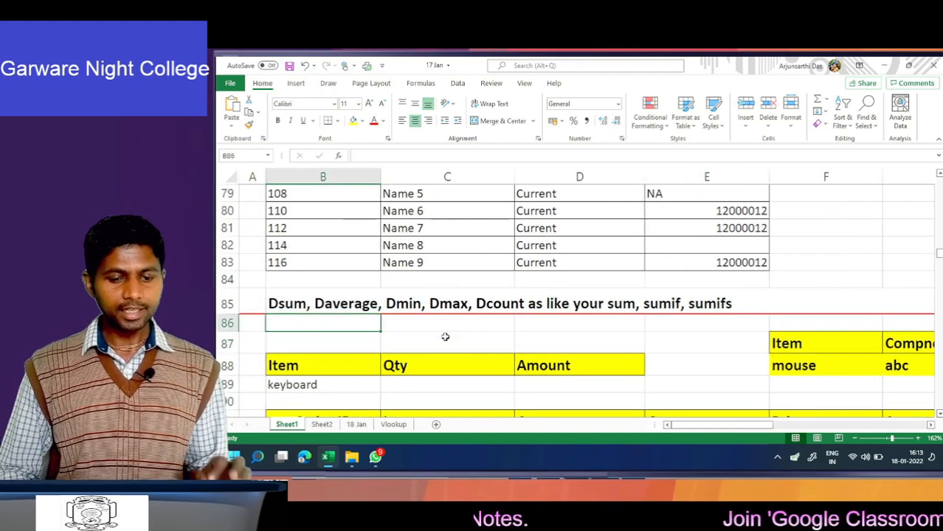
{"action": "key", "text": "Up"}
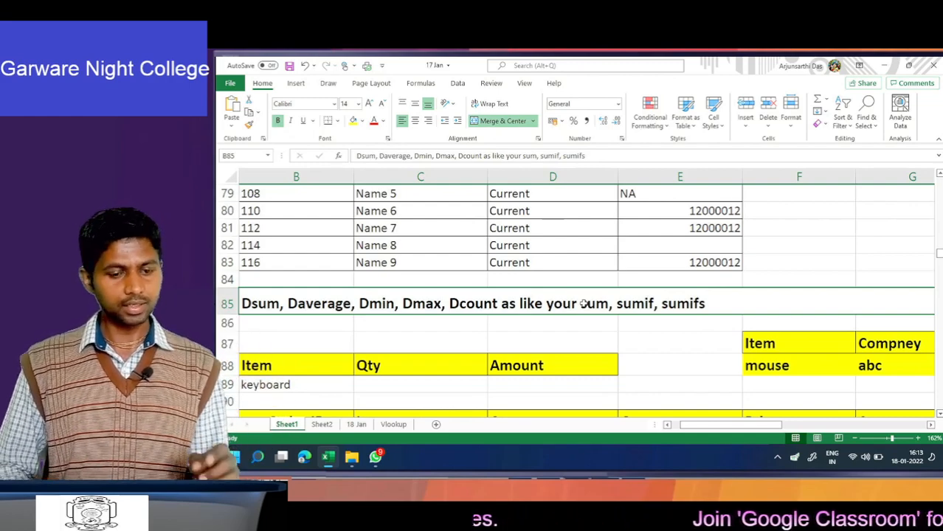
Switch to File Explorer and open the Assignment of Corporate Accounting workbook from the Excel folder.
{"action": "key", "text": "alt+Tab"}
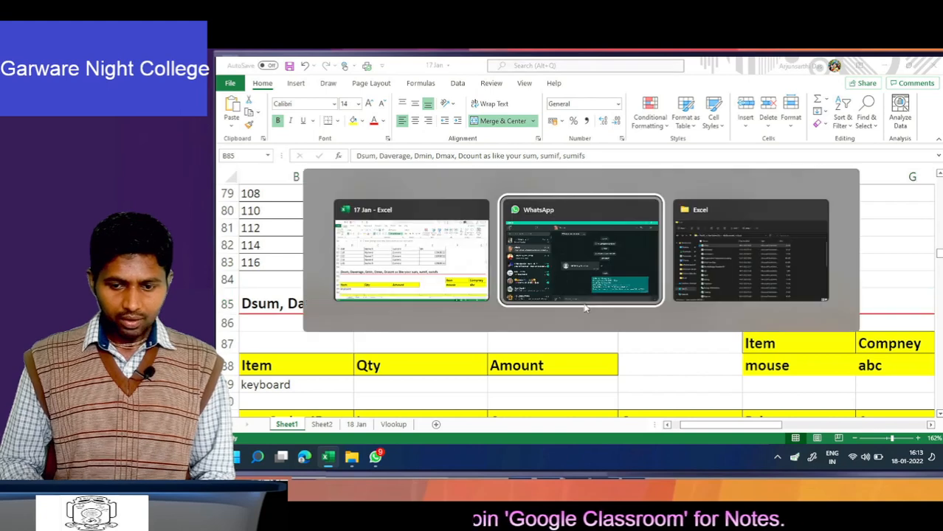
{"action": "key", "text": "alt+Tab"}
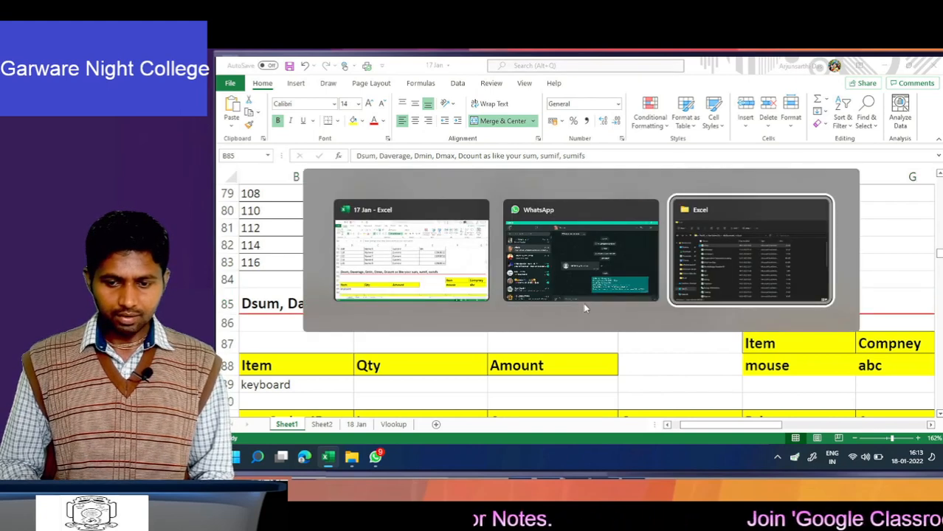
{"action": "key", "text": "Down"}
{"action": "key", "text": "Down"}
{"action": "key", "text": "Down"}
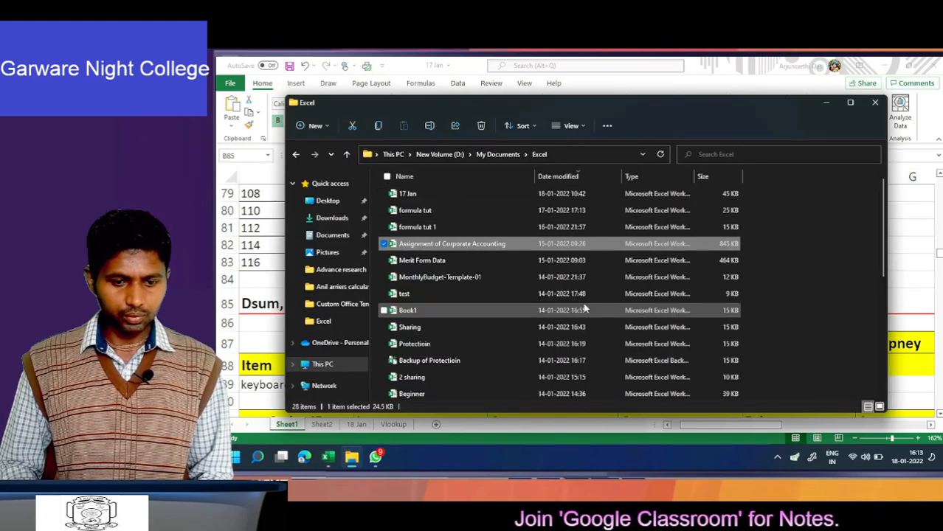
{"action": "key", "text": "alt+Tab"}
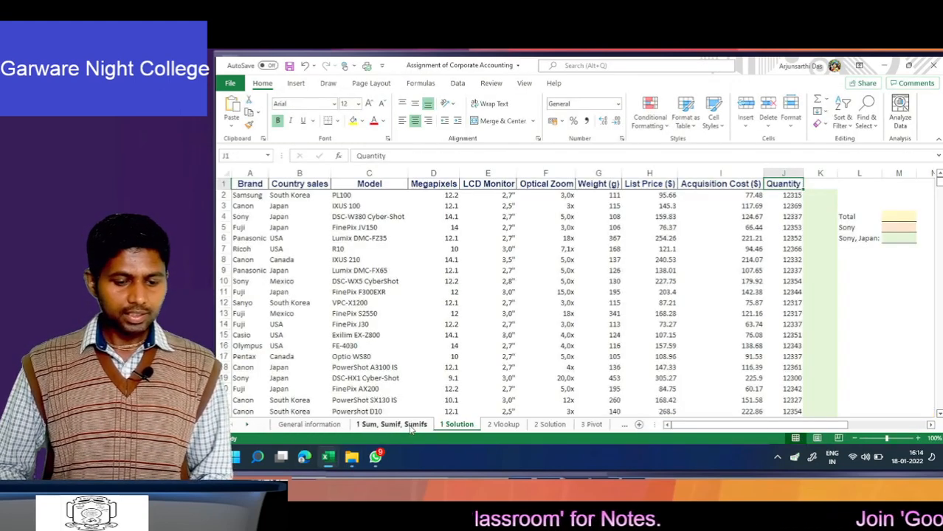
Look over the Quantity column on the 1 Solution sheet from J5 up to its header in J1.
{"action": "left_click", "coordinate": [703, 223]}
{"action": "key", "text": "Right"}
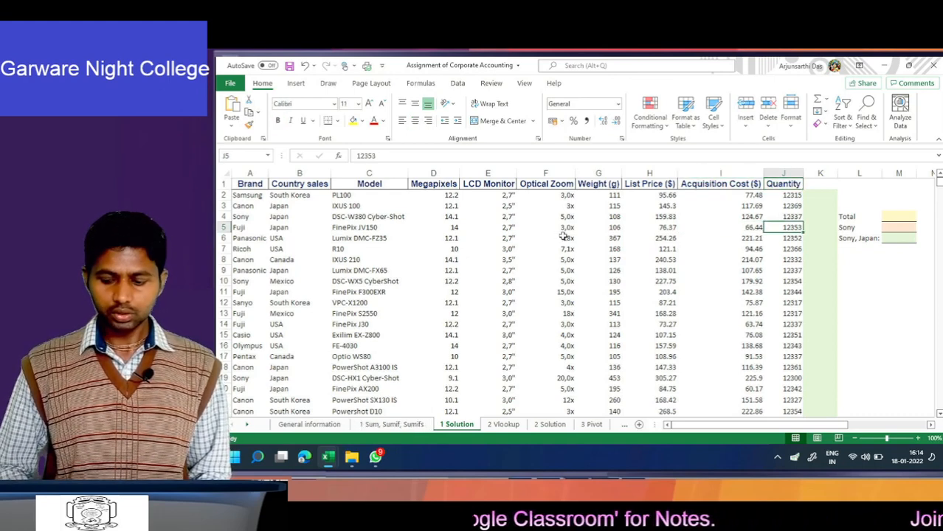
{"action": "key", "text": "Up"}
{"action": "key", "text": "Up"}
{"action": "key", "text": "Up"}
{"action": "key", "text": "Up"}
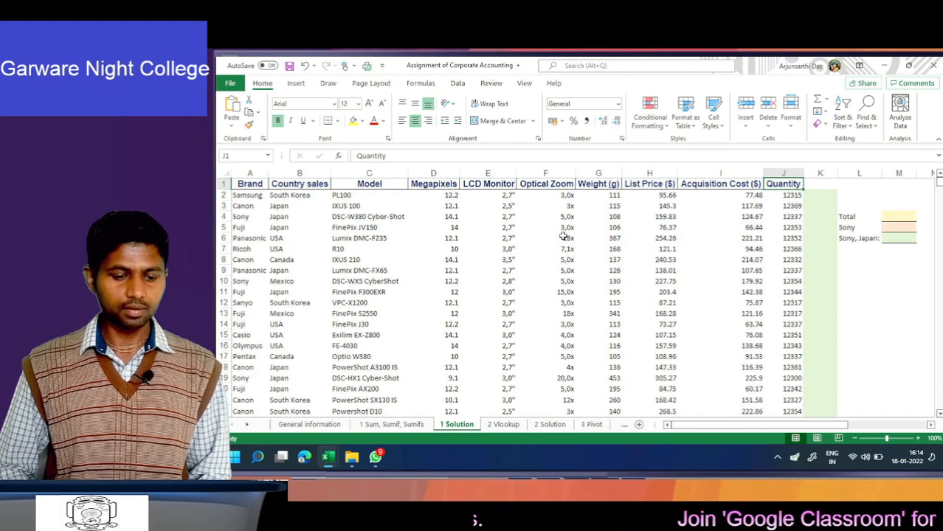
Read the tasks on the 1 Sum, Sumif, Sumifs sheet and select the Total cell M4 on the 1 Solution sheet.
{"action": "left_click", "coordinate": [399, 426]}
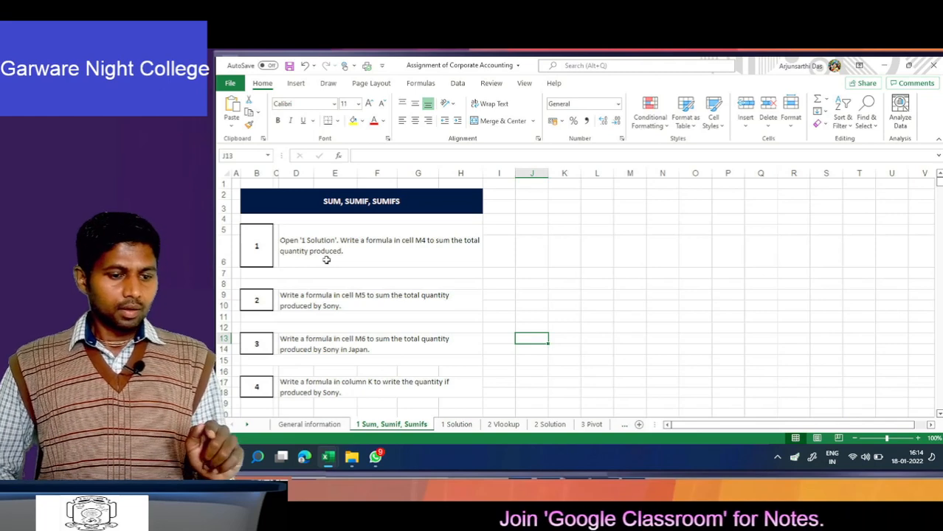
{"action": "left_click", "coordinate": [457, 425]}
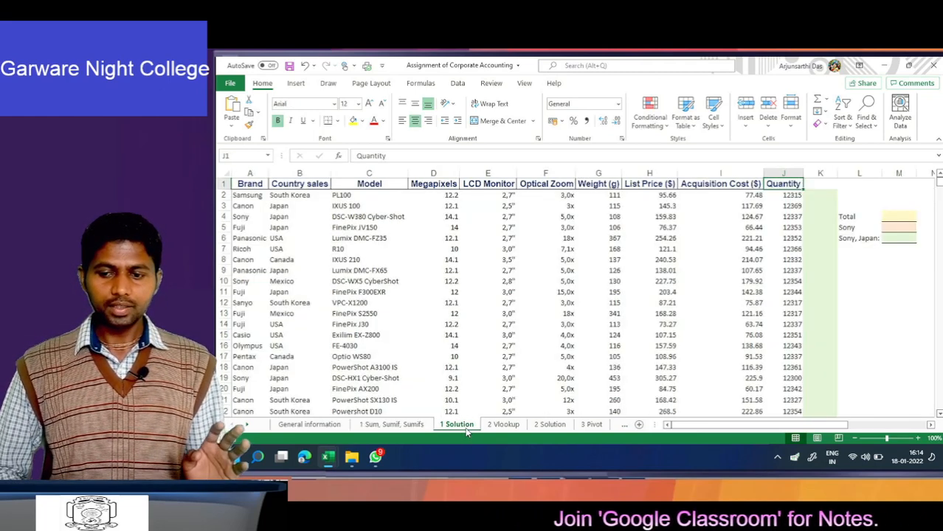
{"action": "left_click", "coordinate": [908, 217]}
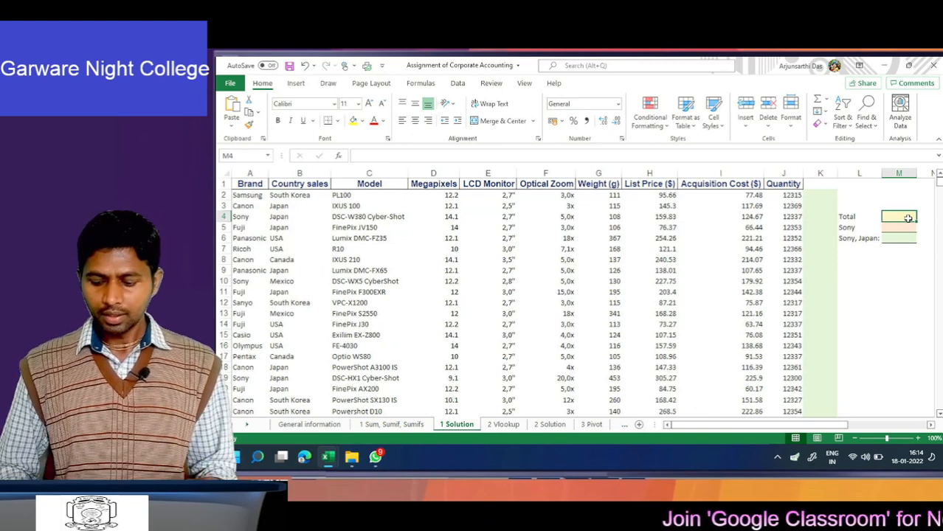
Move from the Sony result cell M5 across row 5 to the Brand header in A1.
{"action": "key", "text": "Return"}
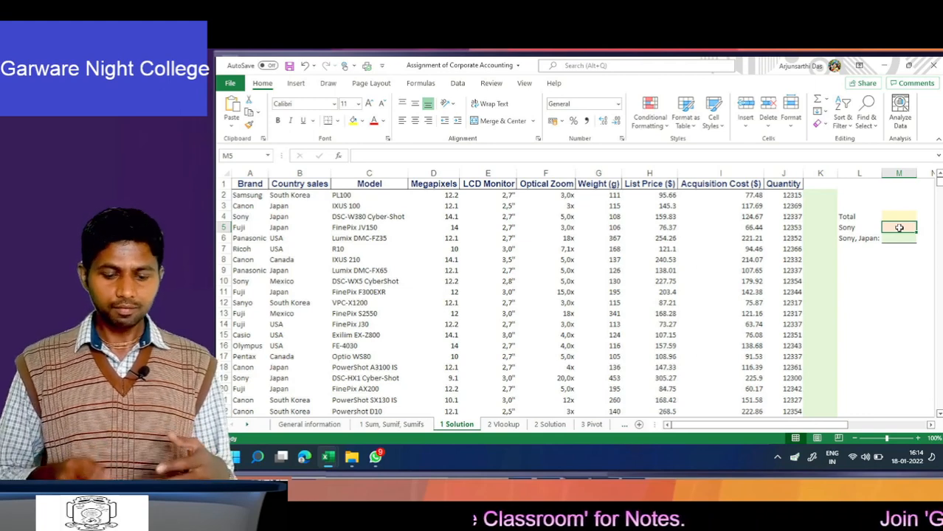
{"action": "key", "text": "Left"}
{"action": "key", "text": "Left"}
{"action": "key", "text": "Left"}
{"action": "key", "text": "Left"}
{"action": "key", "text": "Left"}
{"action": "key", "text": "Left"}
{"action": "key", "text": "Left"}
{"action": "key", "text": "Left"}
{"action": "key", "text": "Left"}
{"action": "key", "text": "Left"}
{"action": "key", "text": "Left"}
{"action": "key", "text": "Left"}
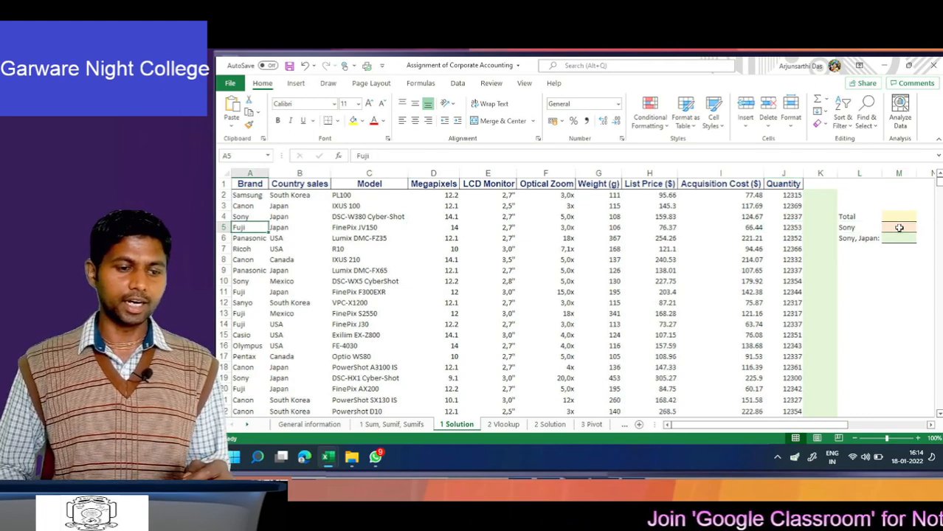
{"action": "key", "text": "Up"}
{"action": "key", "text": "Up"}
{"action": "key", "text": "Up"}
{"action": "key", "text": "Up"}
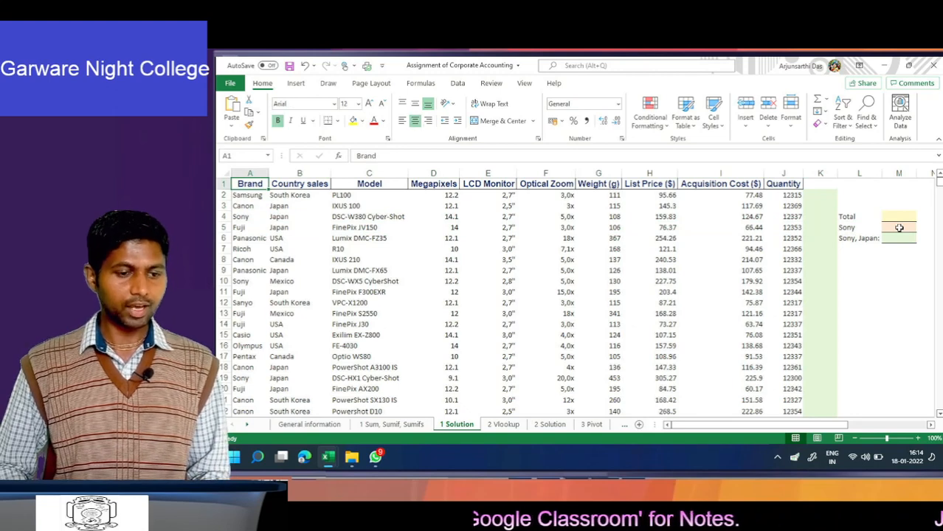
Look down the Brand column from its header to find the first Sony entry in A4.
{"action": "key", "text": "ctrl+shift+Down"}
{"action": "key", "text": "ctrl+Home"}
{"action": "key", "text": "Down"}
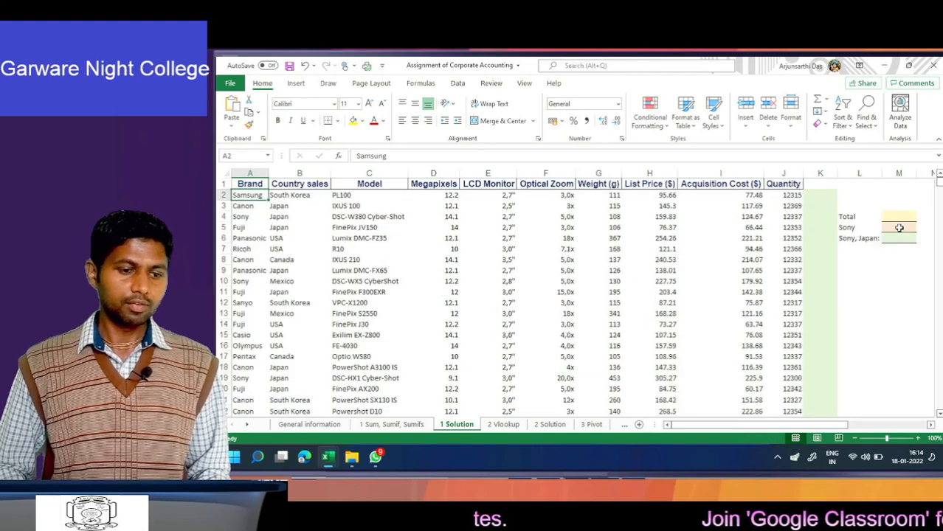
{"action": "key", "text": "Down"}
{"action": "key", "text": "Down"}
{"action": "key", "text": "Down"}
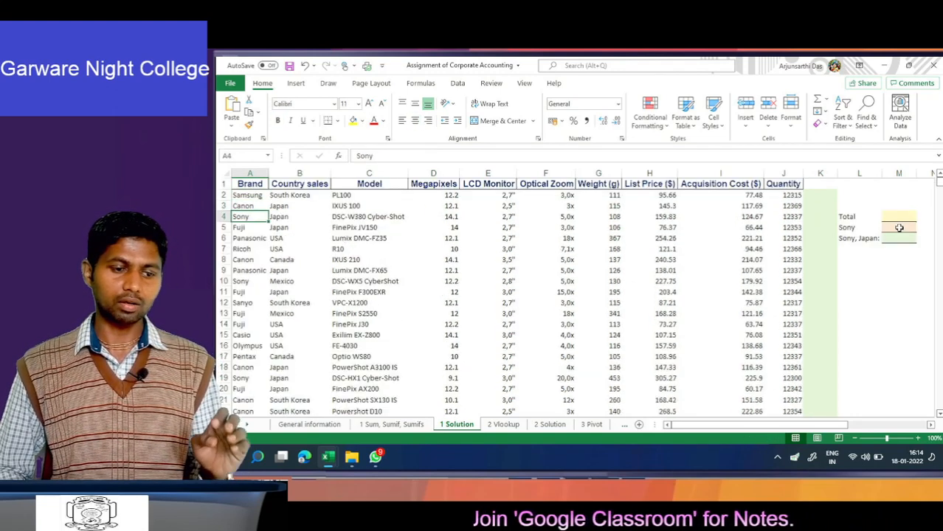
{"action": "key", "text": "Down"}
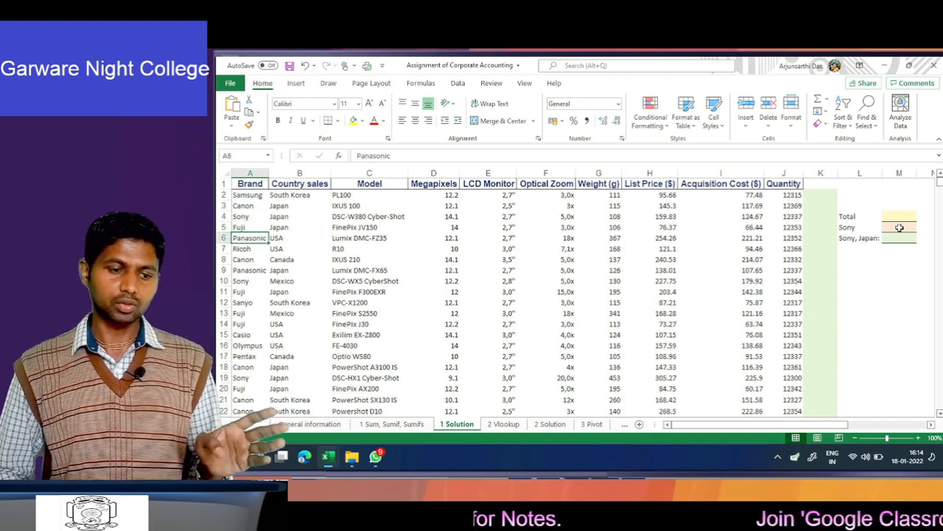
{"action": "key", "text": "Up"}
{"action": "key", "text": "Up"}
{"action": "key", "text": "Up"}
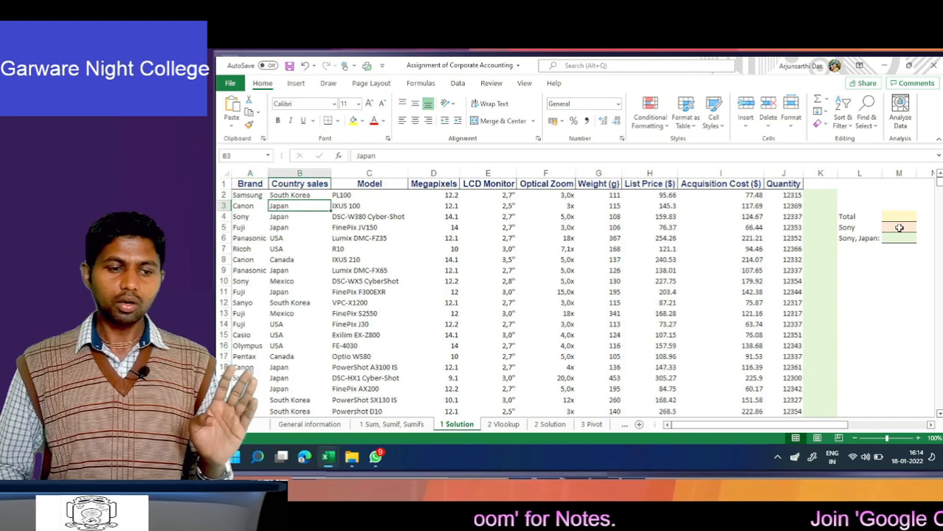
{"action": "key", "text": "Down"}
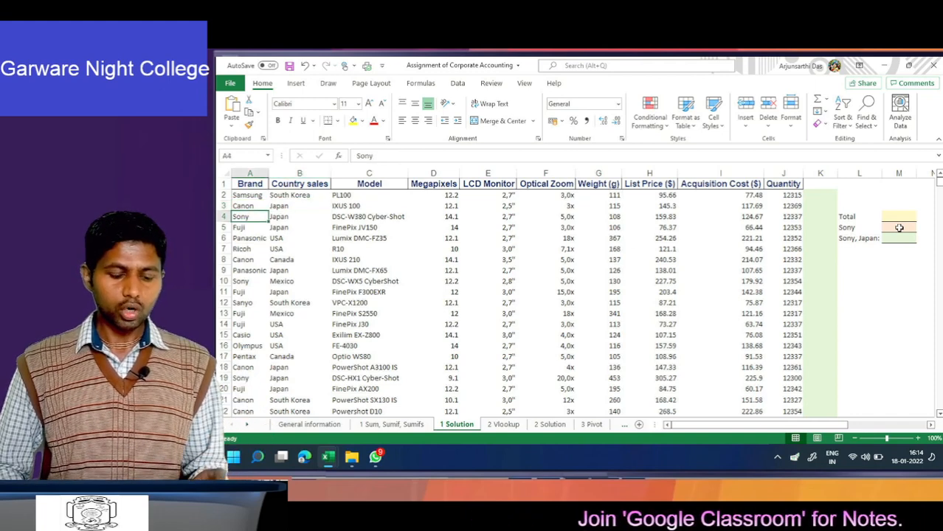
Select the first Sony record from Brand to Quantity, A4:J4.
{"action": "key", "text": "shift+Right"}
{"action": "key", "text": "shift+Right"}
{"action": "key", "text": "shift+Right"}
{"action": "key", "text": "shift+Right"}
{"action": "key", "text": "shift+Right"}
{"action": "key", "text": "shift+Right"}
{"action": "key", "text": "shift+Right"}
{"action": "key", "text": "shift+Right"}
{"action": "key", "text": "shift+Right"}
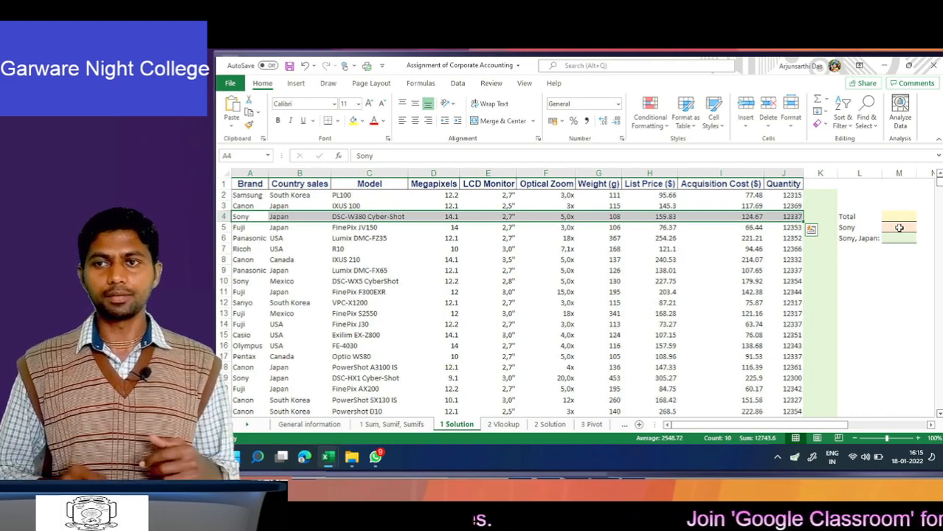
Recheck the first brand names from the header in A1 down to Sony in A4.
{"action": "key", "text": "Up"}
{"action": "key", "text": "Up"}
{"action": "key", "text": "Up"}
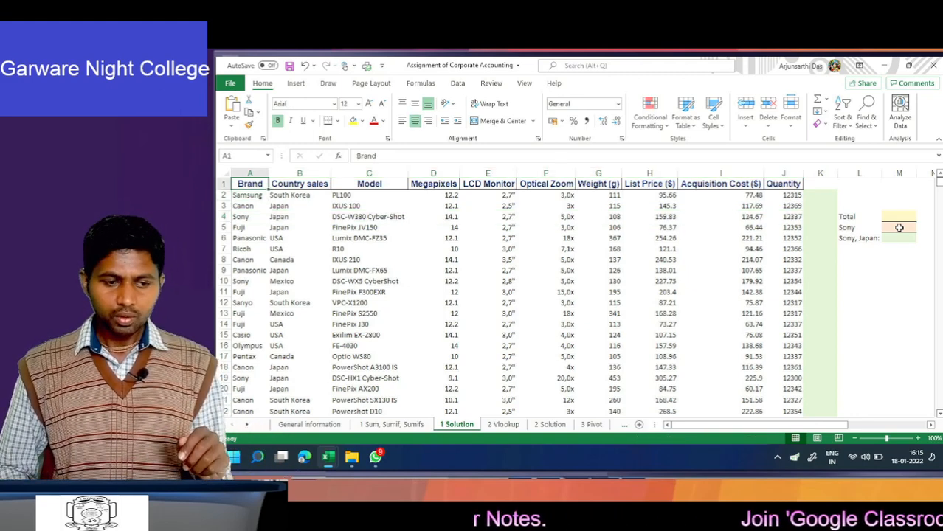
{"action": "key", "text": "Down"}
{"action": "key", "text": "Down"}
{"action": "key", "text": "Up"}
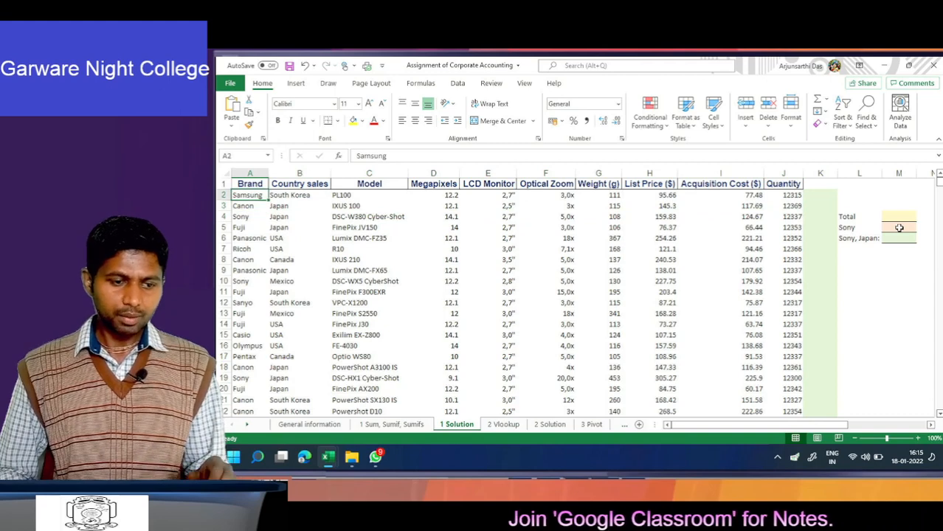
{"action": "key", "text": "Down"}
{"action": "key", "text": "Down"}
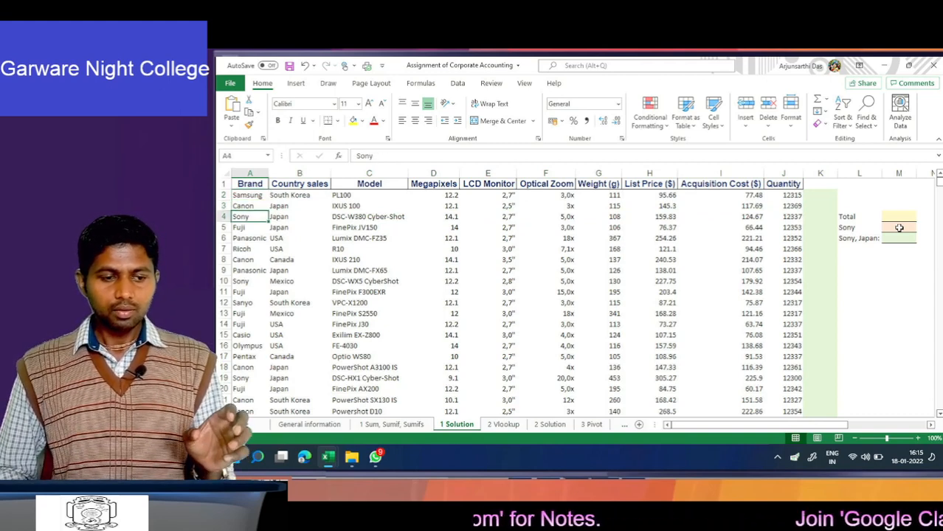
Follow the Sony row across to its Quantity in J4 and select the whole Quantity column from J1.
{"action": "key", "text": "Right"}
{"action": "key", "text": "Right"}
{"action": "key", "text": "Right"}
{"action": "key", "text": "Right"}
{"action": "key", "text": "Right"}
{"action": "key", "text": "Right"}
{"action": "key", "text": "Right"}
{"action": "key", "text": "Right"}
{"action": "key", "text": "Right"}
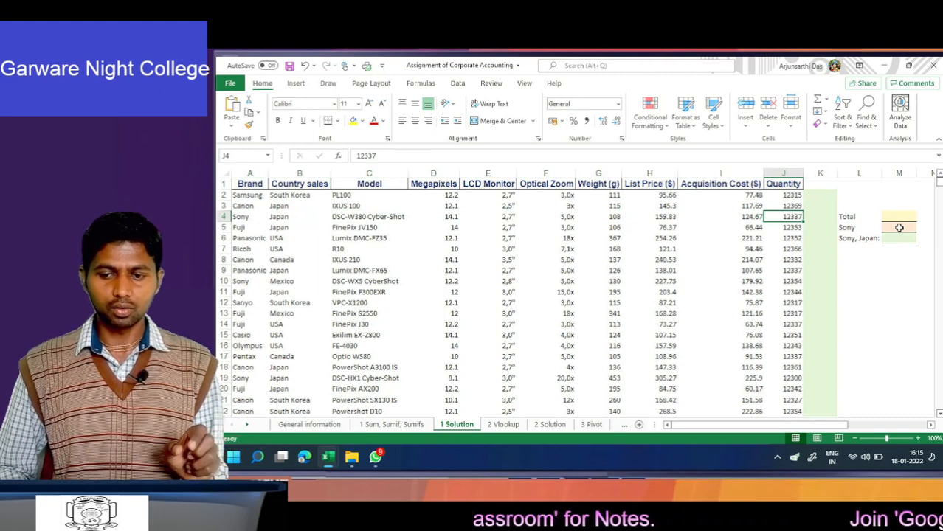
{"action": "left_click", "coordinate": [789, 183]}
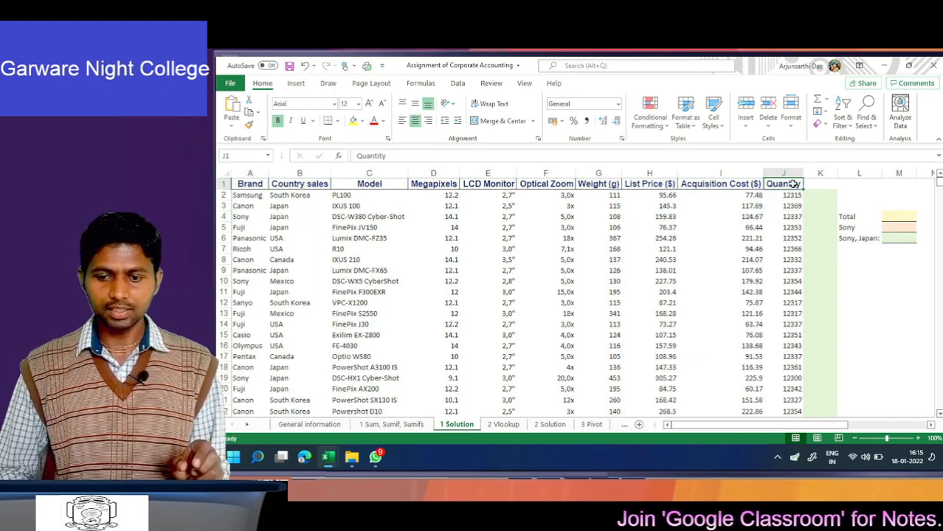
{"action": "key", "text": "ctrl+shift+Down"}
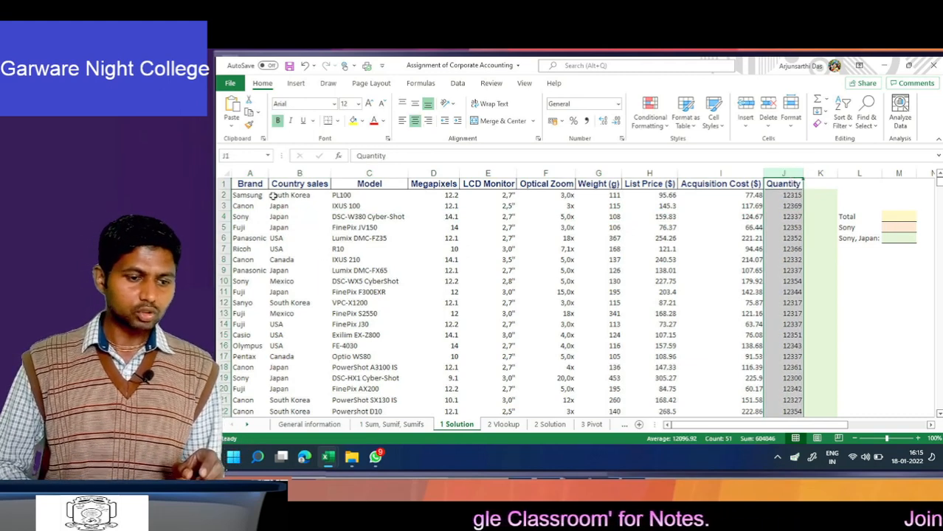
Start a SUMIF formula in the Sony cell M5 with the brands in A2:A51 as the range.
{"action": "left_click", "coordinate": [889, 226]}
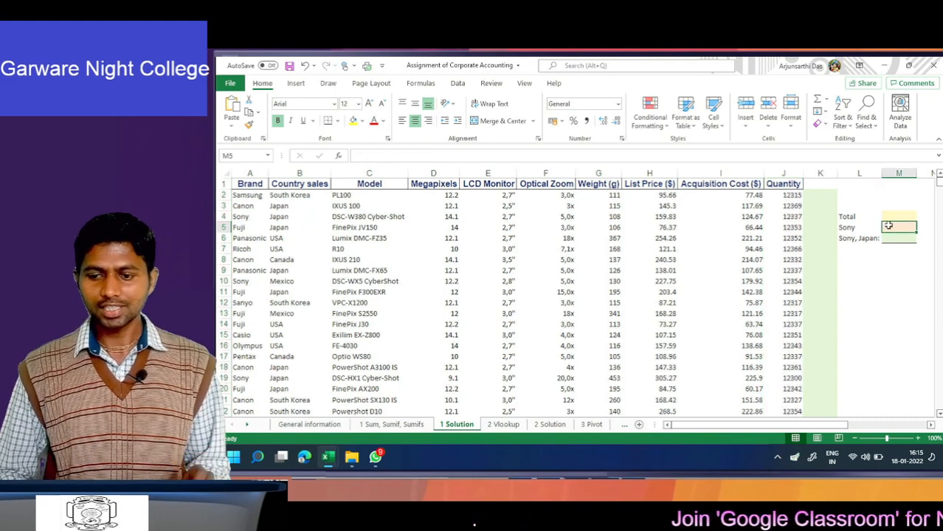
{"action": "type", "text": "="}
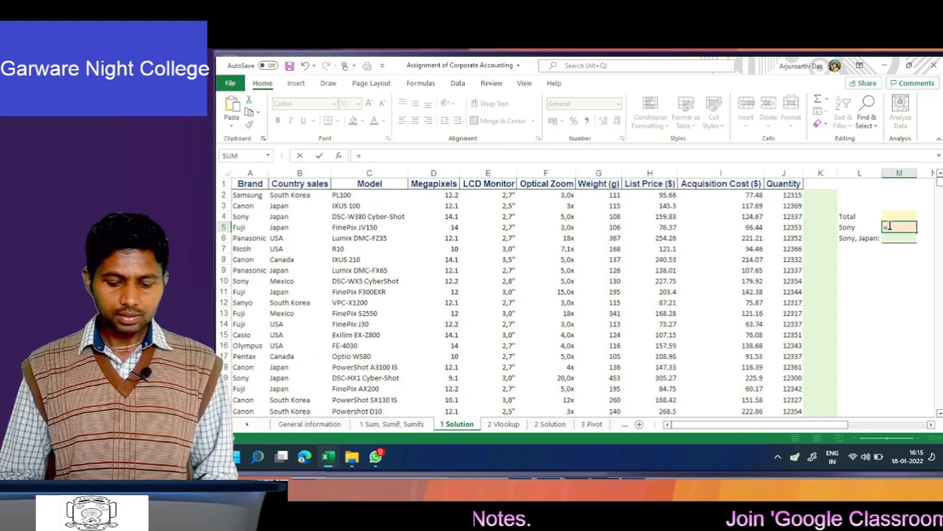
{"action": "type", "text": "sumif"}
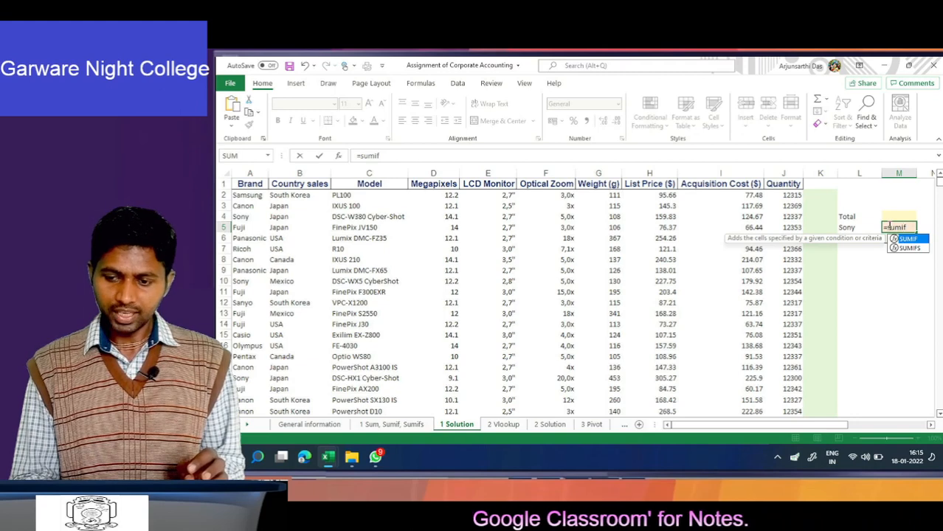
{"action": "type", "text": "("}
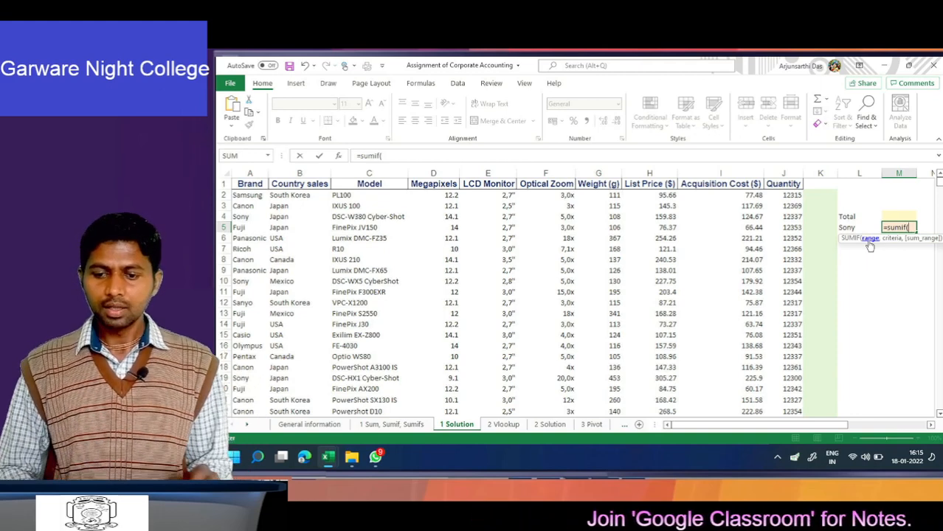
{"action": "left_click", "coordinate": [788, 196]}
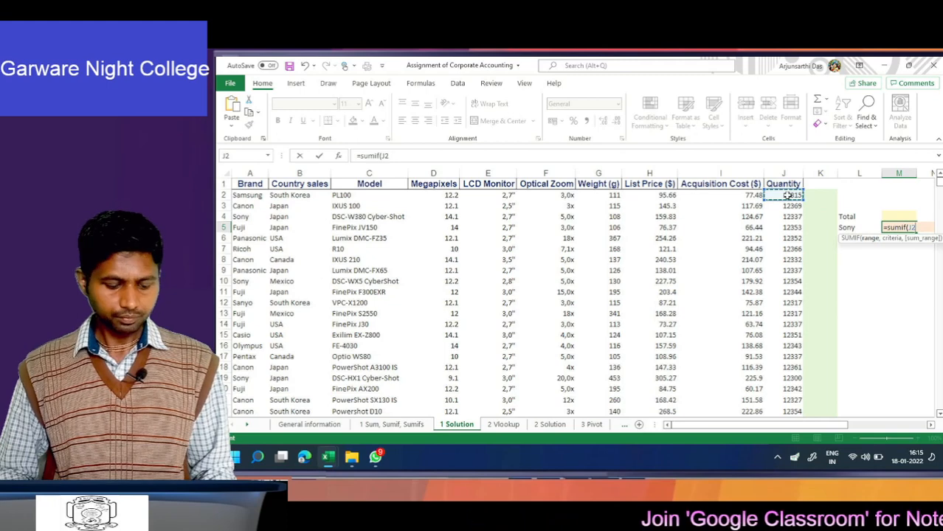
{"action": "key", "text": "Left"}
{"action": "key", "text": "Left"}
{"action": "key", "text": "Left"}
{"action": "key", "text": "Left"}
{"action": "key", "text": "Left"}
{"action": "key", "text": "Left"}
{"action": "key", "text": "Left"}
{"action": "key", "text": "Left"}
{"action": "key", "text": "Left"}
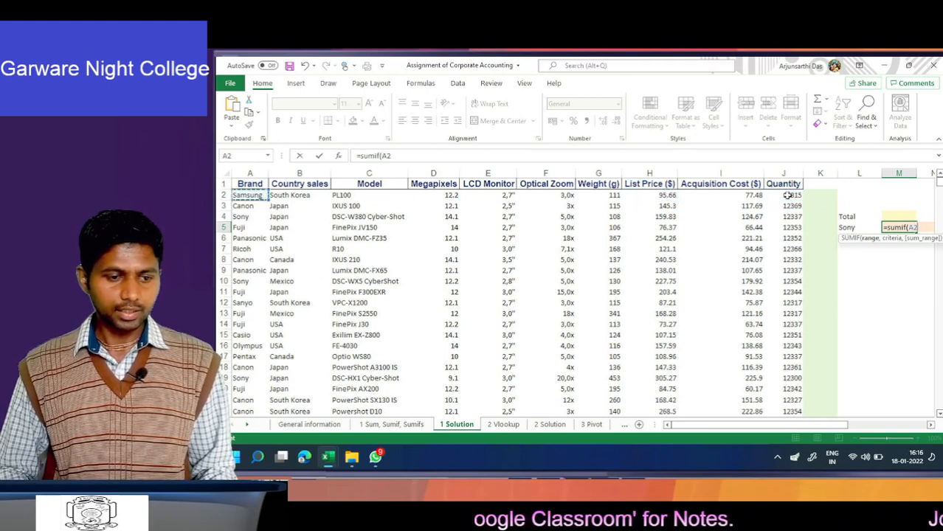
{"action": "key", "text": "ctrl+shift+Down"}
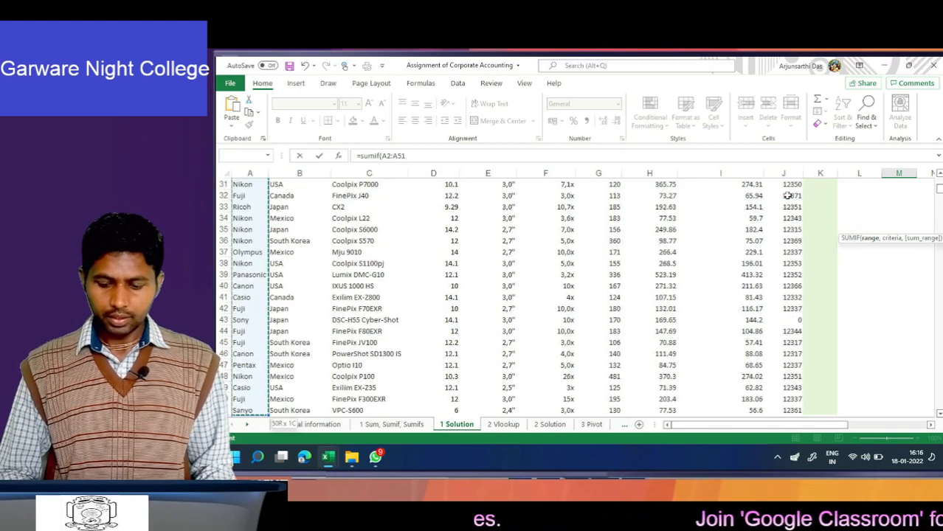
Use the Sony label in L5 as the criteria of the SUMIF formula.
{"action": "type", "text": ","}
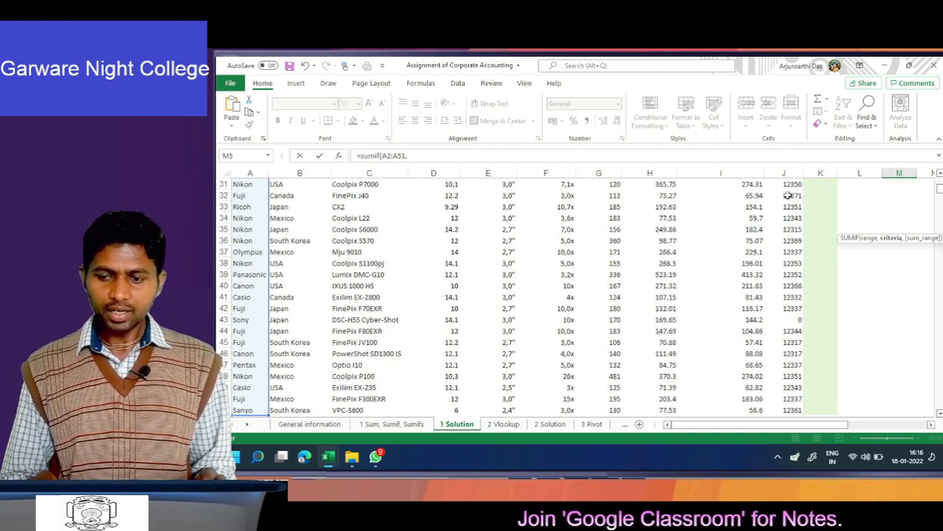
{"action": "key", "text": "ctrl+Up"}
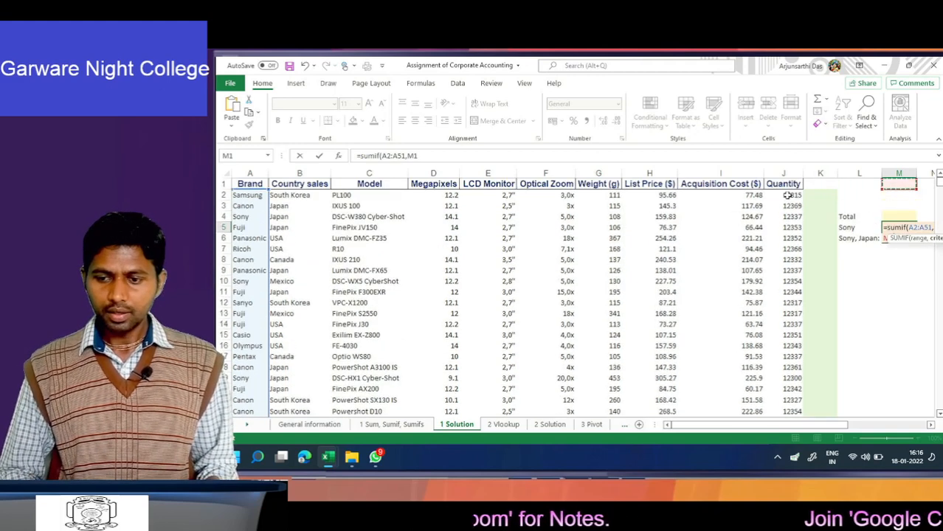
{"action": "key", "text": "Down"}
{"action": "key", "text": "Down"}
{"action": "key", "text": "Down"}
{"action": "key", "text": "Left"}
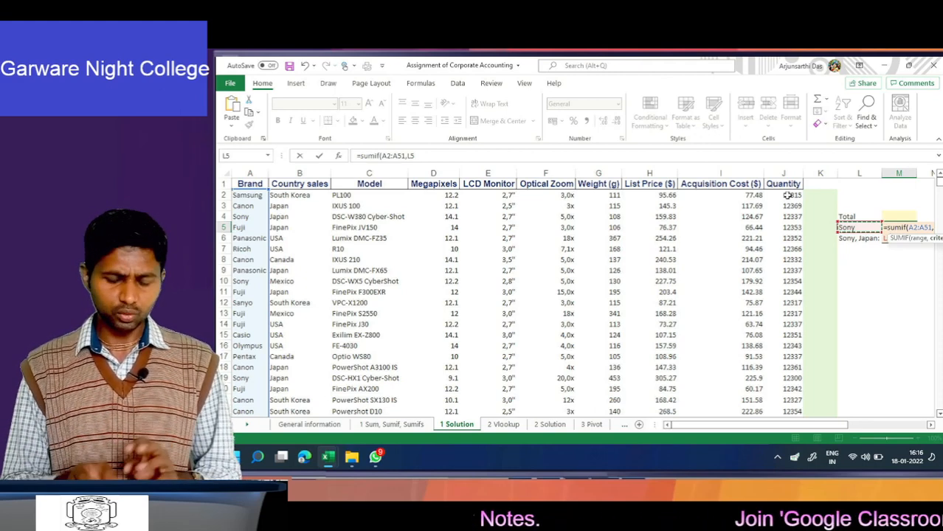
Set the quantities in J2:J51 as the sum range and enter the SUMIF formula.
{"action": "type", "text": ","}
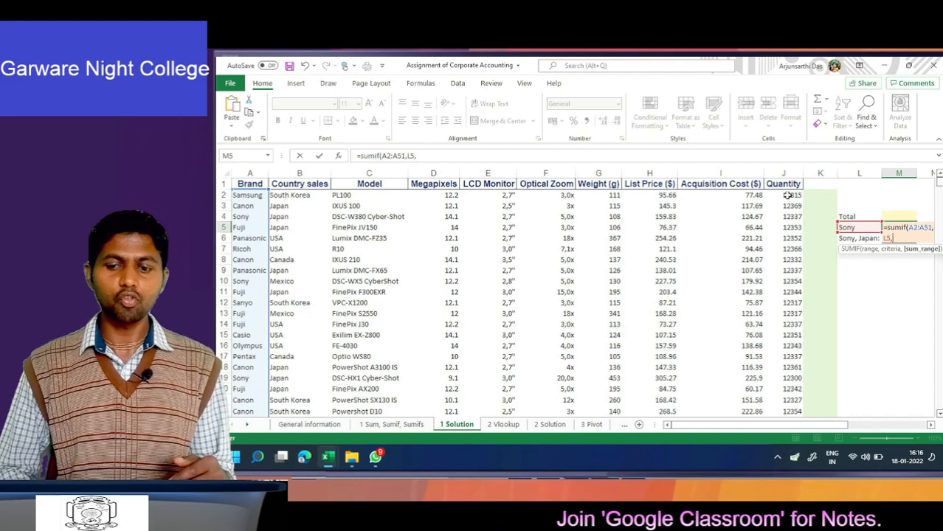
{"action": "left_click", "coordinate": [788, 195]}
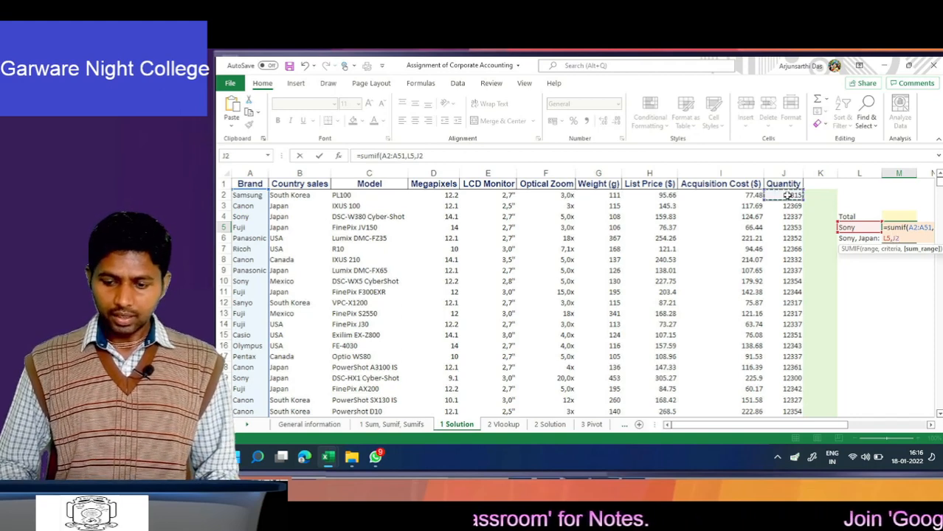
{"action": "key", "text": "ctrl+shift+Down"}
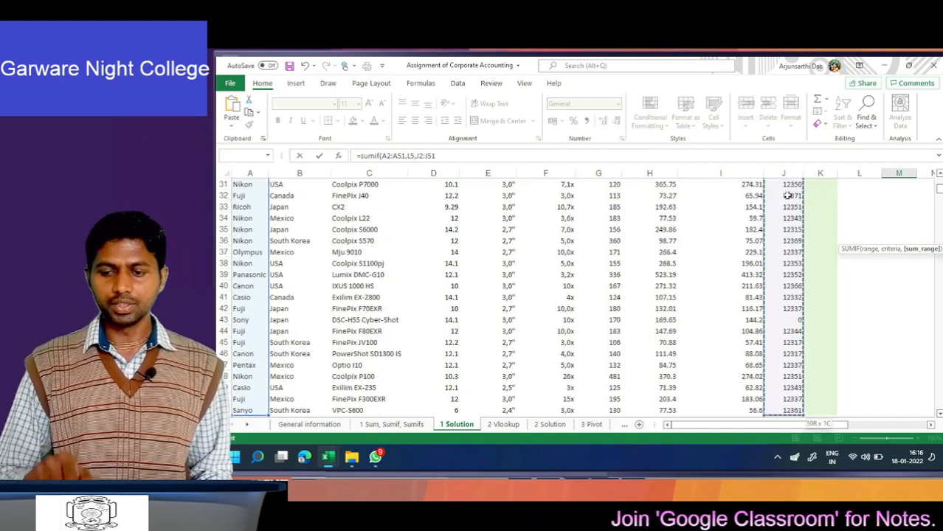
{"action": "key", "text": "Return"}
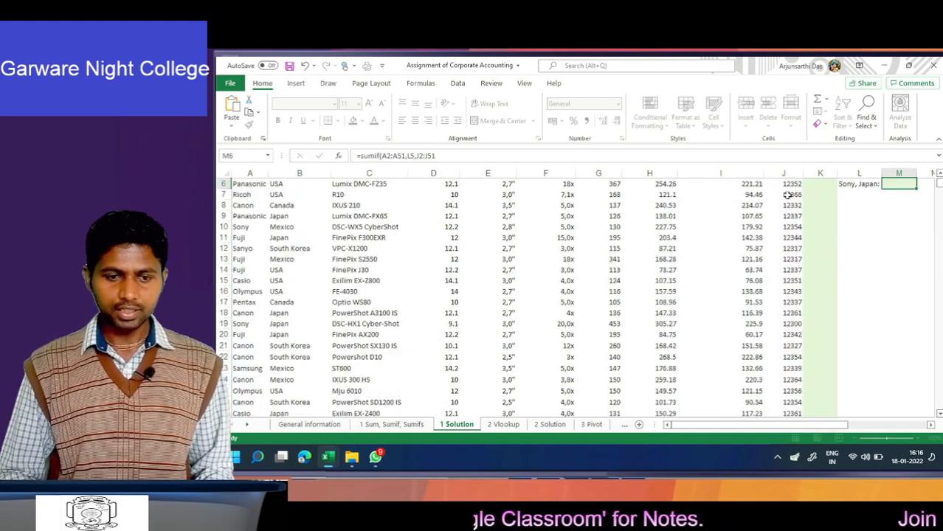
Return to the Sony cell M5 to view the SUMIF result.
{"action": "key", "text": "Up"}
{"action": "key", "text": "Up"}
{"action": "key", "text": "Up"}
{"action": "key", "text": "Up"}
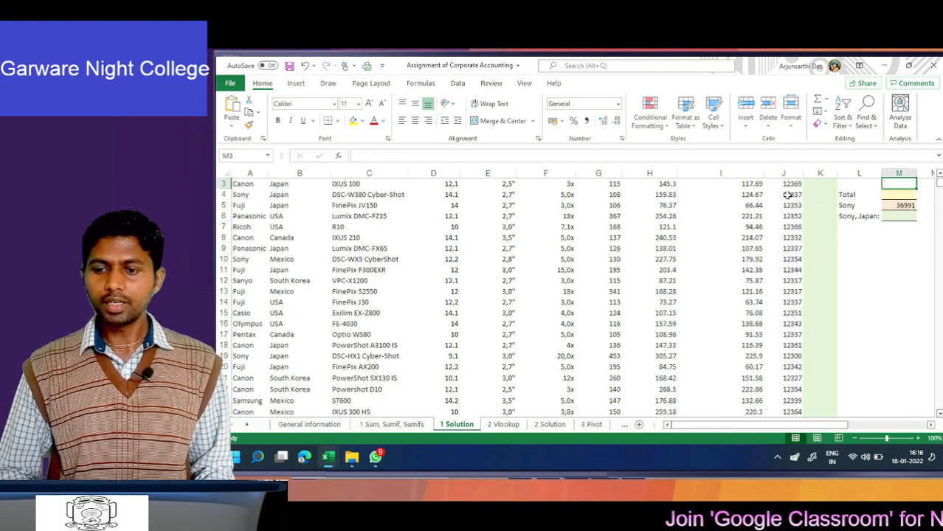
{"action": "key", "text": "Down"}
{"action": "key", "text": "Down"}
{"action": "key", "text": "Down"}
Turn on filters for the camera table from the Quantity header in J1.
{"action": "key", "text": "Left"}
{"action": "key", "text": "Left"}
{"action": "key", "text": "Left"}
{"action": "key", "text": "Left"}
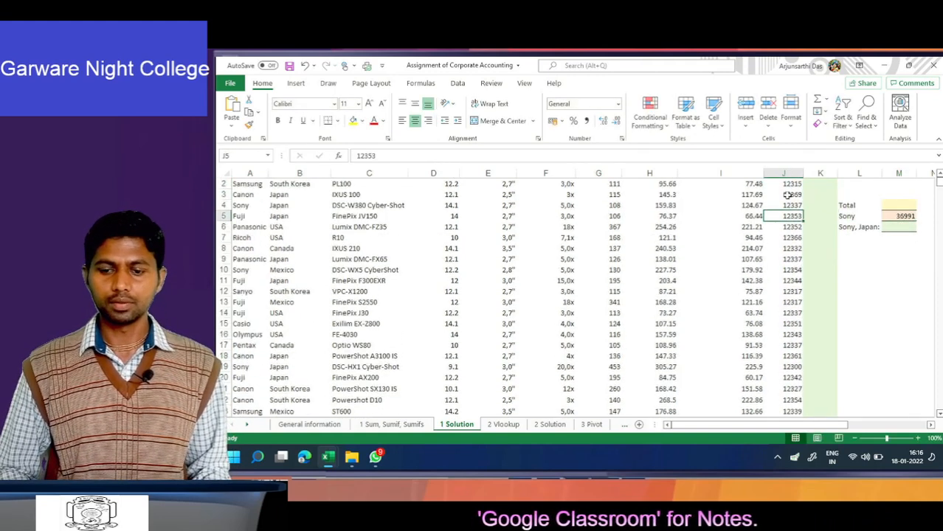
{"action": "key", "text": "Up"}
{"action": "key", "text": "Up"}
{"action": "key", "text": "Up"}
{"action": "key", "text": "Up"}
{"action": "key", "text": "Right"}
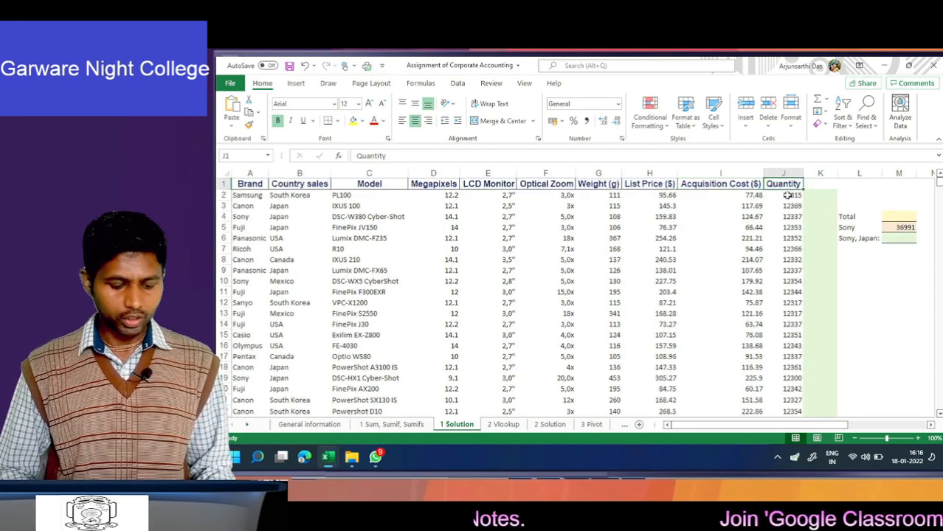
{"action": "key", "text": "ctrl+shift+l"}
Filter the Brand column to show only the Sony rows, excluding Panasonic from the "son" matches.
{"action": "key", "text": "Left"}
{"action": "key", "text": "Left"}
{"action": "key", "text": "Left"}
{"action": "key", "text": "Left"}
{"action": "key", "text": "Left"}
{"action": "key", "text": "Left"}
{"action": "key", "text": "Left"}
{"action": "key", "text": "Left"}
{"action": "key", "text": "Left"}
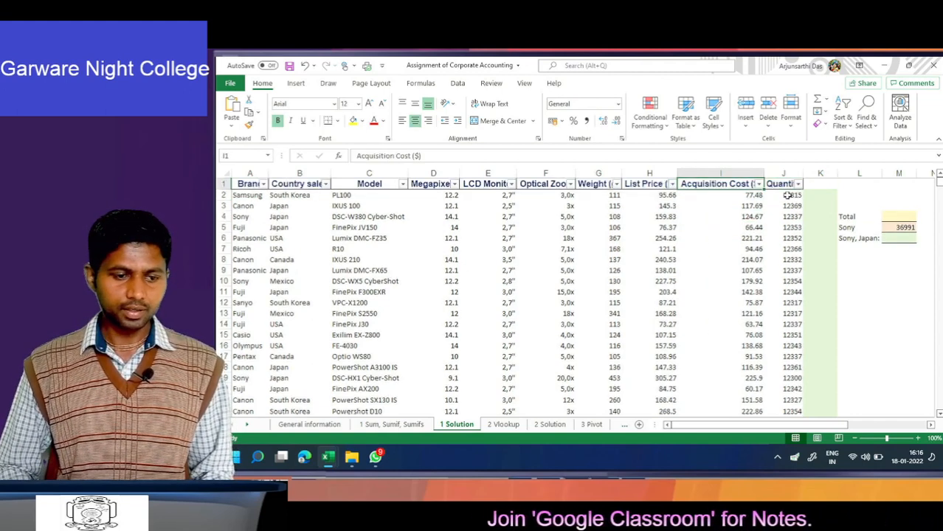
{"action": "key", "text": "alt+Down"}
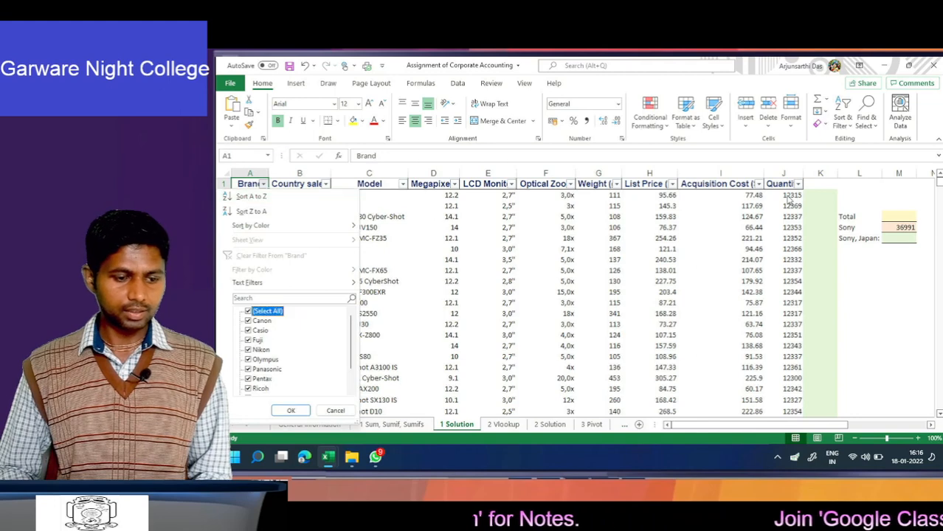
{"action": "type", "text": "son"}
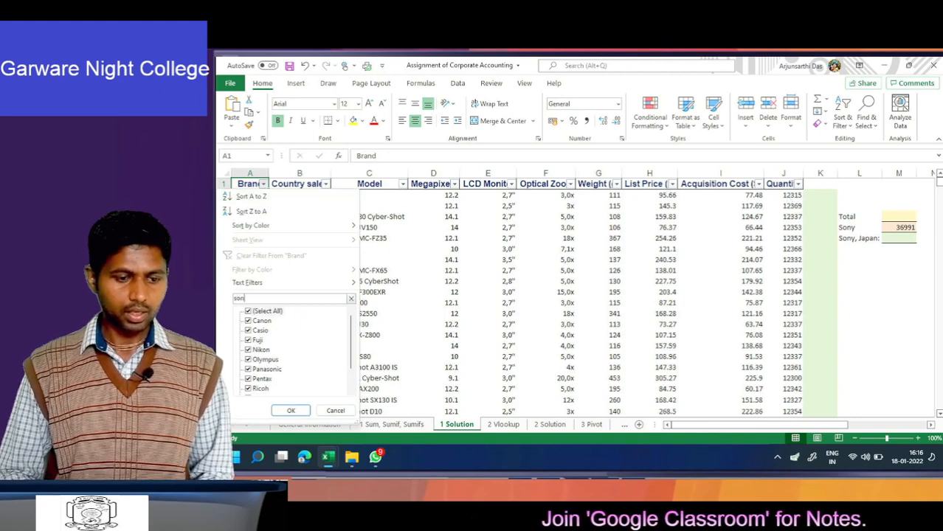
{"action": "key", "text": "Tab"}
{"action": "key", "text": "Down"}
{"action": "key", "text": "Down"}
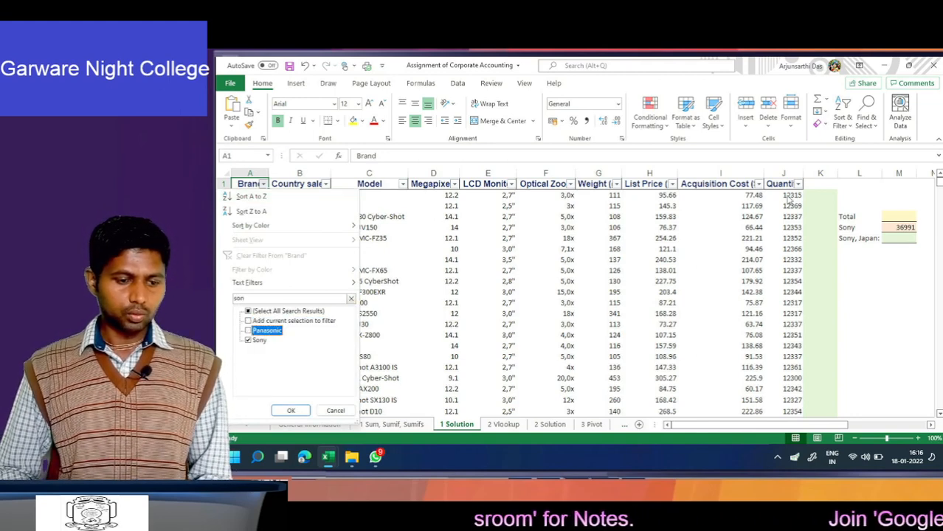
{"action": "key", "text": "space"}
{"action": "key", "text": "Down"}
{"action": "key", "text": "Return"}
Select the Quantity values of the filtered Sony rows to check their sum against the SUMIF result.
{"action": "key", "text": "Down"}
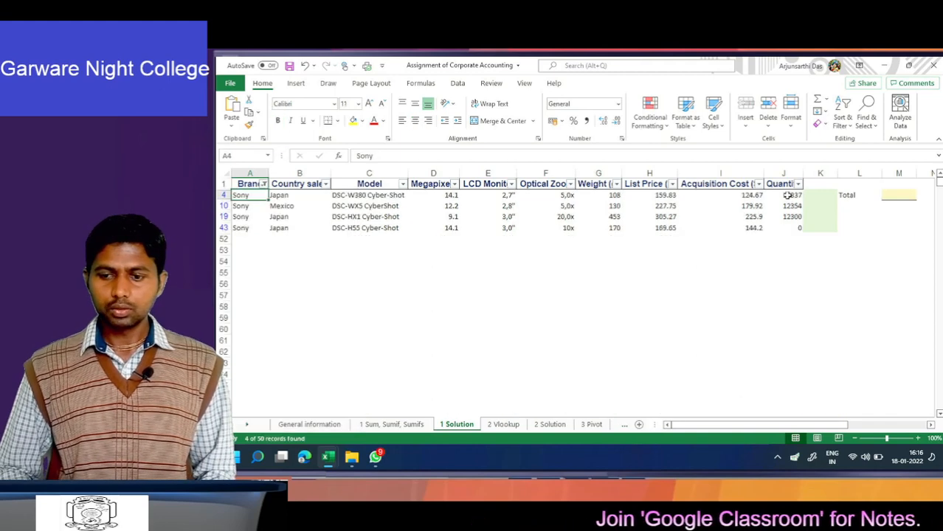
{"action": "key", "text": "Right"}
{"action": "key", "text": "Right"}
{"action": "key", "text": "Right"}
{"action": "key", "text": "Right"}
{"action": "key", "text": "Right"}
{"action": "key", "text": "Right"}
{"action": "key", "text": "Right"}
{"action": "key", "text": "Right"}
{"action": "key", "text": "Right"}
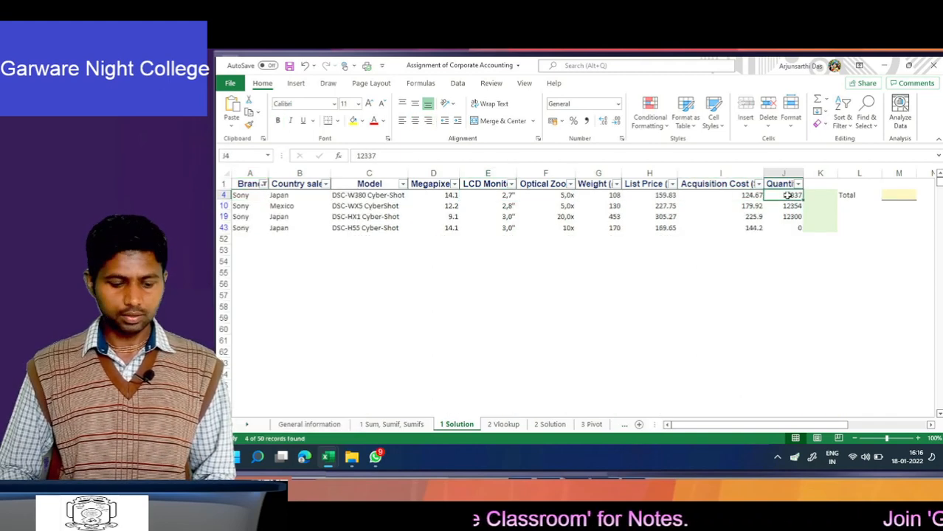
{"action": "key", "text": "ctrl+shift+Down"}
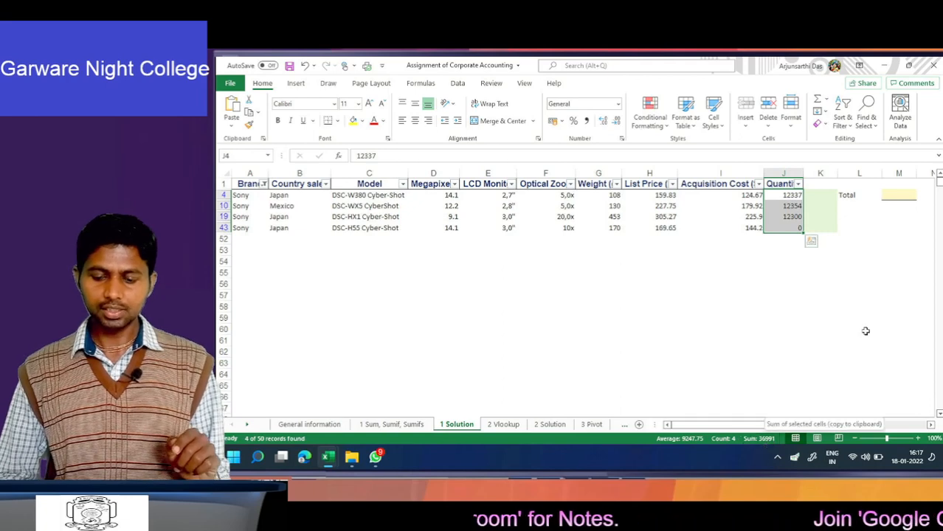
Remove the filters from the camera table so all rows are shown again.
{"action": "left_click", "coordinate": [873, 305]}
{"action": "key", "text": "Right"}
{"action": "key", "text": "Right"}
{"action": "key", "text": "Up"}
{"action": "key", "text": "Up"}
{"action": "key", "text": "Up"}
{"action": "key", "text": "Up"}
{"action": "key", "text": "Up"}
{"action": "key", "text": "Up"}
{"action": "key", "text": "Up"}
{"action": "key", "text": "Up"}
{"action": "key", "text": "Up"}
{"action": "key", "text": "Up"}
{"action": "key", "text": "Up"}
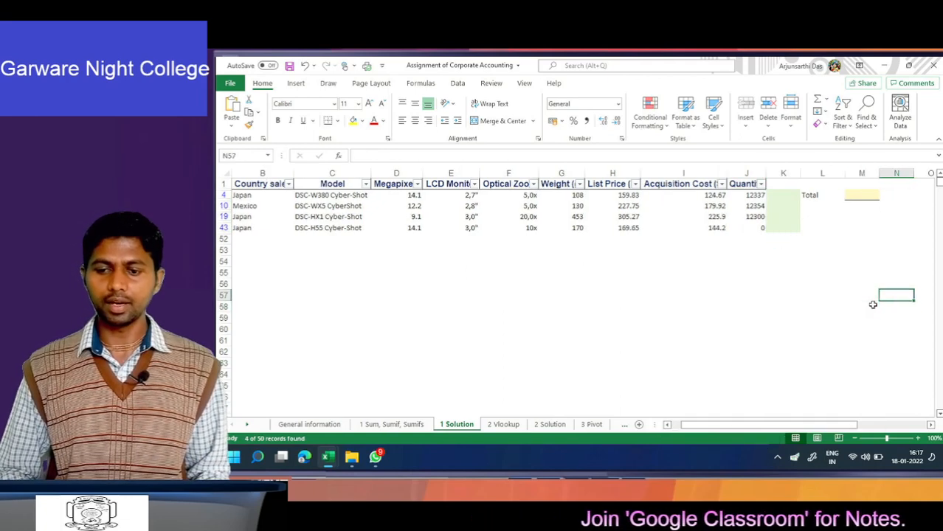
{"action": "key", "text": "Left"}
{"action": "key", "text": "Left"}
{"action": "key", "text": "Left"}
{"action": "key", "text": "Left"}
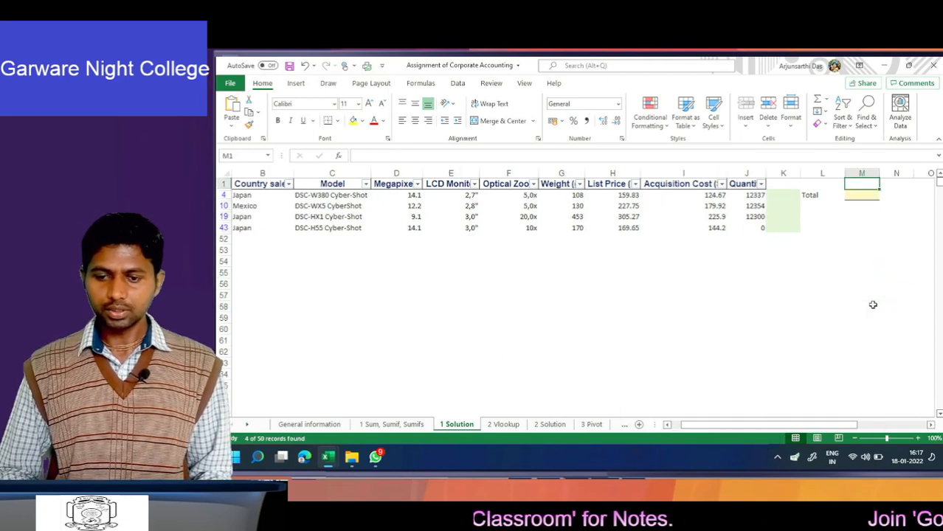
{"action": "key", "text": "ctrl+shift+l"}
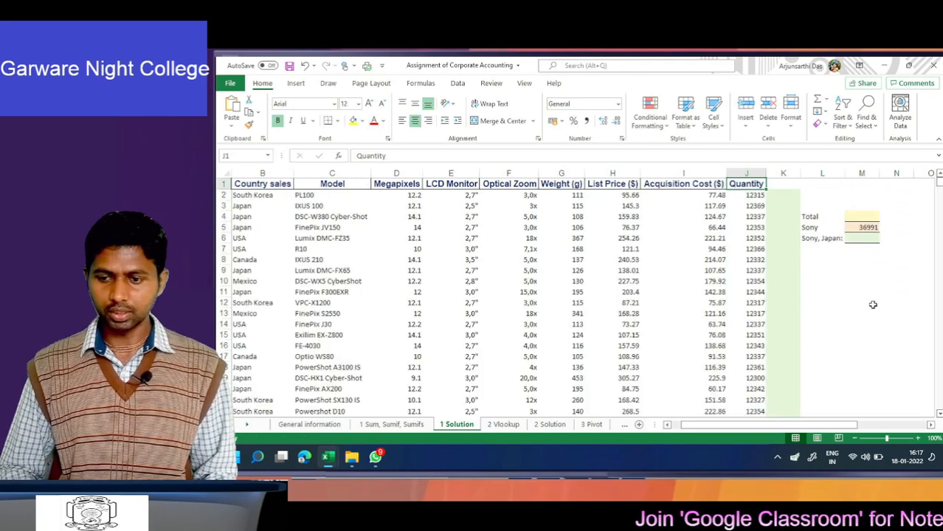
Return to the Sony formula in M5 to review it, and go on to the Sony, Japan cell M6.
{"action": "key", "text": "Right"}
{"action": "key", "text": "Right"}
{"action": "key", "text": "Down"}
{"action": "key", "text": "Down"}
{"action": "key", "text": "Down"}
{"action": "key", "text": "Down"}
{"action": "key", "text": "Right"}
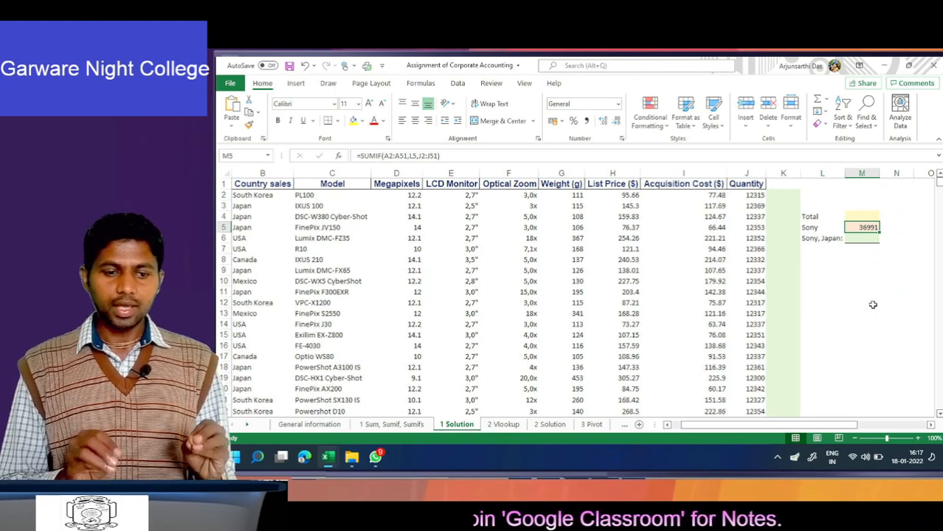
{"action": "key", "text": "Down"}
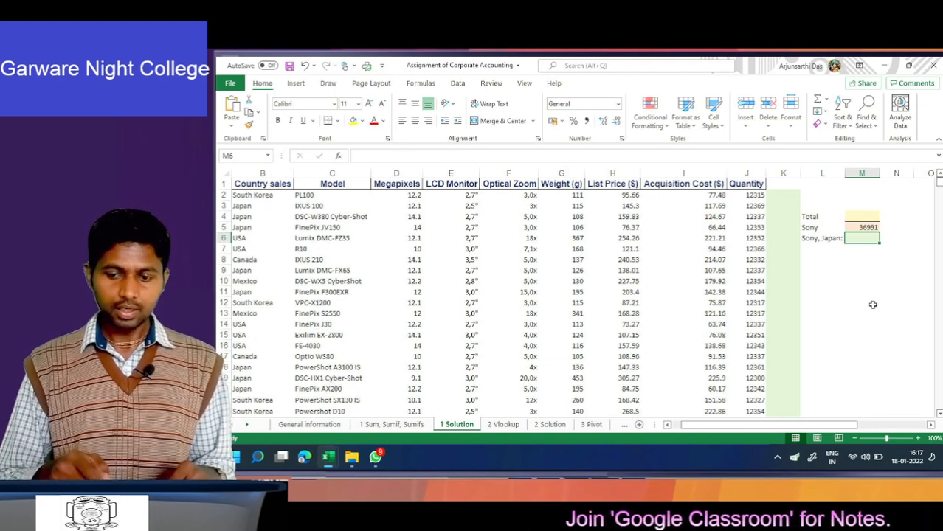
Read task 3 on the 1 Sum, Sumif, Sumifs sheet and return to the 1 Solution sheet.
{"action": "left_click", "coordinate": [382, 426]}
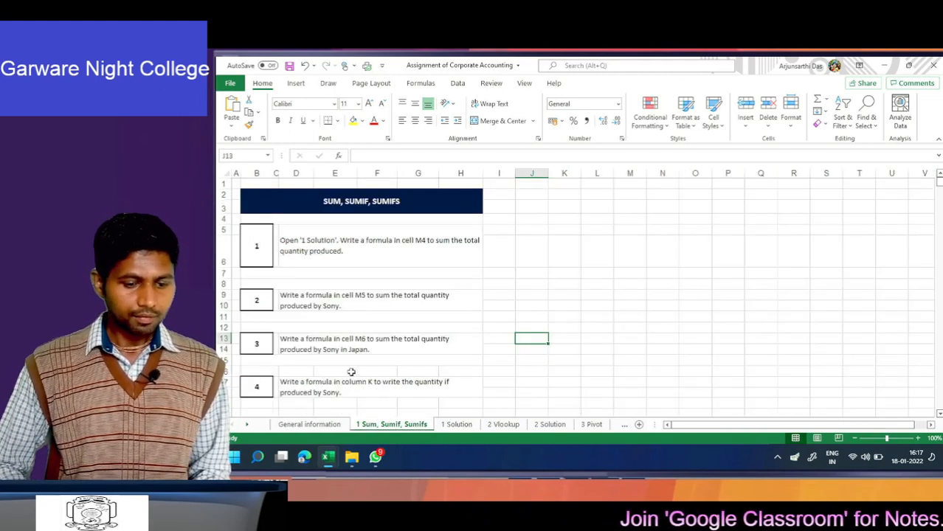
{"action": "left_click", "coordinate": [326, 348]}
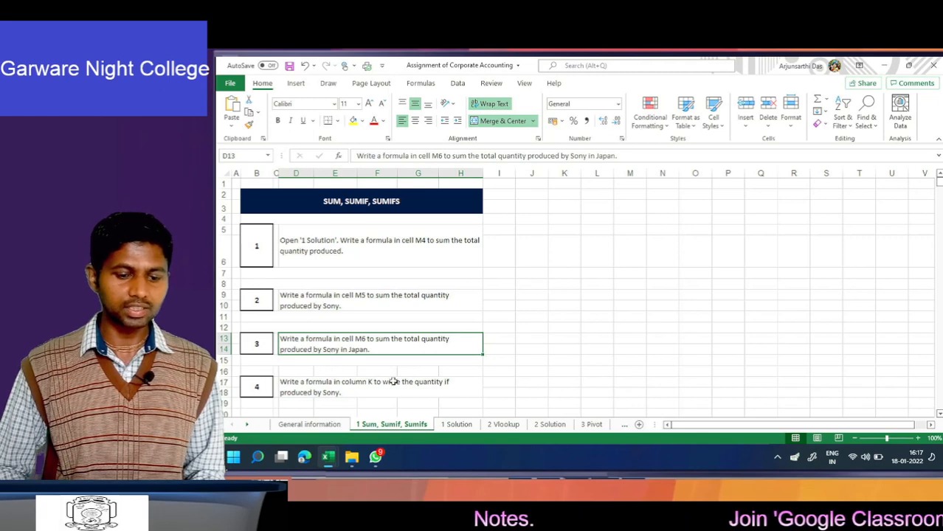
{"action": "left_click", "coordinate": [456, 425]}
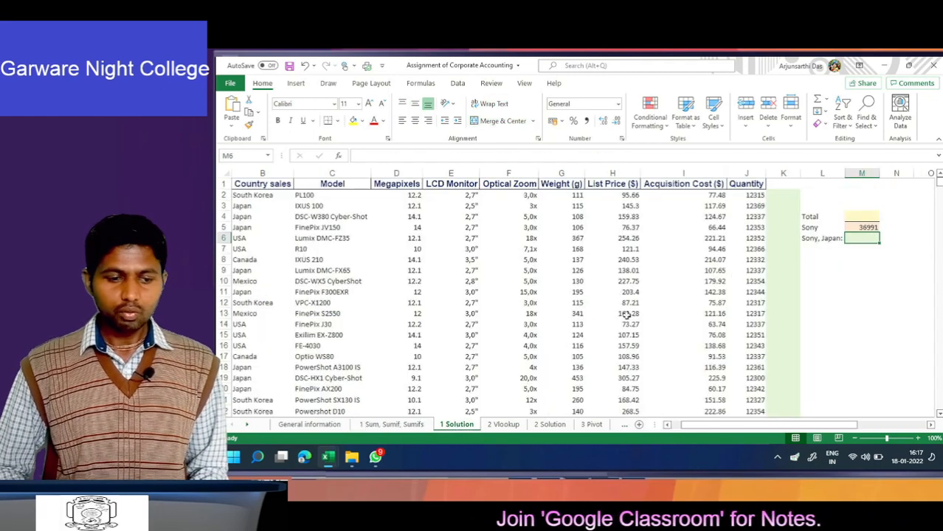
Examine the Brand and Country sales columns and the table headers for the ranges the two conditions need.
{"action": "left_click", "coordinate": [270, 271]}
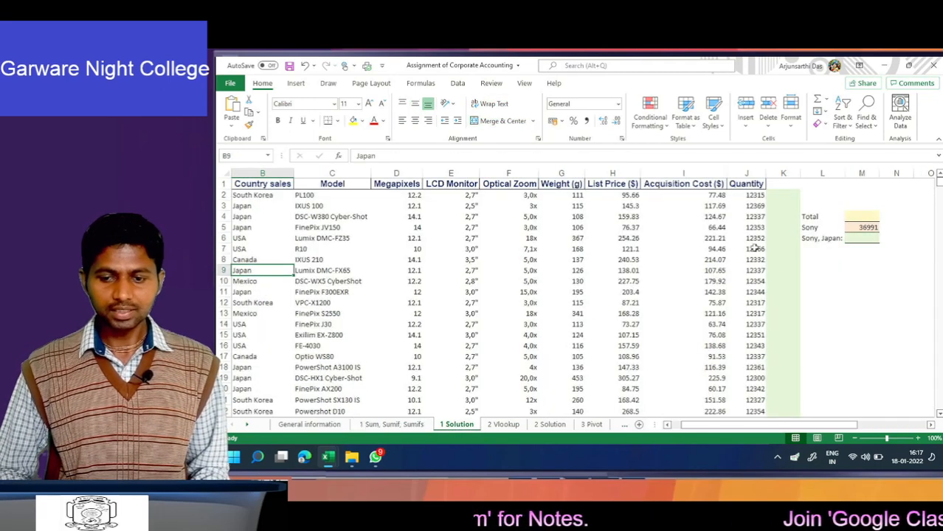
{"action": "left_click", "coordinate": [315, 273]}
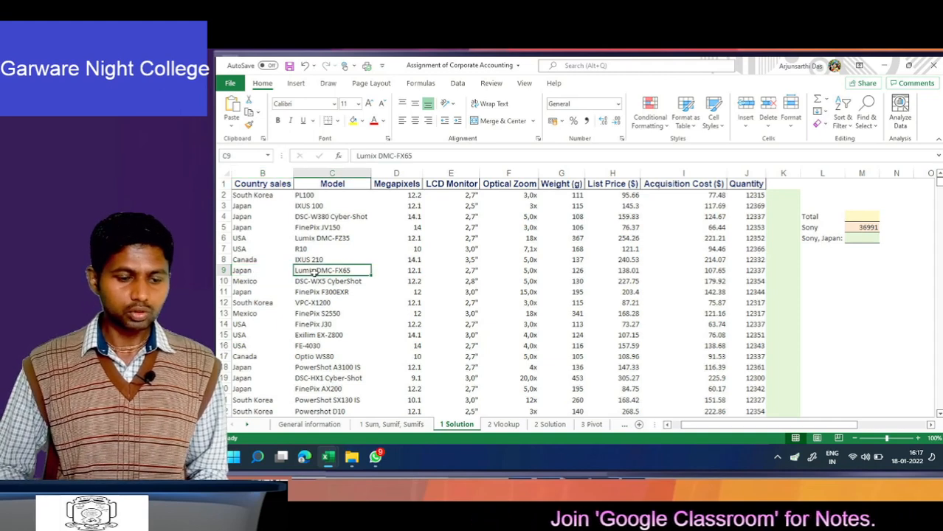
{"action": "left_click", "coordinate": [262, 248]}
{"action": "key", "text": "Left"}
{"action": "key", "text": "Up"}
{"action": "key", "text": "Up"}
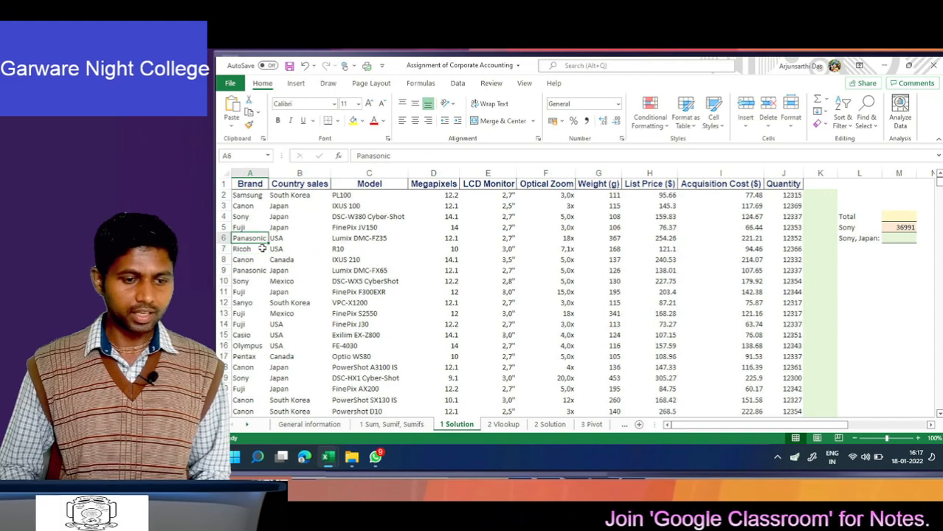
{"action": "key", "text": "Up"}
{"action": "key", "text": "Up"}
{"action": "key", "text": "Up"}
{"action": "key", "text": "Up"}
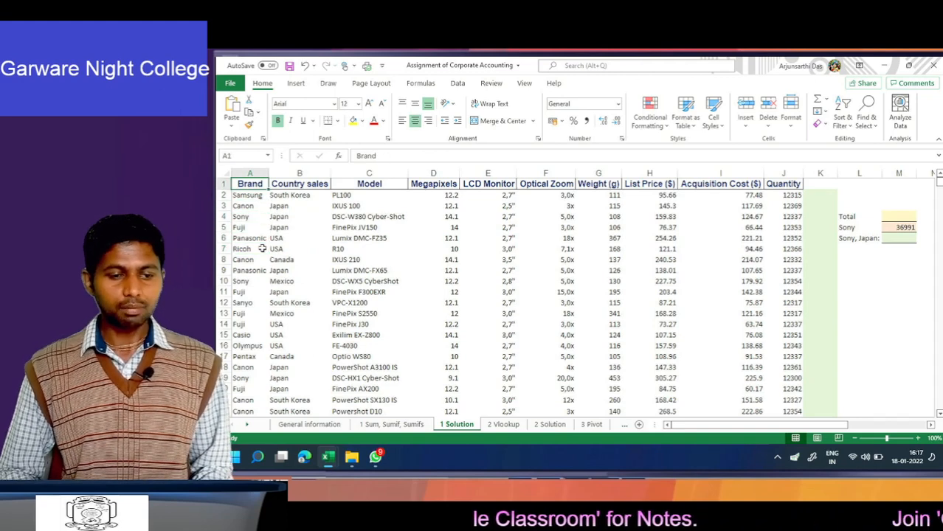
{"action": "key", "text": "Right"}
{"action": "key", "text": "Right"}
{"action": "key", "text": "Right"}
{"action": "key", "text": "Right"}
{"action": "key", "text": "Right"}
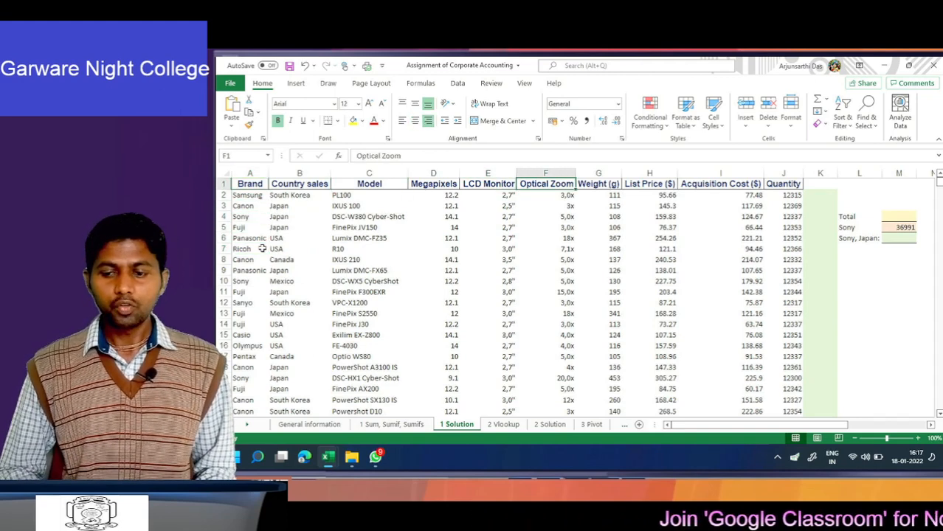
Start a SUMIFS formula in M6 with the quantities in J2:J51 as the sum range.
{"action": "left_click", "coordinate": [901, 239]}
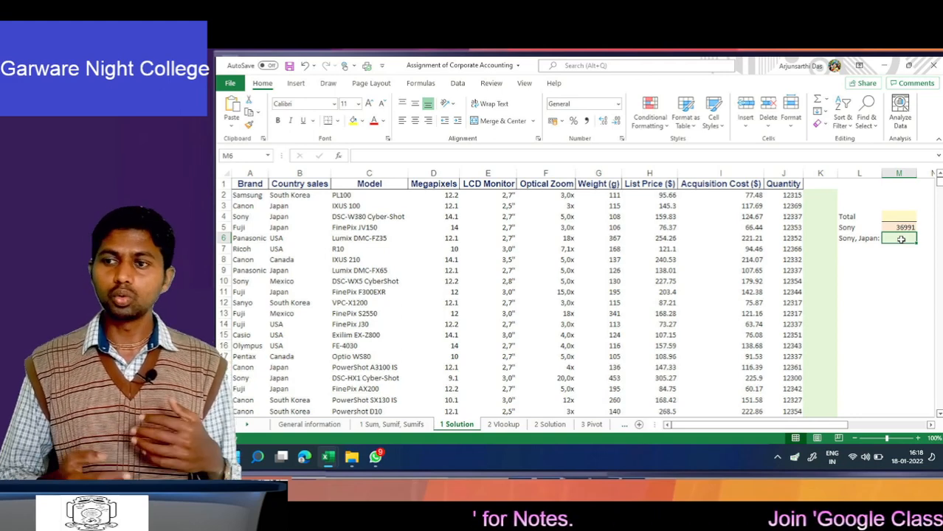
{"action": "type", "text": "="}
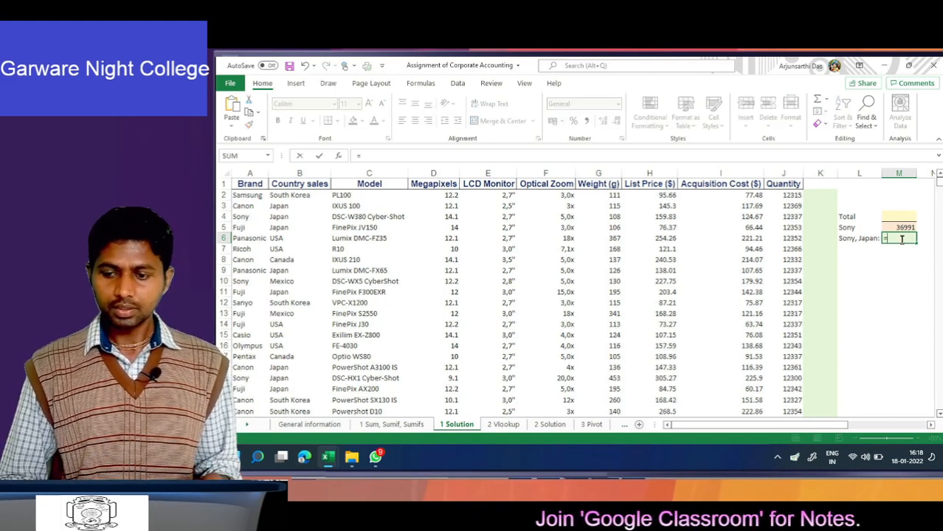
{"action": "type", "text": "sum"}
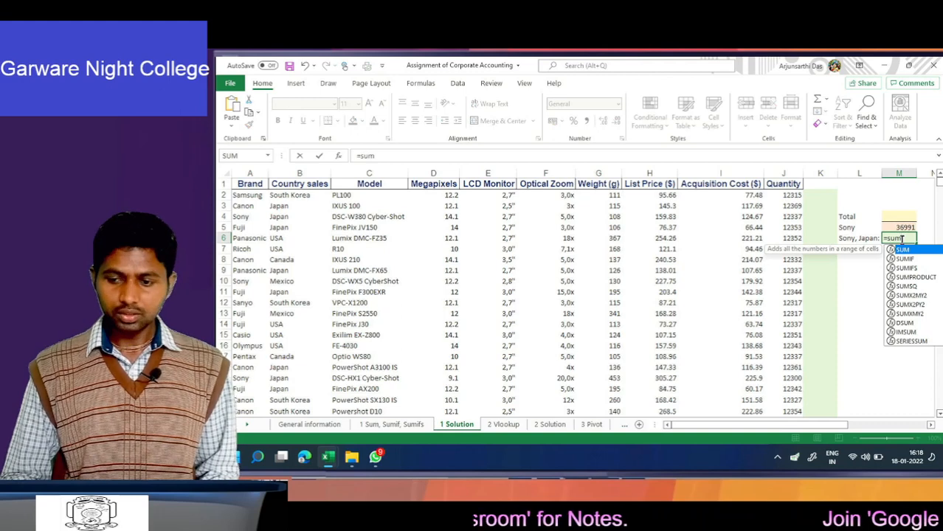
{"action": "type", "text": "if"}
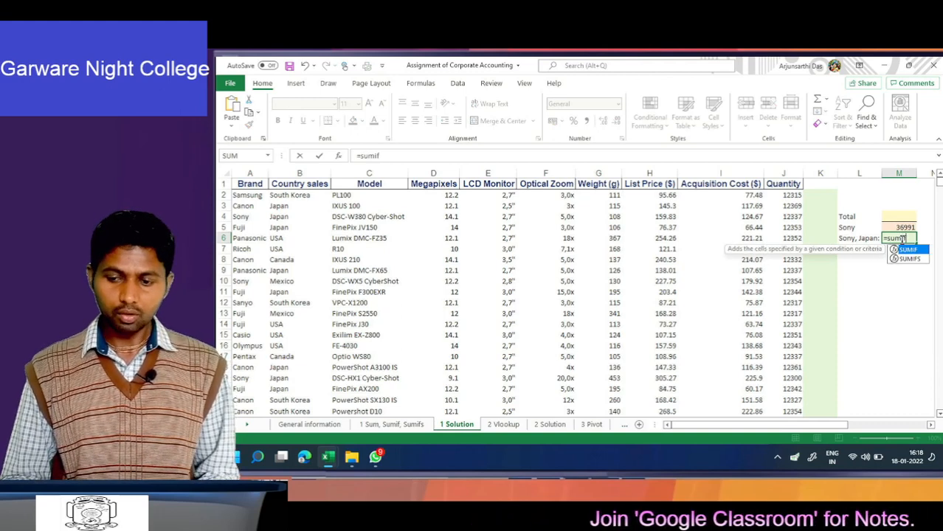
{"action": "type", "text": "s"}
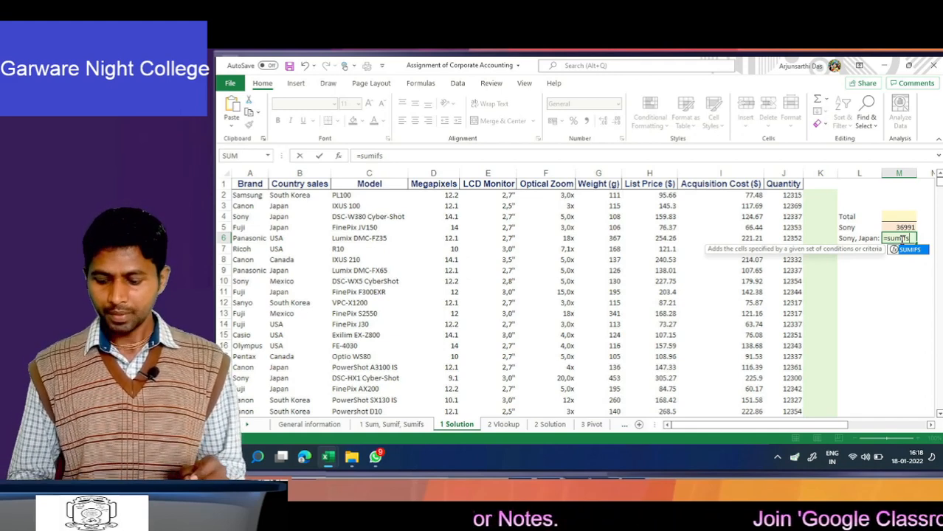
{"action": "type", "text": "("}
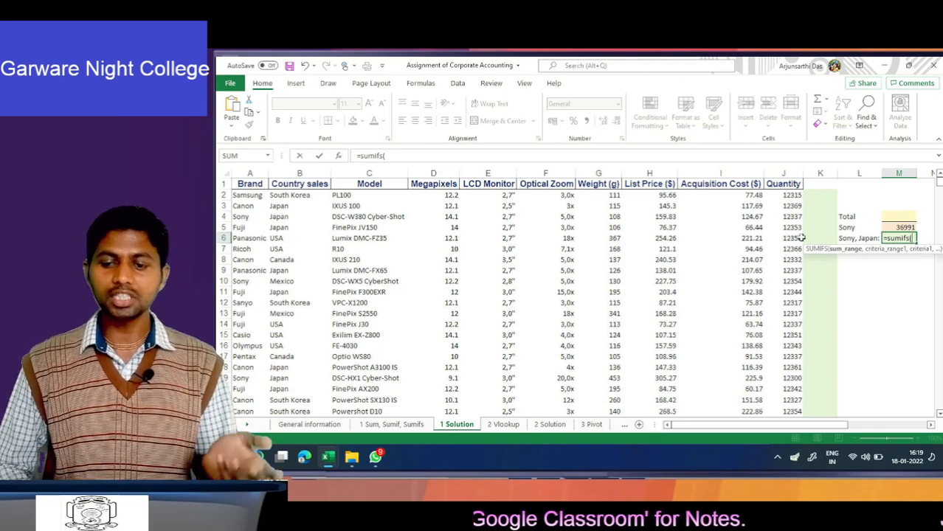
{"action": "left_click", "coordinate": [796, 195]}
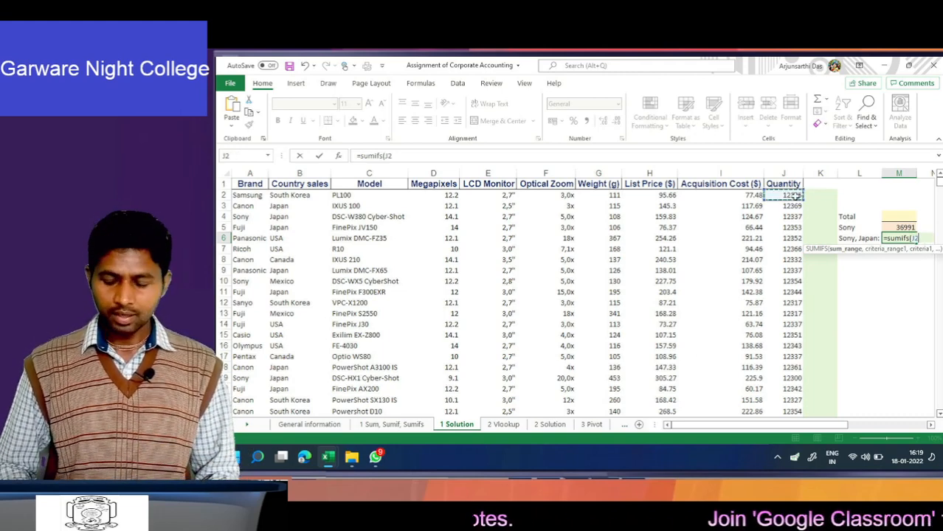
{"action": "key", "text": "ctrl+shift+Down"}
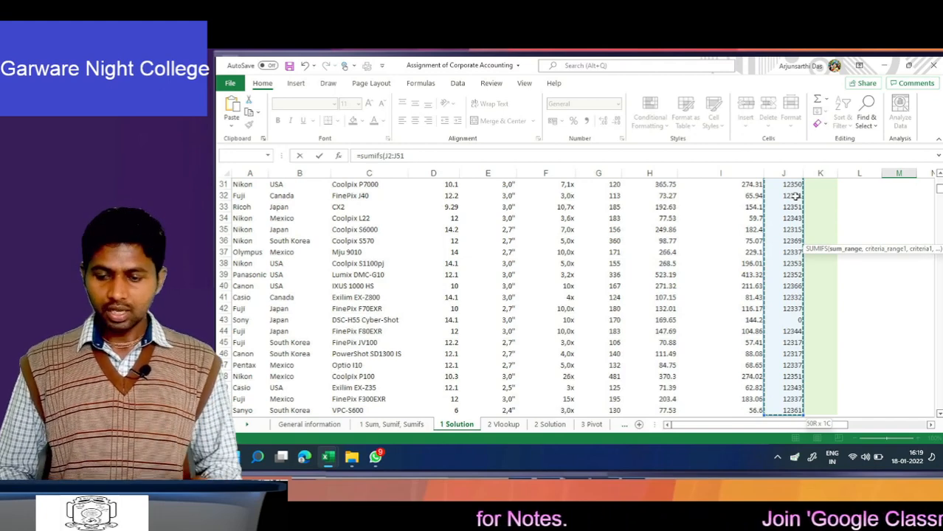
{"action": "type", "text": ","}
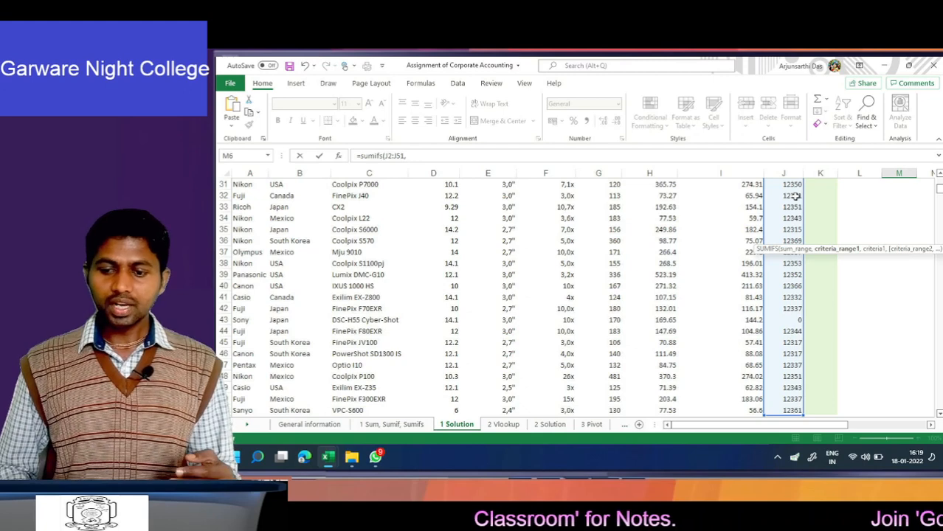
Set the brands in A2:A51 as the first criteria range of the SUMIFS formula.
{"action": "key", "text": "ctrl+Up"}
{"action": "key", "text": "ctrl+Left"}
{"action": "key", "text": "ctrl+Left"}
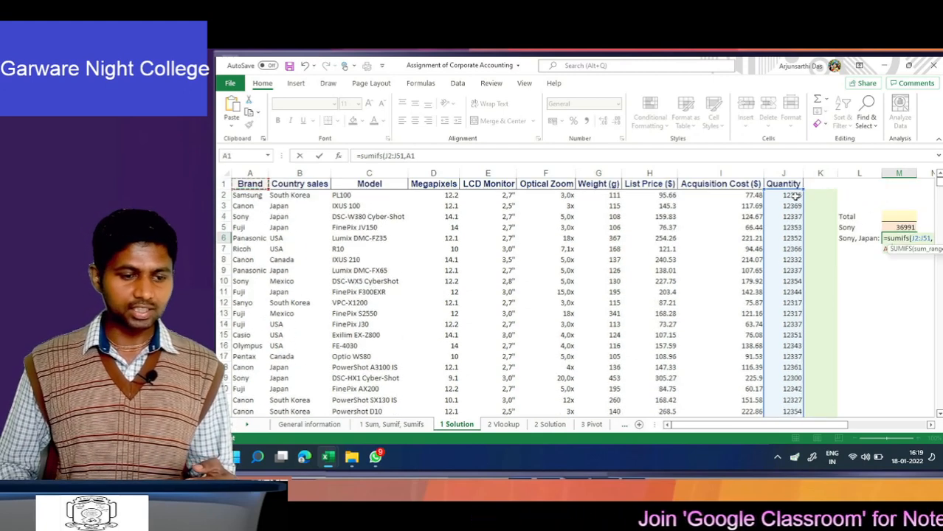
{"action": "key", "text": "Down"}
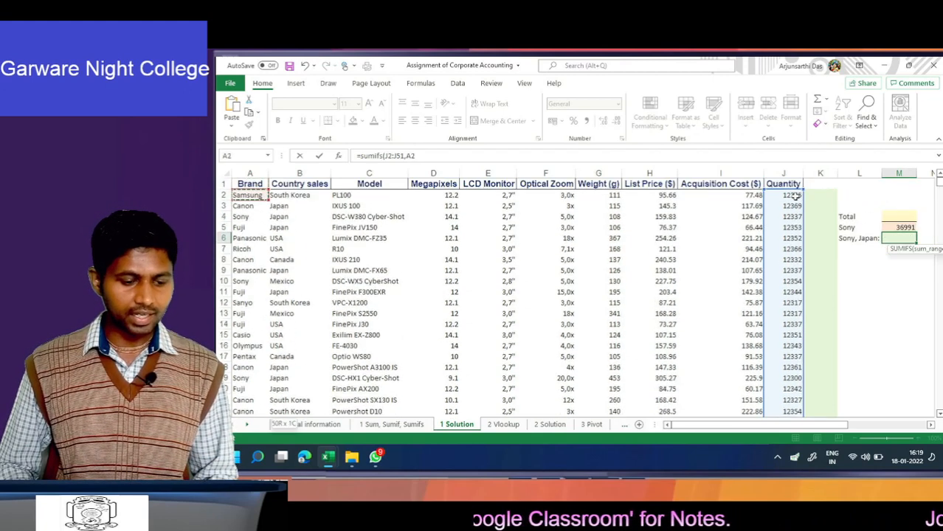
{"action": "key", "text": "ctrl+shift+Down"}
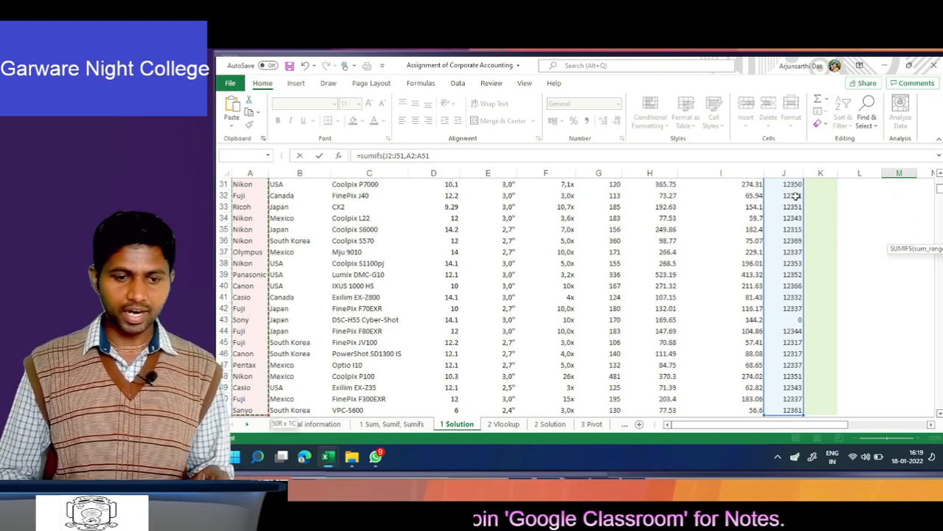
{"action": "type", "text": ","}
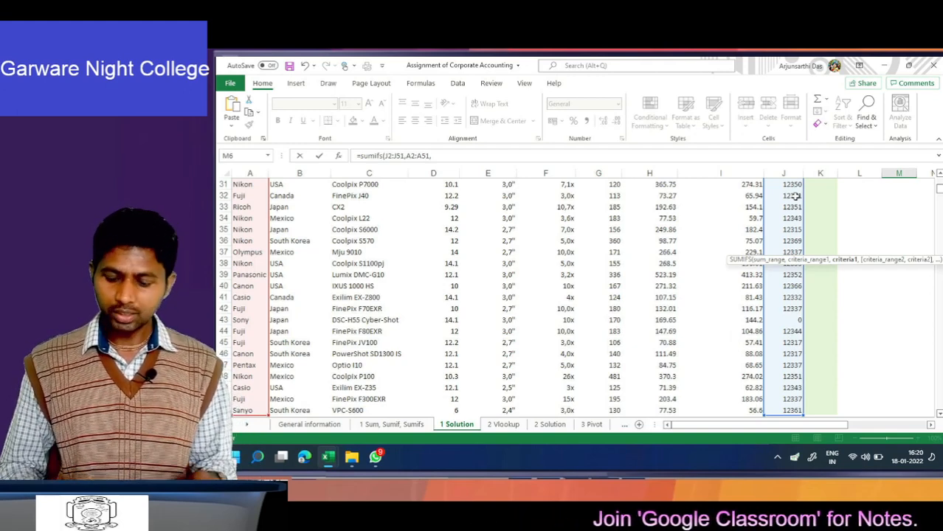
Set "Sony" as the first criterion of the SUMIFS formula in M6.
{"action": "scroll", "coordinate": [796, 196], "scroll_direction": "up", "scroll_amount": 9}
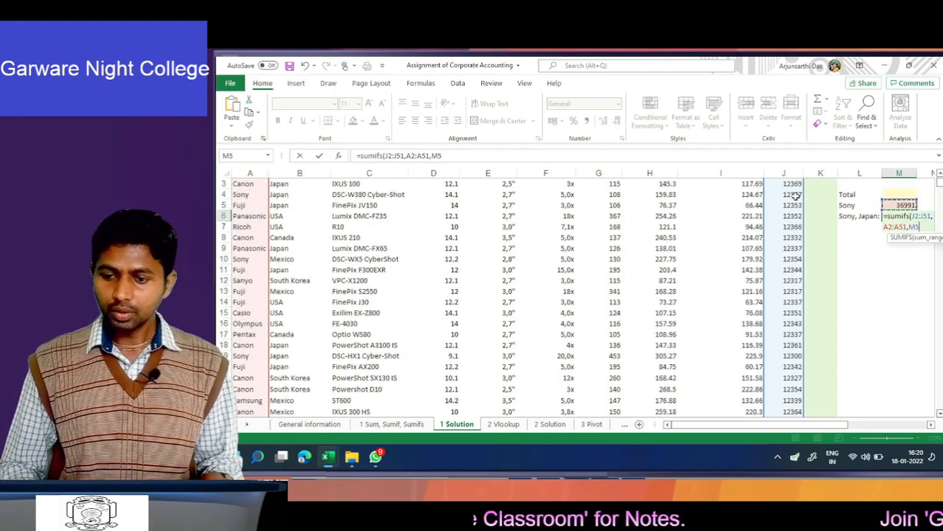
{"action": "key", "text": "Left"}
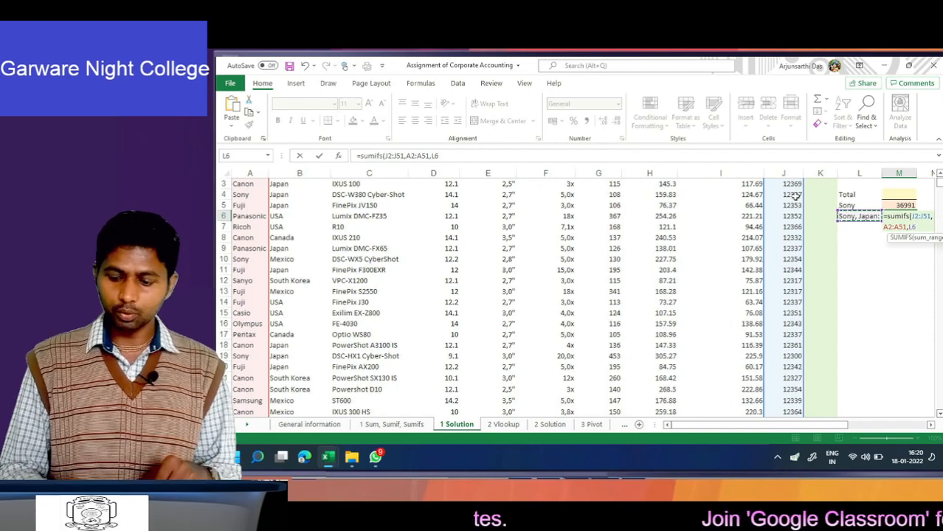
{"action": "key", "text": "BackSpace"}
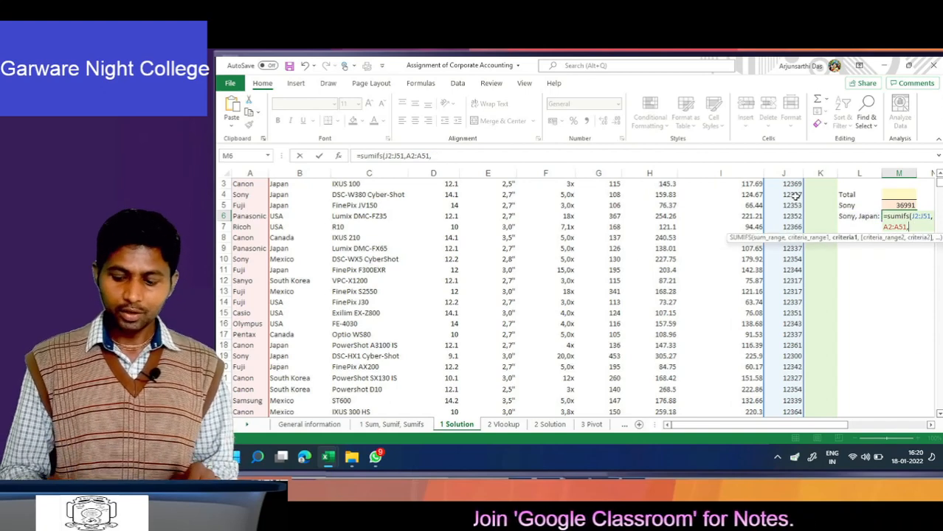
{"action": "type", "text": "\""}
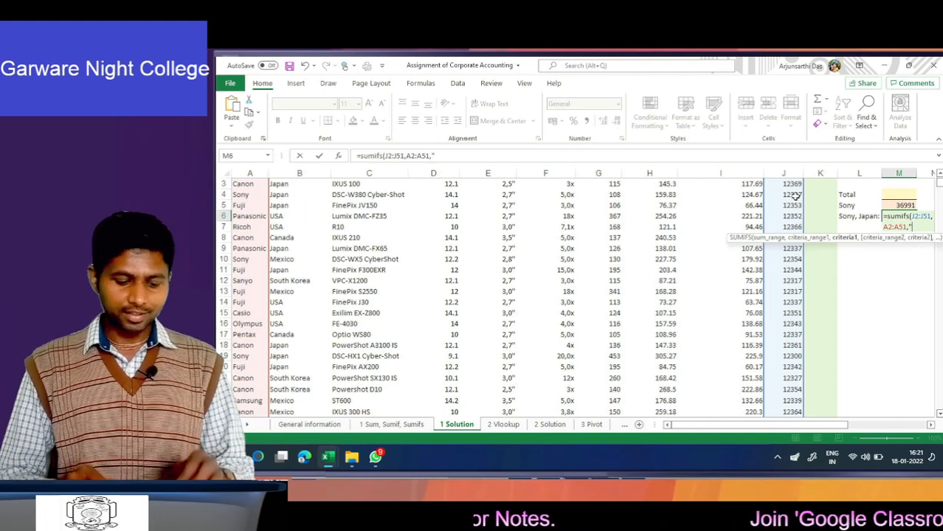
{"action": "type", "text": "Sony"}
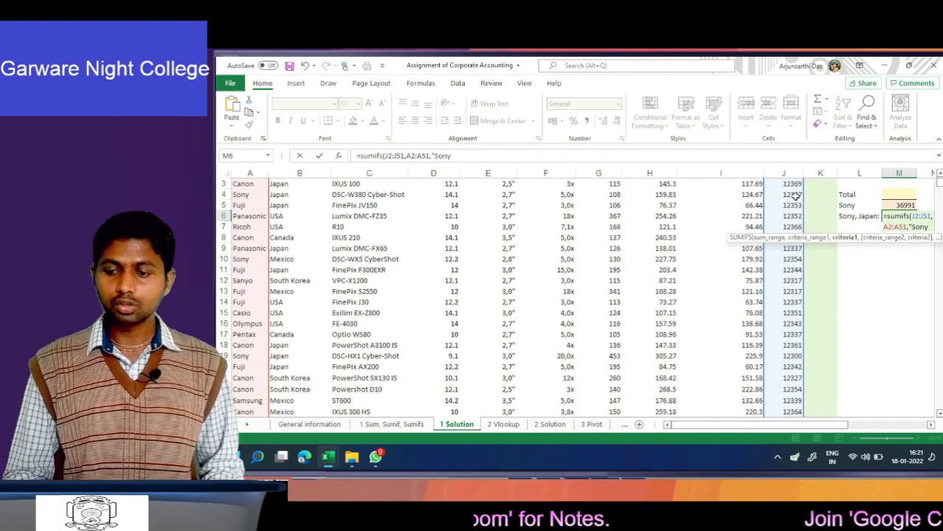
{"action": "type", "text": "\""}
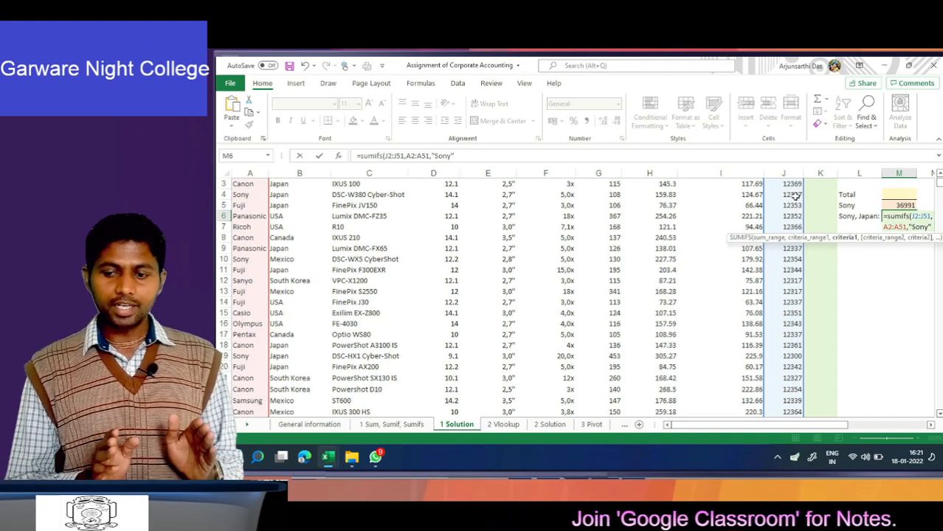
{"action": "type", "text": ","}
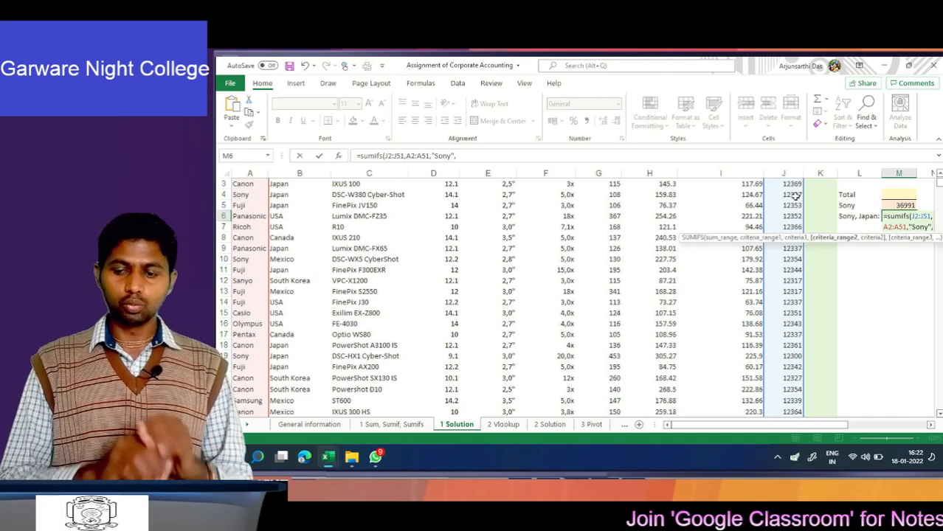
Set the Country sales values in B2:B51 as the second criteria range of the SUMIFS formula.
{"action": "key", "text": "Left"}
{"action": "key", "text": "Left"}
{"action": "key", "text": "Left"}
{"action": "key", "text": "Left"}
{"action": "key", "text": "Left"}
{"action": "key", "text": "Left"}
{"action": "key", "text": "Left"}
{"action": "key", "text": "Left"}
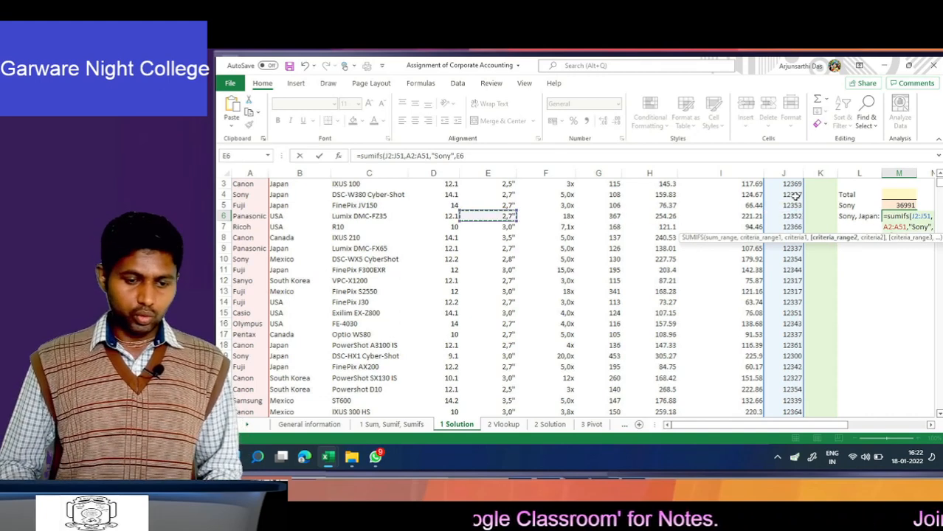
{"action": "key", "text": "Left"}
{"action": "key", "text": "Left"}
{"action": "key", "text": "Left"}
{"action": "key", "text": "Up"}
{"action": "key", "text": "Up"}
{"action": "key", "text": "Up"}
{"action": "key", "text": "Up"}
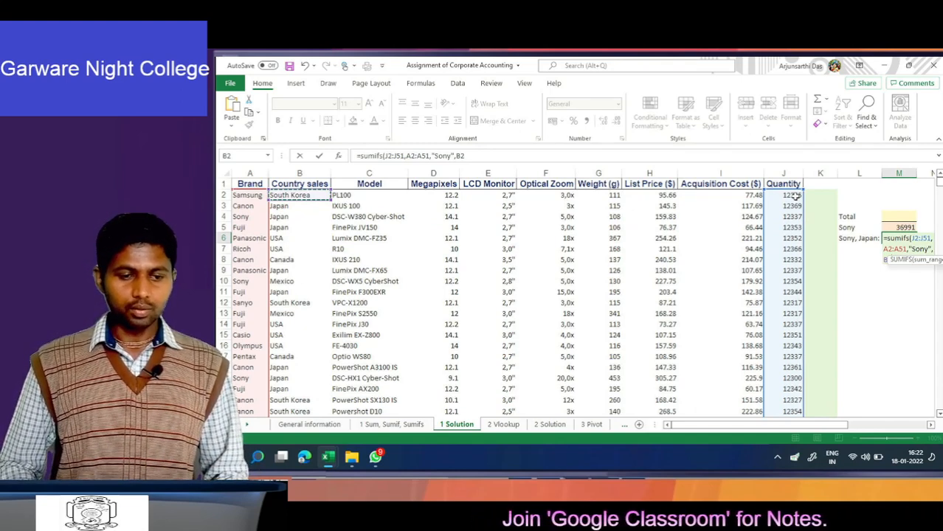
{"action": "key", "text": "ctrl+shift+Down"}
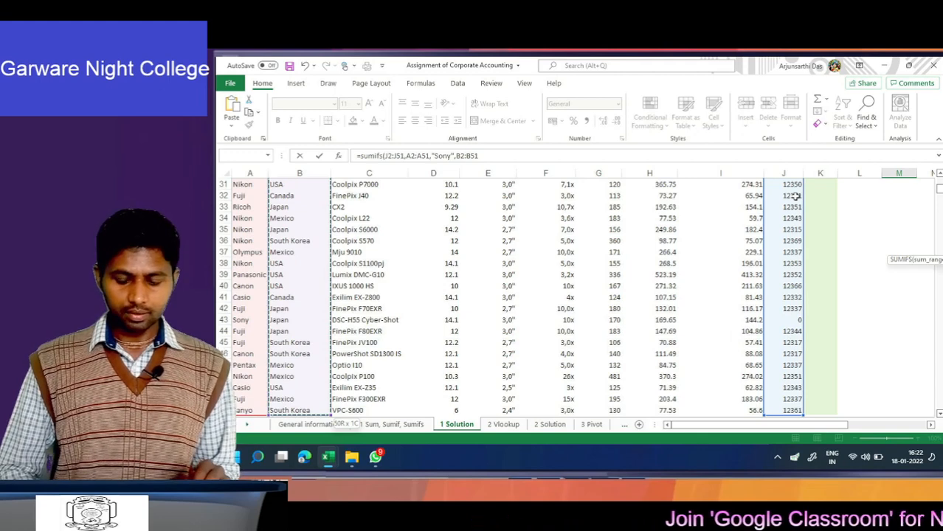
Set "Japan" as the second criterion and complete the SUMIFS formula in M6.
{"action": "type", "text": ",\"Jaa"}
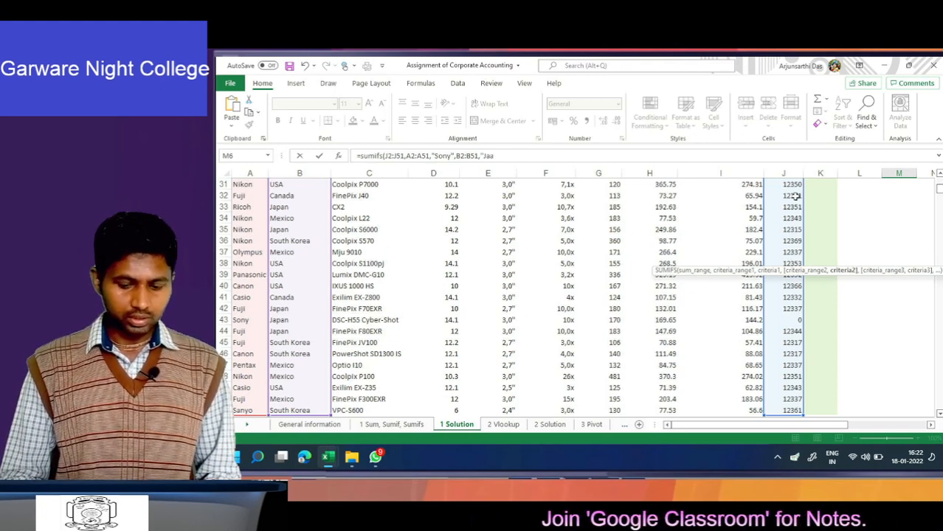
{"action": "type", "text": "pan"}
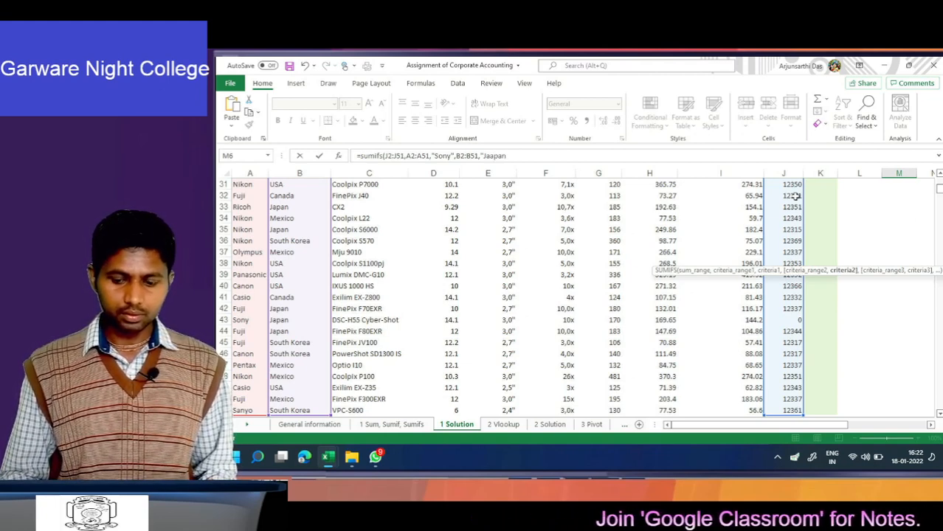
{"action": "left_click", "coordinate": [491, 157]}
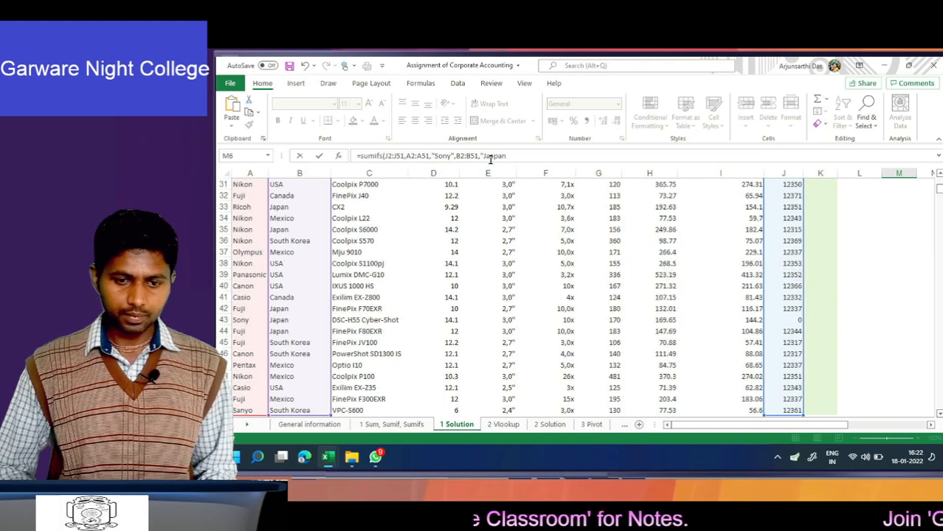
{"action": "key", "text": "BackSpace"}
{"action": "key", "text": "End"}
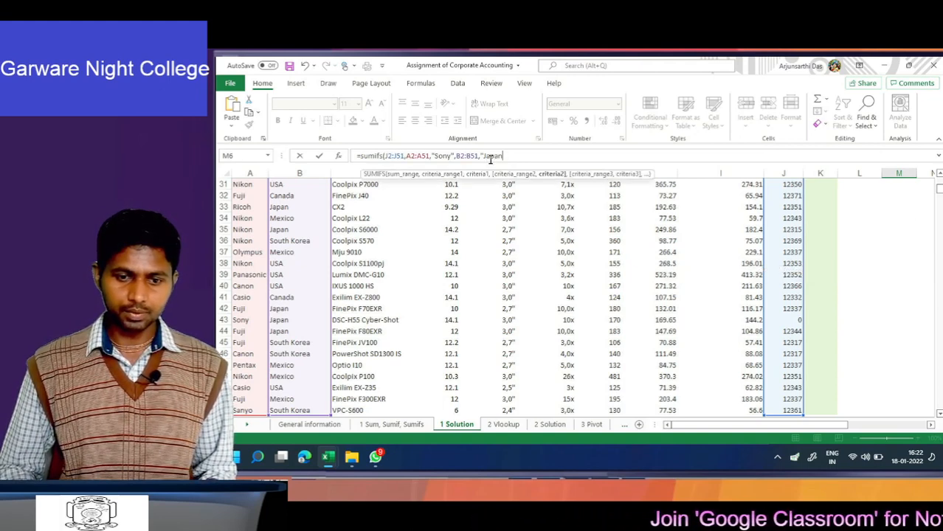
{"action": "type", "text": "\""}
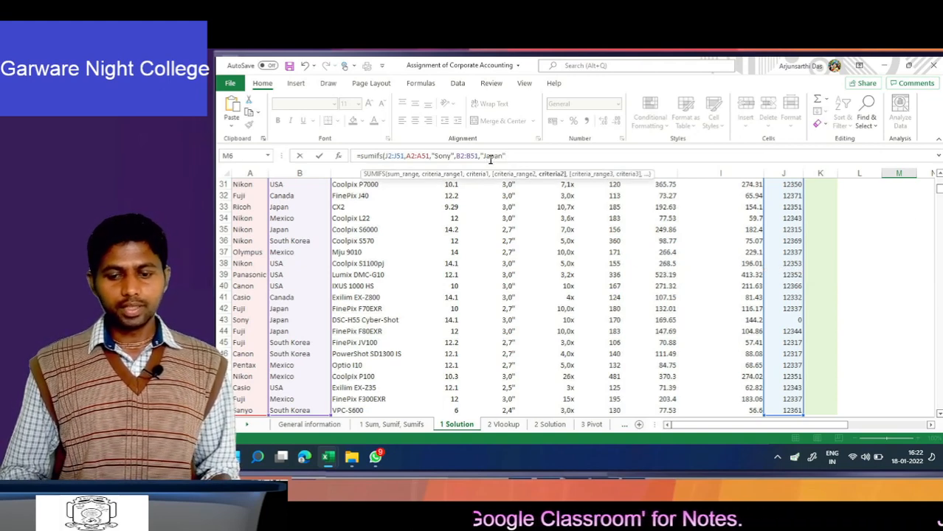
{"action": "key", "text": "Return"}
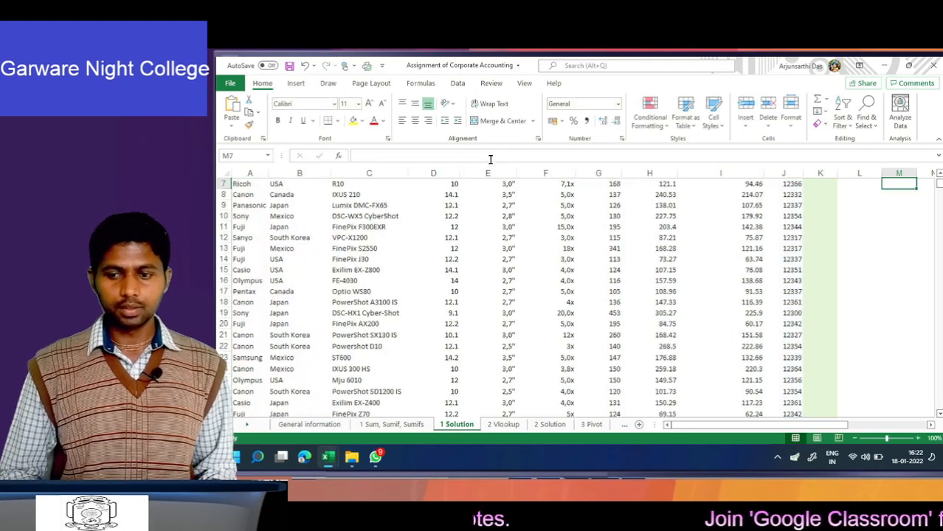
{"action": "key", "text": "Up"}
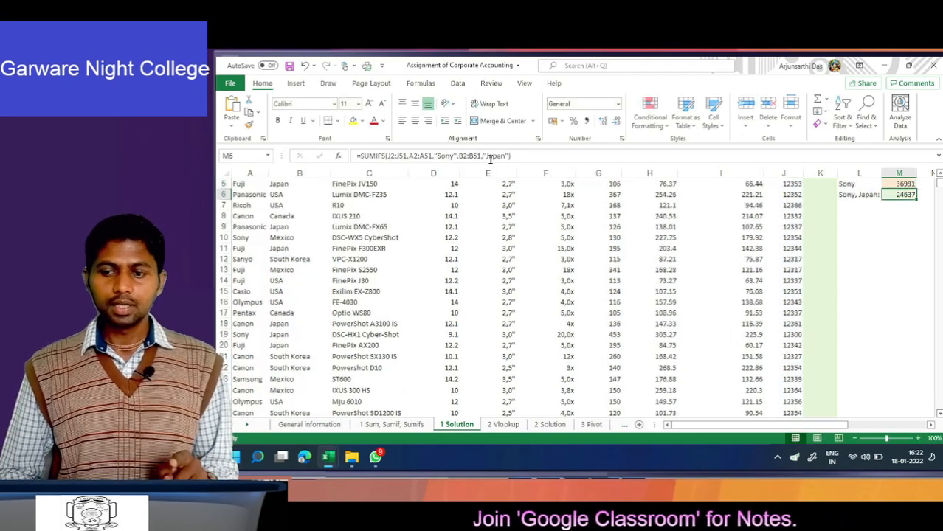
{"action": "key", "text": "Left"}
{"action": "key", "text": "Right"}
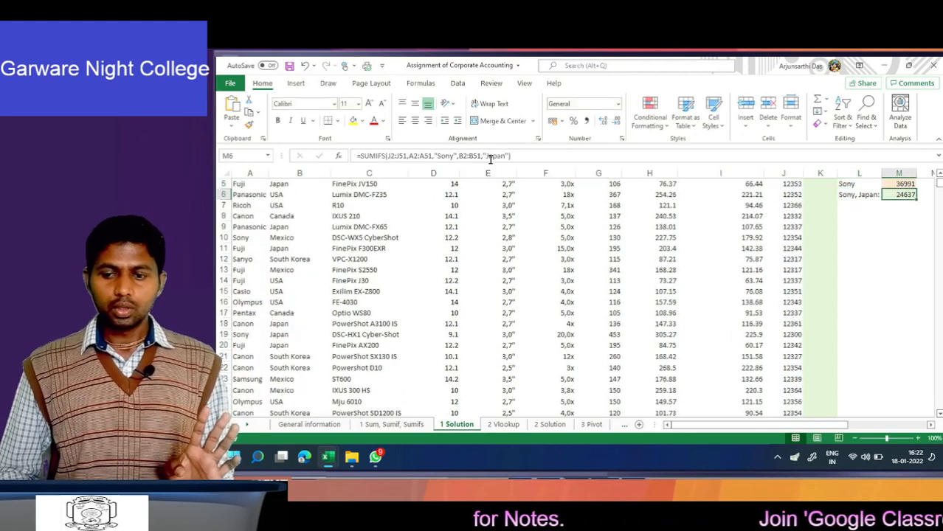
Turn on filtering for the header row of the camera table on the 1 Solution sheet.
{"action": "key", "text": "Left"}
{"action": "key", "text": "Left"}
{"action": "key", "text": "Left"}
{"action": "key", "text": "ctrl+Up"}
{"action": "key", "text": "Left"}
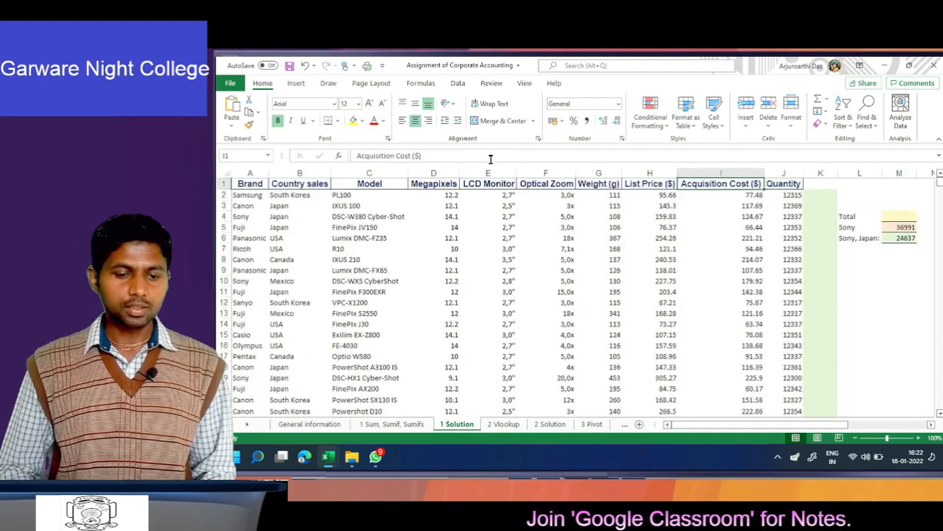
{"action": "key", "text": "Left"}
{"action": "key", "text": "Left"}
{"action": "key", "text": "ctrl+Left"}
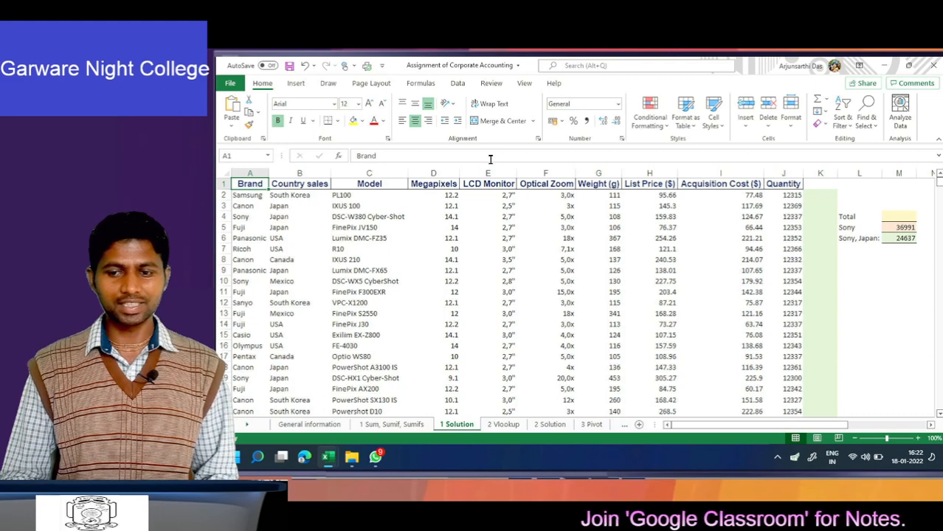
{"action": "key", "text": "ctrl+shift+l"}
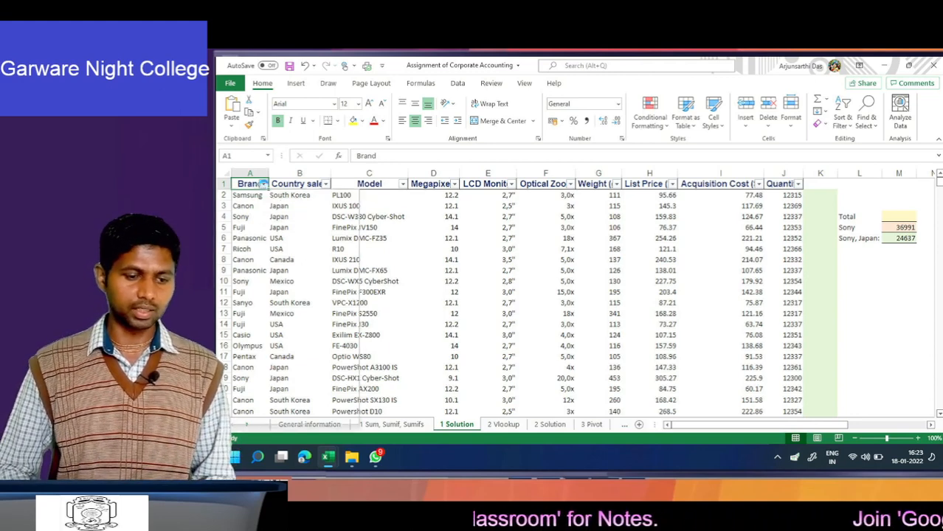
Filter the Brand column to show only Sony.
{"action": "left_click", "coordinate": [263, 184]}
{"action": "left_click", "coordinate": [264, 298]}
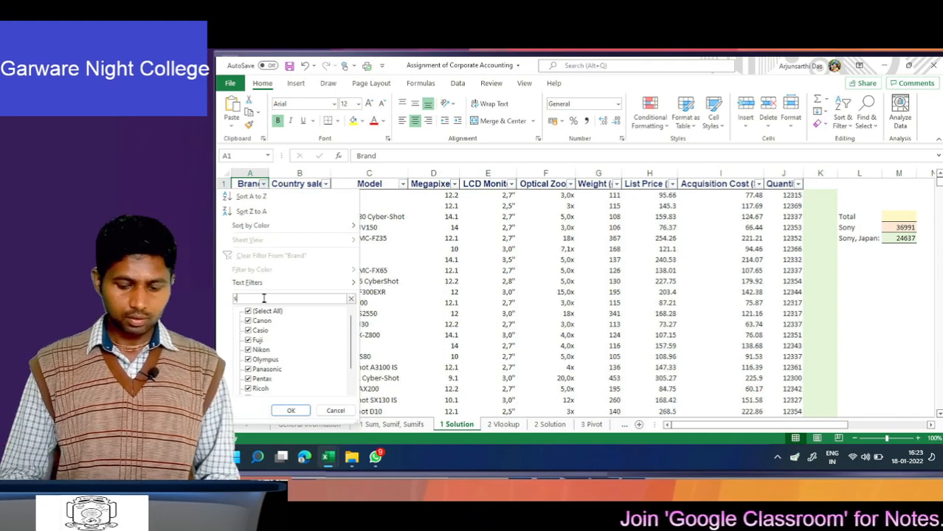
{"action": "type", "text": "son"}
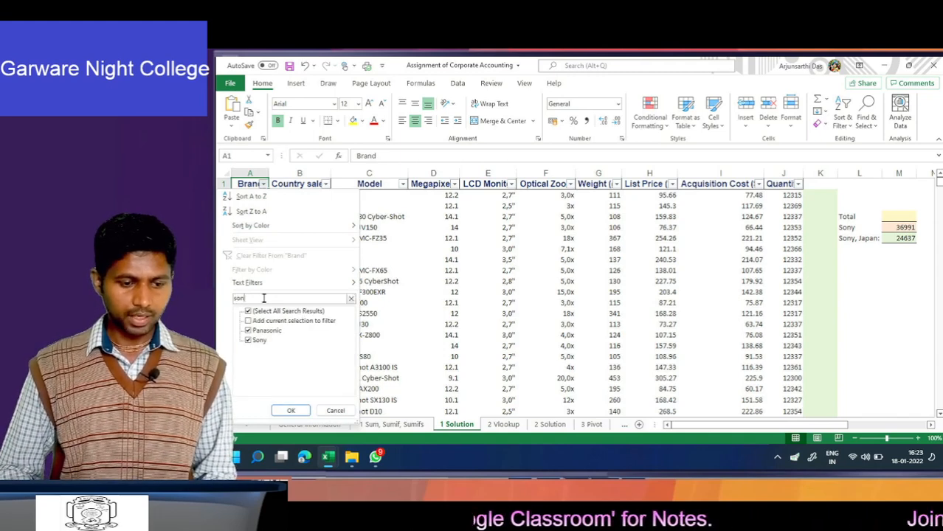
{"action": "type", "text": "y"}
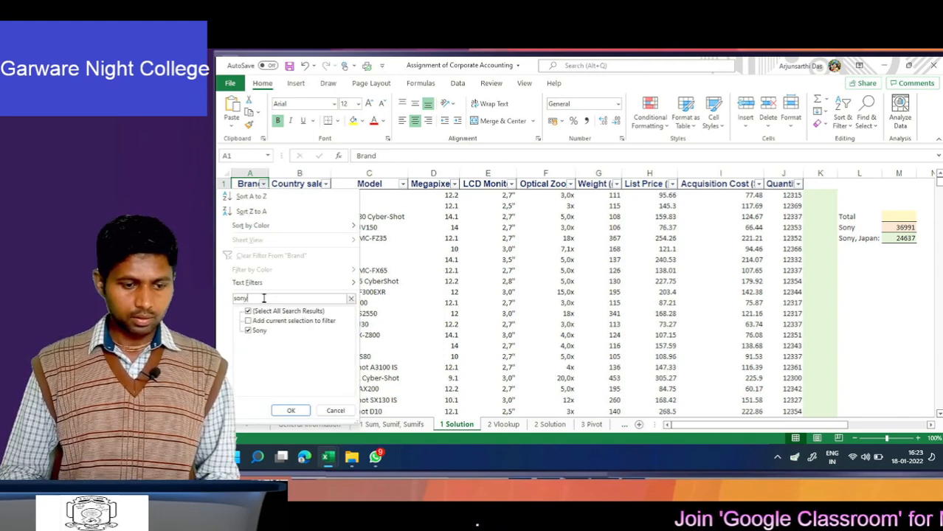
{"action": "key", "text": "Return"}
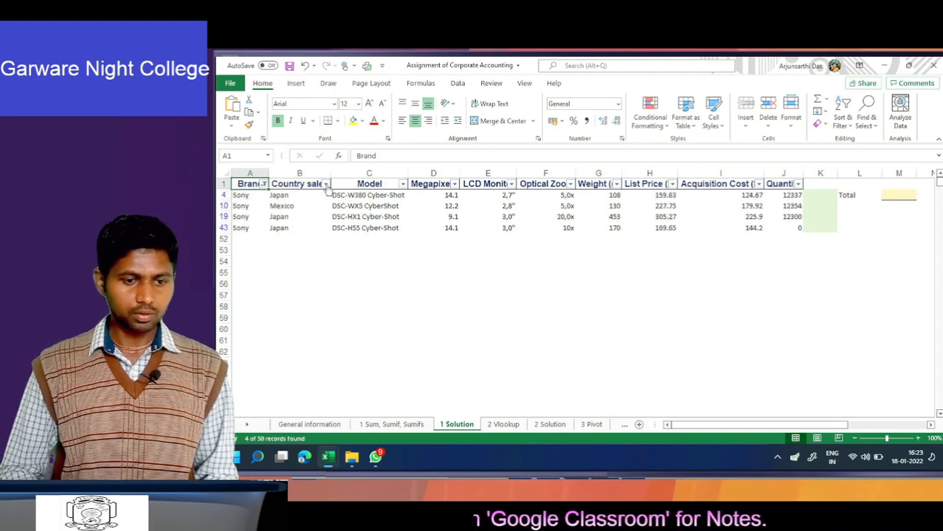
Filter the Country sales column to Japan and select the filtered quantities to check their sum against M6.
{"action": "left_click", "coordinate": [325, 184]}
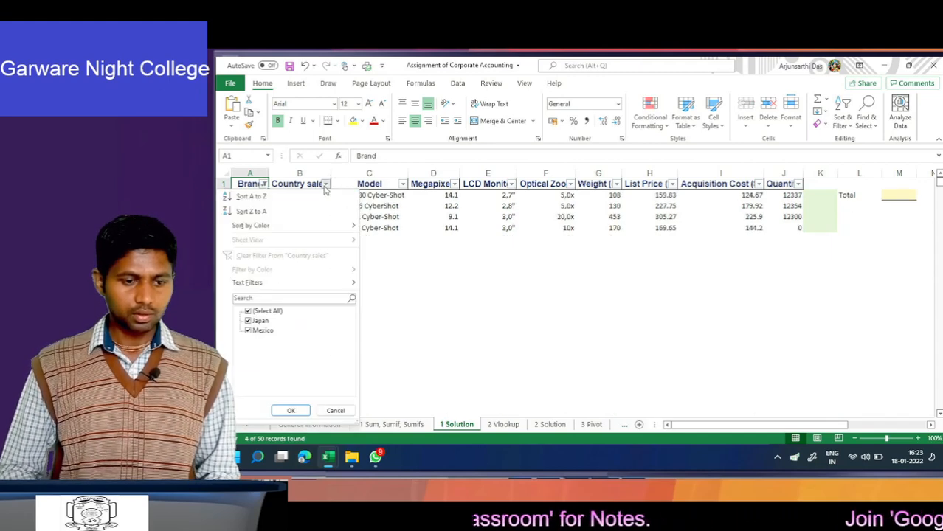
{"action": "left_click", "coordinate": [249, 311]}
{"action": "left_click", "coordinate": [248, 321]}
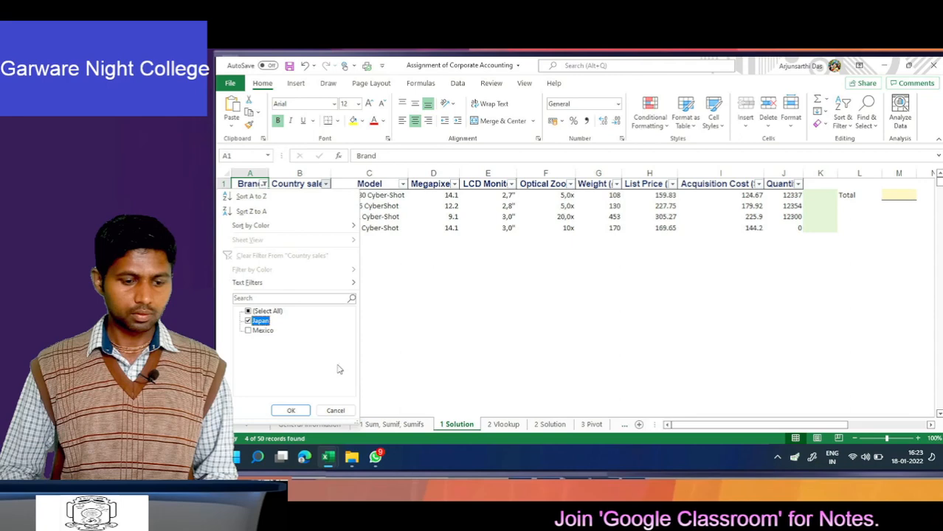
{"action": "left_click", "coordinate": [291, 410]}
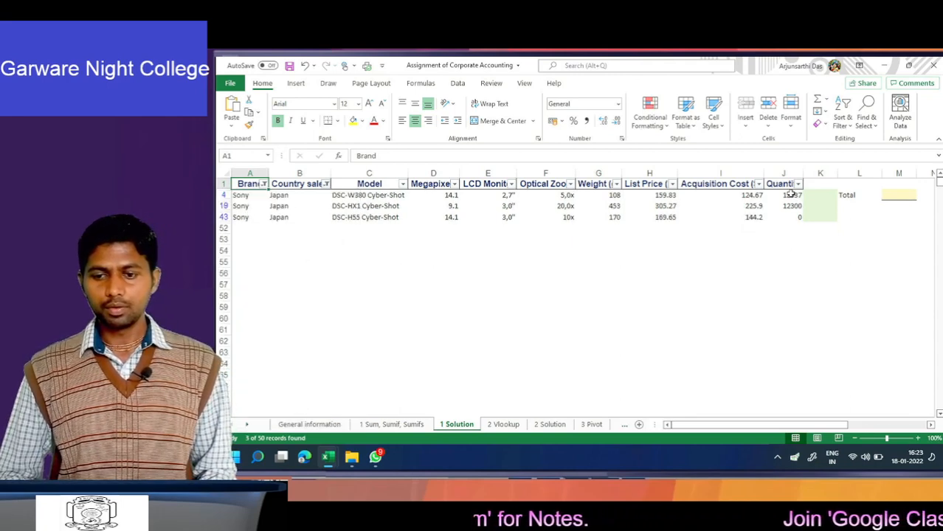
{"action": "left_click_drag", "start_coordinate": [790, 194], "coordinate": [791, 217]}
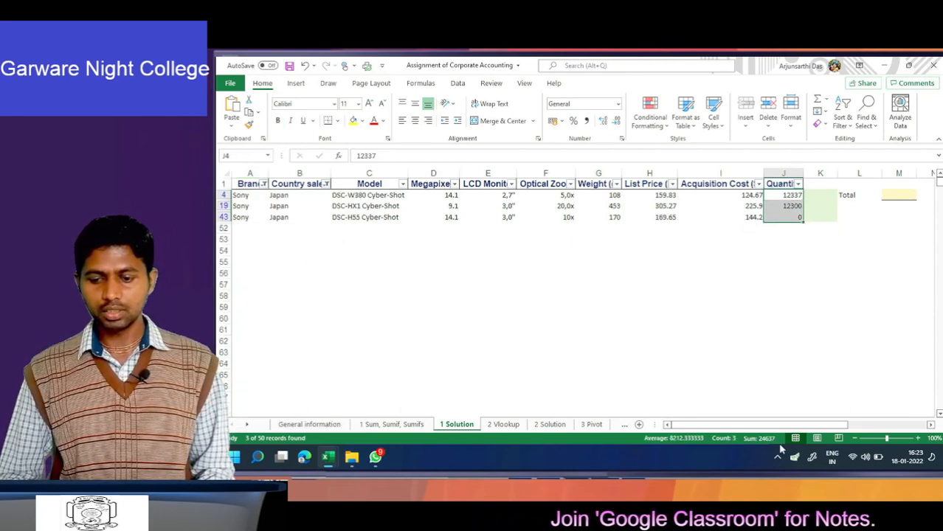
Remove the filters from the table and return to the SUMIFS formula in M6.
{"action": "left_click", "coordinate": [550, 184]}
{"action": "key", "text": "ctrl+shift+l"}
{"action": "key", "text": "Right"}
{"action": "key", "text": "Right"}
{"action": "key", "text": "Right"}
{"action": "key", "text": "Right"}
{"action": "key", "text": "Right"}
{"action": "key", "text": "Right"}
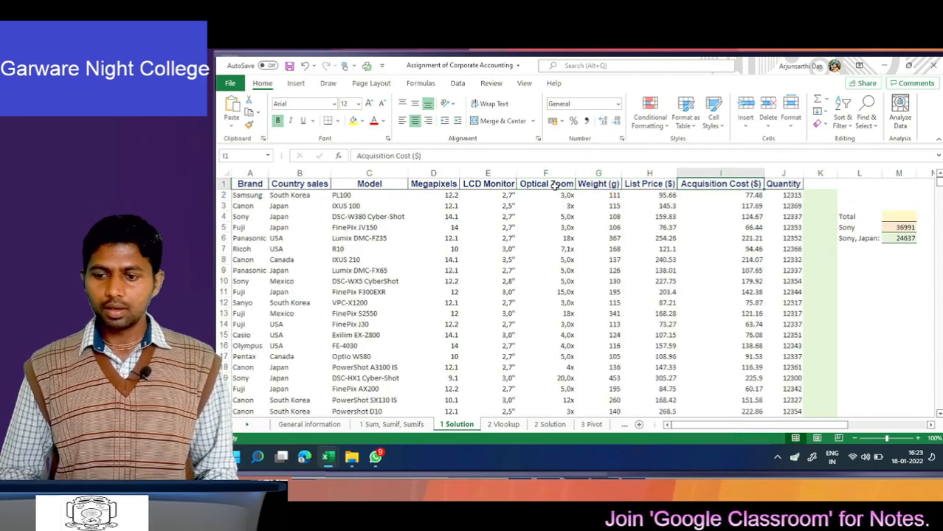
{"action": "key", "text": "Down"}
{"action": "key", "text": "Down"}
{"action": "key", "text": "Down"}
{"action": "key", "text": "Down"}
{"action": "key", "text": "Down"}
{"action": "key", "text": "Right"}
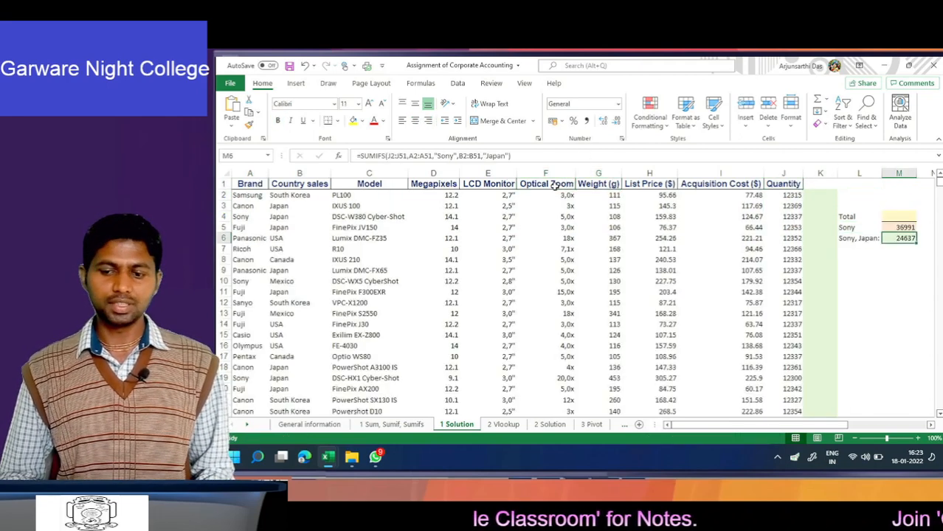
Read task 4 on the 1 Sum, Sumif, Sumifs sheet and examine the Quantity column beside column K on the 1 Solution sheet.
{"action": "key", "text": "Left"}
{"action": "key", "text": "Left"}
{"action": "key", "text": "Up"}
{"action": "key", "text": "Up"}
{"action": "key", "text": "Up"}
{"action": "key", "text": "Up"}
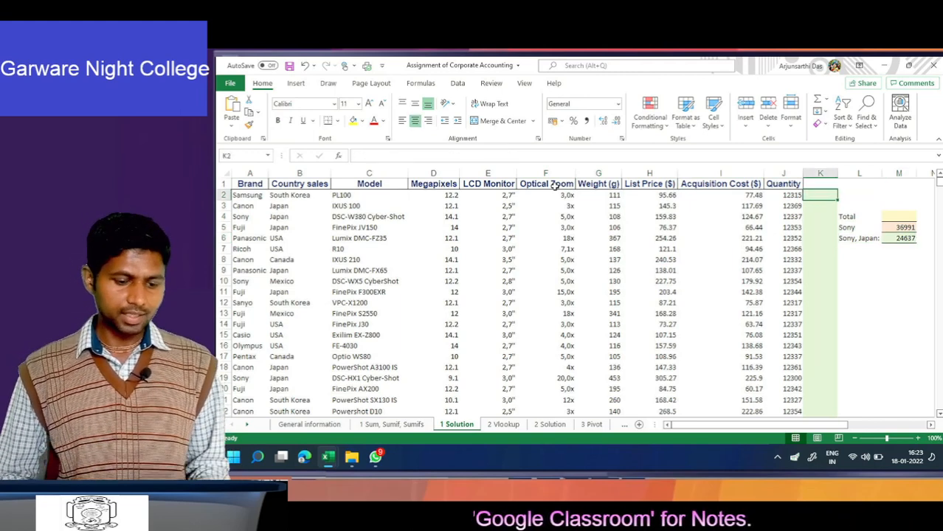
{"action": "left_click", "coordinate": [407, 426]}
{"action": "left_click", "coordinate": [325, 385]}
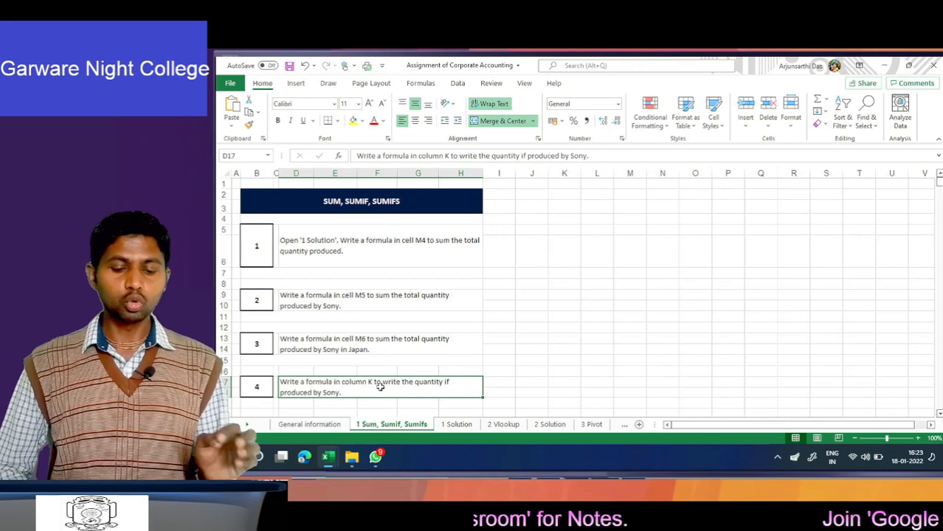
{"action": "left_click", "coordinate": [457, 425]}
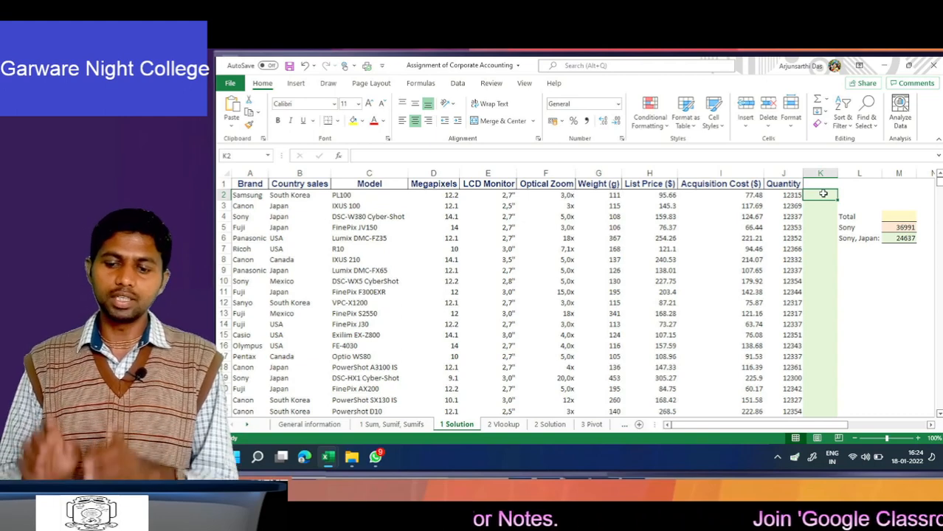
{"action": "key", "text": "Down"}
{"action": "key", "text": "Down"}
{"action": "key", "text": "Down"}
{"action": "key", "text": "Left"}
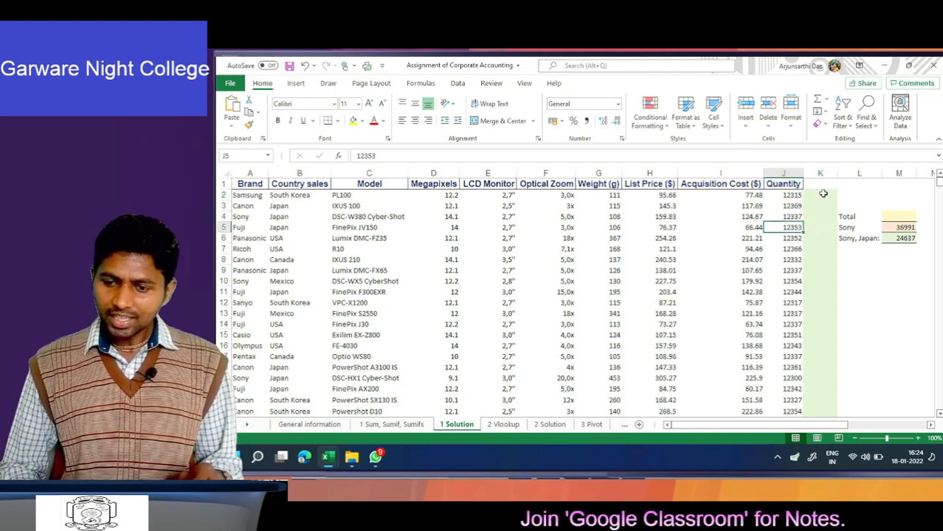
Examine the row 2 record from Quantity back to Brand, ending on the empty cell K2.
{"action": "key", "text": "Right"}
{"action": "key", "text": "Up"}
{"action": "key", "text": "Up"}
{"action": "key", "text": "Up"}
{"action": "key", "text": "Left"}
{"action": "key", "text": "Left"}
{"action": "key", "text": "Left"}
{"action": "key", "text": "Left"}
{"action": "key", "text": "Left"}
{"action": "key", "text": "Left"}
{"action": "key", "text": "Left"}
{"action": "key", "text": "Left"}
{"action": "key", "text": "Left"}
{"action": "key", "text": "Left"}
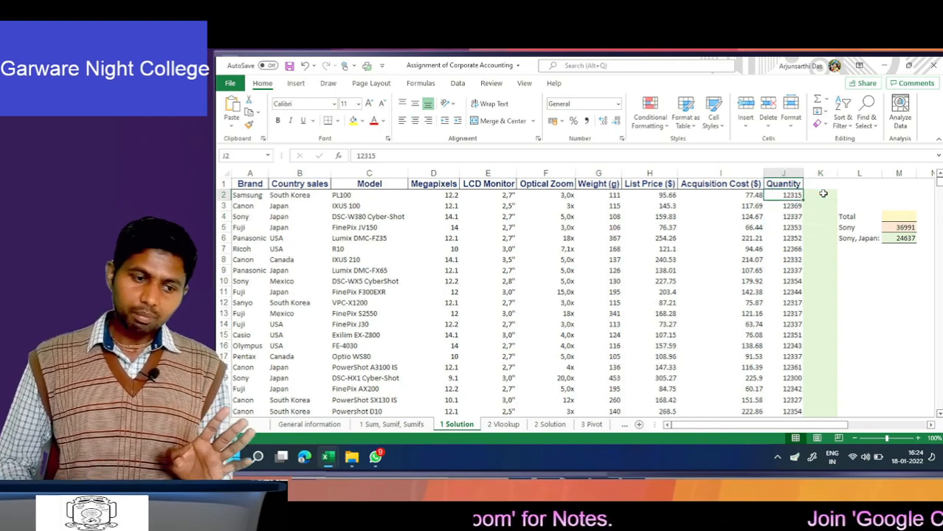
{"action": "key", "text": "Right"}
{"action": "key", "text": "Right"}
{"action": "key", "text": "Right"}
{"action": "key", "text": "Right"}
{"action": "key", "text": "Right"}
{"action": "key", "text": "Right"}
{"action": "key", "text": "Right"}
{"action": "key", "text": "Right"}
{"action": "key", "text": "Right"}
{"action": "key", "text": "Right"}
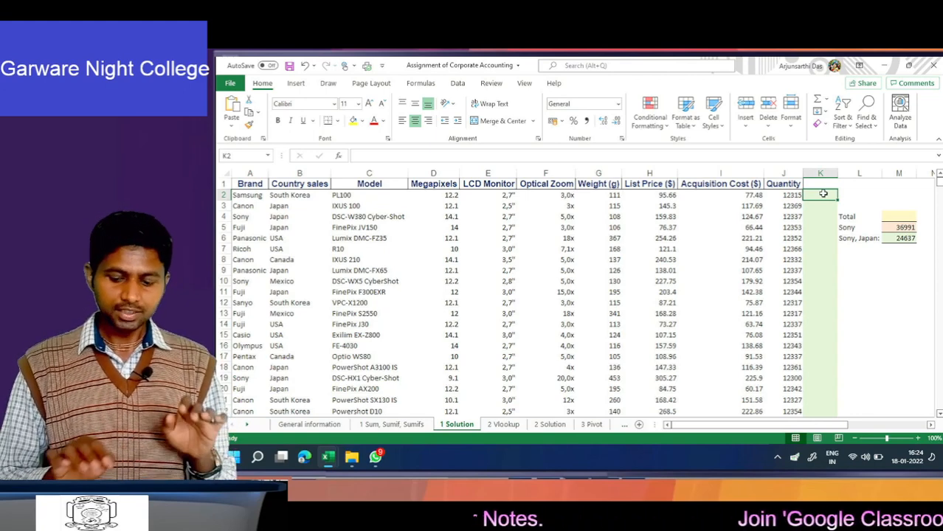
Start an IF formula in K2 whose logical test is A2="Sony".
{"action": "type", "text": "="}
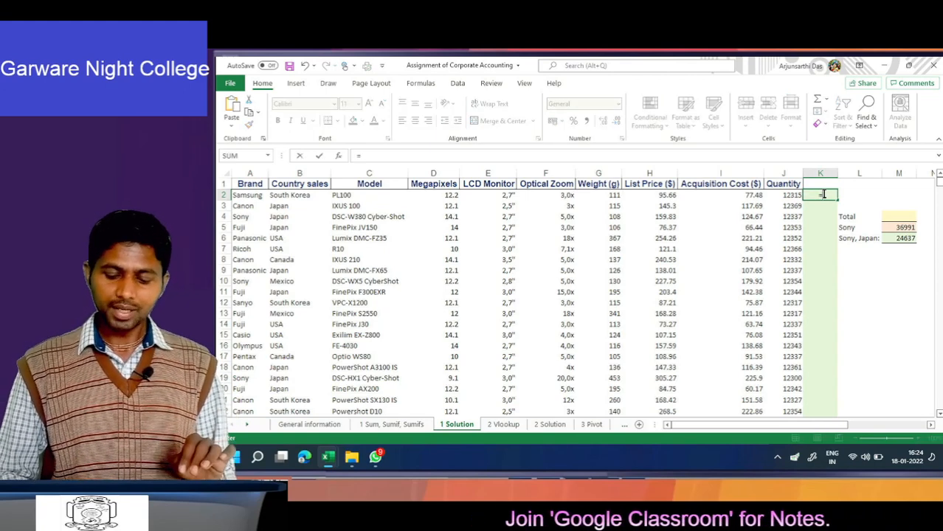
{"action": "type", "text": "if"}
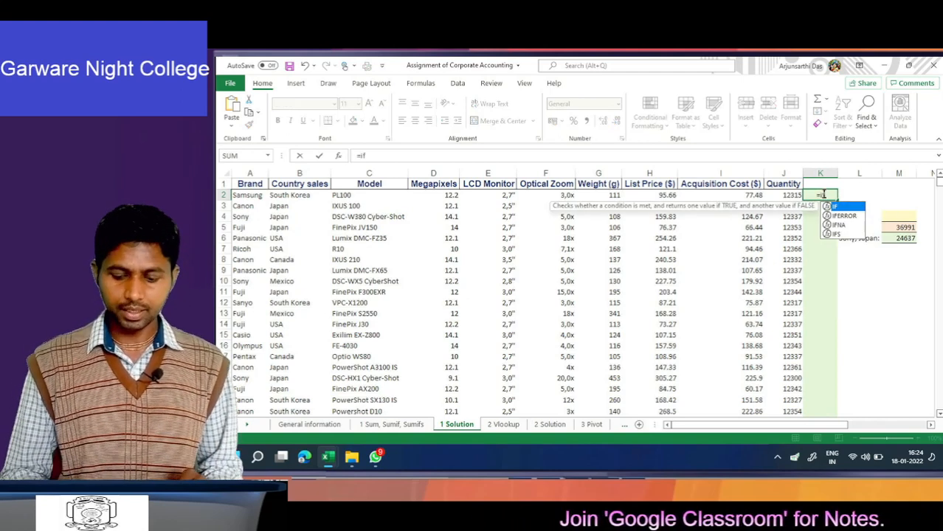
{"action": "type", "text": "("}
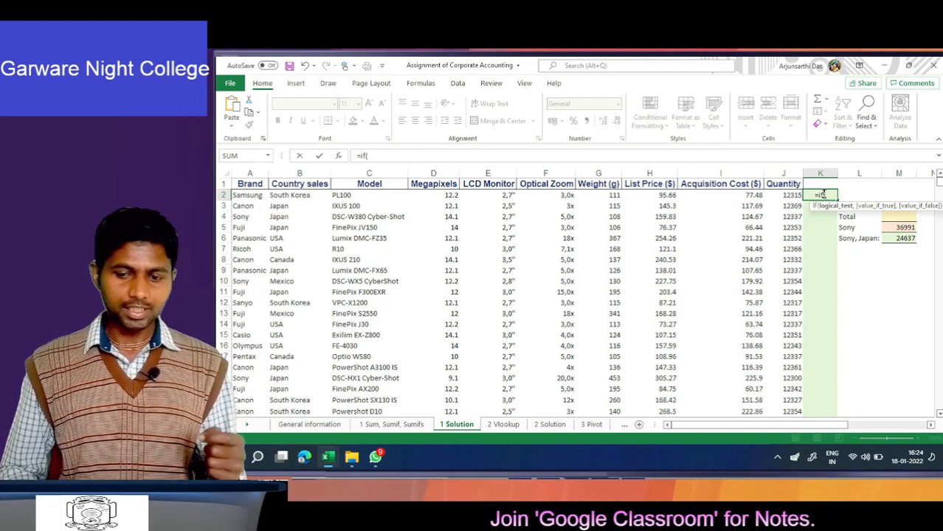
{"action": "key", "text": "Left"}
{"action": "key", "text": "Left"}
{"action": "key", "text": "Left"}
{"action": "key", "text": "Left"}
{"action": "key", "text": "Left"}
{"action": "key", "text": "Left"}
{"action": "key", "text": "Left"}
{"action": "key", "text": "Left"}
{"action": "key", "text": "Left"}
{"action": "key", "text": "Left"}
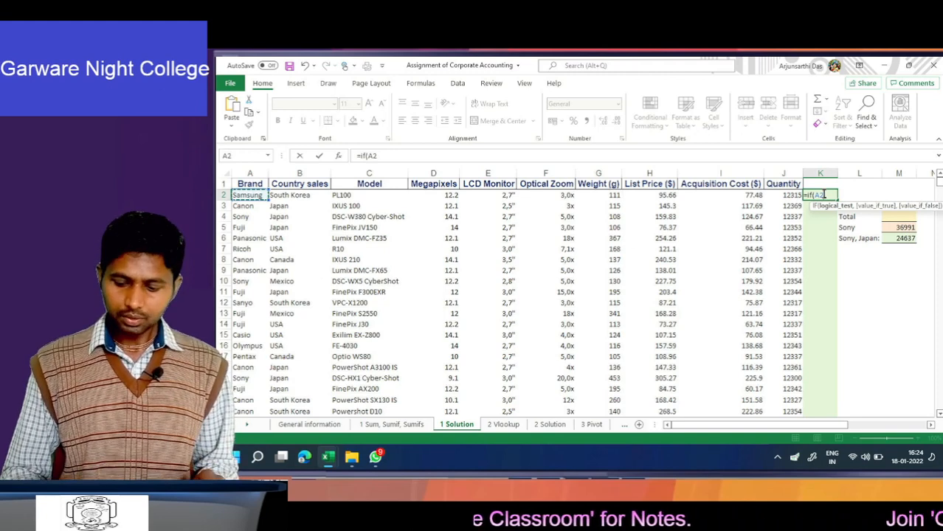
{"action": "type", "text": "="}
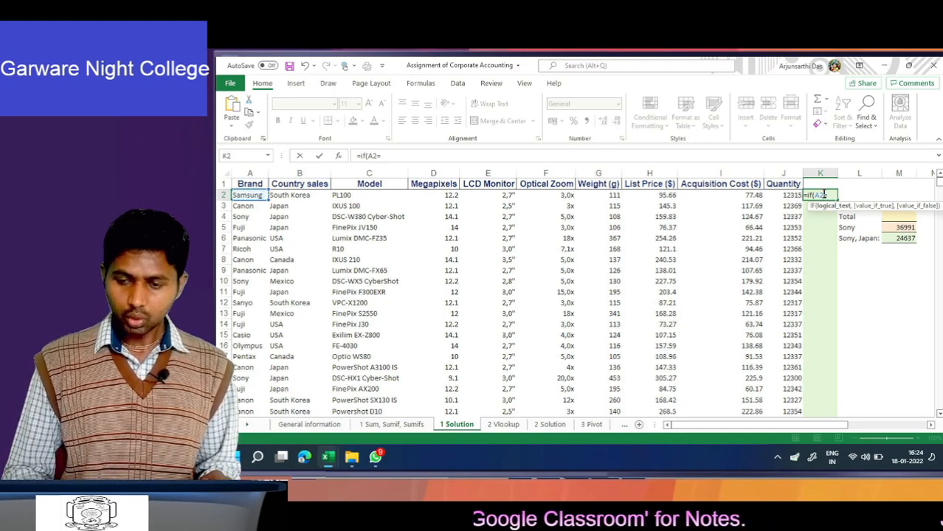
{"action": "type", "text": "\"S"}
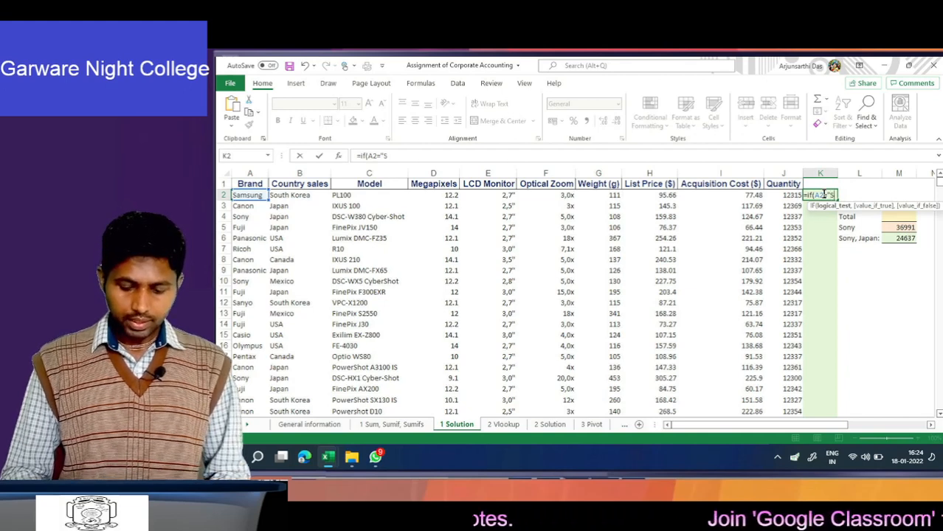
{"action": "type", "text": "on"}
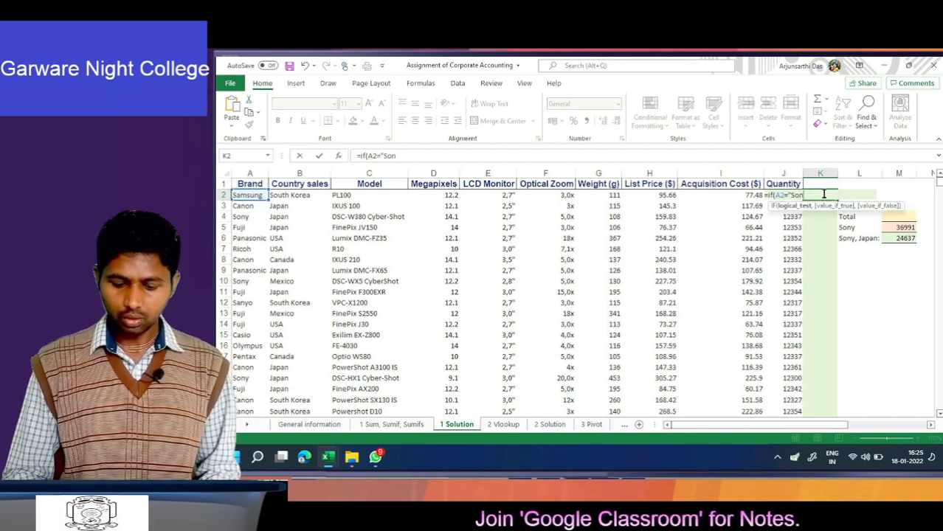
{"action": "type", "text": "ty\""}
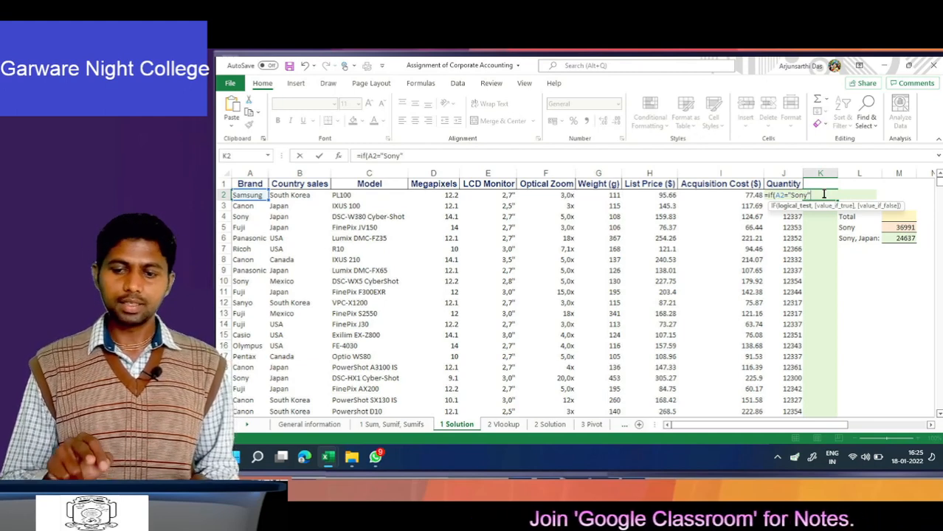
Complete the K2 formula with J2 as the value if true and 0 if false: =IF(A2="Sony",J2,0).
{"action": "type", "text": ","}
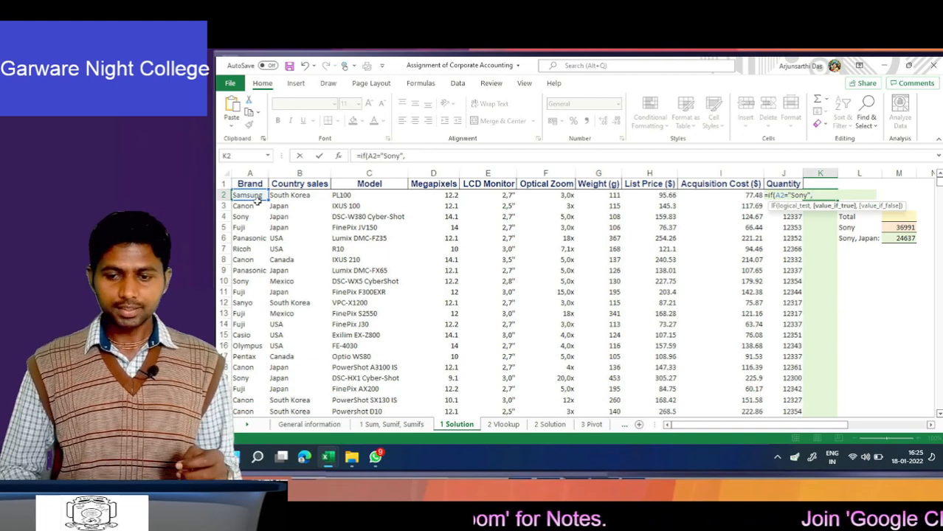
{"action": "left_click", "coordinate": [789, 219]}
{"action": "key", "text": "Up"}
{"action": "key", "text": "Up"}
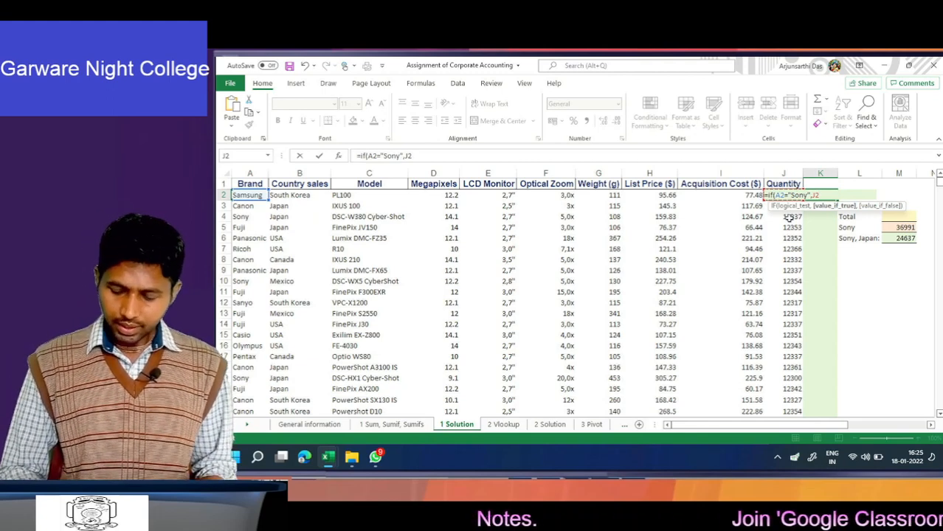
{"action": "type", "text": ","}
{"action": "type", "text": "0)"}
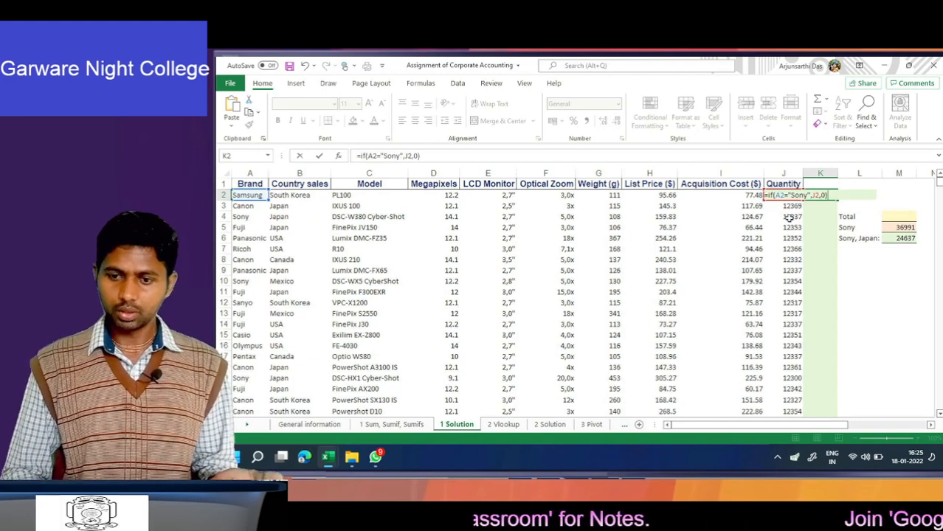
{"action": "key", "text": "ctrl+Return"}
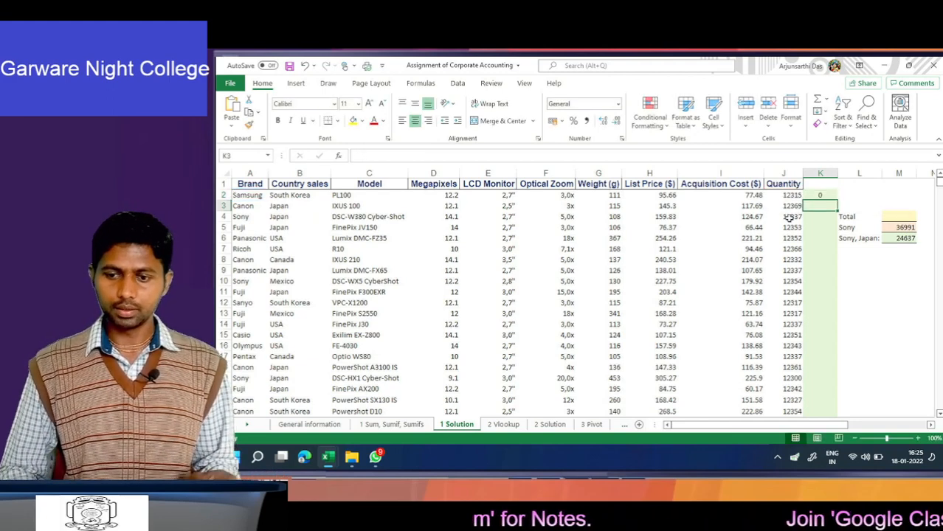
Copy the IF formula from K2 down column K to row 51.
{"action": "key", "text": "ctrl+c"}
{"action": "key", "text": "Left"}
{"action": "key", "text": "ctrl+Down"}
{"action": "key", "text": "Right"}
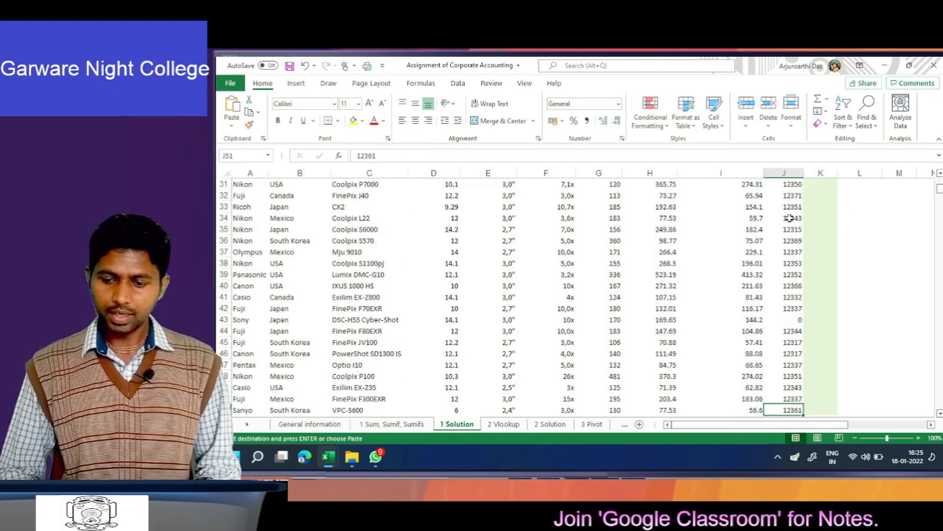
{"action": "key", "text": "ctrl+shift+Up"}
{"action": "key", "text": "ctrl+v"}
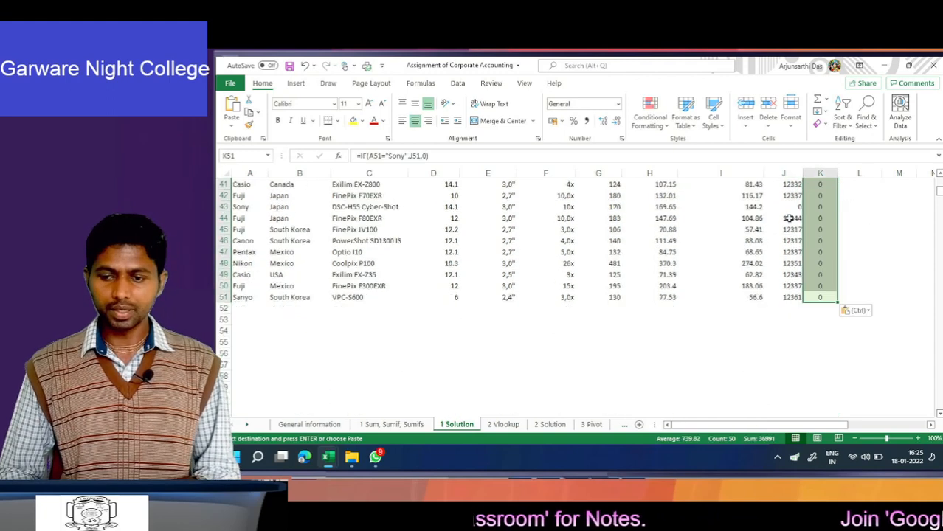
Review the copied IF formulas in K2 to K4 and end the copy mode.
{"action": "scroll", "coordinate": [789, 219], "scroll_direction": "up", "scroll_amount": 13}
{"action": "key", "text": "Down"}
{"action": "key", "text": "Down"}
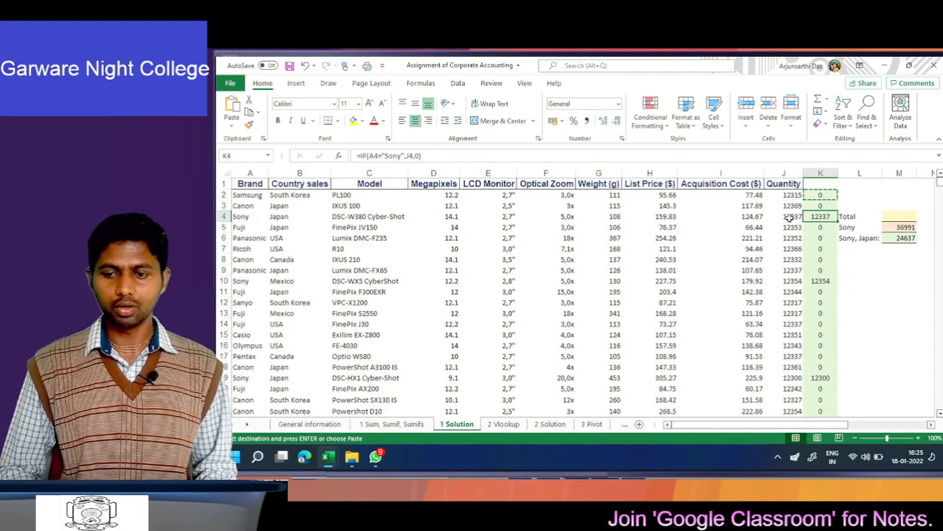
{"action": "key", "text": "Up"}
{"action": "key", "text": "Up"}
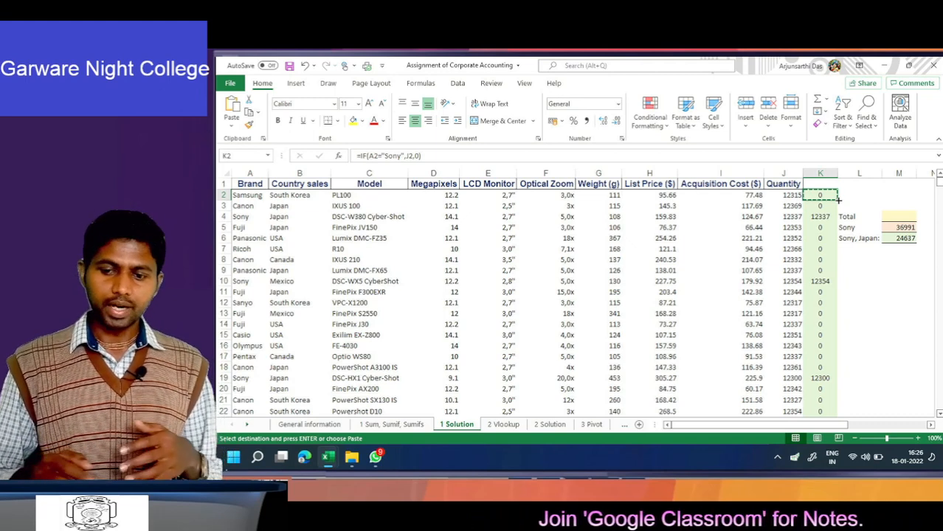
{"action": "key", "text": "Down"}
{"action": "key", "text": "Down"}
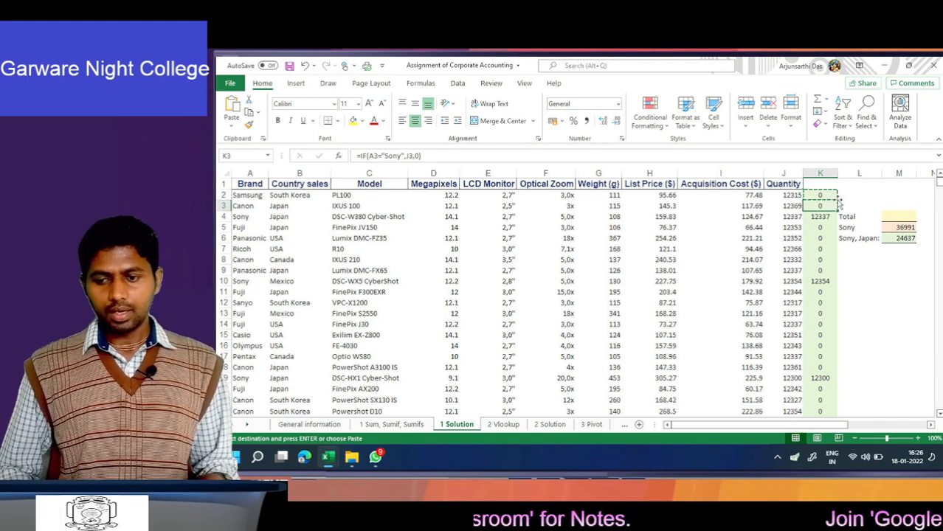
{"action": "key", "text": "Return"}
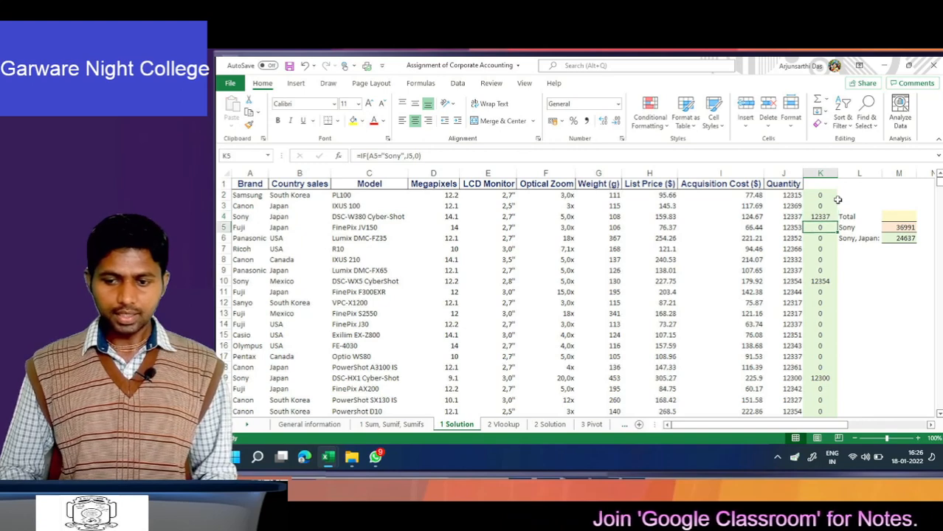
Compare the Brand entries of the Sony rows 4 and 10 with their quantities in column K.
{"action": "key", "text": "Left"}
{"action": "key", "text": "Left"}
{"action": "key", "text": "Left"}
{"action": "key", "text": "Left"}
{"action": "key", "text": "Left"}
{"action": "key", "text": "Left"}
{"action": "key", "text": "Left"}
{"action": "key", "text": "Left"}
{"action": "key", "text": "Left"}
{"action": "key", "text": "Left"}
{"action": "key", "text": "Right"}
{"action": "key", "text": "Right"}
{"action": "key", "text": "Right"}
{"action": "key", "text": "Right"}
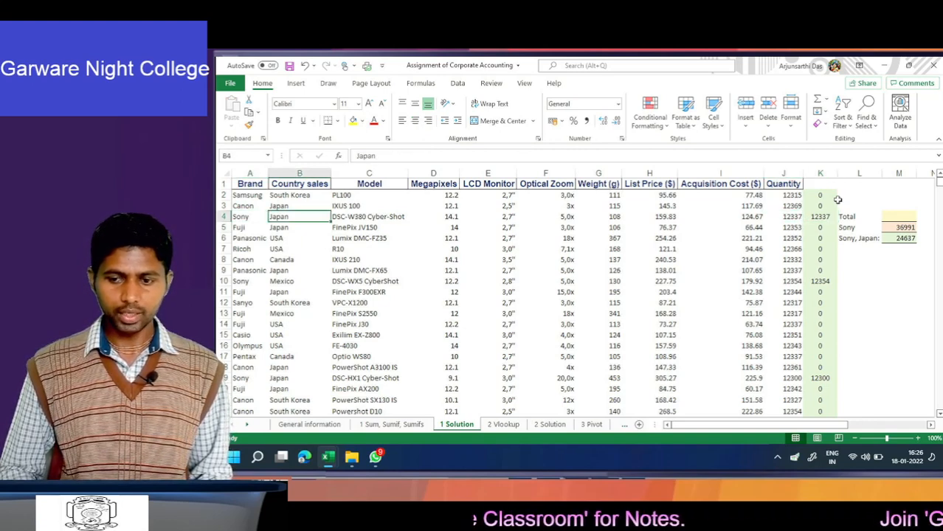
{"action": "key", "text": "Down"}
{"action": "key", "text": "Down"}
{"action": "key", "text": "Left"}
{"action": "key", "text": "Left"}
{"action": "key", "text": "Down"}
{"action": "key", "text": "Down"}
{"action": "key", "text": "Down"}
{"action": "key", "text": "Down"}
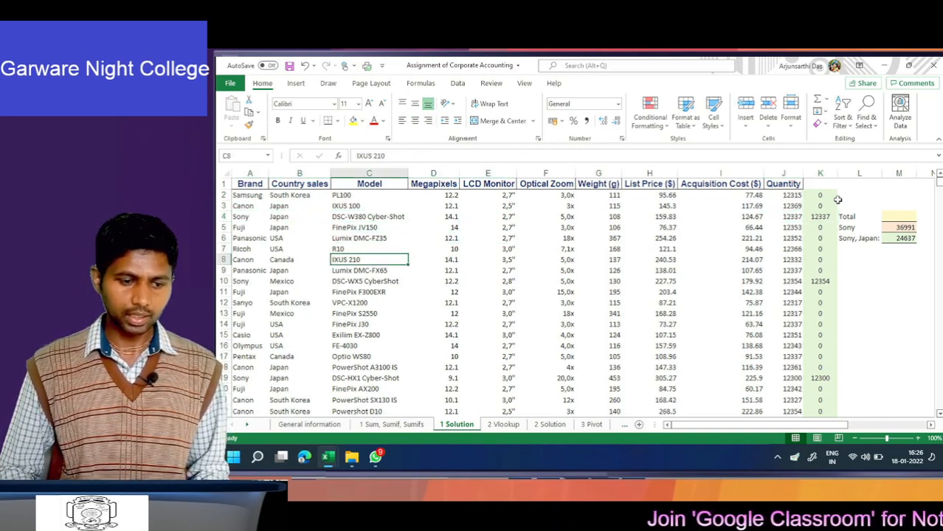
{"action": "key", "text": "Right"}
{"action": "key", "text": "Right"}
{"action": "key", "text": "Right"}
{"action": "key", "text": "Right"}
{"action": "key", "text": "Right"}
{"action": "key", "text": "Right"}
{"action": "key", "text": "Right"}
{"action": "key", "text": "Right"}
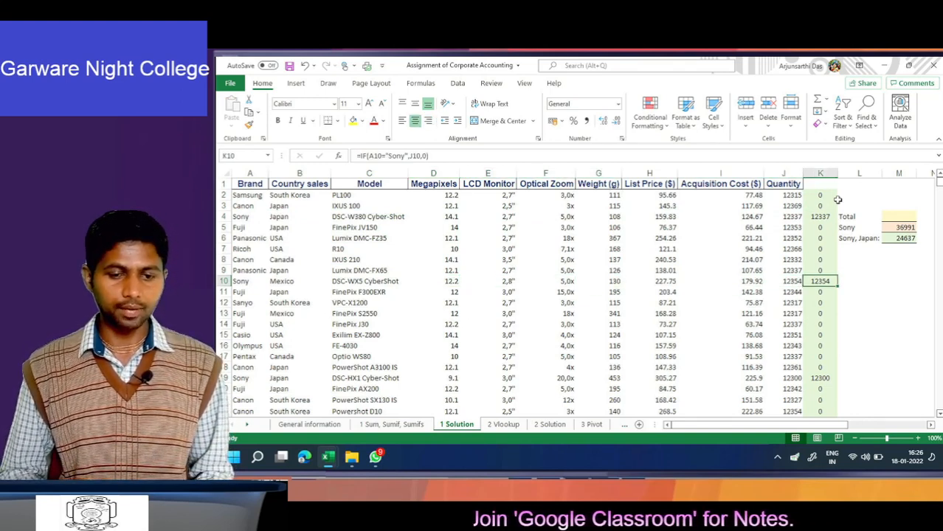
Switch to the 17 Jan workbook and examine the Dsum, Daverage, Dmin, Dmax, Dcount section on Sheet1.
{"action": "key", "text": "alt+Tab"}
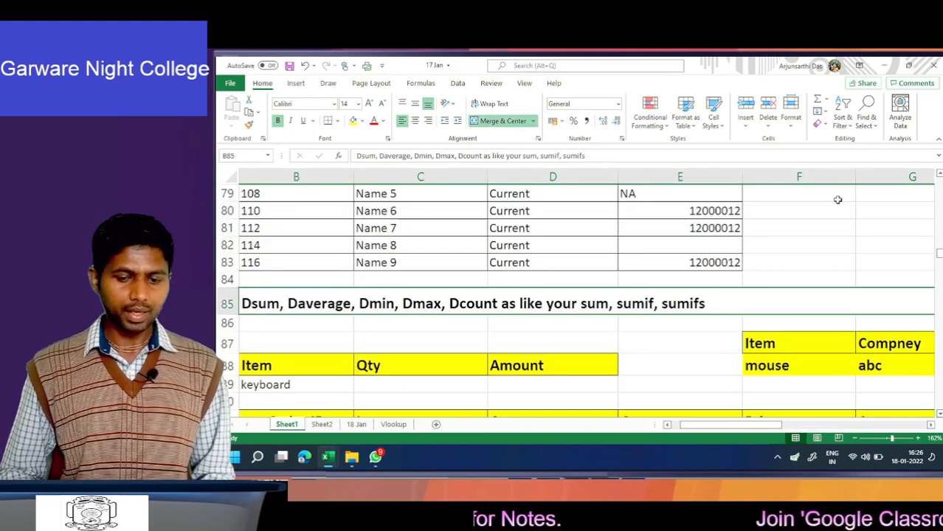
{"action": "key", "text": "Down"}
{"action": "key", "text": "Down"}
{"action": "key", "text": "Down"}
{"action": "key", "text": "Down"}
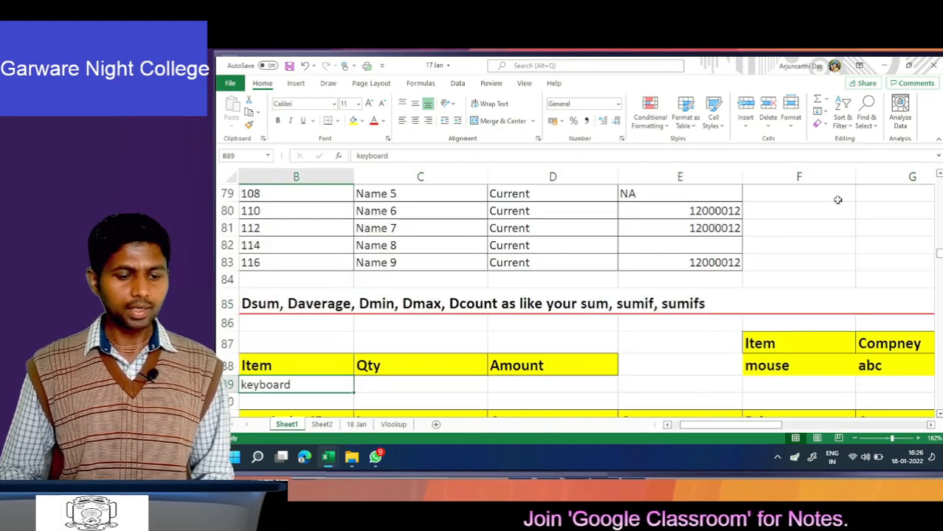
{"action": "key", "text": "Up"}
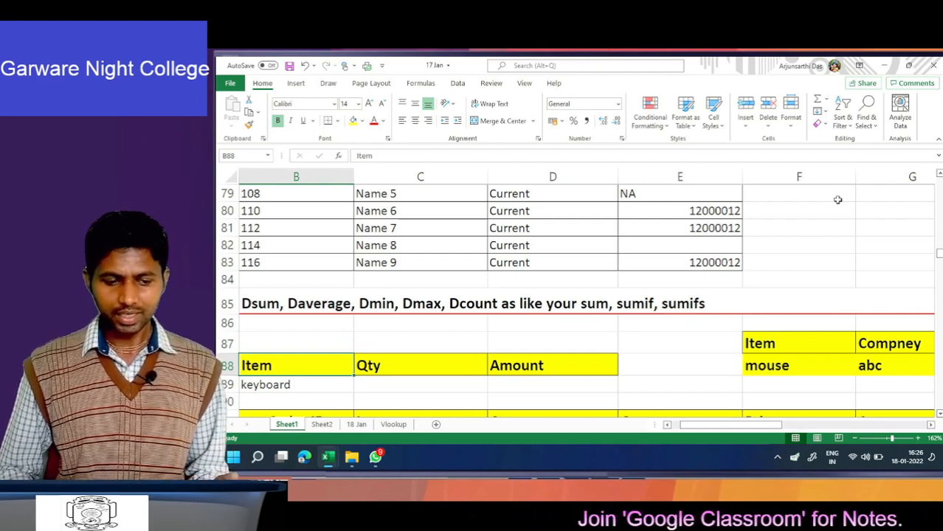
{"action": "key", "text": "Up"}
{"action": "key", "text": "Up"}
{"action": "key", "text": "Up"}
{"action": "key", "text": "Down"}
{"action": "key", "text": "Down"}
{"action": "key", "text": "Down"}
{"action": "key", "text": "Down"}
{"action": "key", "text": "Down"}
{"action": "key", "text": "Down"}
{"action": "key", "text": "Down"}
{"action": "key", "text": "Down"}
{"action": "key", "text": "Down"}
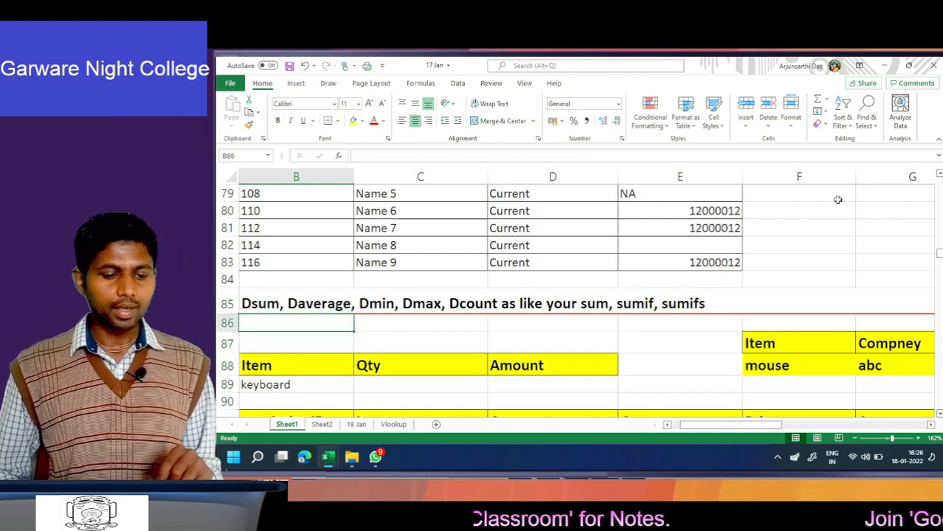
Examine the order table's columns and the Item, Qty, Amount criteria block above it on Sheet1.
{"action": "key", "text": "Down"}
{"action": "key", "text": "Down"}
{"action": "key", "text": "Down"}
{"action": "key", "text": "Down"}
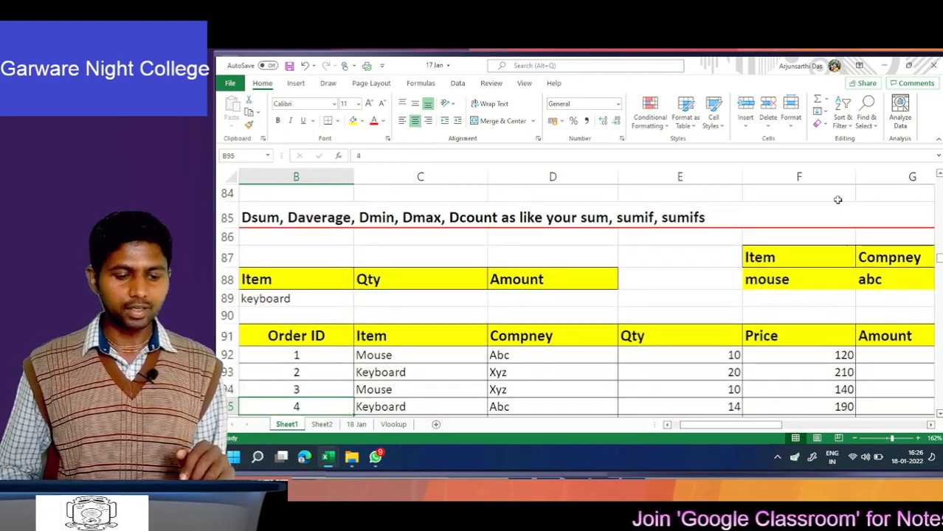
{"action": "key", "text": "Up"}
{"action": "key", "text": "Up"}
{"action": "key", "text": "Up"}
{"action": "key", "text": "Up"}
{"action": "key", "text": "Up"}
{"action": "key", "text": "Up"}
{"action": "key", "text": "Right"}
{"action": "key", "text": "Right"}
{"action": "key", "text": "Right"}
{"action": "key", "text": "Right"}
{"action": "key", "text": "Right"}
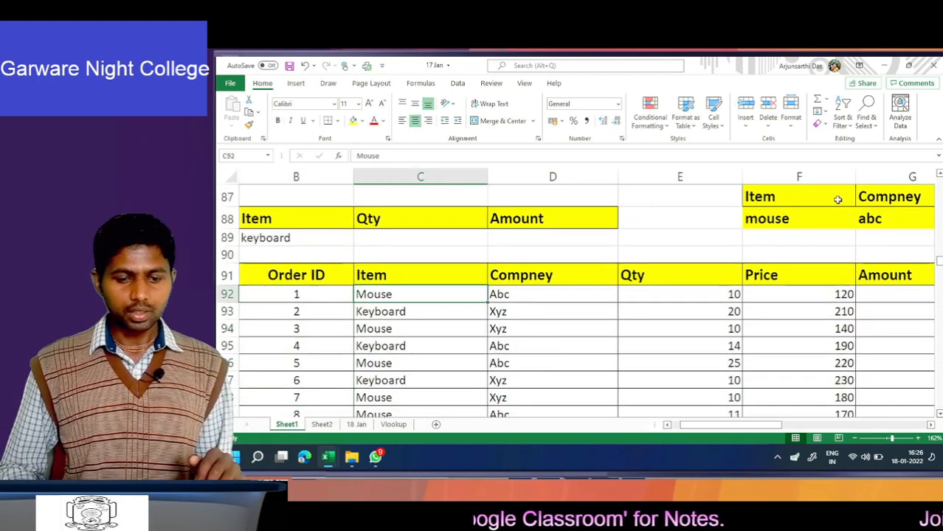
{"action": "key", "text": "Left"}
{"action": "key", "text": "Left"}
{"action": "key", "text": "Left"}
{"action": "key", "text": "Left"}
{"action": "key", "text": "Left"}
{"action": "key", "text": "Left"}
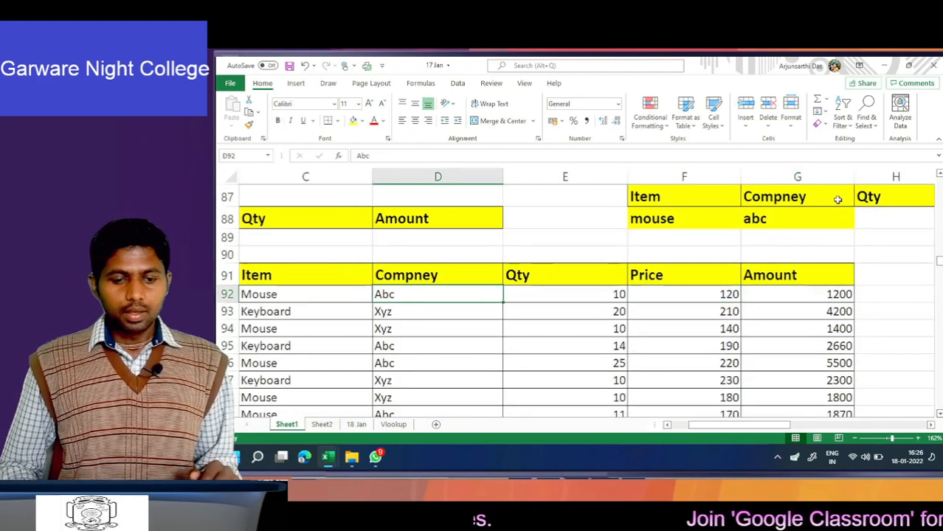
{"action": "key", "text": "Up"}
{"action": "key", "text": "Up"}
{"action": "key", "text": "Up"}
{"action": "key", "text": "Right"}
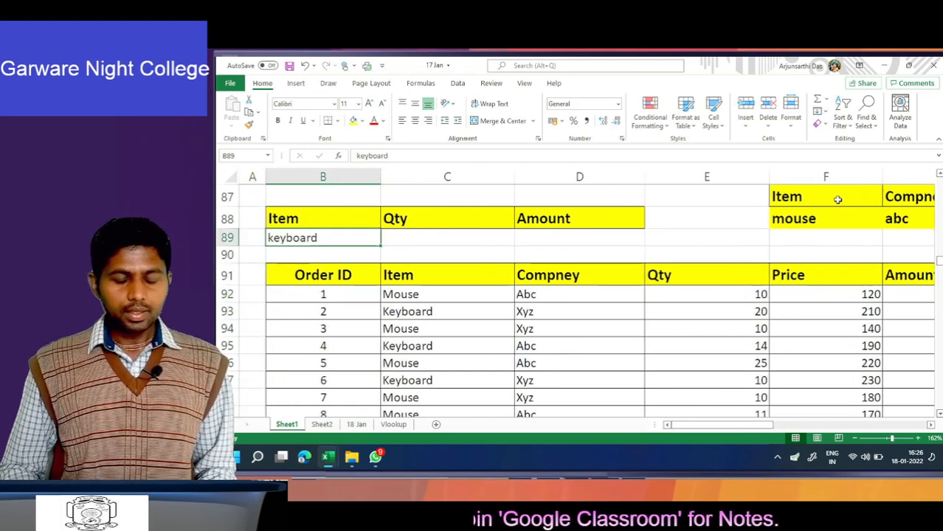
Return to the Assignment of Corporate Accounting workbook and check the formulas in K4, M5 and M6.
{"action": "key", "text": "alt+Tab"}
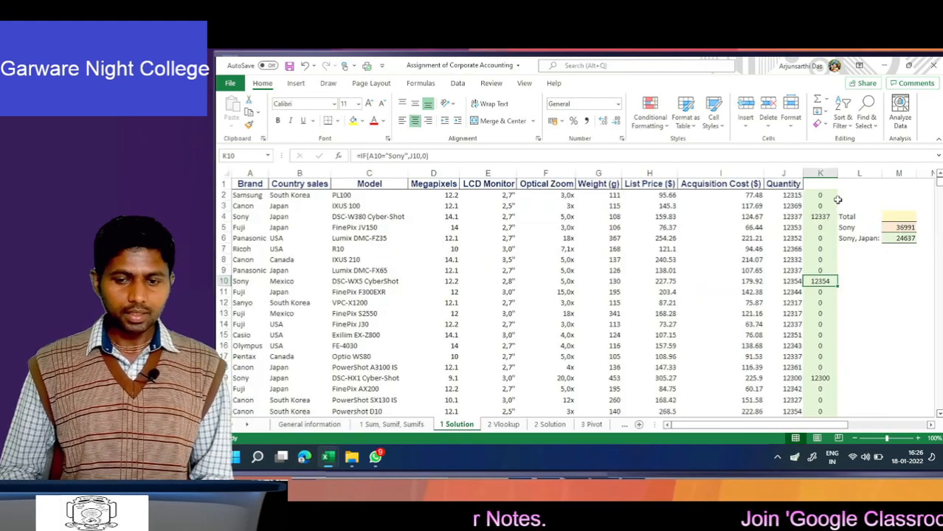
{"action": "left_click", "coordinate": [817, 216]}
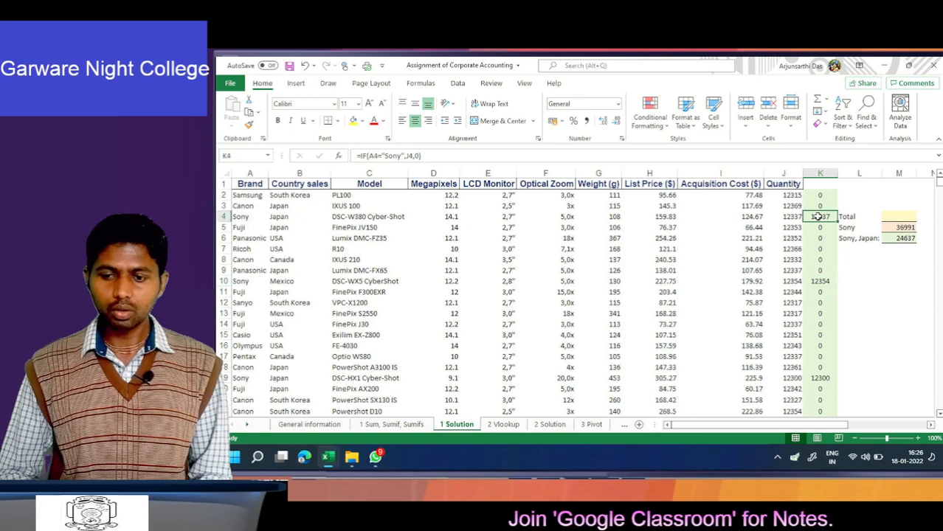
{"action": "left_click", "coordinate": [898, 226]}
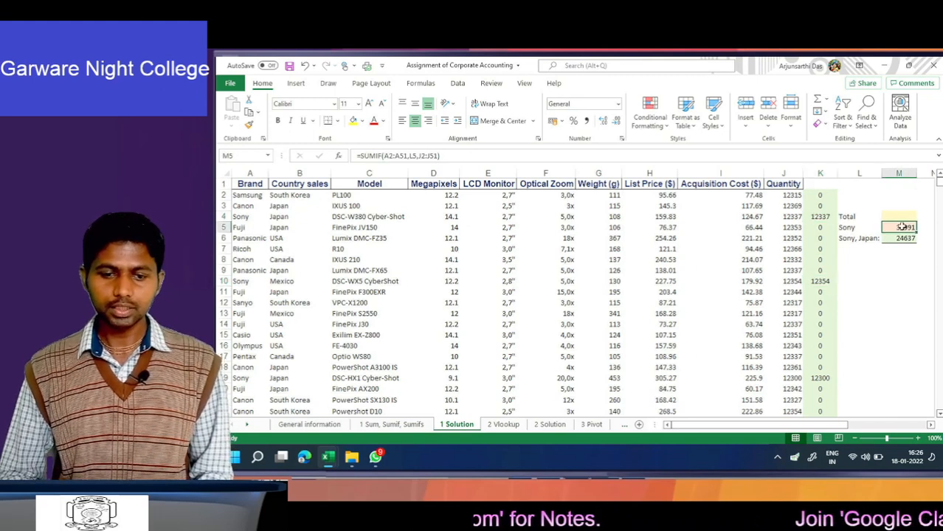
{"action": "left_click", "coordinate": [902, 238]}
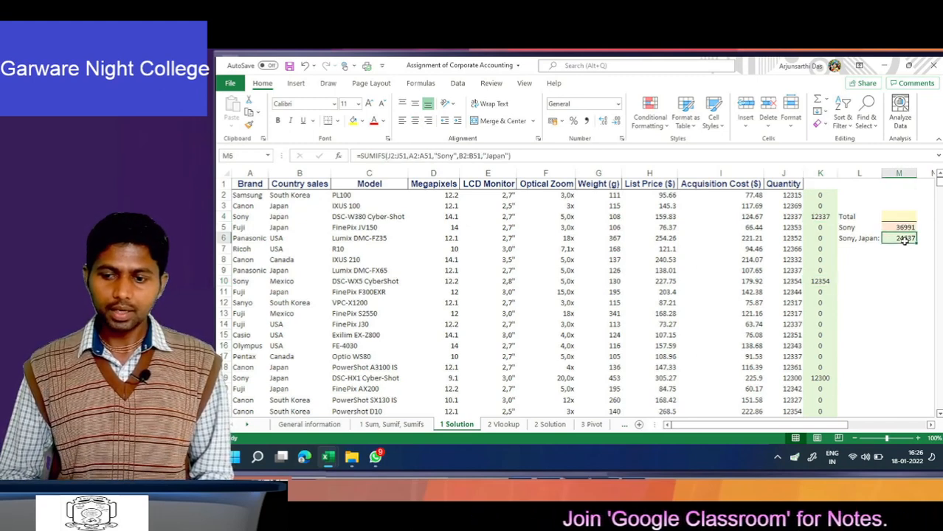
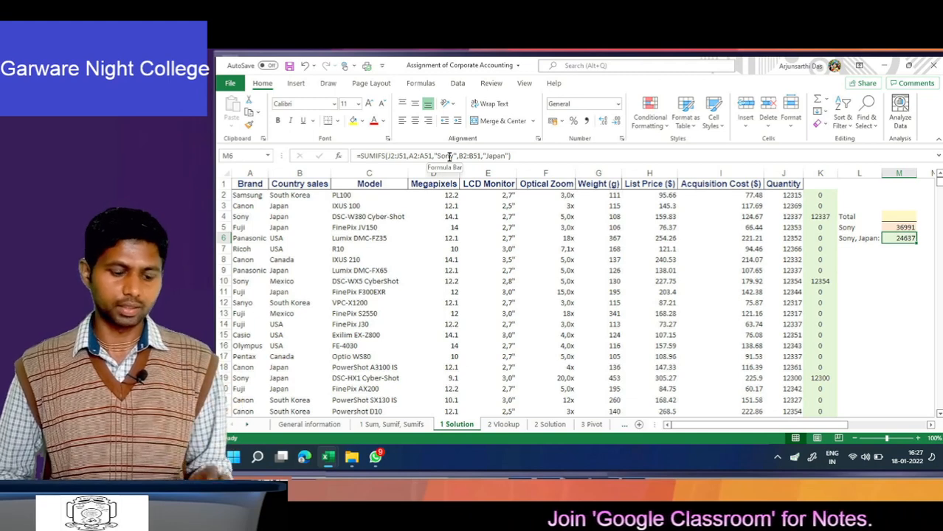
Switch to the 17 Jan workbook and check the keyboard criteria row under Item, Qty and Amount.
{"action": "key", "text": "alt+Tab"}
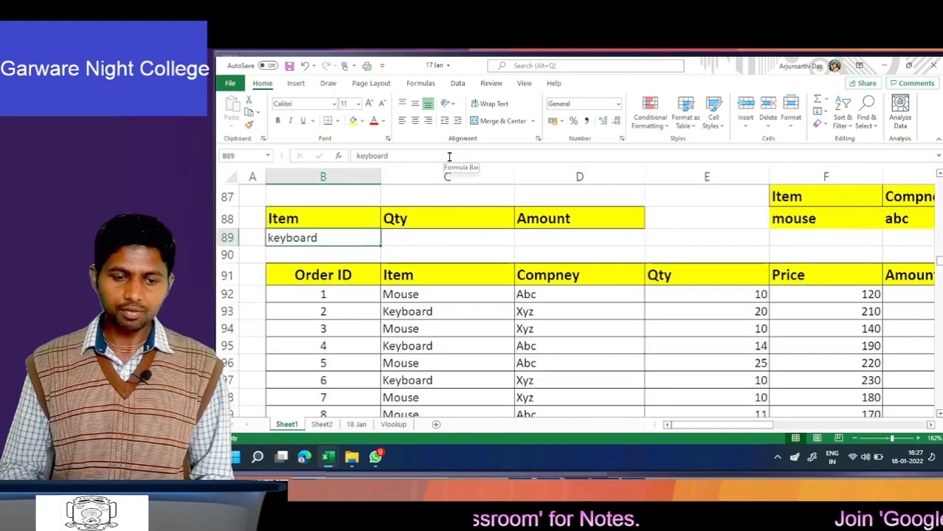
{"action": "key", "text": "Tab"}
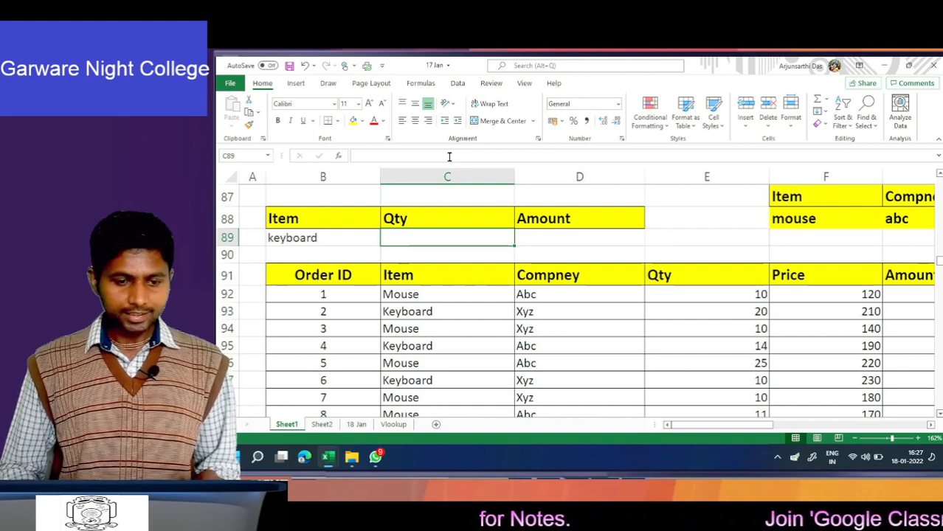
{"action": "key", "text": "Left"}
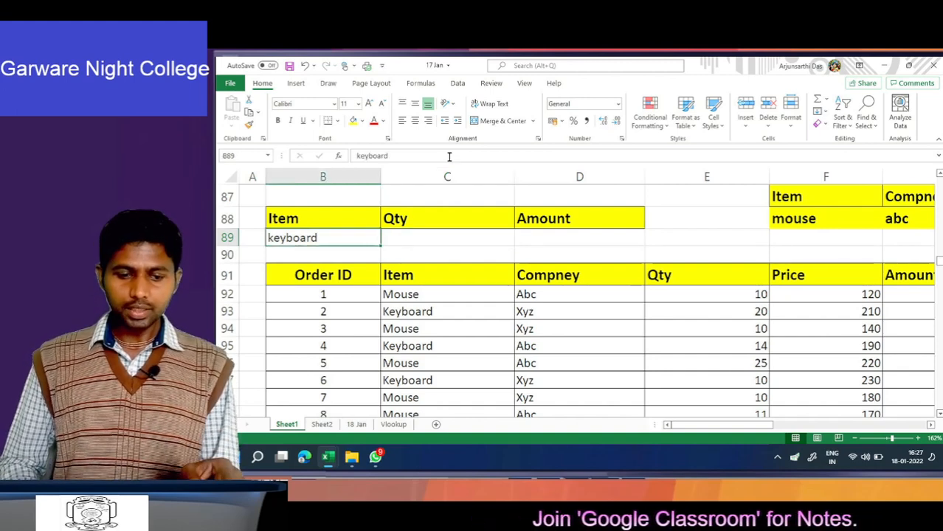
{"action": "key", "text": "Right"}
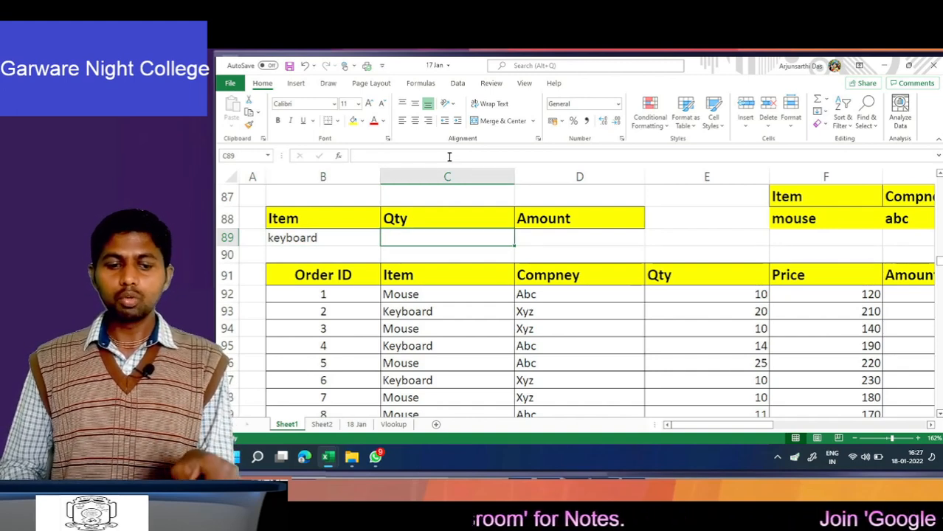
{"action": "key", "text": "Left"}
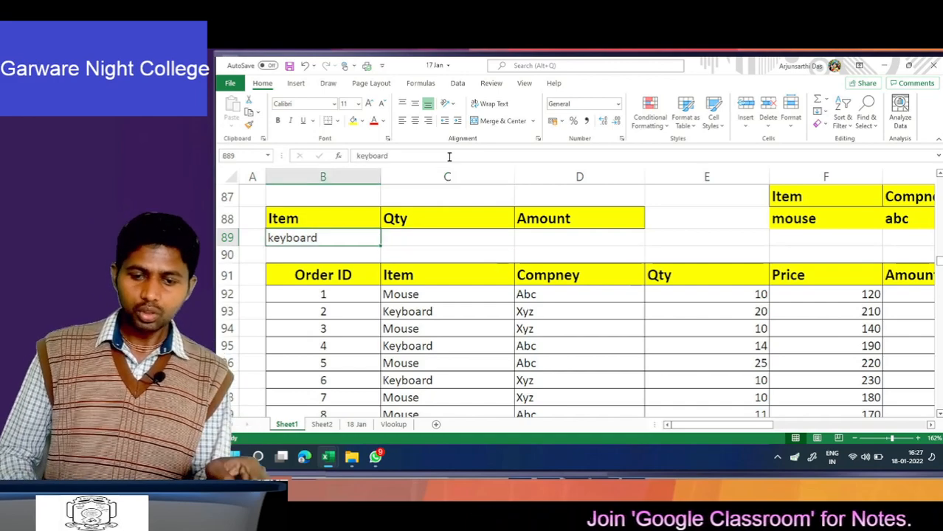
{"action": "key", "text": "Right"}
{"action": "key", "text": "Right"}
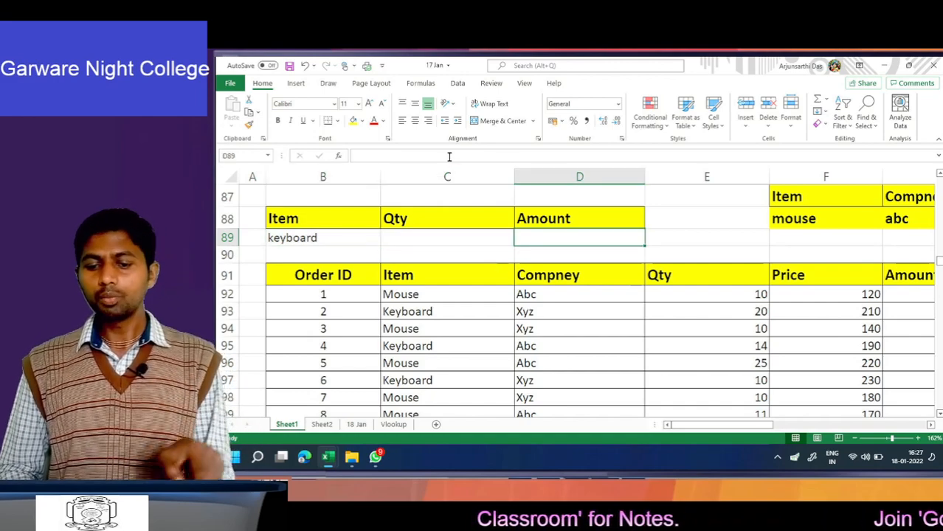
Examine the order table's records down the Compney column.
{"action": "key", "text": "Down"}
{"action": "key", "text": "Down"}
{"action": "key", "text": "Down"}
{"action": "key", "text": "Down"}
{"action": "key", "text": "Down"}
{"action": "key", "text": "Down"}
{"action": "key", "text": "Down"}
{"action": "key", "text": "Down"}
{"action": "key", "text": "Down"}
{"action": "key", "text": "Down"}
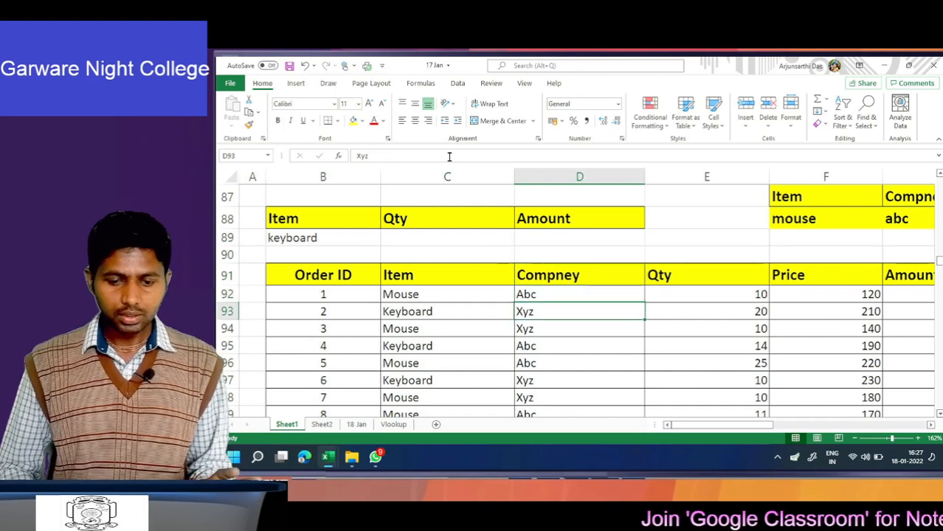
{"action": "key", "text": "Up"}
{"action": "key", "text": "Up"}
{"action": "key", "text": "Up"}
{"action": "key", "text": "Up"}
{"action": "key", "text": "Up"}
{"action": "key", "text": "Up"}
{"action": "key", "text": "Up"}
{"action": "key", "text": "Up"}
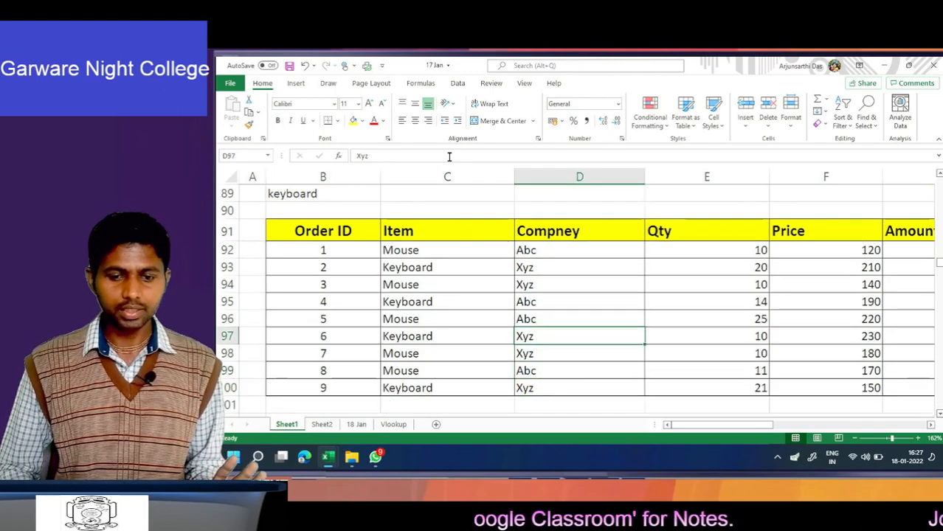
Examine the order table across its columns, from Amount back to Order ID and Price.
{"action": "key", "text": "Right"}
{"action": "key", "text": "Right"}
{"action": "key", "text": "Right"}
{"action": "key", "text": "Right"}
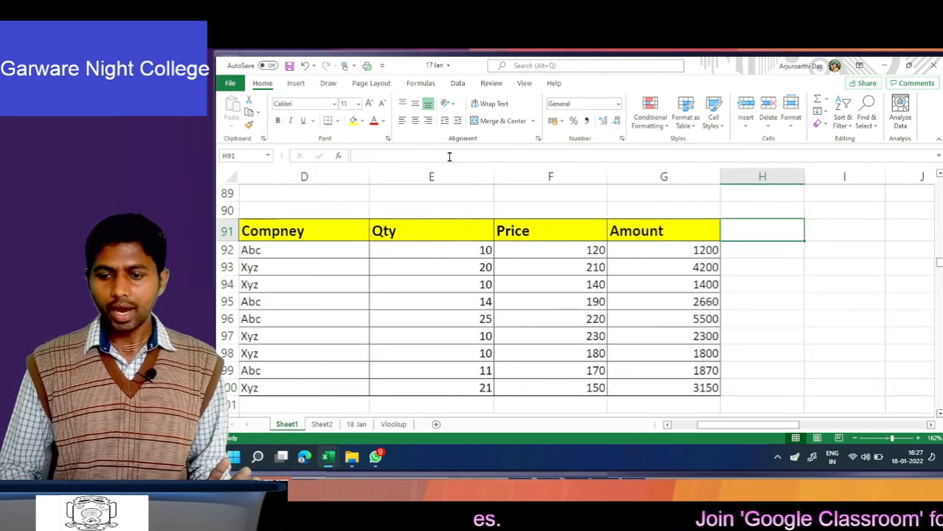
{"action": "key", "text": "Down"}
{"action": "key", "text": "Down"}
{"action": "key", "text": "Left"}
{"action": "key", "text": "Left"}
{"action": "key", "text": "Left"}
{"action": "key", "text": "Left"}
{"action": "key", "text": "Left"}
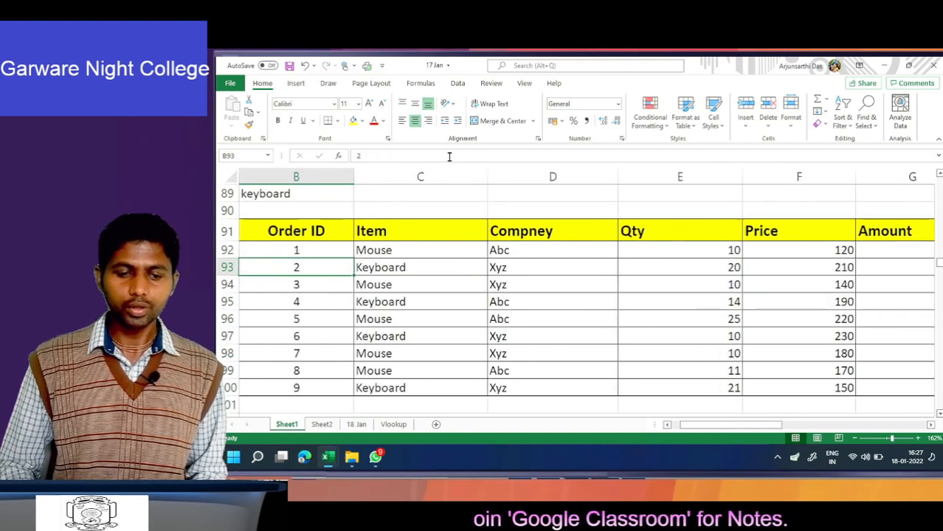
{"action": "key", "text": "Right"}
{"action": "key", "text": "Right"}
{"action": "key", "text": "Right"}
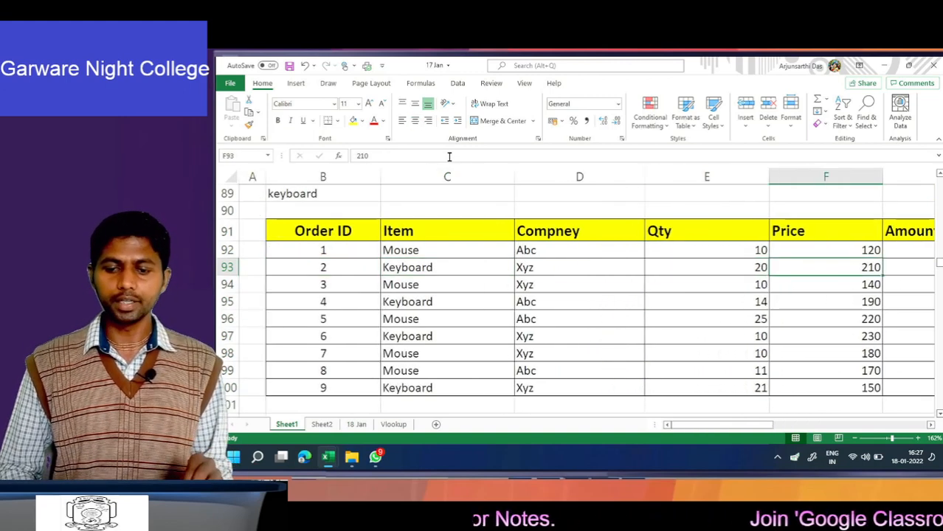
Begin a DSUM formula in the Qty cell C89 of the keyboard row.
{"action": "key", "text": "Left"}
{"action": "key", "text": "Up"}
{"action": "key", "text": "Up"}
{"action": "key", "text": "Up"}
{"action": "key", "text": "Up"}
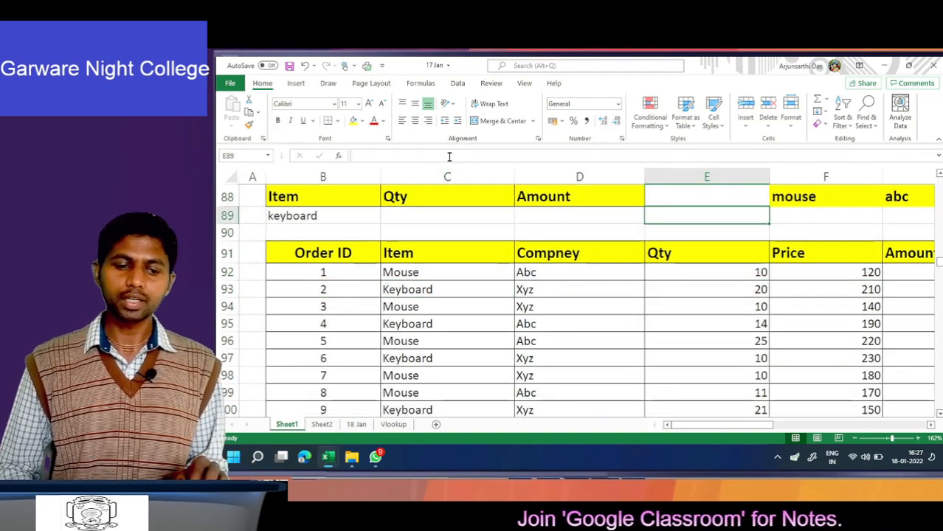
{"action": "key", "text": "Left"}
{"action": "key", "text": "Left"}
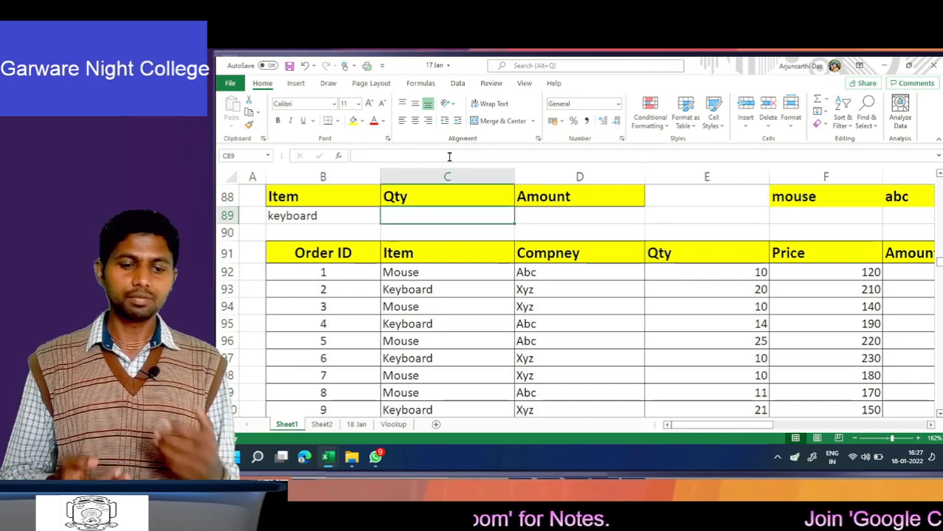
{"action": "type", "text": "D"}
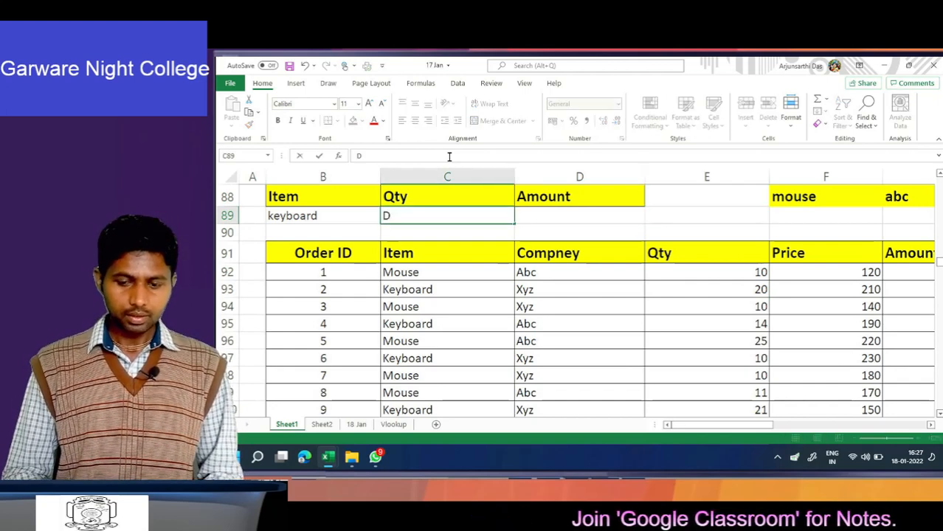
{"action": "key", "text": "BackSpace"}
{"action": "type", "text": "=d"}
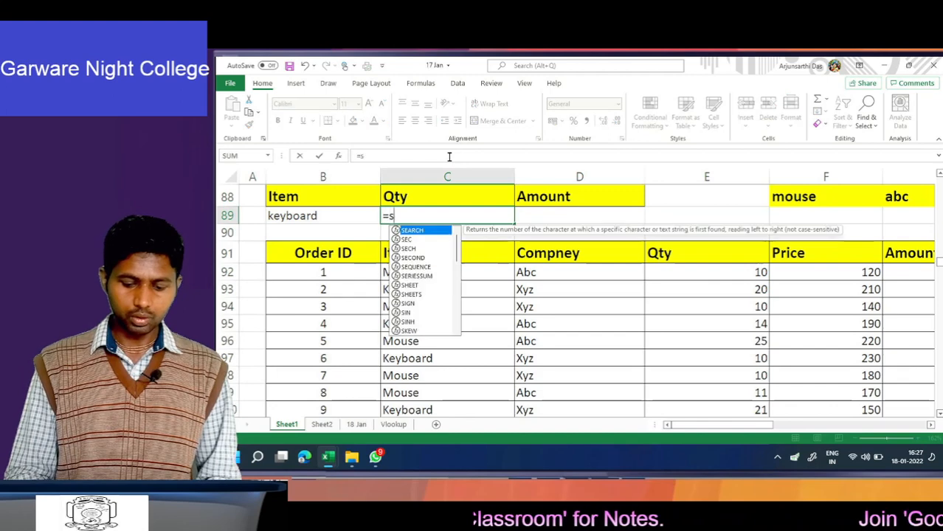
{"action": "key", "text": "BackSpace"}
{"action": "type", "text": "dsum"}
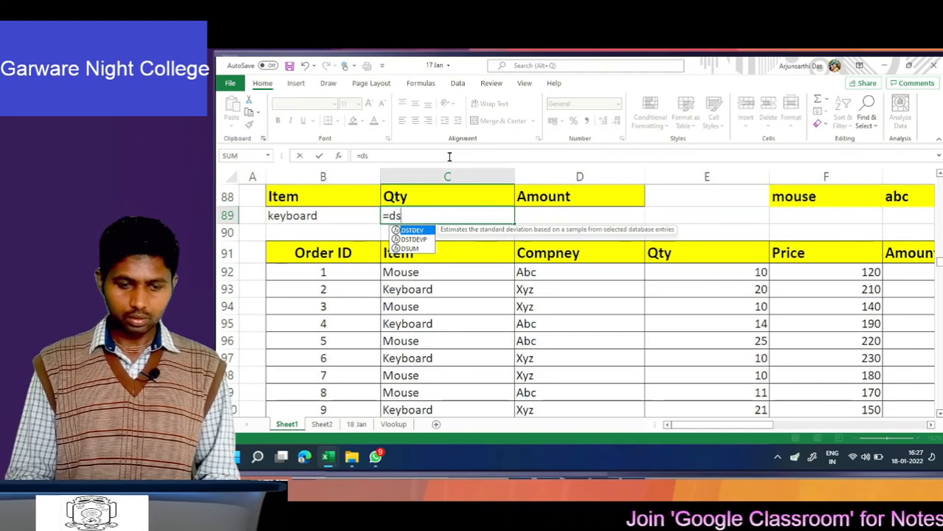
{"action": "key", "text": "Tab"}
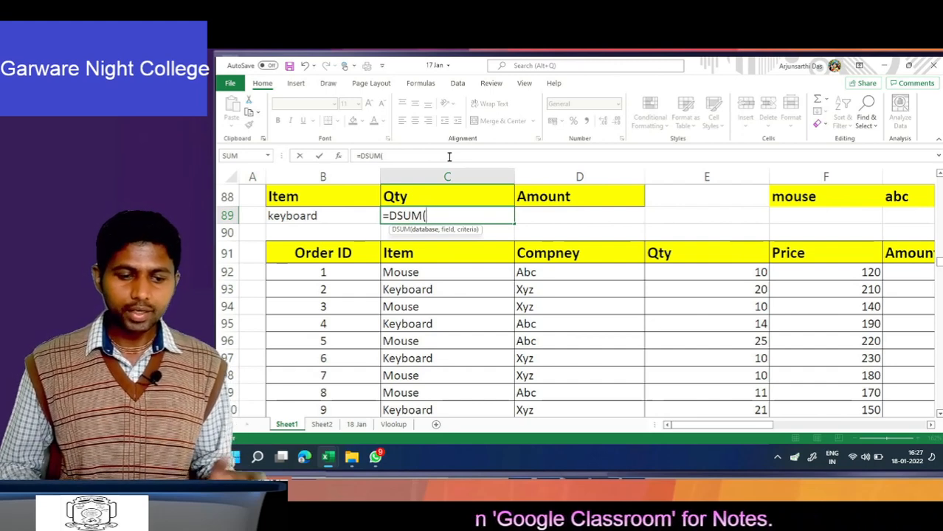
Set the DSUM database argument to the whole order table including headers, B91:G100.
{"action": "left_click", "coordinate": [303, 253]}
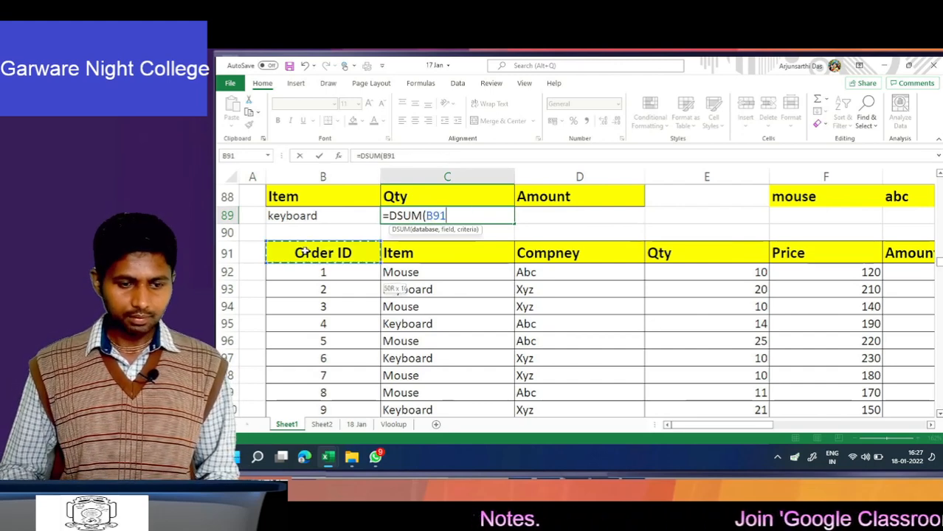
{"action": "key", "text": "shift+Down"}
{"action": "key", "text": "shift+Down"}
{"action": "key", "text": "shift+Down"}
{"action": "key", "text": "shift+Down"}
{"action": "key", "text": "shift+Down"}
{"action": "key", "text": "shift+Down"}
{"action": "key", "text": "shift+Down"}
{"action": "key", "text": "shift+Down"}
{"action": "key", "text": "shift+Down"}
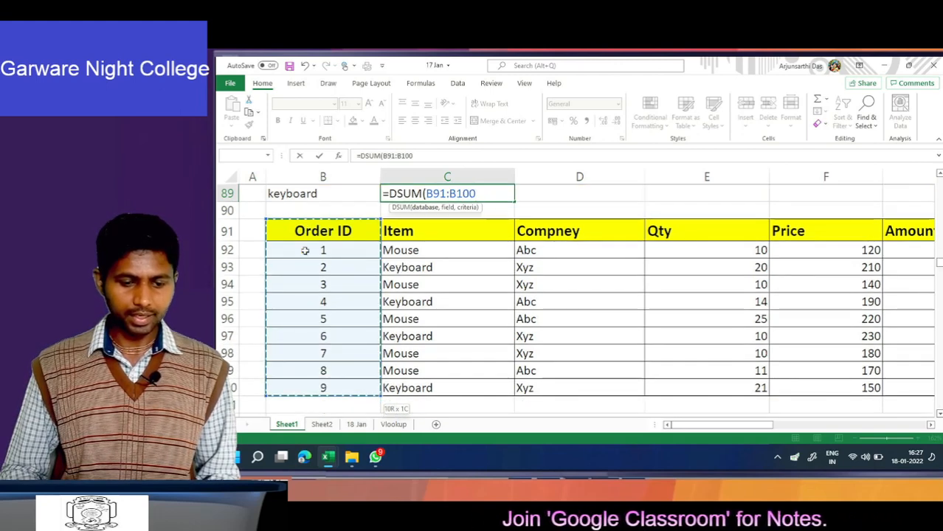
{"action": "key", "text": "ctrl+shift+Right"}
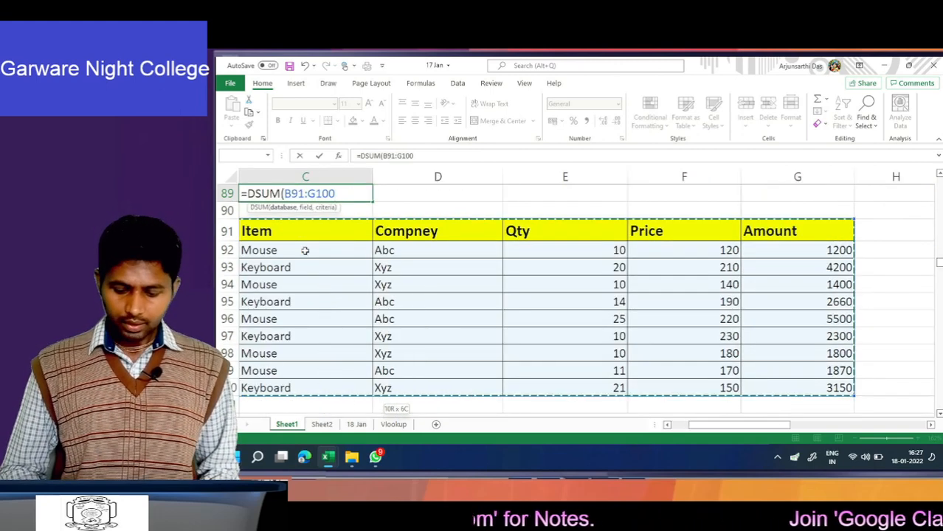
{"action": "type", "text": ","}
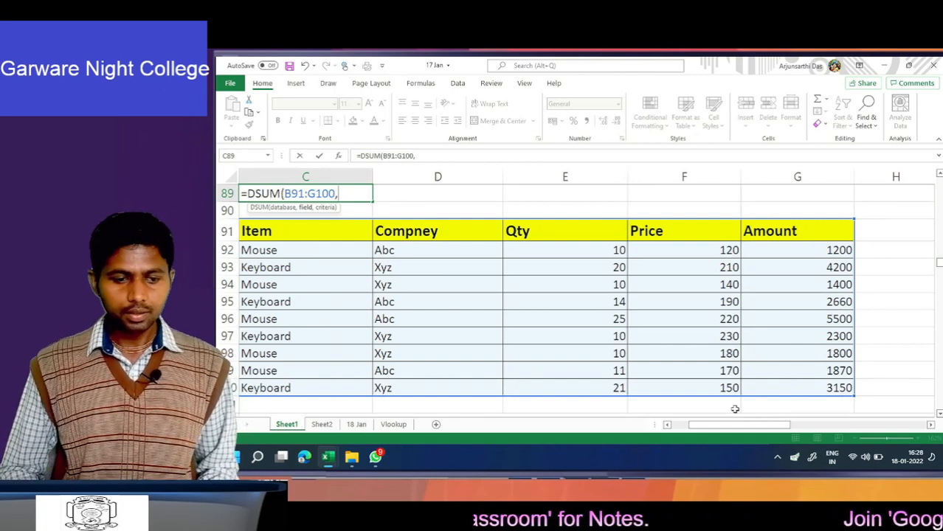
Complete the DSUM formula with the Item header C91 as field and the keyboard cell B89 as criteria.
{"action": "left_click_drag", "start_coordinate": [736, 429], "coordinate": [719, 431]}
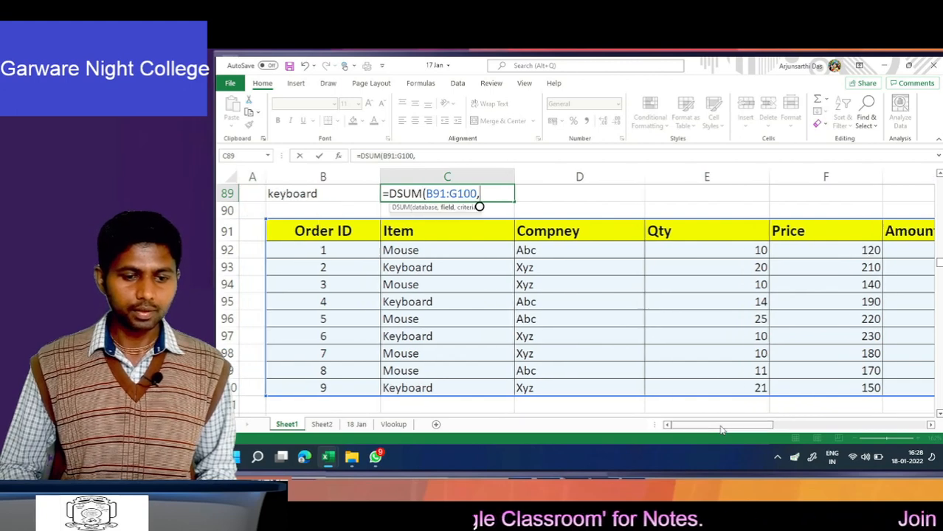
{"action": "left_click", "coordinate": [411, 233]}
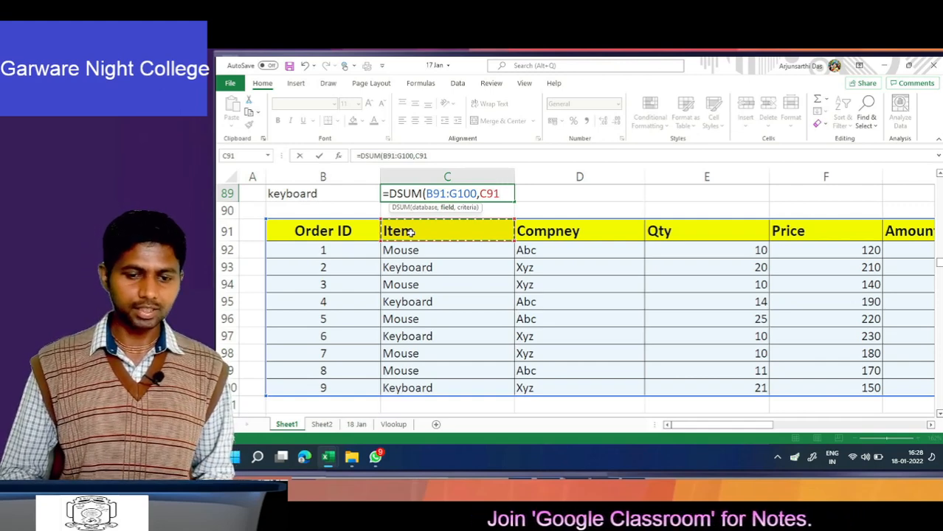
{"action": "type", "text": ","}
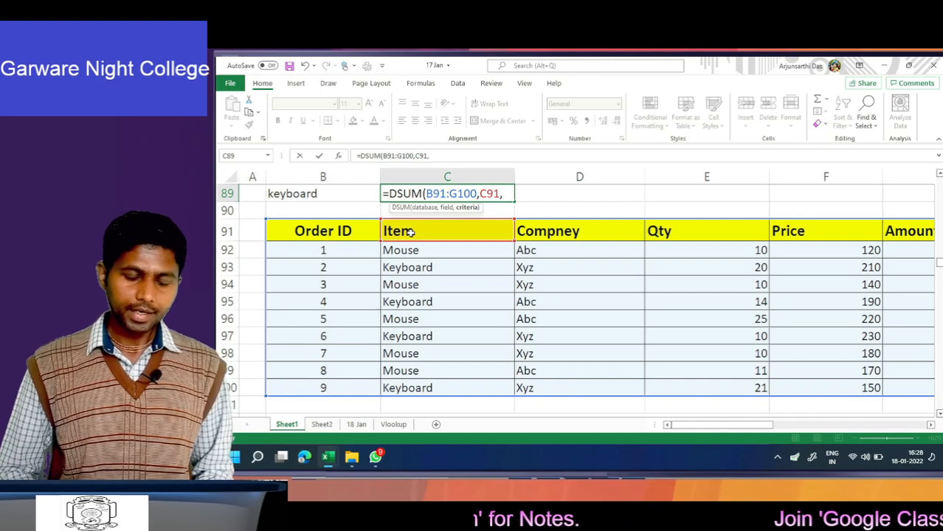
{"action": "left_click", "coordinate": [338, 194]}
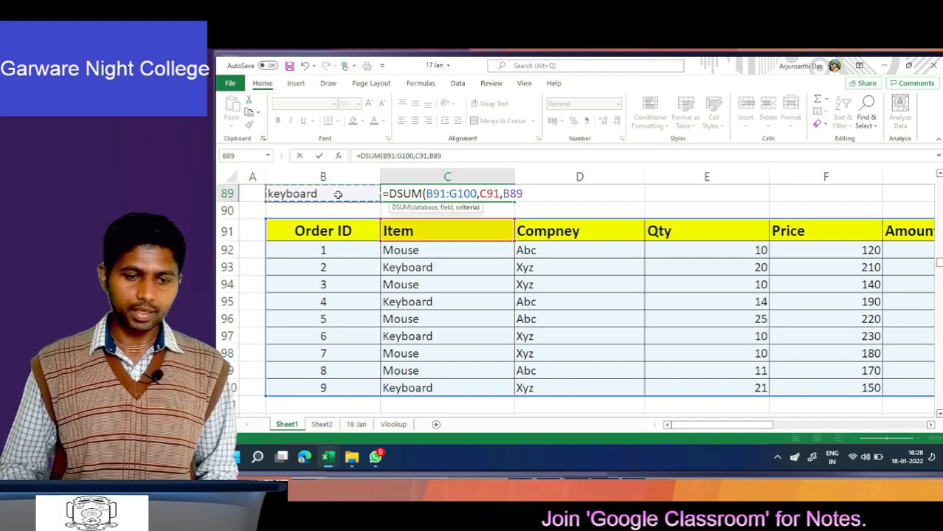
{"action": "scroll", "coordinate": [338, 194], "scroll_direction": "up", "scroll_amount": 1}
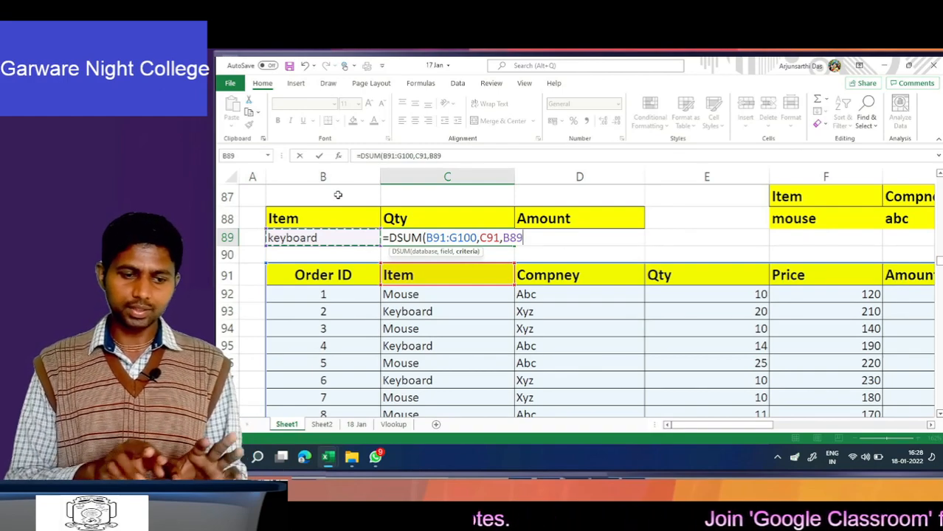
{"action": "key", "text": "shift+Down"}
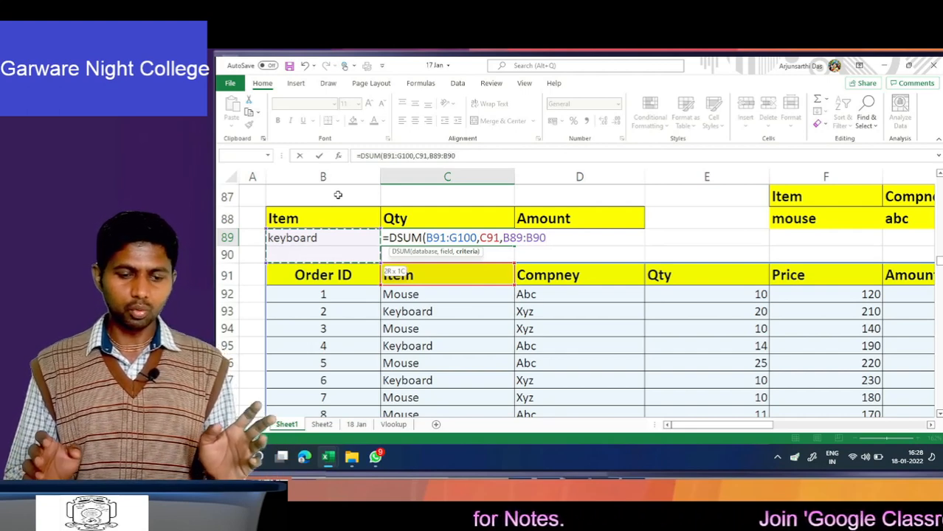
{"action": "key", "text": "shift+Up"}
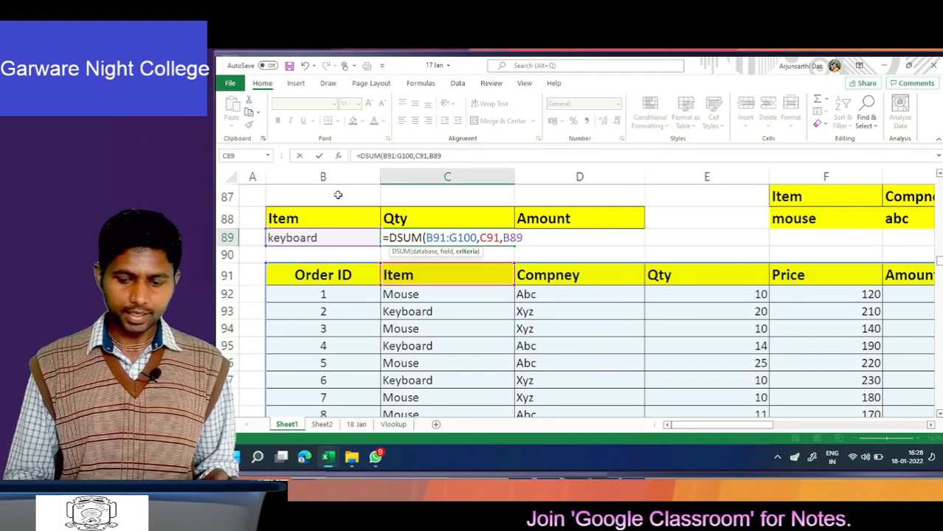
{"action": "type", "text": ")"}
{"action": "key", "text": "ctrl+Return"}
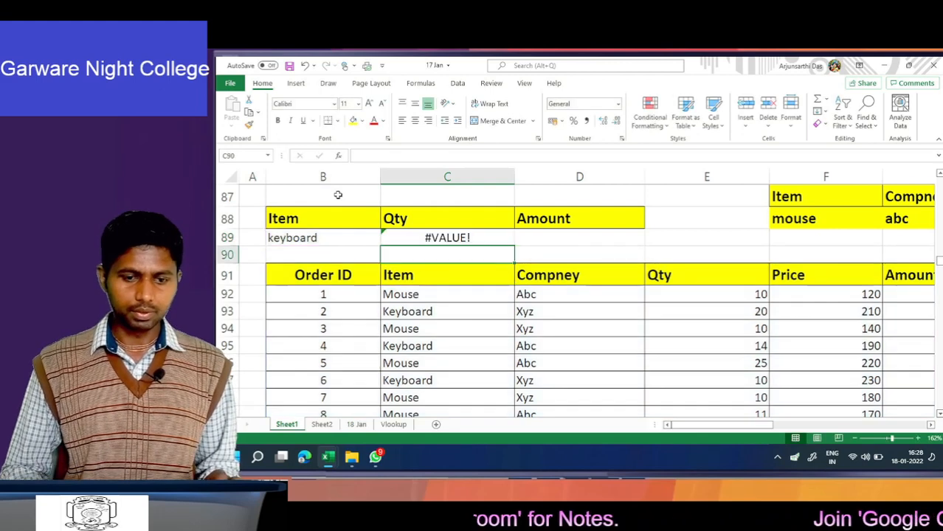
Change the criteria argument of the DSUM formula in C89 to B88:B89, including the Item header.
{"action": "key", "text": "F2"}
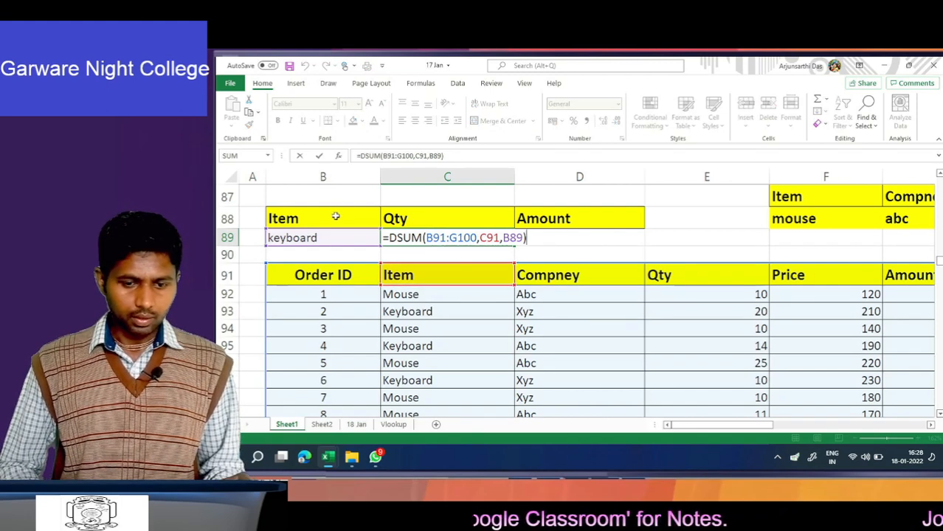
{"action": "left_click_drag", "start_coordinate": [336, 214], "coordinate": [337, 234]}
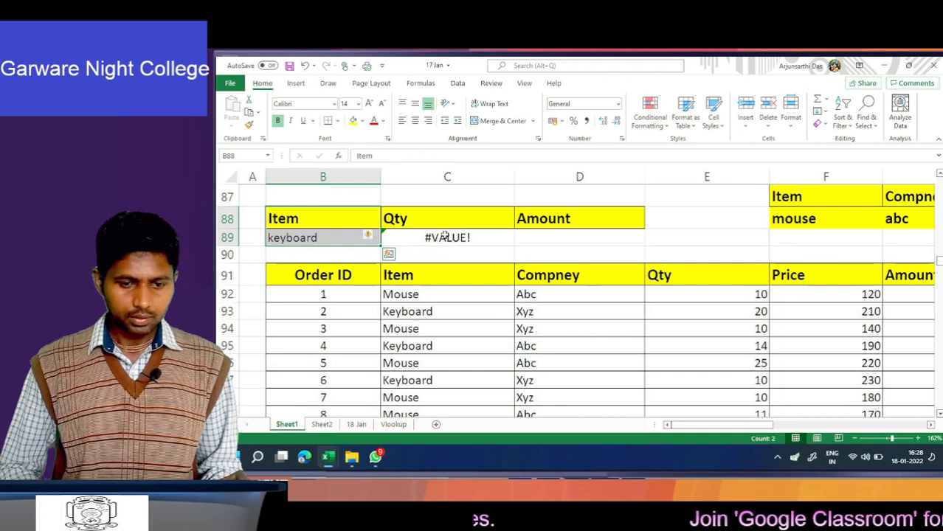
{"action": "double_click", "coordinate": [507, 238]}
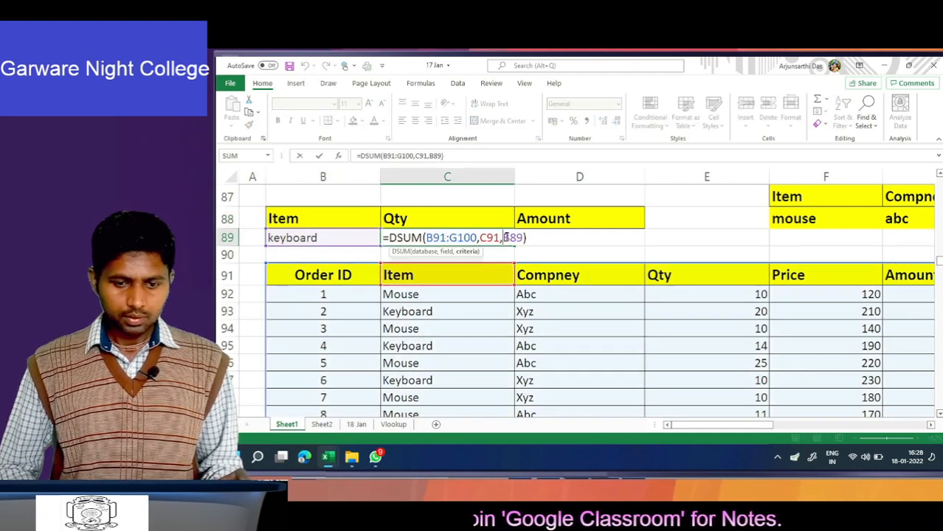
{"action": "left_click_drag", "start_coordinate": [503, 237], "coordinate": [524, 237]}
{"action": "left_click_drag", "start_coordinate": [317, 215], "coordinate": [321, 236]}
{"action": "key", "text": "Return"}
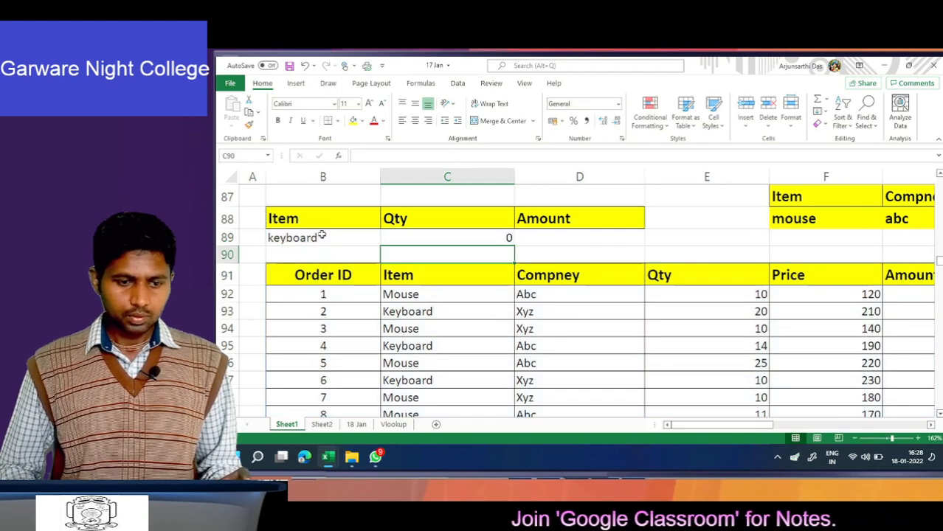
{"action": "key", "text": "Up"}
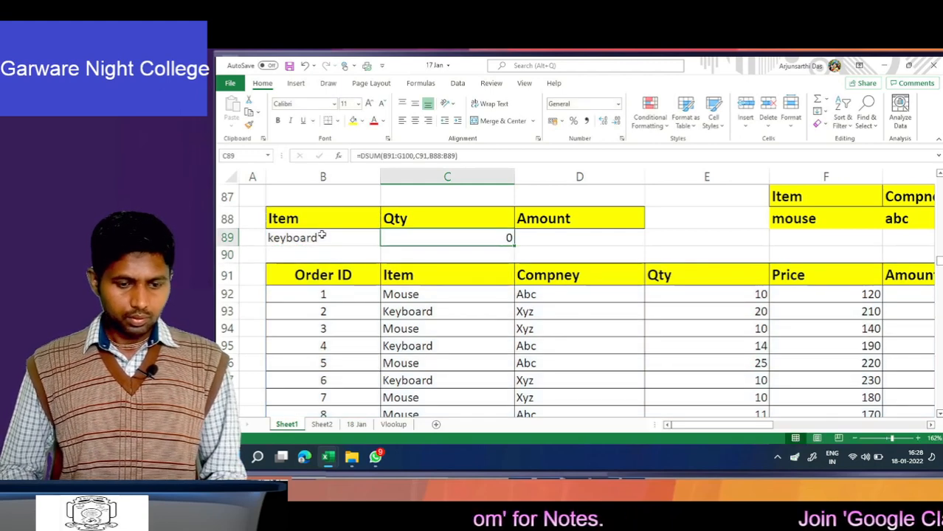
Try the Item column with its header, C91:C100, as the field argument of the DSUM formula in C89.
{"action": "key", "text": "F2"}
{"action": "key", "text": "Left"}
{"action": "key", "text": "Left"}
{"action": "key", "text": "Left"}
{"action": "key", "text": "Left"}
{"action": "key", "text": "Left"}
{"action": "key", "text": "Left"}
{"action": "key", "text": "Left"}
{"action": "key", "text": "Left"}
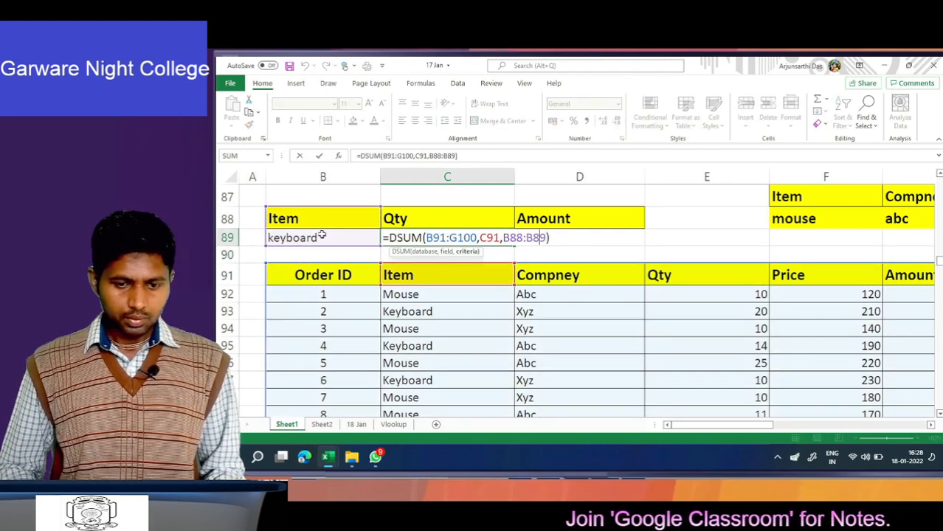
{"action": "key", "text": "Left"}
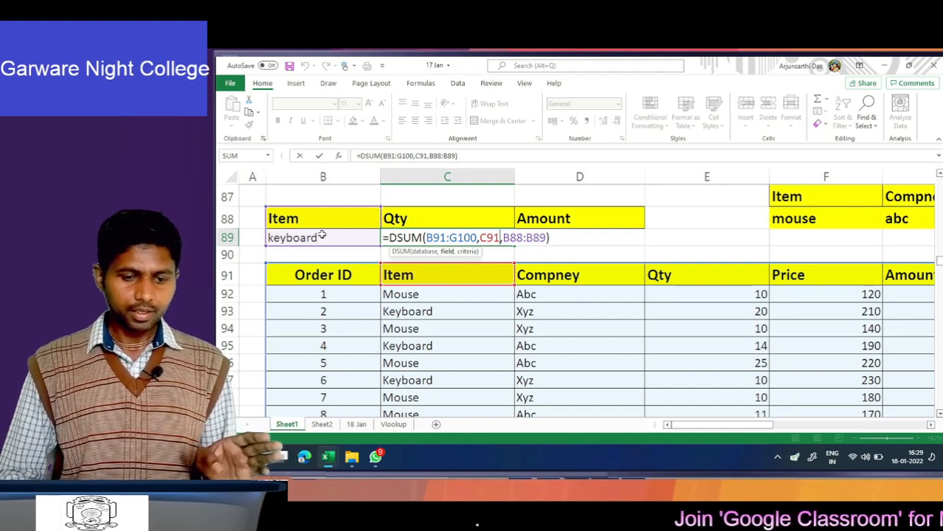
{"action": "key", "text": "BackSpace"}
{"action": "key", "text": "BackSpace"}
{"action": "key", "text": "BackSpace"}
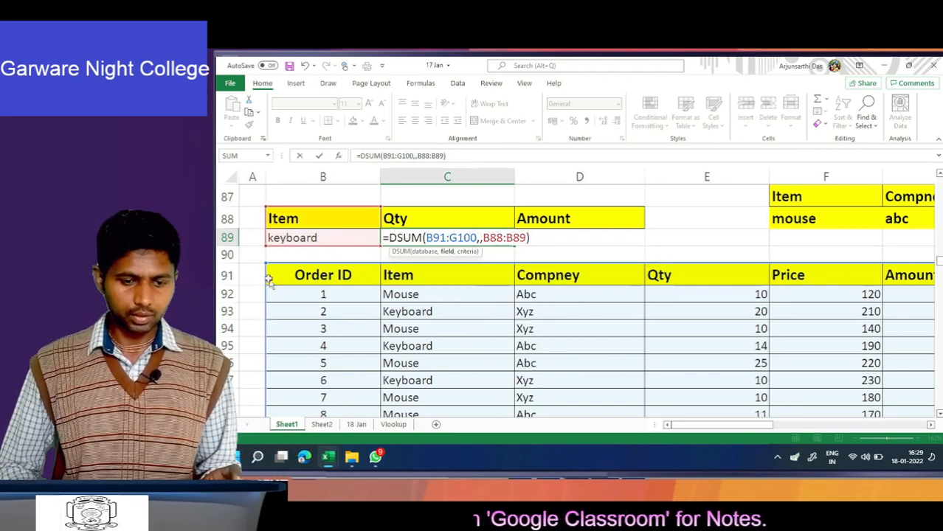
{"action": "left_click", "coordinate": [445, 283]}
{"action": "left_click_drag", "start_coordinate": [445, 286], "coordinate": [437, 388]}
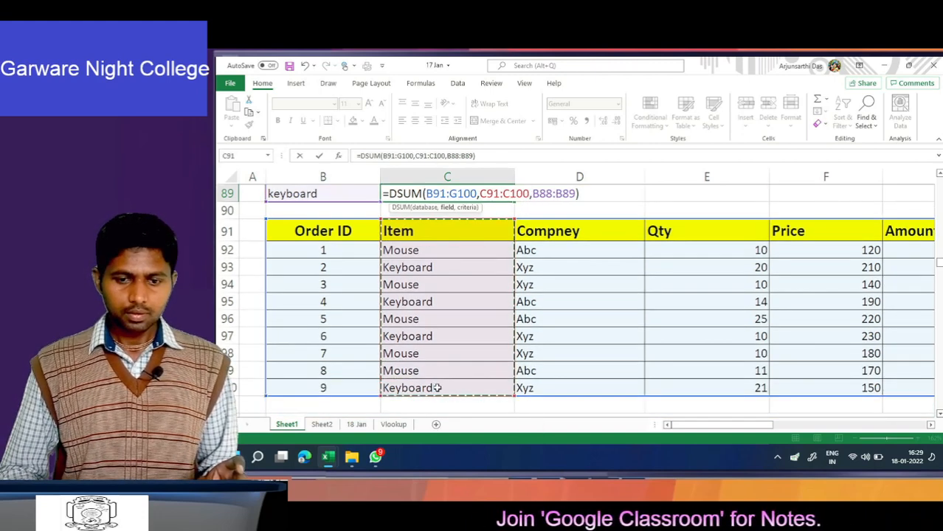
{"action": "key", "text": "Right"}
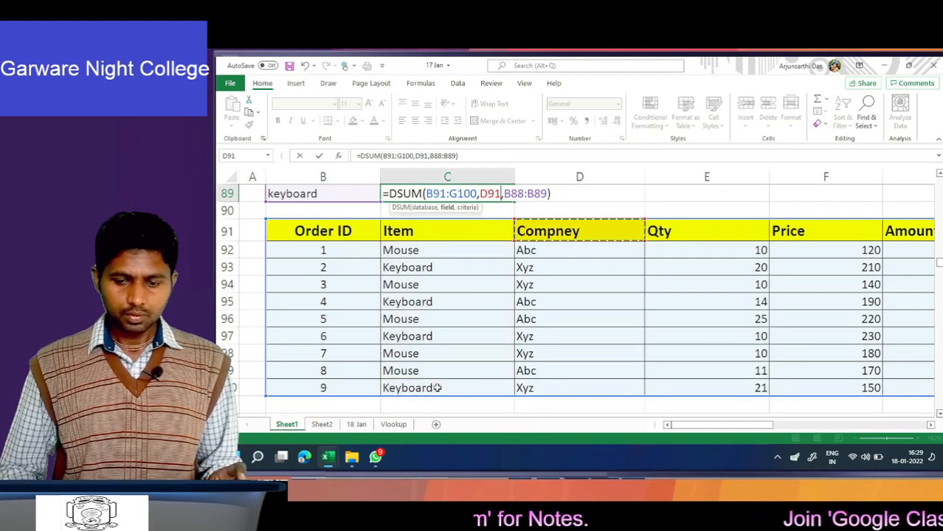
{"action": "key", "text": "BackSpace"}
{"action": "key", "text": "BackSpace"}
{"action": "key", "text": "BackSpace"}
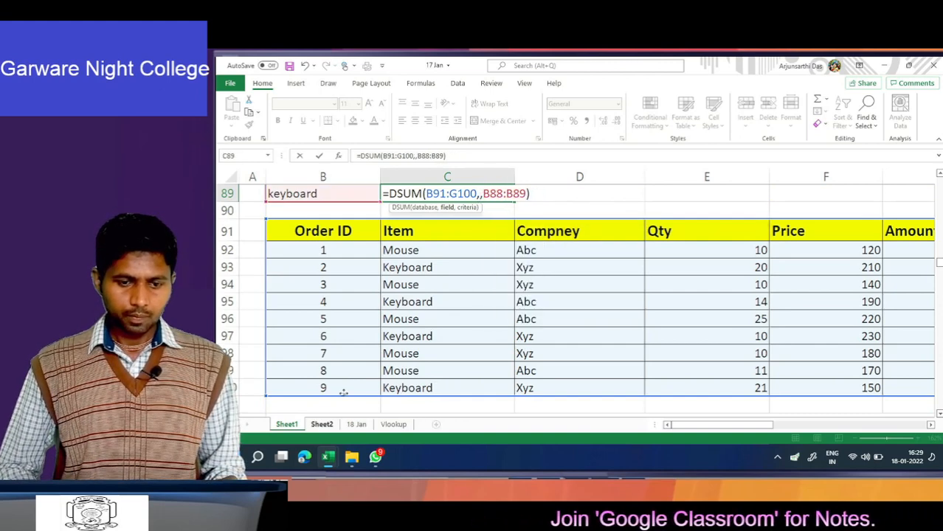
Try the Item entries without the header, C92:C100, as the field argument of the DSUM formula in C89.
{"action": "left_click_drag", "start_coordinate": [422, 250], "coordinate": [428, 389]}
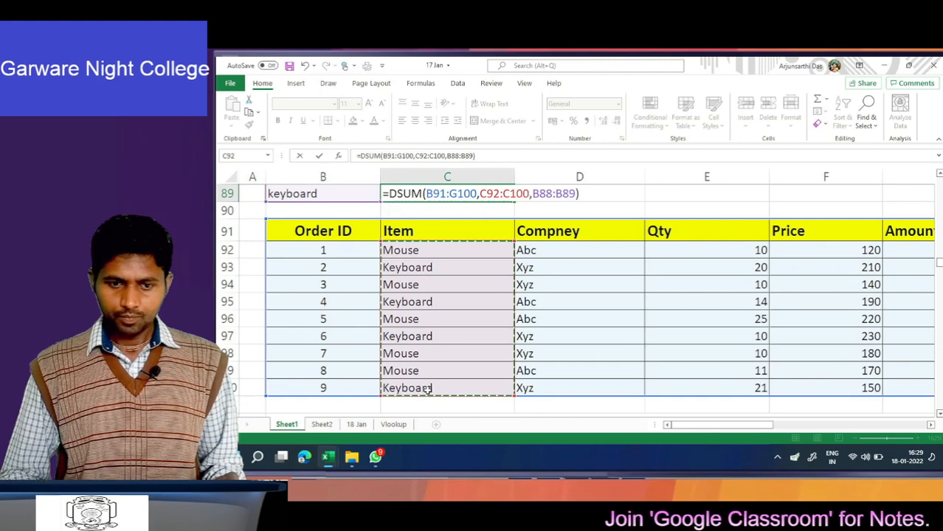
{"action": "key", "text": "Return"}
{"action": "key", "text": "Up"}
{"action": "key", "text": "F2"}
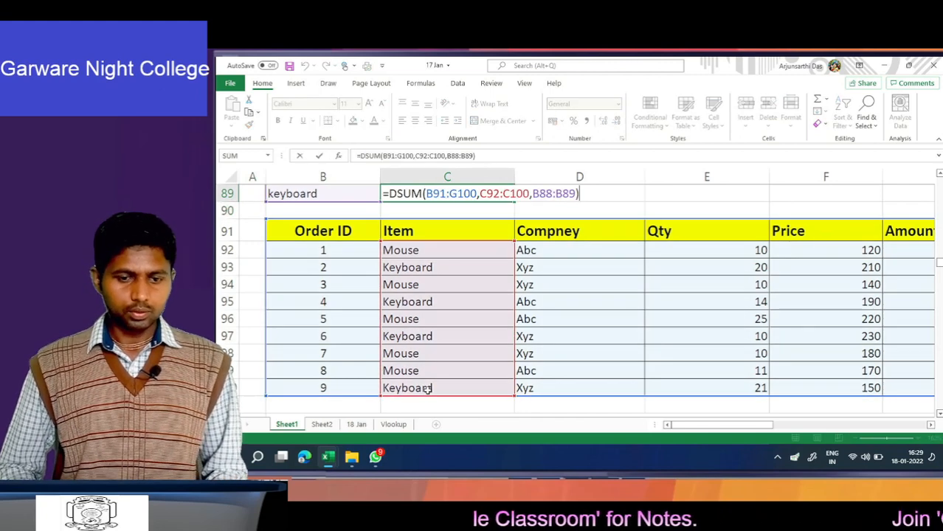
{"action": "key", "text": "Escape"}
Examine the extent of the order table from the Item column through Amount, C91:G100.
{"action": "key", "text": "Down"}
{"action": "key", "text": "Down"}
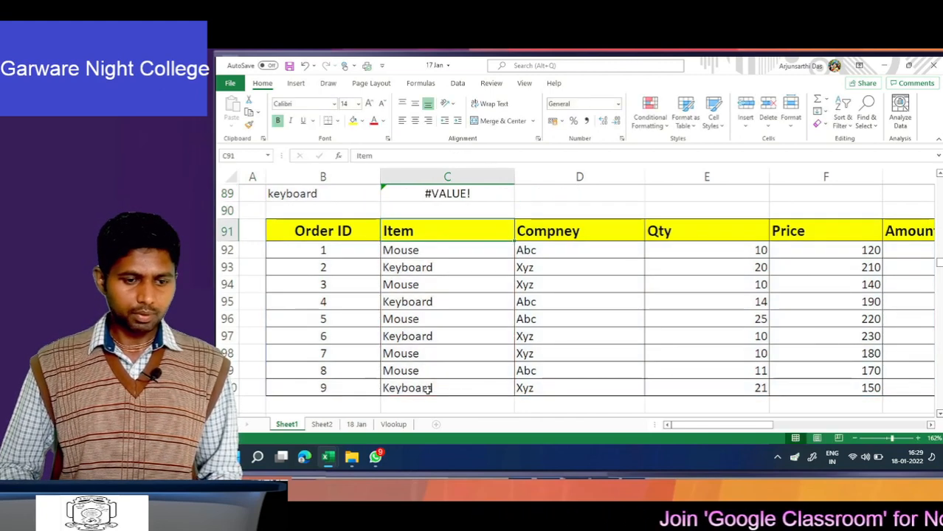
{"action": "key", "text": "ctrl+shift+Down"}
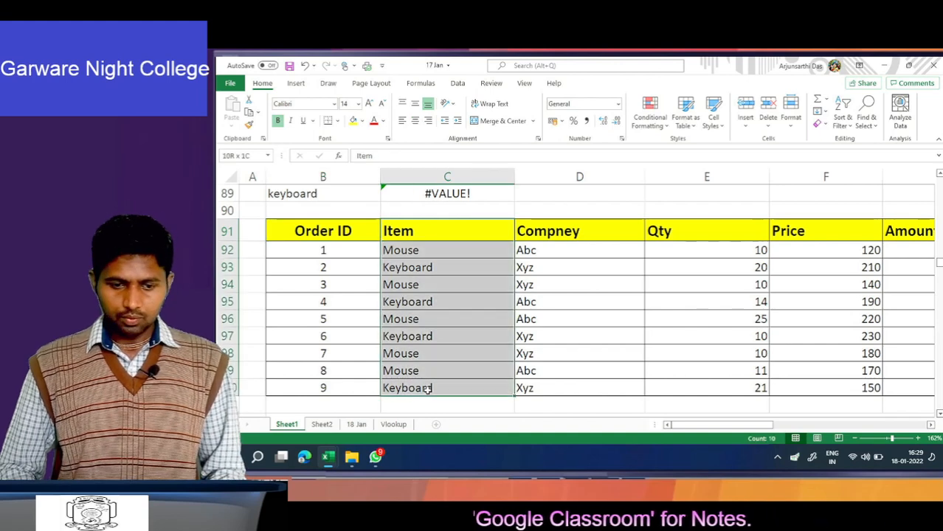
{"action": "key", "text": "ctrl+Right"}
{"action": "key", "text": "Left"}
{"action": "key", "text": "Left"}
{"action": "key", "text": "Left"}
{"action": "key", "text": "Left"}
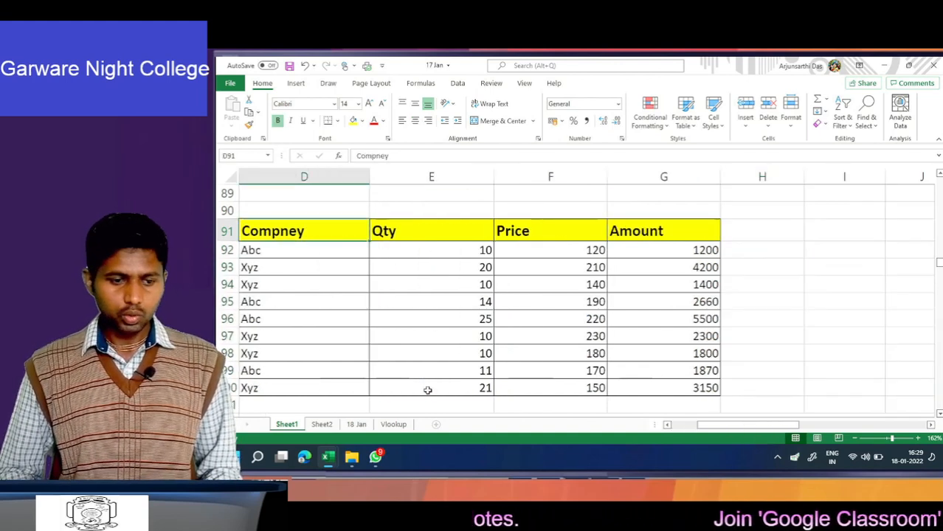
{"action": "key", "text": "ctrl+shift+Down"}
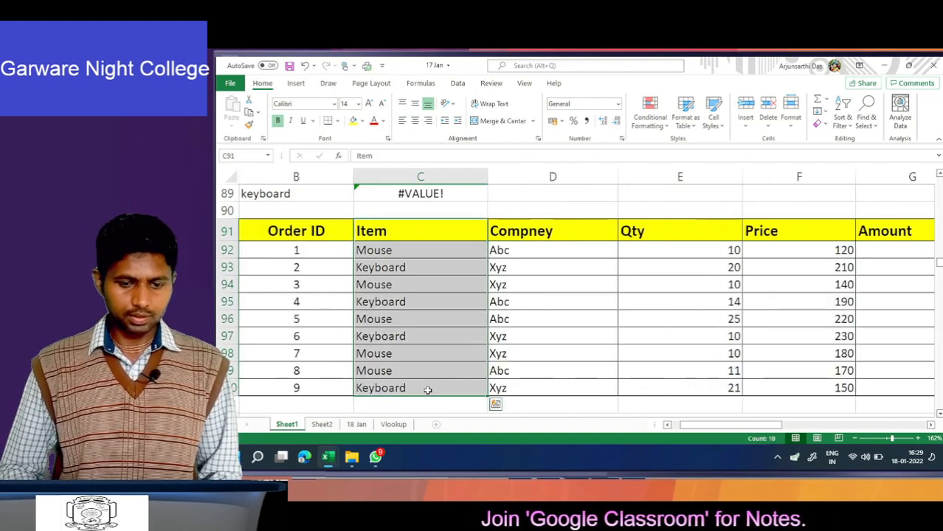
{"action": "key", "text": "ctrl+shift+Right"}
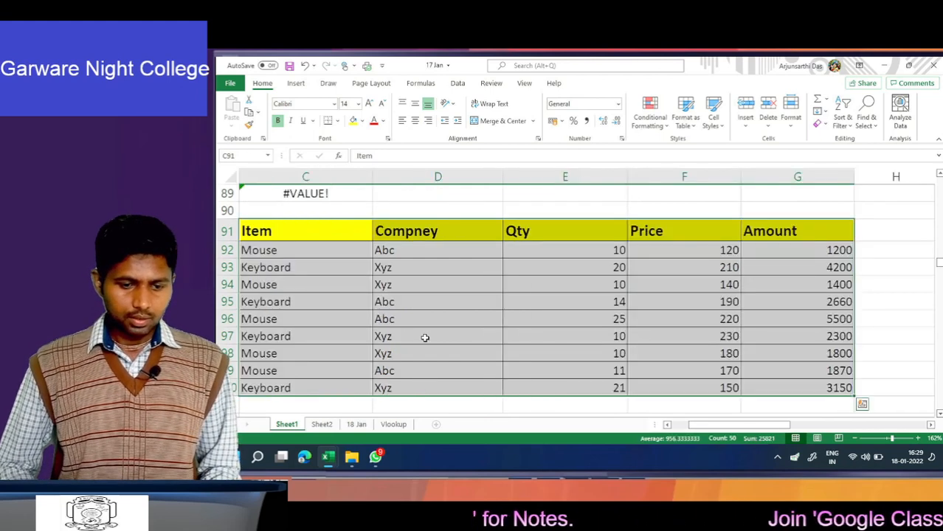
{"action": "left_click", "coordinate": [425, 337]}
{"action": "left_click_drag", "start_coordinate": [291, 224], "coordinate": [489, 388]}
{"action": "key", "text": "ctrl+shift+Right"}
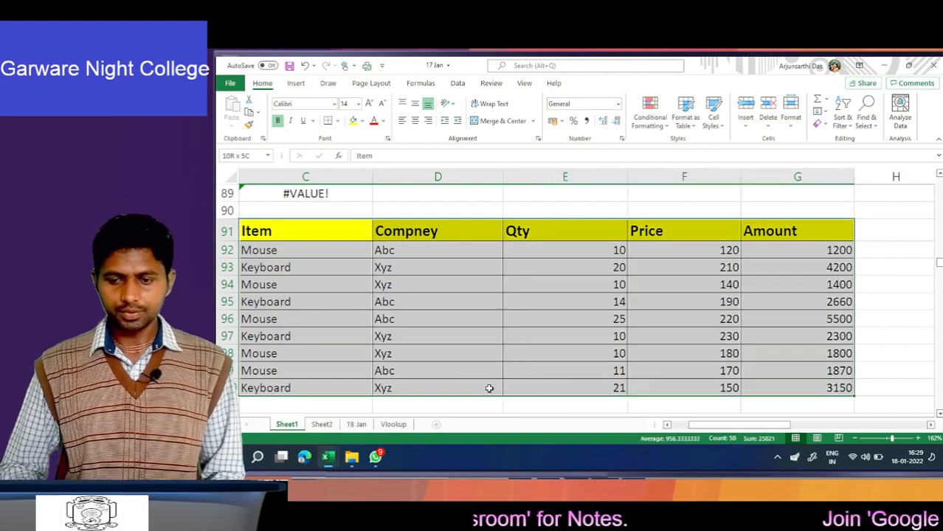
{"action": "right_click", "coordinate": [555, 358]}
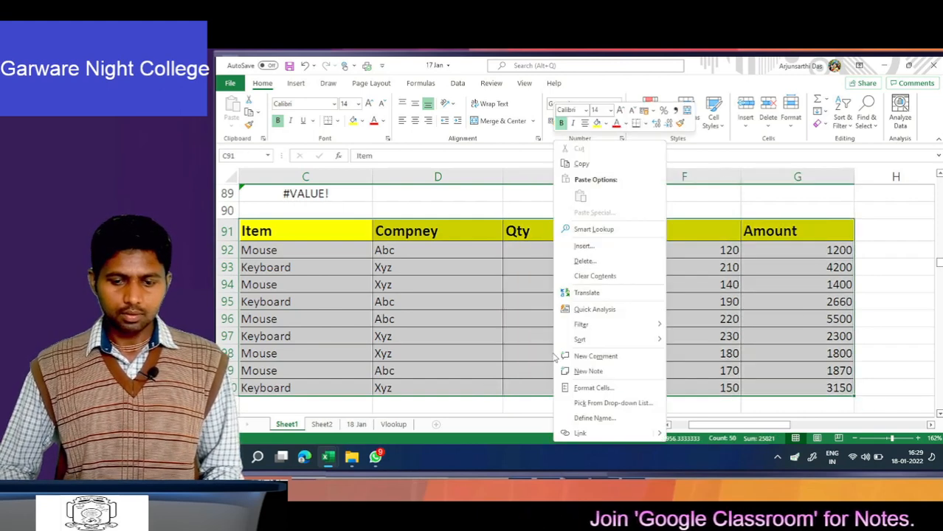
{"action": "key", "text": "Escape"}
{"action": "key", "text": "Left"}
{"action": "key", "text": "Left"}
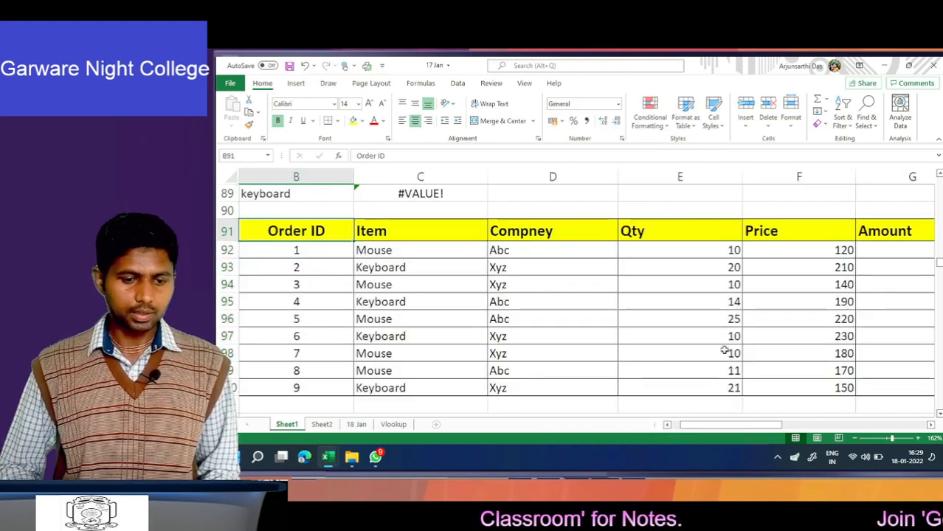
Clear all arguments from the DSUM formula in the keyboard Qty cell C89.
{"action": "key", "text": "Up"}
{"action": "key", "text": "Up"}
{"action": "key", "text": "Up"}
{"action": "key", "text": "Up"}
{"action": "key", "text": "Down"}
{"action": "key", "text": "Down"}
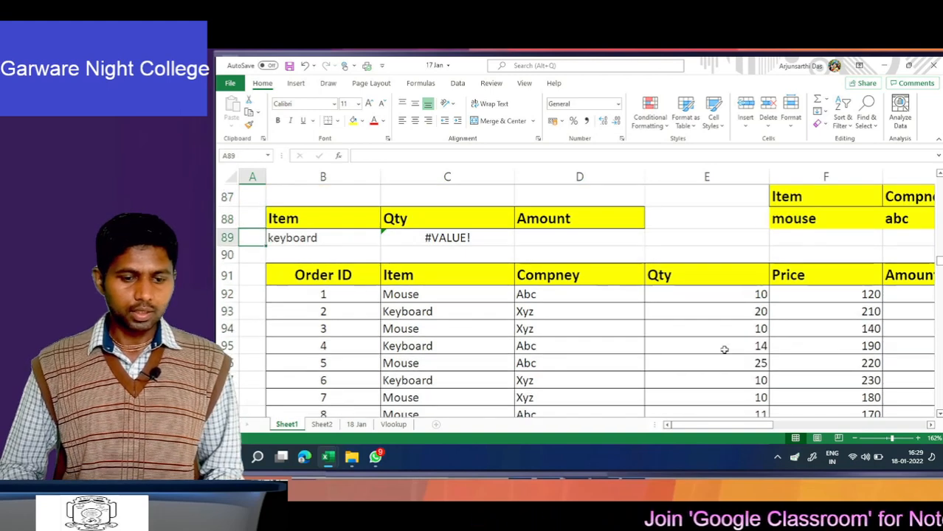
{"action": "key", "text": "Right"}
{"action": "key", "text": "Right"}
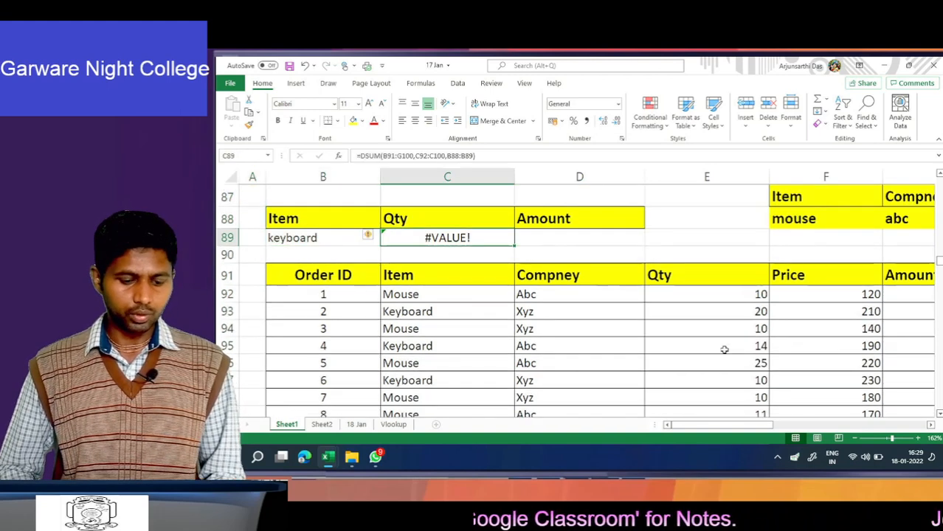
{"action": "key", "text": "F2"}
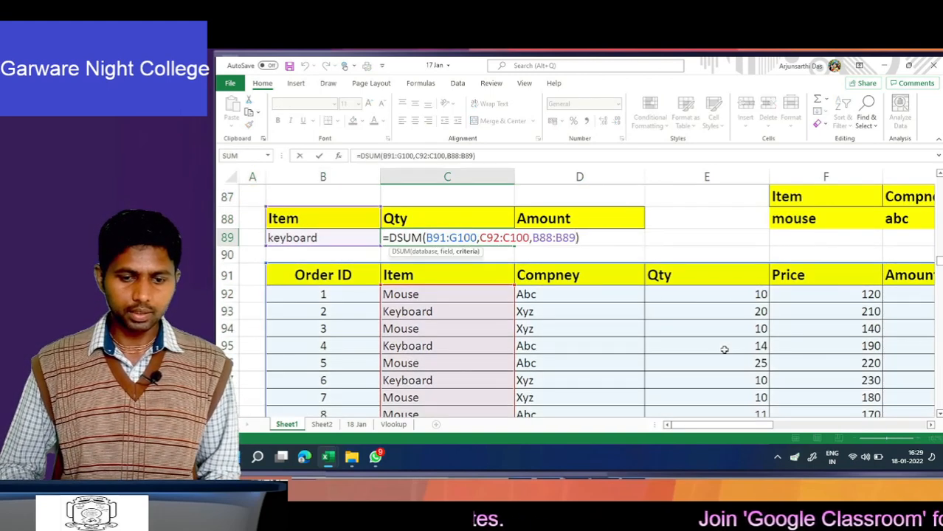
{"action": "key", "text": "BackSpace"}
{"action": "key", "text": "BackSpace"}
{"action": "key", "text": "BackSpace"}
{"action": "key", "text": "BackSpace"}
{"action": "key", "text": "BackSpace"}
{"action": "key", "text": "BackSpace"}
{"action": "key", "text": "BackSpace"}
{"action": "key", "text": "BackSpace"}
{"action": "key", "text": "BackSpace"}
{"action": "key", "text": "BackSpace"}
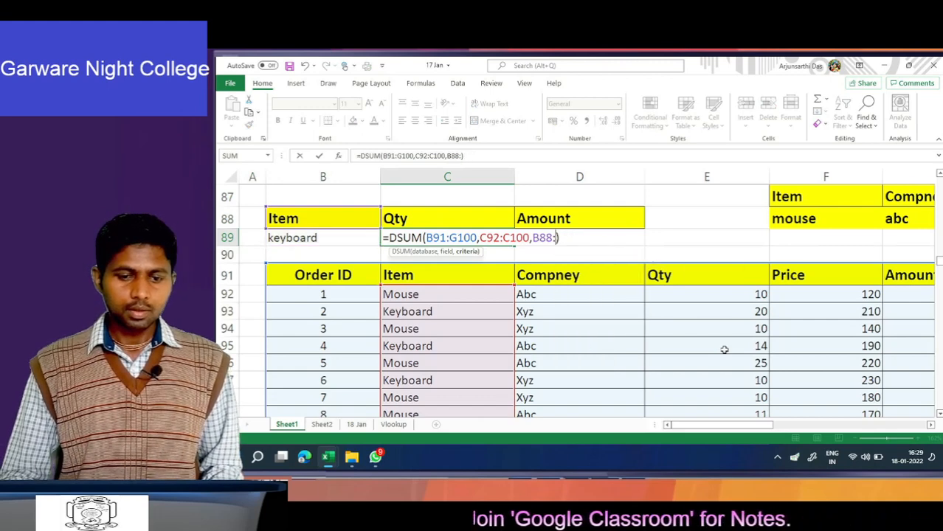
{"action": "key", "text": "BackSpace"}
{"action": "key", "text": "BackSpace"}
{"action": "key", "text": "BackSpace"}
{"action": "key", "text": "BackSpace"}
{"action": "key", "text": "BackSpace"}
{"action": "key", "text": "BackSpace"}
{"action": "key", "text": "BackSpace"}
{"action": "key", "text": "BackSpace"}
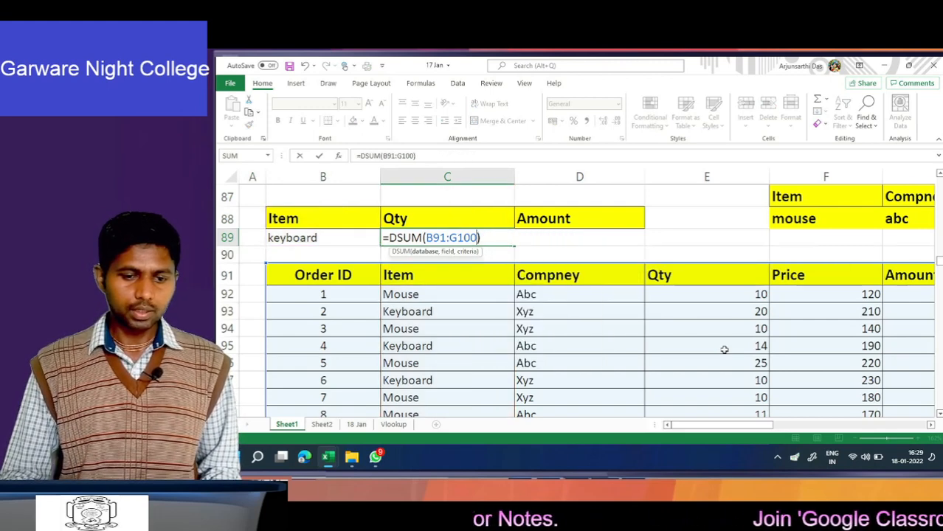
{"action": "key", "text": "BackSpace"}
{"action": "key", "text": "BackSpace"}
{"action": "key", "text": "BackSpace"}
{"action": "key", "text": "BackSpace"}
{"action": "key", "text": "BackSpace"}
{"action": "key", "text": "BackSpace"}
{"action": "key", "text": "BackSpace"}
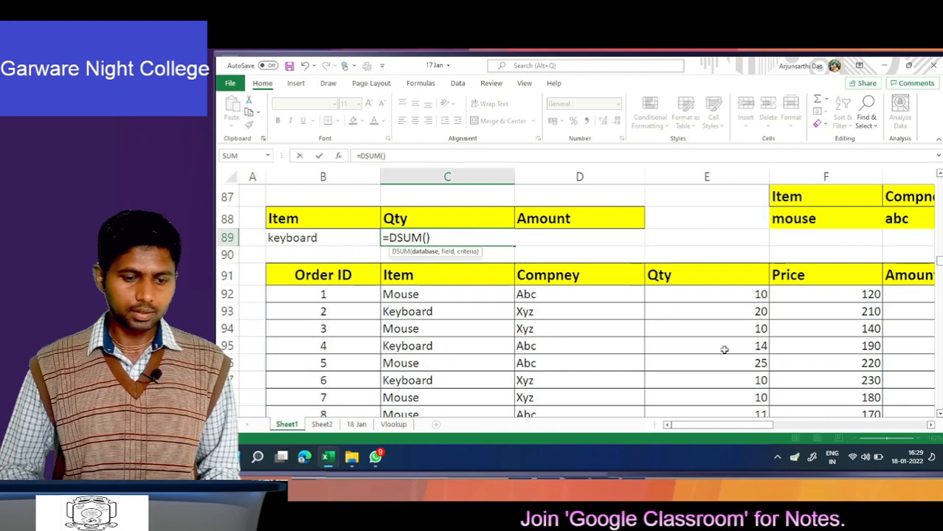
Set the DSUM database argument to the order table from Item through Amount including headers, C91:G100.
{"action": "left_click_drag", "start_coordinate": [417, 275], "coordinate": [443, 412]}
{"action": "key", "text": "shift+Right"}
{"action": "key", "text": "shift+Right"}
{"action": "key", "text": "shift+Right"}
{"action": "key", "text": "shift+Right"}
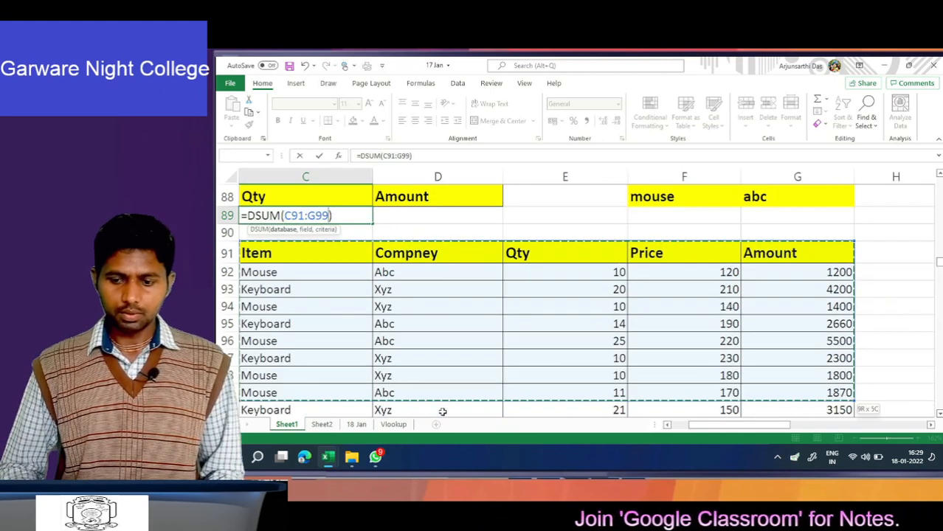
{"action": "key", "text": "shift+Down"}
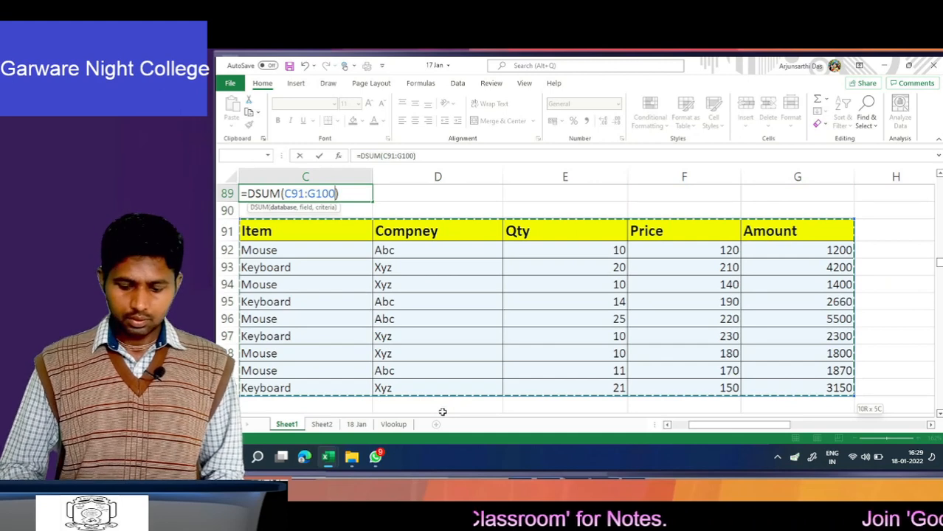
{"action": "type", "text": ","}
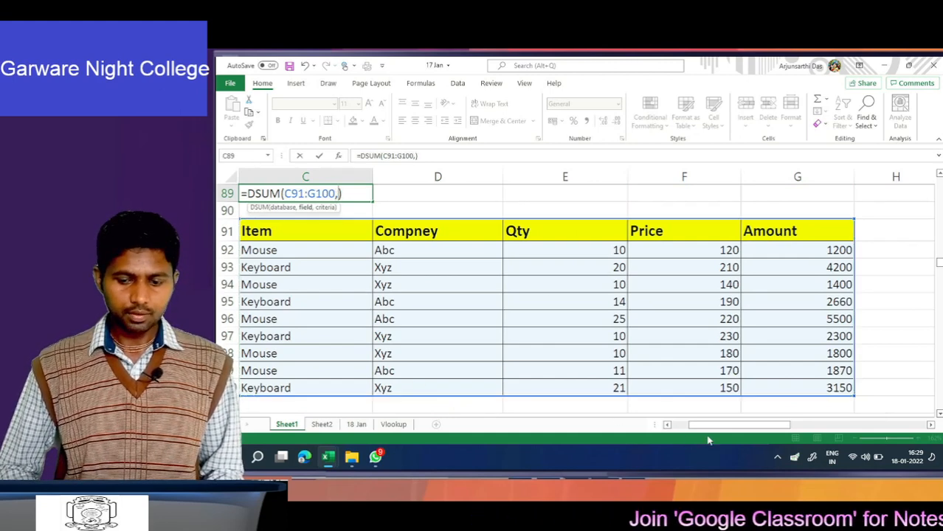
Complete the DSUM formula with the keyboard cell B89 as field and the Item header C91 as criteria.
{"action": "left_click_drag", "start_coordinate": [710, 426], "coordinate": [694, 426]}
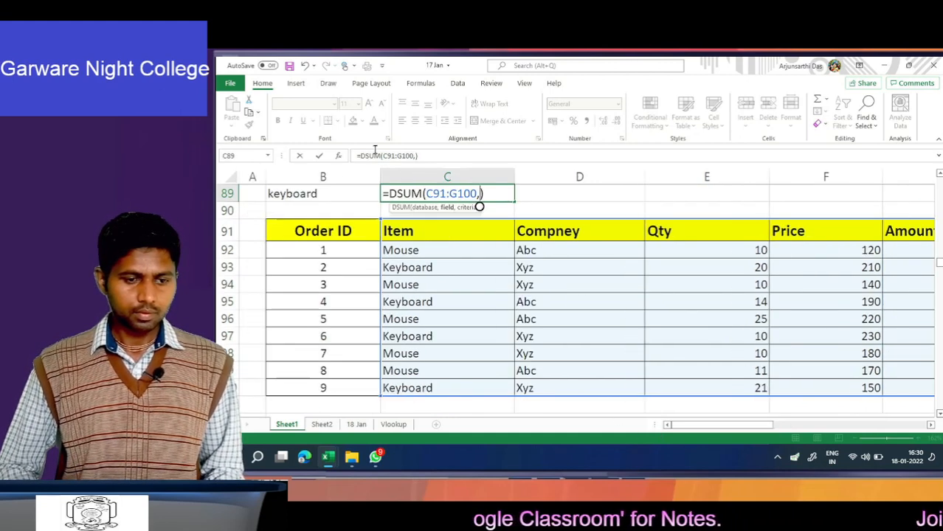
{"action": "left_click", "coordinate": [333, 193]}
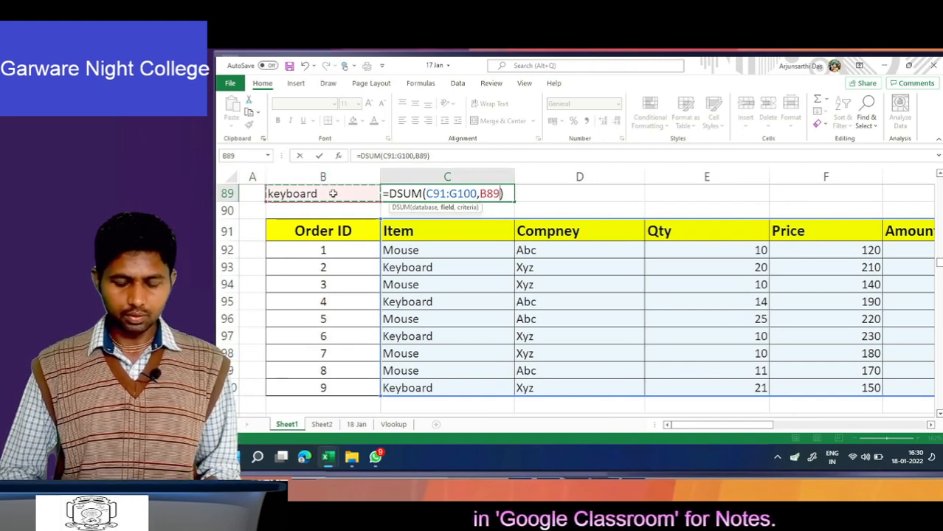
{"action": "type", "text": ","}
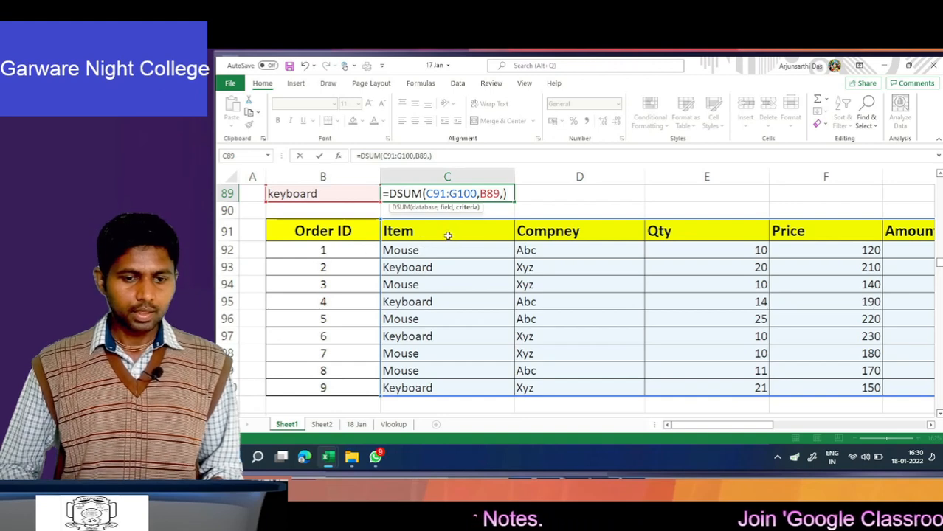
{"action": "mouse_move", "coordinate": [450, 233]}
{"action": "left_mouse_down"}
{"action": "mouse_move", "coordinate": [449, 310]}
{"action": "mouse_move", "coordinate": [463, 232]}
{"action": "mouse_move", "coordinate": [447, 353]}
{"action": "mouse_move", "coordinate": [451, 237]}
{"action": "left_mouse_up"}
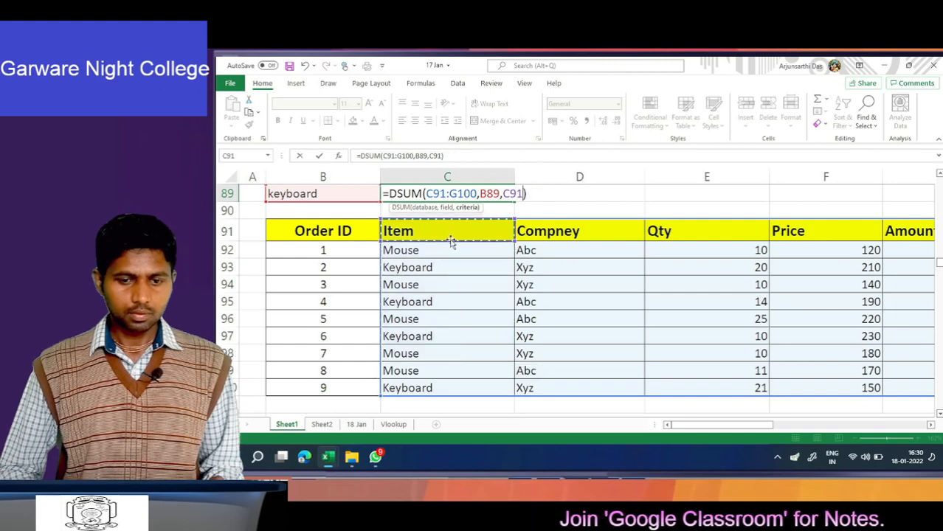
{"action": "key", "text": "ctrl+Return"}
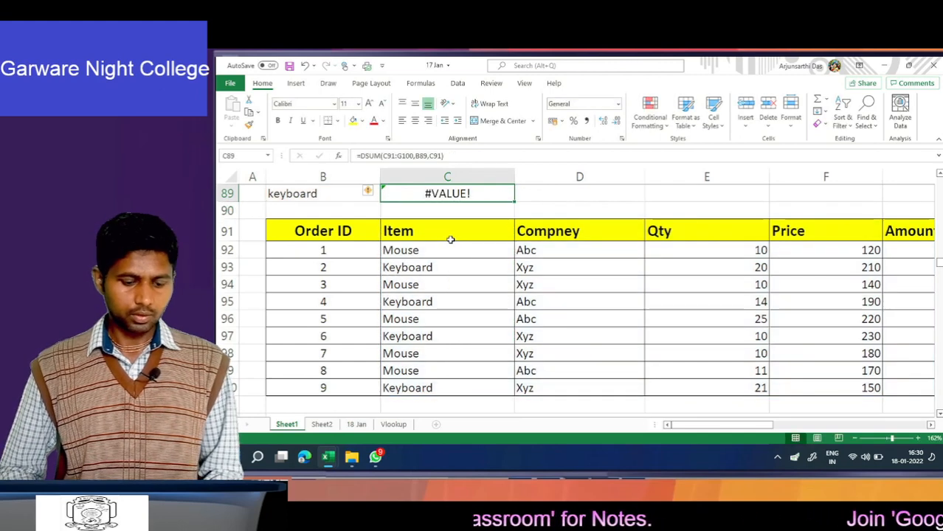
{"action": "key", "text": "F2"}
{"action": "key", "text": "Left"}
{"action": "key", "text": "Left"}
{"action": "key", "text": "Left"}
{"action": "key", "text": "Left"}
{"action": "key", "text": "Left"}
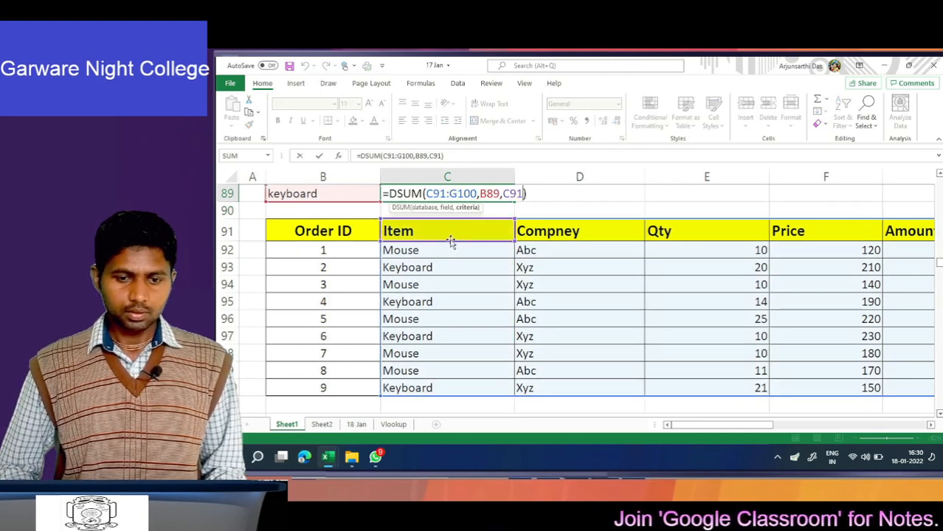
{"action": "key", "text": "BackSpace"}
{"action": "key", "text": "BackSpace"}
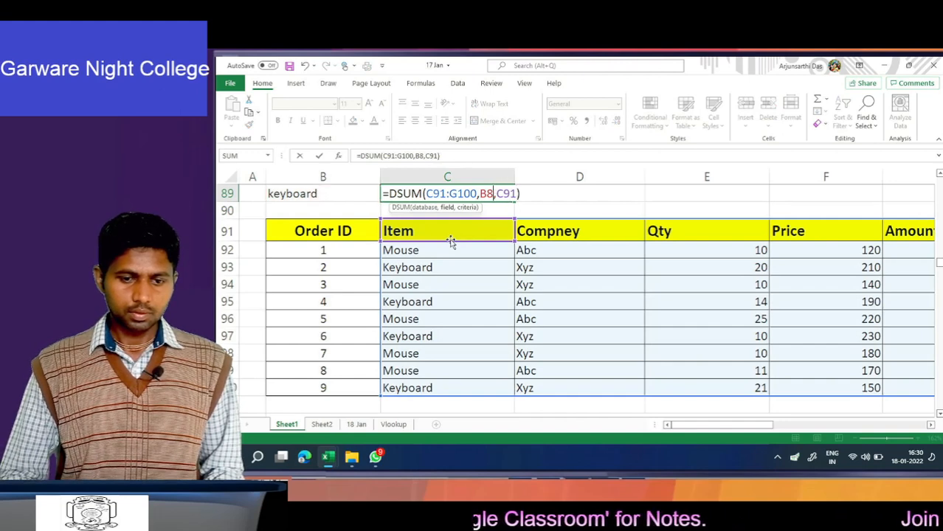
{"action": "key", "text": "Right"}
{"action": "key", "text": "Right"}
{"action": "key", "text": "Right"}
{"action": "key", "text": "Return"}
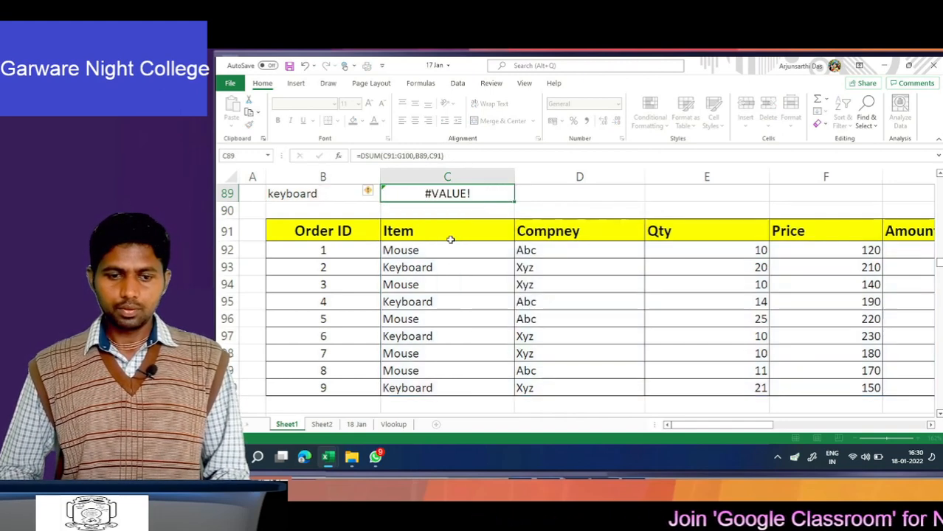
Examine the keyboard DSUM cell C89 and the neighbouring Item and Compney criteria table in rows 87 to 90.
{"action": "scroll", "coordinate": [448, 238], "scroll_direction": "up", "scroll_amount": 2}
{"action": "key", "text": "Right"}
{"action": "key", "text": "Right"}
{"action": "key", "text": "Right"}
{"action": "key", "text": "Right"}
{"action": "key", "text": "Right"}
{"action": "key", "text": "Right"}
{"action": "key", "text": "Right"}
{"action": "key", "text": "Right"}
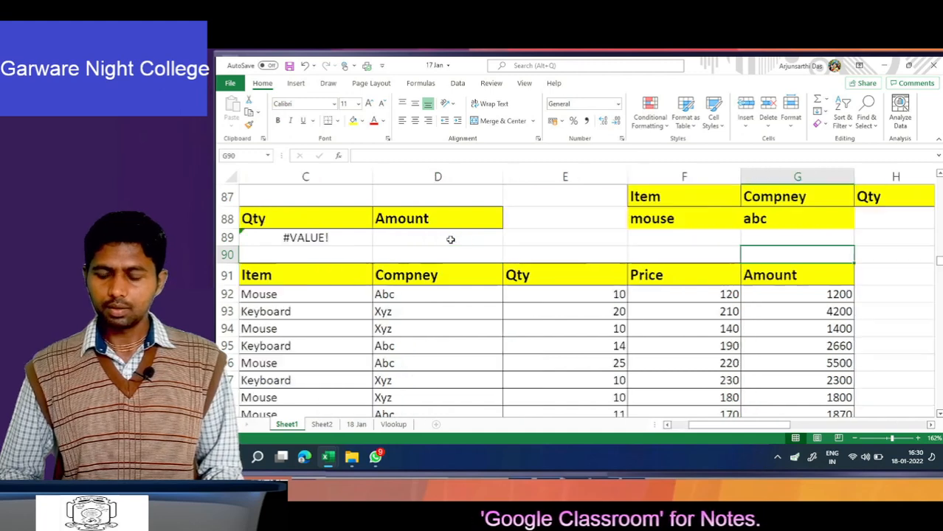
{"action": "key", "text": "Right"}
{"action": "key", "text": "Right"}
{"action": "key", "text": "Right"}
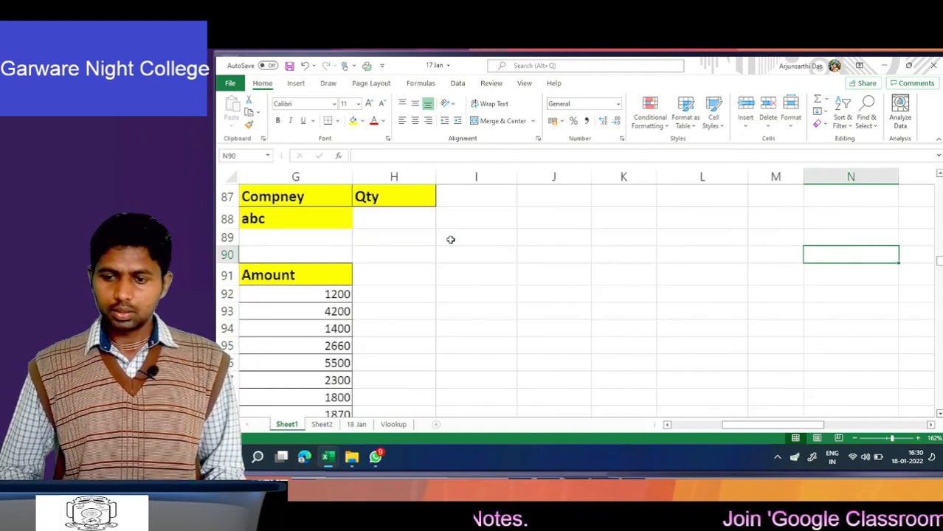
{"action": "key", "text": "ctrl+Right"}
{"action": "key", "text": "ctrl+Left"}
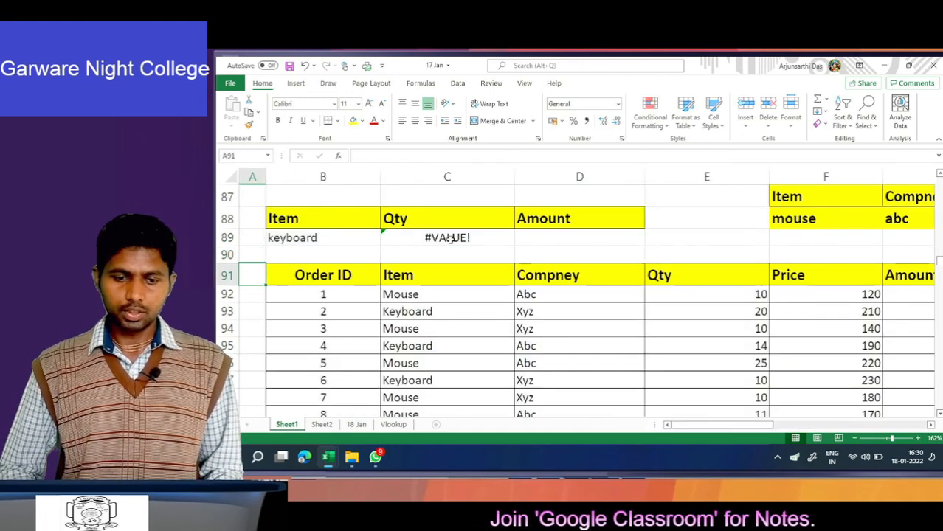
{"action": "key", "text": "Up"}
{"action": "key", "text": "Right"}
{"action": "key", "text": "Right"}
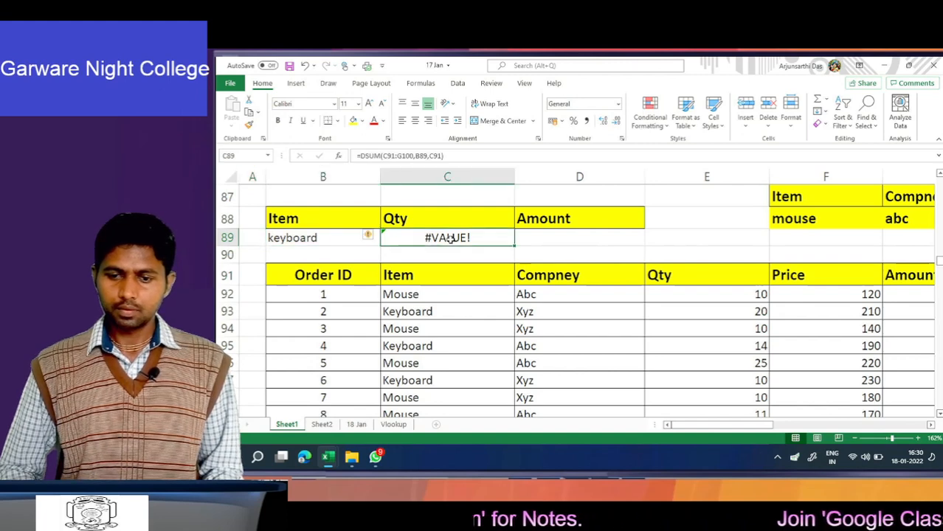
{"action": "key", "text": "ctrl+Right"}
{"action": "key", "text": "ctrl+Left"}
{"action": "key", "text": "Left"}
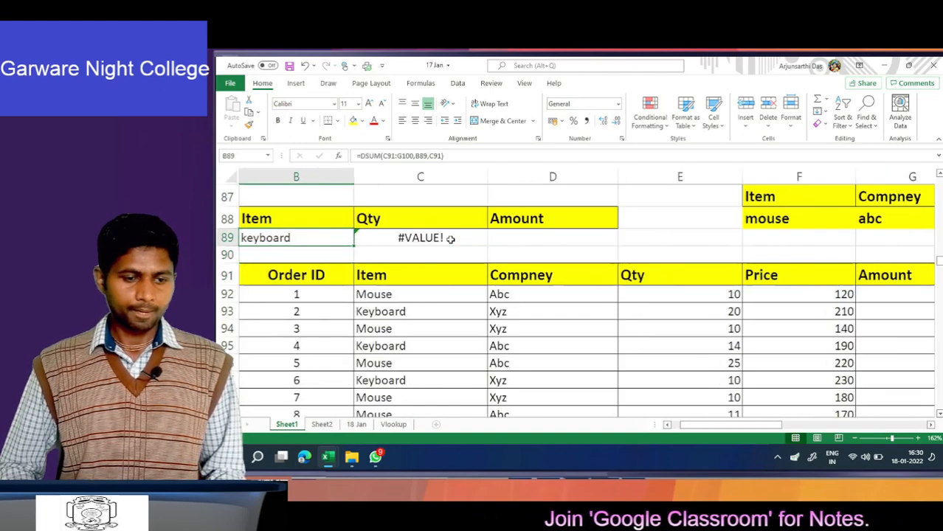
{"action": "key", "text": "Left"}
{"action": "key", "text": "Down"}
{"action": "key", "text": "Down"}
{"action": "key", "text": "Down"}
{"action": "key", "text": "Down"}
{"action": "key", "text": "Down"}
{"action": "key", "text": "Down"}
{"action": "key", "text": "Down"}
{"action": "key", "text": "Down"}
{"action": "key", "text": "Down"}
{"action": "key", "text": "Down"}
{"action": "key", "text": "Down"}
{"action": "key", "text": "Down"}
{"action": "key", "text": "Down"}
{"action": "key", "text": "Down"}
{"action": "key", "text": "Down"}
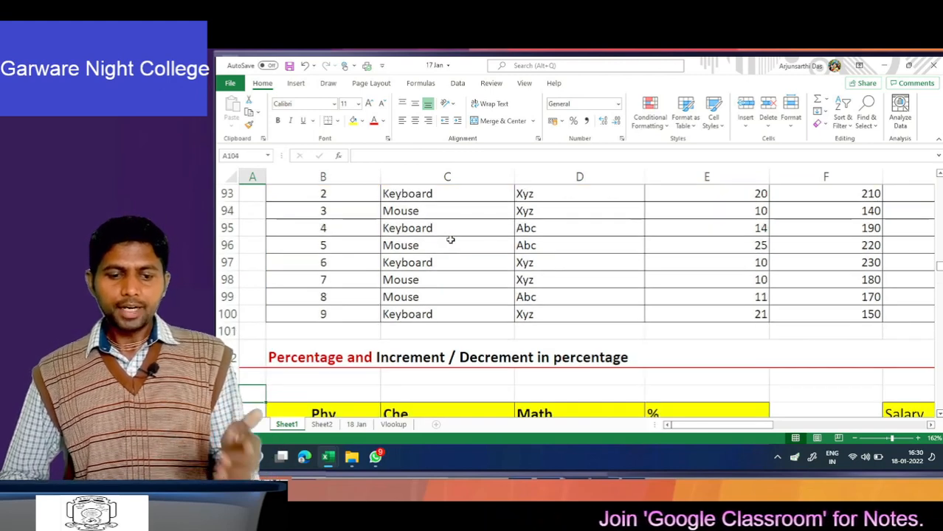
{"action": "key", "text": "Up"}
{"action": "key", "text": "Up"}
{"action": "key", "text": "Up"}
{"action": "key", "text": "Up"}
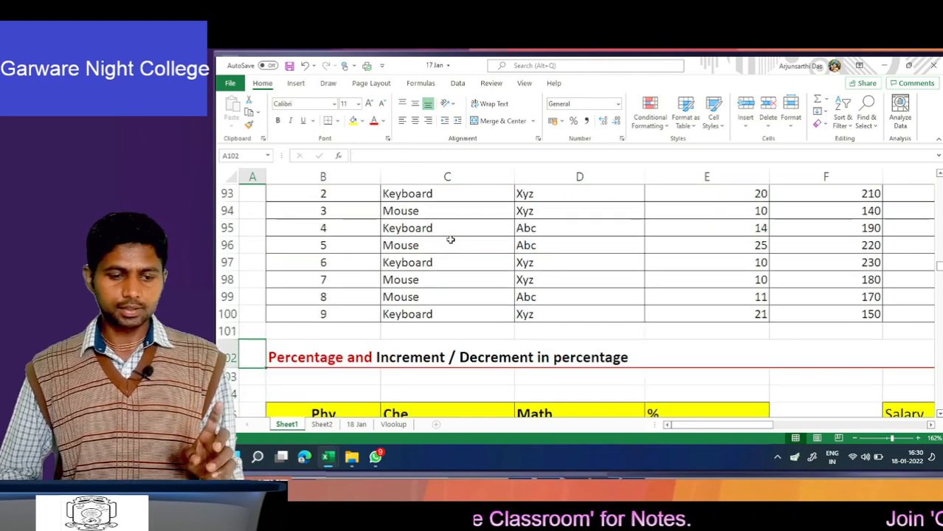
{"action": "key", "text": "Right"}
{"action": "key", "text": "Right"}
{"action": "key", "text": "Up"}
{"action": "key", "text": "Up"}
{"action": "key", "text": "Up"}
{"action": "key", "text": "Up"}
{"action": "key", "text": "Up"}
{"action": "key", "text": "Up"}
{"action": "key", "text": "Up"}
{"action": "key", "text": "Up"}
{"action": "key", "text": "Up"}
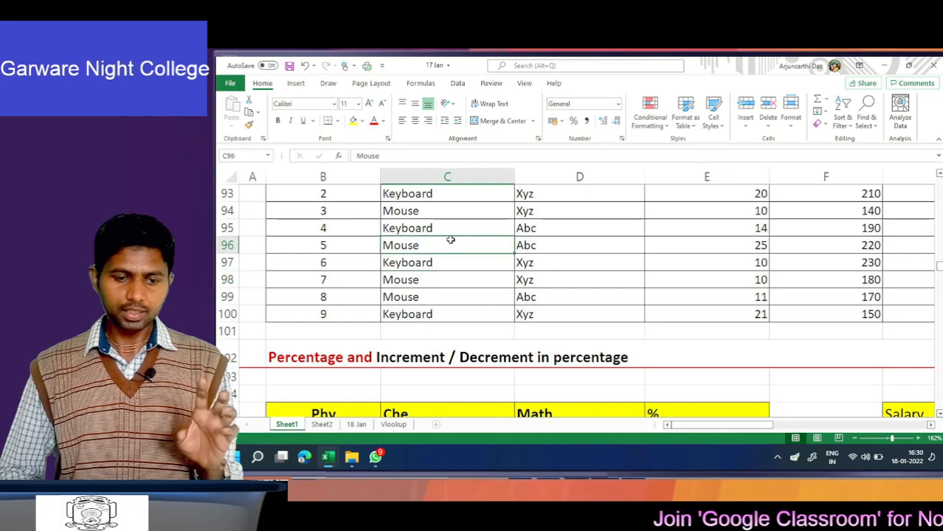
Examine the percentage and increment/decrement section, including the marks table and its % formula in E106.
{"action": "key", "text": "Down"}
{"action": "key", "text": "Down"}
{"action": "key", "text": "Down"}
{"action": "key", "text": "Down"}
{"action": "key", "text": "Down"}
{"action": "key", "text": "Down"}
{"action": "key", "text": "Down"}
{"action": "key", "text": "Down"}
{"action": "key", "text": "Down"}
{"action": "key", "text": "Down"}
{"action": "key", "text": "Down"}
{"action": "key", "text": "Down"}
{"action": "key", "text": "Down"}
{"action": "key", "text": "Down"}
{"action": "key", "text": "Down"}
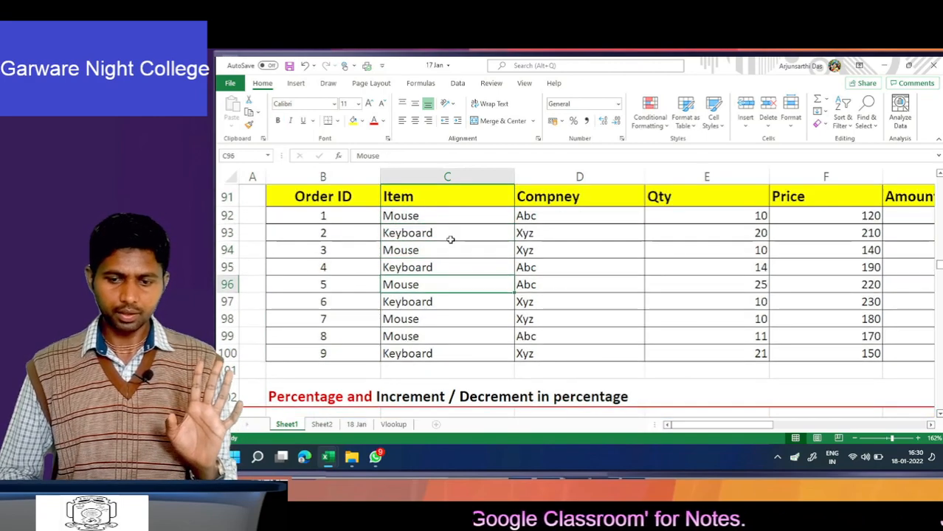
{"action": "key", "text": "Down"}
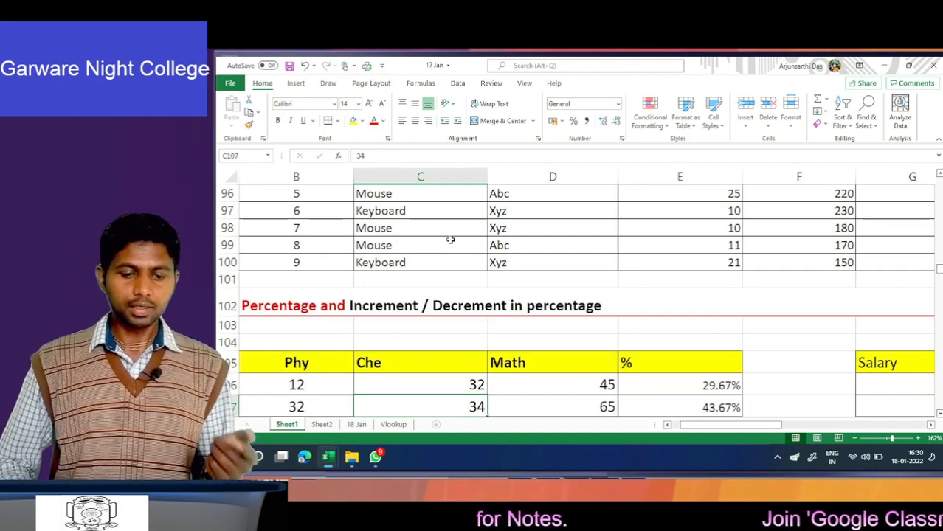
{"action": "key", "text": "Down"}
{"action": "key", "text": "Down"}
{"action": "key", "text": "Down"}
{"action": "key", "text": "Down"}
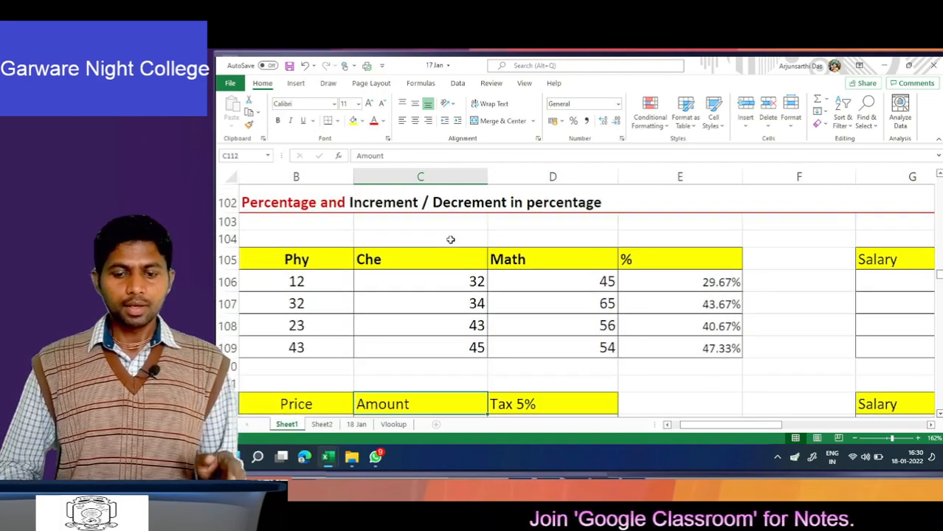
{"action": "key", "text": "Right"}
{"action": "key", "text": "Right"}
{"action": "key", "text": "Right"}
{"action": "key", "text": "Up"}
{"action": "key", "text": "Up"}
{"action": "key", "text": "Up"}
{"action": "key", "text": "Left"}
{"action": "key", "text": "Left"}
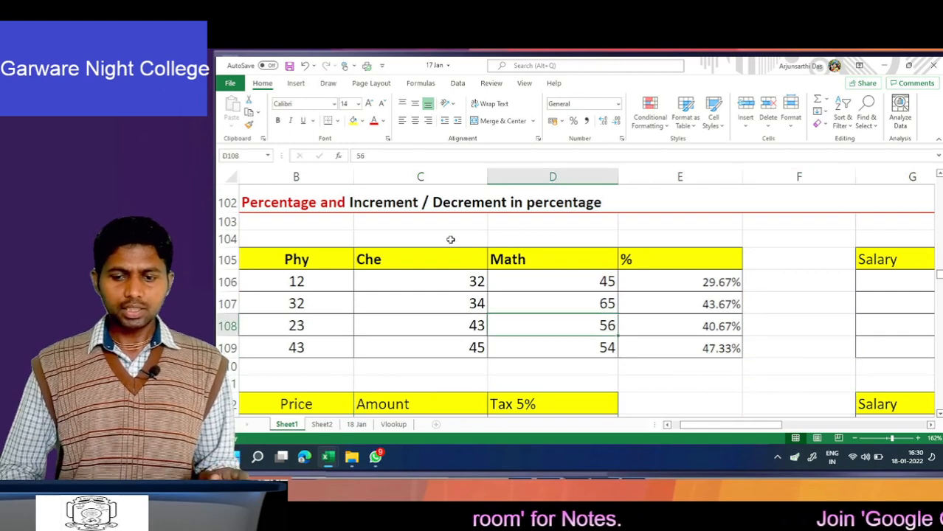
{"action": "key", "text": "Up"}
{"action": "key", "text": "Up"}
{"action": "key", "text": "Right"}
{"action": "key", "text": "Right"}
{"action": "key", "text": "Up"}
{"action": "key", "text": "Left"}
{"action": "key", "text": "Down"}
{"action": "key", "text": "Down"}
{"action": "key", "text": "Down"}
{"action": "key", "text": "Down"}
{"action": "key", "text": "Down"}
{"action": "key", "text": "Down"}
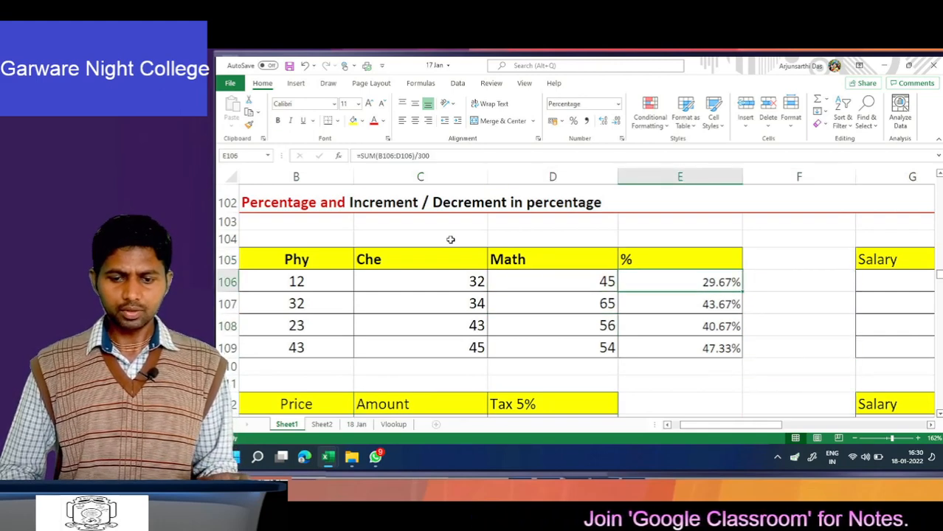
Calculate the 5% tax on the first amount in D113 with the formula =C113*5%.
{"action": "key", "text": "Down"}
{"action": "key", "text": "Down"}
{"action": "key", "text": "Down"}
{"action": "key", "text": "Down"}
{"action": "key", "text": "Down"}
{"action": "key", "text": "Down"}
{"action": "key", "text": "Left"}
{"action": "key", "text": "Up"}
{"action": "key", "text": "Up"}
{"action": "key", "text": "Up"}
{"action": "key", "text": "Up"}
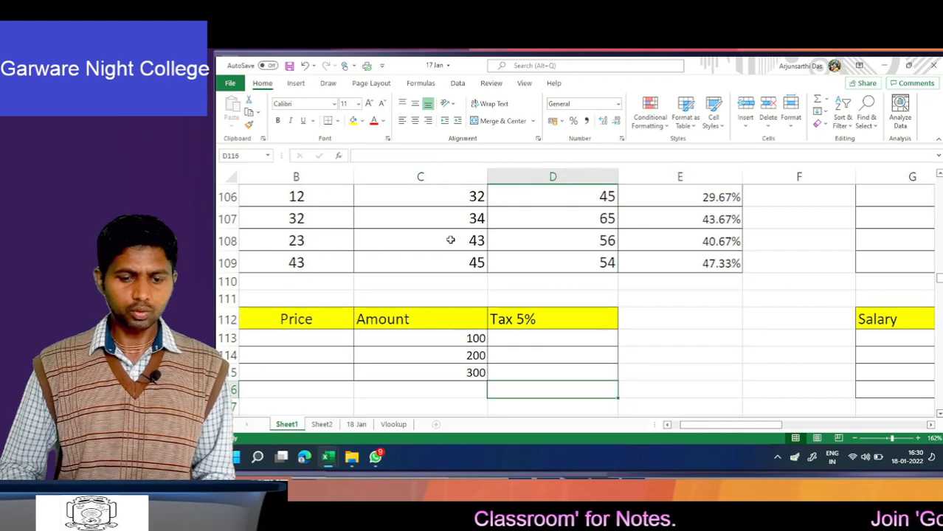
{"action": "key", "text": "Down"}
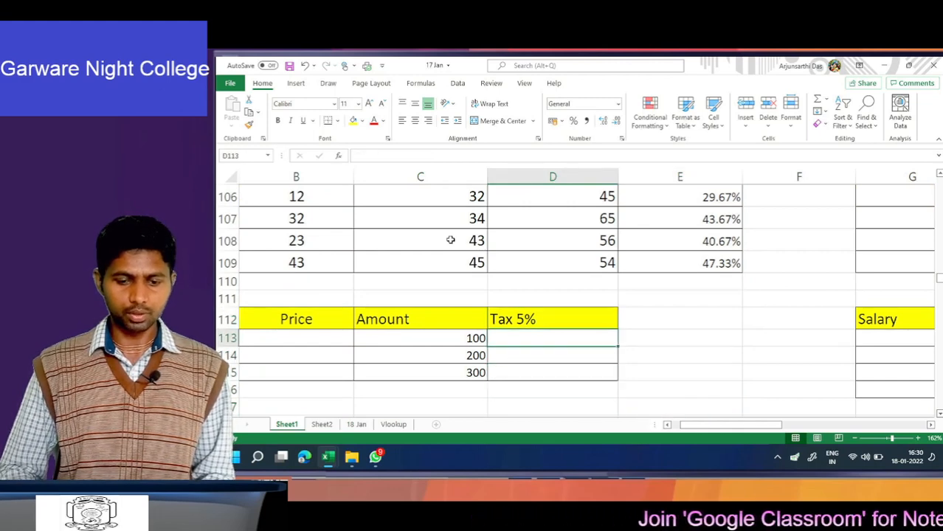
{"action": "type", "text": "="}
{"action": "key", "text": "Left"}
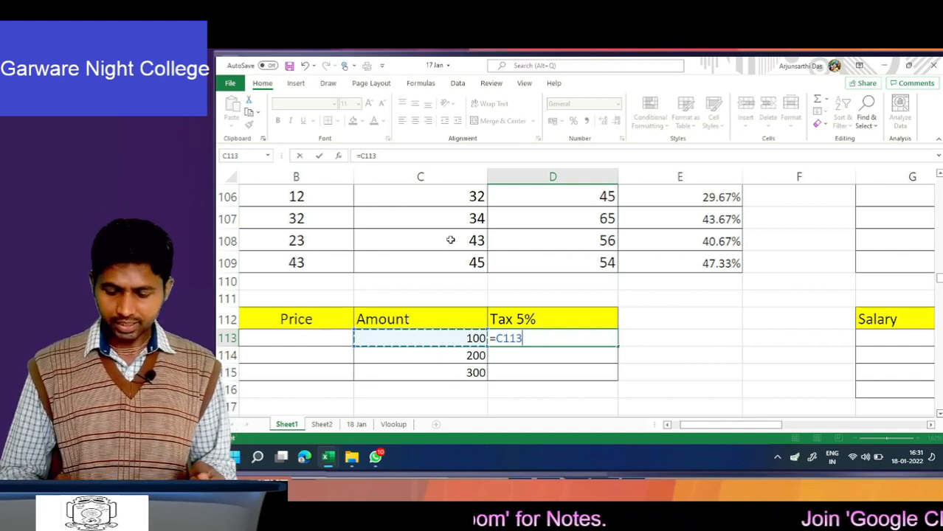
{"action": "type", "text": "*"}
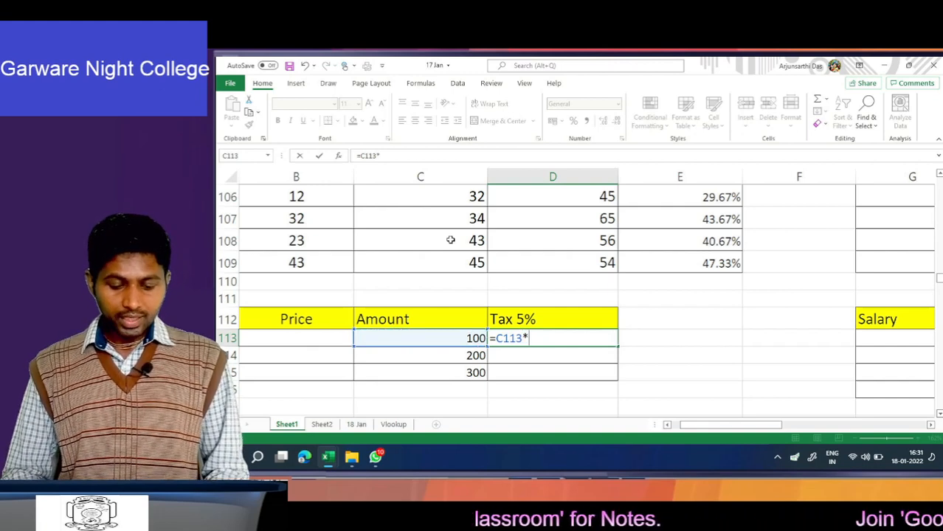
{"action": "type", "text": "5"}
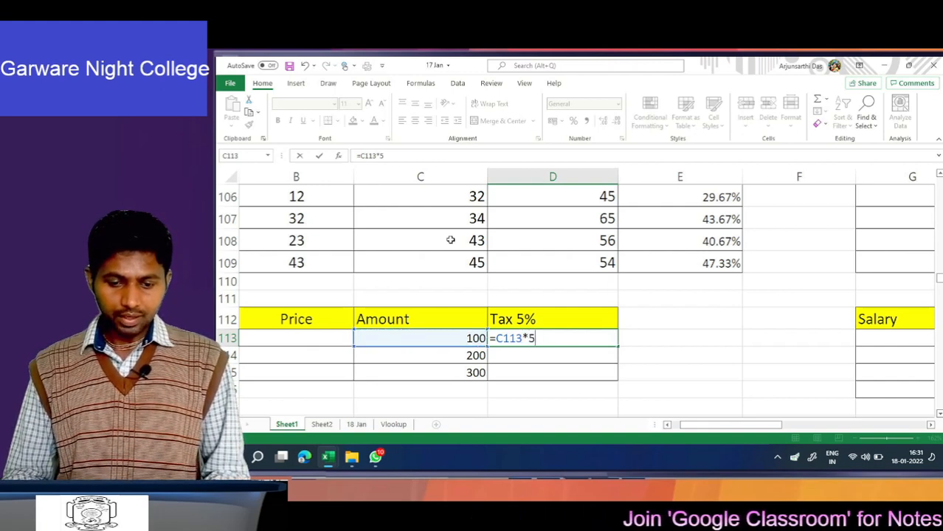
{"action": "type", "text": "%"}
{"action": "key", "text": "Return"}
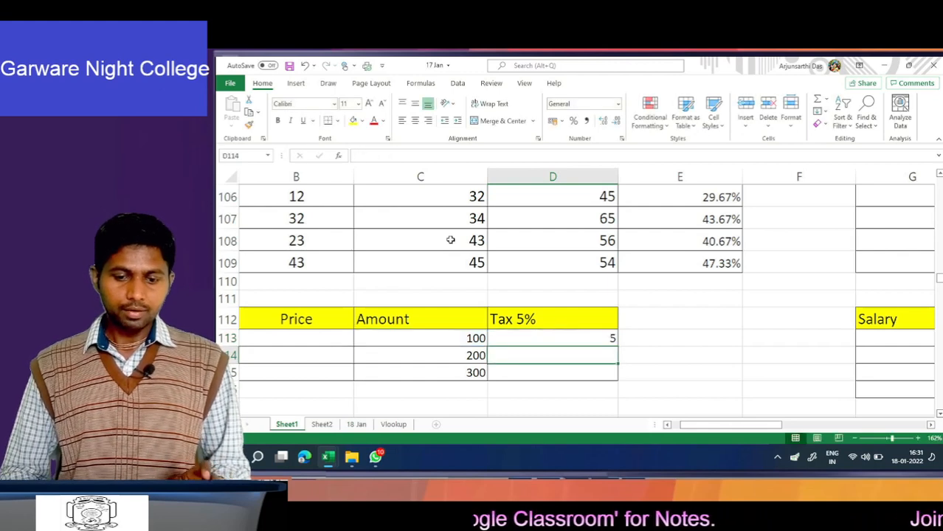
Copy the tax formula from D113 into the remaining Tax 5% cells D114:D115.
{"action": "key", "text": "Up"}
{"action": "key", "text": "ctrl+c"}
{"action": "key", "text": "Down"}
{"action": "key", "text": "shift+Down"}
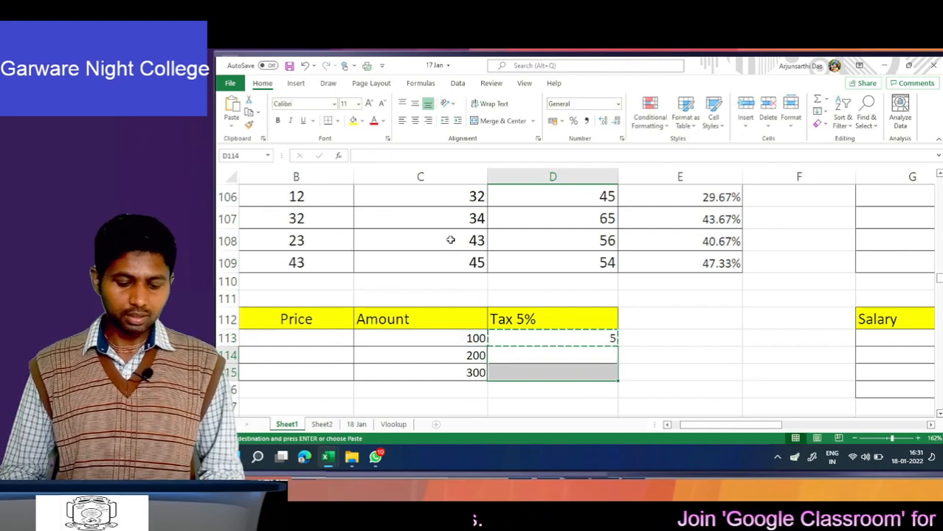
{"action": "key", "text": "ctrl+v"}
Calculate the first salary increased by 10% in H106 with the formula =G106+G106*10%.
{"action": "key", "text": "Up"}
{"action": "key", "text": "Up"}
{"action": "key", "text": "Up"}
{"action": "key", "text": "Up"}
{"action": "key", "text": "Up"}
{"action": "key", "text": "Up"}
{"action": "key", "text": "Up"}
{"action": "key", "text": "Up"}
{"action": "key", "text": "Up"}
{"action": "key", "text": "Up"}
{"action": "key", "text": "Up"}
{"action": "key", "text": "Up"}
{"action": "key", "text": "Up"}
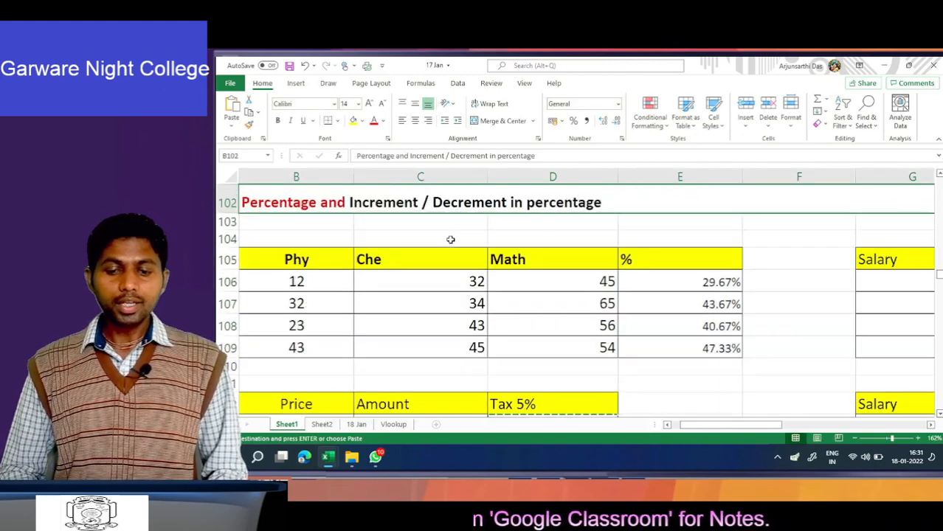
{"action": "key", "text": "Down"}
{"action": "key", "text": "Down"}
{"action": "key", "text": "Down"}
{"action": "key", "text": "Down"}
{"action": "key", "text": "Down"}
{"action": "key", "text": "Right"}
{"action": "key", "text": "Right"}
{"action": "key", "text": "Right"}
{"action": "key", "text": "Right"}
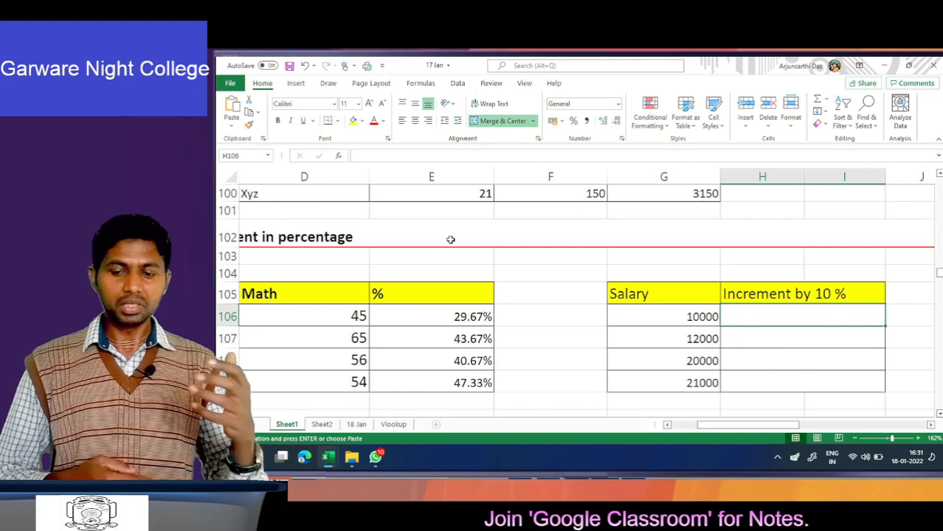
{"action": "type", "text": "="}
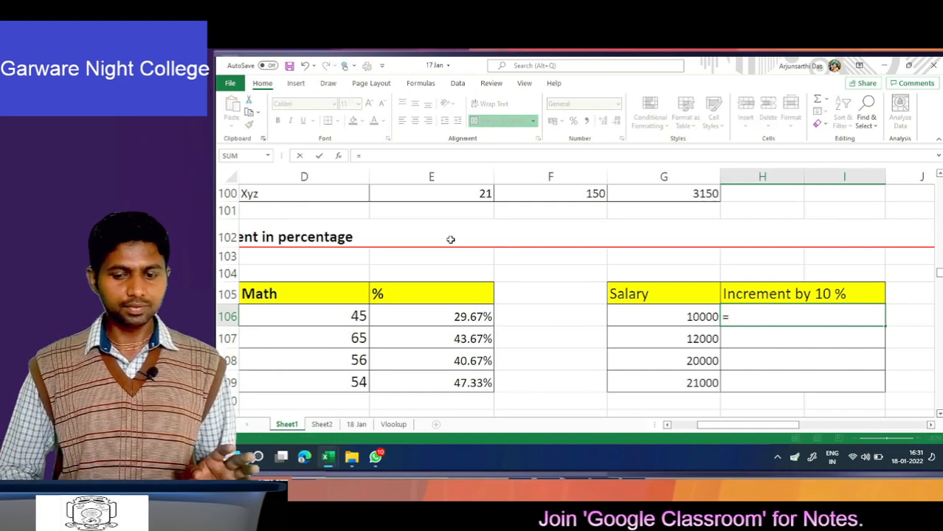
{"action": "key", "text": "Left"}
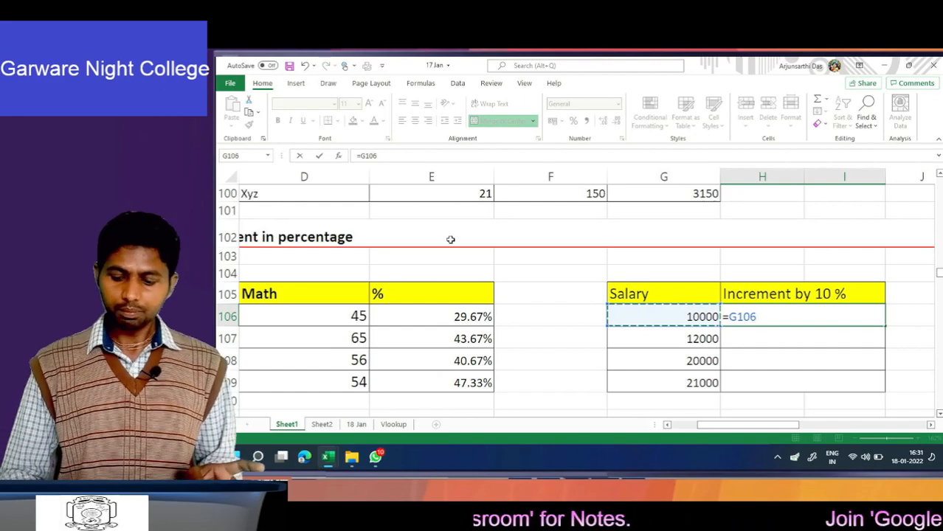
{"action": "type", "text": "+"}
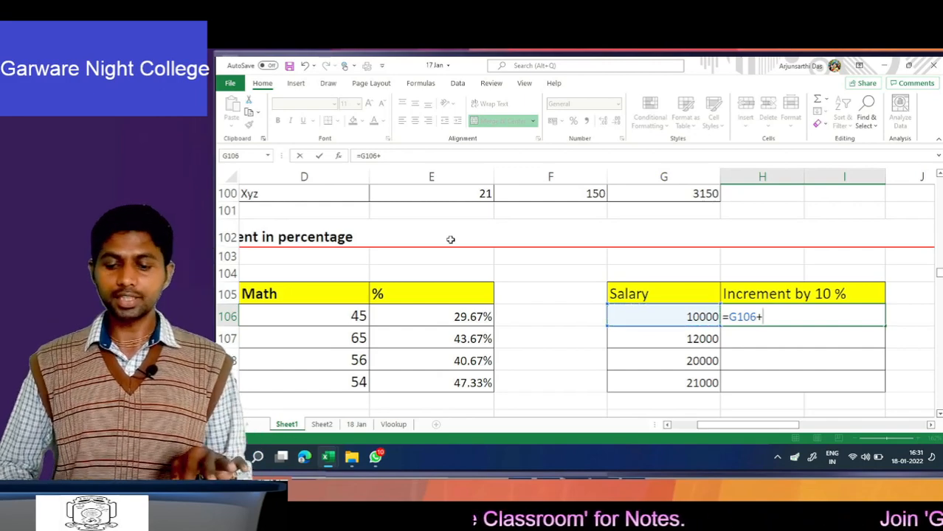
{"action": "key", "text": "Left"}
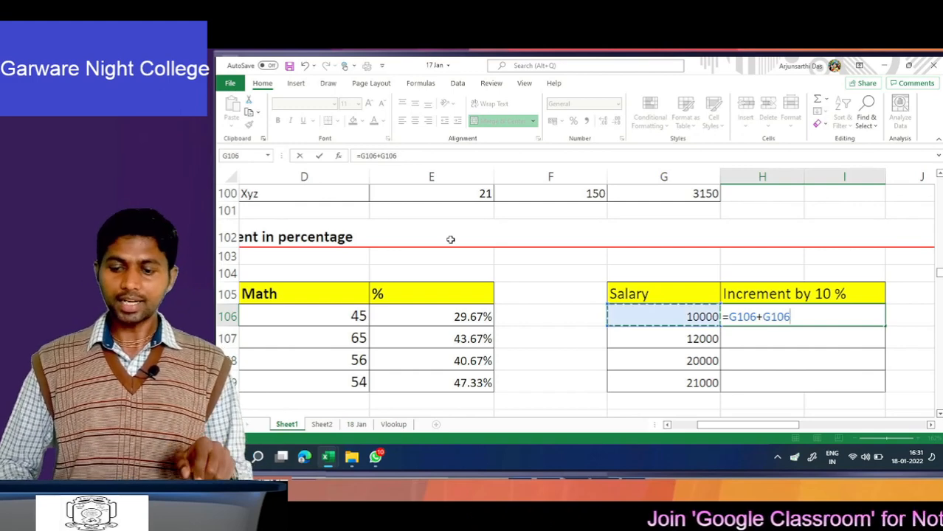
{"action": "type", "text": "*"}
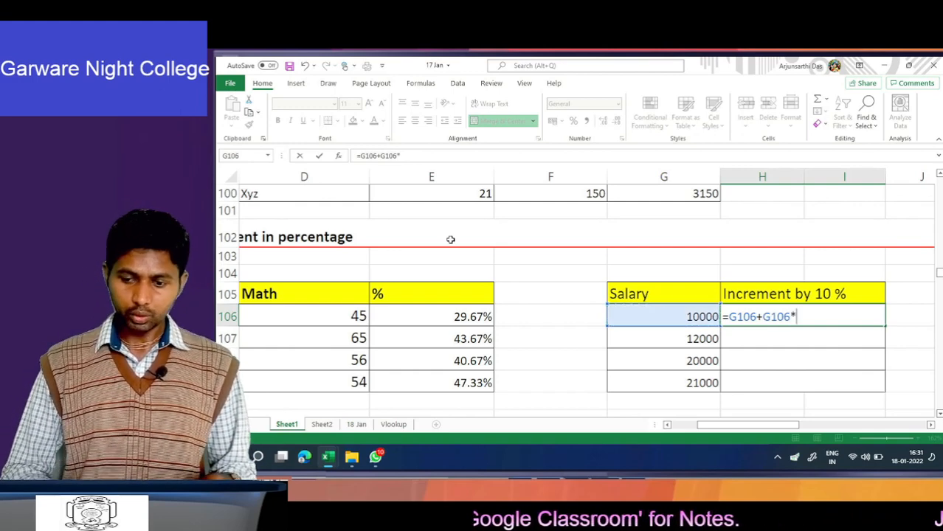
{"action": "type", "text": "10"}
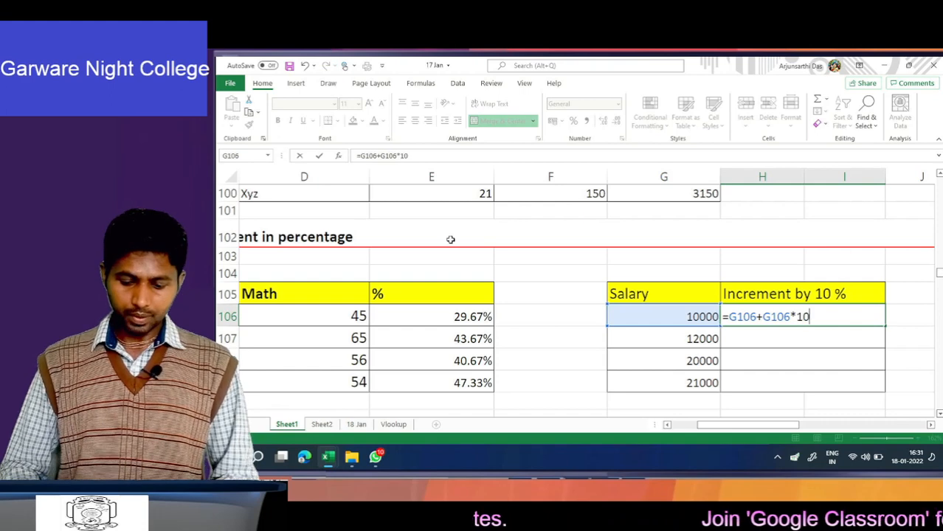
{"action": "type", "text": "%"}
{"action": "key", "text": "ctrl+Return"}
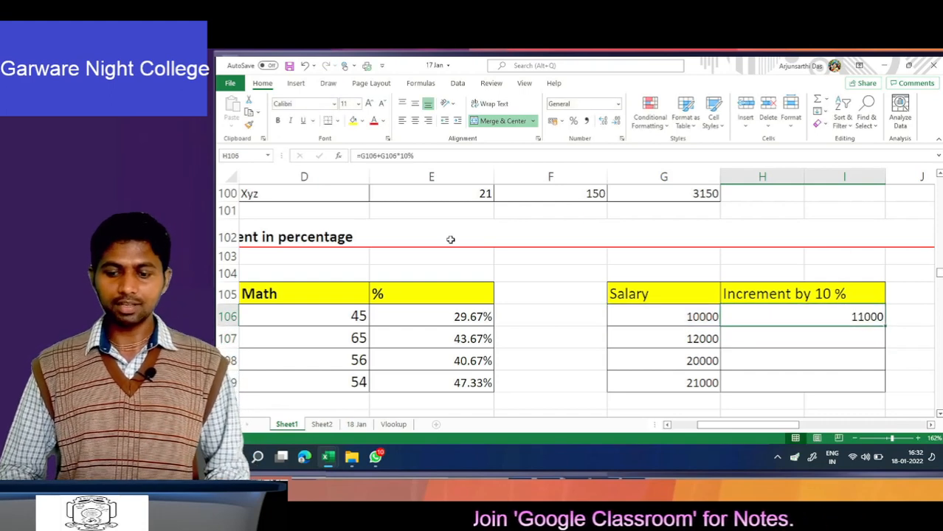
Copy the increment formula from H106 to the remaining salary rows, H107 through H109.
{"action": "key", "text": "ctrl+c"}
{"action": "key", "text": "Down"}
{"action": "key", "text": "shift+Down"}
{"action": "key", "text": "shift+Down"}
{"action": "key", "text": "shift+Down"}
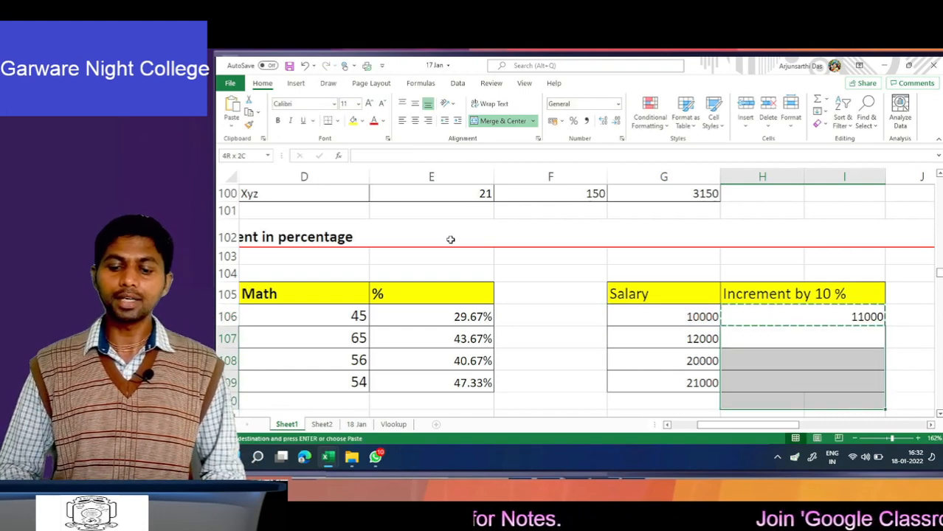
{"action": "key", "text": "shift+Up"}
{"action": "key", "text": "ctrl+v"}
{"action": "key", "text": "Down"}
{"action": "key", "text": "Down"}
{"action": "key", "text": "Down"}
{"action": "key", "text": "Down"}
{"action": "key", "text": "Down"}
{"action": "key", "text": "Down"}
{"action": "key", "text": "Down"}
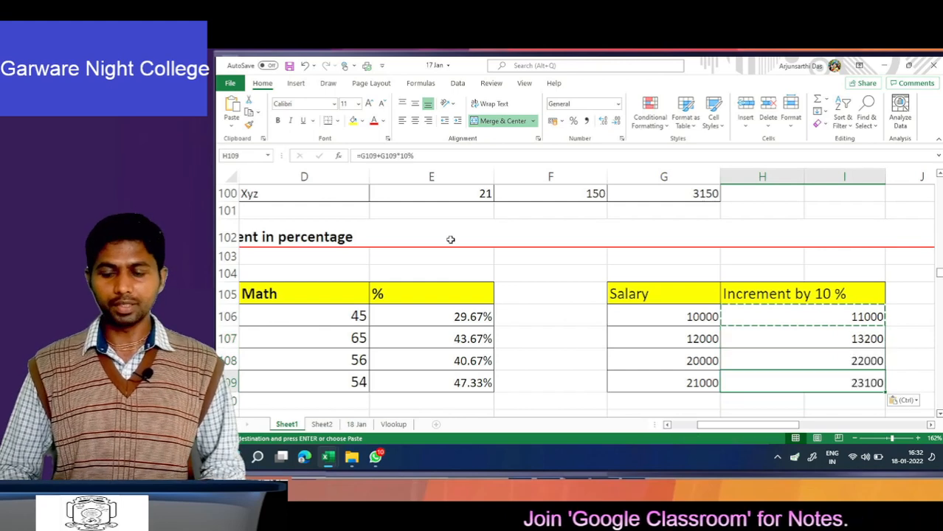
Calculate the first salary decreased by 10% in H113 with the formula =G113-G113*10%.
{"action": "key", "text": "Down"}
{"action": "key", "text": "Up"}
{"action": "key", "text": "Up"}
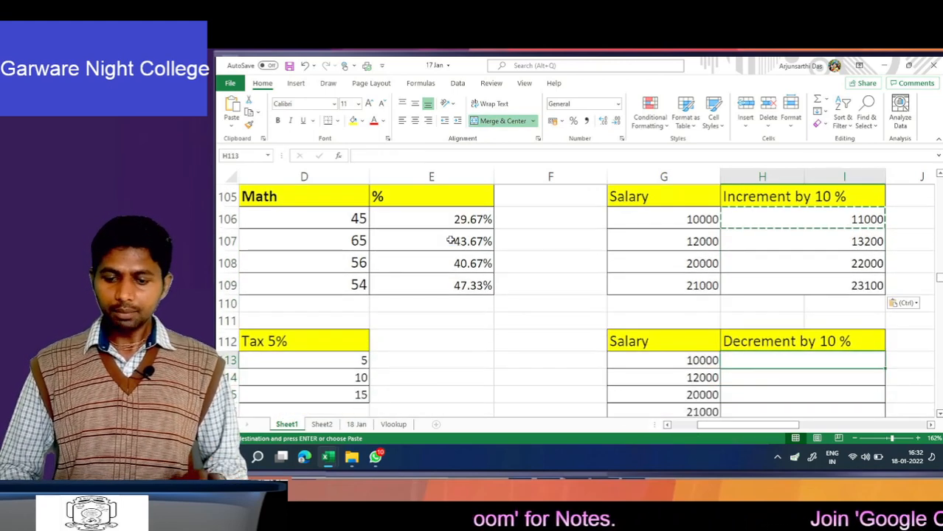
{"action": "type", "text": "="}
{"action": "key", "text": "Left"}
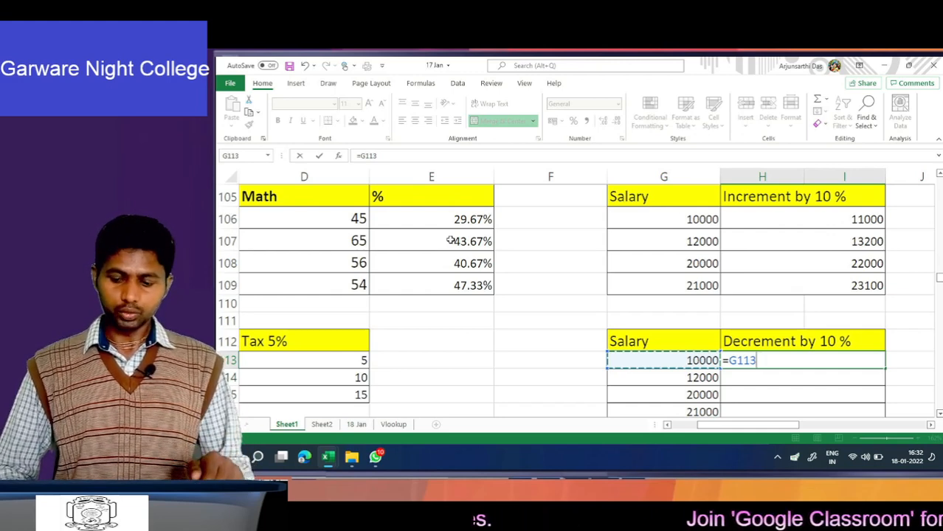
{"action": "type", "text": "-G113"}
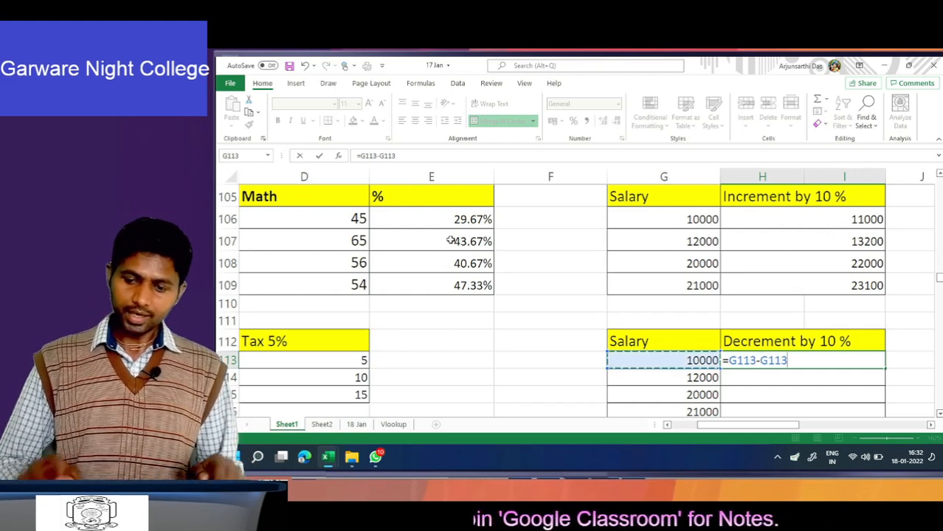
{"action": "type", "text": "*"}
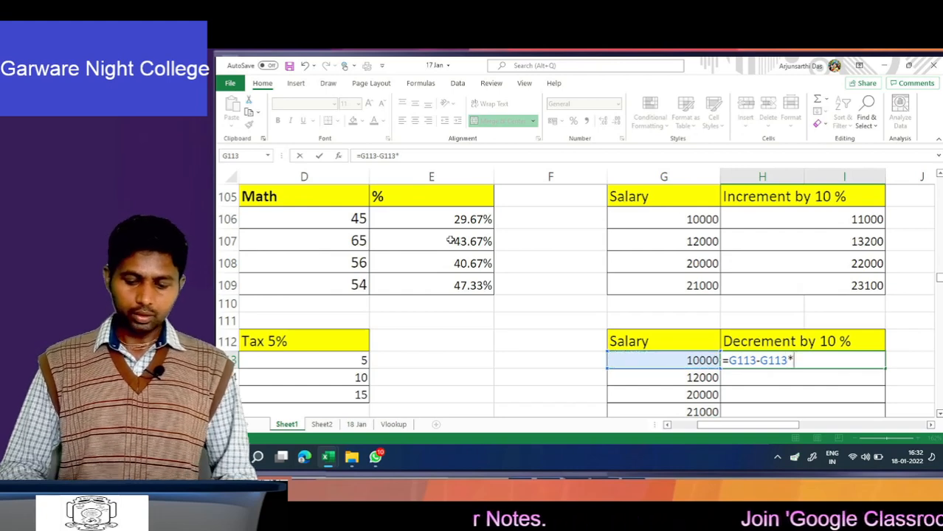
{"action": "type", "text": "10%"}
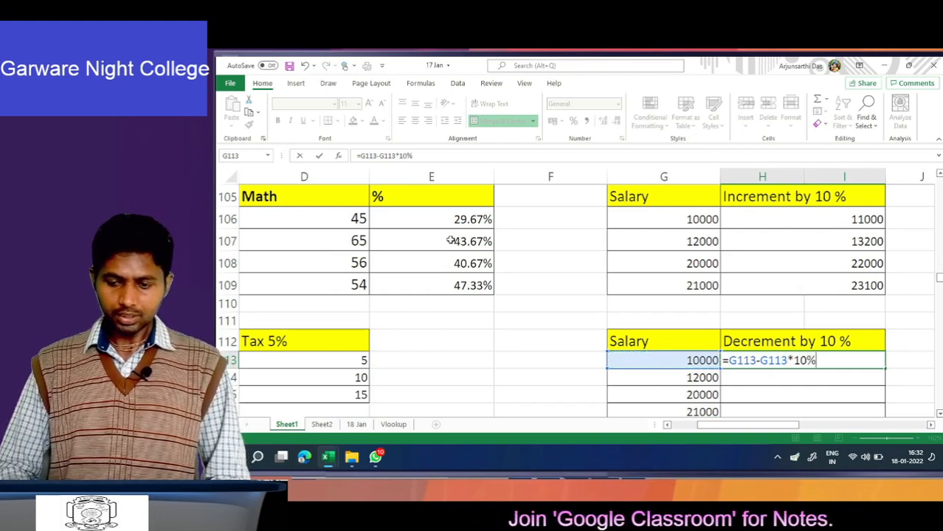
{"action": "key", "text": "ctrl+Return"}
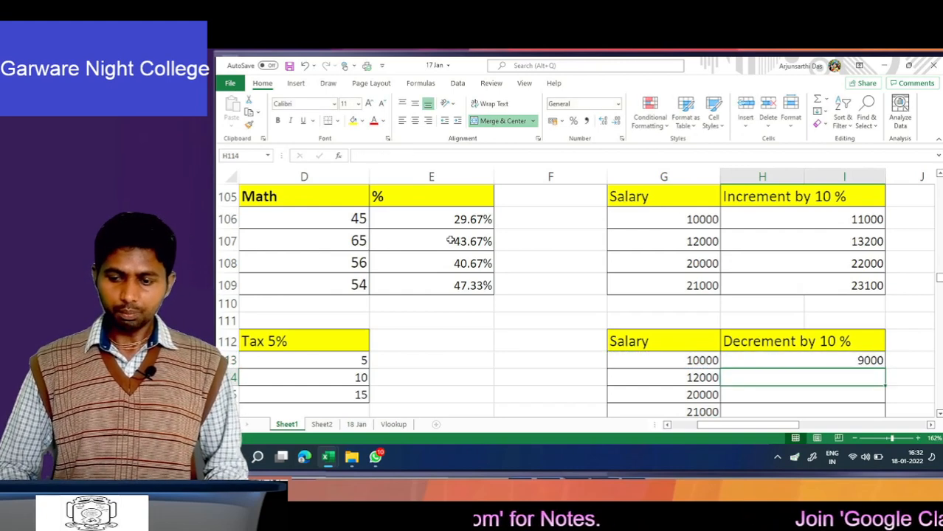
Copy the decrement formula from H113 to the remaining salary rows, H114 through H116.
{"action": "key", "text": "ctrl+c"}
{"action": "key", "text": "Down"}
{"action": "key", "text": "shift+Down"}
{"action": "key", "text": "shift+Down"}
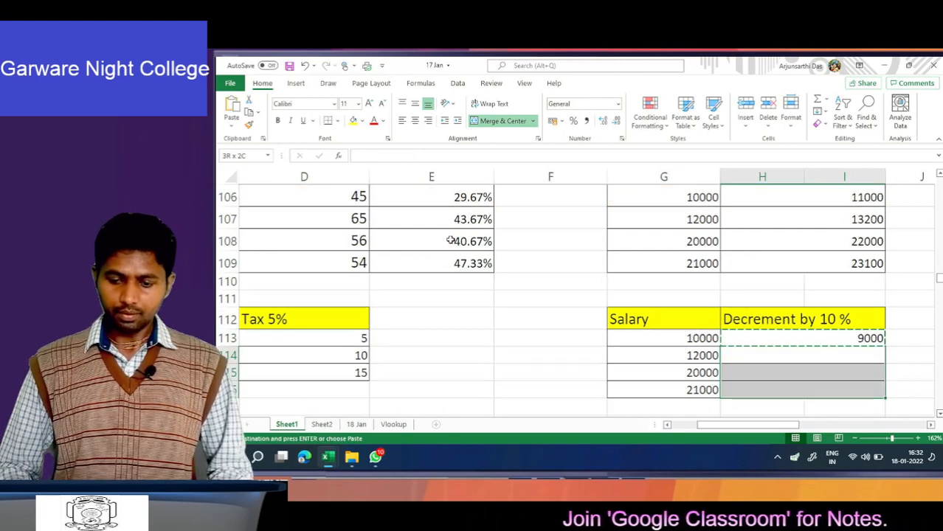
{"action": "key", "text": "ctrl+v"}
{"action": "key", "text": "Up"}
{"action": "key", "text": "Up"}
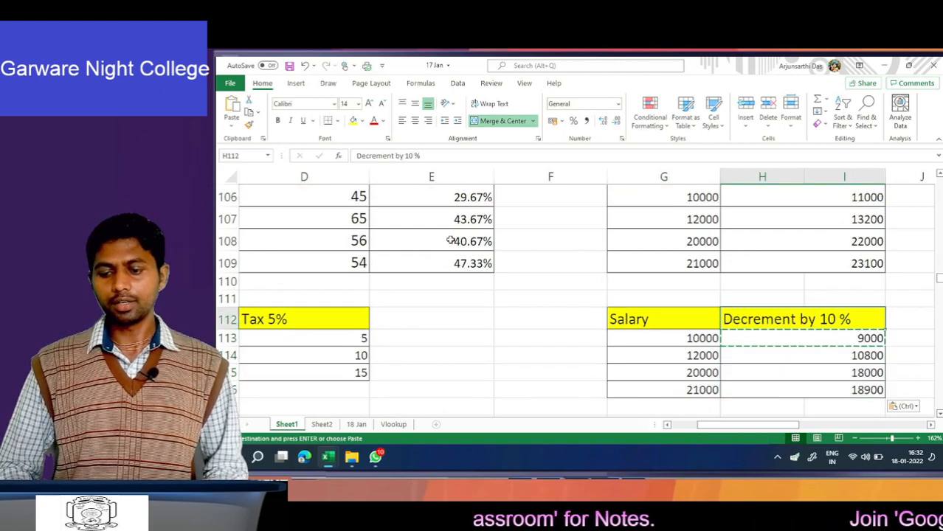
{"action": "key", "text": "Down"}
{"action": "key", "text": "Escape"}
Review the finished Tax 5% table and the subject marks percentage table in rows 103 to 122.
{"action": "key", "text": "Left"}
{"action": "key", "text": "Left"}
{"action": "key", "text": "Left"}
{"action": "key", "text": "Left"}
{"action": "key", "text": "Left"}
{"action": "key", "text": "Left"}
{"action": "key", "text": "Left"}
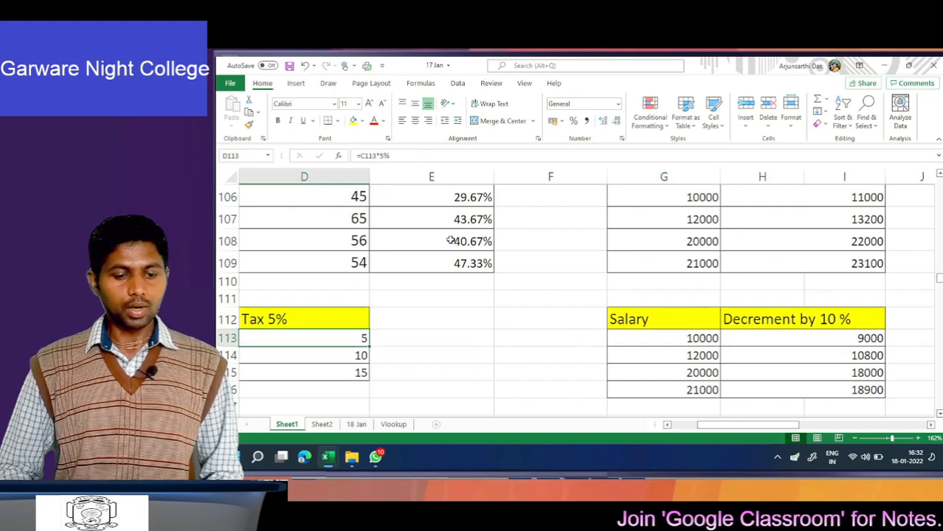
{"action": "key", "text": "Down"}
{"action": "key", "text": "Down"}
{"action": "key", "text": "Down"}
{"action": "key", "text": "Down"}
{"action": "key", "text": "Down"}
{"action": "key", "text": "Down"}
{"action": "key", "text": "Down"}
{"action": "key", "text": "Down"}
{"action": "key", "text": "Down"}
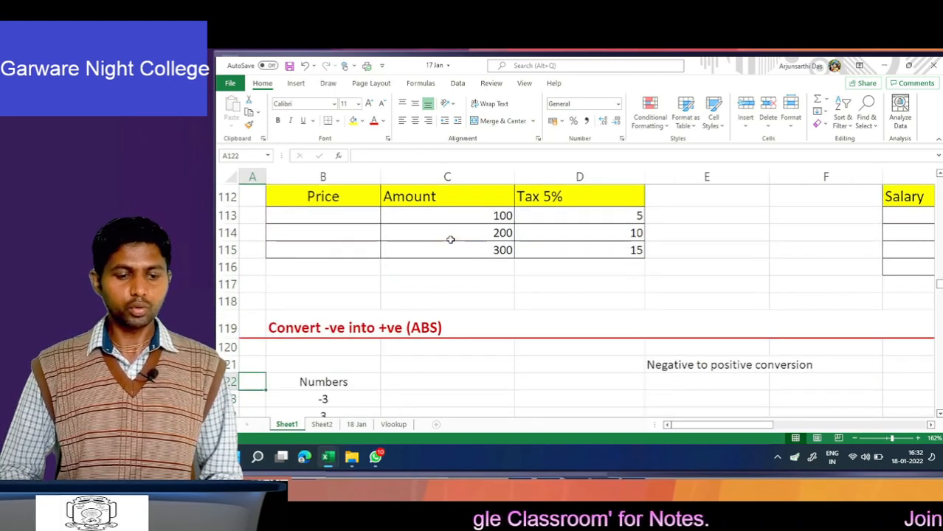
{"action": "key", "text": "Up"}
{"action": "key", "text": "Up"}
{"action": "key", "text": "Up"}
{"action": "key", "text": "Up"}
{"action": "key", "text": "Up"}
{"action": "key", "text": "Up"}
{"action": "key", "text": "Up"}
{"action": "key", "text": "Up"}
{"action": "key", "text": "Up"}
{"action": "key", "text": "Up"}
{"action": "key", "text": "Up"}
{"action": "key", "text": "Up"}
{"action": "key", "text": "Up"}
{"action": "key", "text": "Up"}
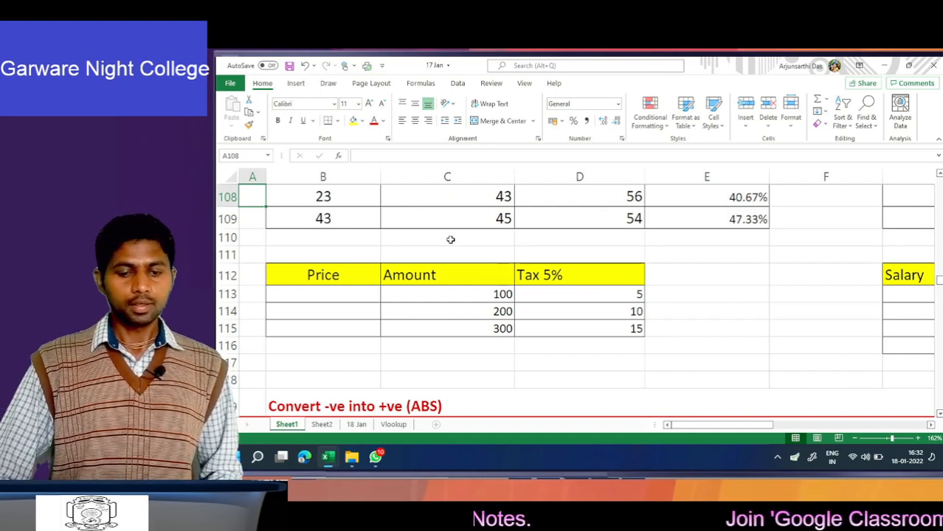
{"action": "key", "text": "Up"}
{"action": "key", "text": "Up"}
{"action": "key", "text": "Up"}
{"action": "key", "text": "Up"}
{"action": "key", "text": "Up"}
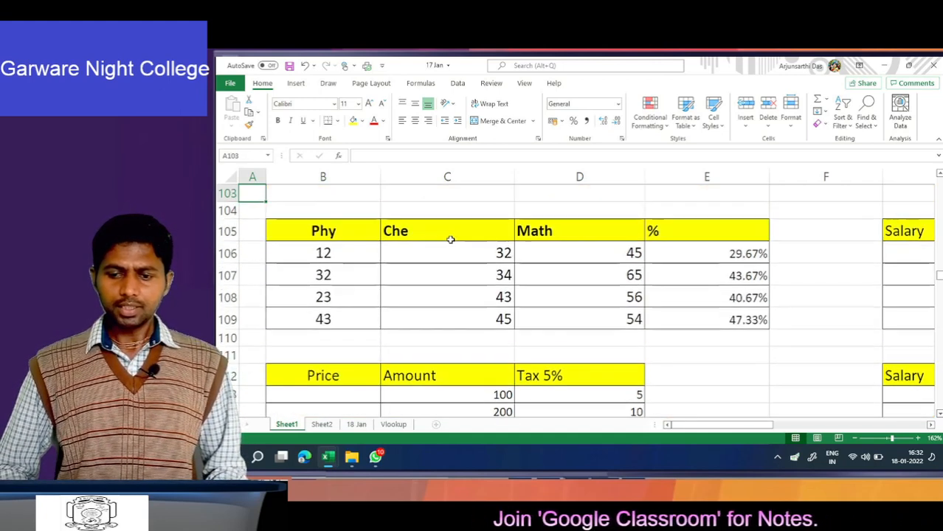
Examine the increment formula in H106, highlighting its G106*10% part and the base salary reference G106.
{"action": "key", "text": "Right"}
{"action": "key", "text": "Right"}
{"action": "key", "text": "Right"}
{"action": "key", "text": "Right"}
{"action": "key", "text": "Right"}
{"action": "key", "text": "Right"}
{"action": "key", "text": "Right"}
{"action": "key", "text": "Right"}
{"action": "key", "text": "Down"}
{"action": "key", "text": "Down"}
{"action": "key", "text": "Down"}
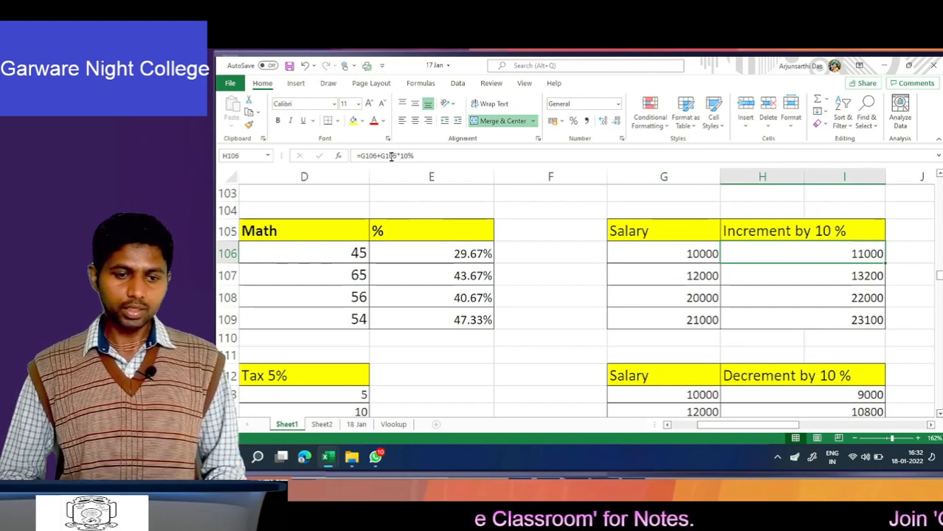
{"action": "left_click_drag", "start_coordinate": [381, 156], "coordinate": [421, 157]}
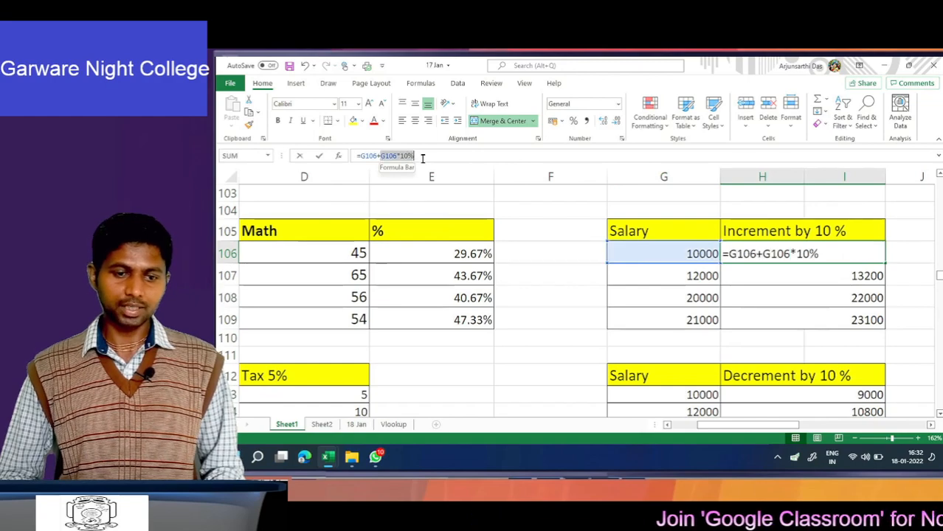
{"action": "double_click", "coordinate": [370, 155]}
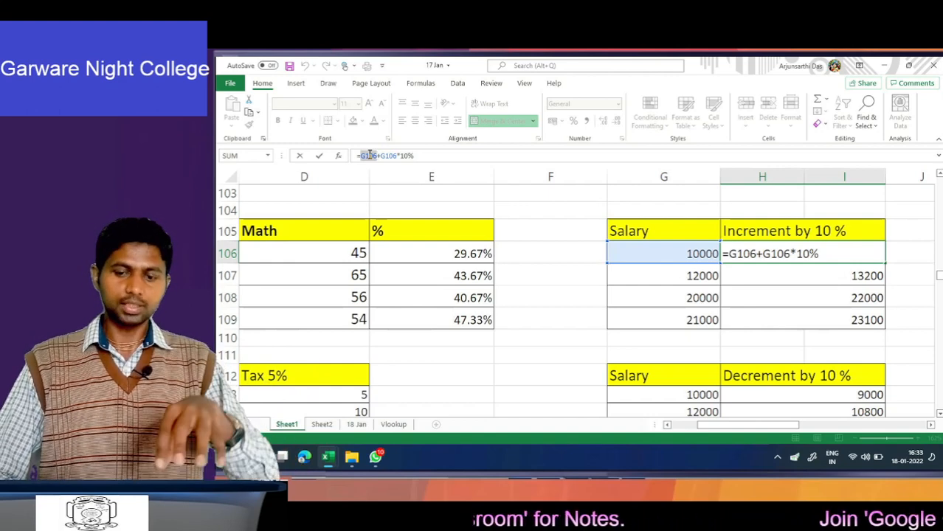
{"action": "key", "text": "Return"}
In the ABS section, convert the first number to positive in C123 with the formula =ABS(B123).
{"action": "key", "text": "Down"}
{"action": "key", "text": "Down"}
{"action": "key", "text": "Down"}
{"action": "key", "text": "Down"}
{"action": "key", "text": "Down"}
{"action": "key", "text": "Down"}
{"action": "key", "text": "Down"}
{"action": "key", "text": "Down"}
{"action": "key", "text": "Down"}
{"action": "key", "text": "Down"}
{"action": "key", "text": "Down"}
{"action": "key", "text": "Down"}
{"action": "key", "text": "Down"}
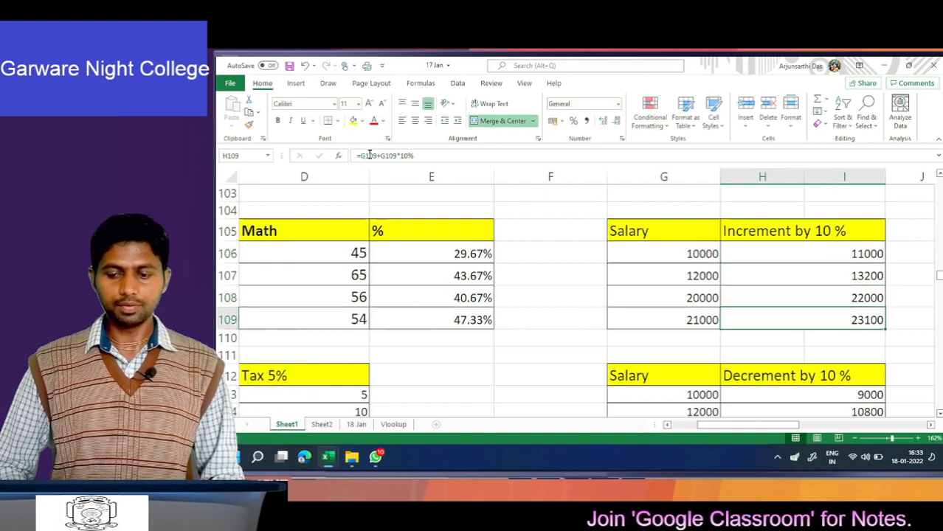
{"action": "key", "text": "Down"}
{"action": "key", "text": "Down"}
{"action": "key", "text": "Down"}
{"action": "key", "text": "Down"}
{"action": "key", "text": "Left"}
{"action": "key", "text": "Left"}
{"action": "key", "text": "Left"}
{"action": "key", "text": "Left"}
{"action": "key", "text": "Left"}
{"action": "key", "text": "Left"}
{"action": "key", "text": "Left"}
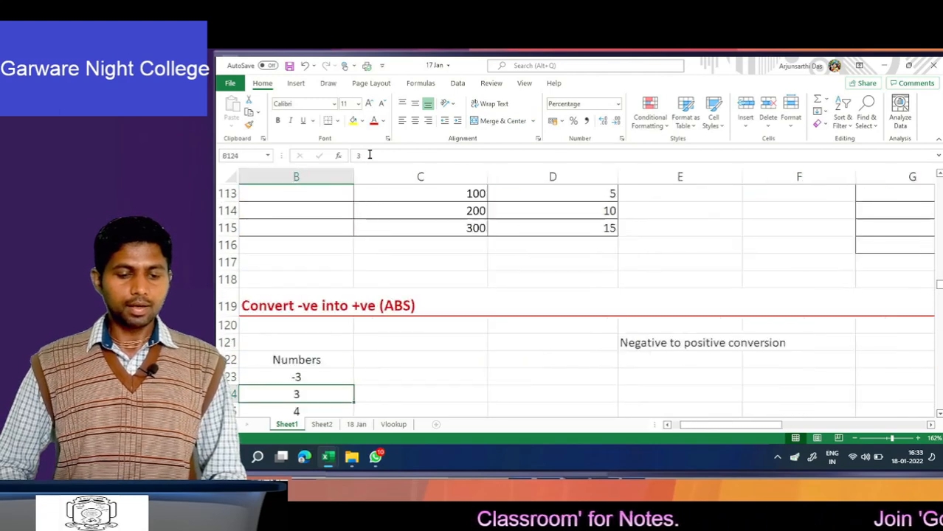
{"action": "key", "text": "Right"}
{"action": "key", "text": "Right"}
{"action": "key", "text": "Up"}
{"action": "key", "text": "Down"}
{"action": "key", "text": "Down"}
{"action": "key", "text": "Down"}
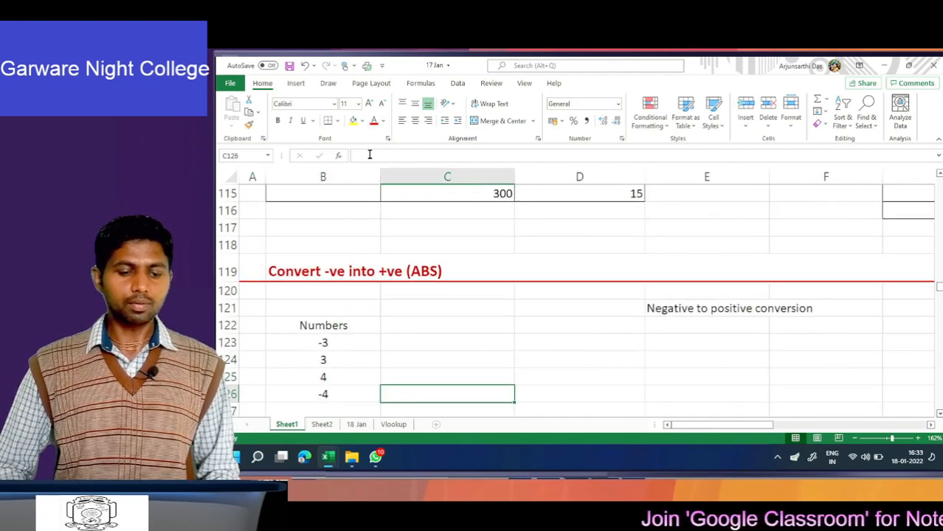
{"action": "key", "text": "Up"}
{"action": "key", "text": "Up"}
{"action": "key", "text": "Up"}
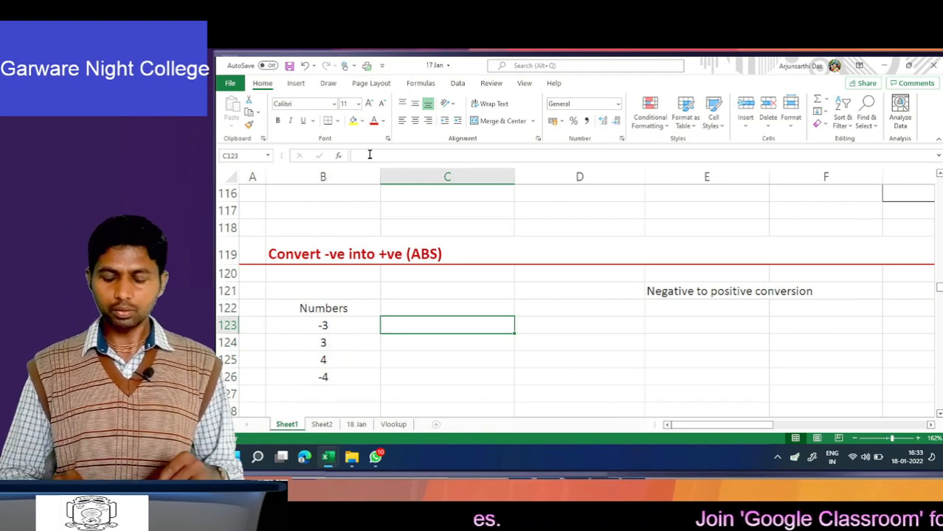
{"action": "type", "text": "="}
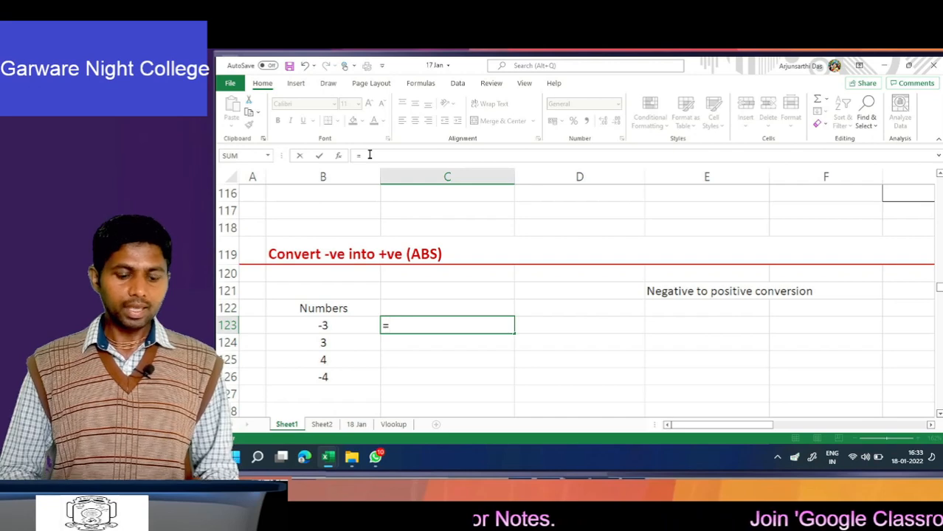
{"action": "type", "text": "abs"}
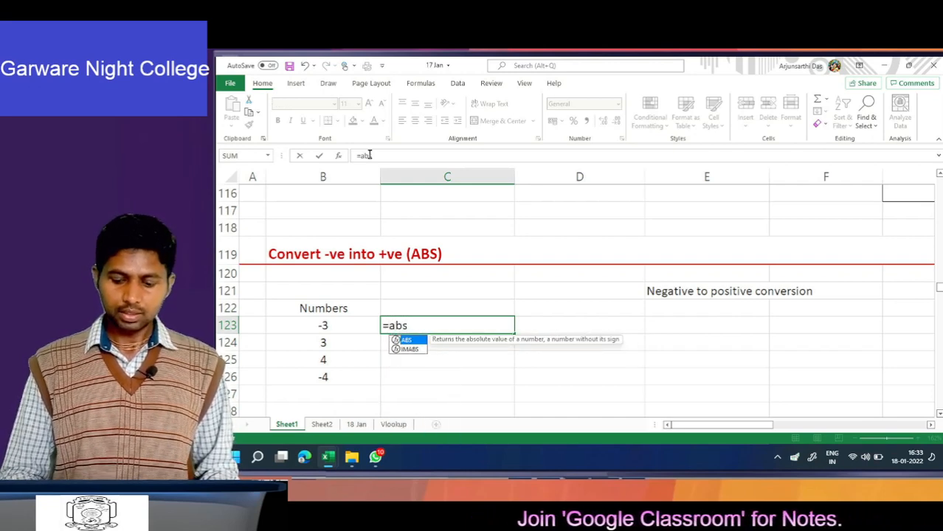
{"action": "type", "text": "("}
{"action": "key", "text": "Left"}
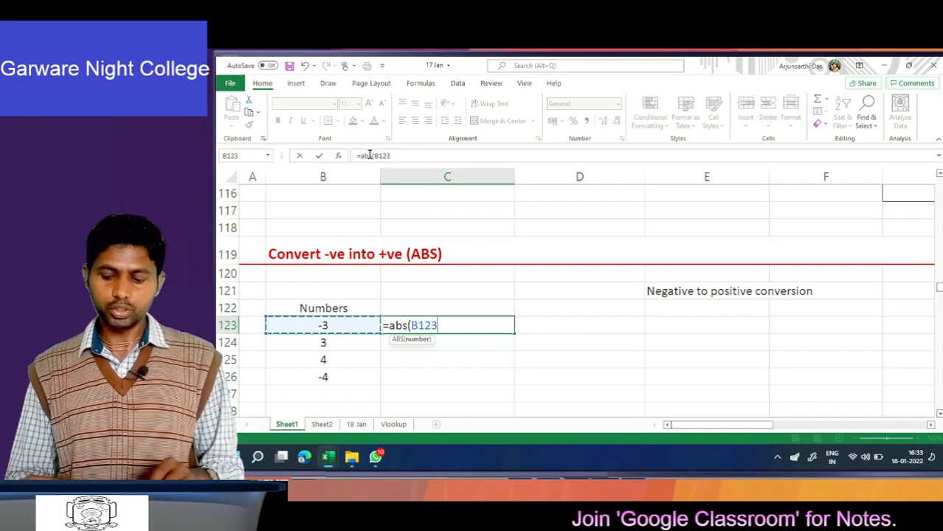
{"action": "type", "text": ")"}
{"action": "key", "text": "ctrl+Return"}
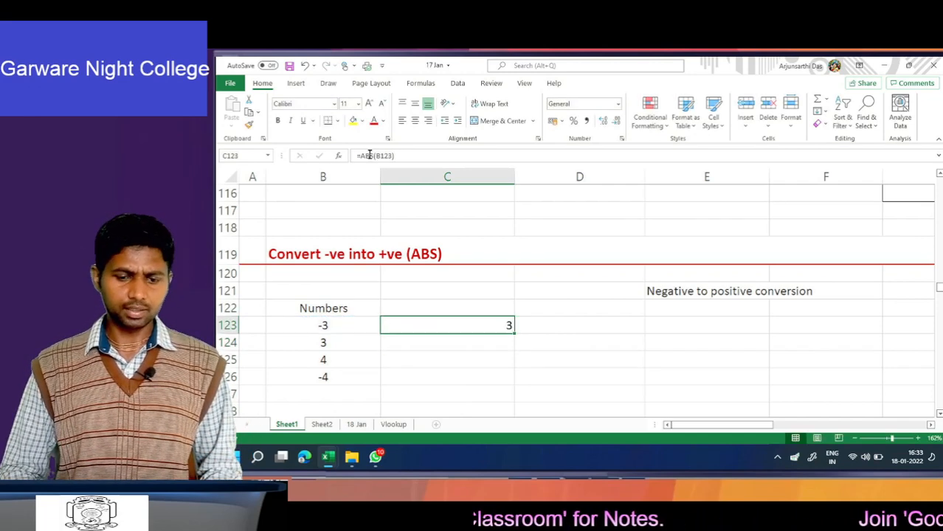
Copy the ABS formula from C123 down beside the remaining numbers, through C126.
{"action": "key", "text": "ctrl+c"}
{"action": "key", "text": "Down"}
{"action": "key", "text": "Left"}
{"action": "key", "text": "Down"}
{"action": "key", "text": "Down"}
{"action": "key", "text": "Right"}
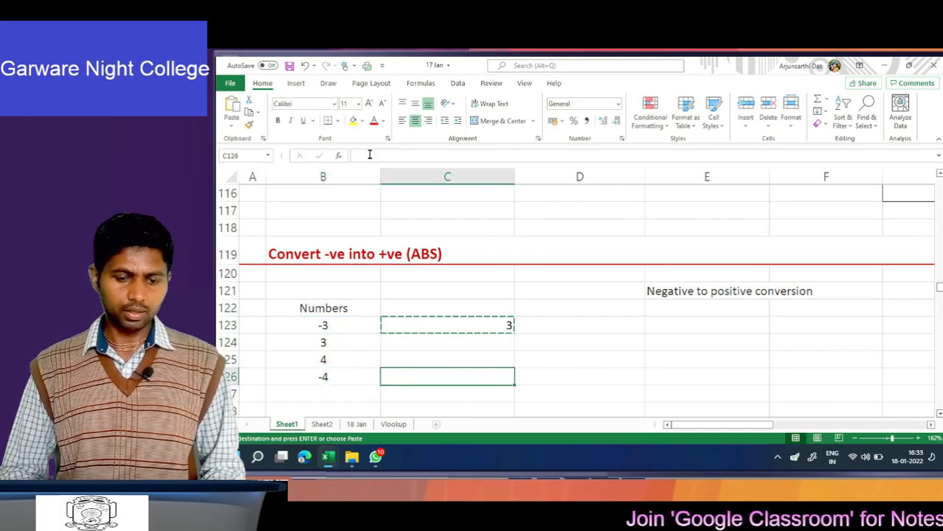
{"action": "key", "text": "shift+Up"}
{"action": "key", "text": "shift+Up"}
{"action": "key", "text": "shift+Up"}
{"action": "key", "text": "ctrl+v"}
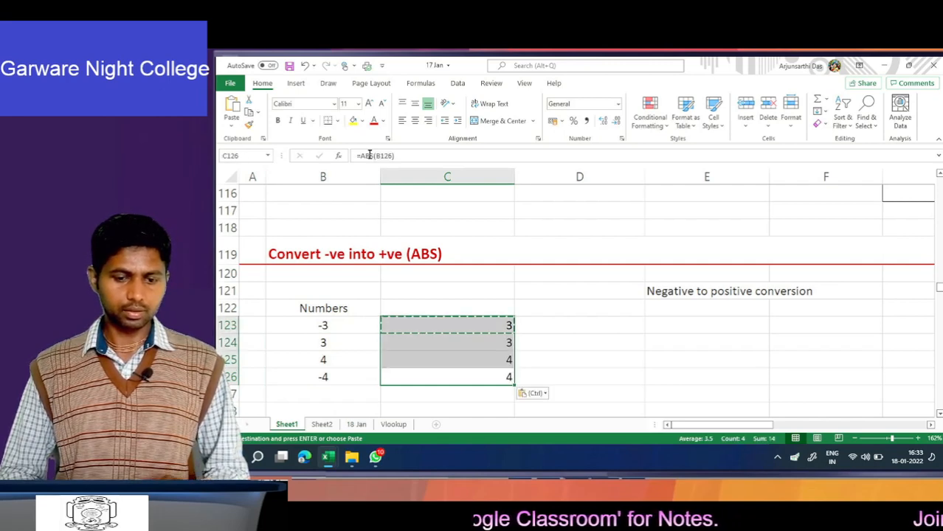
{"action": "key", "text": "Up"}
{"action": "key", "text": "Up"}
{"action": "key", "text": "Up"}
{"action": "key", "text": "Escape"}
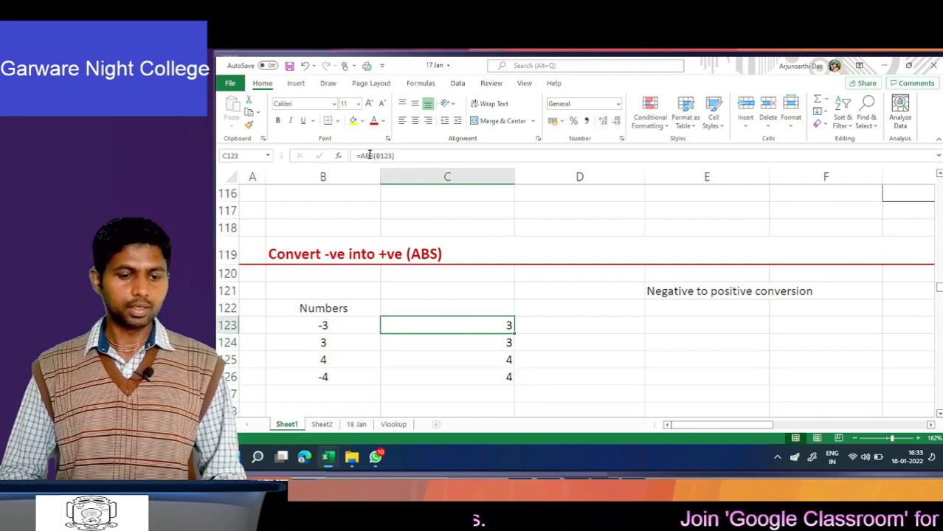
Compare the original numbers in B123:B126 with their ABS results in column C.
{"action": "key", "text": "Left"}
{"action": "key", "text": "Right"}
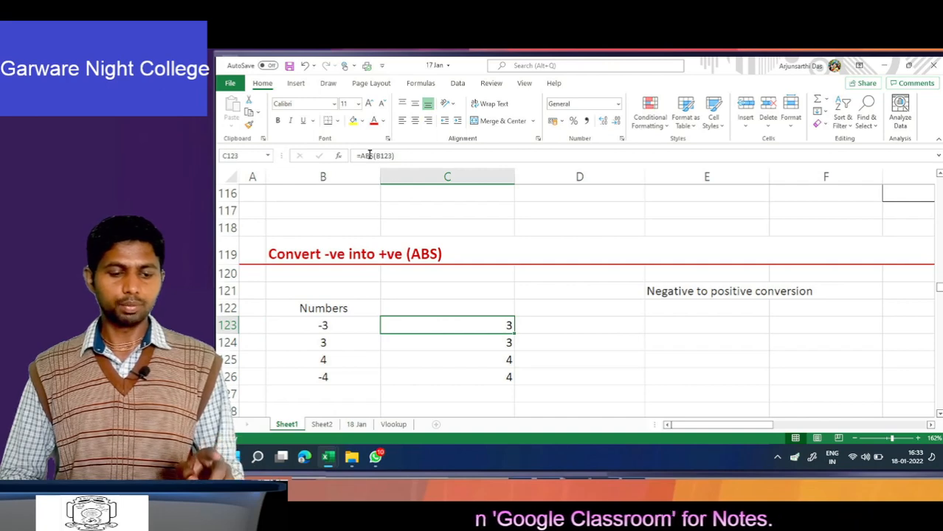
{"action": "key", "text": "Down"}
{"action": "key", "text": "Left"}
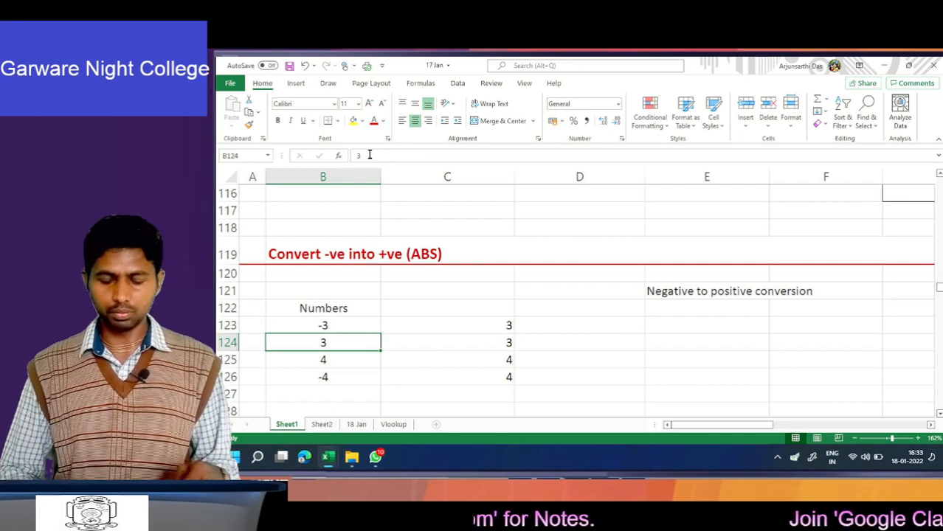
{"action": "key", "text": "Down"}
{"action": "key", "text": "Down"}
{"action": "key", "text": "Down"}
{"action": "key", "text": "Right"}
{"action": "key", "text": "Up"}
{"action": "key", "text": "Up"}
{"action": "key", "text": "Up"}
{"action": "key", "text": "Up"}
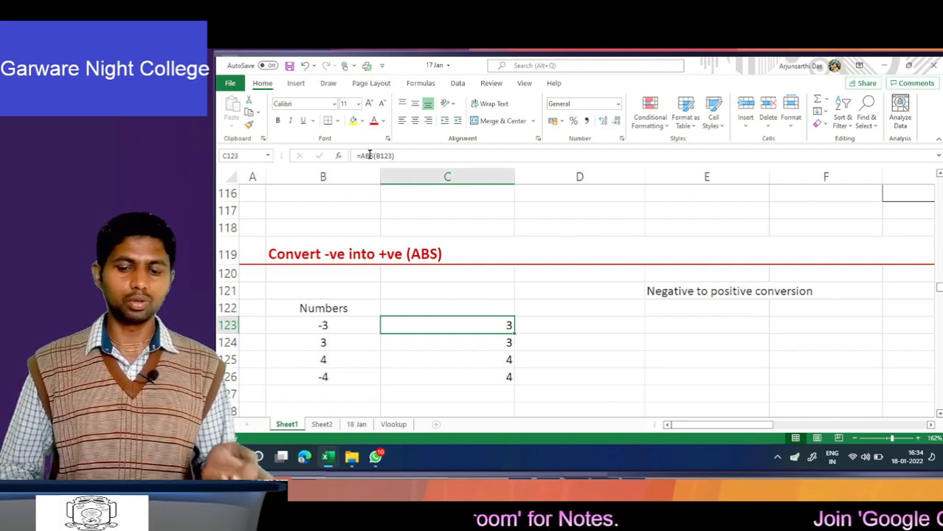
Go to the TRIM Formula section and look over its Name and Item tables.
{"action": "key", "text": "Down"}
{"action": "key", "text": "Down"}
{"action": "key", "text": "Down"}
{"action": "key", "text": "Down"}
{"action": "key", "text": "Down"}
{"action": "key", "text": "Down"}
{"action": "key", "text": "Down"}
{"action": "key", "text": "Down"}
{"action": "key", "text": "Down"}
{"action": "key", "text": "Down"}
{"action": "key", "text": "Down"}
{"action": "key", "text": "Down"}
{"action": "key", "text": "Down"}
{"action": "key", "text": "Down"}
{"action": "key", "text": "Down"}
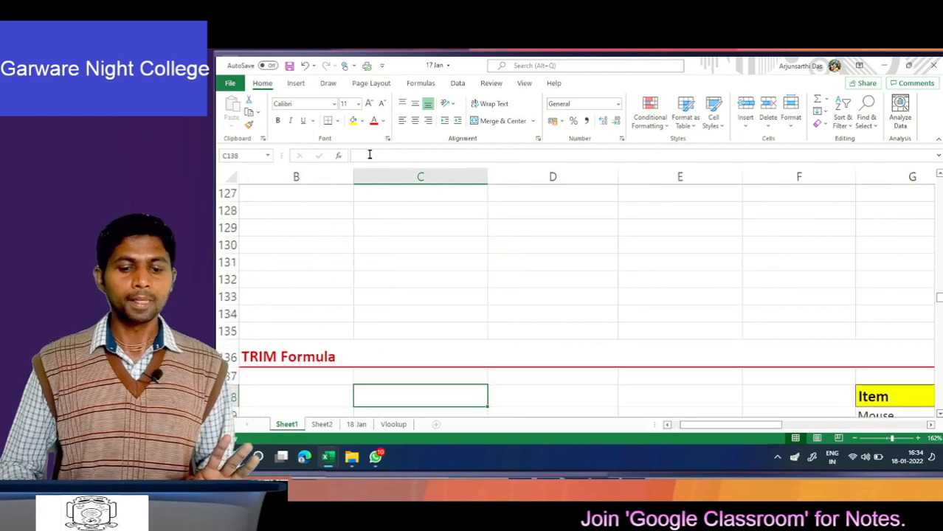
{"action": "key", "text": "Down"}
{"action": "key", "text": "Down"}
{"action": "key", "text": "Down"}
{"action": "key", "text": "Down"}
{"action": "key", "text": "Down"}
{"action": "key", "text": "Down"}
{"action": "key", "text": "Down"}
{"action": "key", "text": "Down"}
{"action": "key", "text": "Down"}
{"action": "key", "text": "Down"}
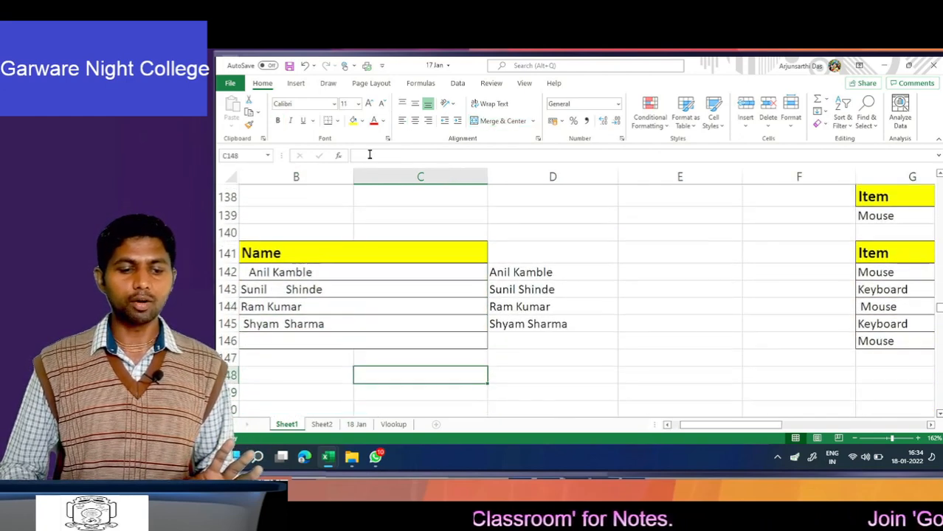
Examine the spacing of the first untrimmed name in B142 of the Name table.
{"action": "key", "text": "Up"}
{"action": "key", "text": "Up"}
{"action": "key", "text": "Up"}
{"action": "key", "text": "Up"}
{"action": "key", "text": "Up"}
{"action": "key", "text": "Up"}
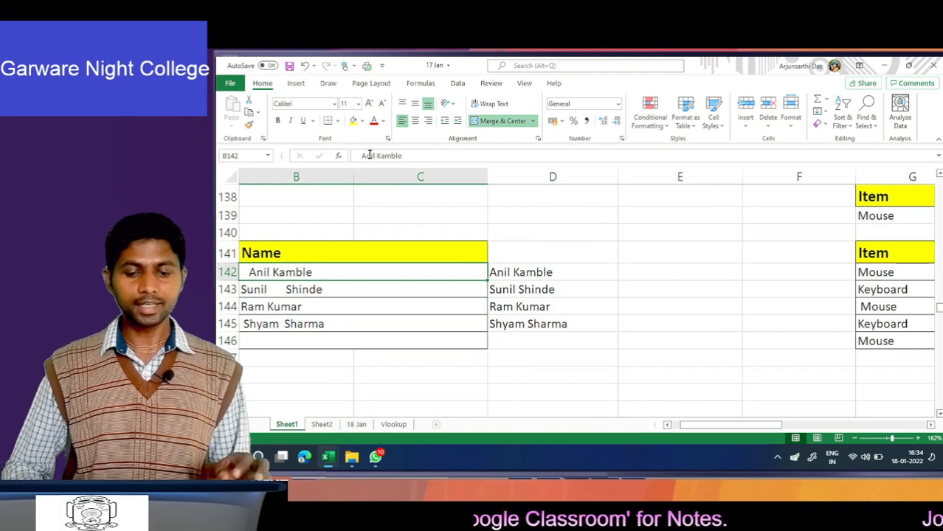
{"action": "key", "text": "Right"}
{"action": "key", "text": "Left"}
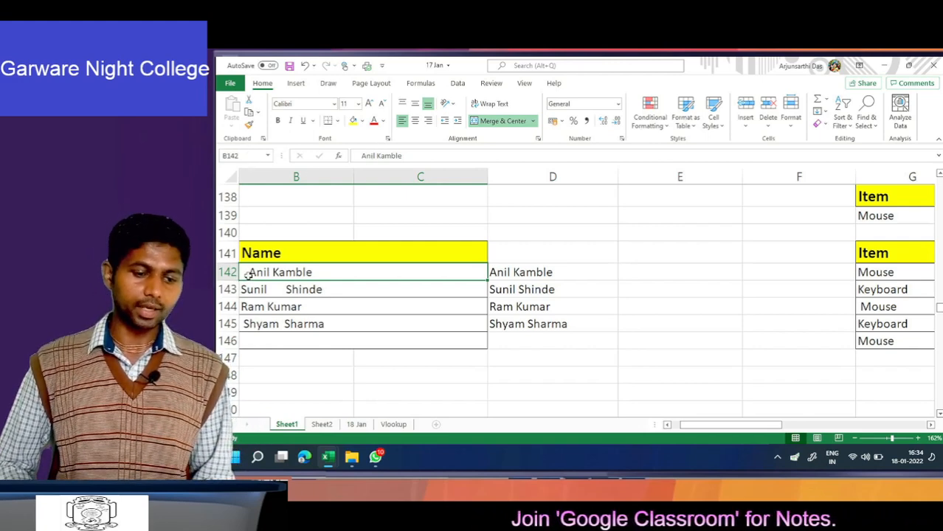
Open the name in B144 for editing and adjust the blank spaces at its end.
{"action": "left_click", "coordinate": [304, 307]}
{"action": "double_click", "coordinate": [305, 307]}
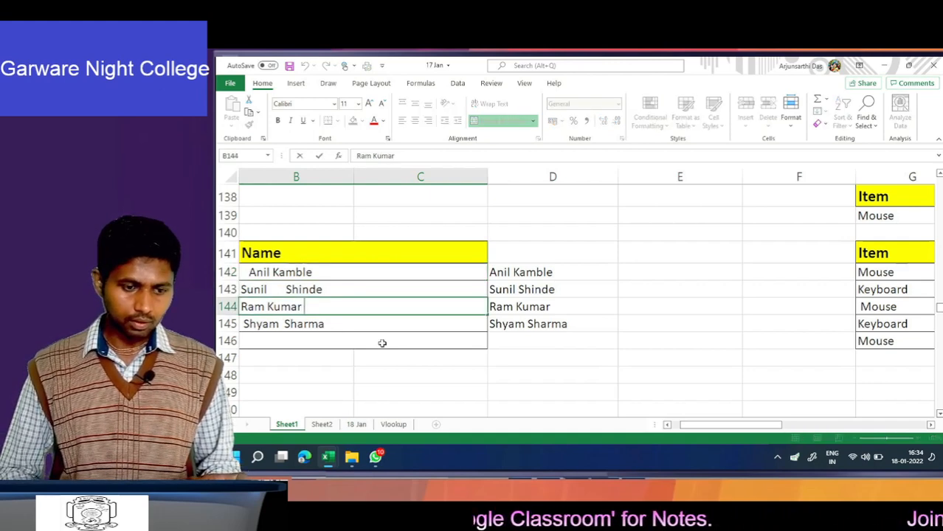
{"action": "key", "text": "BackSpace"}
{"action": "key", "text": "BackSpace"}
{"action": "key", "text": "BackSpace"}
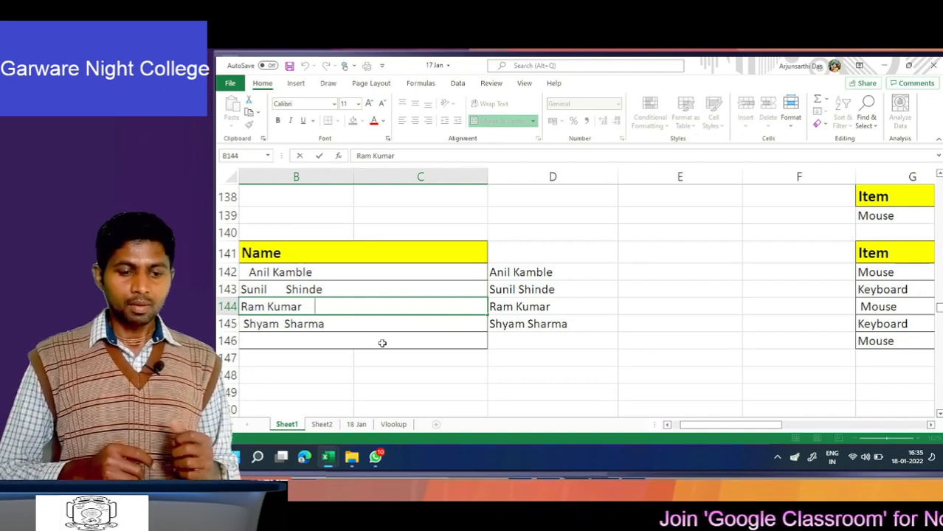
{"action": "key", "text": "BackSpace"}
{"action": "key", "text": "BackSpace"}
{"action": "key", "text": "BackSpace"}
{"action": "key", "text": "BackSpace"}
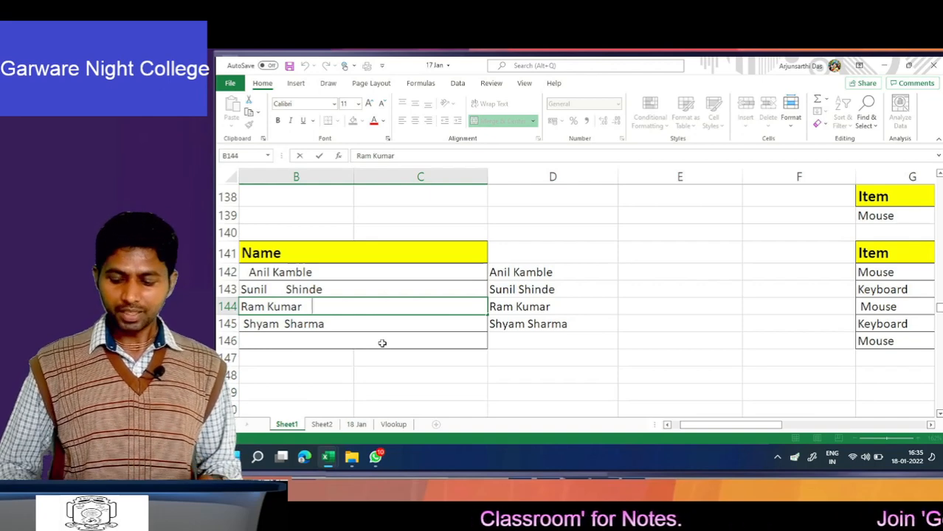
{"action": "key", "text": "Return"}
Inspect the existing TRIM formulas beside the Name table, in D142 and the cells below it.
{"action": "key", "text": "Up"}
{"action": "key", "text": "Up"}
{"action": "key", "text": "Up"}
{"action": "key", "text": "Right"}
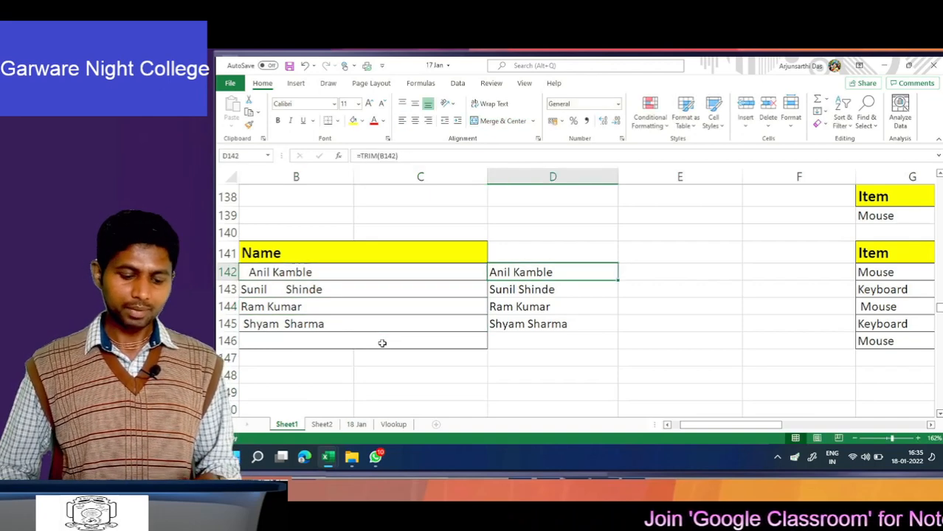
{"action": "key", "text": "F2"}
{"action": "key", "text": "Left"}
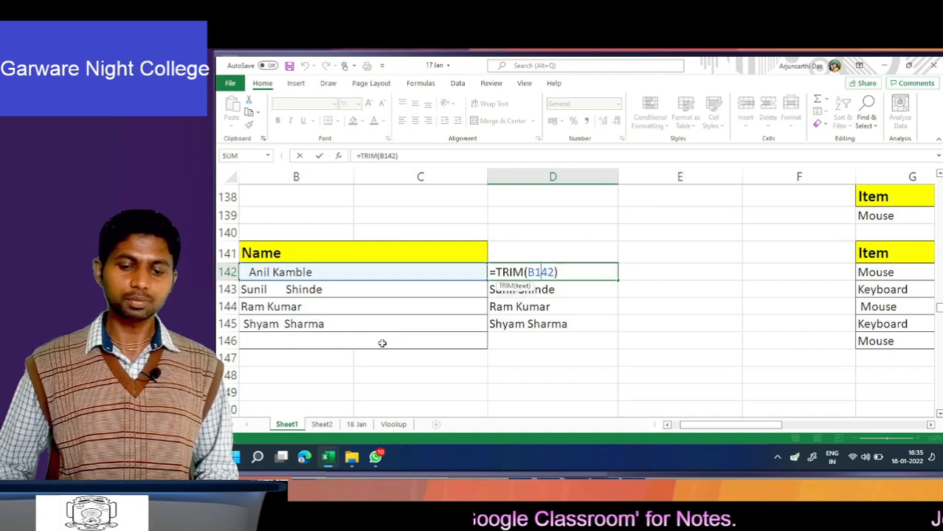
{"action": "key", "text": "Right"}
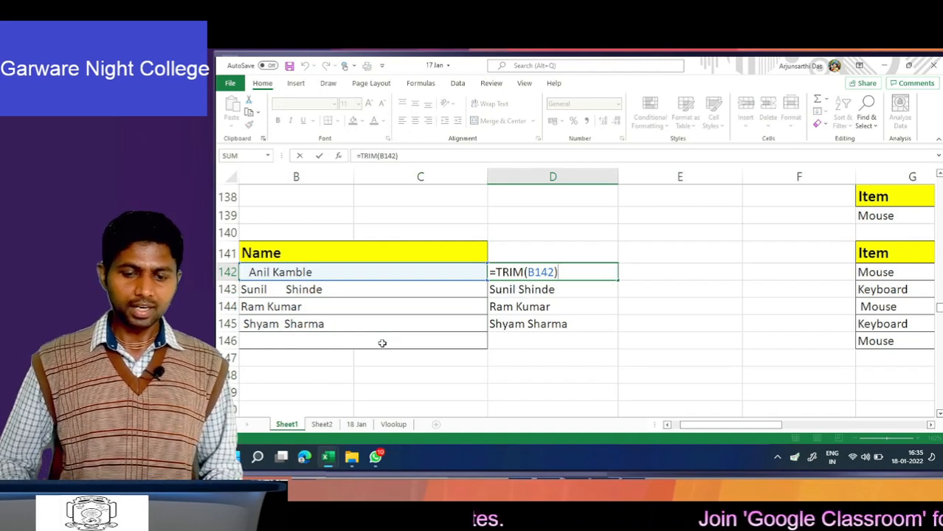
{"action": "key", "text": "Return"}
{"action": "key", "text": "Down"}
{"action": "key", "text": "Down"}
{"action": "key", "text": "Up"}
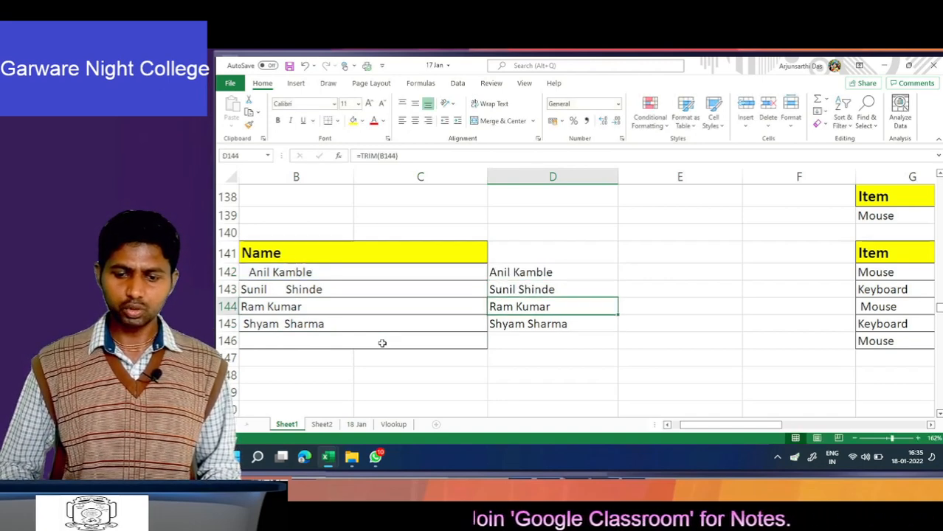
In E142, trim the extra spaces from all the names at once with the formula =TRIM(B142:C145).
{"action": "key", "text": "Up"}
{"action": "key", "text": "Up"}
{"action": "key", "text": "Right"}
{"action": "type", "text": "="}
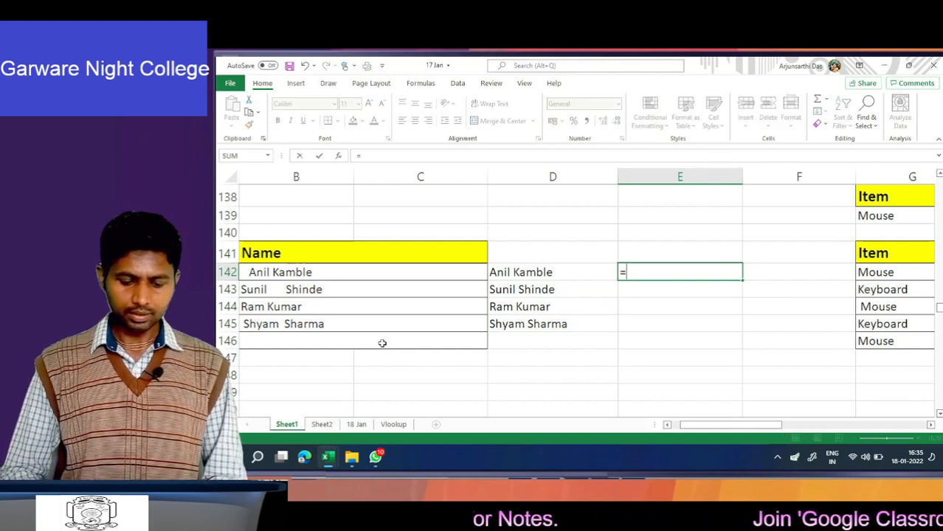
{"action": "type", "text": "trim("}
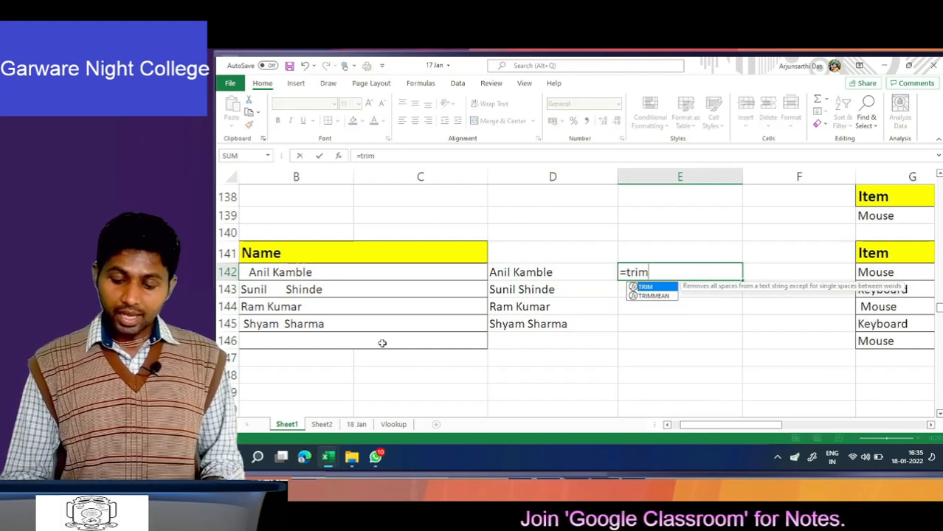
{"action": "key", "text": "Left"}
{"action": "key", "text": "Left"}
{"action": "key", "text": "Left"}
{"action": "key", "text": "Left"}
{"action": "key", "text": "Right"}
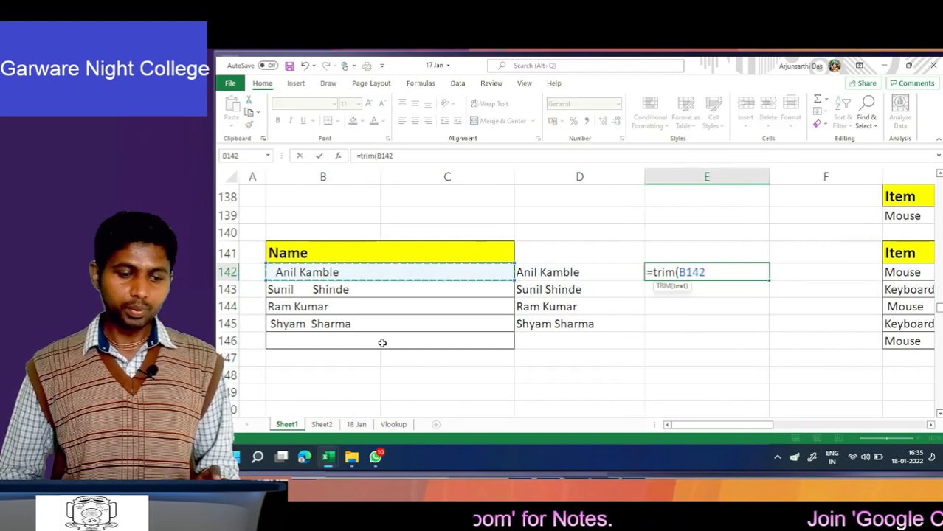
{"action": "key", "text": "shift+Down"}
{"action": "key", "text": "shift+Down"}
{"action": "key", "text": "shift+Down"}
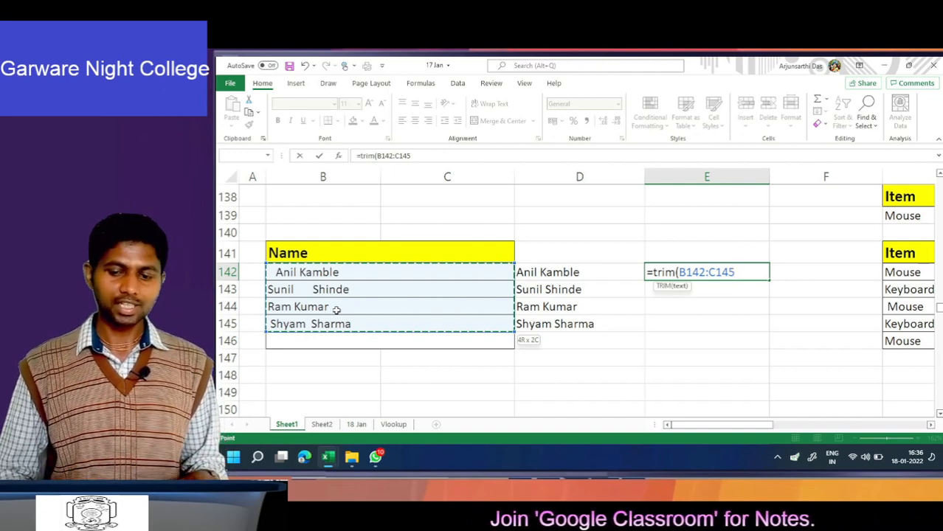
{"action": "type", "text": ")"}
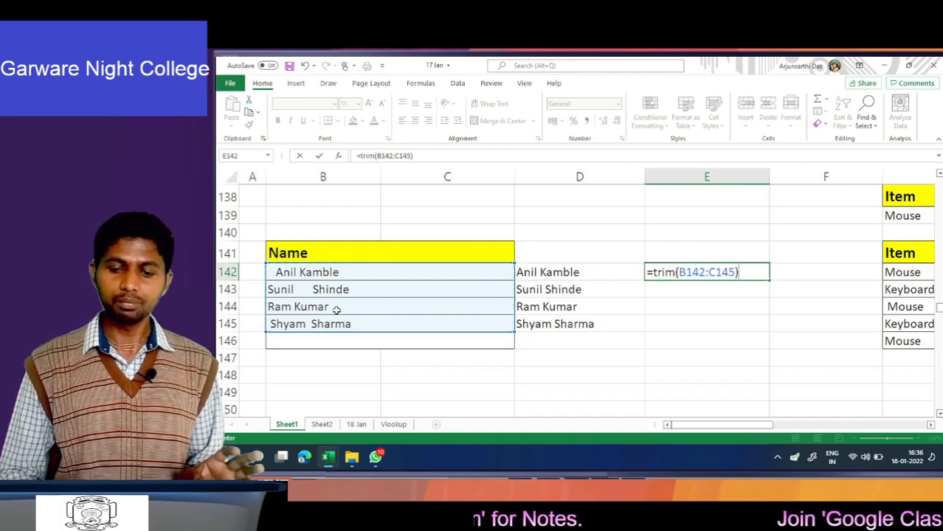
{"action": "key", "text": "Return"}
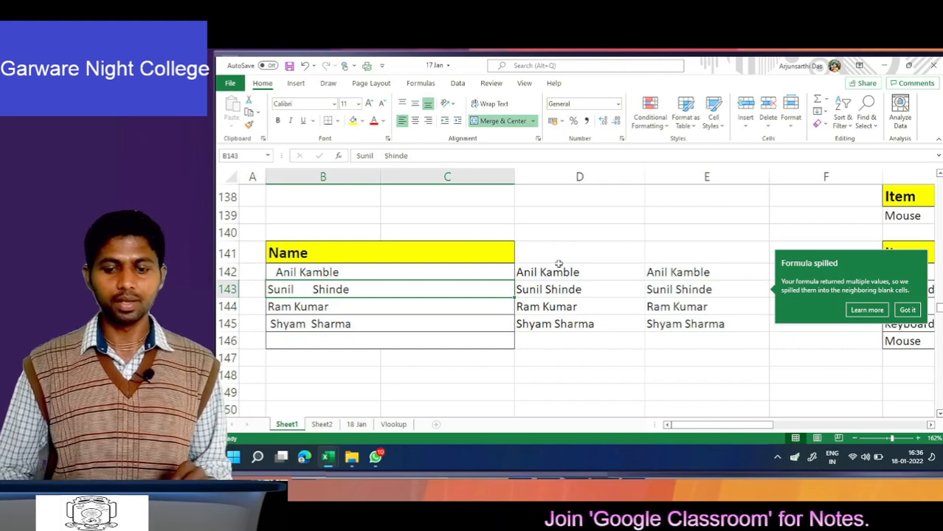
Check the TRIM range formula in E142 behind the list of trimmed names.
{"action": "left_click", "coordinate": [665, 310]}
{"action": "key", "text": "Up"}
{"action": "key", "text": "Up"}
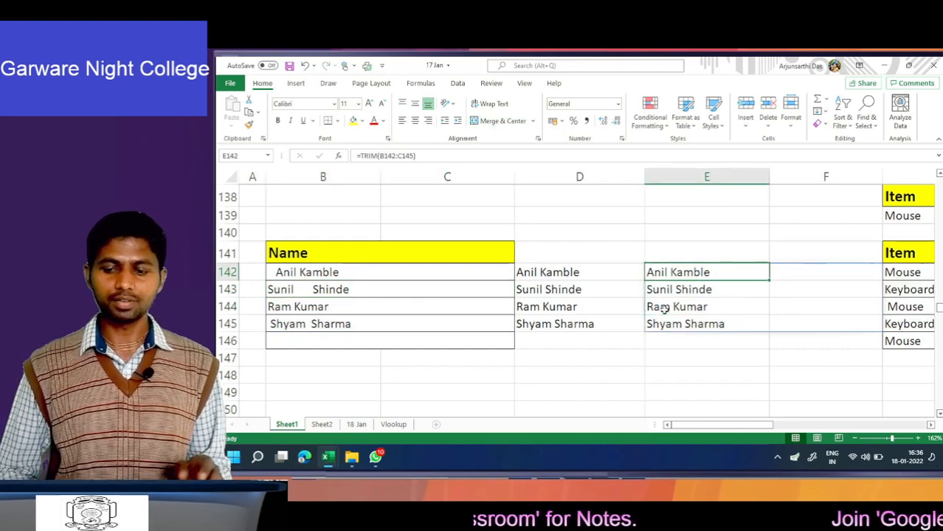
Go to the Item, Compney and Qty table in G141:I146 and look over it together with the Total Qty table above.
{"action": "key", "text": "Down"}
{"action": "key", "text": "Down"}
{"action": "key", "text": "Down"}
{"action": "key", "text": "Down"}
{"action": "key", "text": "Right"}
{"action": "key", "text": "Right"}
{"action": "key", "text": "Right"}
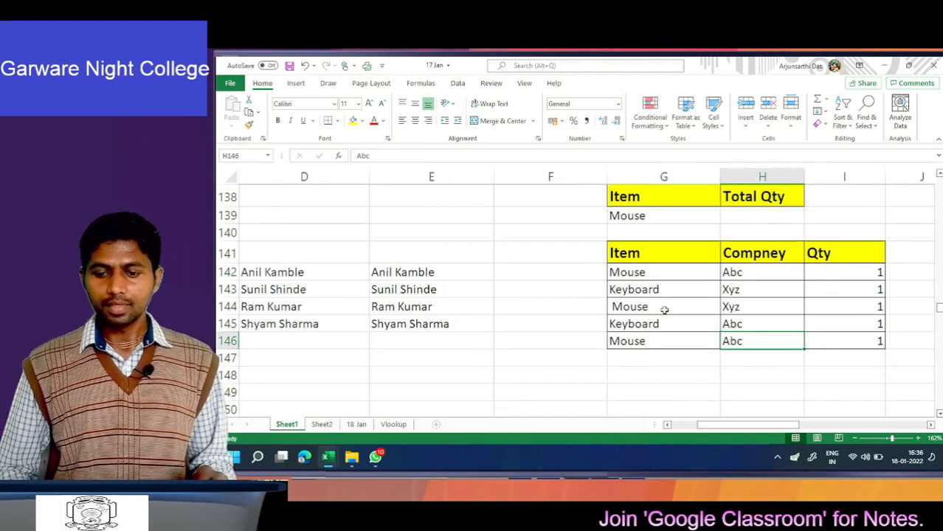
{"action": "key", "text": "Up"}
{"action": "key", "text": "Up"}
{"action": "key", "text": "Up"}
{"action": "key", "text": "Up"}
{"action": "key", "text": "Up"}
{"action": "key", "text": "Up"}
{"action": "key", "text": "Up"}
{"action": "key", "text": "Up"}
{"action": "key", "text": "Up"}
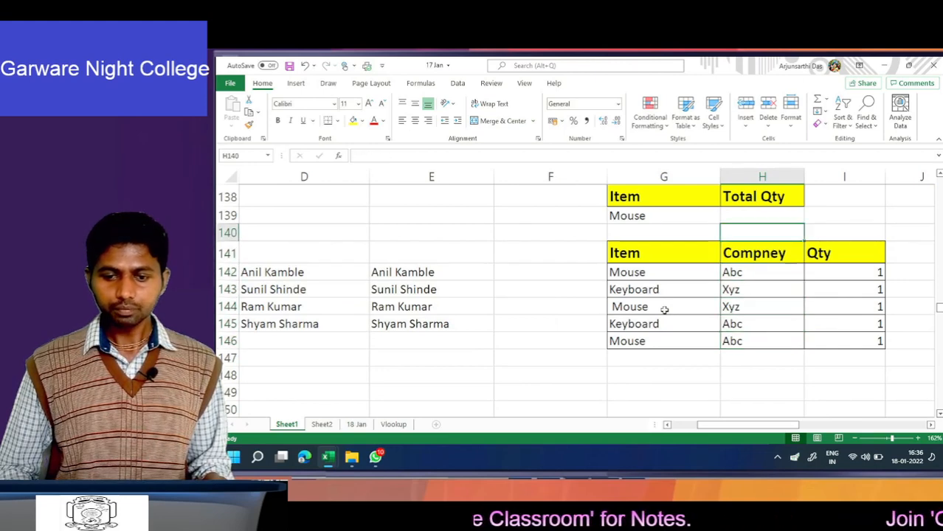
{"action": "key", "text": "Down"}
{"action": "key", "text": "Down"}
{"action": "key", "text": "Down"}
{"action": "key", "text": "Down"}
{"action": "key", "text": "Down"}
{"action": "key", "text": "Down"}
{"action": "key", "text": "Down"}
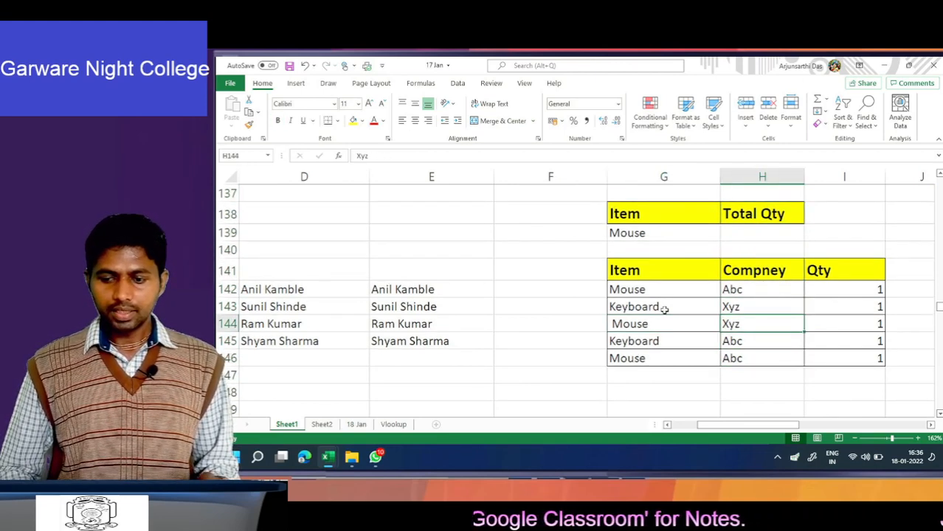
Compare the Mouse item in G139 with the spacing of the item entries in G142:G146.
{"action": "key", "text": "Up"}
{"action": "key", "text": "Up"}
{"action": "key", "text": "Up"}
{"action": "key", "text": "Up"}
{"action": "key", "text": "Up"}
{"action": "key", "text": "Up"}
{"action": "key", "text": "Down"}
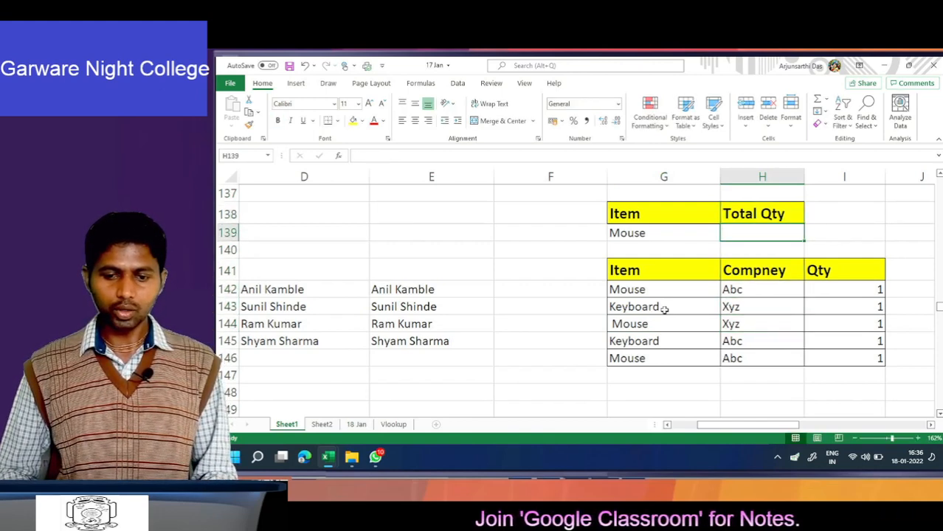
{"action": "key", "text": "Down"}
{"action": "key", "text": "Down"}
{"action": "key", "text": "Down"}
{"action": "key", "text": "Down"}
{"action": "key", "text": "Down"}
{"action": "key", "text": "Down"}
{"action": "key", "text": "Left"}
{"action": "key", "text": "Left"}
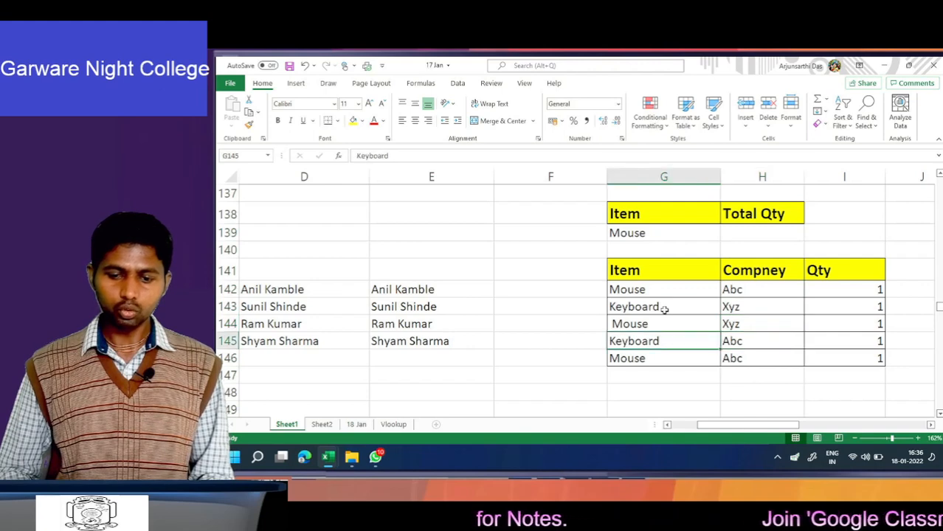
{"action": "key", "text": "Up"}
{"action": "key", "text": "Right"}
{"action": "key", "text": "Up"}
{"action": "key", "text": "Up"}
{"action": "key", "text": "Up"}
{"action": "key", "text": "Up"}
{"action": "key", "text": "Up"}
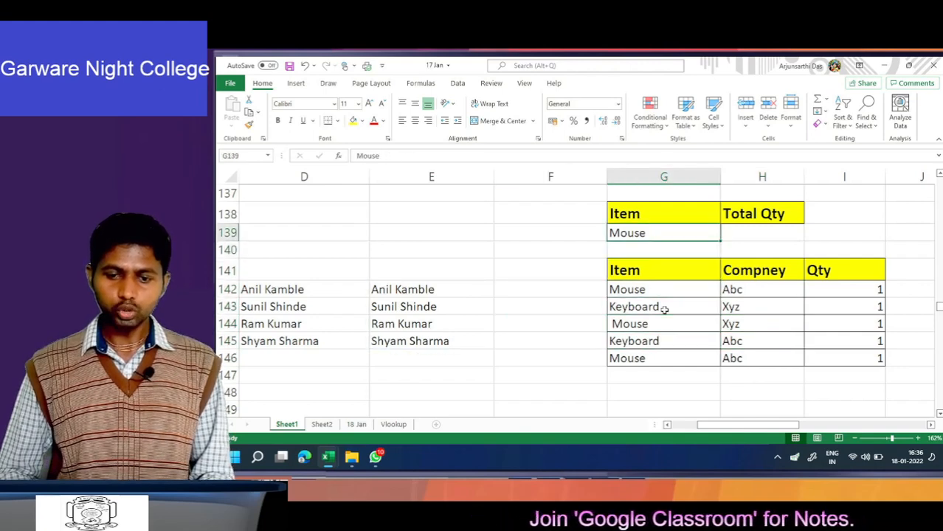
{"action": "key", "text": "Right"}
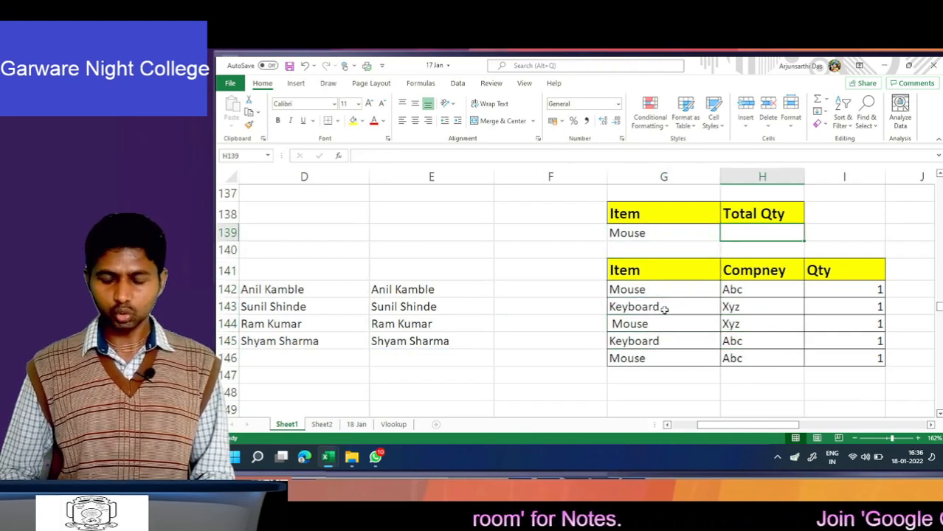
{"action": "key", "text": "Down"}
{"action": "key", "text": "Down"}
{"action": "key", "text": "Down"}
{"action": "key", "text": "Down"}
{"action": "key", "text": "Down"}
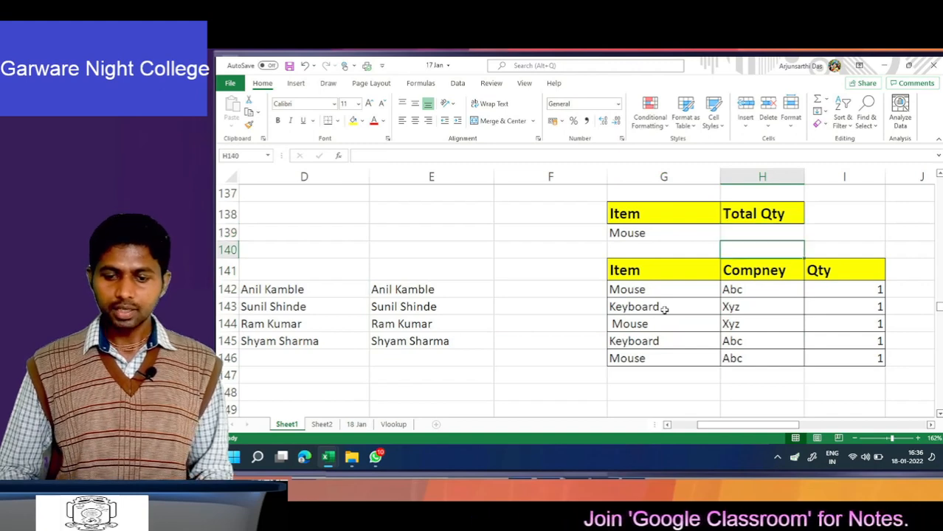
{"action": "key", "text": "Left"}
{"action": "key", "text": "Up"}
{"action": "key", "text": "Up"}
{"action": "key", "text": "Up"}
{"action": "key", "text": "Up"}
{"action": "key", "text": "Up"}
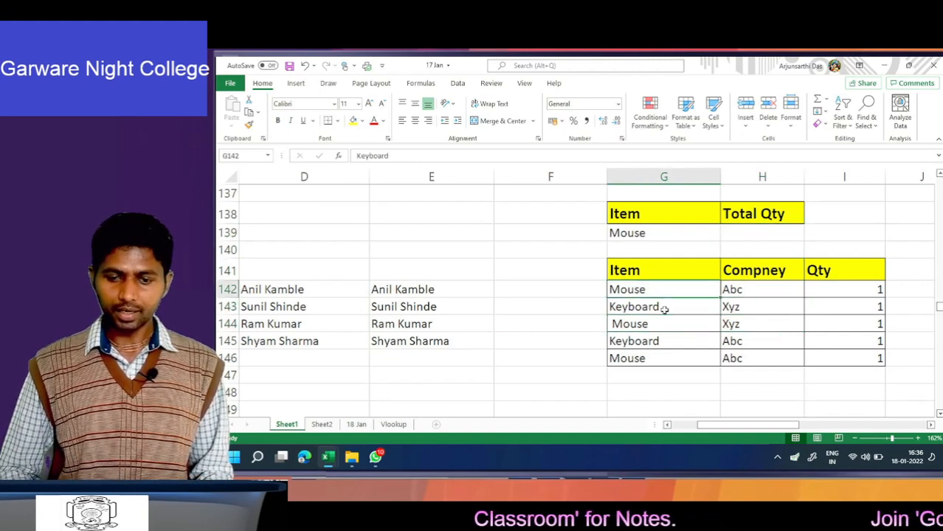
In the Total Qty cell H139, begin a SUMIF formula with its criteria range starting at G142.
{"action": "key", "text": "Right"}
{"action": "type", "text": "="}
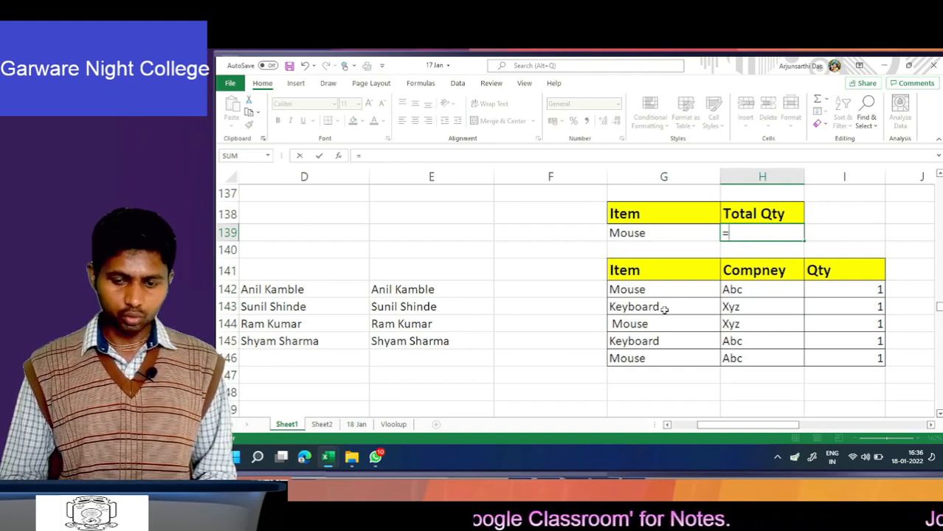
{"action": "type", "text": "sumif("}
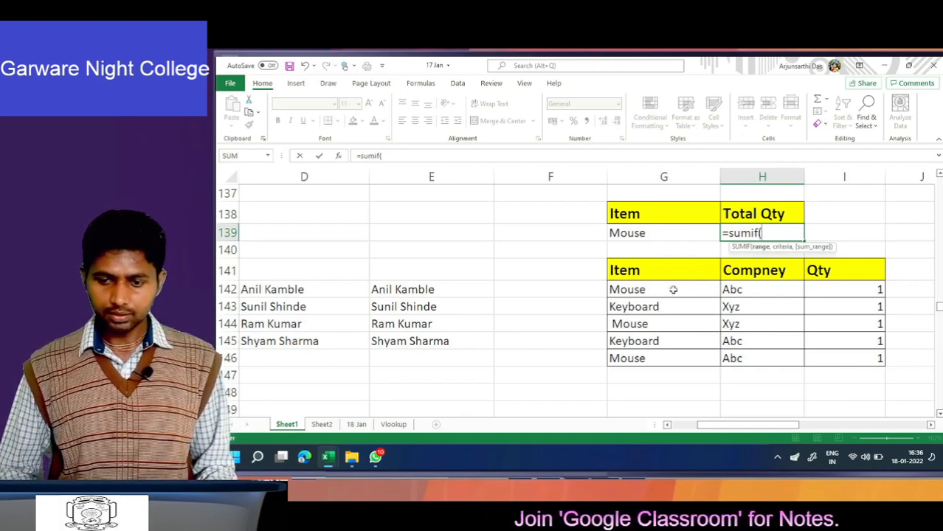
{"action": "left_click", "coordinate": [673, 291]}
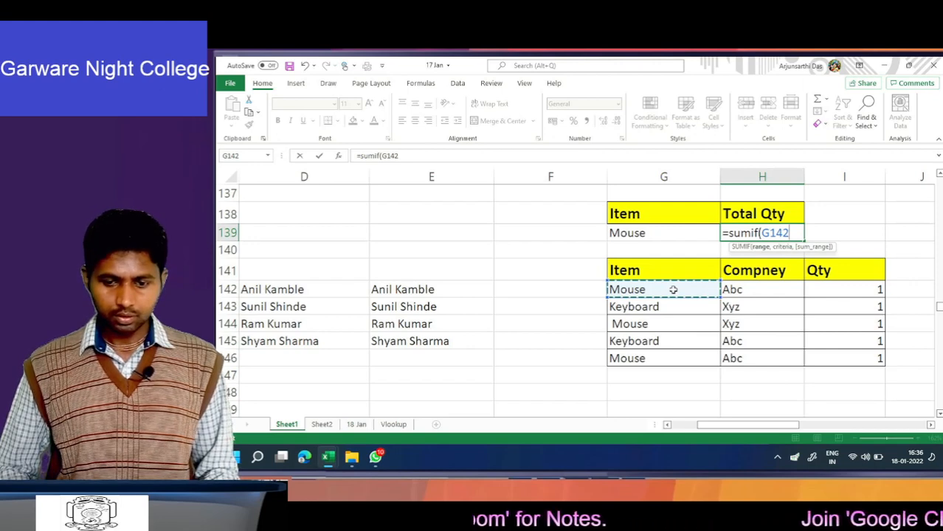
Complete the SUMIF formula in H139 with range G142:G146, criteria G139 and sum range I142:I146.
{"action": "key", "text": "ctrl+shift+Down"}
{"action": "type", "text": ","}
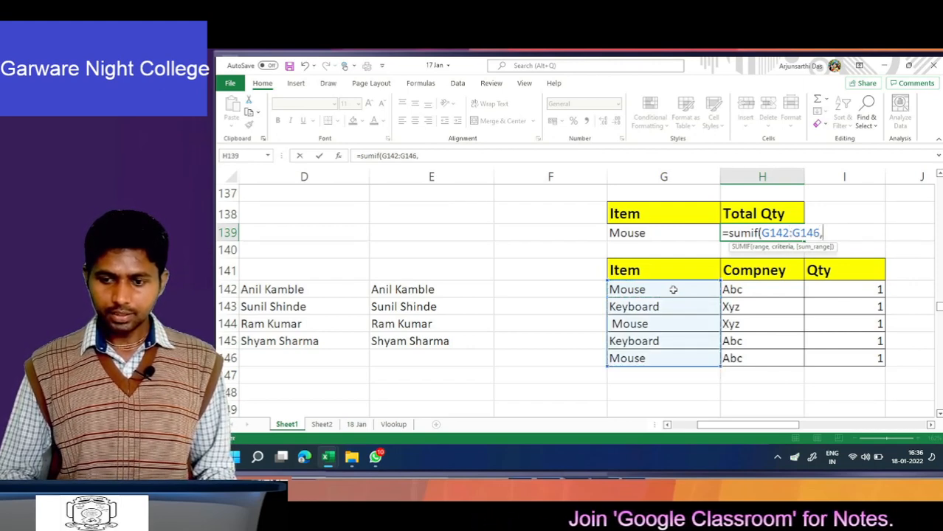
{"action": "left_click", "coordinate": [663, 233]}
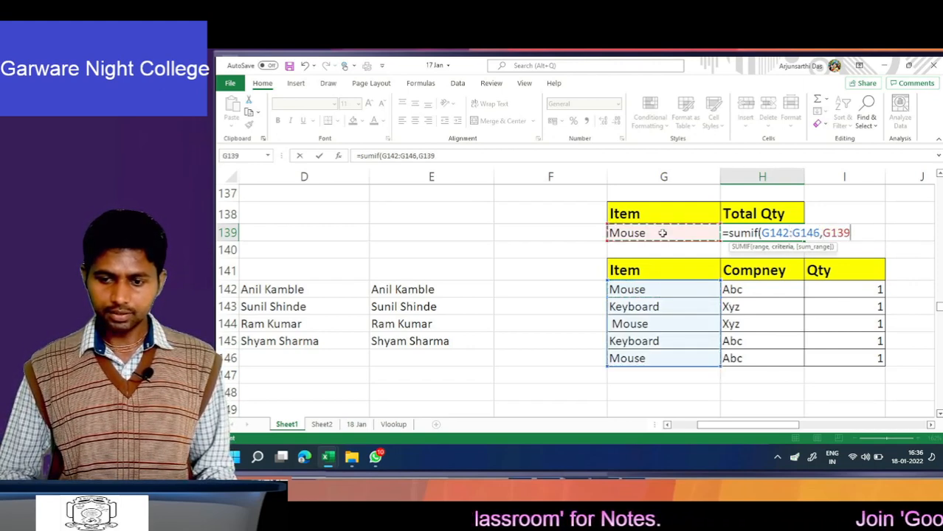
{"action": "type", "text": ","}
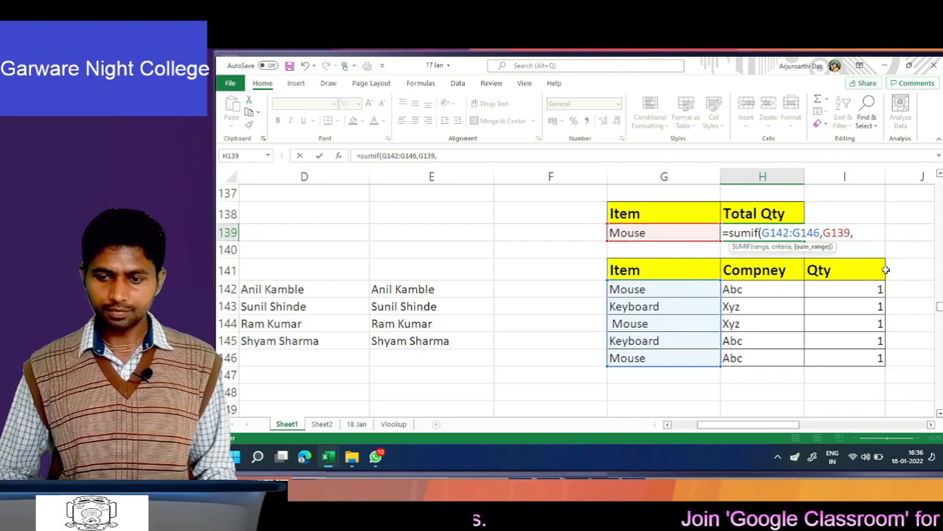
{"action": "left_click", "coordinate": [840, 290]}
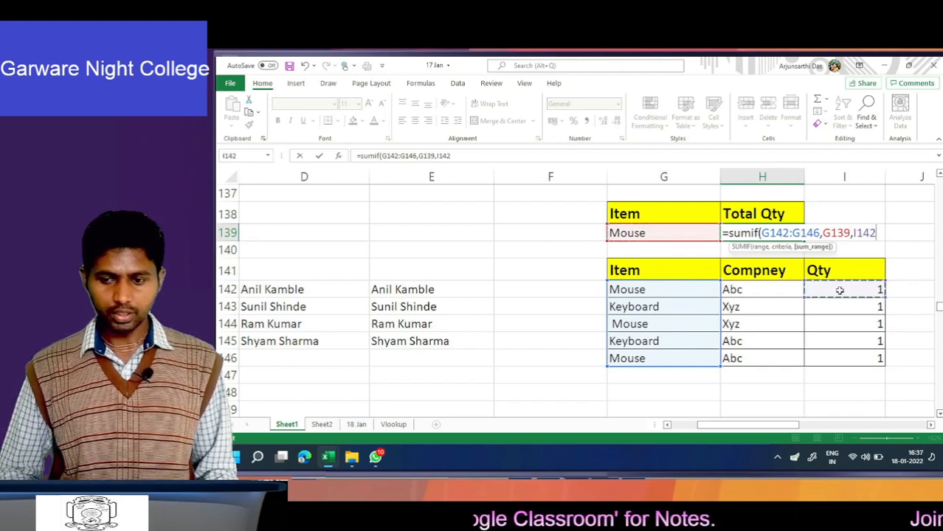
{"action": "key", "text": "ctrl+shift+Down"}
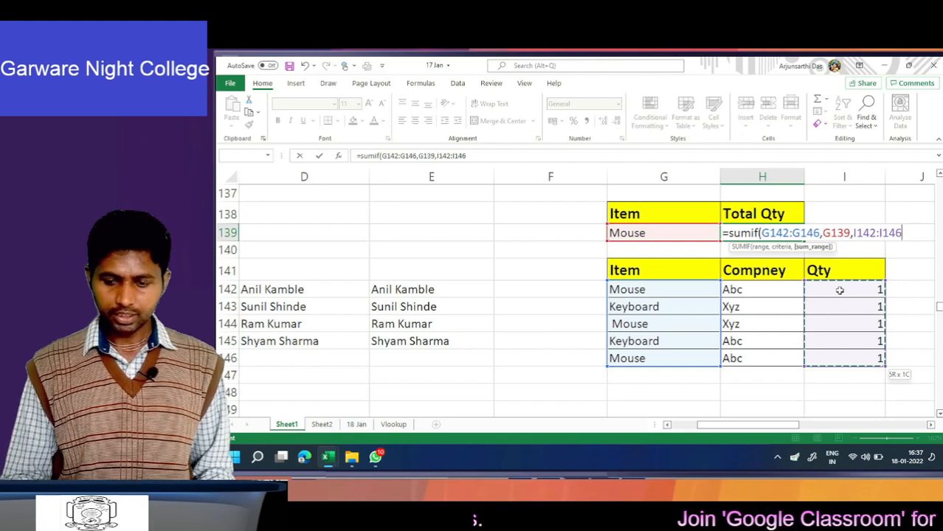
{"action": "type", "text": ")"}
{"action": "key", "text": "Return"}
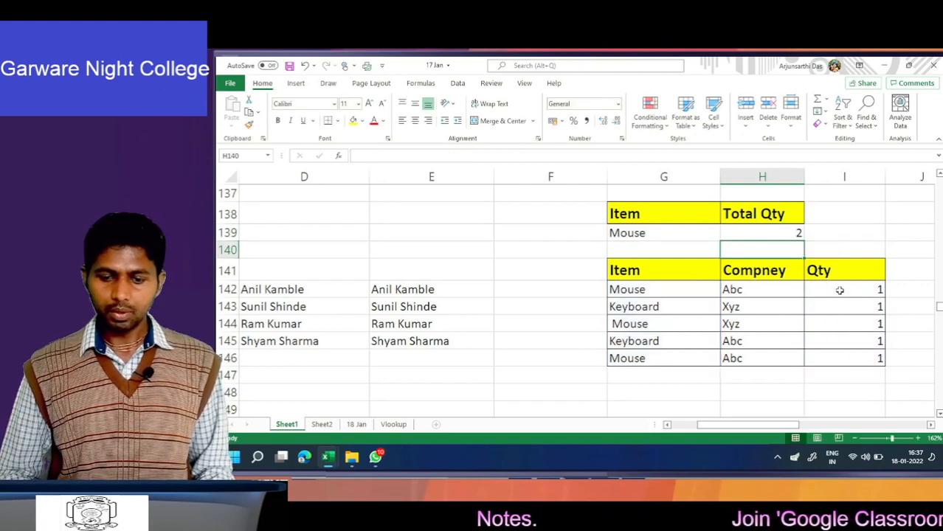
Review the SUMIF formula in the Total Qty cell H139 against the item table below it.
{"action": "key", "text": "Up"}
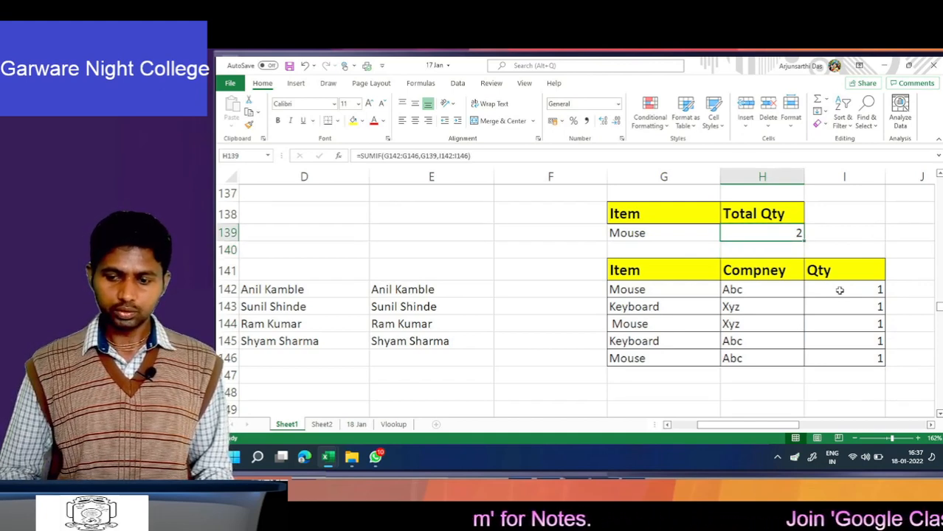
{"action": "key", "text": "Down"}
{"action": "key", "text": "Down"}
{"action": "key", "text": "Down"}
{"action": "key", "text": "Up"}
{"action": "key", "text": "Up"}
{"action": "key", "text": "Up"}
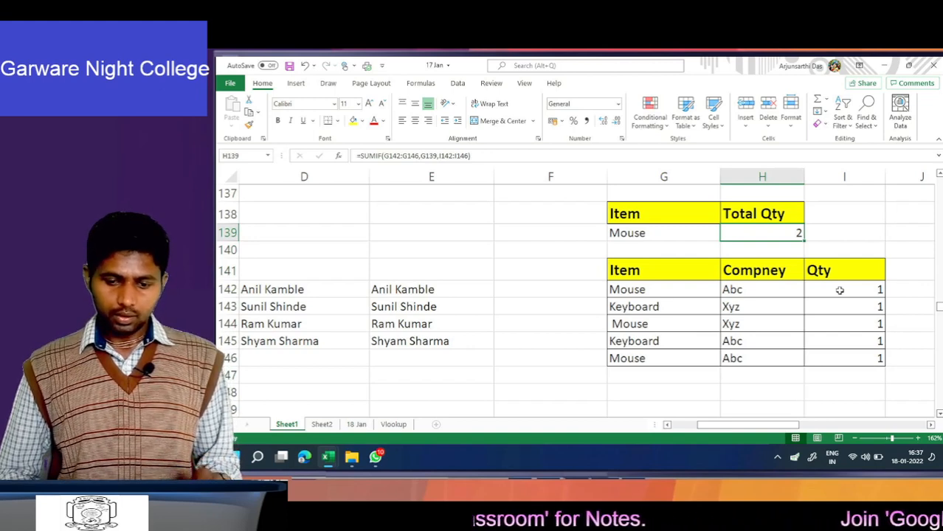
{"action": "key", "text": "F2"}
{"action": "key", "text": "Escape"}
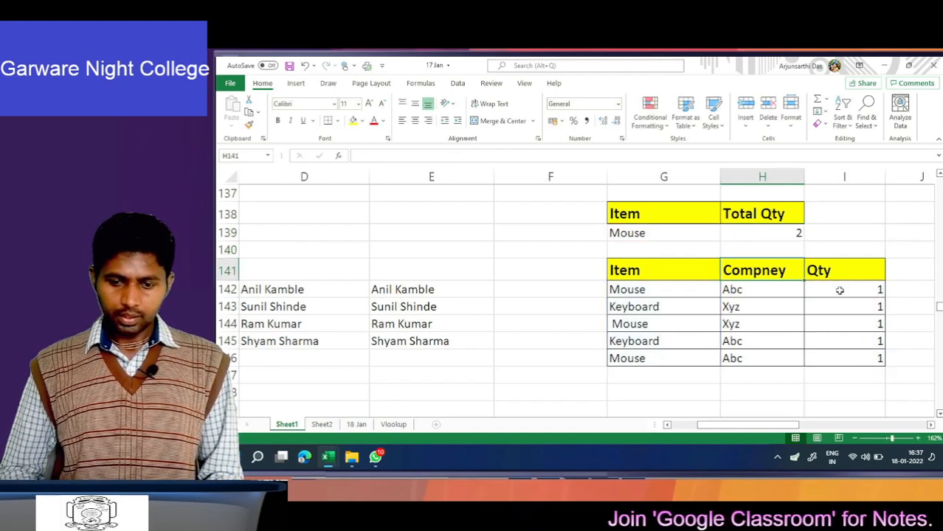
Inspect the text of the Mouse entry in G144 for extra spaces before and after the word.
{"action": "key", "text": "Down"}
{"action": "key", "text": "Down"}
{"action": "key", "text": "Down"}
{"action": "key", "text": "Down"}
{"action": "key", "text": "Down"}
{"action": "key", "text": "Left"}
{"action": "key", "text": "F2"}
{"action": "key", "text": "Left"}
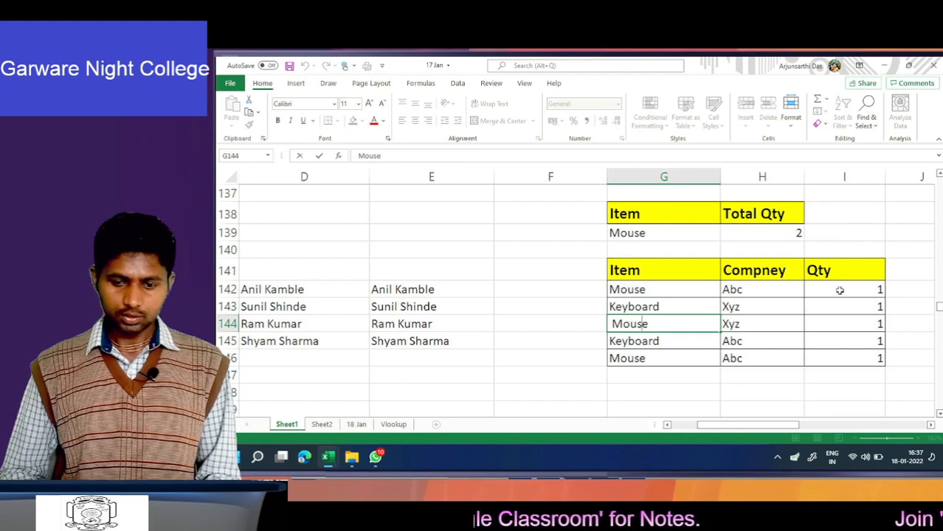
{"action": "key", "text": "Left"}
{"action": "key", "text": "Left"}
{"action": "key", "text": "Left"}
{"action": "key", "text": "Left"}
{"action": "key", "text": "Left"}
{"action": "key", "text": "Right"}
{"action": "key", "text": "Right"}
{"action": "key", "text": "Right"}
{"action": "key", "text": "Right"}
{"action": "key", "text": "Right"}
{"action": "key", "text": "Right"}
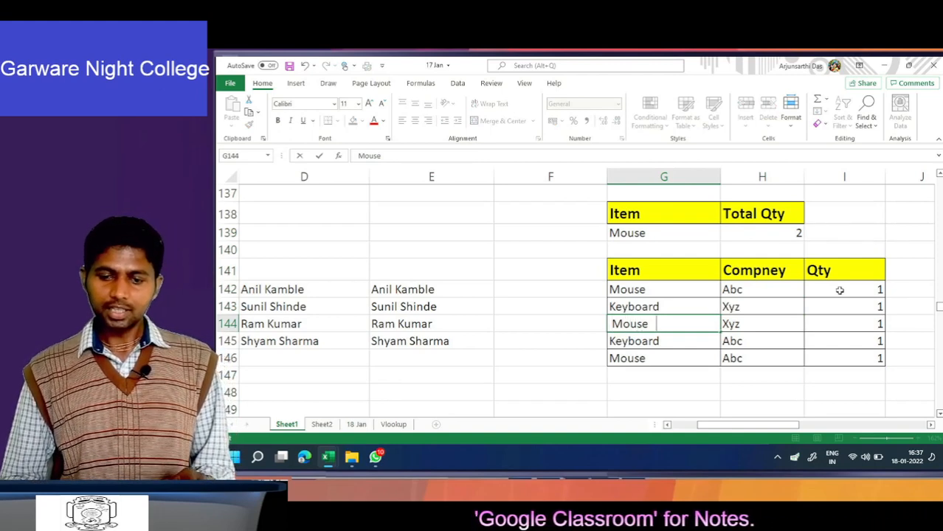
{"action": "key", "text": "Return"}
{"action": "key", "text": "Up"}
{"action": "key", "text": "Up"}
{"action": "key", "text": "Up"}
{"action": "key", "text": "Up"}
{"action": "key", "text": "Up"}
{"action": "key", "text": "Up"}
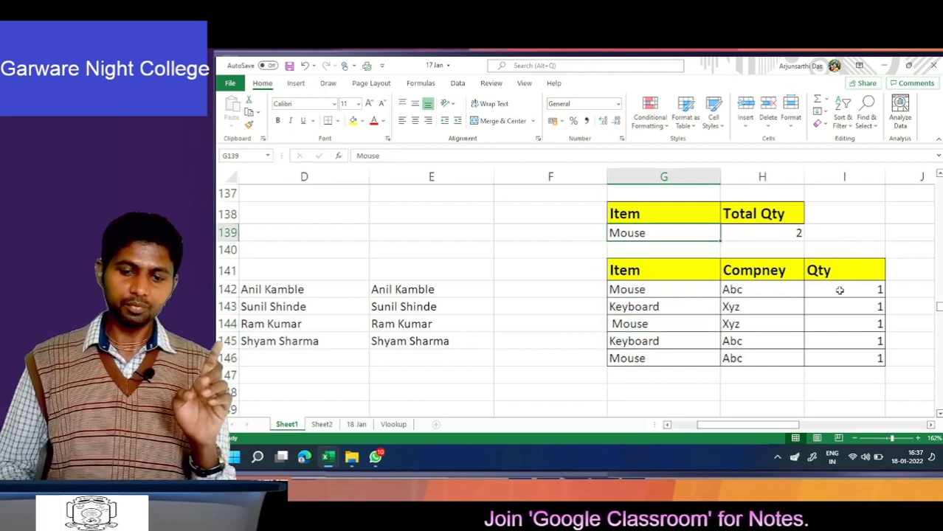
{"action": "key", "text": "Up"}
{"action": "key", "text": "Up"}
{"action": "key", "text": "Up"}
{"action": "key", "text": "Up"}
{"action": "key", "text": "Up"}
{"action": "key", "text": "Up"}
{"action": "key", "text": "Up"}
{"action": "key", "text": "Up"}
{"action": "key", "text": "Up"}
{"action": "key", "text": "Up"}
{"action": "key", "text": "Up"}
{"action": "key", "text": "Up"}
{"action": "key", "text": "Up"}
{"action": "key", "text": "Up"}
{"action": "key", "text": "Up"}
{"action": "key", "text": "Up"}
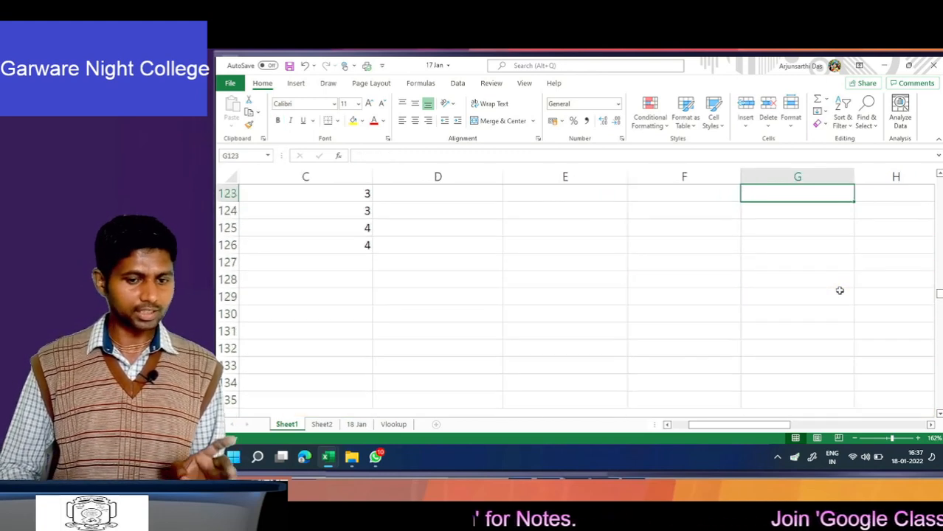
{"action": "key", "text": "Up"}
{"action": "key", "text": "Up"}
{"action": "key", "text": "Up"}
{"action": "key", "text": "Down"}
{"action": "key", "text": "Down"}
{"action": "key", "text": "Down"}
{"action": "key", "text": "Down"}
{"action": "key", "text": "Down"}
{"action": "key", "text": "Down"}
{"action": "key", "text": "Down"}
{"action": "key", "text": "Down"}
{"action": "key", "text": "Down"}
{"action": "key", "text": "Down"}
{"action": "key", "text": "Down"}
{"action": "key", "text": "Down"}
{"action": "key", "text": "Down"}
{"action": "key", "text": "Down"}
{"action": "key", "text": "Down"}
{"action": "key", "text": "Down"}
{"action": "key", "text": "Down"}
{"action": "key", "text": "Down"}
{"action": "key", "text": "Down"}
{"action": "key", "text": "Down"}
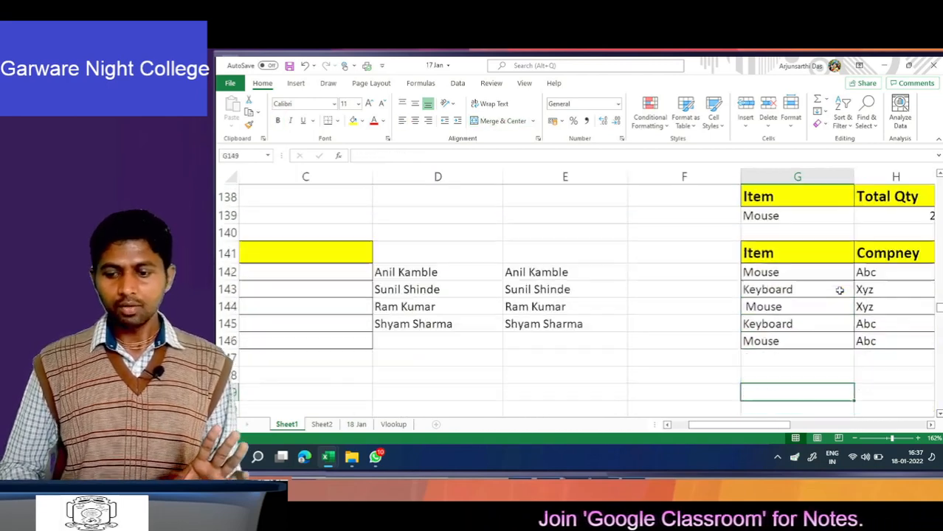
{"action": "key", "text": "Down"}
{"action": "key", "text": "Up"}
{"action": "key", "text": "Up"}
{"action": "key", "text": "Up"}
{"action": "key", "text": "Up"}
{"action": "key", "text": "Up"}
{"action": "key", "text": "Up"}
{"action": "key", "text": "Up"}
{"action": "key", "text": "Up"}
{"action": "key", "text": "Up"}
{"action": "key", "text": "Up"}
{"action": "key", "text": "Up"}
{"action": "key", "text": "Up"}
{"action": "key", "text": "Up"}
{"action": "key", "text": "Up"}
{"action": "key", "text": "Right"}
{"action": "key", "text": "Right"}
{"action": "key", "text": "Right"}
{"action": "key", "text": "Right"}
{"action": "key", "text": "Right"}
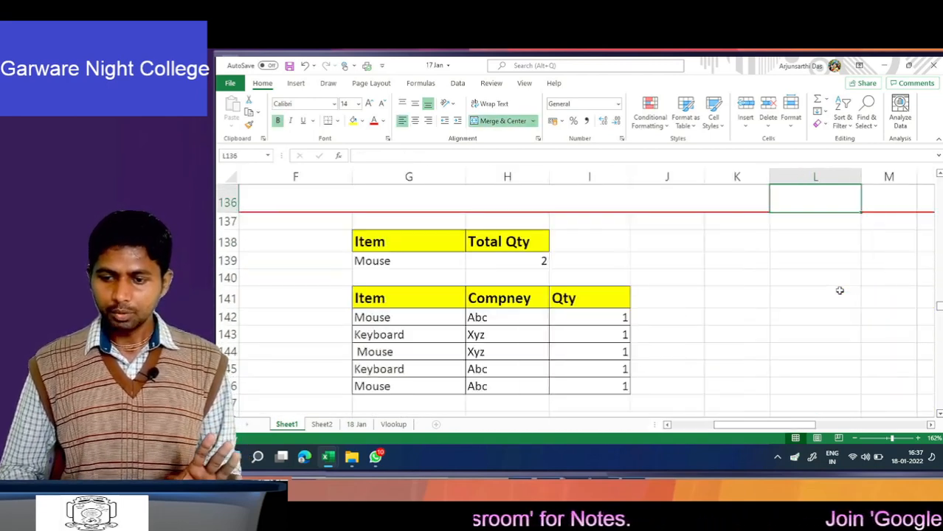
{"action": "key", "text": "Down"}
{"action": "key", "text": "Down"}
{"action": "key", "text": "Down"}
{"action": "key", "text": "Left"}
{"action": "key", "text": "Left"}
{"action": "key", "text": "Left"}
{"action": "key", "text": "Left"}
{"action": "key", "text": "Left"}
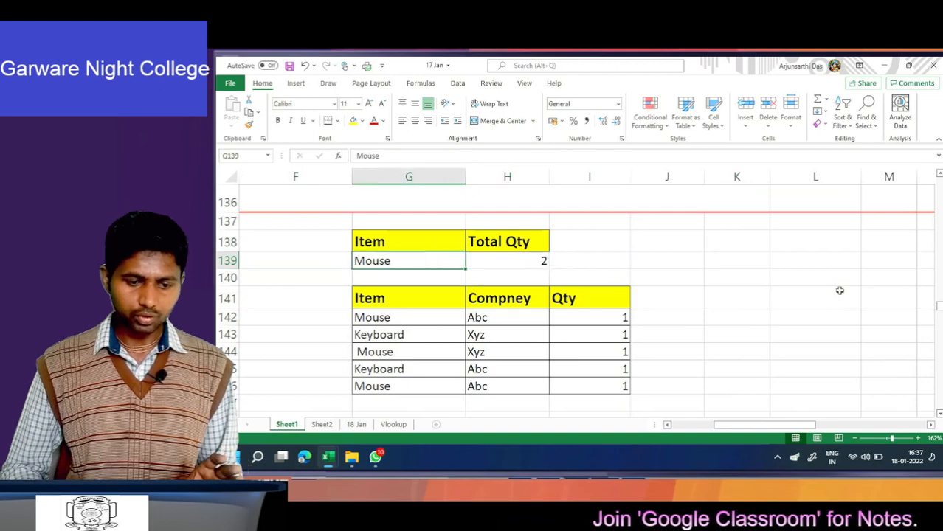
{"action": "key", "text": "Down"}
{"action": "key", "text": "Down"}
{"action": "key", "text": "Down"}
{"action": "key", "text": "Up"}
{"action": "key", "text": "Up"}
{"action": "key", "text": "Up"}
Replace the Total Qty formula in H139 with a VLOOKUP that uses G139 as the lookup value.
{"action": "key", "text": "Right"}
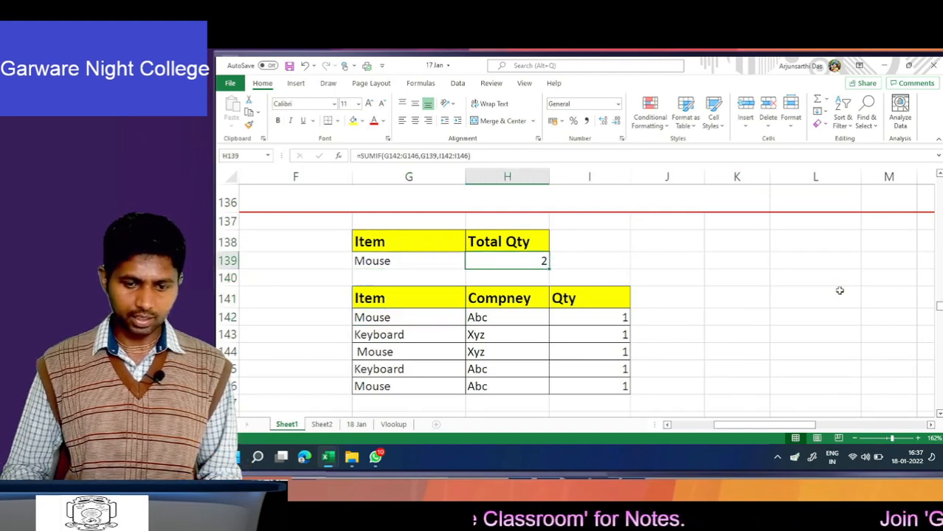
{"action": "type", "text": "=v"}
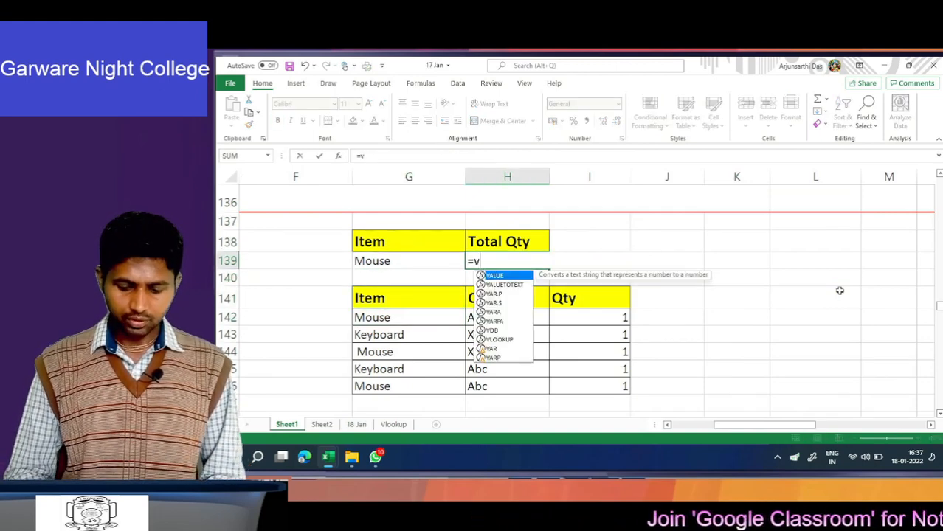
{"action": "type", "text": "loo"}
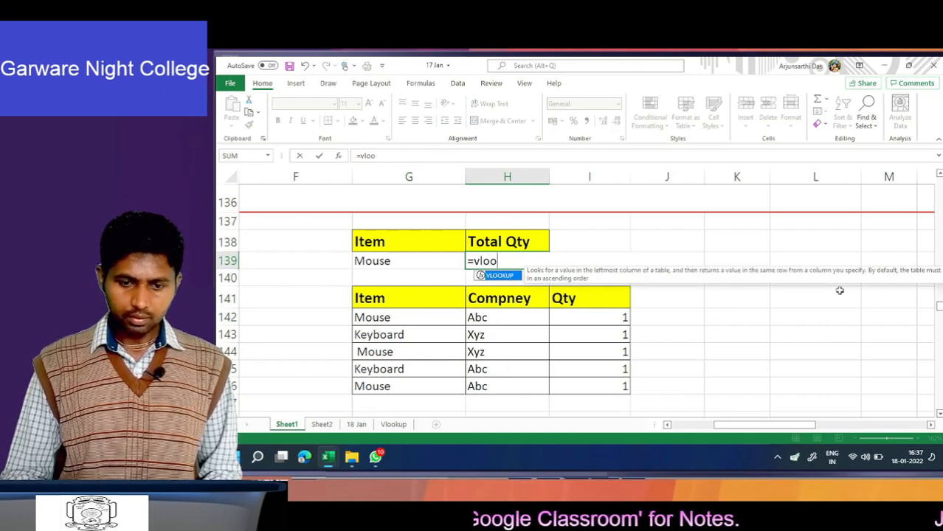
{"action": "key", "text": "Tab"}
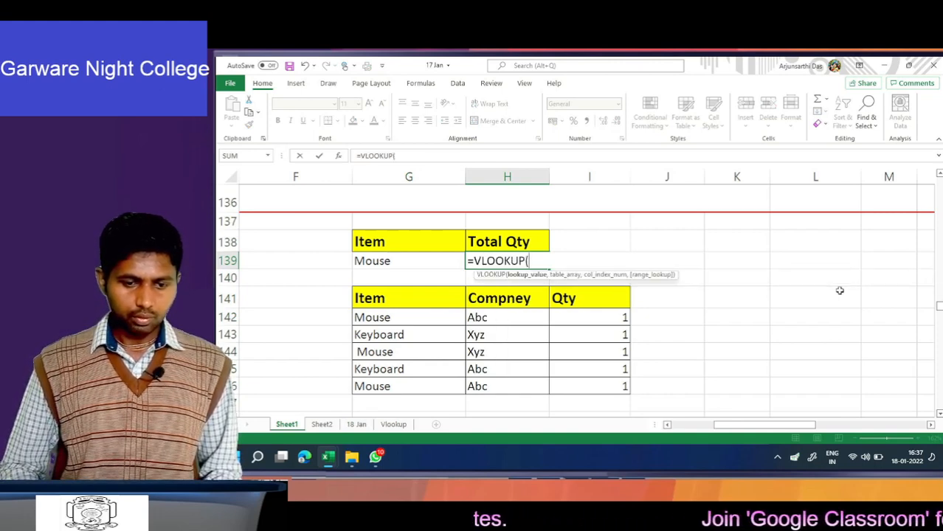
{"action": "key", "text": "Left"}
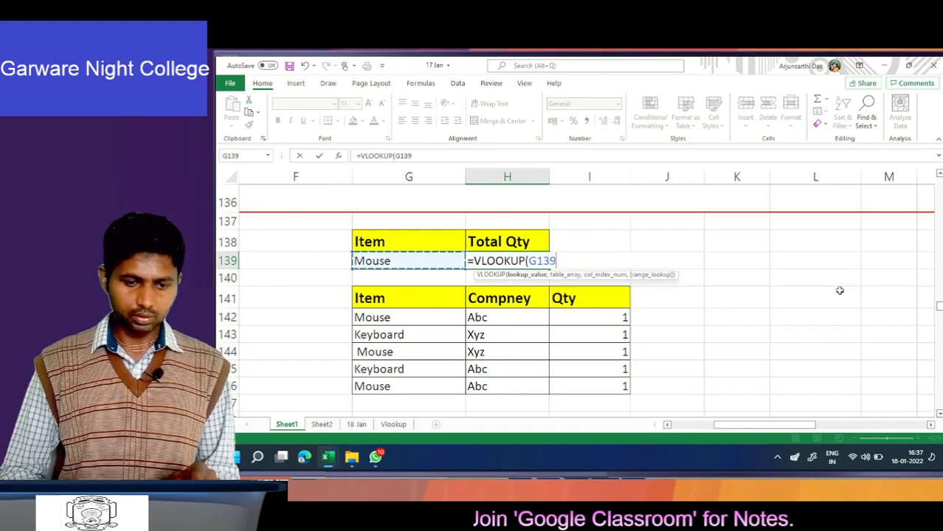
{"action": "type", "text": ","}
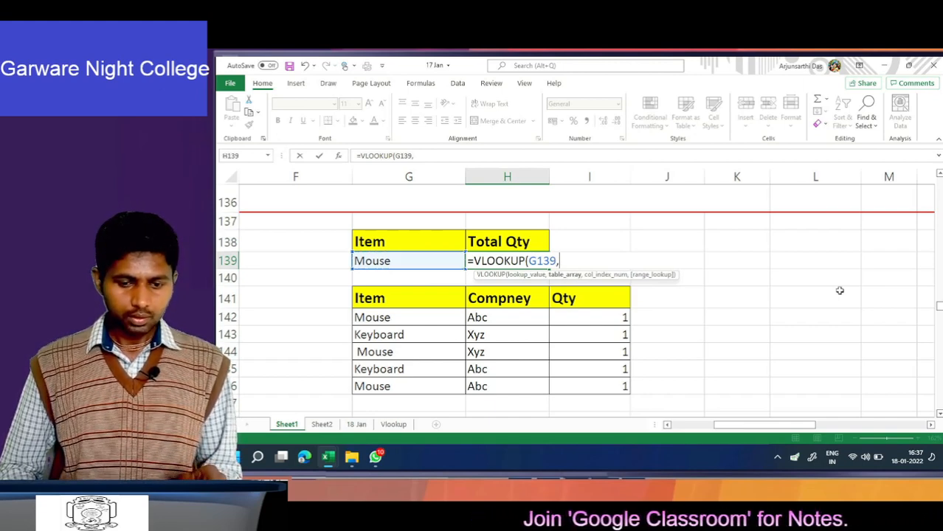
Complete the VLOOKUP in H139 with table array G142:I146, column index 3 and range lookup 0.
{"action": "key", "text": "Down"}
{"action": "key", "text": "Down"}
{"action": "key", "text": "Down"}
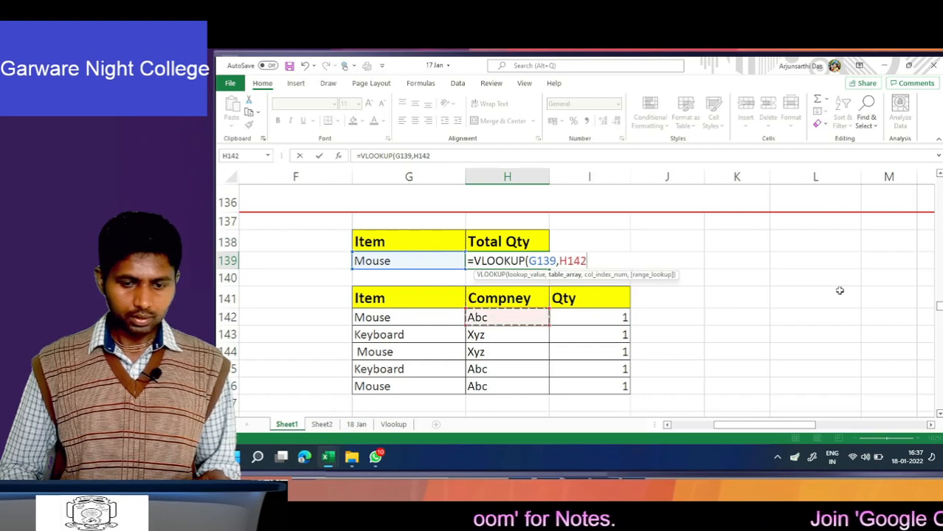
{"action": "key", "text": "Left"}
{"action": "key", "text": "shift+Down"}
{"action": "key", "text": "shift+Down"}
{"action": "key", "text": "shift+Down"}
{"action": "key", "text": "shift+Down"}
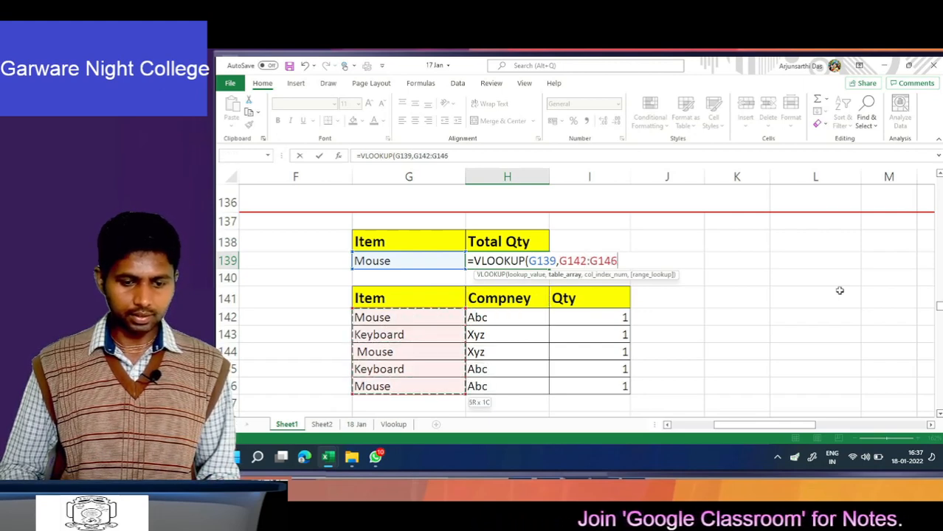
{"action": "key", "text": "shift+Right"}
{"action": "key", "text": "shift+Right"}
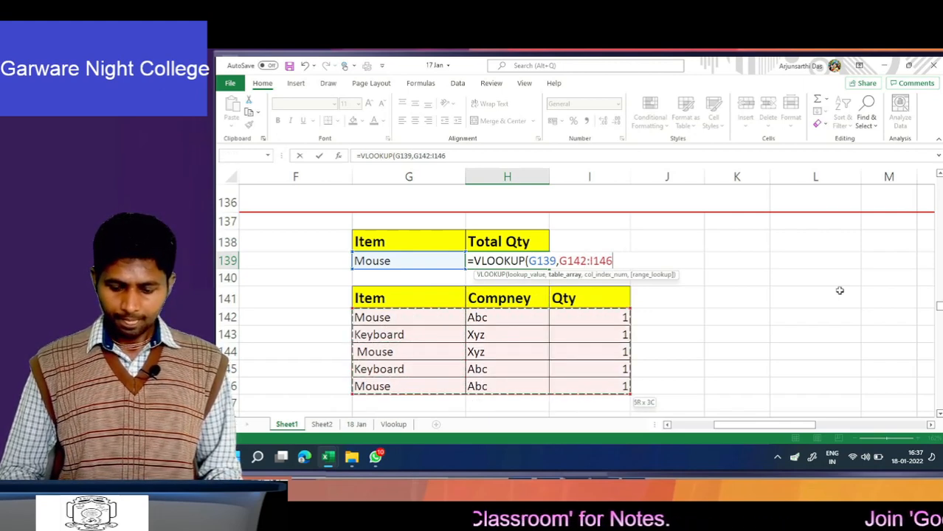
{"action": "type", "text": ","}
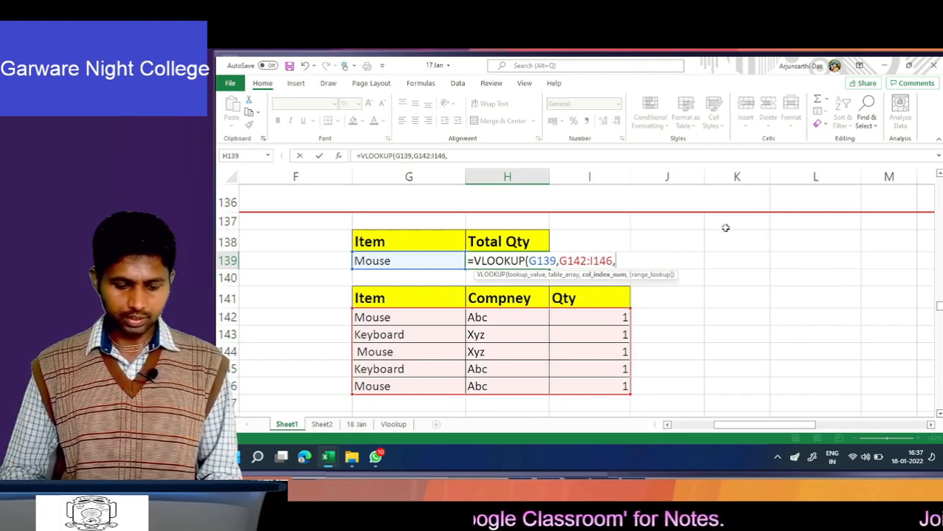
{"action": "type", "text": "3,0"}
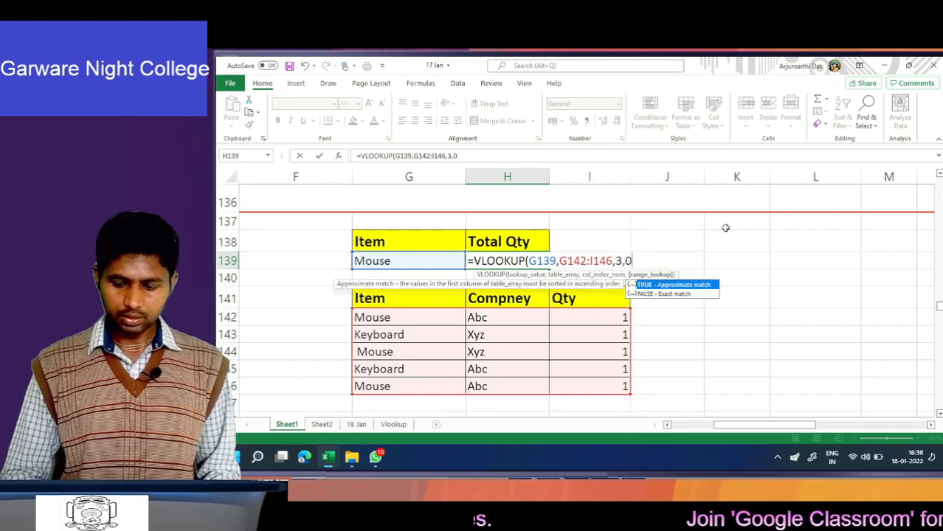
{"action": "type", "text": ")"}
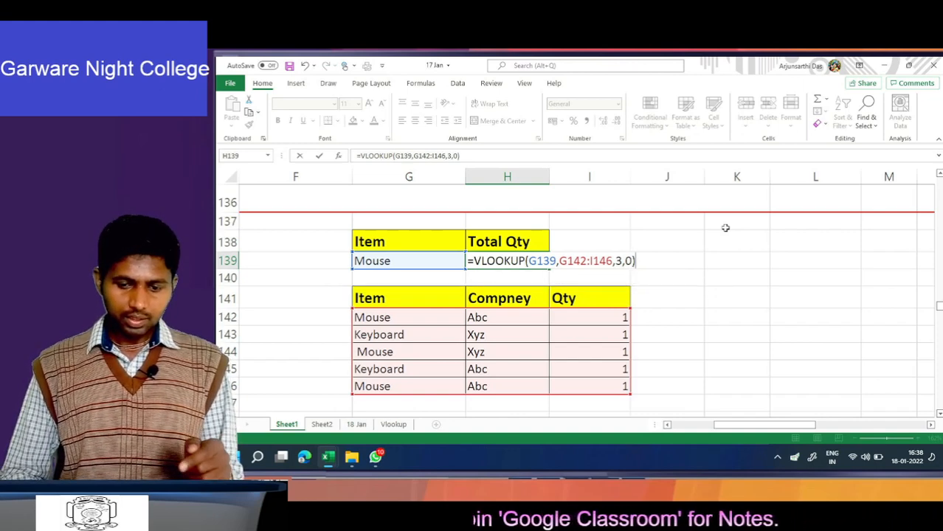
{"action": "key", "text": "Return"}
Set the quantities of the Mouse items in I144 and I146 to 2.
{"action": "key", "text": "Down"}
{"action": "key", "text": "Down"}
{"action": "key", "text": "Down"}
{"action": "key", "text": "Down"}
{"action": "key", "text": "Down"}
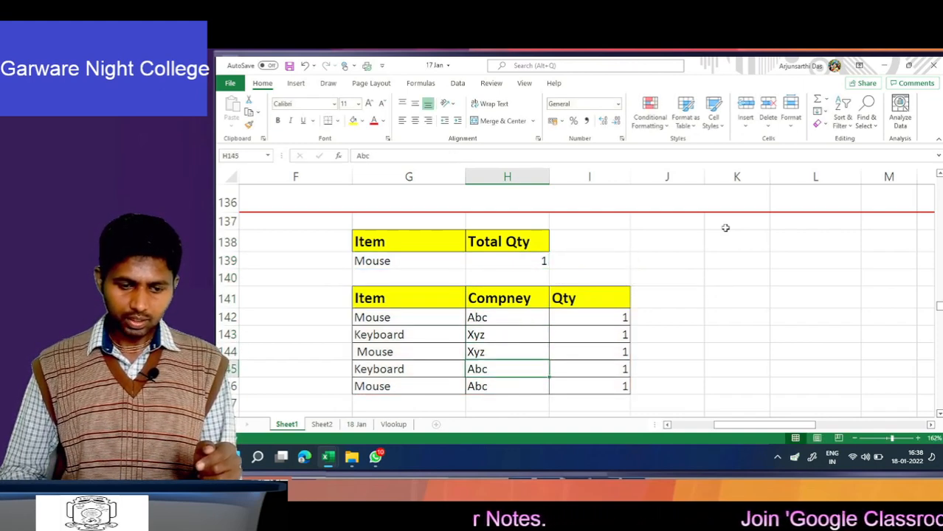
{"action": "key", "text": "Right"}
{"action": "key", "text": "Up"}
{"action": "key", "text": "Down"}
{"action": "key", "text": "Down"}
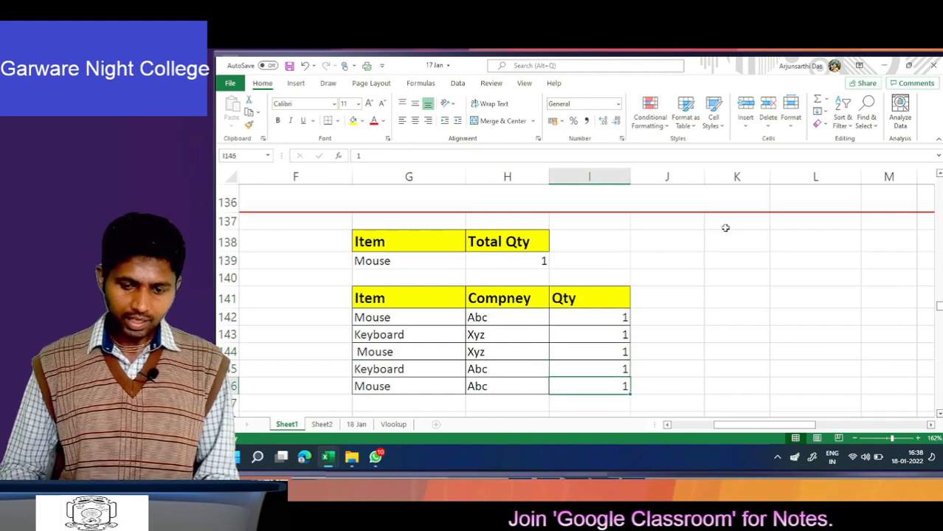
{"action": "key", "text": "Up"}
{"action": "key", "text": "Up"}
{"action": "type", "text": "2"}
{"action": "key", "text": "Return"}
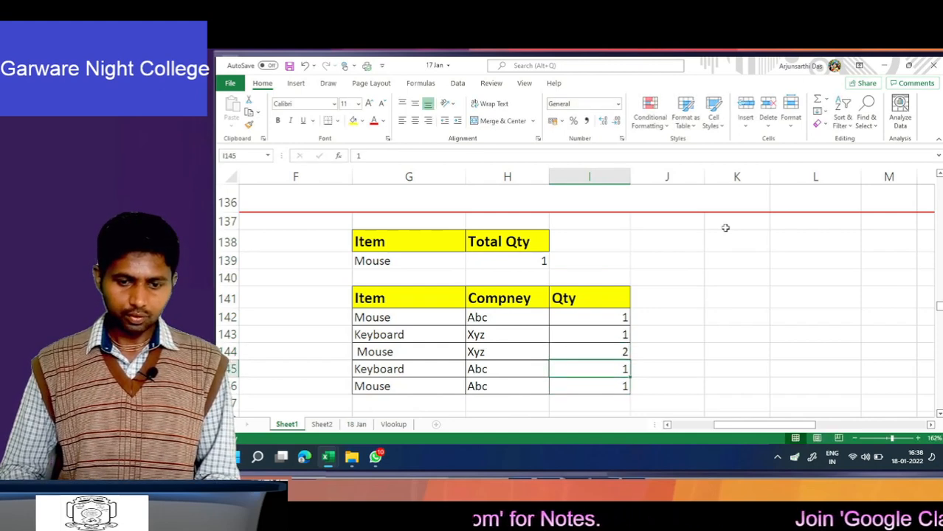
{"action": "key", "text": "Down"}
{"action": "type", "text": "2"}
{"action": "key", "text": "Return"}
Examine the Mouse entries and their quantities in rows 144 to 146 of the item table.
{"action": "key", "text": "Up"}
{"action": "key", "text": "Up"}
{"action": "key", "text": "Up"}
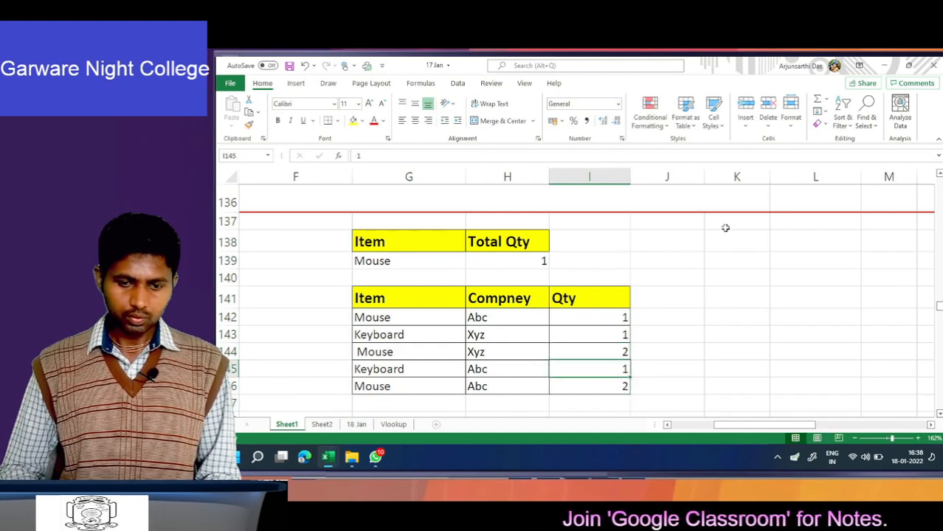
{"action": "key", "text": "Left"}
{"action": "key", "text": "Left"}
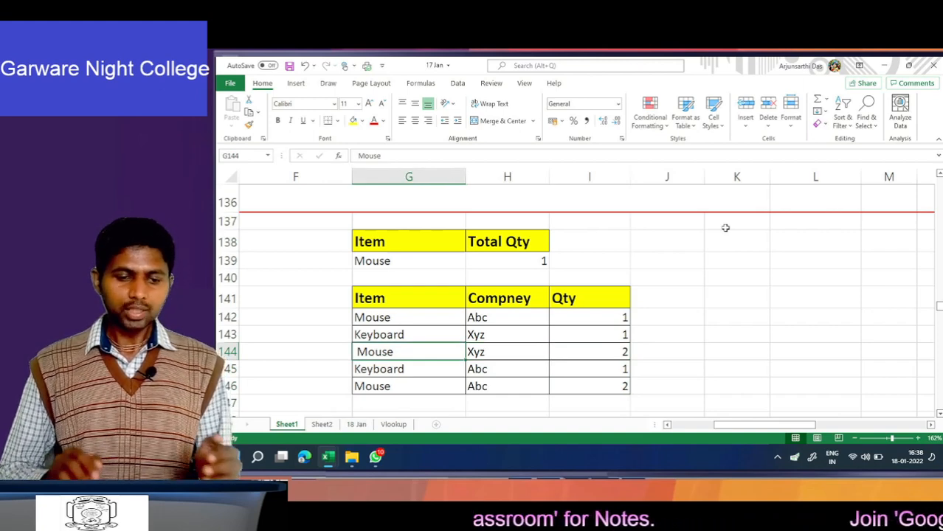
{"action": "key", "text": "Down"}
{"action": "key", "text": "Down"}
{"action": "key", "text": "Up"}
{"action": "key", "text": "Up"}
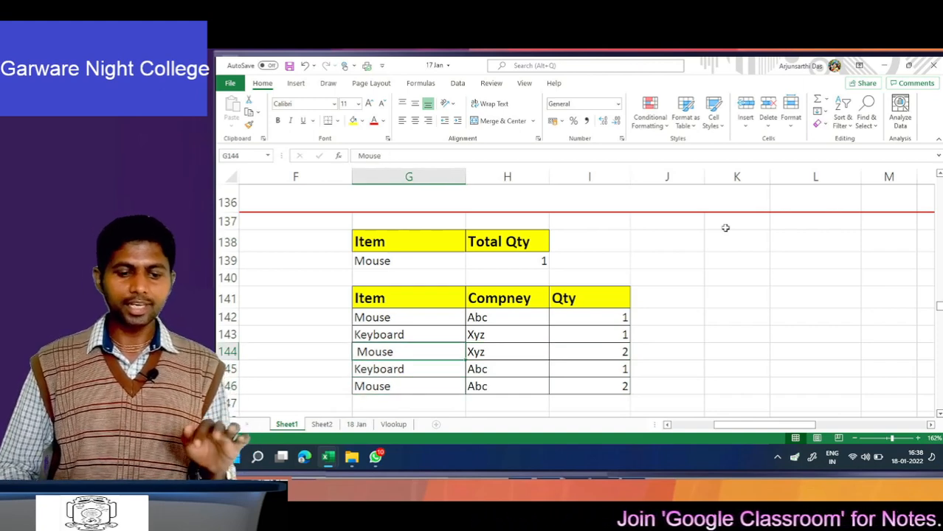
{"action": "key", "text": "Down"}
{"action": "key", "text": "Down"}
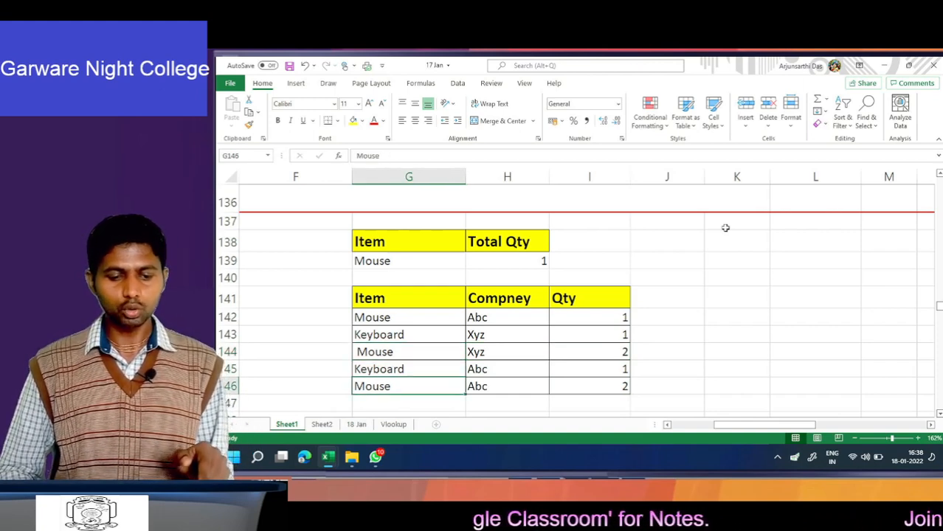
{"action": "key", "text": "Right"}
{"action": "key", "text": "Right"}
{"action": "key", "text": "Left"}
{"action": "key", "text": "Left"}
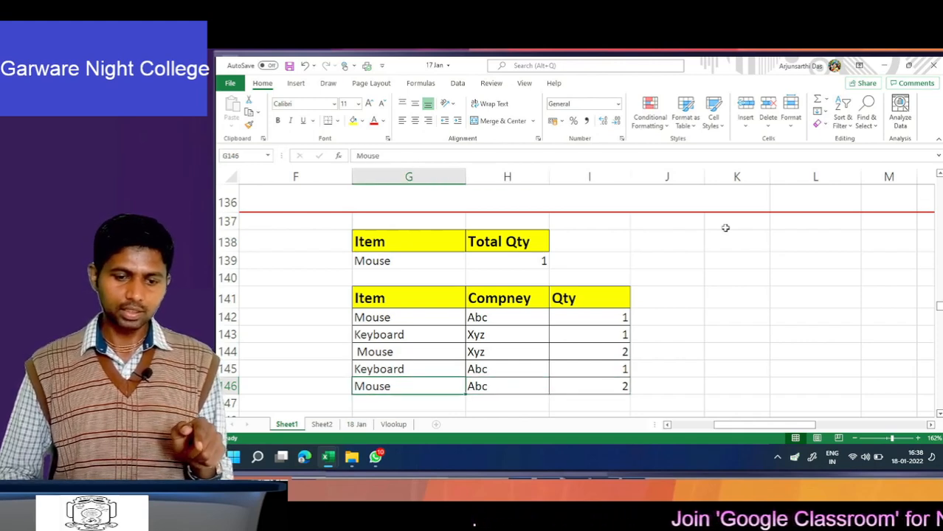
{"action": "key", "text": "Up"}
{"action": "key", "text": "Up"}
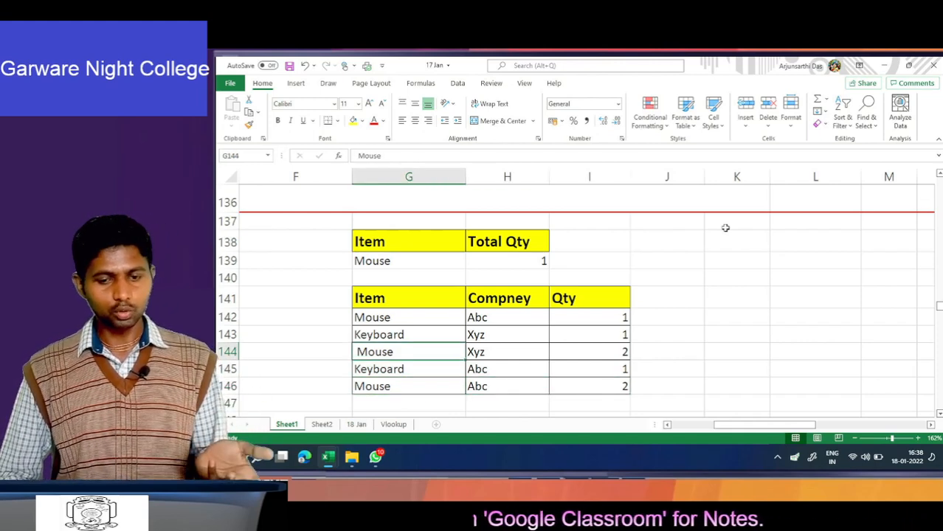
Go past the TRIM Formula section to the UPPER, LOWER & PROPER FORMULA section of the sheet.
{"action": "key", "text": "Home"}
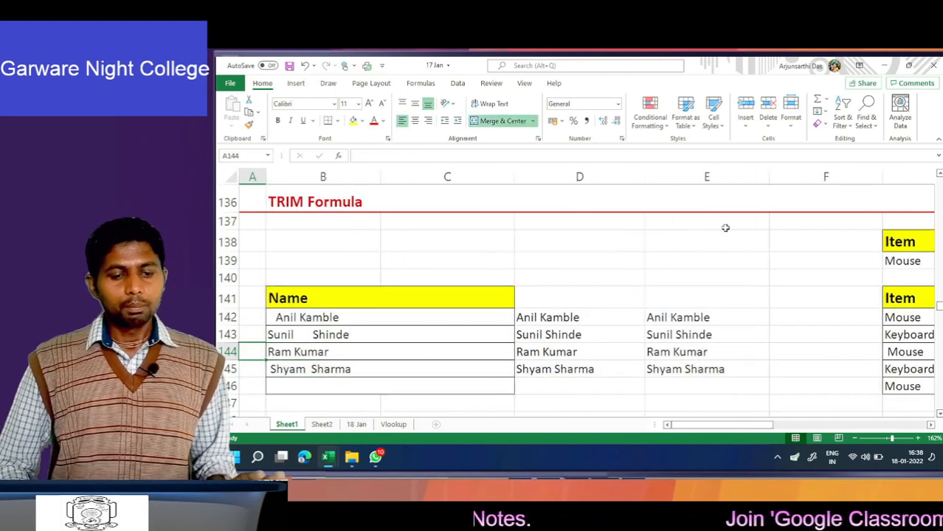
{"action": "key", "text": "Down"}
{"action": "key", "text": "Down"}
{"action": "key", "text": "Down"}
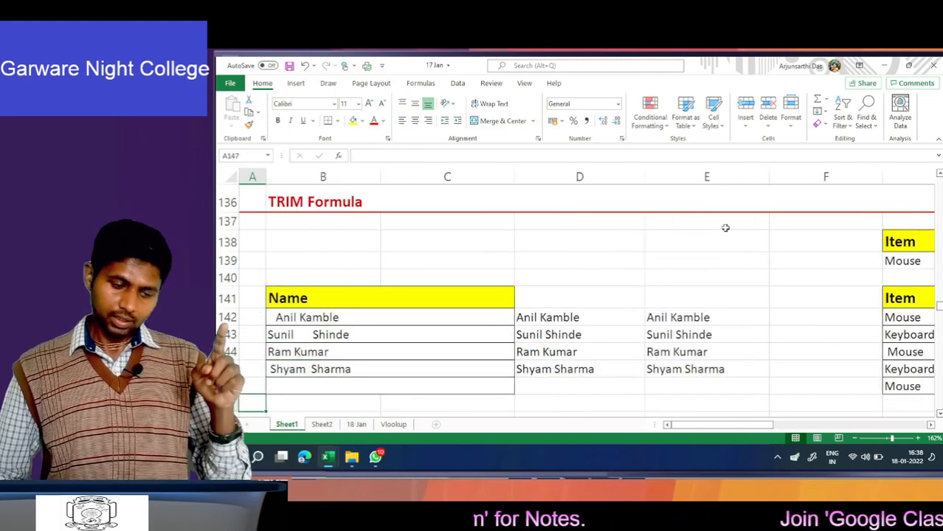
{"action": "key", "text": "Right"}
{"action": "key", "text": "Right"}
{"action": "key", "text": "Right"}
{"action": "key", "text": "Right"}
{"action": "key", "text": "Right"}
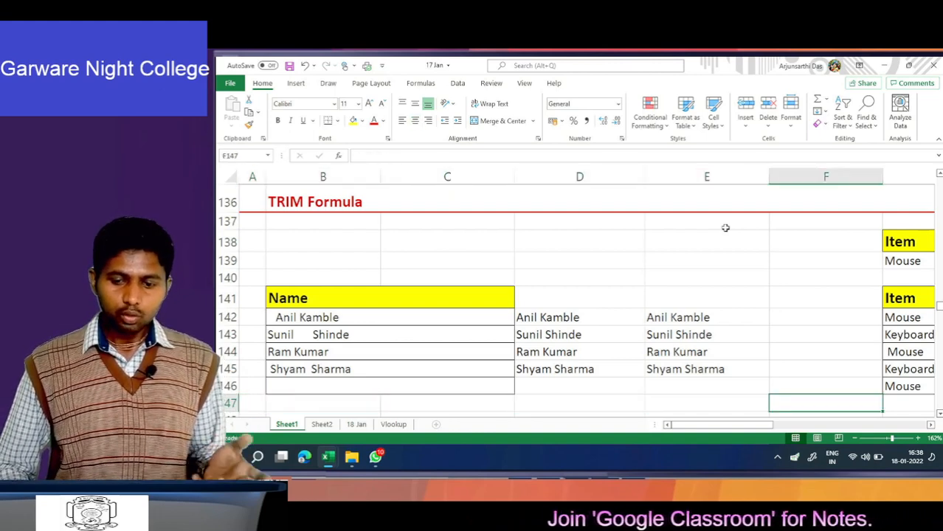
{"action": "key", "text": "Down"}
{"action": "key", "text": "Down"}
{"action": "key", "text": "Down"}
{"action": "key", "text": "Down"}
{"action": "key", "text": "Down"}
{"action": "key", "text": "Down"}
{"action": "key", "text": "Down"}
{"action": "key", "text": "Down"}
{"action": "key", "text": "Down"}
{"action": "key", "text": "Down"}
{"action": "key", "text": "Down"}
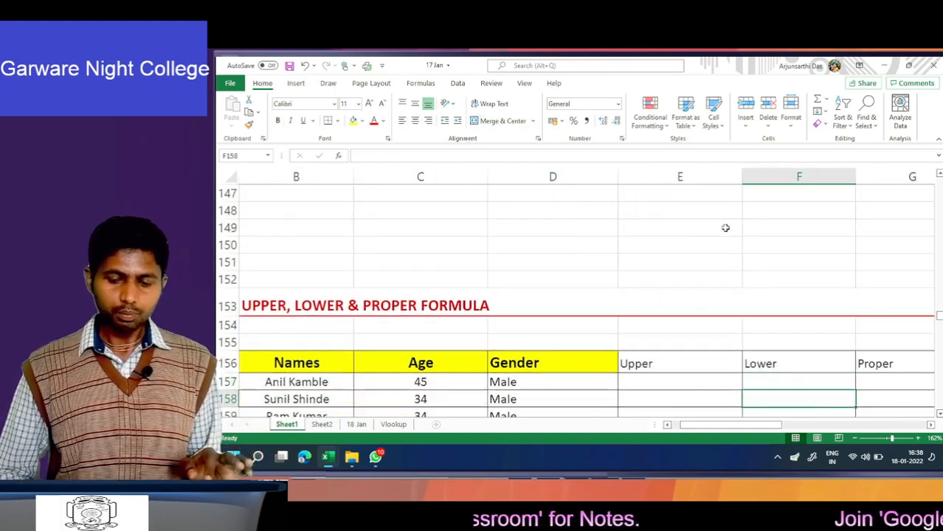
{"action": "key", "text": "Down"}
{"action": "key", "text": "Down"}
{"action": "key", "text": "Left"}
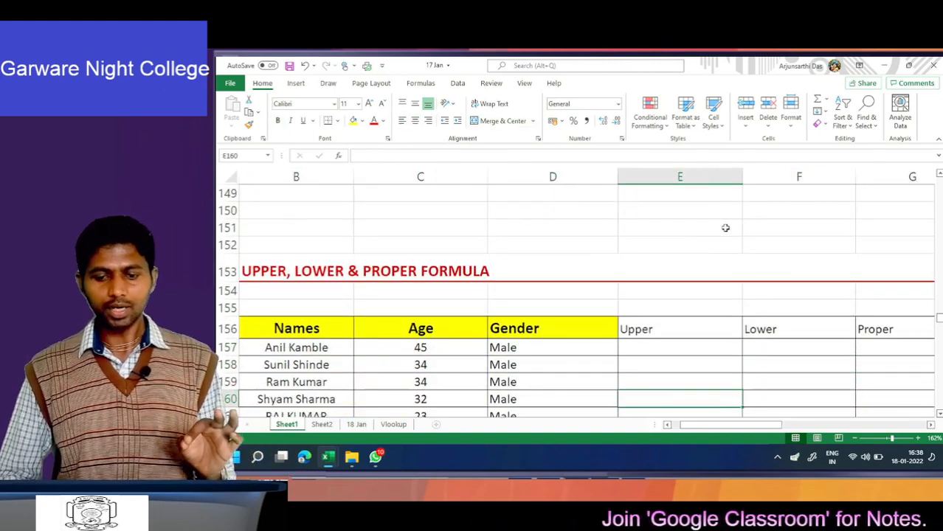
Examine the letter case of the entries in the Names table, rows 157 to 161, and its section heading.
{"action": "key", "text": "Left"}
{"action": "key", "text": "Down"}
{"action": "key", "text": "Up"}
{"action": "key", "text": "Up"}
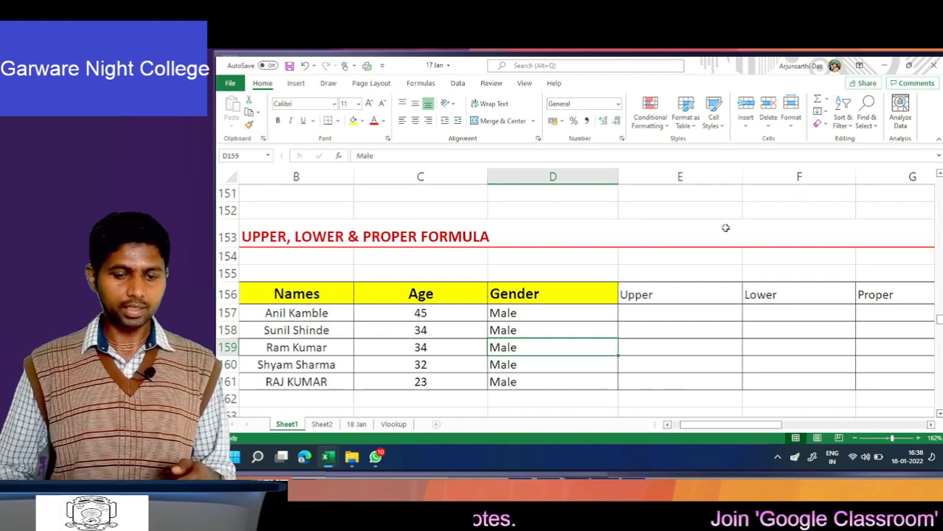
{"action": "key", "text": "Up"}
{"action": "key", "text": "Up"}
{"action": "key", "text": "Down"}
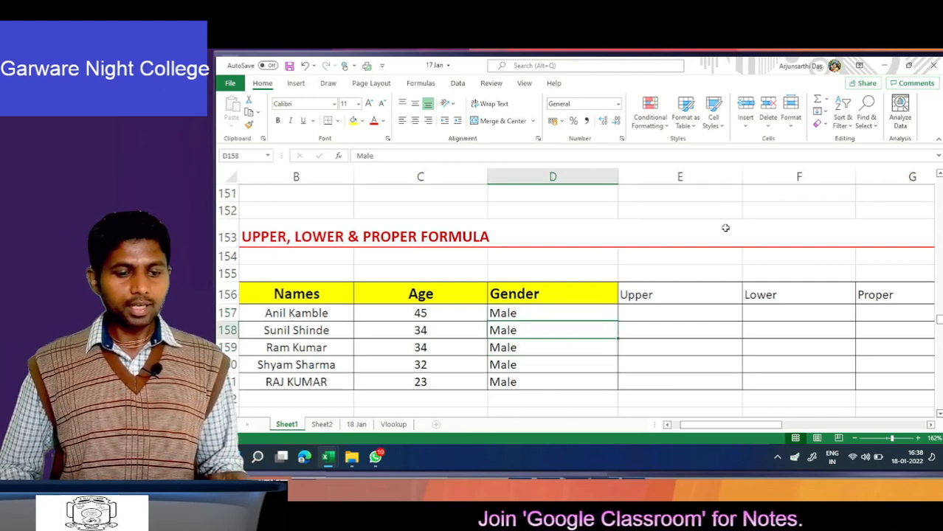
{"action": "key", "text": "Up"}
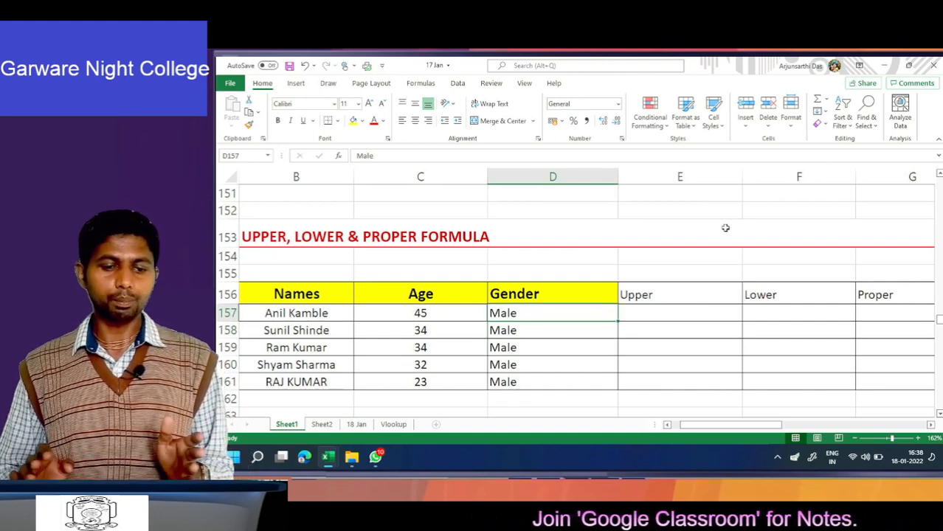
{"action": "key", "text": "Left"}
{"action": "key", "text": "Left"}
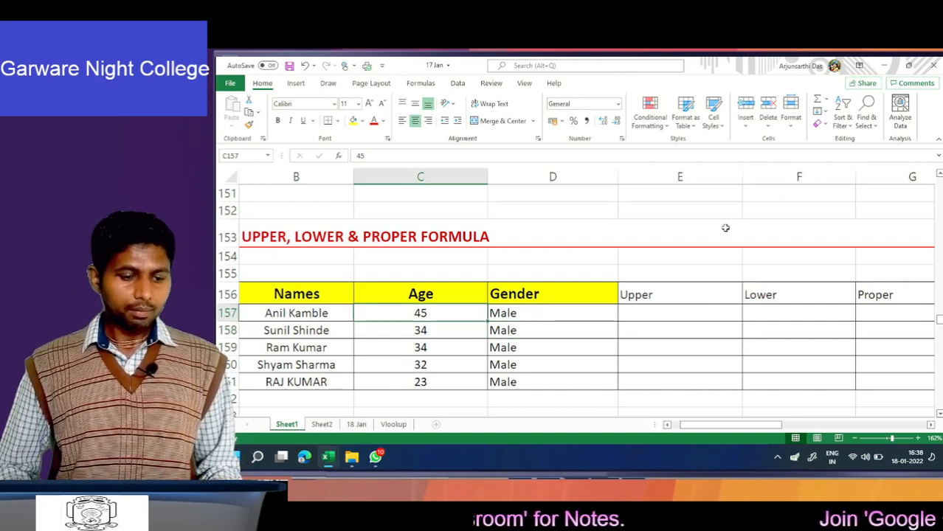
{"action": "key", "text": "ctrl+shift+Down"}
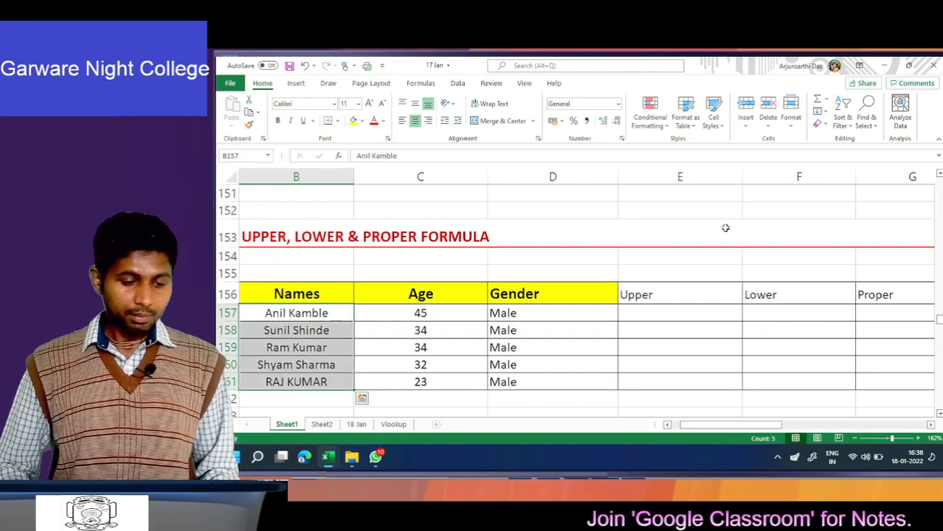
{"action": "key", "text": "shift+Up"}
{"action": "key", "text": "shift+Up"}
{"action": "key", "text": "shift+Up"}
{"action": "key", "text": "shift+Up"}
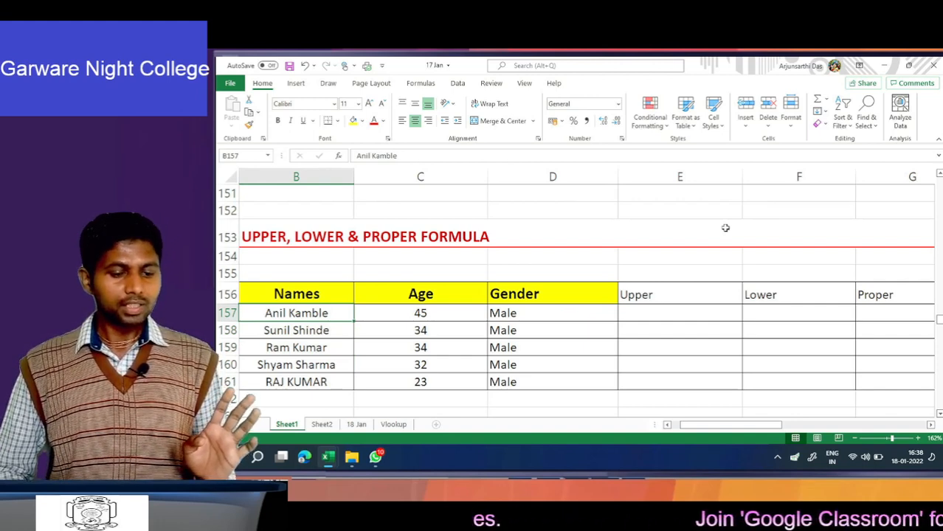
{"action": "key", "text": "Down"}
{"action": "key", "text": "Down"}
{"action": "key", "text": "Down"}
{"action": "key", "text": "Down"}
{"action": "key", "text": "Down"}
{"action": "key", "text": "Down"}
{"action": "key", "text": "Up"}
{"action": "key", "text": "Up"}
{"action": "key", "text": "Up"}
{"action": "key", "text": "Up"}
{"action": "key", "text": "Up"}
{"action": "key", "text": "Up"}
{"action": "key", "text": "Up"}
{"action": "key", "text": "Up"}
{"action": "key", "text": "Up"}
{"action": "key", "text": "Up"}
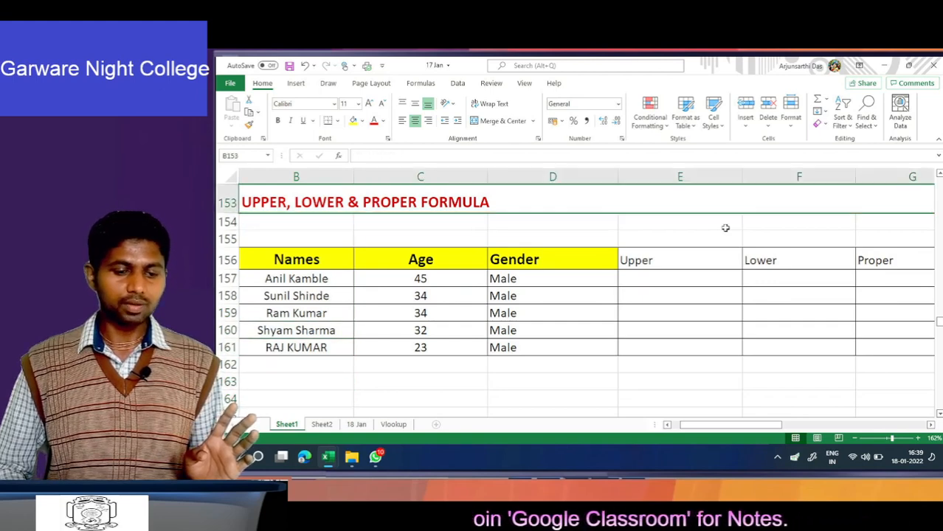
{"action": "key", "text": "Up"}
{"action": "key", "text": "Up"}
{"action": "key", "text": "Down"}
{"action": "key", "text": "Down"}
{"action": "key", "text": "Down"}
{"action": "key", "text": "Up"}
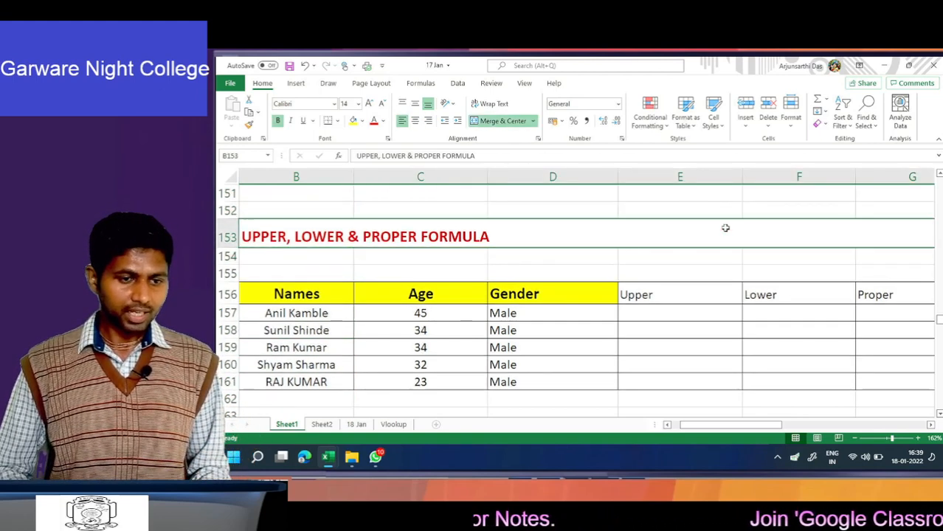
{"action": "left_click", "coordinate": [296, 83]}
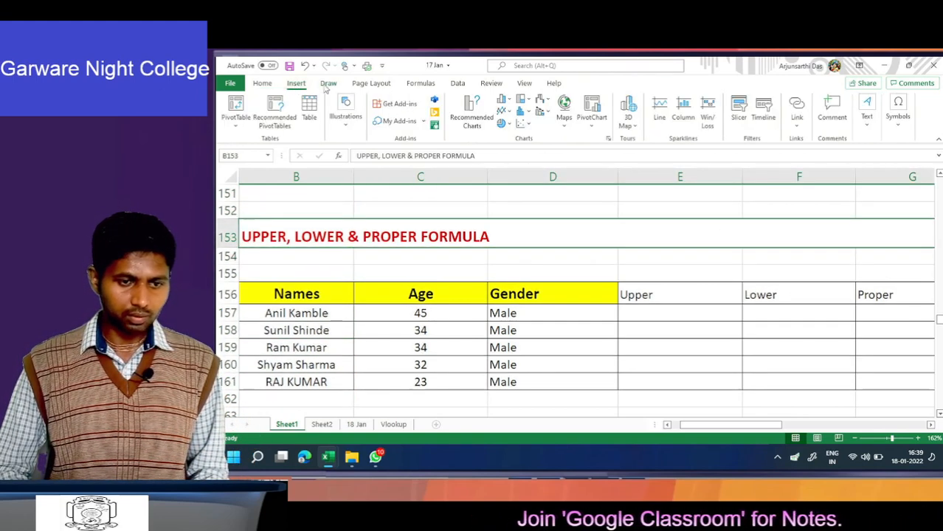
{"action": "left_click", "coordinate": [327, 84]}
{"action": "left_click", "coordinate": [372, 84]}
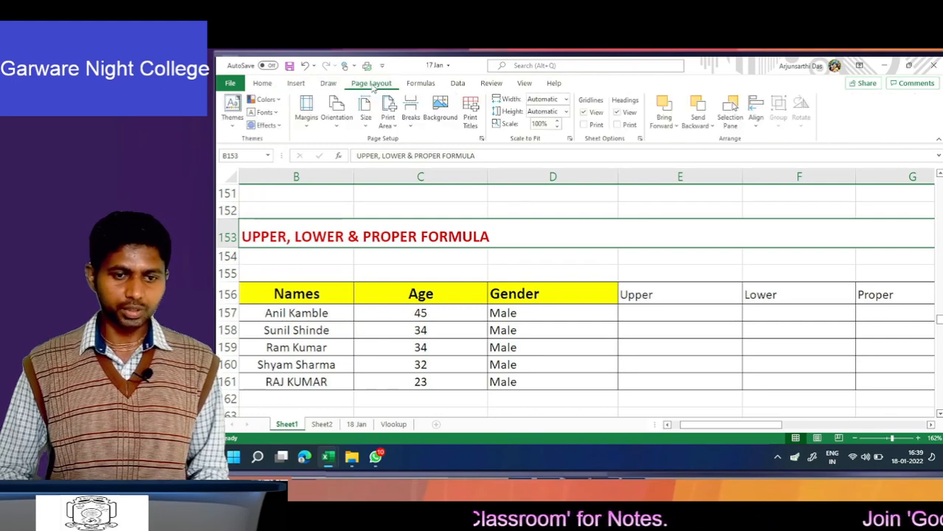
{"action": "left_click", "coordinate": [421, 84]}
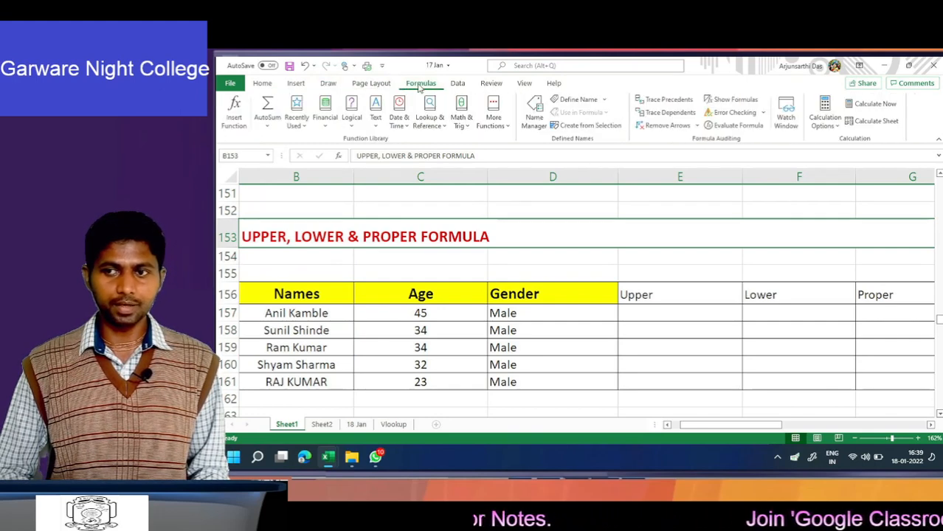
{"action": "left_click", "coordinate": [273, 83]}
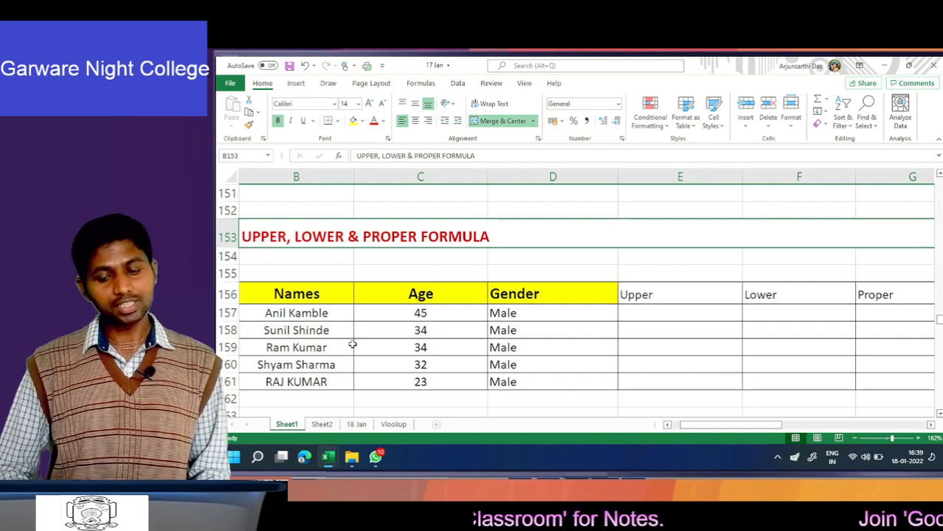
Copy the names in B157:B161 and paste them into a new blank Word document.
{"action": "left_click", "coordinate": [281, 310]}
{"action": "key", "text": "ctrl+shift+Down"}
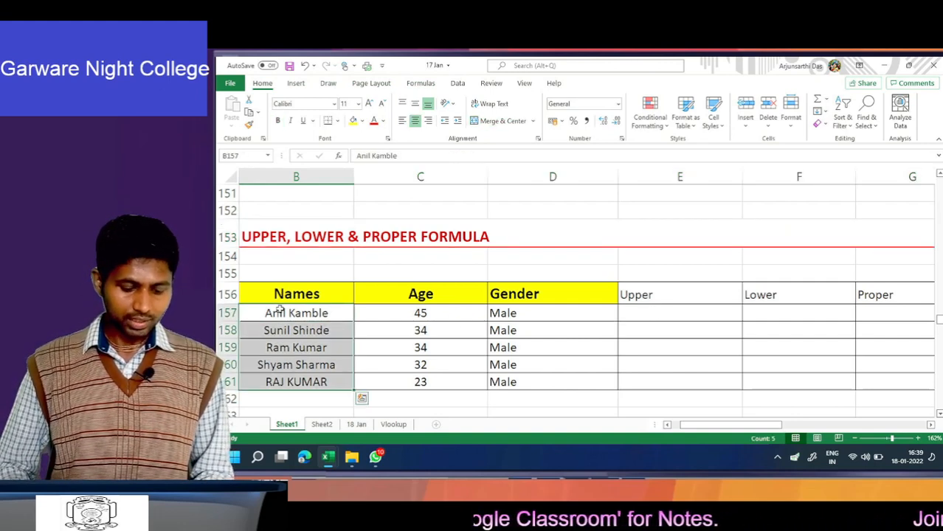
{"action": "key", "text": "ctrl+c"}
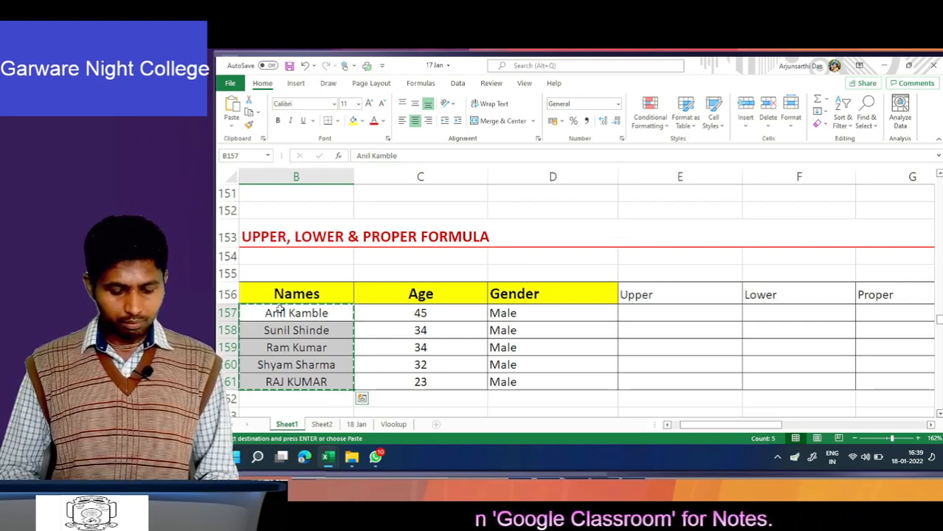
{"action": "key", "text": "super"}
{"action": "type", "text": "word"}
{"action": "key", "text": "Return"}
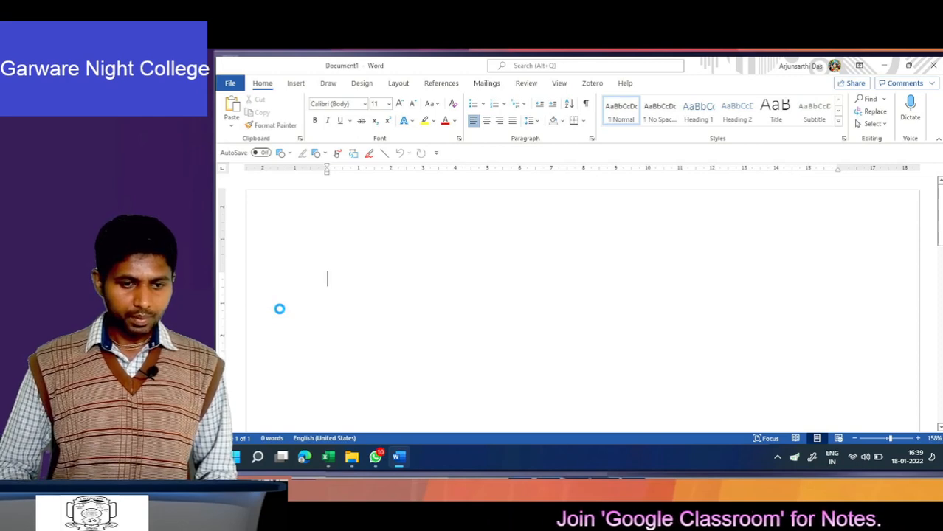
{"action": "key", "text": "ctrl+v"}
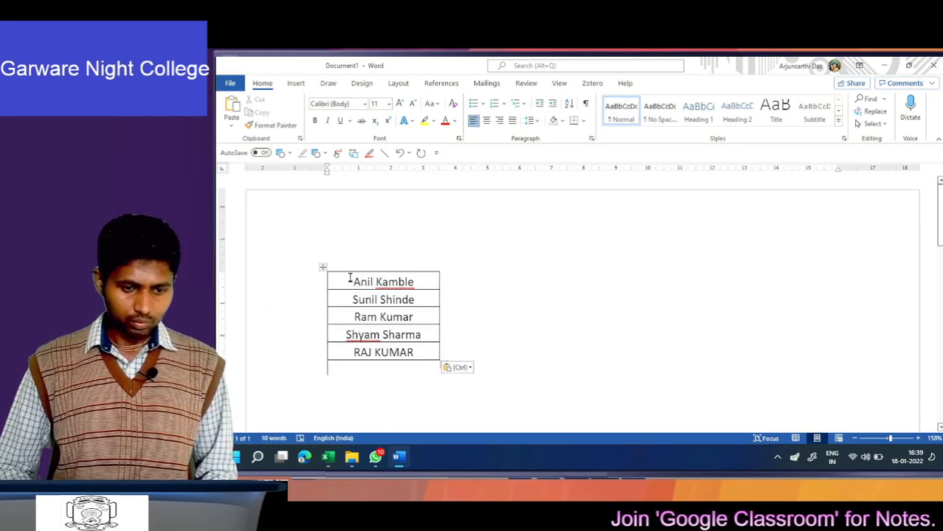
Change all five pasted names to lowercase in Word and paste them back over B157:B161 in Excel.
{"action": "left_click_drag", "start_coordinate": [350, 276], "coordinate": [418, 355]}
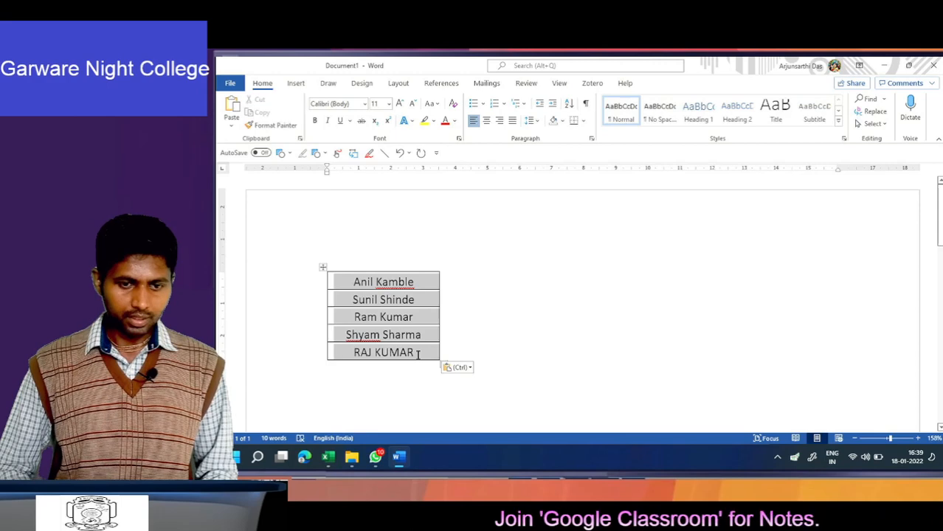
{"action": "left_click", "coordinate": [437, 106]}
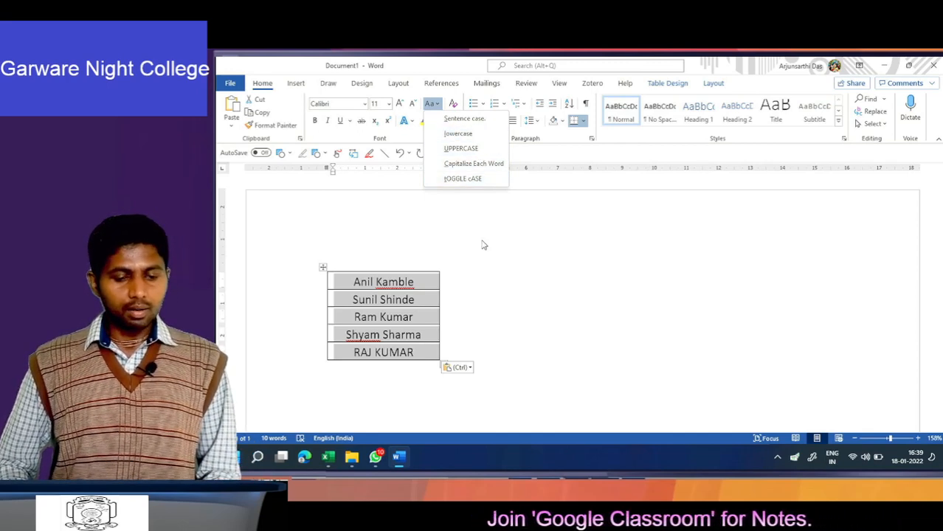
{"action": "key", "text": "Down"}
{"action": "key", "text": "Up"}
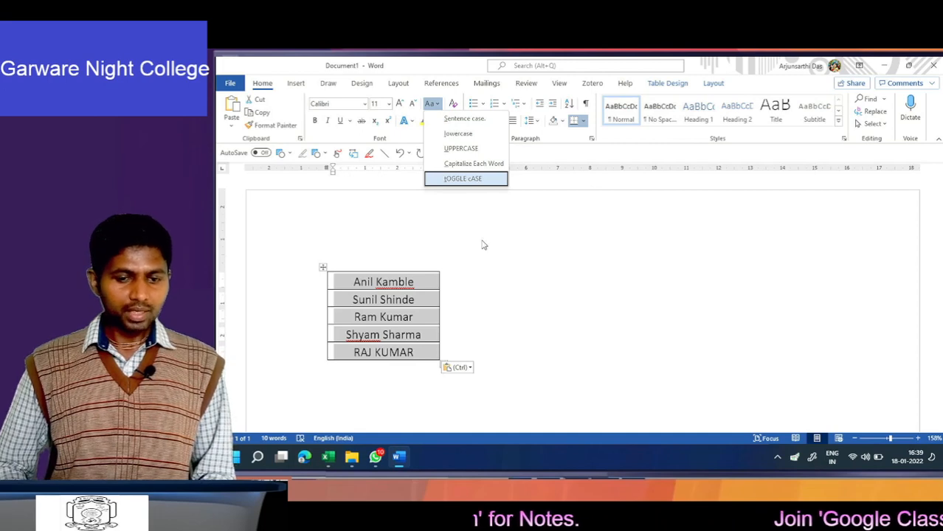
{"action": "left_click", "coordinate": [473, 138]}
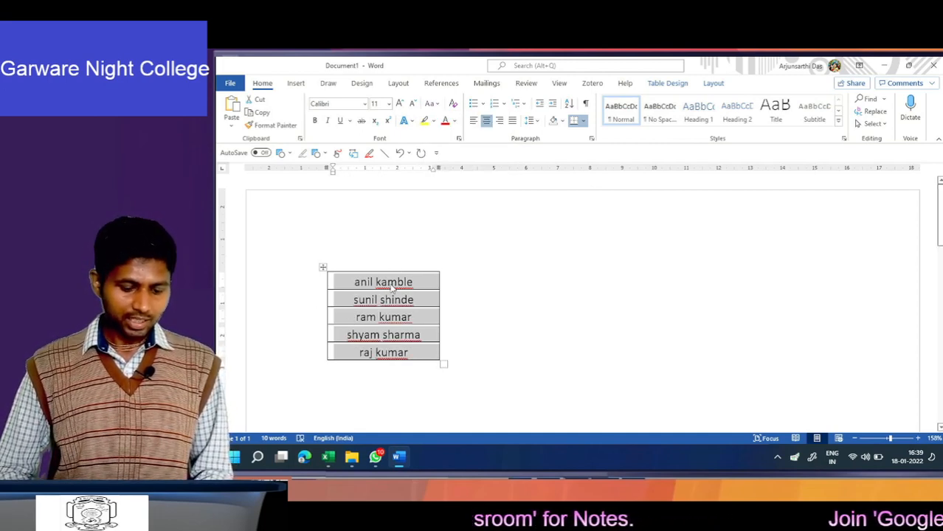
{"action": "key", "text": "alt+Tab"}
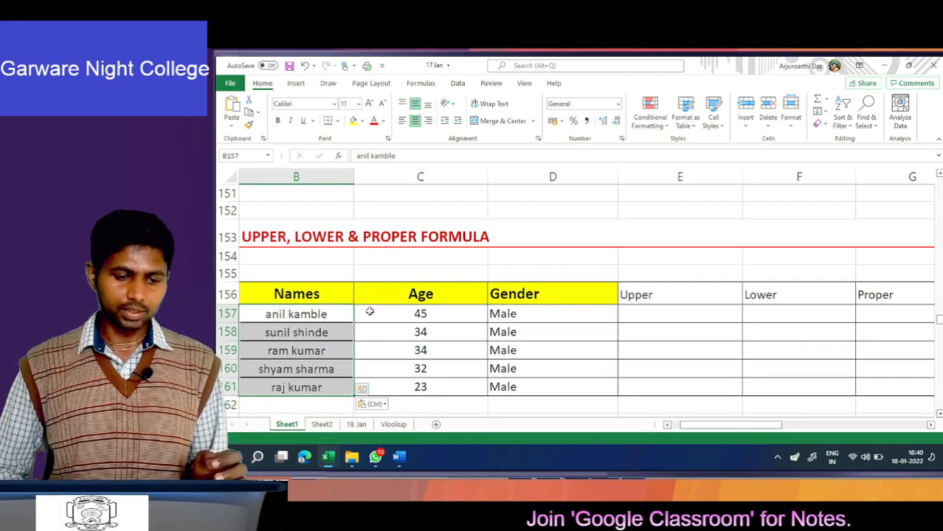
Enter =UPPER(B157) in E157 under Upper and fill the formula down to E161.
{"action": "left_click", "coordinate": [655, 316]}
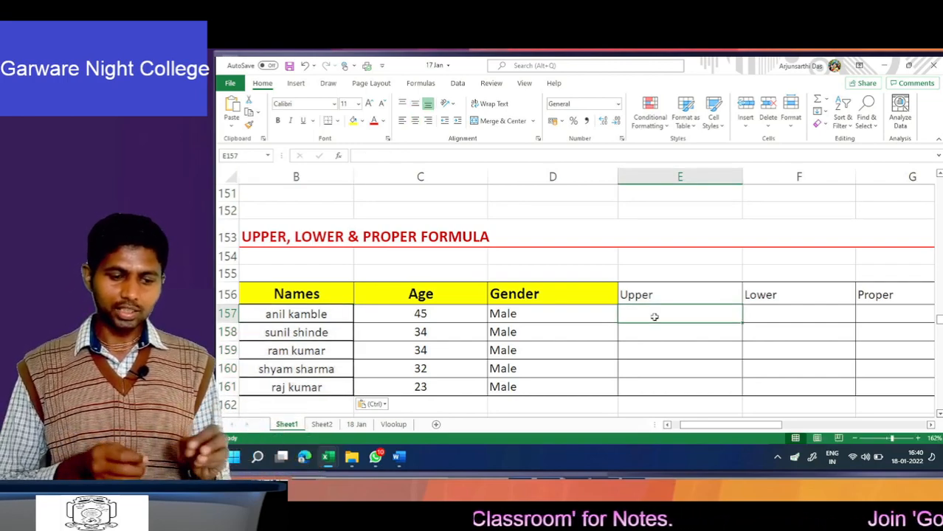
{"action": "type", "text": "="}
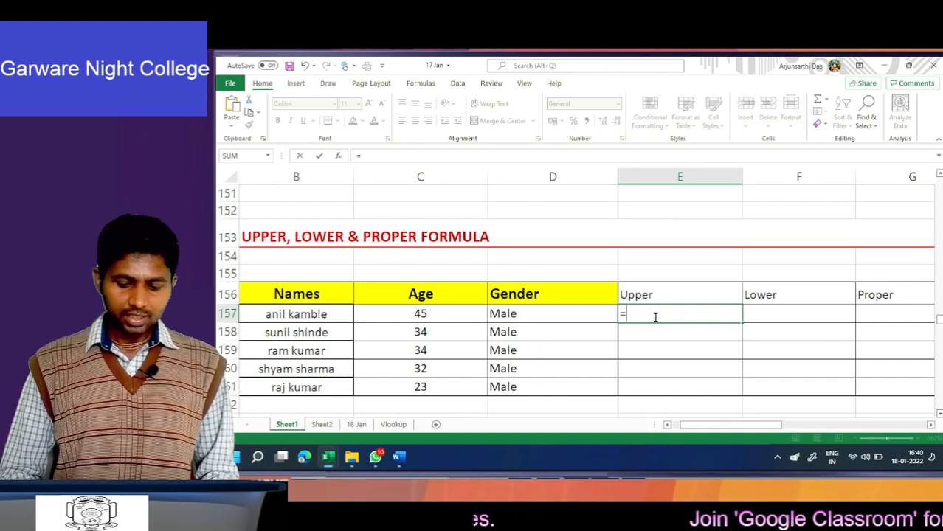
{"action": "type", "text": "upp"}
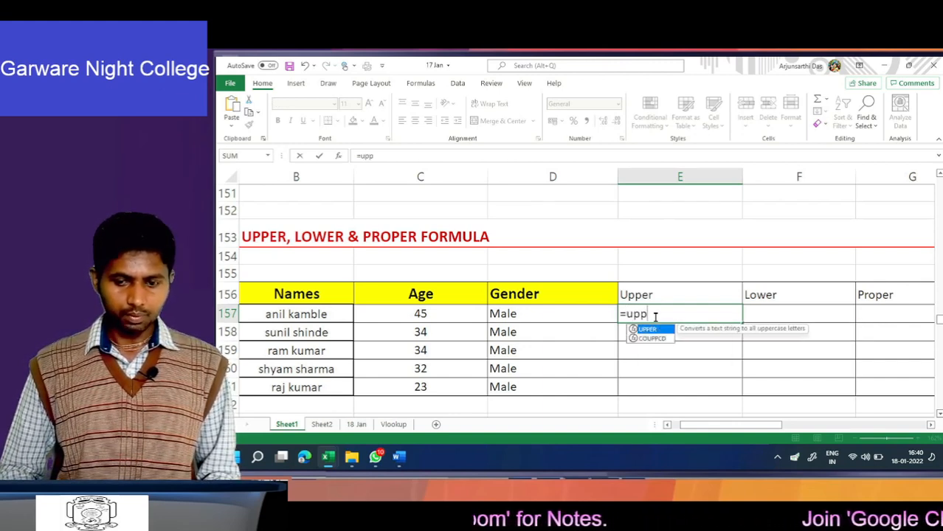
{"action": "key", "text": "Tab"}
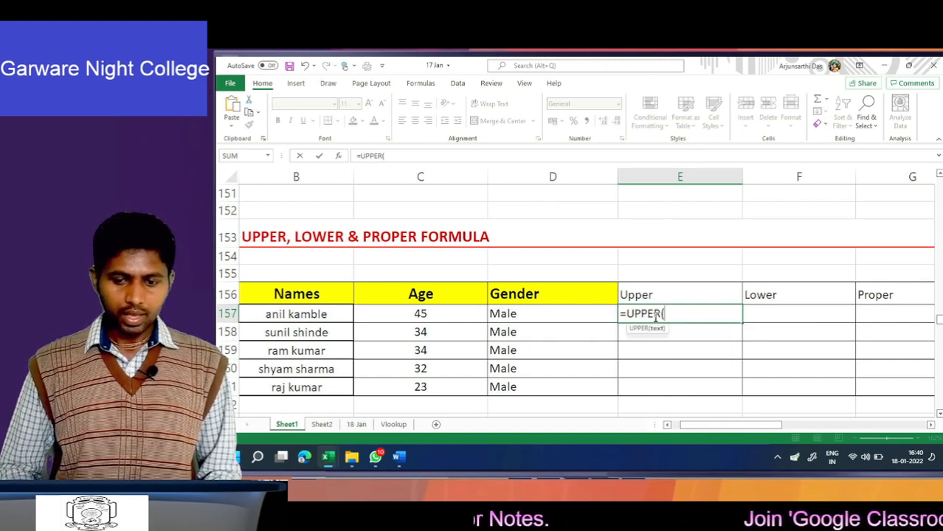
{"action": "key", "text": "Left"}
{"action": "key", "text": "Left"}
{"action": "key", "text": "Left"}
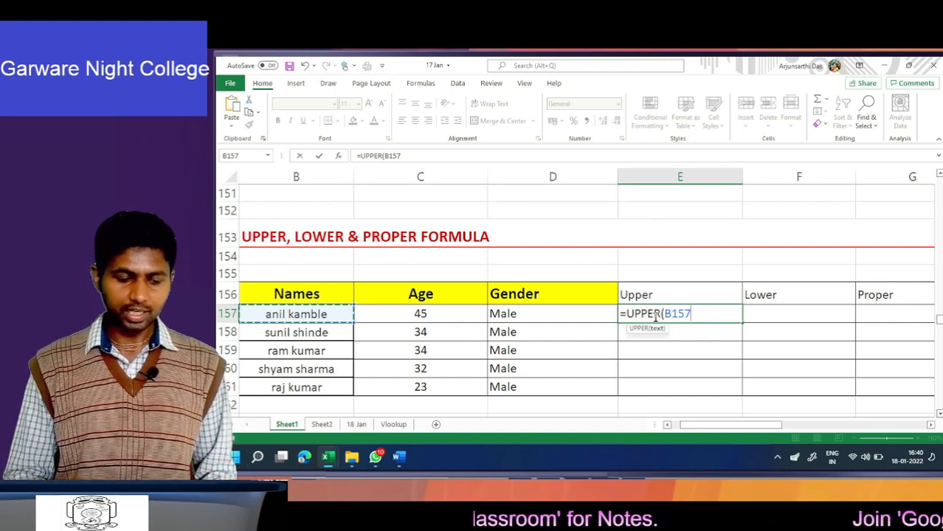
{"action": "type", "text": ")"}
{"action": "key", "text": "ctrl+Return"}
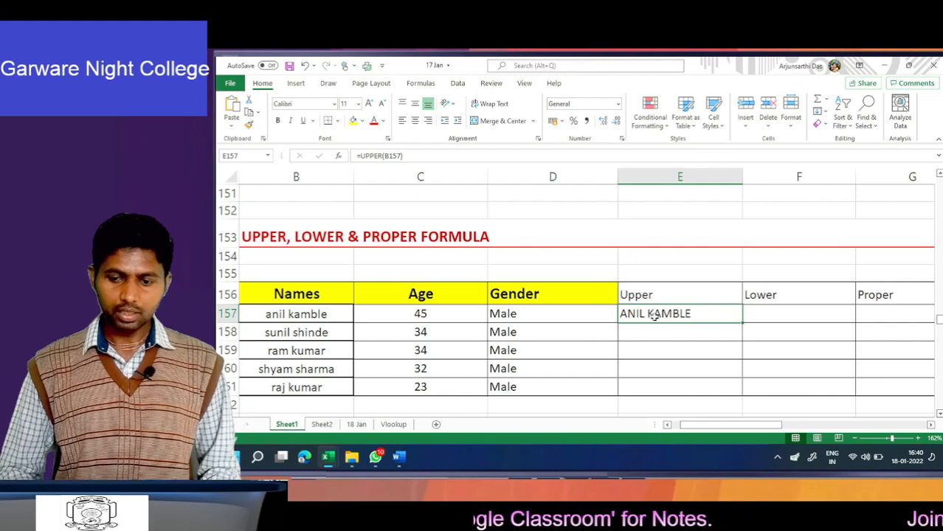
{"action": "double_click", "coordinate": [743, 323]}
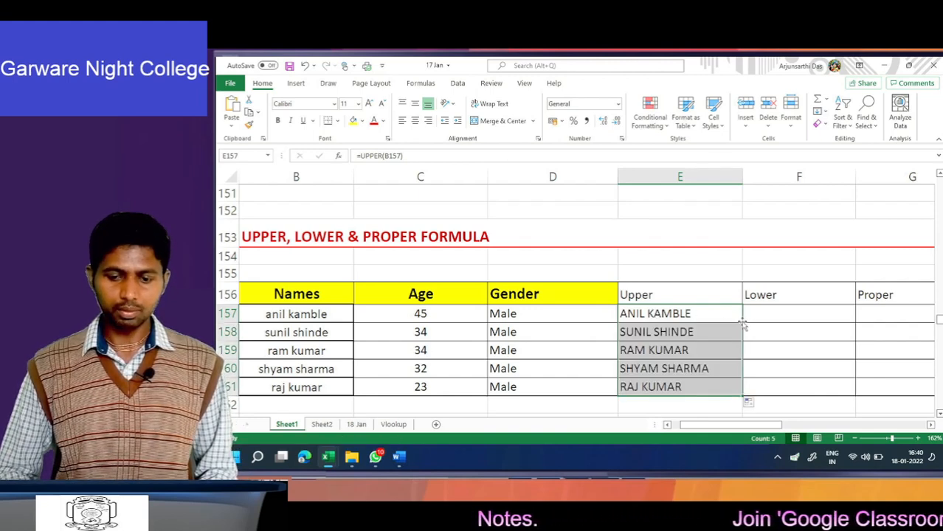
{"action": "left_click", "coordinate": [704, 336]}
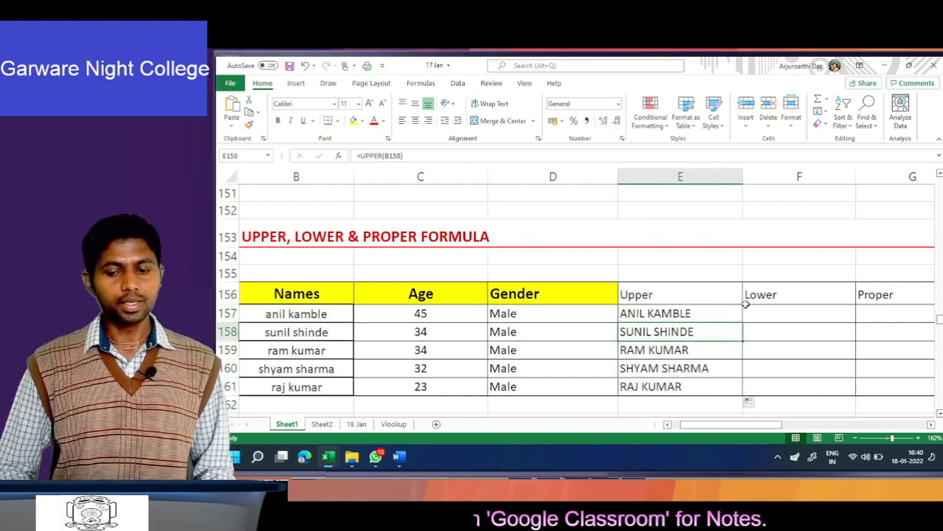
Enter =LOWER(B157) in F157 under Lower and fill the formula down to F161.
{"action": "left_click", "coordinate": [772, 308]}
{"action": "type", "text": "="}
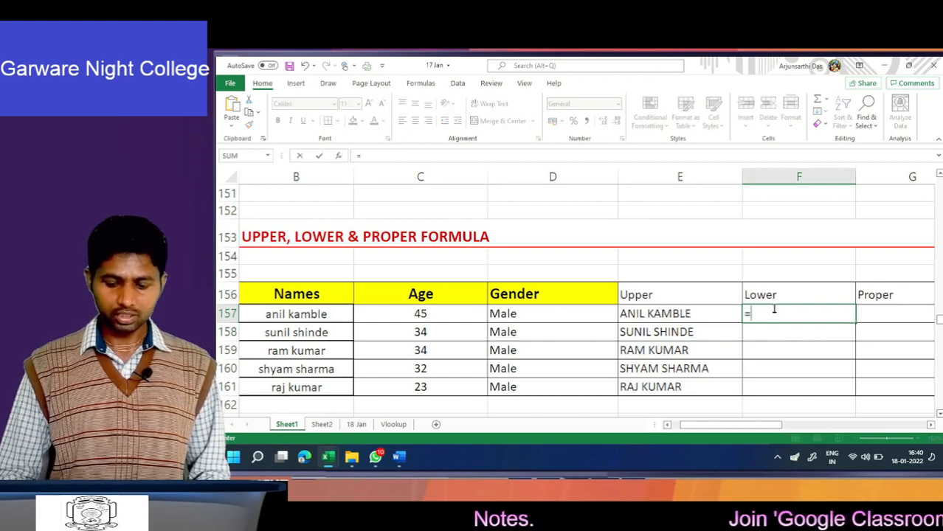
{"action": "type", "text": "low"}
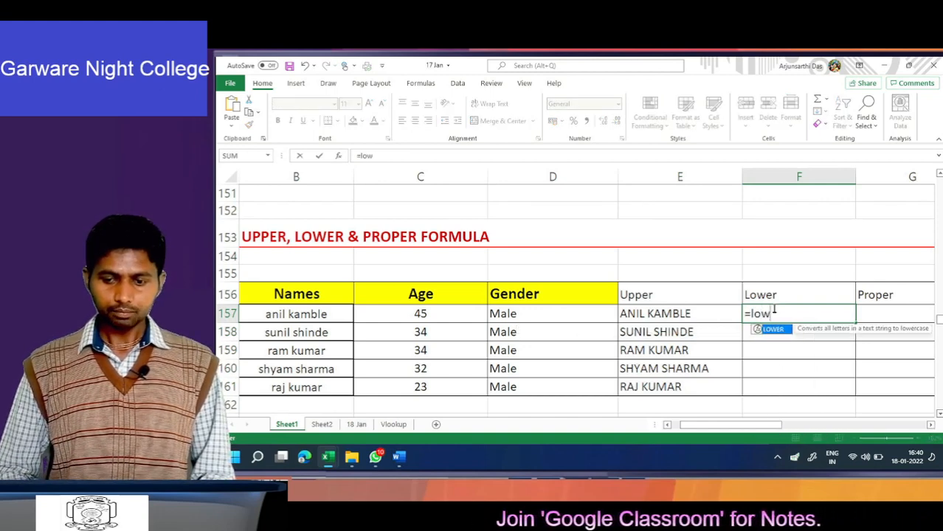
{"action": "key", "text": "Tab"}
{"action": "key", "text": "Left"}
{"action": "key", "text": "Left"}
{"action": "key", "text": "Left"}
{"action": "key", "text": "Left"}
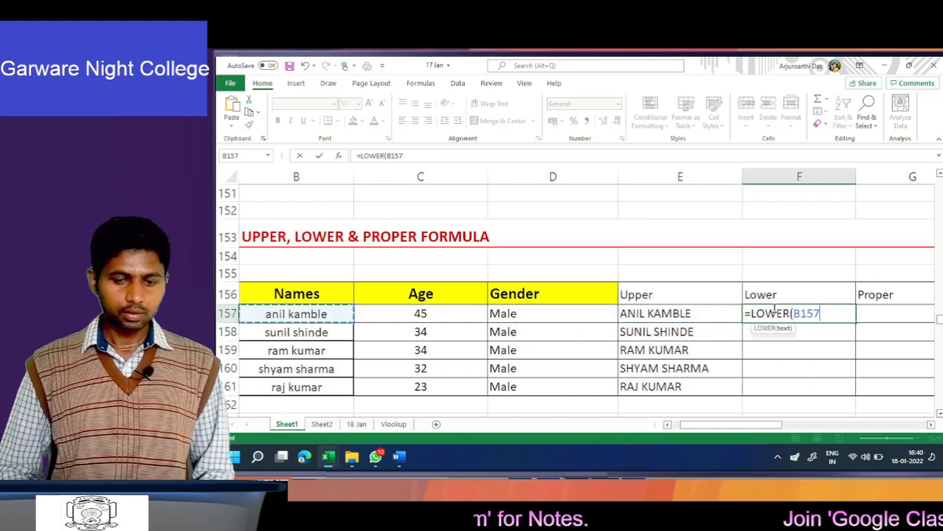
{"action": "type", "text": ")"}
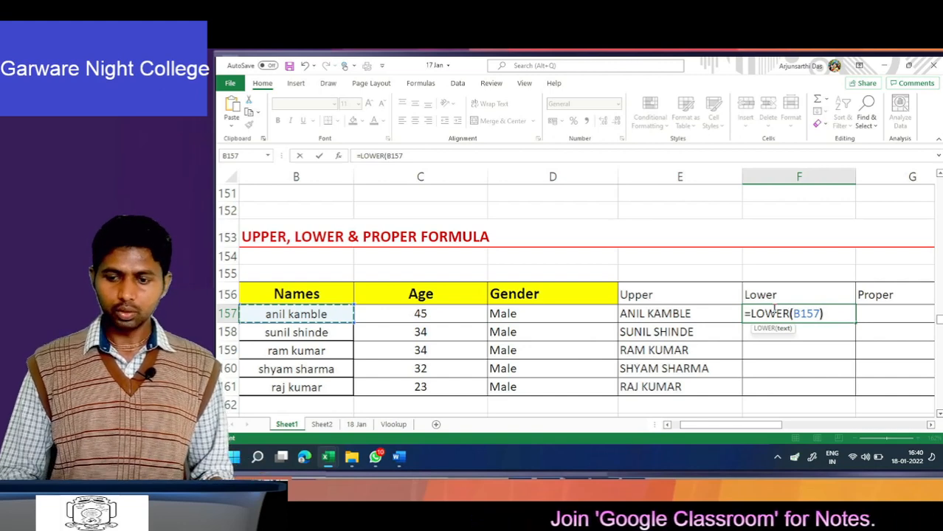
{"action": "key", "text": "Return"}
{"action": "left_click", "coordinate": [774, 310]}
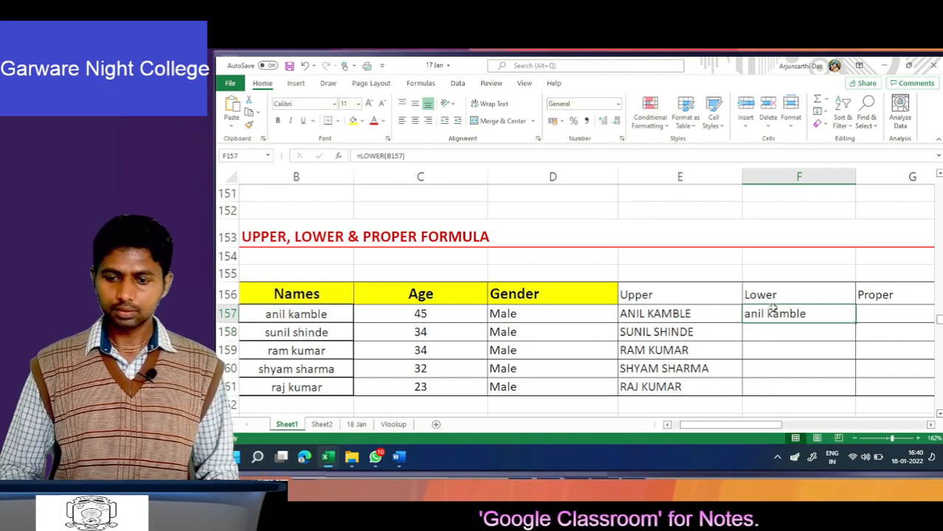
{"action": "double_click", "coordinate": [855, 322]}
Enter =PROPER(B157) in G157 under Proper.
{"action": "left_click", "coordinate": [882, 319]}
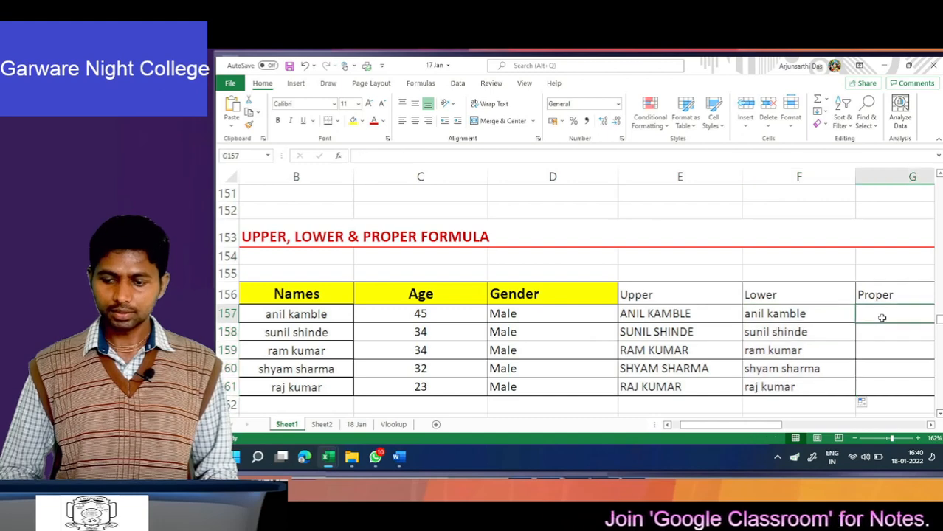
{"action": "type", "text": "="}
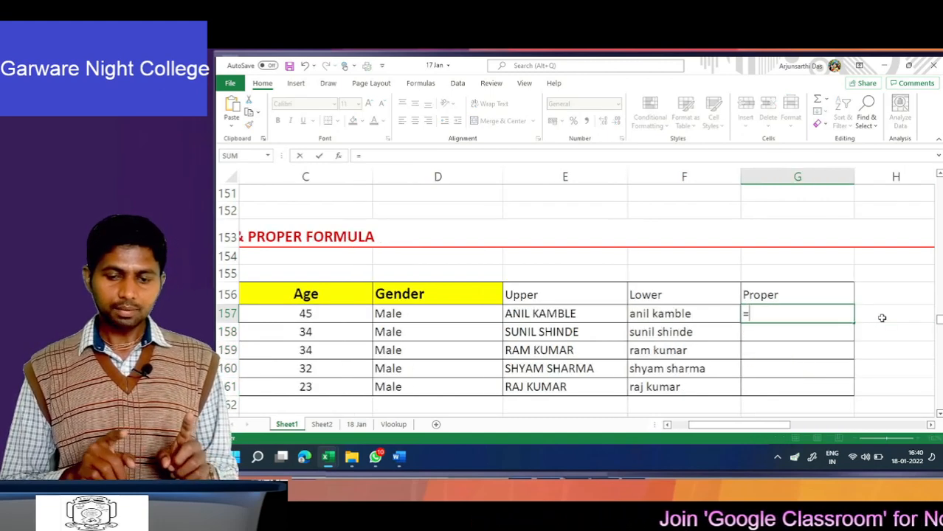
{"action": "type", "text": "po"}
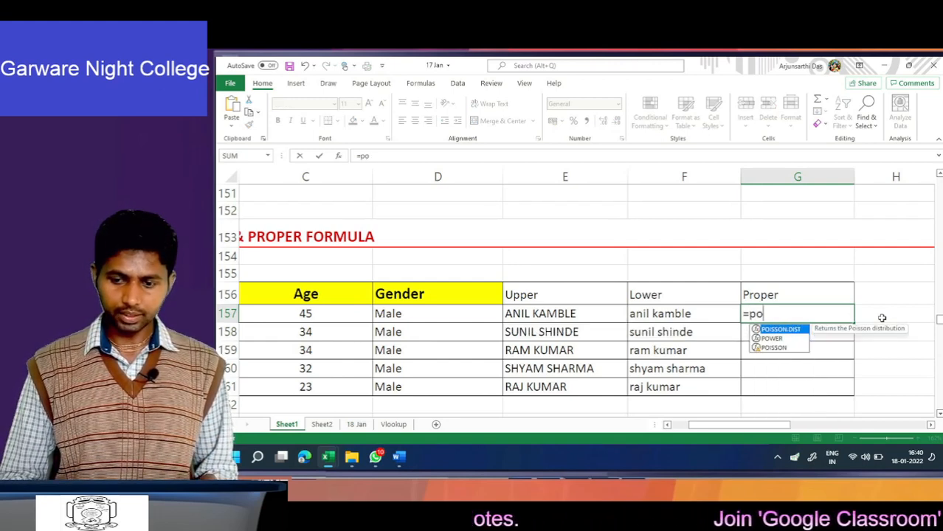
{"action": "key", "text": "BackSpace"}
{"action": "type", "text": "ro"}
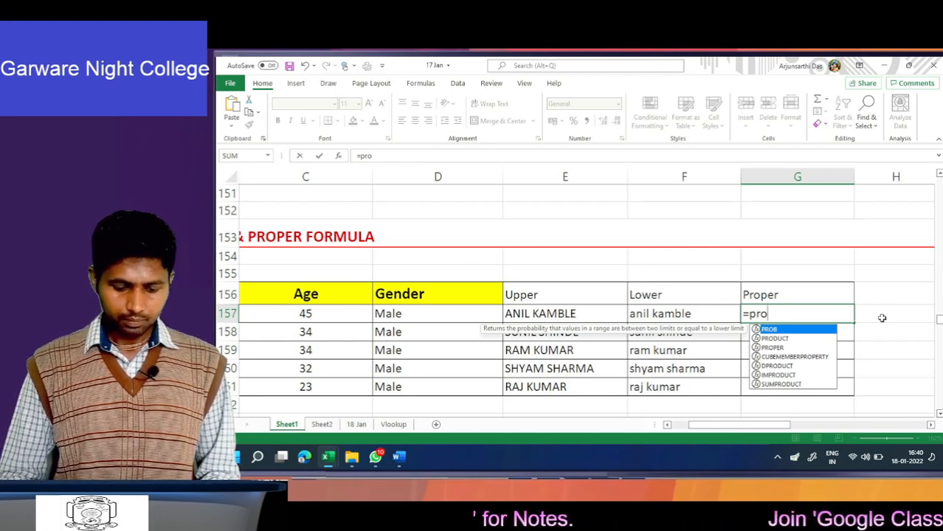
{"action": "type", "text": "p"}
{"action": "key", "text": "Tab"}
{"action": "key", "text": "Left"}
{"action": "key", "text": "Left"}
{"action": "key", "text": "Left"}
{"action": "key", "text": "Left"}
{"action": "key", "text": "Left"}
{"action": "key", "text": "Left"}
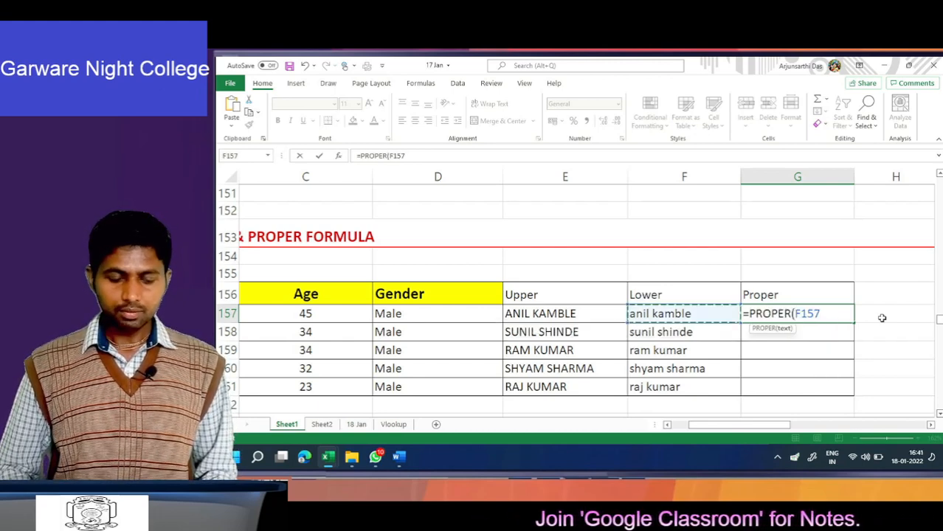
{"action": "key", "text": "Right"}
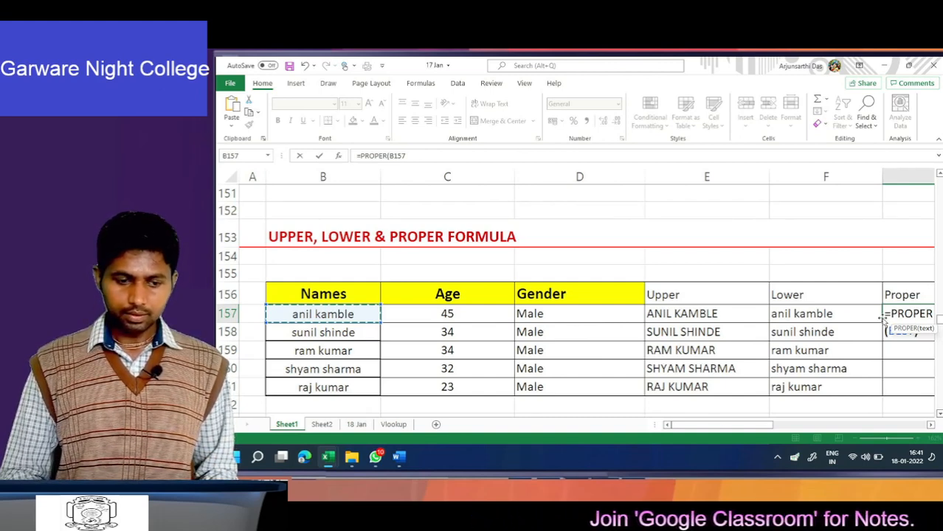
{"action": "key", "text": "Return"}
Copy the PROPER formula from G157 and paste it into G158:G161.
{"action": "key", "text": "Up"}
{"action": "key", "text": "ctrl+c"}
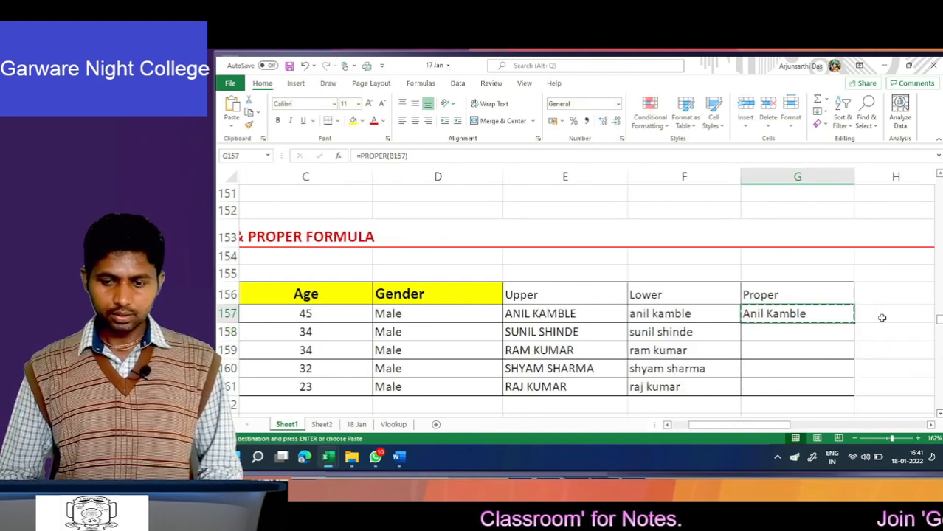
{"action": "key", "text": "Down"}
{"action": "key", "text": "shift+Down"}
{"action": "key", "text": "shift+Down"}
{"action": "key", "text": "shift+Down"}
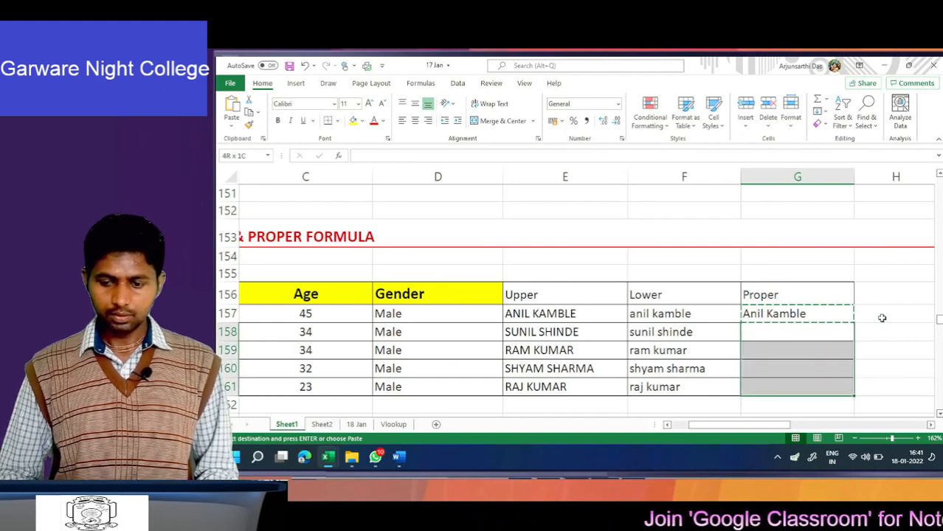
{"action": "key", "text": "ctrl+v"}
Go past the case formula table to the CONCATENATE section and select the first entry under First, cell B174.
{"action": "key", "text": "Down"}
{"action": "key", "text": "Down"}
{"action": "key", "text": "Down"}
{"action": "key", "text": "Down"}
{"action": "key", "text": "Down"}
{"action": "key", "text": "Down"}
{"action": "key", "text": "Down"}
{"action": "key", "text": "Down"}
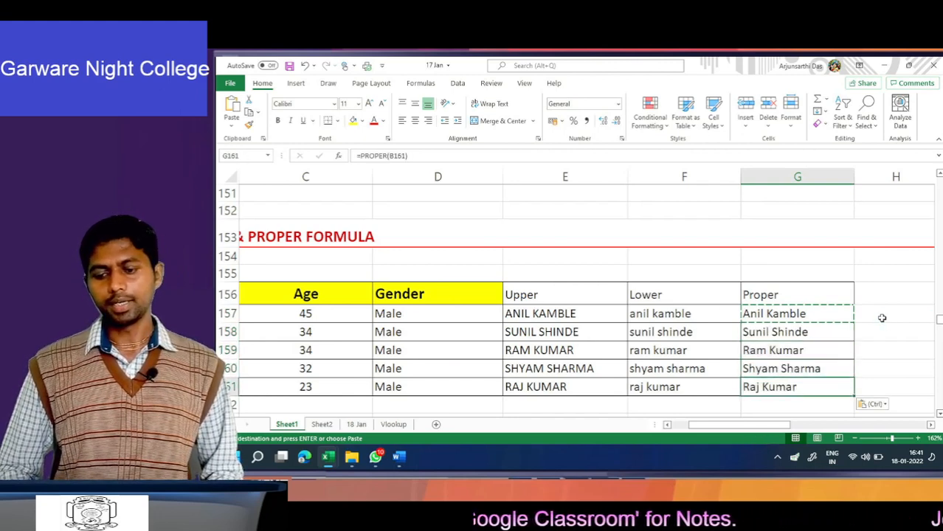
{"action": "key", "text": "Left"}
{"action": "key", "text": "Left"}
{"action": "key", "text": "Left"}
{"action": "key", "text": "Left"}
{"action": "key", "text": "Left"}
{"action": "key", "text": "Left"}
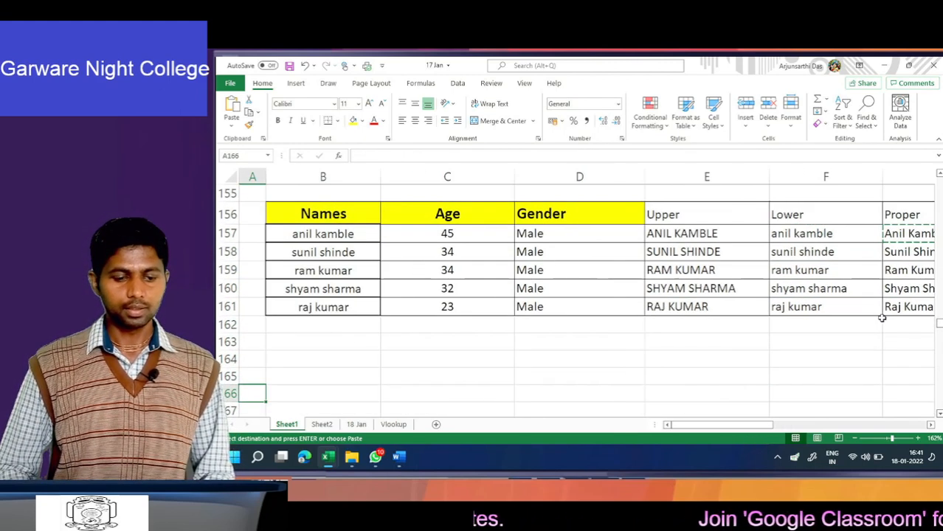
{"action": "key", "text": "Down"}
{"action": "key", "text": "Down"}
{"action": "key", "text": "Down"}
{"action": "key", "text": "Down"}
{"action": "key", "text": "Down"}
{"action": "key", "text": "Down"}
{"action": "key", "text": "Down"}
{"action": "key", "text": "Down"}
{"action": "key", "text": "Down"}
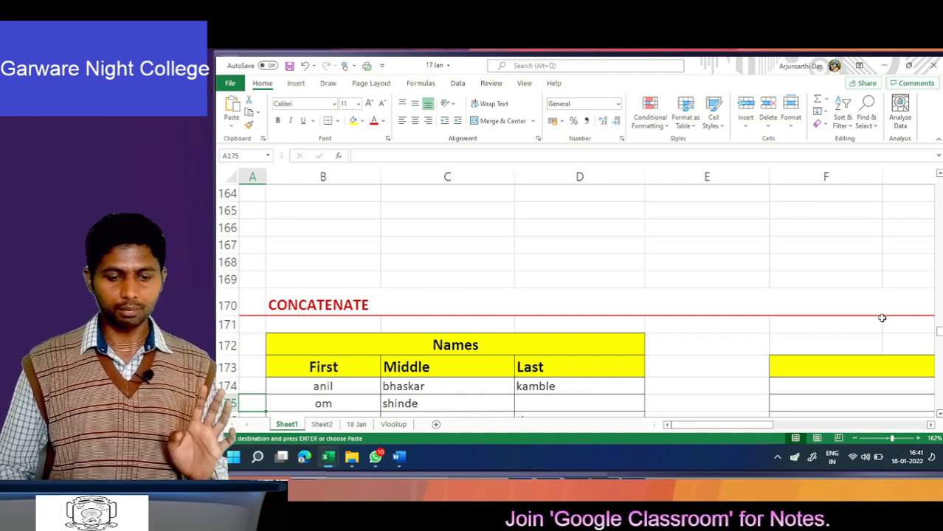
{"action": "scroll", "coordinate": [882, 317], "scroll_direction": "down", "scroll_amount": 2}
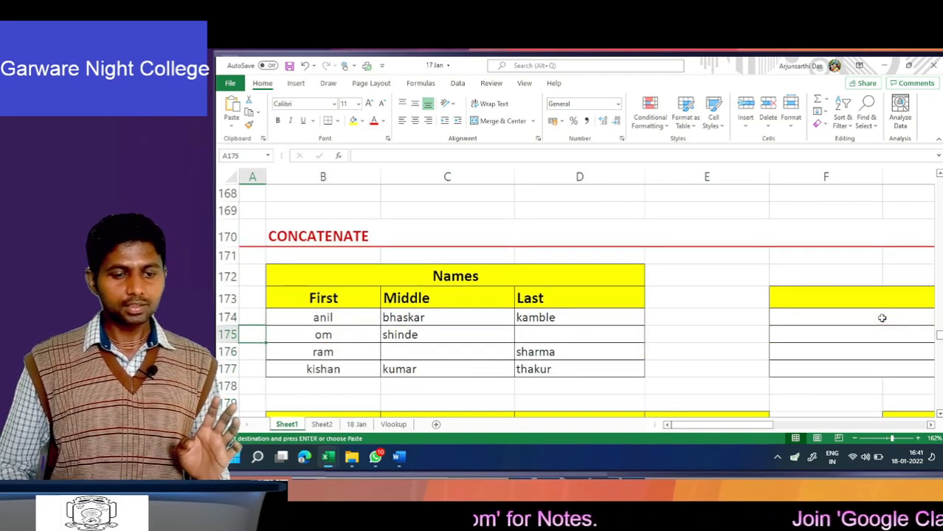
{"action": "key", "text": "Up"}
{"action": "key", "text": "Right"}
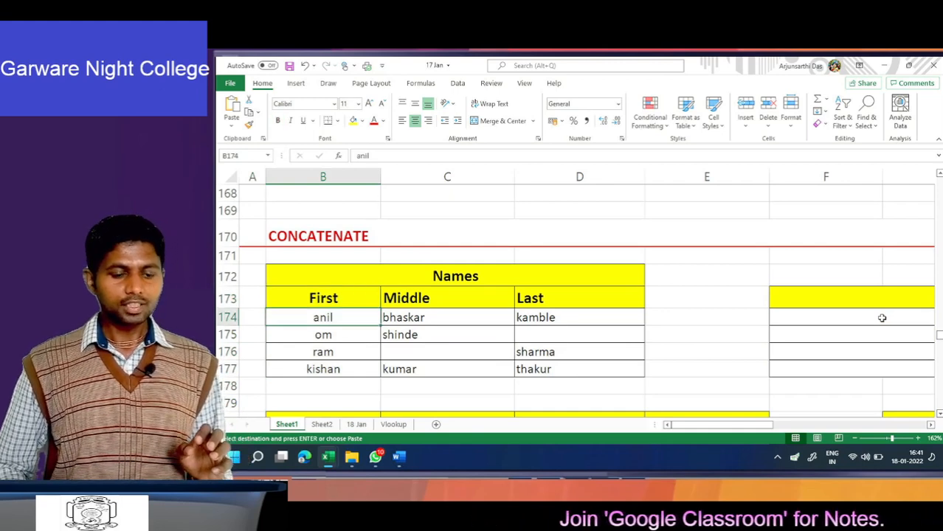
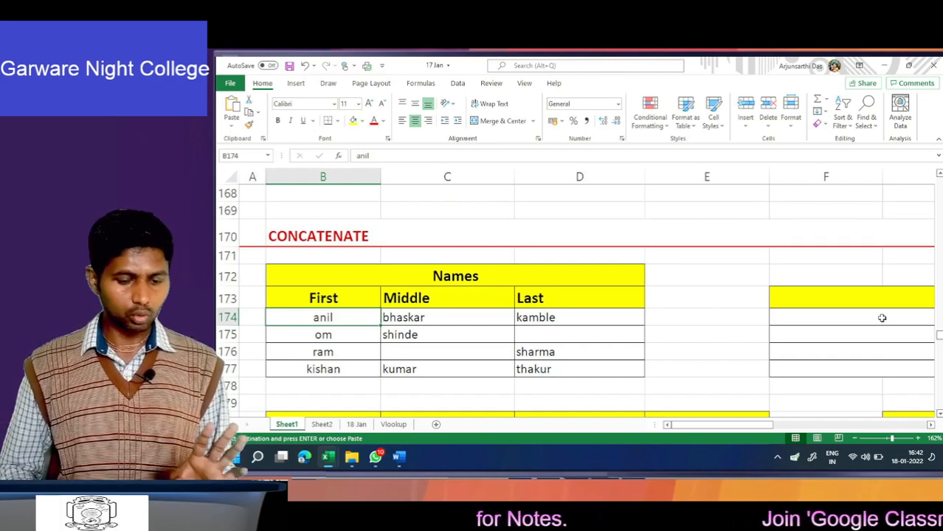
Examine the First, Middle and Last name columns and the empty Full Name area of the CONCATENATE section together.
{"action": "key", "text": "Right"}
{"action": "key", "text": "Right"}
{"action": "key", "text": "Right"}
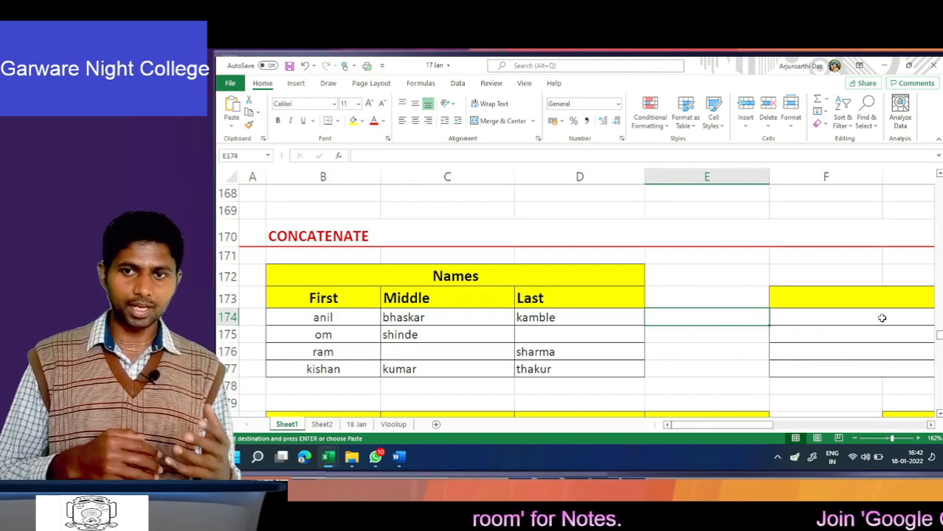
{"action": "key", "text": "Right"}
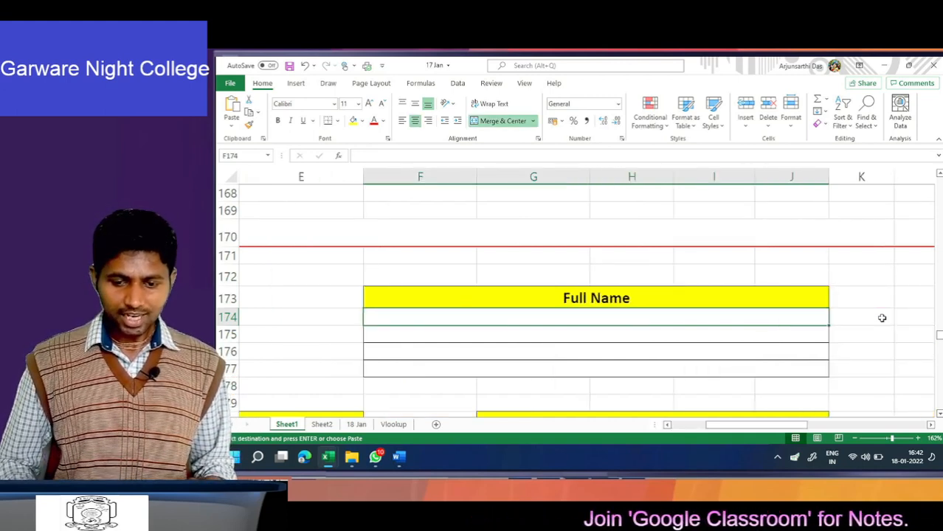
{"action": "key", "text": "Left"}
{"action": "key", "text": "Left"}
{"action": "key", "text": "Left"}
{"action": "key", "text": "Left"}
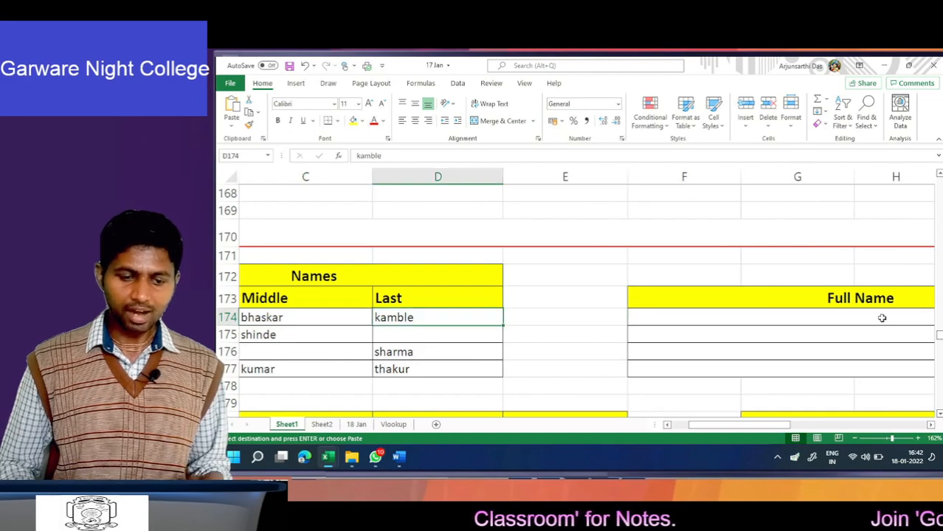
{"action": "key", "text": "Left"}
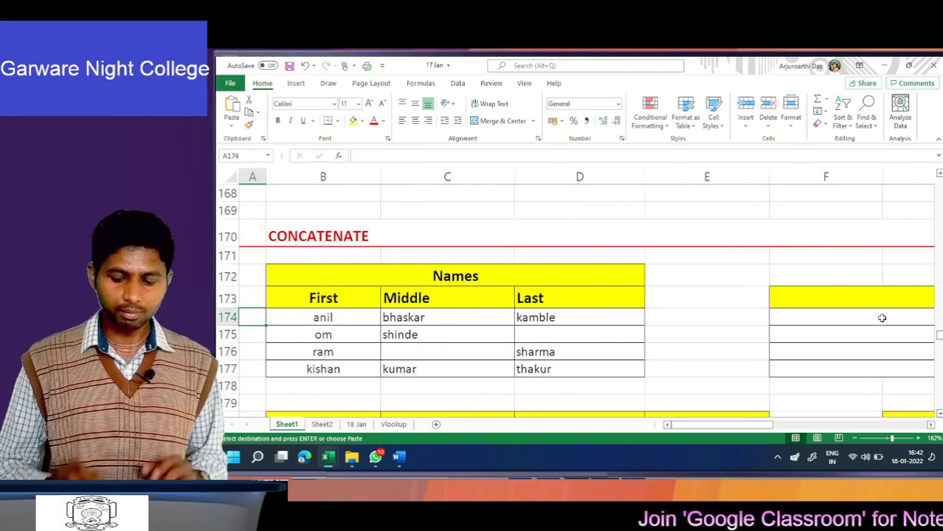
{"action": "key", "text": "Right"}
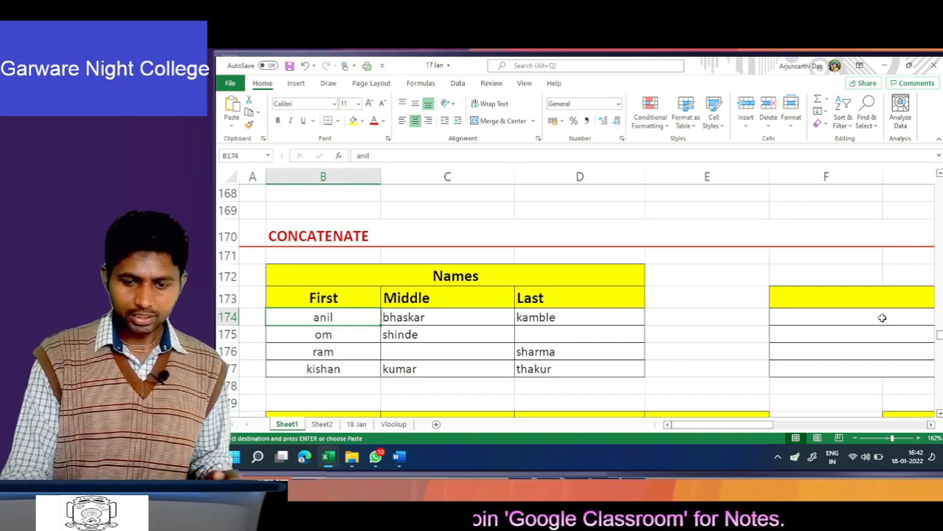
{"action": "key", "text": "super+d"}
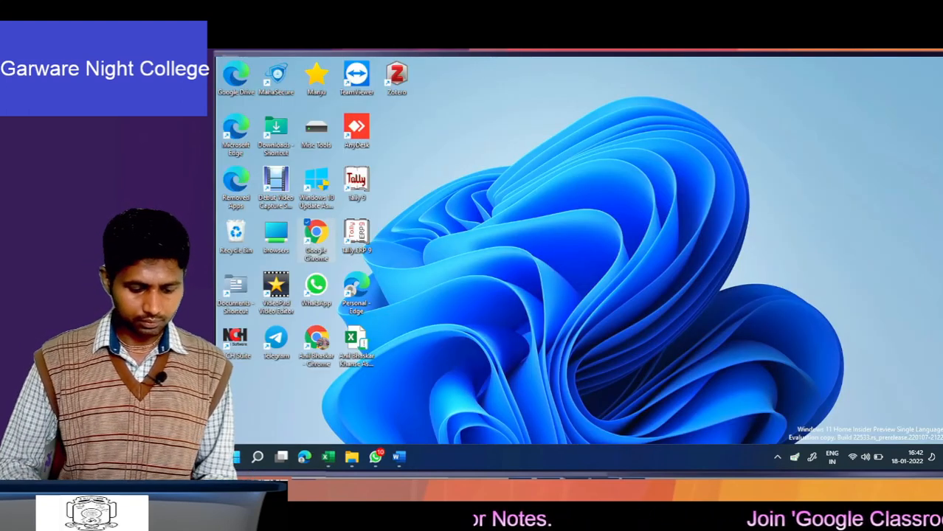
{"action": "key", "text": "super+d"}
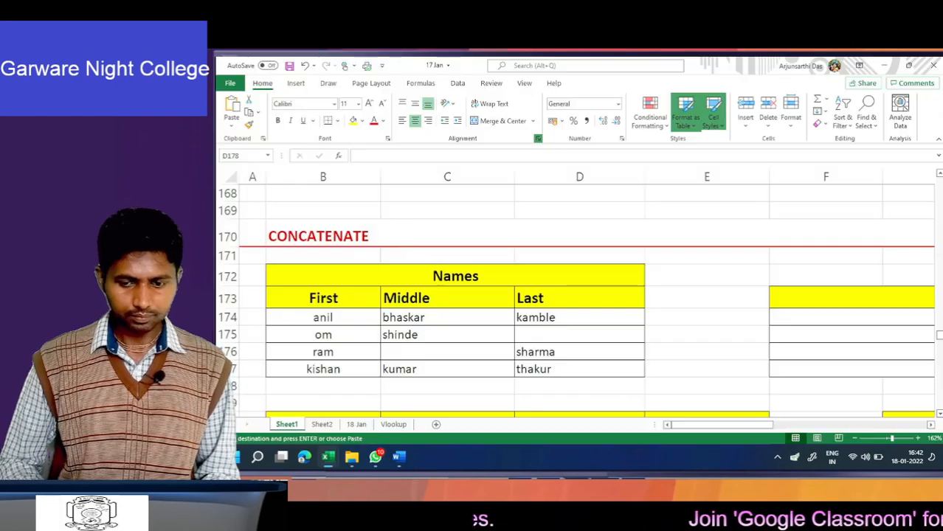
{"action": "left_click", "coordinate": [885, 438]}
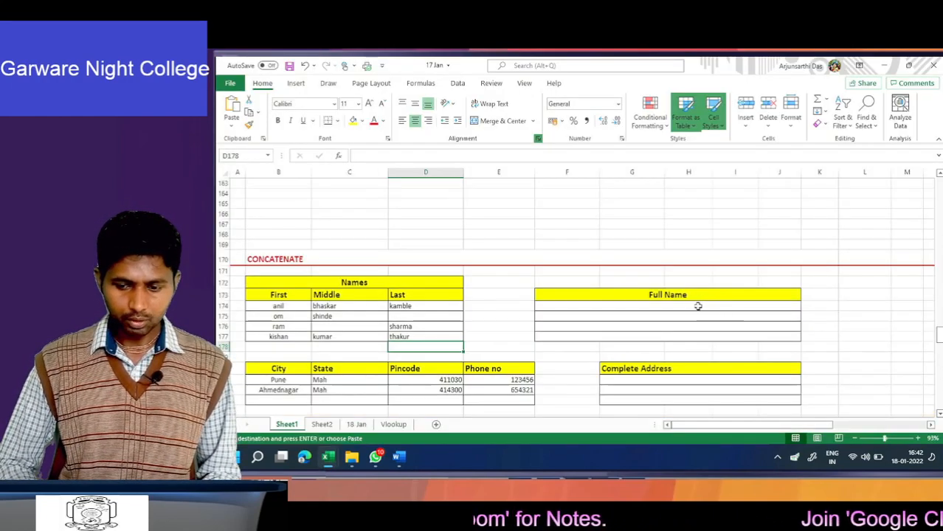
Narrow column E and select the first Full Name cell, F174, with the whole names table in view.
{"action": "left_click", "coordinate": [888, 438]}
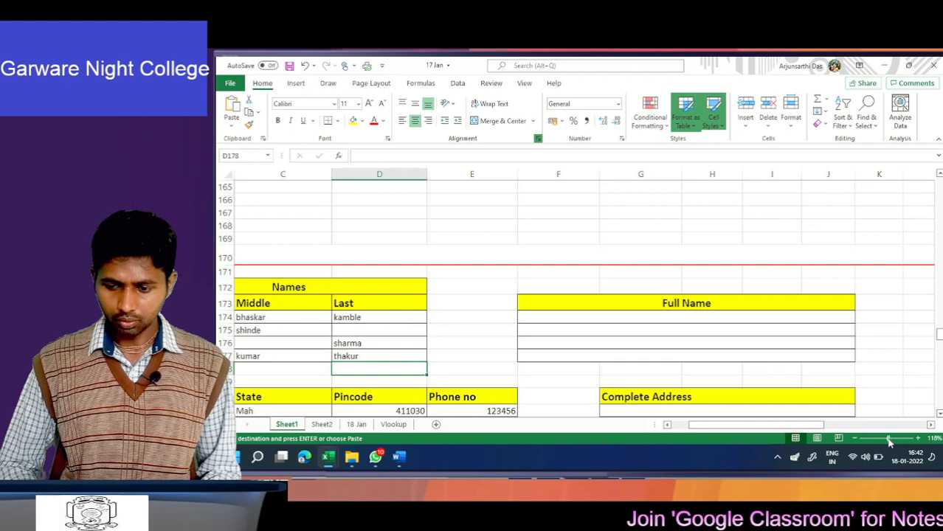
{"action": "left_click", "coordinate": [648, 318]}
{"action": "key", "text": "Left"}
{"action": "key", "text": "Left"}
{"action": "key", "text": "Left"}
{"action": "key", "text": "Left"}
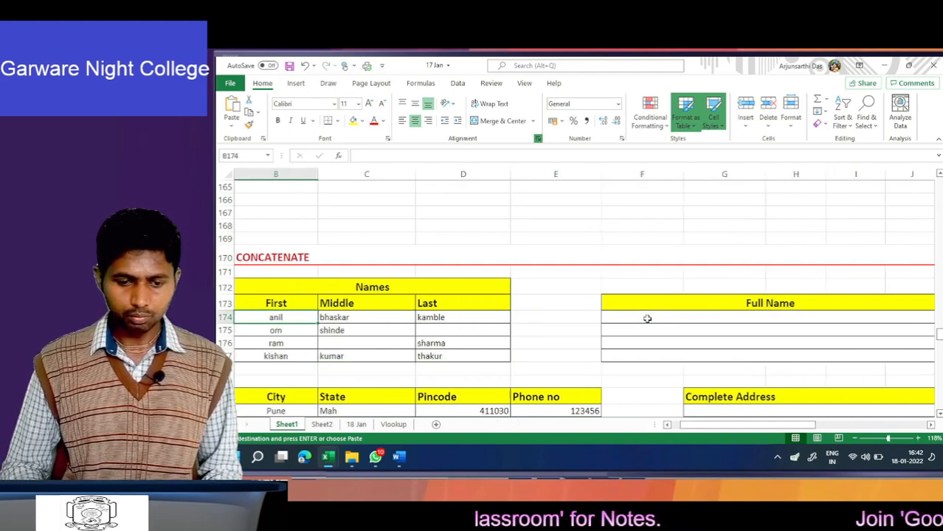
{"action": "key", "text": "Right"}
{"action": "key", "text": "Right"}
{"action": "key", "text": "Right"}
{"action": "key", "text": "Right"}
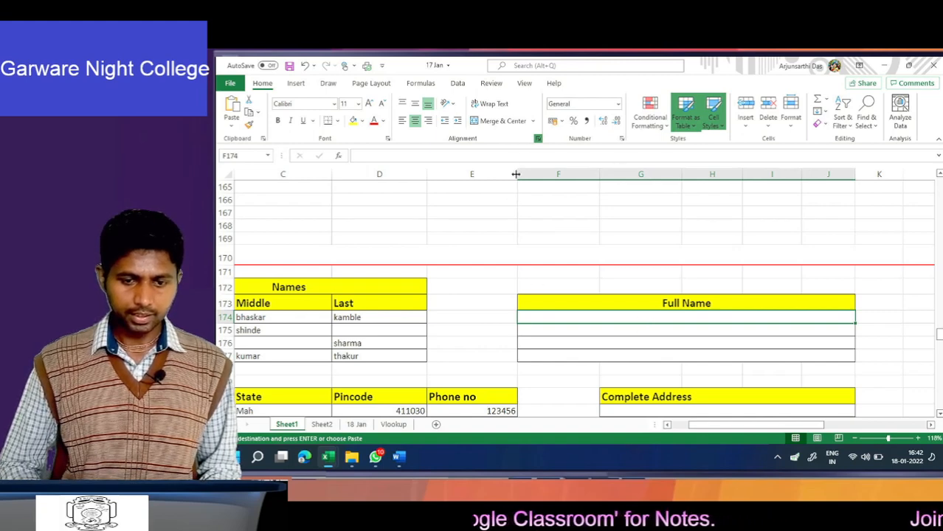
{"action": "left_click_drag", "start_coordinate": [517, 175], "coordinate": [488, 176]}
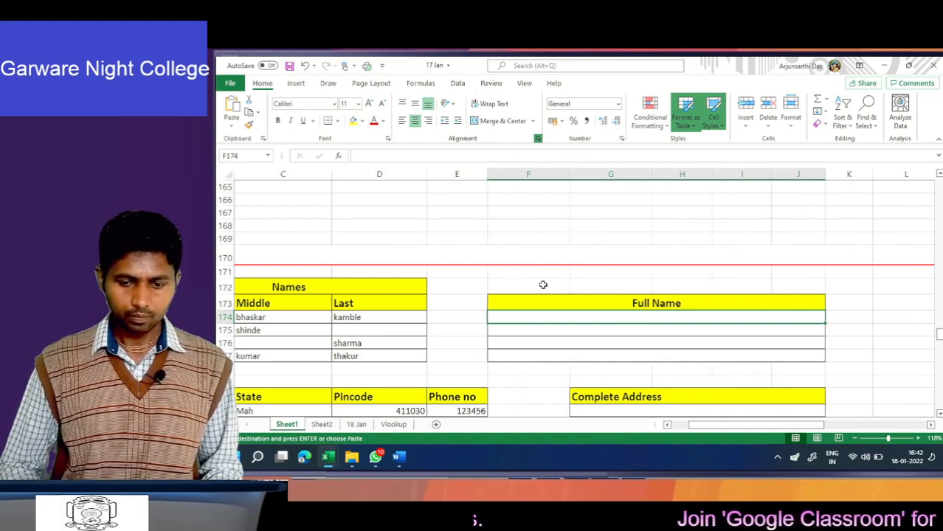
{"action": "key", "text": "Left"}
{"action": "key", "text": "Left"}
{"action": "key", "text": "Left"}
{"action": "key", "text": "Left"}
{"action": "key", "text": "Right"}
{"action": "key", "text": "Right"}
{"action": "key", "text": "Right"}
{"action": "key", "text": "Right"}
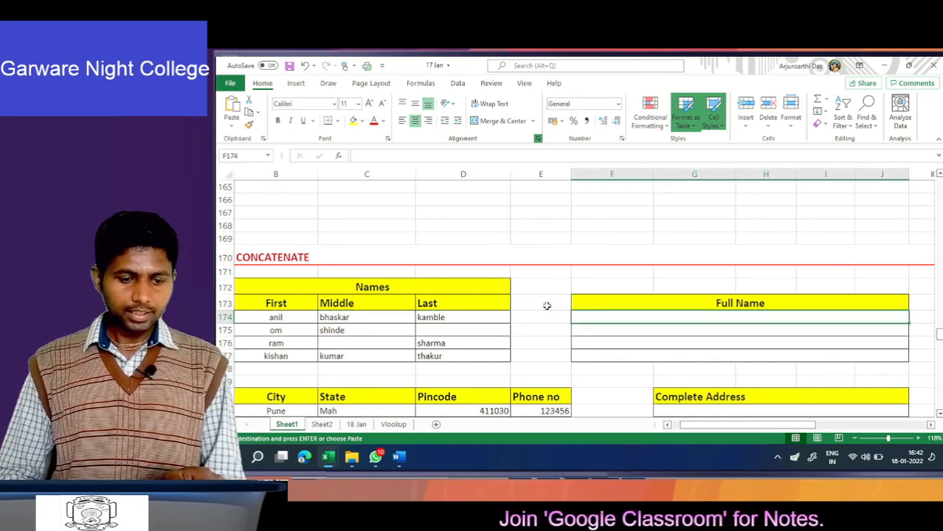
{"action": "type", "text": "="}
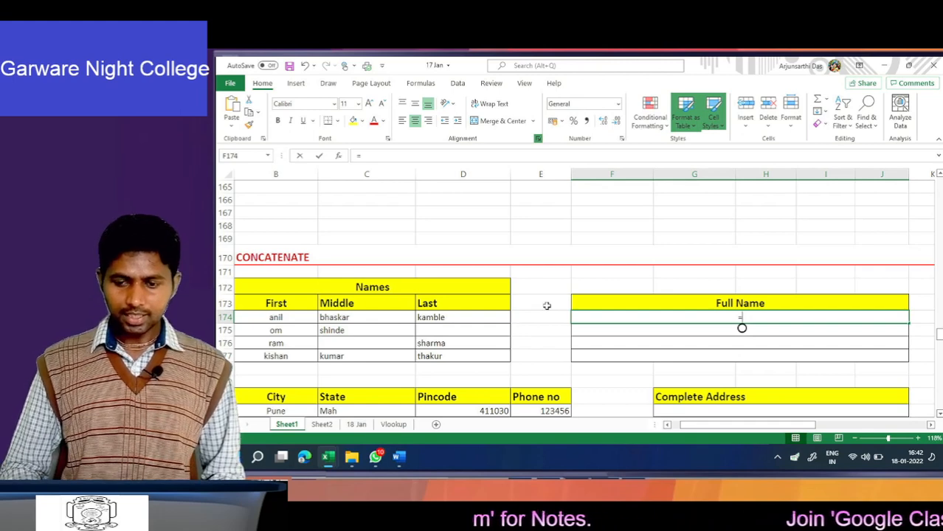
{"action": "type", "text": "con"}
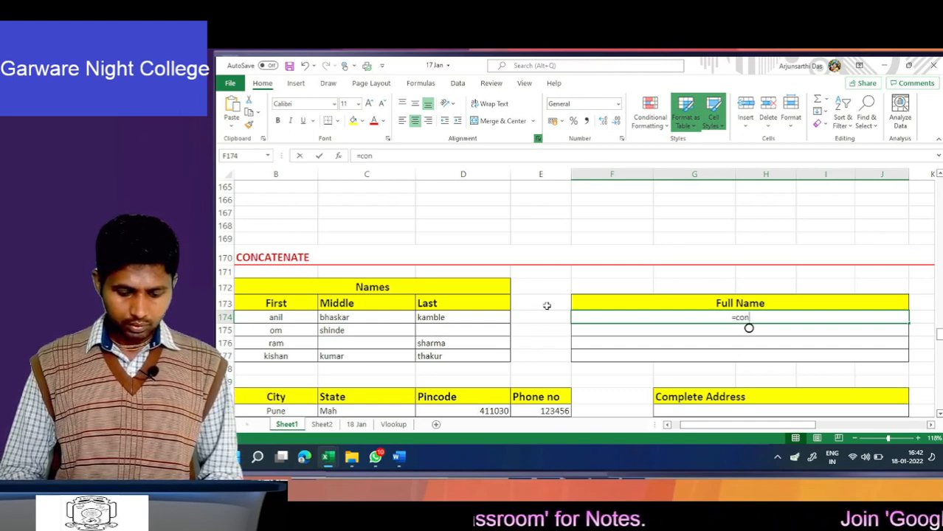
{"action": "type", "text": "ca"}
{"action": "key", "text": "BackSpace"}
{"action": "key", "text": "BackSpace"}
{"action": "key", "text": "BackSpace"}
{"action": "key", "text": "BackSpace"}
{"action": "key", "text": "BackSpace"}
{"action": "key", "text": "BackSpace"}
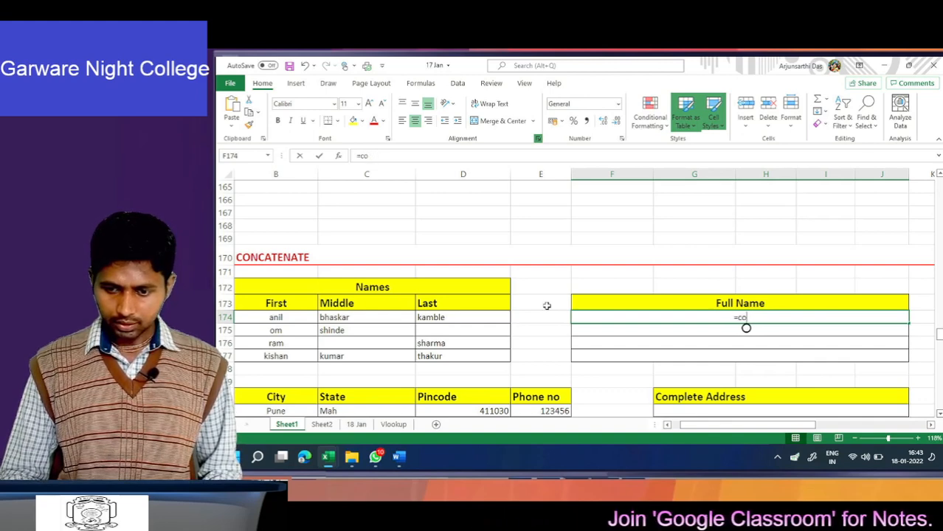
{"action": "key", "text": "Escape"}
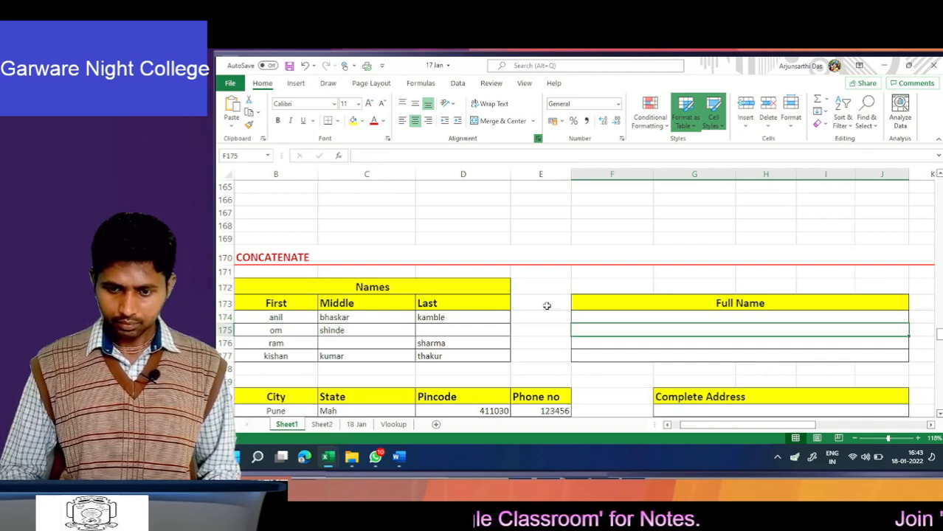
Enter =CONCATENATE(B174,C174,D174) in F174 under Full Name.
{"action": "type", "text": "=con"}
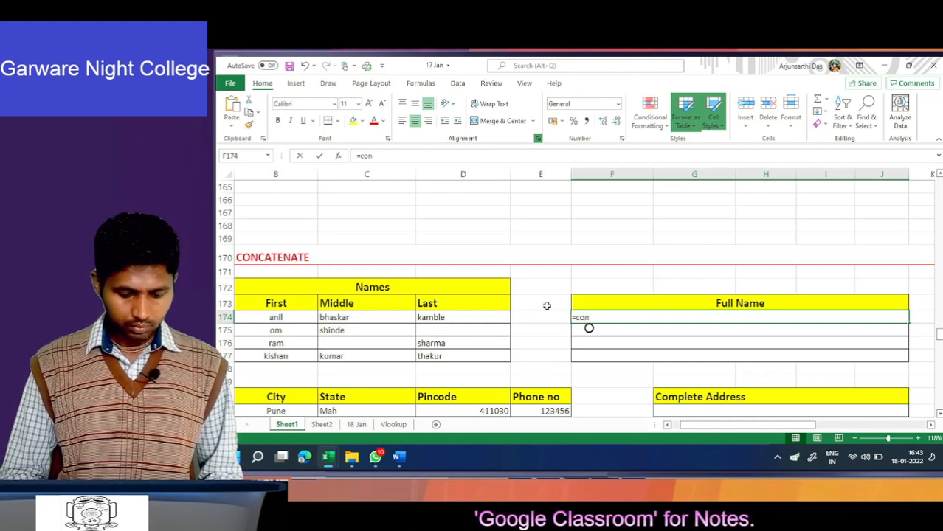
{"action": "type", "text": "cate"}
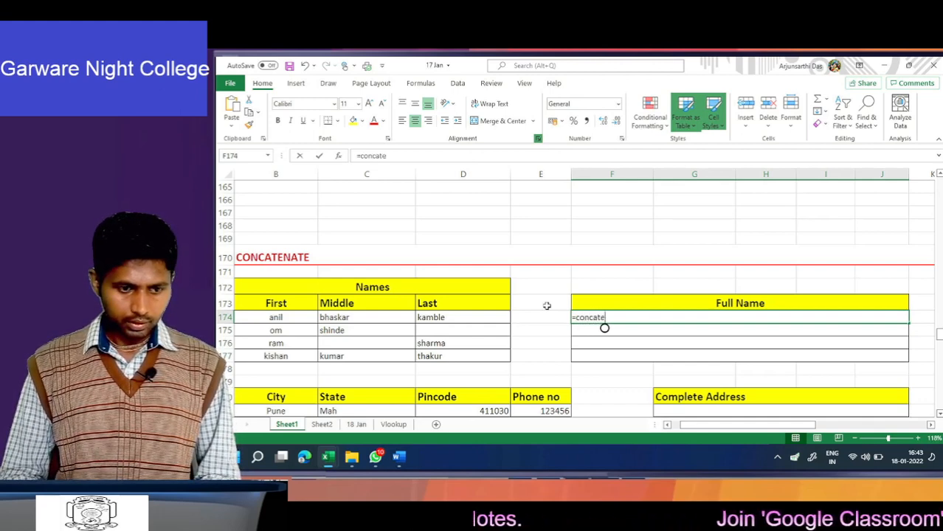
{"action": "type", "text": "nate"}
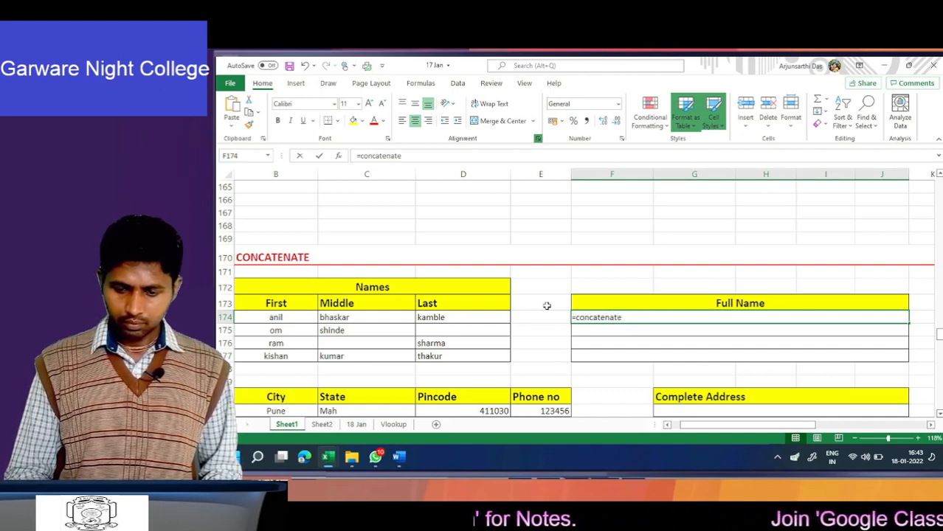
{"action": "type", "text": "("}
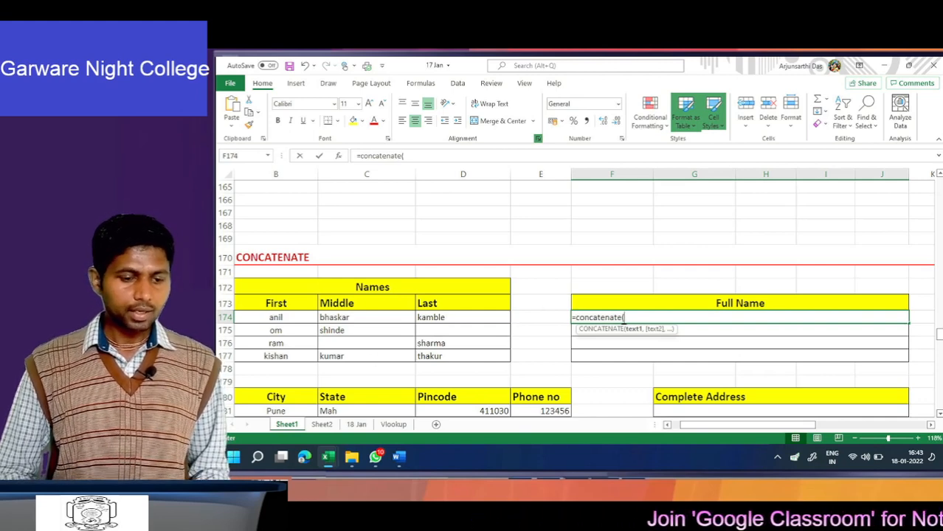
{"action": "left_click", "coordinate": [270, 317]}
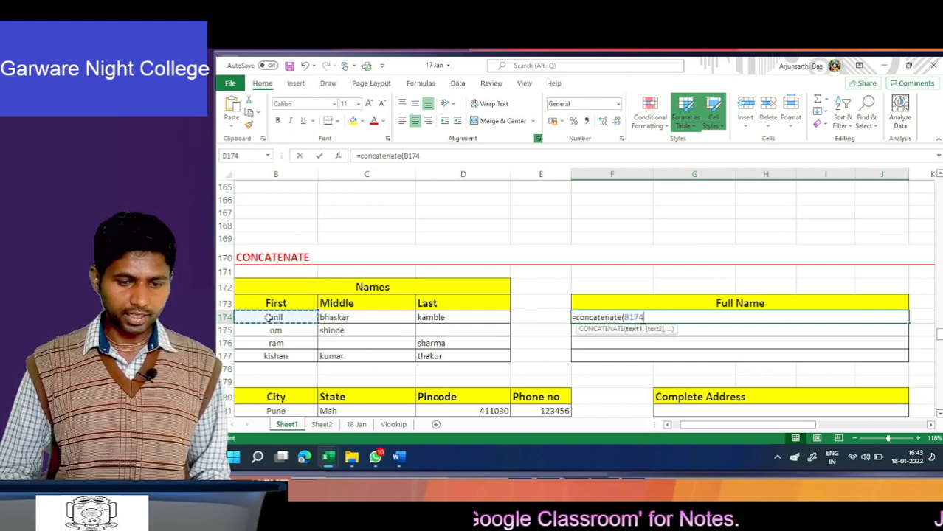
{"action": "type", "text": ","}
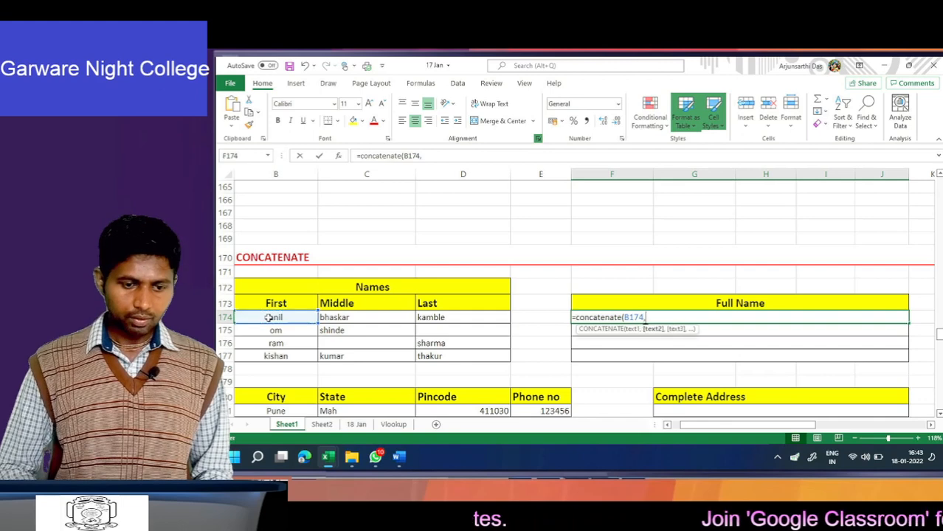
{"action": "left_click", "coordinate": [336, 317]}
{"action": "type", "text": ","}
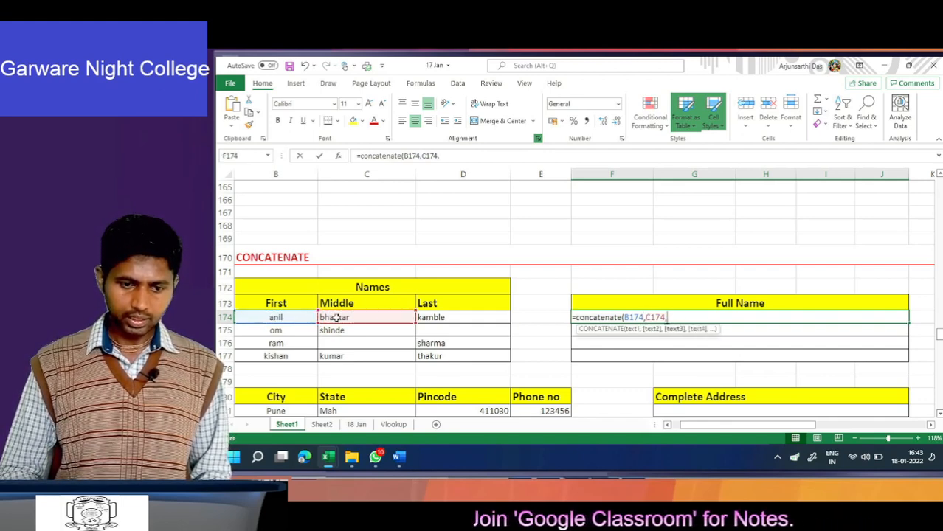
{"action": "left_click", "coordinate": [432, 317]}
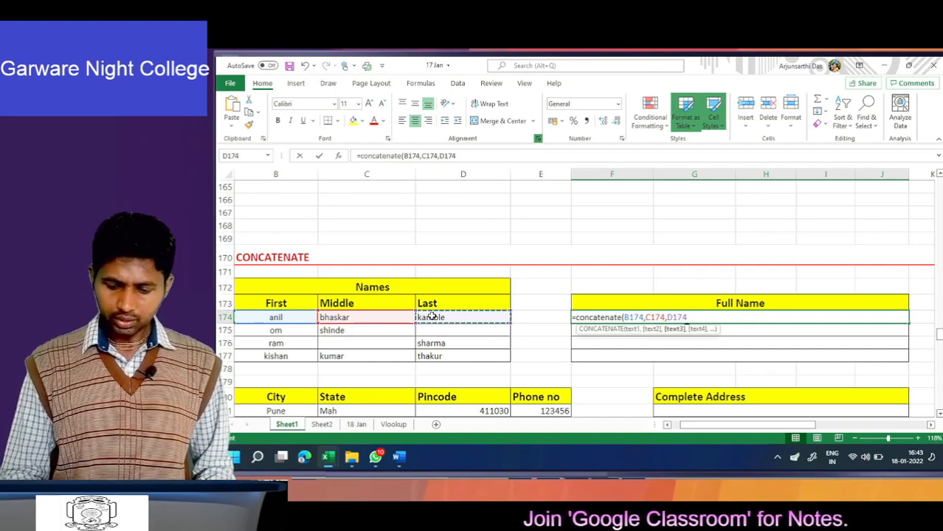
{"action": "type", "text": ")"}
{"action": "key", "text": "Return"}
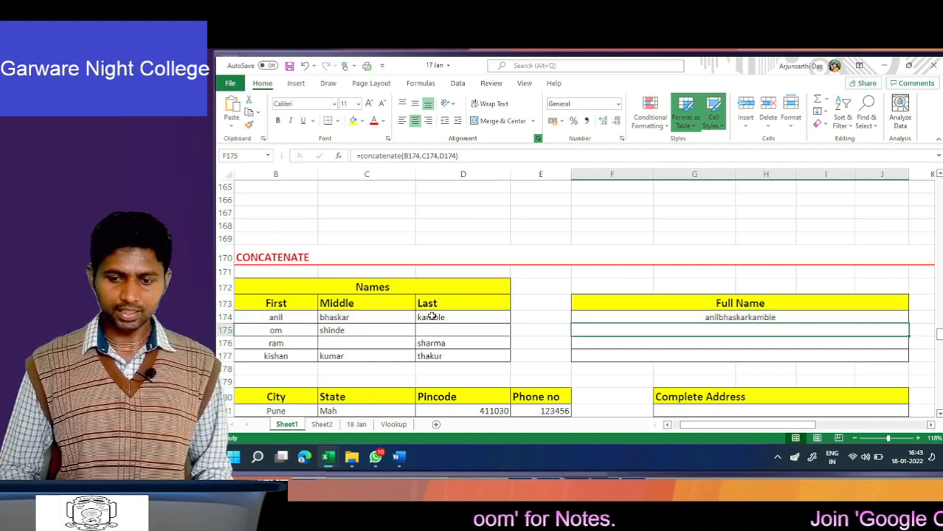
Edit the F174 formula to add a space in quotes, " ", as a separate argument between B174 and C174.
{"action": "key", "text": "Up"}
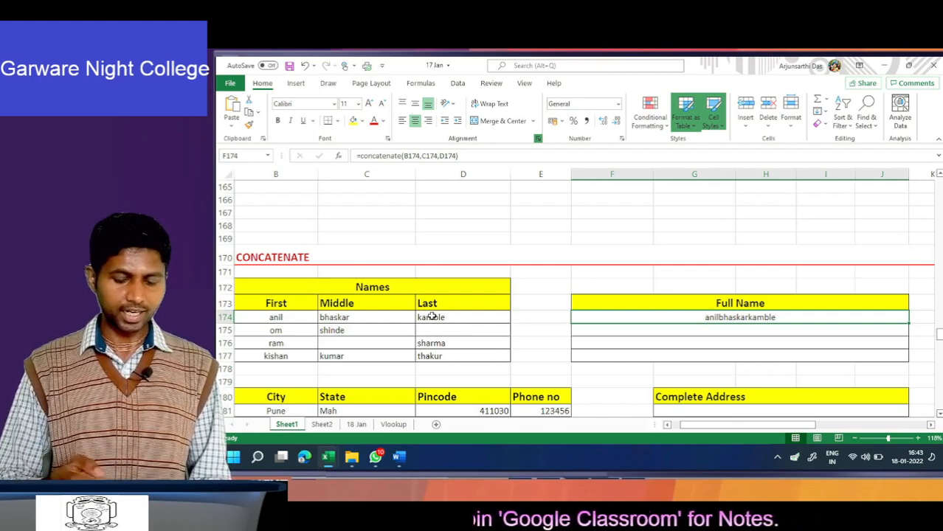
{"action": "key", "text": "F2"}
{"action": "key", "text": "Left"}
{"action": "key", "text": "Left"}
{"action": "key", "text": "Left"}
{"action": "key", "text": "Left"}
{"action": "key", "text": "Left"}
{"action": "key", "text": "Left"}
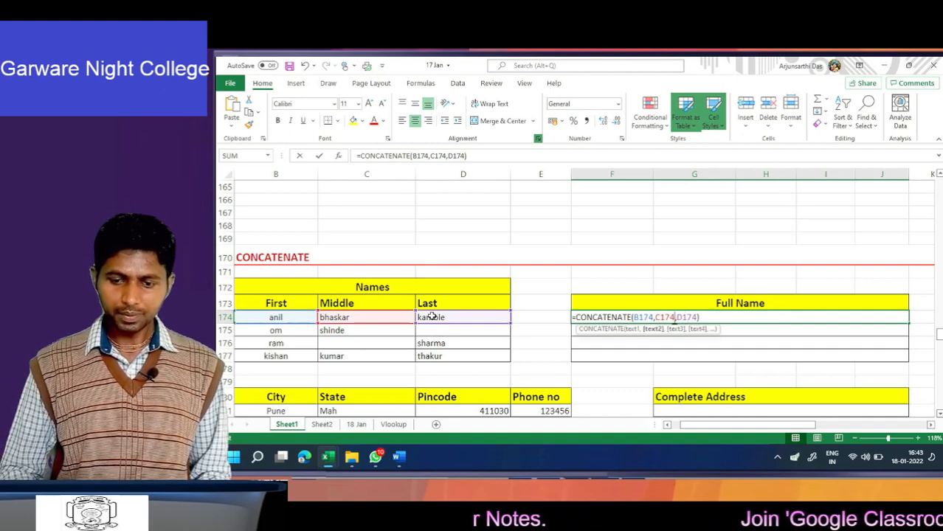
{"action": "key", "text": "Left"}
{"action": "key", "text": "Left"}
{"action": "key", "text": "Left"}
{"action": "key", "text": "Left"}
{"action": "key", "text": "Left"}
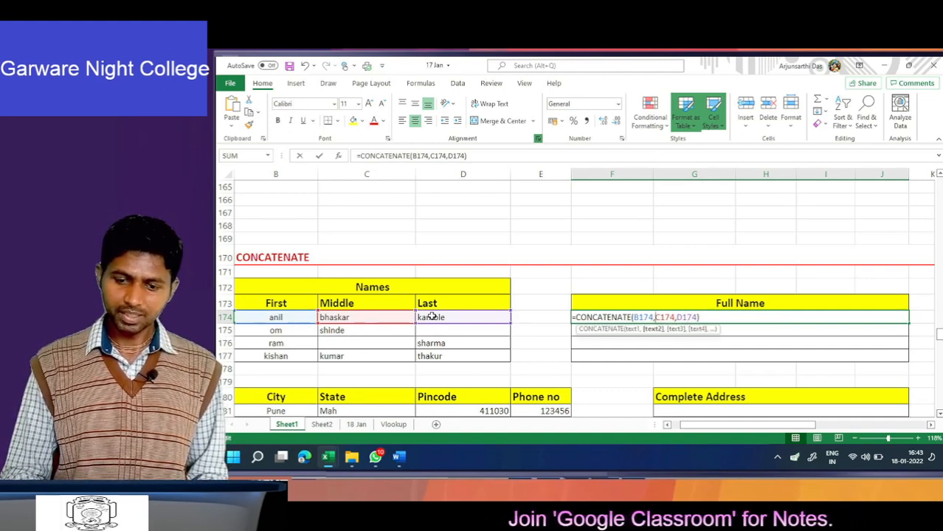
{"action": "type", "text": "\""}
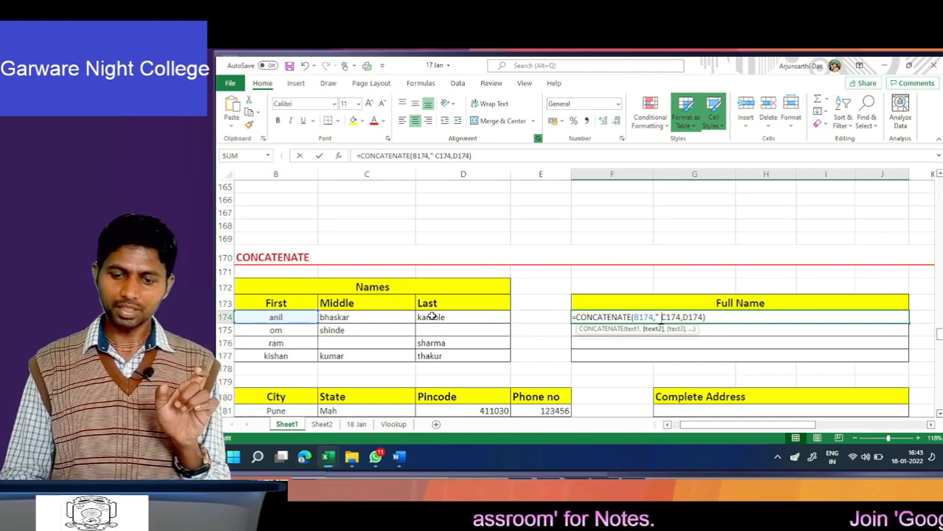
{"action": "type", "text": "\""}
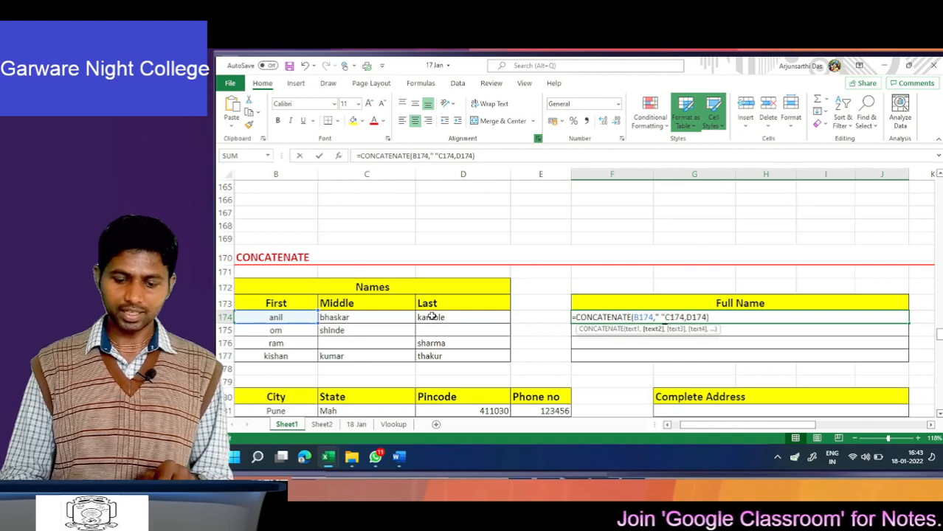
{"action": "type", "text": ","}
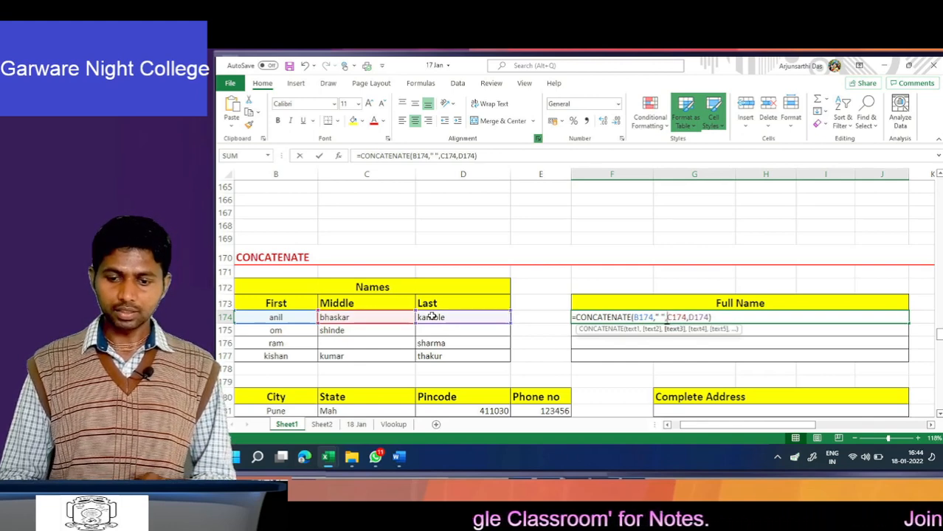
Add another " " argument between C174 and D174, completing F174 as =CONCATENATE(B174," ",C174," ",D174).
{"action": "key", "text": "Right"}
{"action": "key", "text": "Right"}
{"action": "key", "text": "Right"}
{"action": "key", "text": "Right"}
{"action": "key", "text": "Right"}
{"action": "type", "text": "\""}
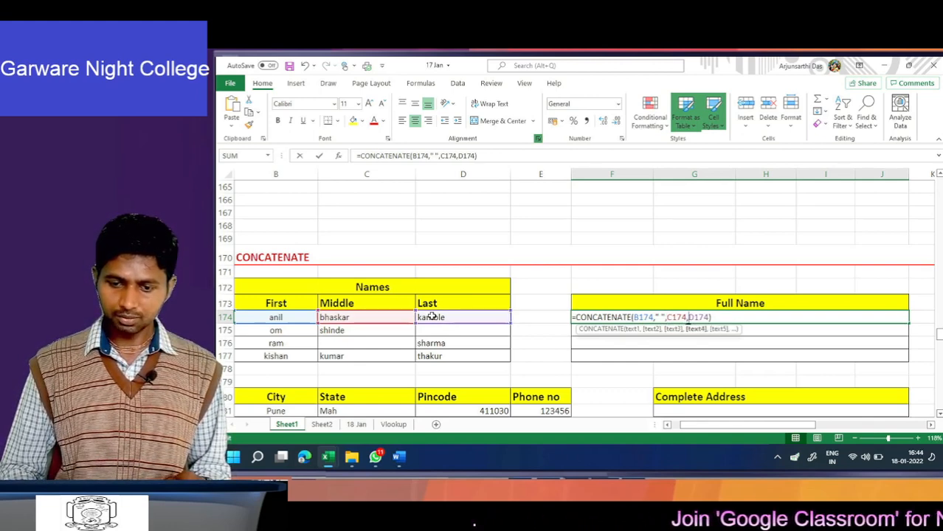
{"action": "type", "text": " \""}
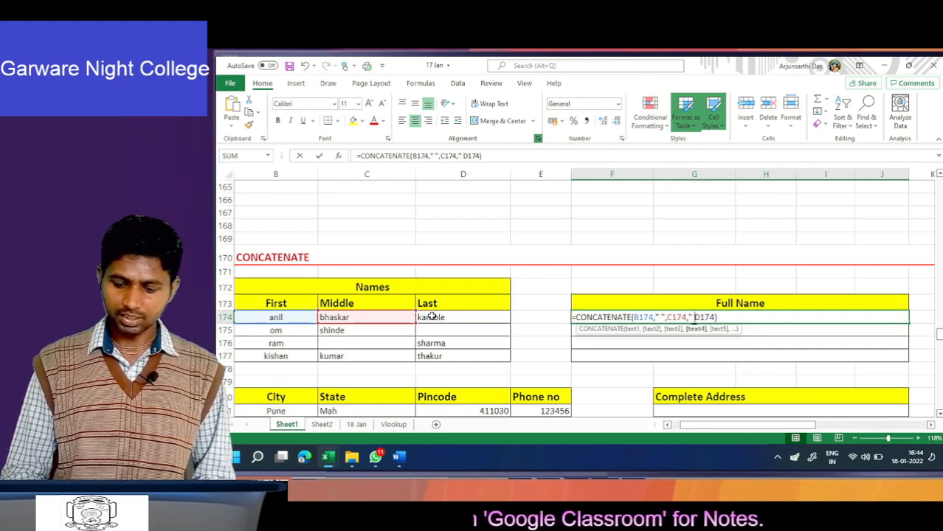
{"action": "type", "text": ","}
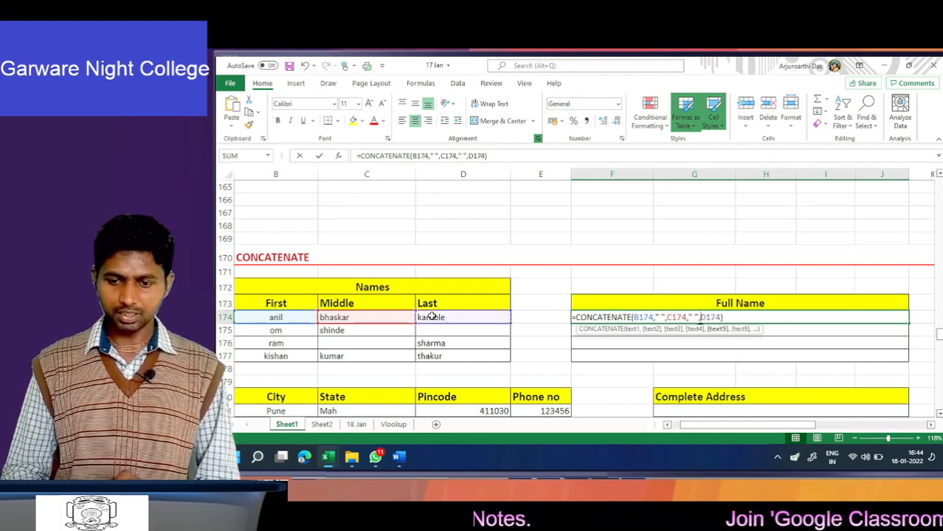
{"action": "key", "text": "Return"}
{"action": "key", "text": "Up"}
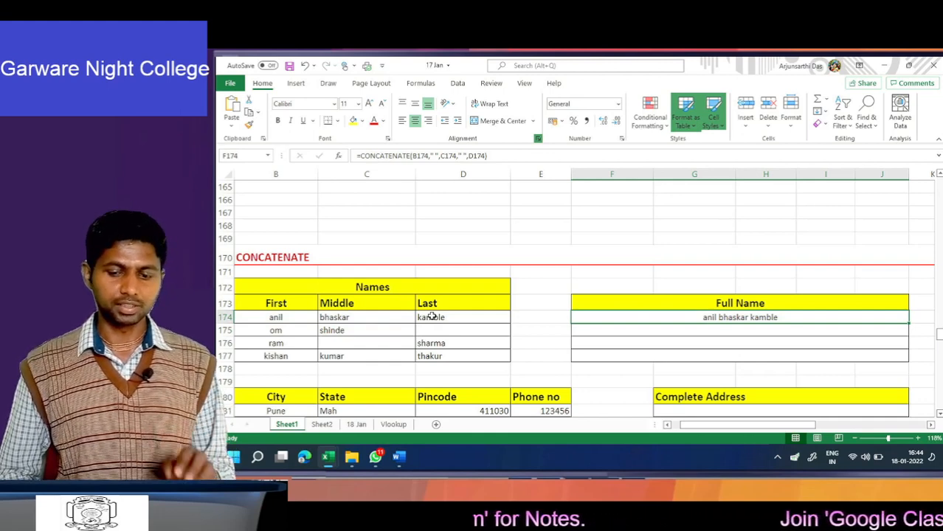
Copy the CONCATENATE formula from F174 and paste it into F175:F177.
{"action": "key", "text": "ctrl+c"}
{"action": "key", "text": "Down"}
{"action": "key", "text": "shift+Down"}
{"action": "key", "text": "shift+Down"}
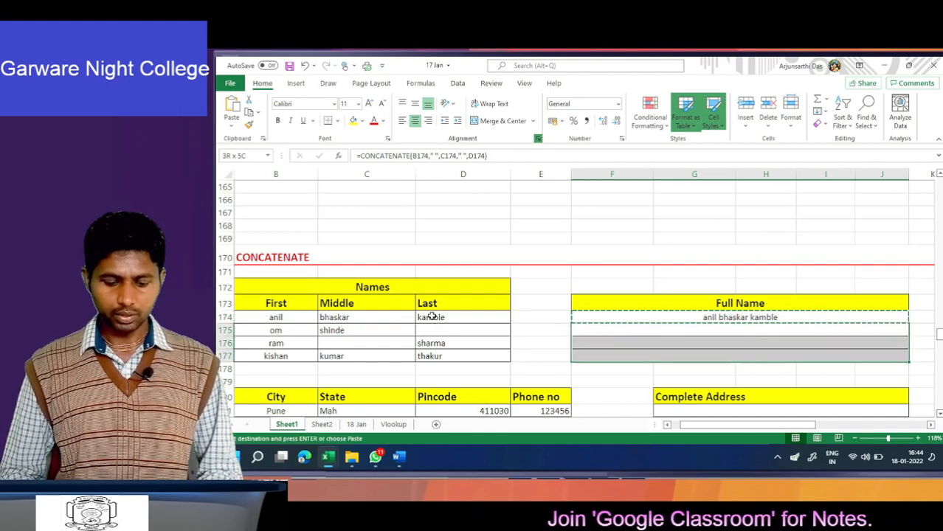
{"action": "key", "text": "ctrl+v"}
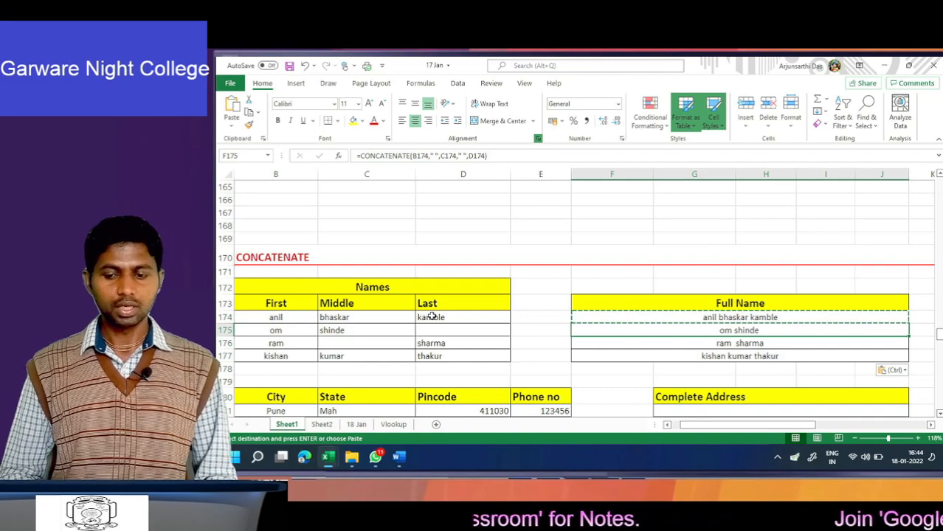
{"action": "key", "text": "Escape"}
Replace the CONCATENATE formula in F175 with =B175&C175.
{"action": "key", "text": "Down"}
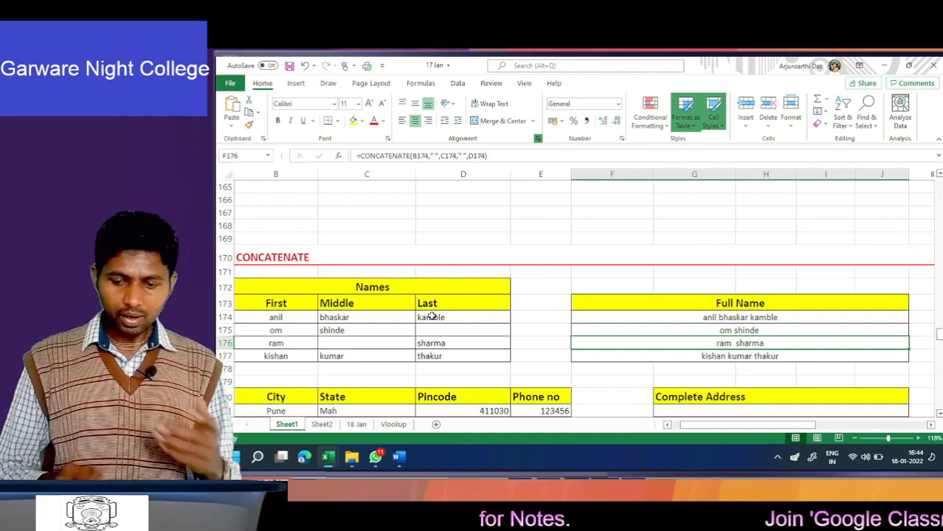
{"action": "key", "text": "Up"}
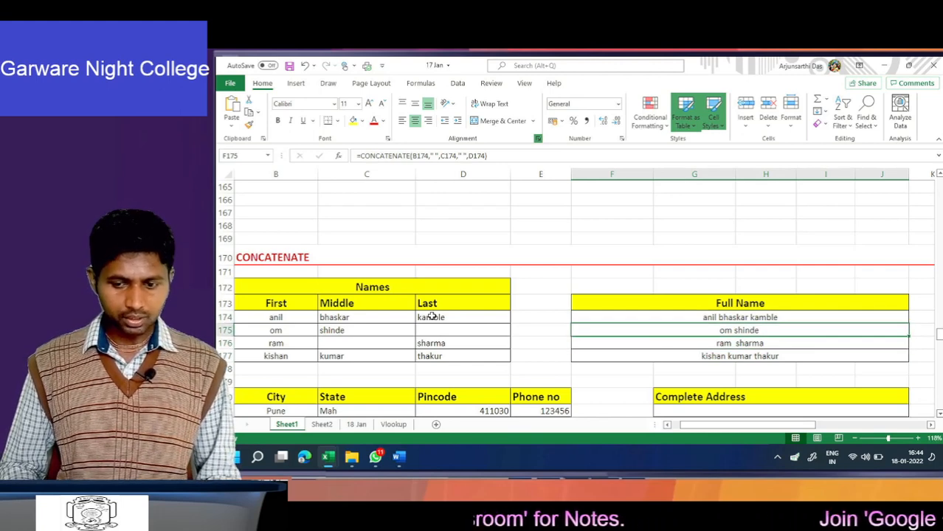
{"action": "key", "text": "F2"}
{"action": "key", "text": "BackSpace"}
{"action": "key", "text": "BackSpace"}
{"action": "key", "text": "BackSpace"}
{"action": "key", "text": "BackSpace"}
{"action": "key", "text": "BackSpace"}
{"action": "key", "text": "BackSpace"}
{"action": "key", "text": "BackSpace"}
{"action": "key", "text": "BackSpace"}
{"action": "key", "text": "BackSpace"}
{"action": "key", "text": "BackSpace"}
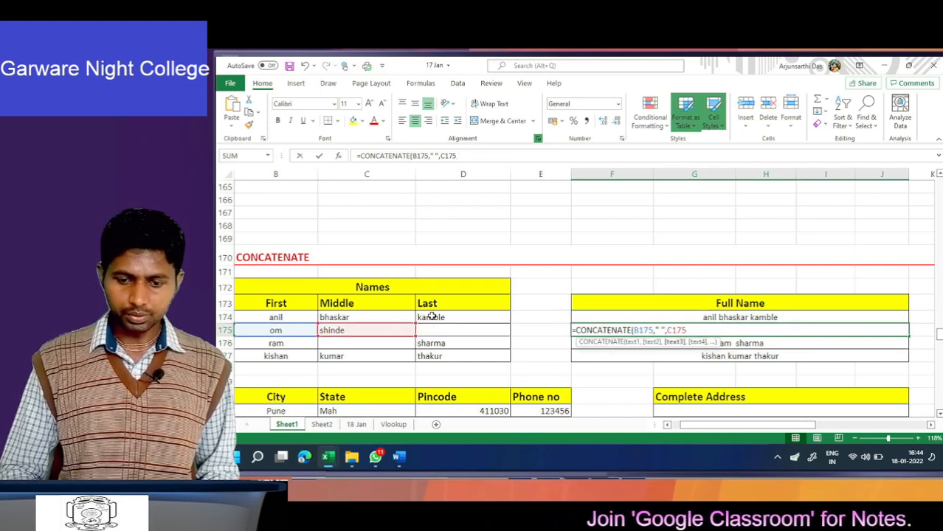
{"action": "key", "text": "BackSpace"}
{"action": "key", "text": "BackSpace"}
{"action": "key", "text": "BackSpace"}
{"action": "key", "text": "BackSpace"}
{"action": "key", "text": "BackSpace"}
{"action": "key", "text": "BackSpace"}
{"action": "key", "text": "BackSpace"}
{"action": "key", "text": "BackSpace"}
{"action": "key", "text": "BackSpace"}
{"action": "key", "text": "BackSpace"}
{"action": "key", "text": "BackSpace"}
{"action": "key", "text": "BackSpace"}
{"action": "key", "text": "BackSpace"}
{"action": "key", "text": "BackSpace"}
{"action": "key", "text": "BackSpace"}
{"action": "key", "text": "BackSpace"}
{"action": "key", "text": "BackSpace"}
{"action": "key", "text": "BackSpace"}
{"action": "key", "text": "BackSpace"}
{"action": "key", "text": "BackSpace"}
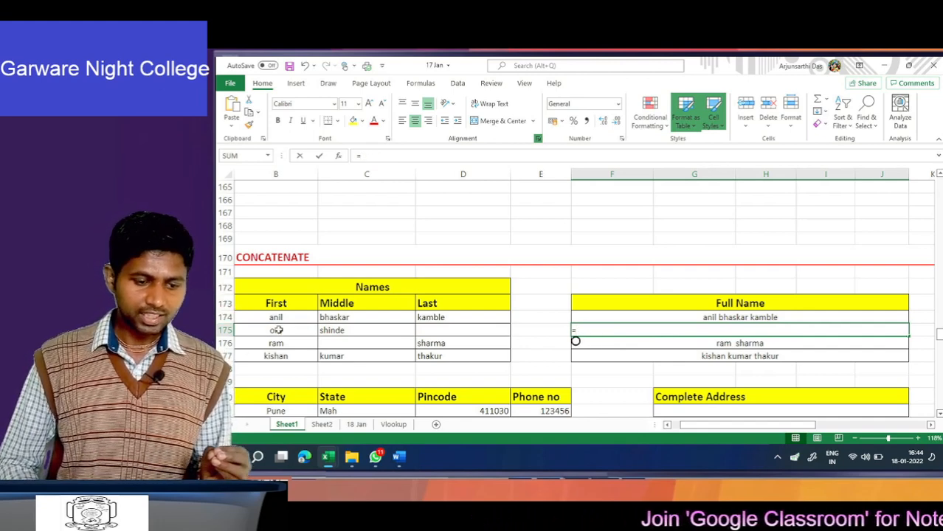
{"action": "left_click", "coordinate": [276, 330]}
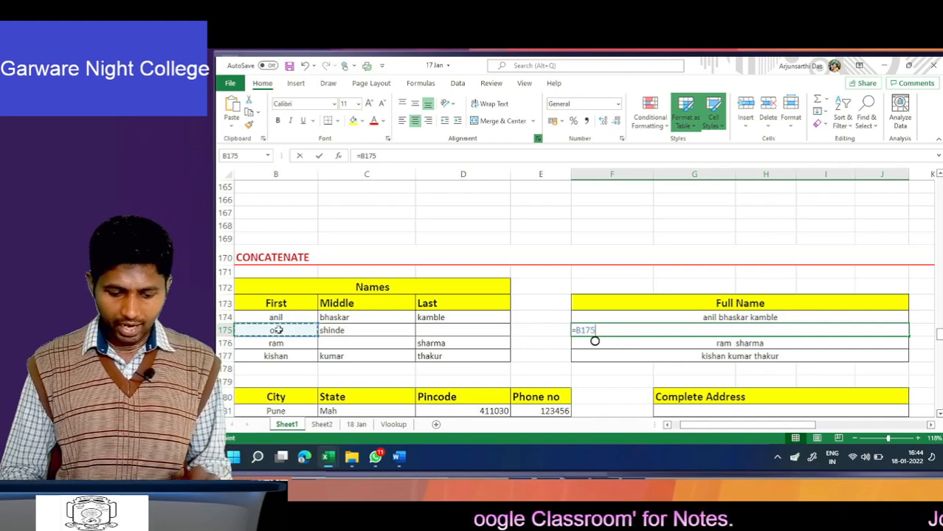
{"action": "type", "text": "&"}
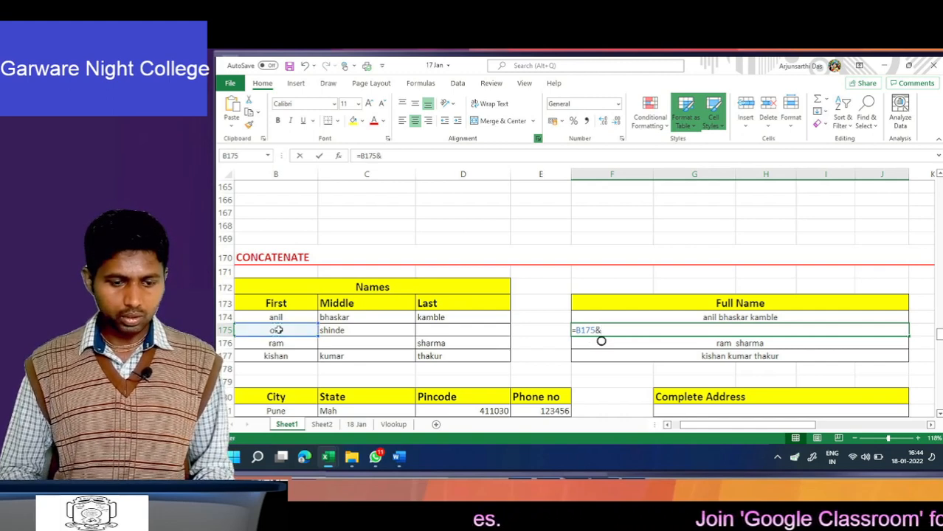
{"action": "left_click", "coordinate": [386, 329]}
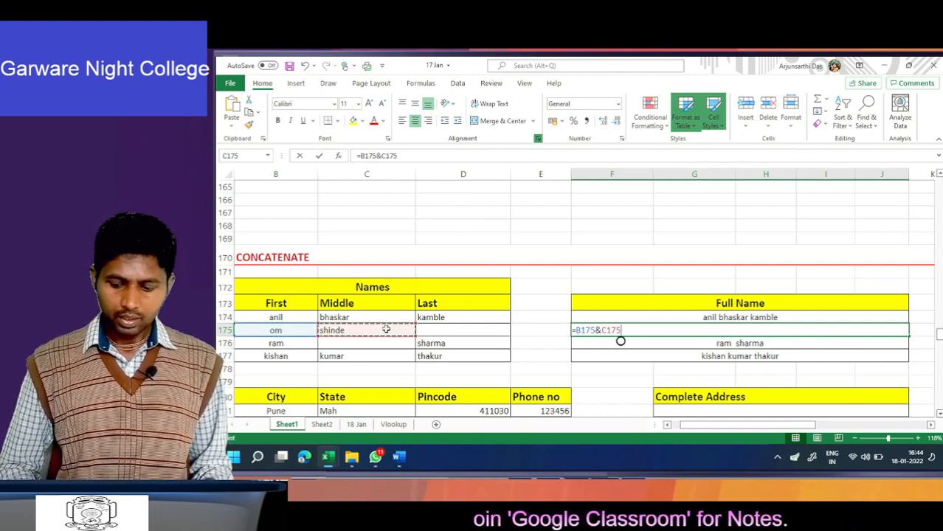
{"action": "key", "text": "Return"}
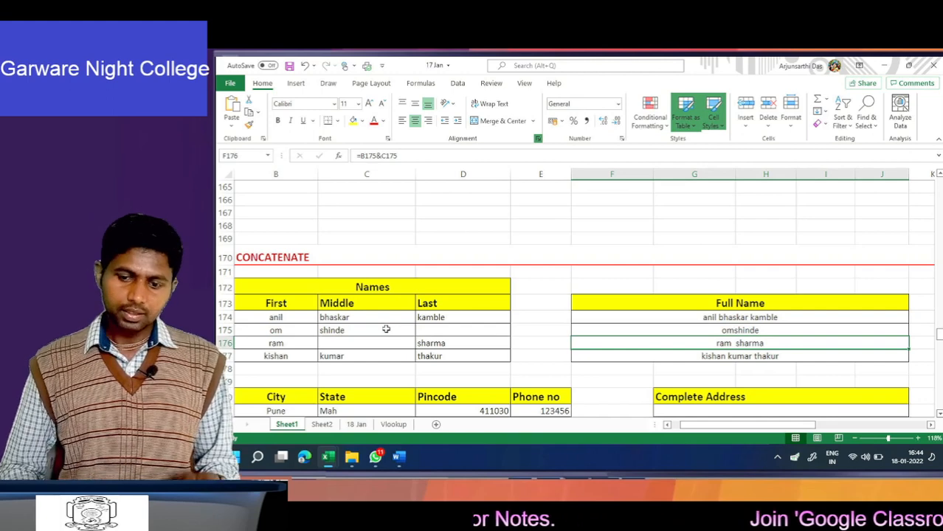
Add a quoted space between the two references in F175, making the formula =B175&" "&C175.
{"action": "key", "text": "Up"}
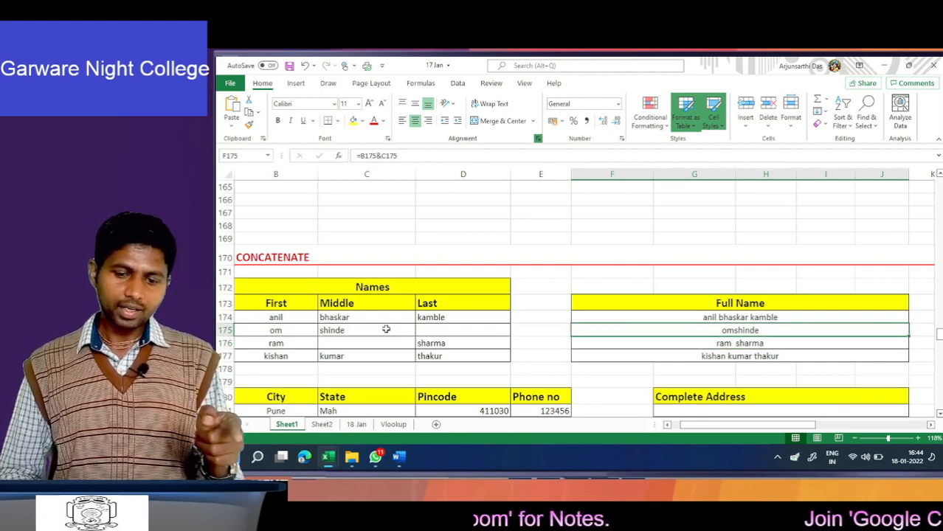
{"action": "key", "text": "F2"}
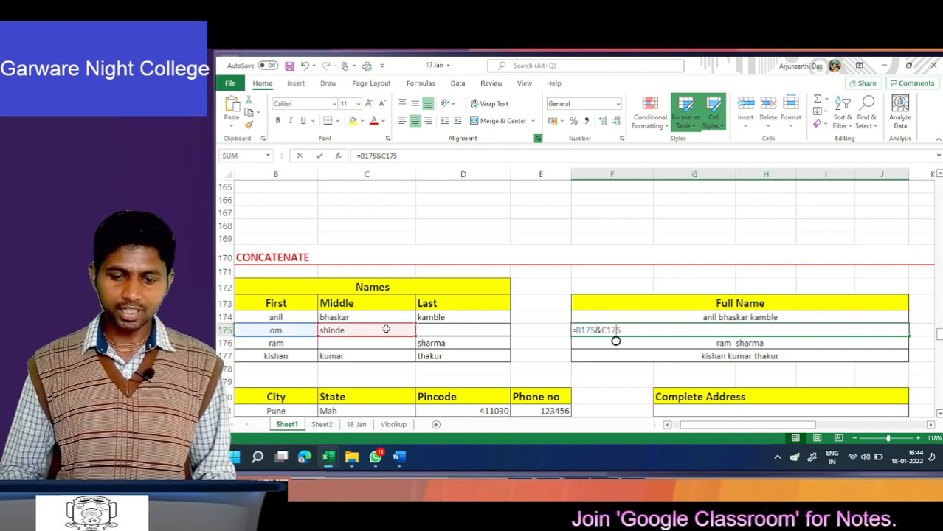
{"action": "key", "text": "Left"}
{"action": "key", "text": "Left"}
{"action": "key", "text": "Left"}
{"action": "key", "text": "Left"}
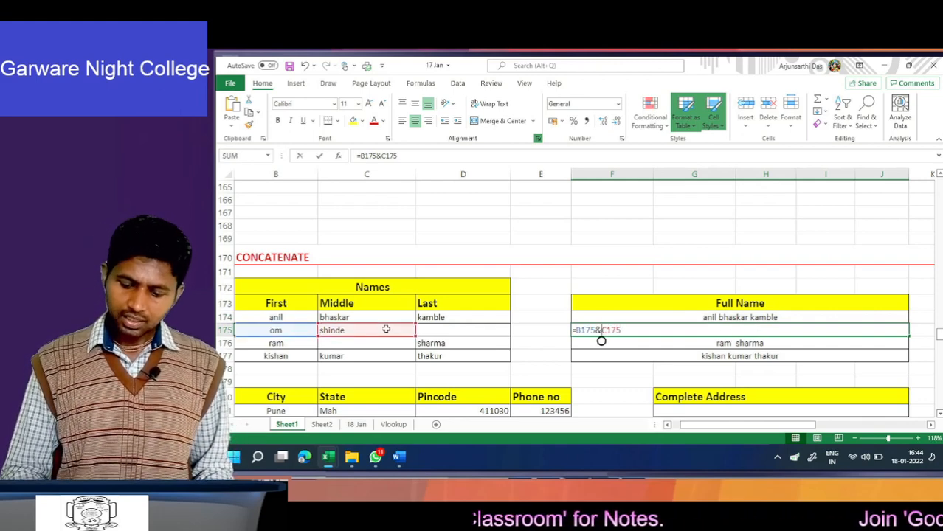
{"action": "type", "text": "\" \""}
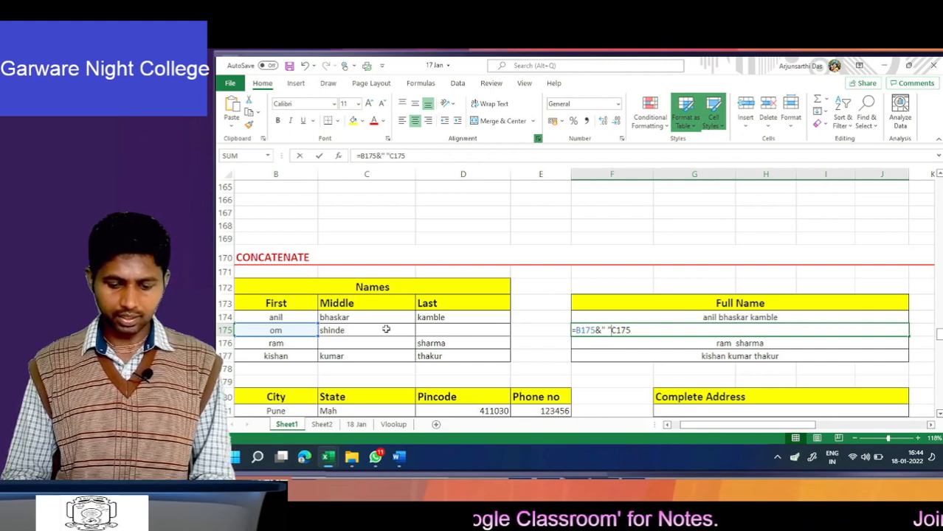
{"action": "type", "text": "&"}
{"action": "key", "text": "Return"}
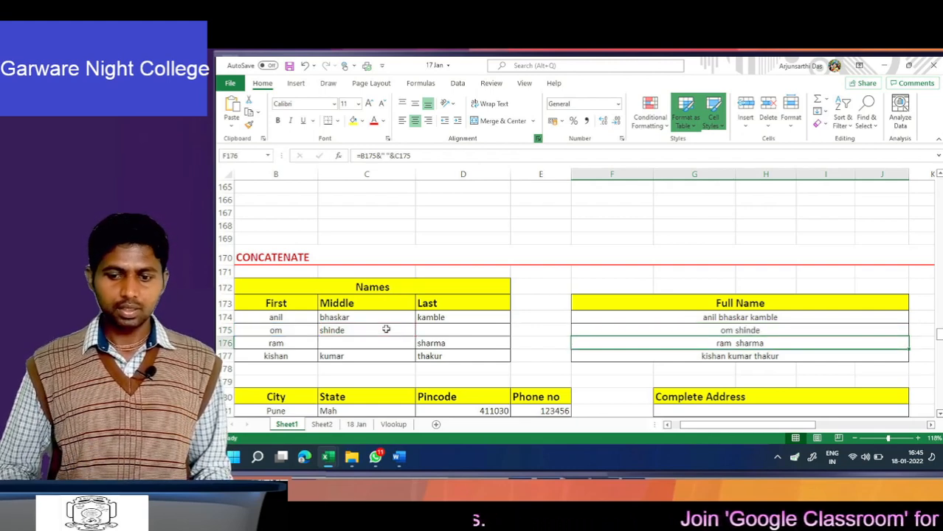
Copy the ampersand formula from F175 and paste it into F176:F177.
{"action": "key", "text": "shift+Up"}
{"action": "key", "text": "ctrl+c"}
{"action": "key", "text": "shift+Down"}
{"action": "key", "text": "shift+Down"}
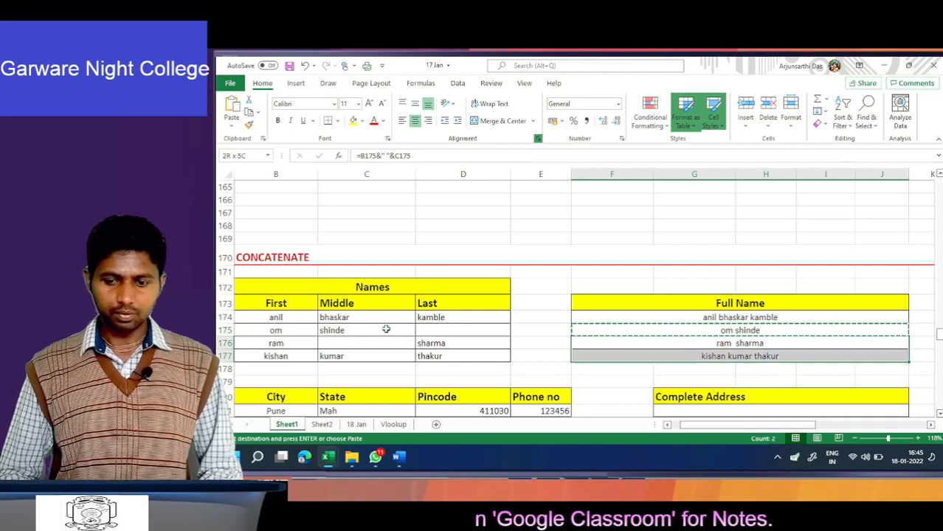
{"action": "key", "text": "ctrl+v"}
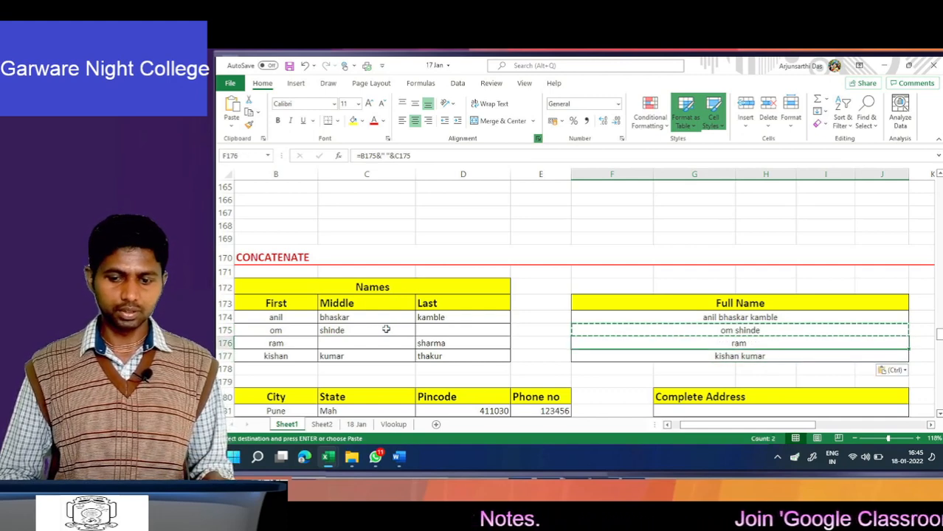
{"action": "key", "text": "Up"}
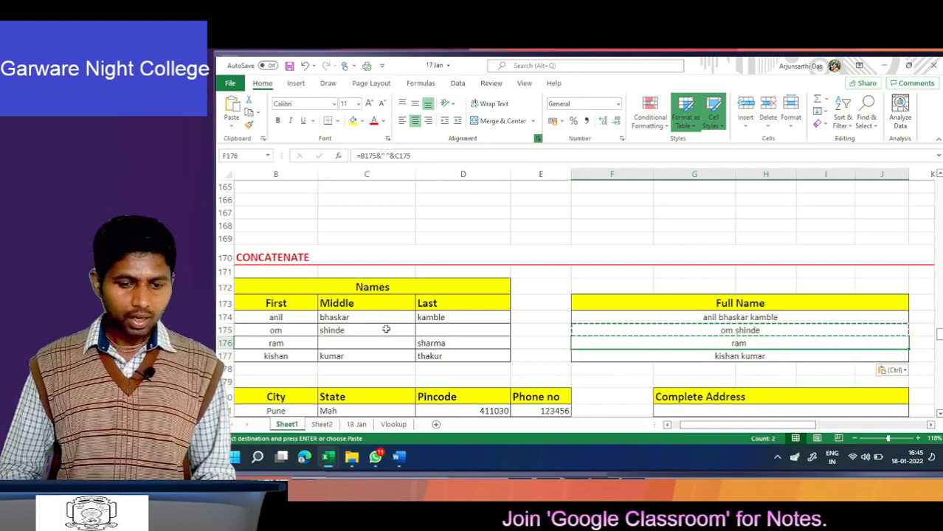
{"action": "key", "text": "Escape"}
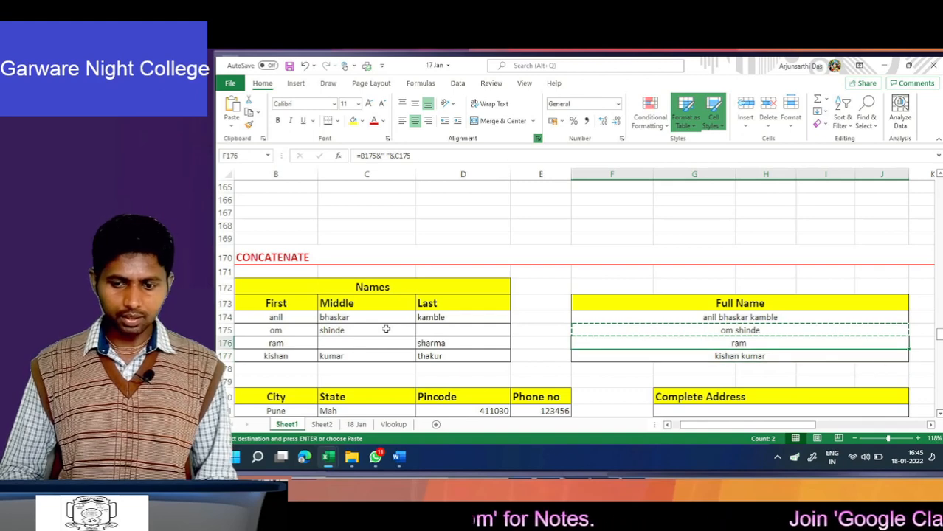
{"action": "key", "text": "Up"}
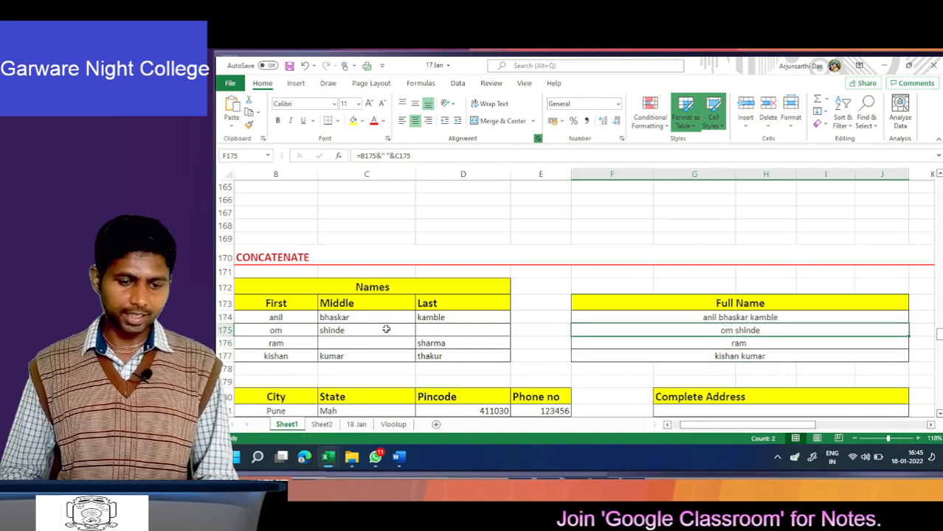
Try to extend the F176 formula with the last name as =B176&" "&C176&" ",D176.
{"action": "key", "text": "Down"}
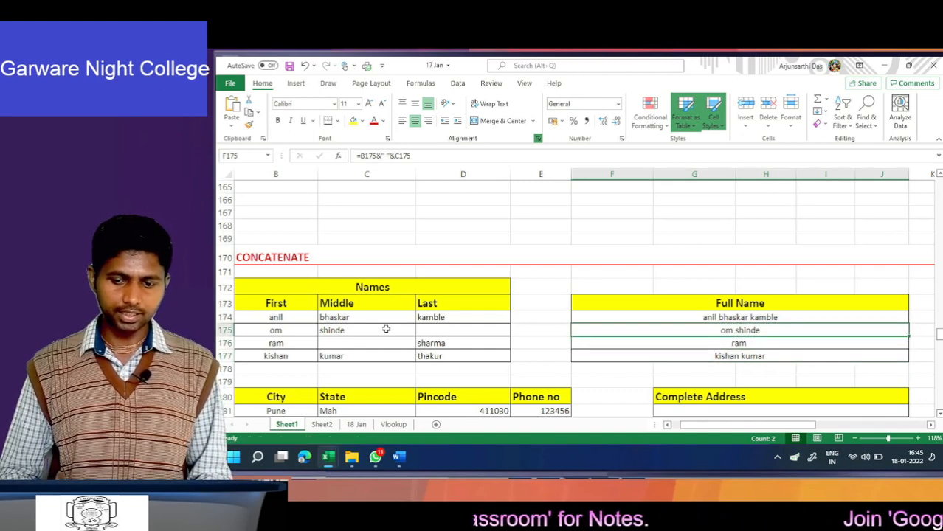
{"action": "key", "text": "F2"}
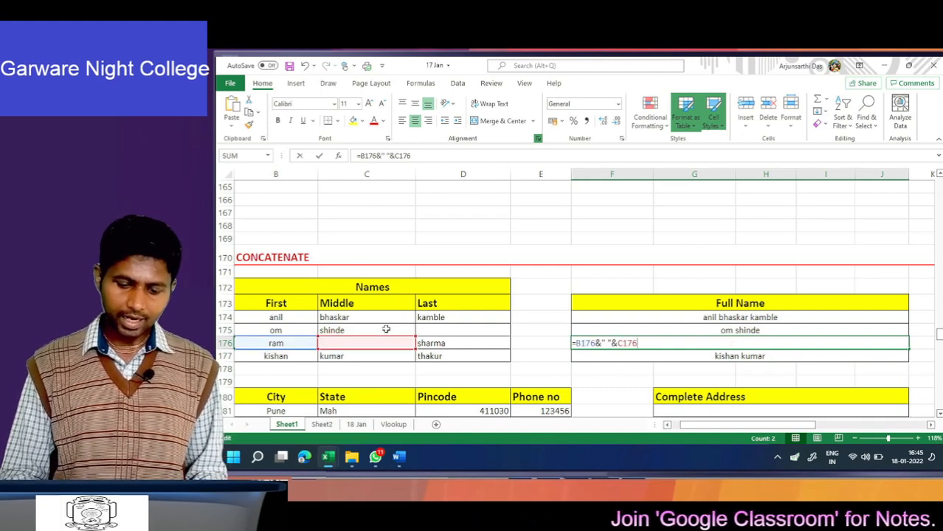
{"action": "type", "text": "&"}
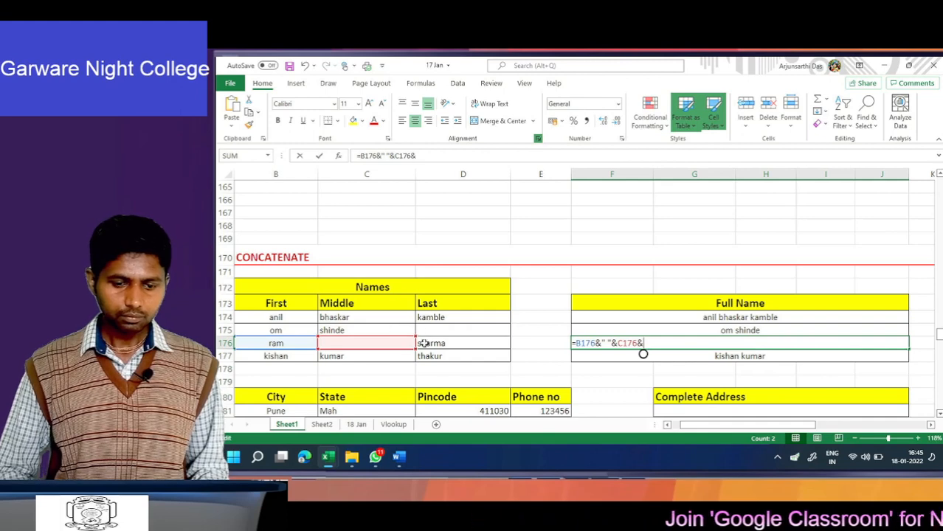
{"action": "type", "text": "\" \""}
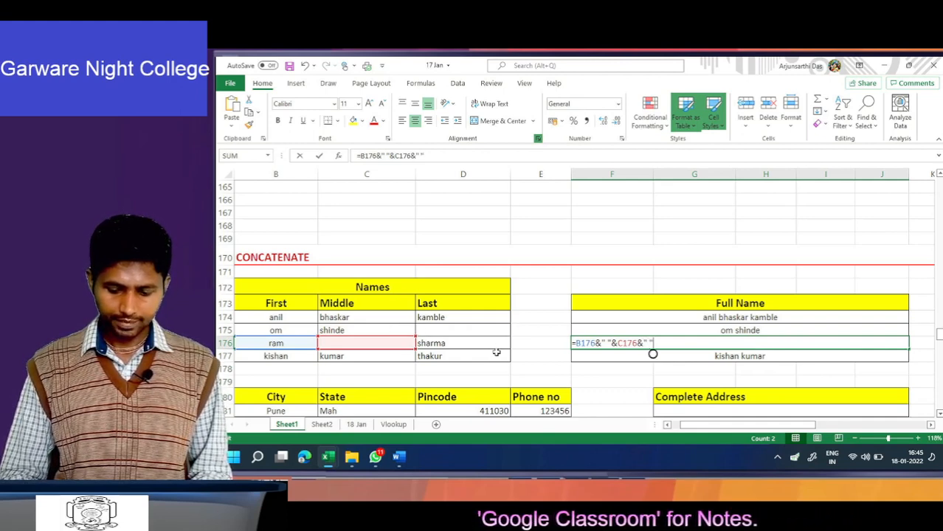
{"action": "type", "text": " \","}
{"action": "left_click", "coordinate": [476, 344]}
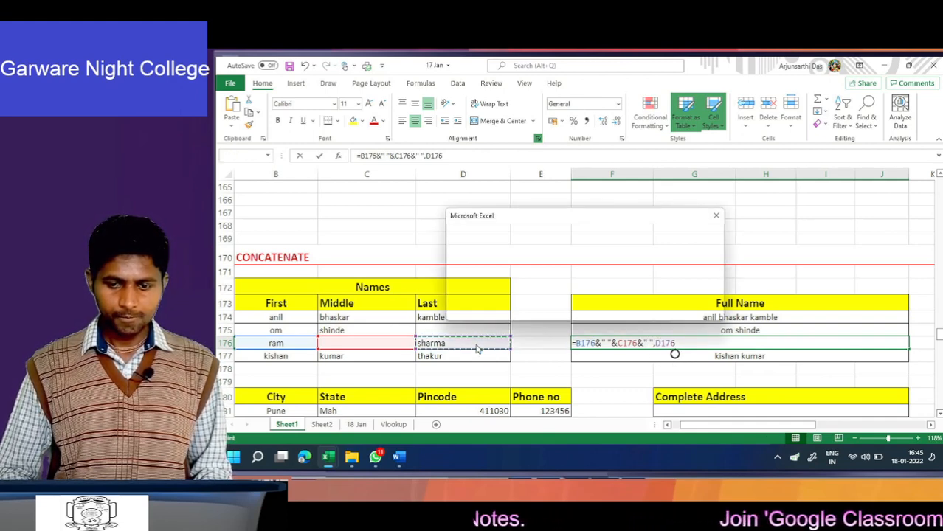
{"action": "key", "text": "Return"}
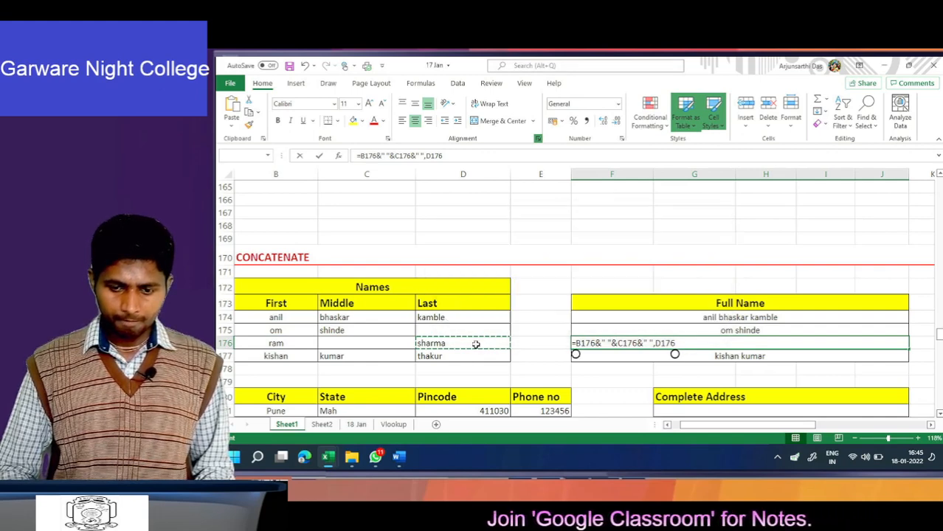
Try to enter the F176 formula with a comma inserted before the second quoted space.
{"action": "key", "text": "Left"}
{"action": "key", "text": "Left"}
{"action": "key", "text": "Left"}
{"action": "key", "text": "Left"}
{"action": "key", "text": "Left"}
{"action": "key", "text": "Left"}
{"action": "key", "text": "Left"}
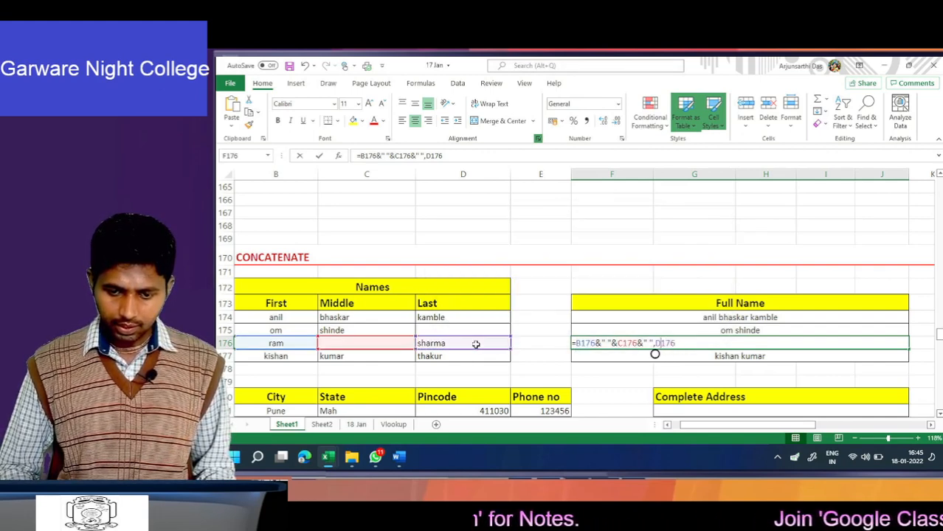
{"action": "type", "text": ","}
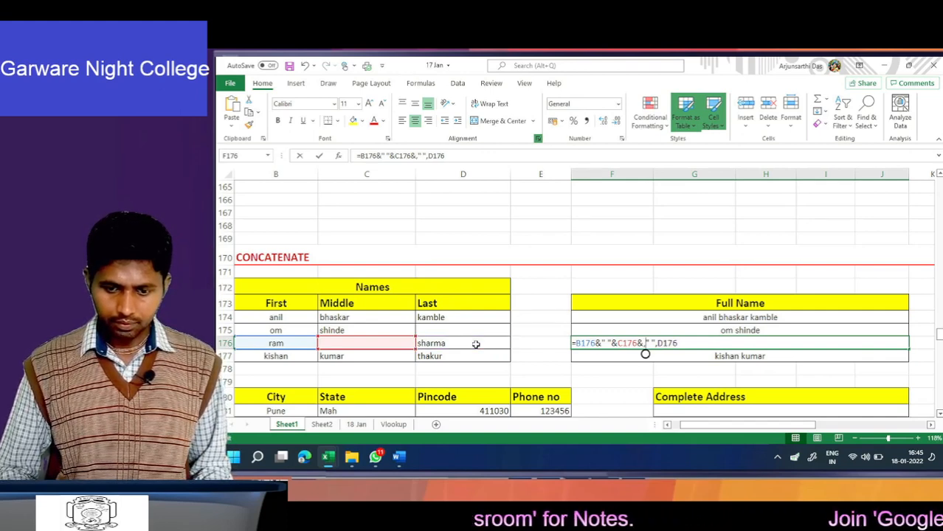
{"action": "key", "text": "Return"}
{"action": "key", "text": "Return"}
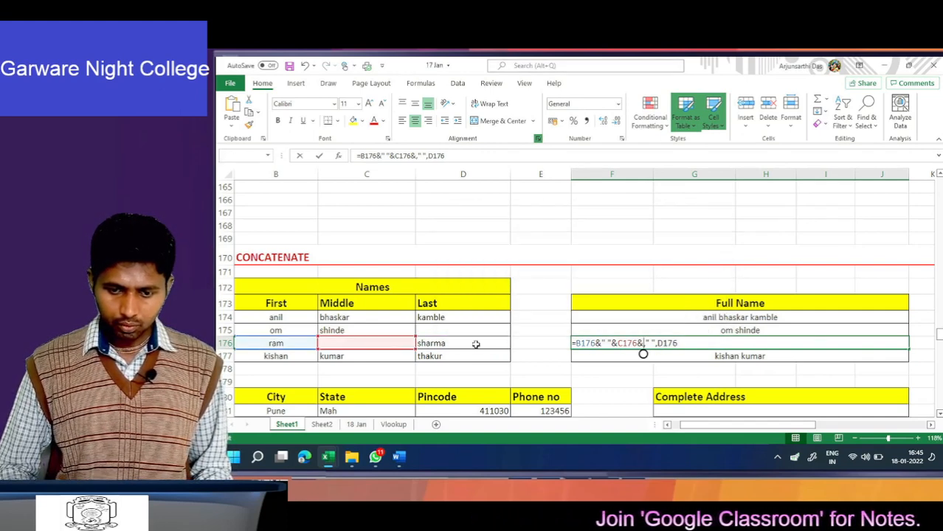
Remove the commas from the F176 formula and join the last name with an ampersand: =B176&" "&C176&" "&D176.
{"action": "key", "text": "Left"}
{"action": "key", "text": "Left"}
{"action": "key", "text": "Left"}
{"action": "key", "text": "Left"}
{"action": "key", "text": "Left"}
{"action": "key", "text": "Left"}
{"action": "key", "text": "Left"}
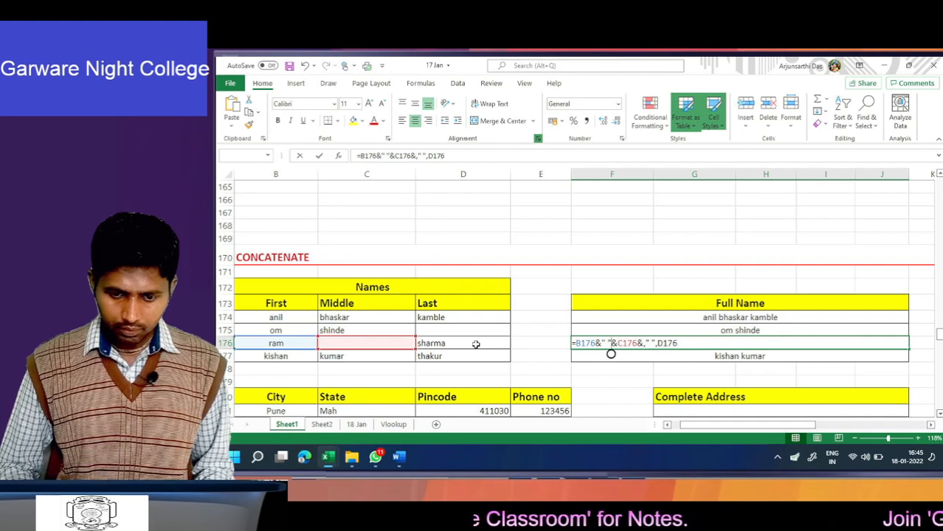
{"action": "key", "text": "Left"}
{"action": "key", "text": "Left"}
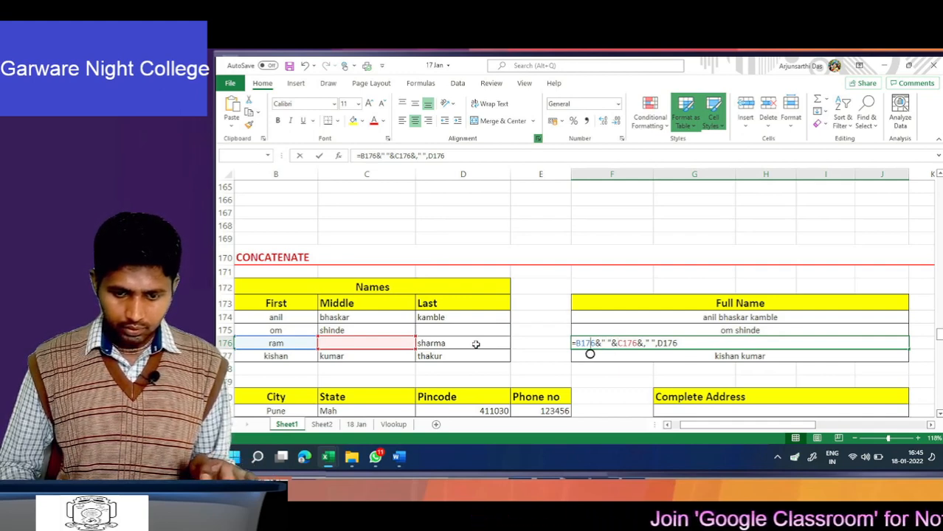
{"action": "key", "text": "Right"}
{"action": "key", "text": "Right"}
{"action": "key", "text": "Right"}
{"action": "key", "text": "Right"}
{"action": "key", "text": "Right"}
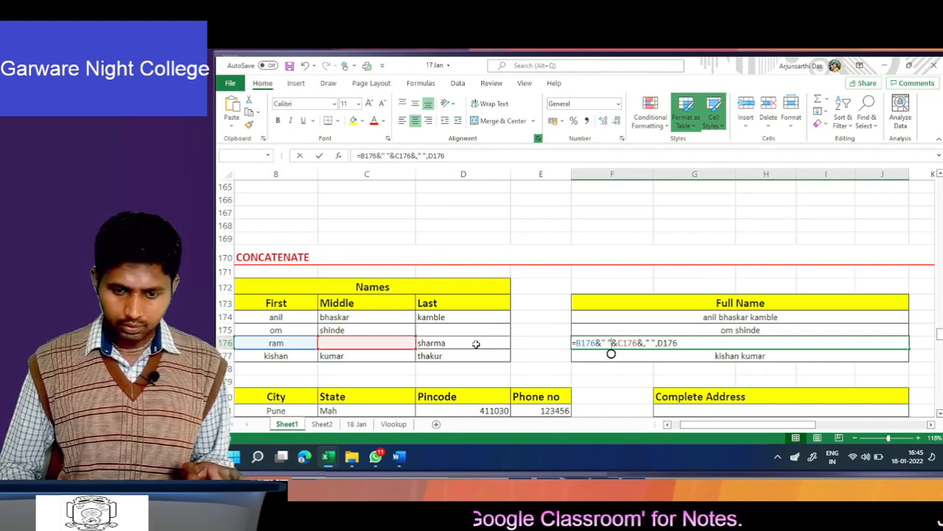
{"action": "key", "text": "Right"}
{"action": "key", "text": "Right"}
{"action": "key", "text": "Right"}
{"action": "key", "text": "Right"}
{"action": "key", "text": "Right"}
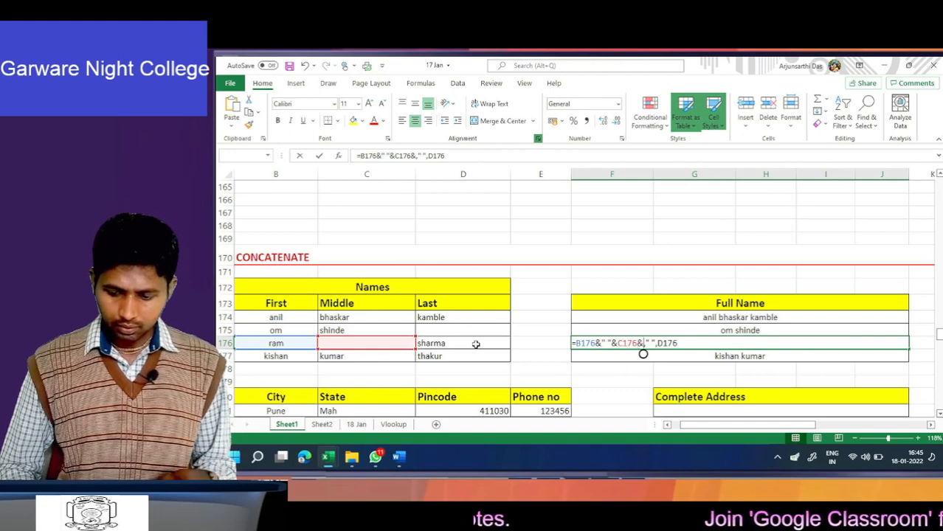
{"action": "key", "text": "Delete"}
{"action": "key", "text": "Right"}
{"action": "key", "text": "Right"}
{"action": "key", "text": "Right"}
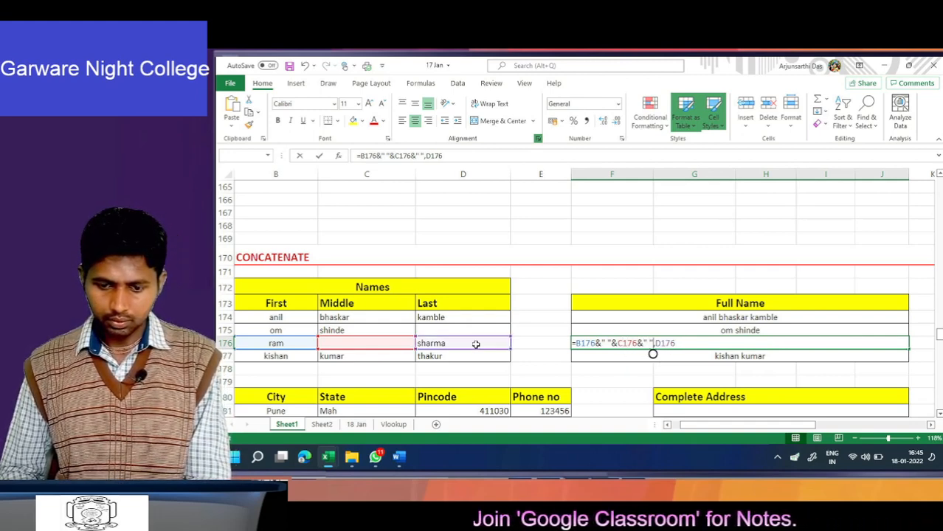
{"action": "key", "text": "Delete"}
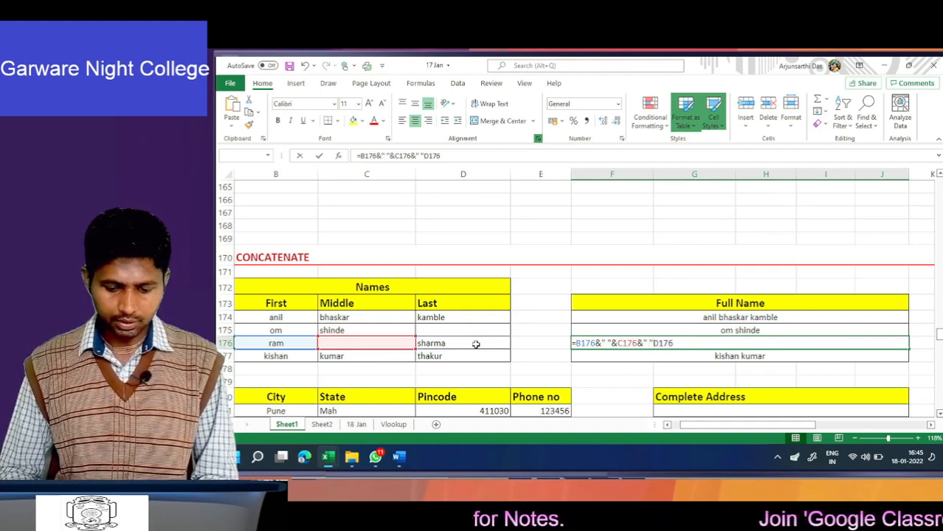
{"action": "type", "text": "&"}
{"action": "key", "text": "Return"}
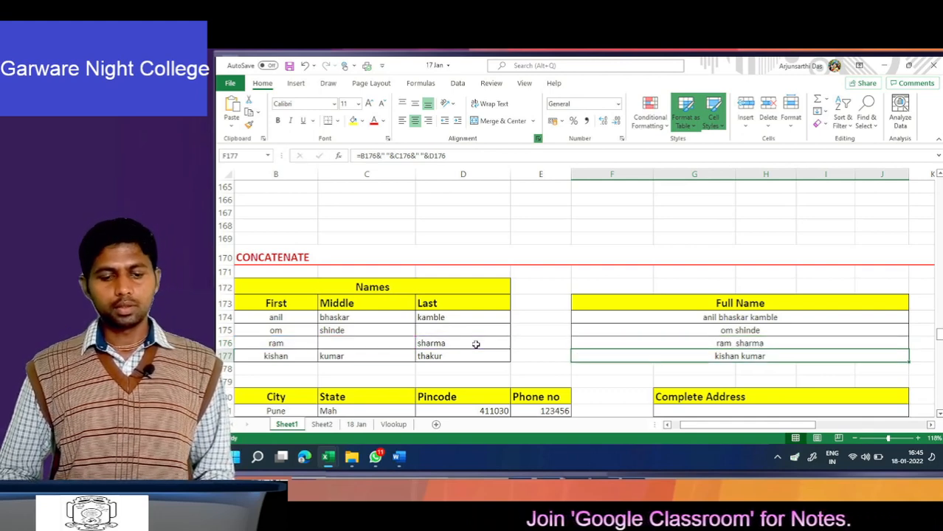
Copy the ampersand formula from F176 into F177 to join the first, middle and last names.
{"action": "key", "text": "Up"}
{"action": "key", "text": "ctrl+c"}
{"action": "key", "text": "shift+Down"}
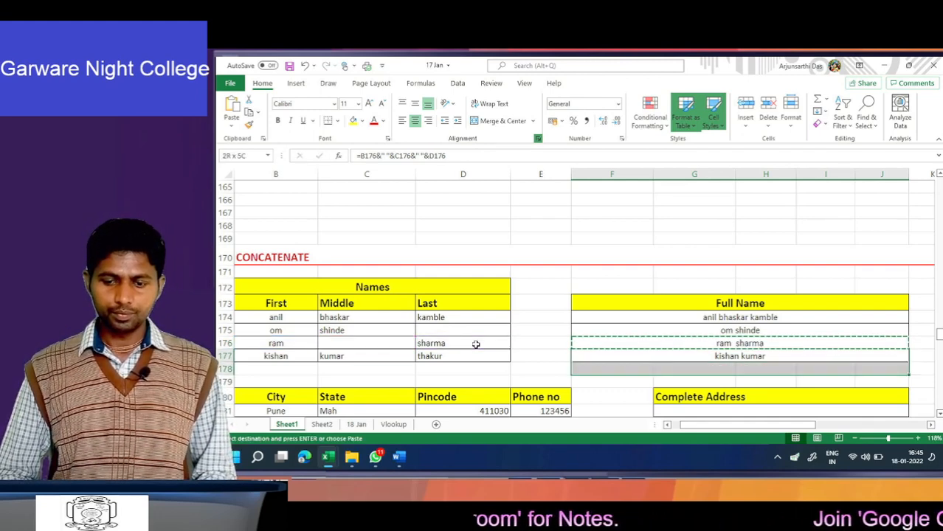
{"action": "key", "text": "ctrl+v"}
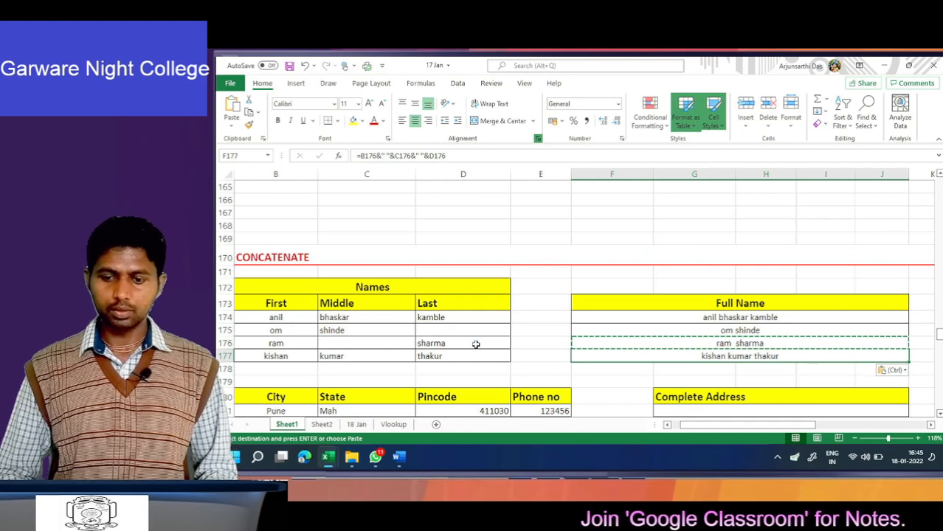
{"action": "key", "text": "Escape"}
{"action": "key", "text": "Down"}
{"action": "key", "text": "Down"}
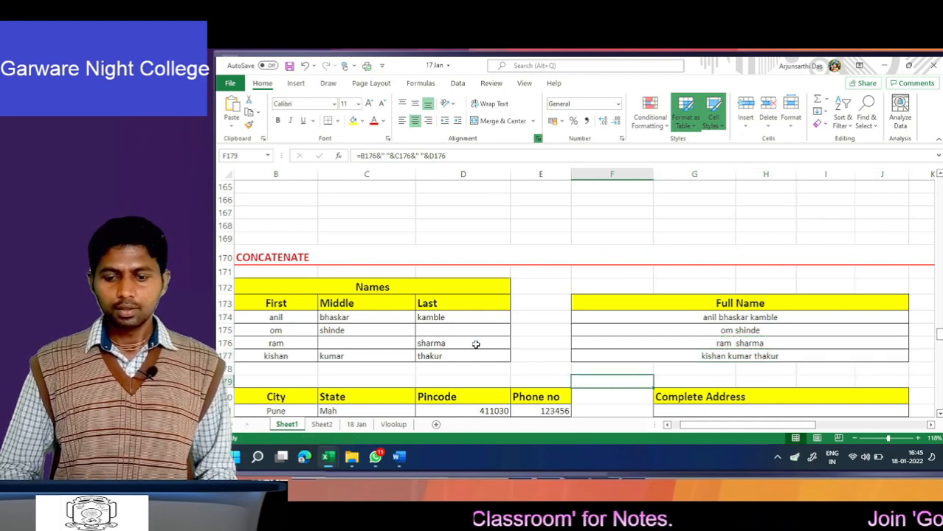
Examine the City, State, Pincode and Phone no columns and the Complete Address column in rows 180 to 183.
{"action": "key", "text": "Down"}
{"action": "key", "text": "Down"}
{"action": "key", "text": "Down"}
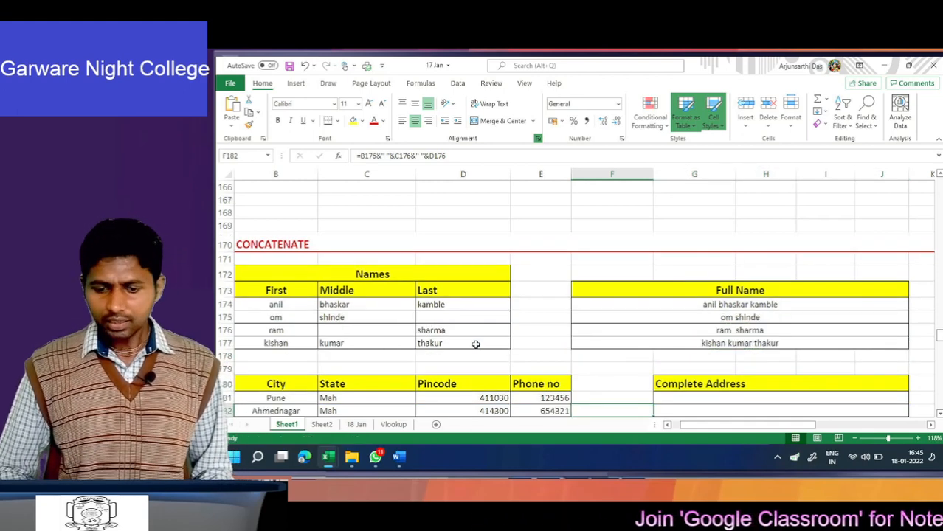
{"action": "key", "text": "Down"}
{"action": "key", "text": "Down"}
{"action": "key", "text": "Down"}
{"action": "key", "text": "Left"}
{"action": "key", "text": "Left"}
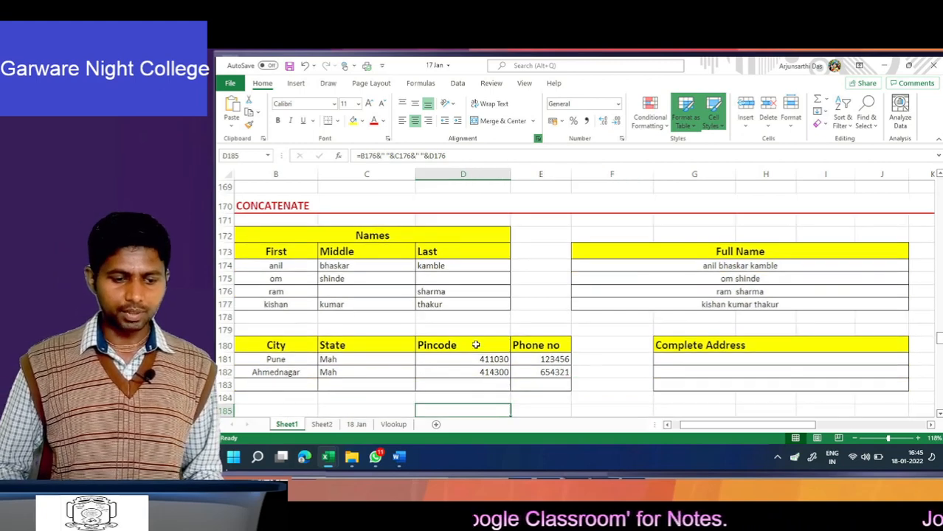
{"action": "key", "text": "Left"}
{"action": "key", "text": "Left"}
{"action": "key", "text": "Left"}
{"action": "key", "text": "Right"}
{"action": "key", "text": "Right"}
{"action": "key", "text": "Right"}
{"action": "key", "text": "Right"}
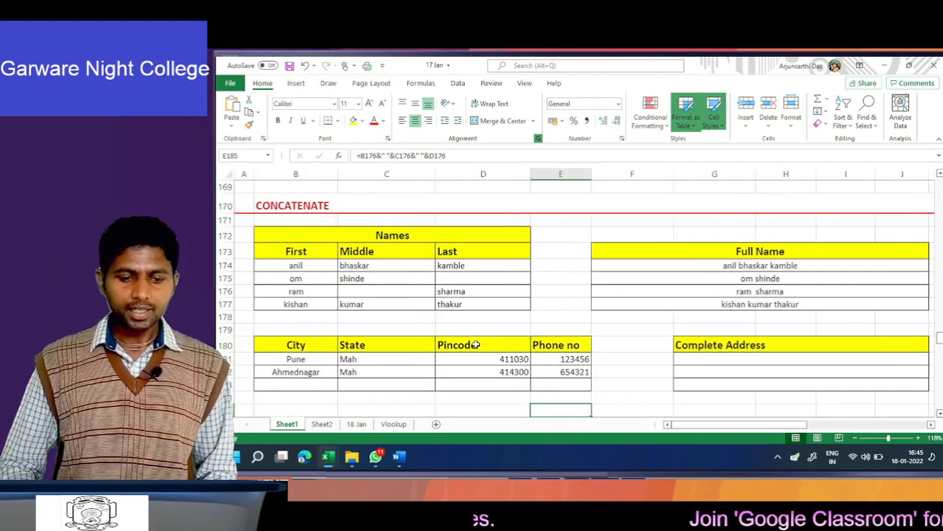
{"action": "key", "text": "Right"}
{"action": "key", "text": "Up"}
{"action": "key", "text": "Up"}
{"action": "key", "text": "Up"}
{"action": "key", "text": "Up"}
{"action": "key", "text": "Right"}
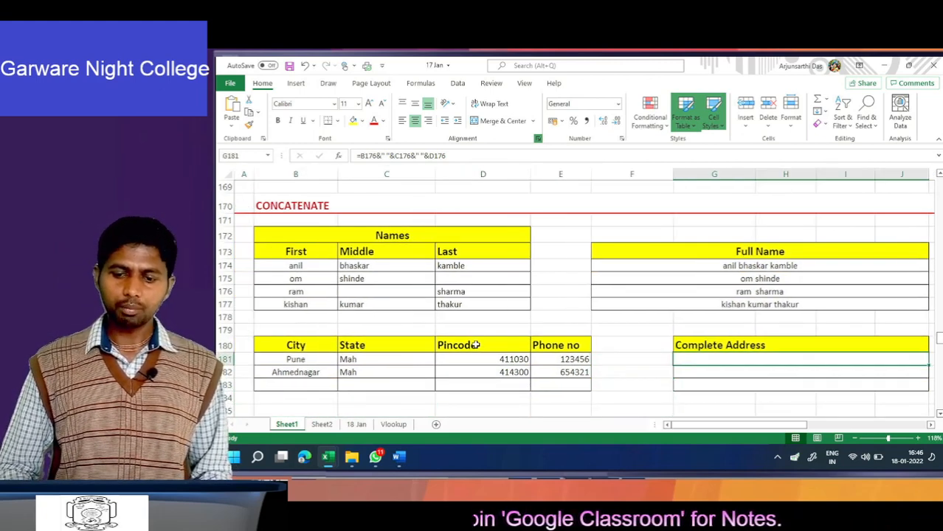
{"action": "key", "text": "Left"}
{"action": "key", "text": "Left"}
{"action": "key", "text": "Left"}
{"action": "key", "text": "Left"}
{"action": "key", "text": "Left"}
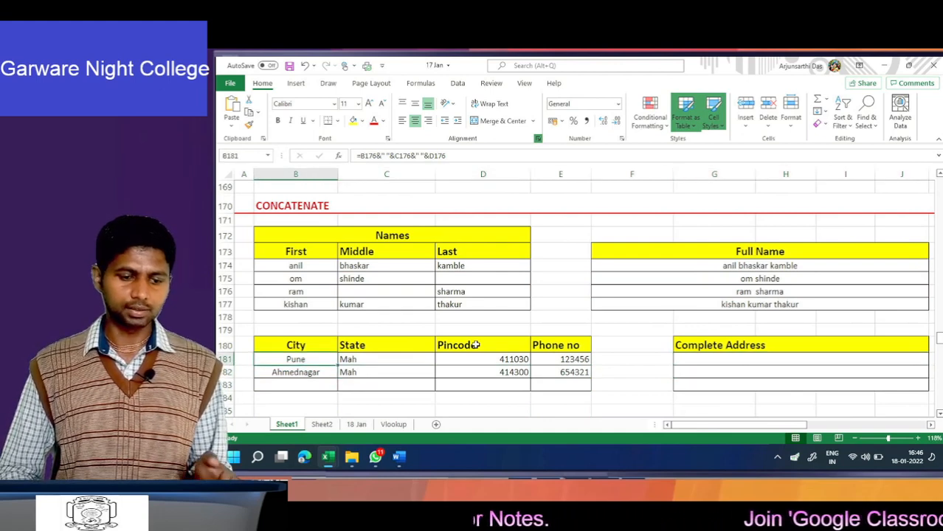
{"action": "key", "text": "Right"}
{"action": "key", "text": "Right"}
{"action": "key", "text": "Right"}
{"action": "key", "text": "Down"}
{"action": "key", "text": "Down"}
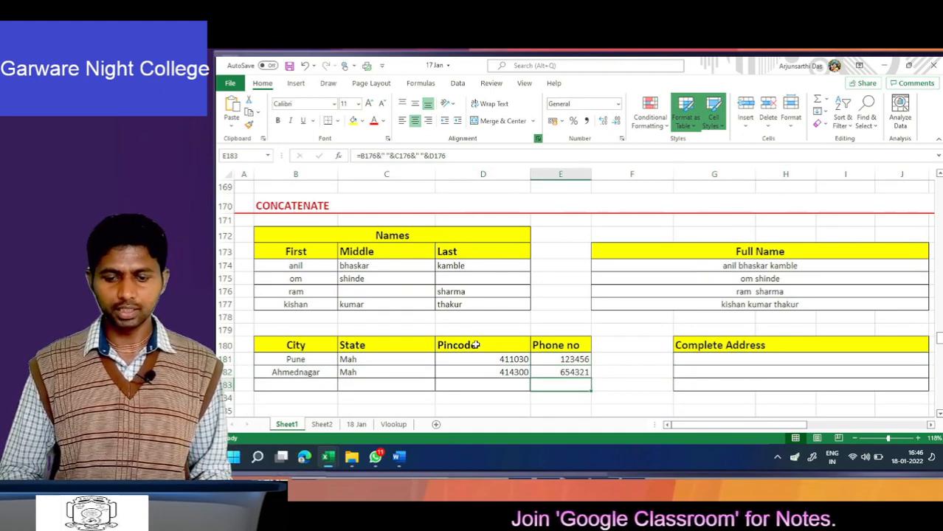
Look through the names and address tables in the CONCAT, TEXTJOIN section below row 187.
{"action": "key", "text": "Down"}
{"action": "key", "text": "Down"}
{"action": "key", "text": "Down"}
{"action": "key", "text": "Down"}
{"action": "key", "text": "Down"}
{"action": "key", "text": "Down"}
{"action": "key", "text": "Down"}
{"action": "key", "text": "Down"}
{"action": "key", "text": "Down"}
{"action": "key", "text": "Down"}
{"action": "key", "text": "Down"}
{"action": "key", "text": "Down"}
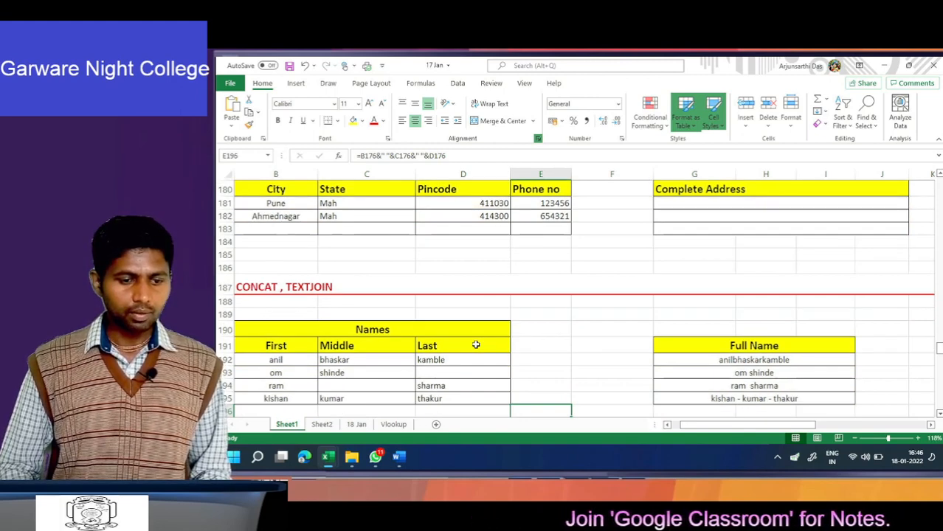
{"action": "key", "text": "Up"}
{"action": "key", "text": "Up"}
{"action": "key", "text": "Up"}
{"action": "key", "text": "Up"}
{"action": "key", "text": "Up"}
{"action": "key", "text": "Up"}
{"action": "key", "text": "Up"}
{"action": "key", "text": "Up"}
{"action": "key", "text": "Up"}
{"action": "key", "text": "Up"}
{"action": "key", "text": "Up"}
{"action": "key", "text": "Up"}
{"action": "key", "text": "Up"}
{"action": "key", "text": "Up"}
{"action": "key", "text": "Up"}
{"action": "key", "text": "Up"}
{"action": "key", "text": "Up"}
{"action": "key", "text": "Up"}
{"action": "key", "text": "Up"}
{"action": "key", "text": "Up"}
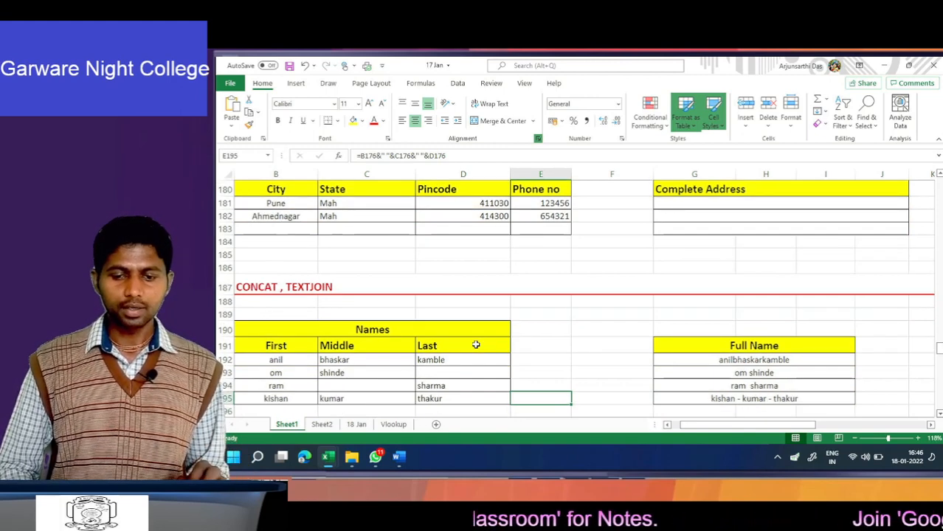
{"action": "key", "text": "Up"}
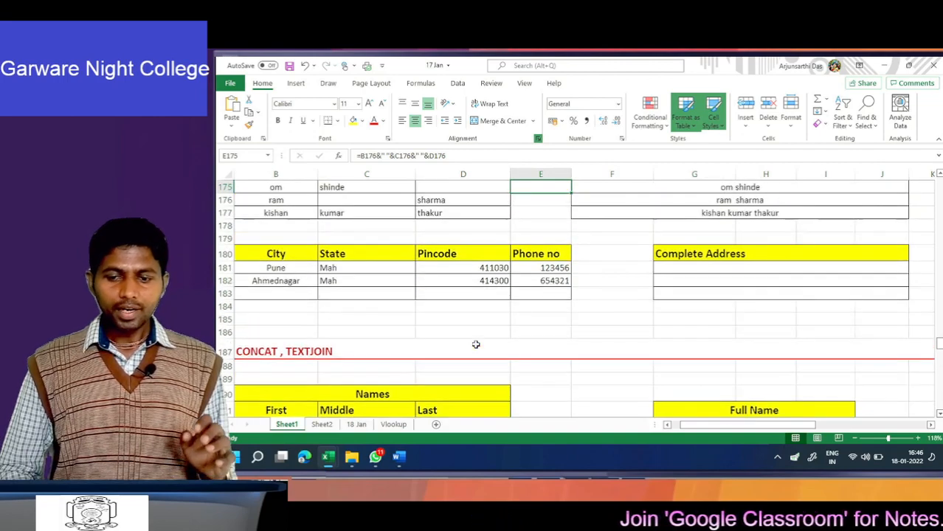
{"action": "key", "text": "Down"}
{"action": "key", "text": "Down"}
{"action": "key", "text": "Down"}
{"action": "key", "text": "Down"}
{"action": "key", "text": "Down"}
{"action": "key", "text": "Down"}
{"action": "key", "text": "Down"}
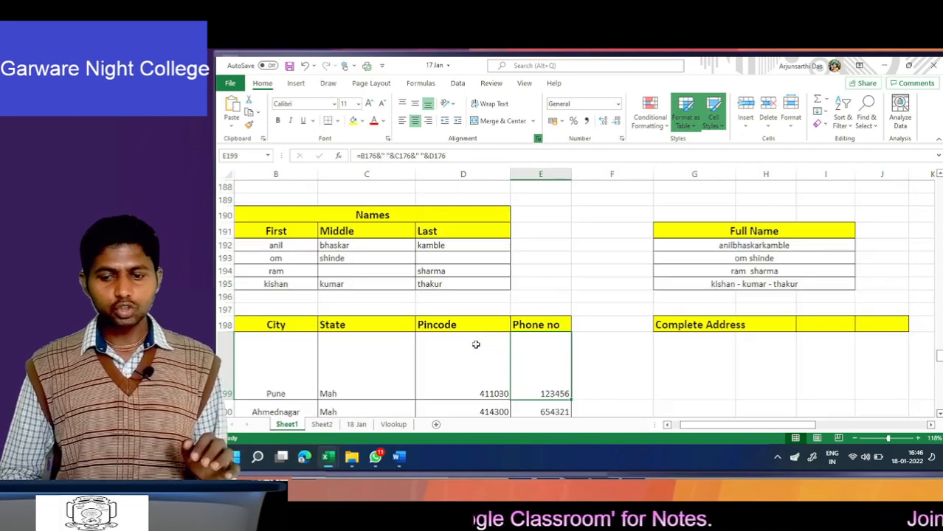
{"action": "key", "text": "Up"}
{"action": "key", "text": "Up"}
{"action": "key", "text": "Up"}
{"action": "key", "text": "Up"}
{"action": "key", "text": "Up"}
{"action": "key", "text": "Up"}
{"action": "key", "text": "Up"}
{"action": "key", "text": "Up"}
{"action": "key", "text": "Up"}
{"action": "key", "text": "Up"}
{"action": "key", "text": "Up"}
{"action": "key", "text": "Up"}
{"action": "key", "text": "Up"}
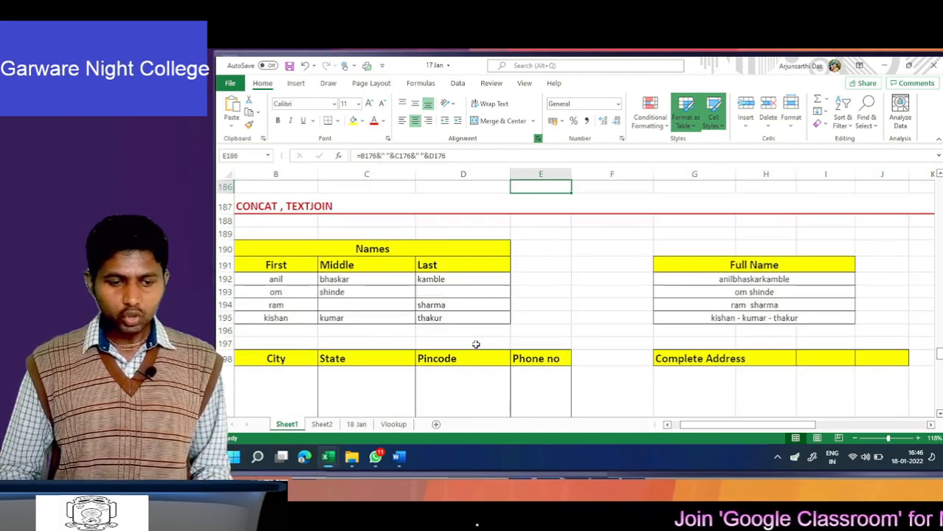
{"action": "key", "text": "Down"}
{"action": "key", "text": "Down"}
{"action": "key", "text": "Down"}
{"action": "key", "text": "Down"}
{"action": "key", "text": "Down"}
{"action": "key", "text": "Down"}
{"action": "key", "text": "Down"}
{"action": "key", "text": "Up"}
{"action": "key", "text": "Up"}
{"action": "key", "text": "Up"}
{"action": "key", "text": "Up"}
{"action": "key", "text": "Up"}
{"action": "key", "text": "Up"}
{"action": "key", "text": "Up"}
{"action": "key", "text": "Up"}
{"action": "key", "text": "Up"}
{"action": "key", "text": "Up"}
{"action": "key", "text": "Up"}
{"action": "key", "text": "Up"}
{"action": "key", "text": "Up"}
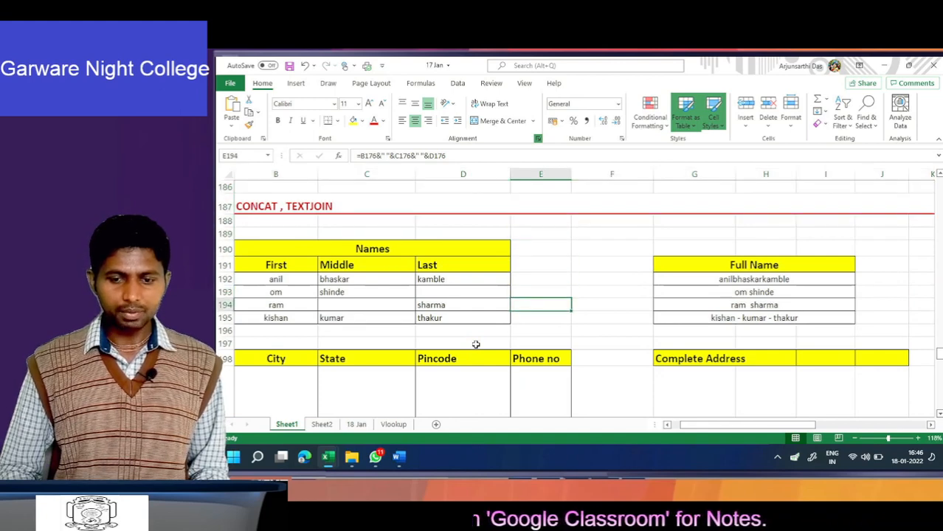
{"action": "key", "text": "Up"}
{"action": "key", "text": "Up"}
{"action": "key", "text": "Up"}
{"action": "key", "text": "Up"}
{"action": "key", "text": "Up"}
{"action": "key", "text": "Up"}
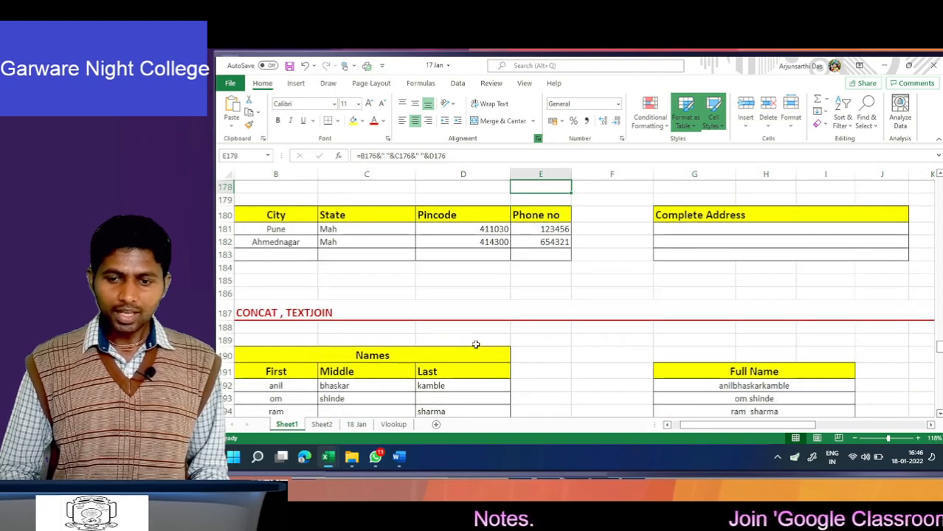
Compare the Full Name column of the CONCATENATE section with the Full Name column starting at G192.
{"action": "key", "text": "Right"}
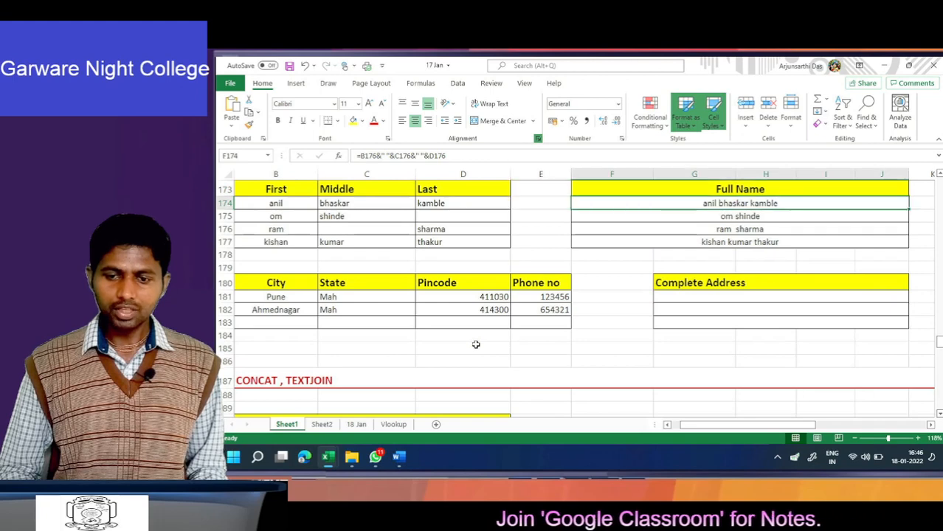
{"action": "key", "text": "Down"}
{"action": "key", "text": "Down"}
{"action": "key", "text": "Down"}
{"action": "key", "text": "Down"}
{"action": "key", "text": "Down"}
{"action": "key", "text": "Down"}
{"action": "key", "text": "Down"}
{"action": "key", "text": "Down"}
{"action": "key", "text": "Down"}
{"action": "key", "text": "Down"}
{"action": "key", "text": "Down"}
{"action": "key", "text": "Down"}
{"action": "key", "text": "Down"}
{"action": "key", "text": "Down"}
{"action": "key", "text": "Down"}
{"action": "key", "text": "Down"}
{"action": "key", "text": "Down"}
{"action": "key", "text": "Down"}
{"action": "key", "text": "Down"}
{"action": "key", "text": "Down"}
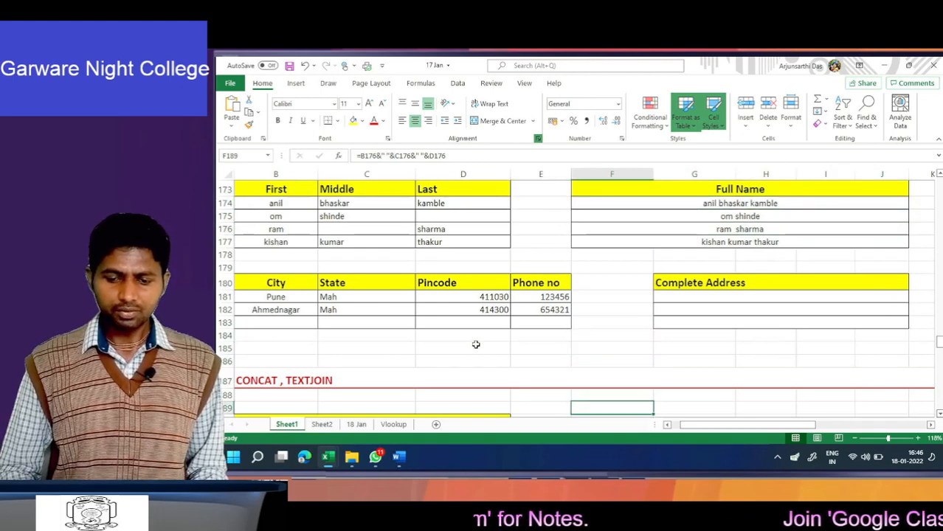
{"action": "key", "text": "Up"}
{"action": "key", "text": "Up"}
{"action": "key", "text": "Up"}
{"action": "key", "text": "Right"}
{"action": "key", "text": "Up"}
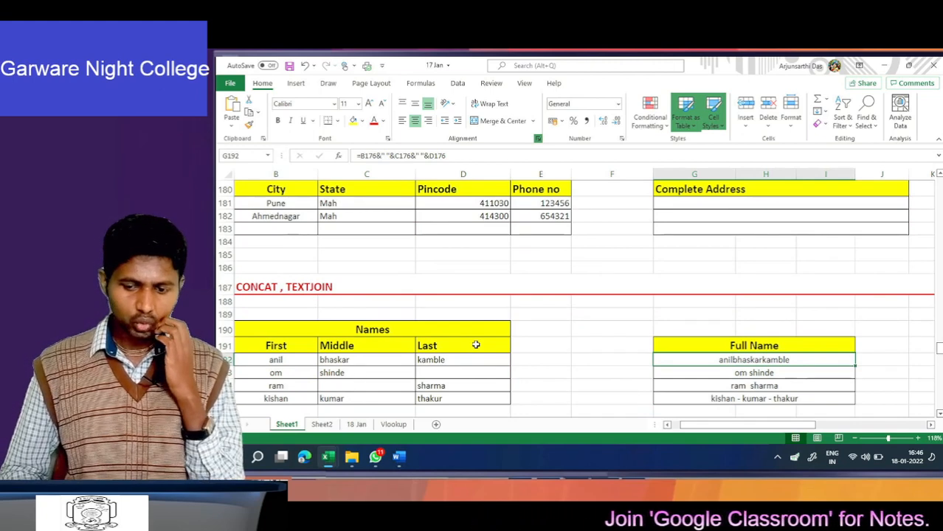
{"action": "key", "text": "Down"}
{"action": "key", "text": "Up"}
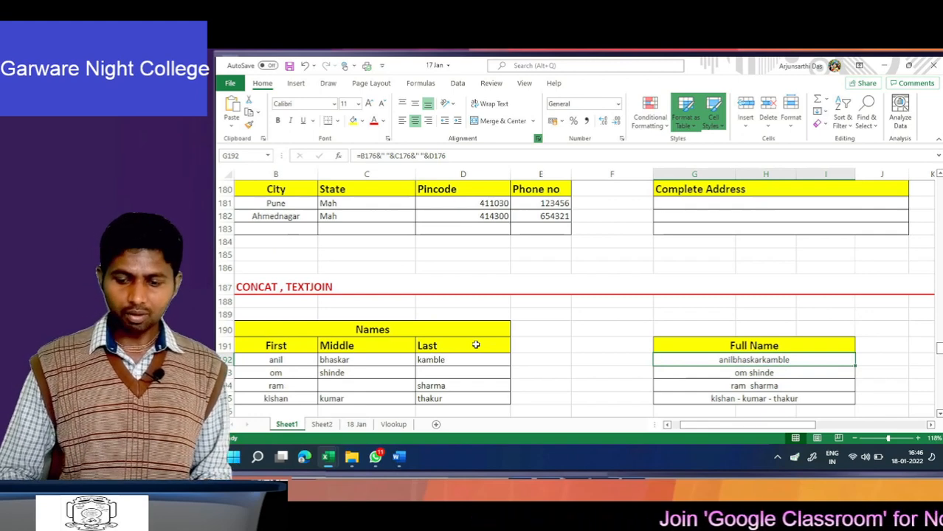
{"action": "type", "text": "="}
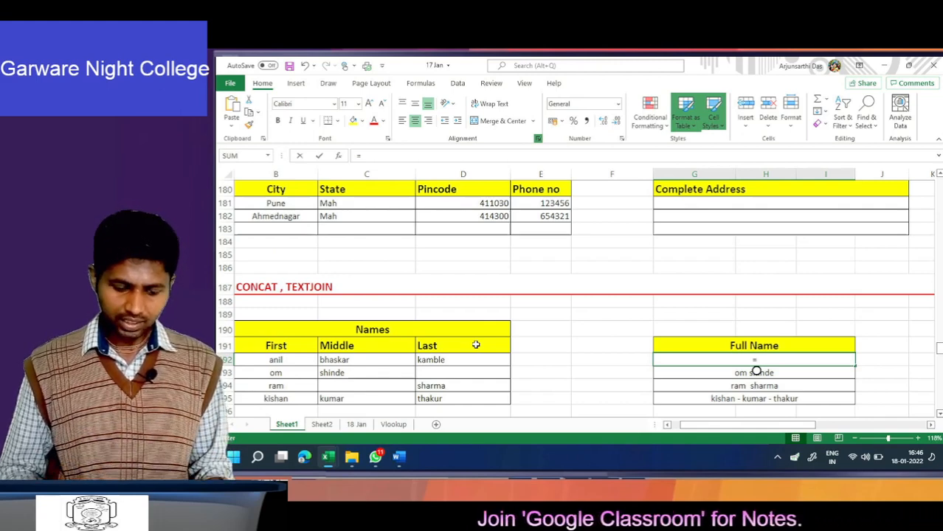
{"action": "key", "text": "Return"}
{"action": "key", "text": "Up"}
{"action": "key", "text": "Up"}
{"action": "key", "text": "Up"}
{"action": "key", "text": "Up"}
{"action": "key", "text": "Up"}
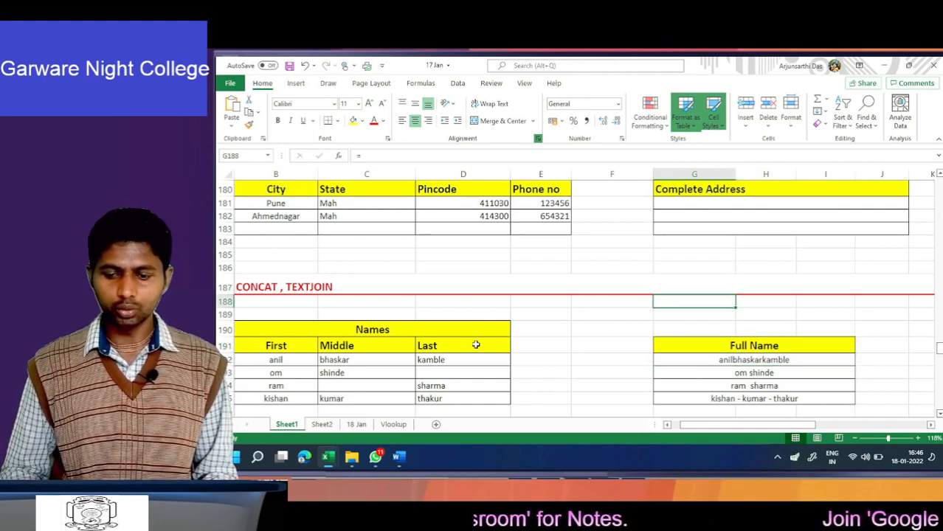
Examine how the CONCATENATE formula in F174 repeats the space separator between each name cell reference.
{"action": "key", "text": "Up"}
{"action": "key", "text": "Up"}
{"action": "key", "text": "Up"}
{"action": "key", "text": "Up"}
{"action": "key", "text": "Up"}
{"action": "key", "text": "Up"}
{"action": "key", "text": "Up"}
{"action": "key", "text": "Up"}
{"action": "key", "text": "Up"}
{"action": "key", "text": "Up"}
{"action": "key", "text": "Up"}
{"action": "key", "text": "Up"}
{"action": "key", "text": "Up"}
{"action": "key", "text": "Up"}
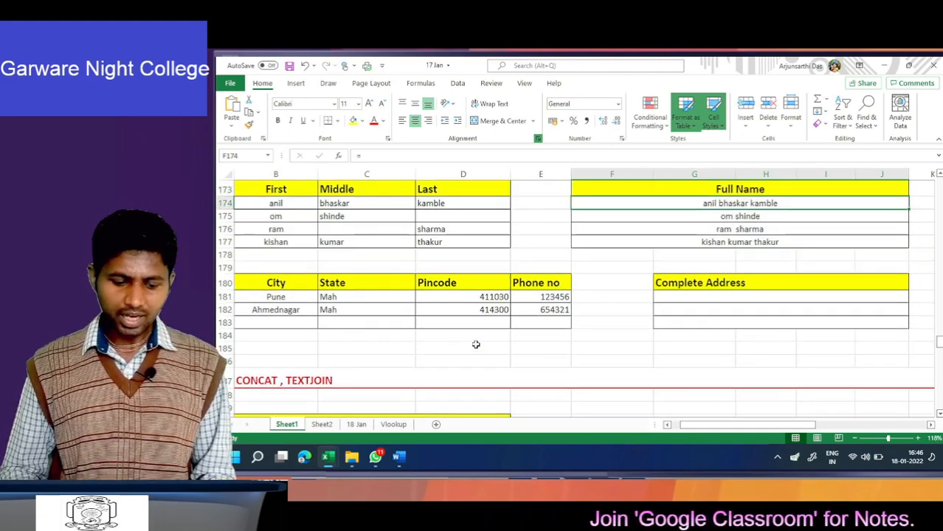
{"action": "key", "text": "F2"}
{"action": "key", "text": "Left"}
{"action": "key", "text": "Left"}
{"action": "key", "text": "Left"}
{"action": "key", "text": "Left"}
{"action": "key", "text": "Left"}
{"action": "key", "text": "Left"}
{"action": "key", "text": "Left"}
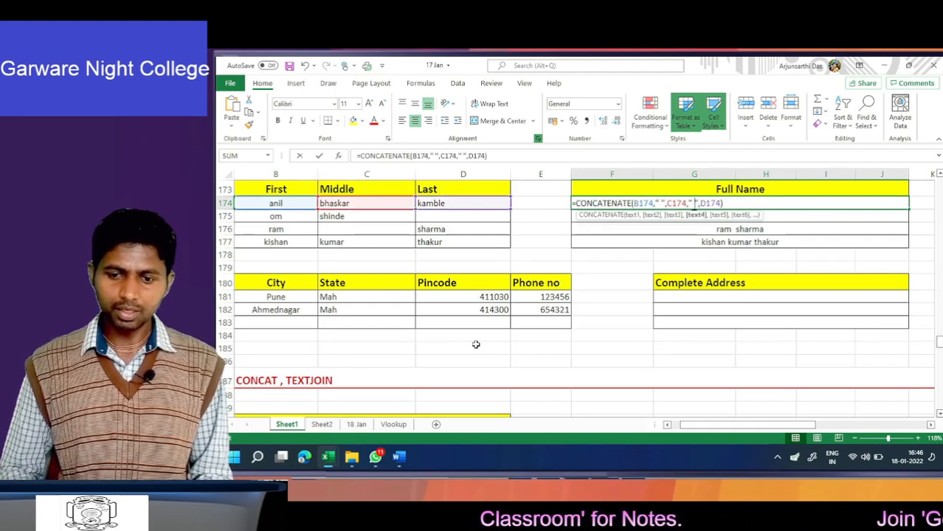
{"action": "key", "text": "Left"}
{"action": "key", "text": "Left"}
{"action": "key", "text": "Left"}
{"action": "key", "text": "Left"}
{"action": "key", "text": "Left"}
{"action": "key", "text": "Left"}
{"action": "key", "text": "Left"}
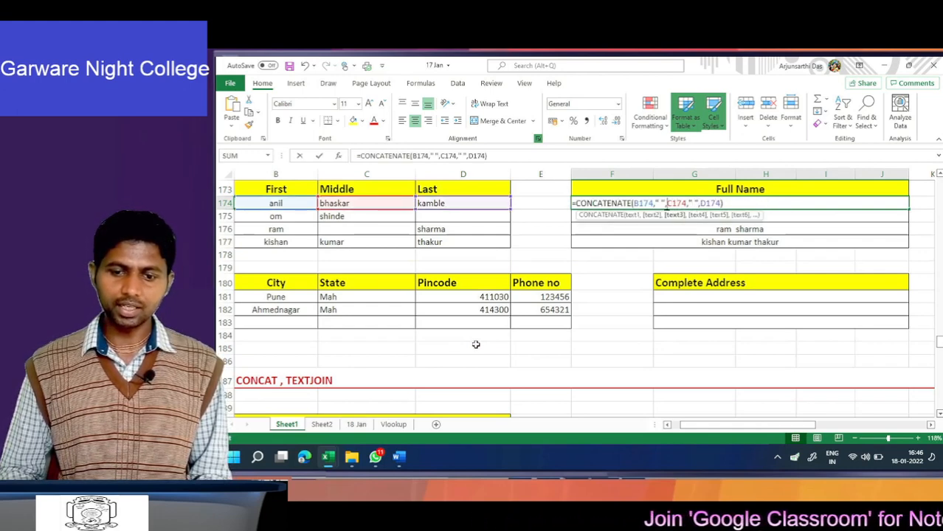
{"action": "key", "text": "Right"}
{"action": "key", "text": "Right"}
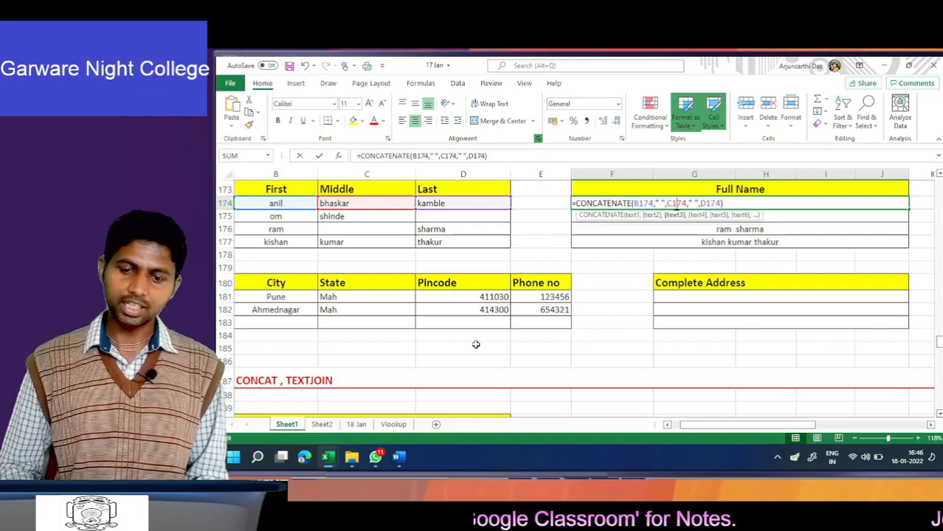
{"action": "key", "text": "Right"}
{"action": "key", "text": "Right"}
{"action": "key", "text": "Right"}
{"action": "key", "text": "Right"}
{"action": "key", "text": "Return"}
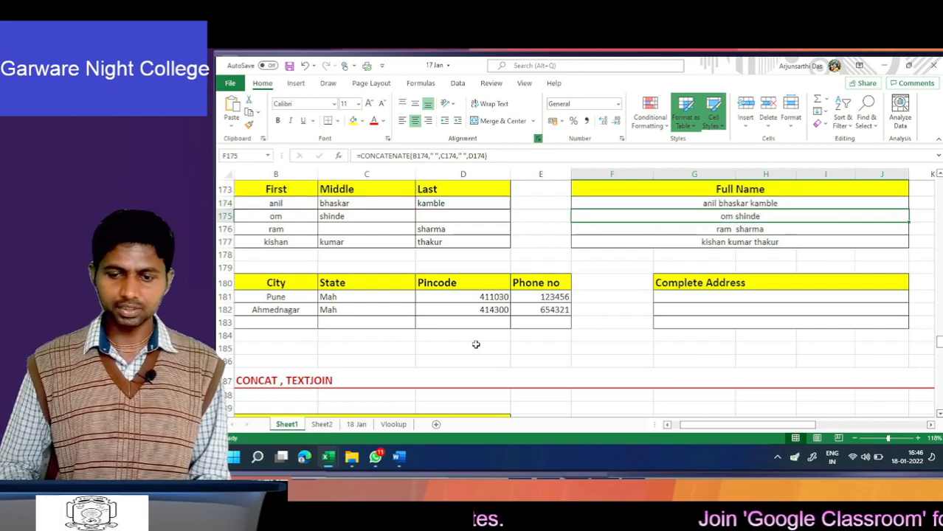
Enter a TEXTJOIN formula in G192 with a space as delimiter and the range B192:D192.
{"action": "key", "text": "Down"}
{"action": "key", "text": "Down"}
{"action": "key", "text": "Down"}
{"action": "key", "text": "Down"}
{"action": "key", "text": "Down"}
{"action": "key", "text": "Down"}
{"action": "key", "text": "Down"}
{"action": "key", "text": "Down"}
{"action": "key", "text": "Down"}
{"action": "key", "text": "Down"}
{"action": "key", "text": "Down"}
{"action": "key", "text": "Down"}
{"action": "key", "text": "Down"}
{"action": "key", "text": "Down"}
{"action": "key", "text": "Down"}
{"action": "key", "text": "Down"}
{"action": "key", "text": "Down"}
{"action": "key", "text": "Down"}
{"action": "key", "text": "Down"}
{"action": "key", "text": "Down"}
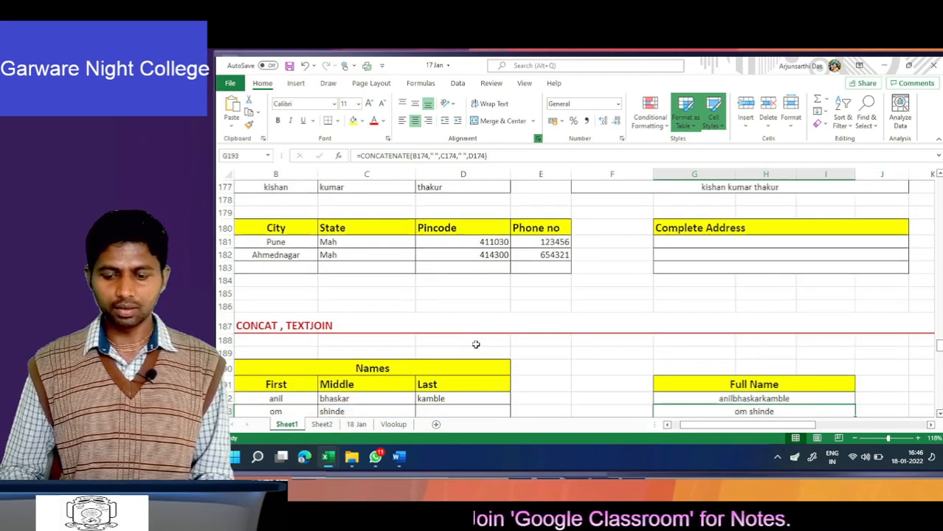
{"action": "key", "text": "Up"}
{"action": "key", "text": "Up"}
{"action": "key", "text": "Up"}
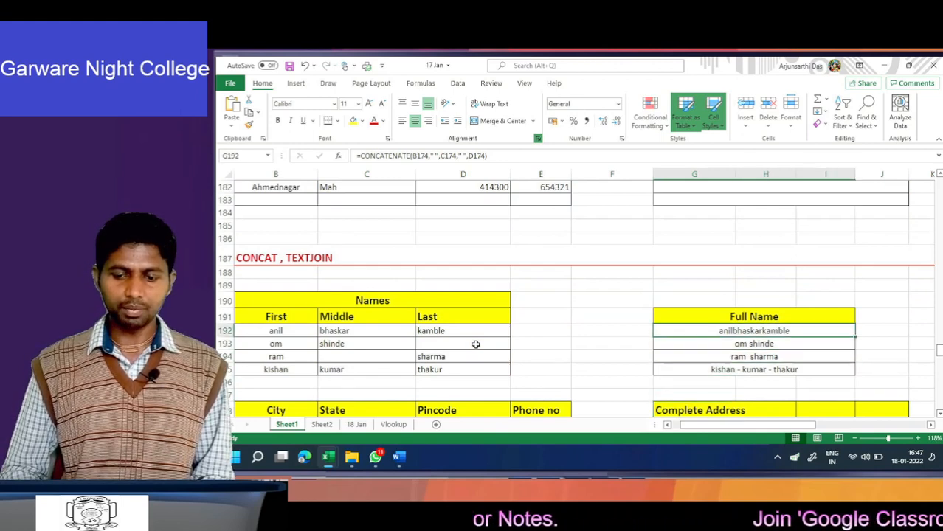
{"action": "key", "text": "F2"}
{"action": "key", "text": "Escape"}
{"action": "type", "text": "="}
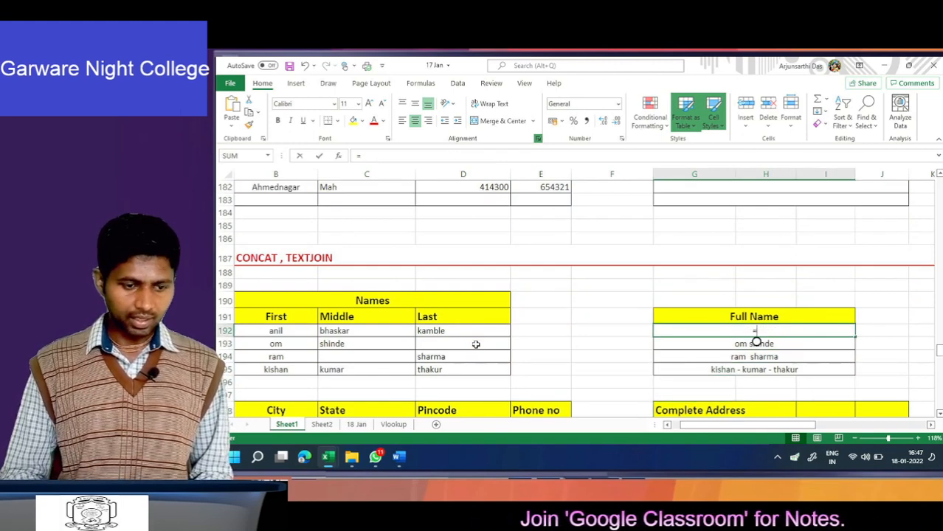
{"action": "type", "text": "tex"}
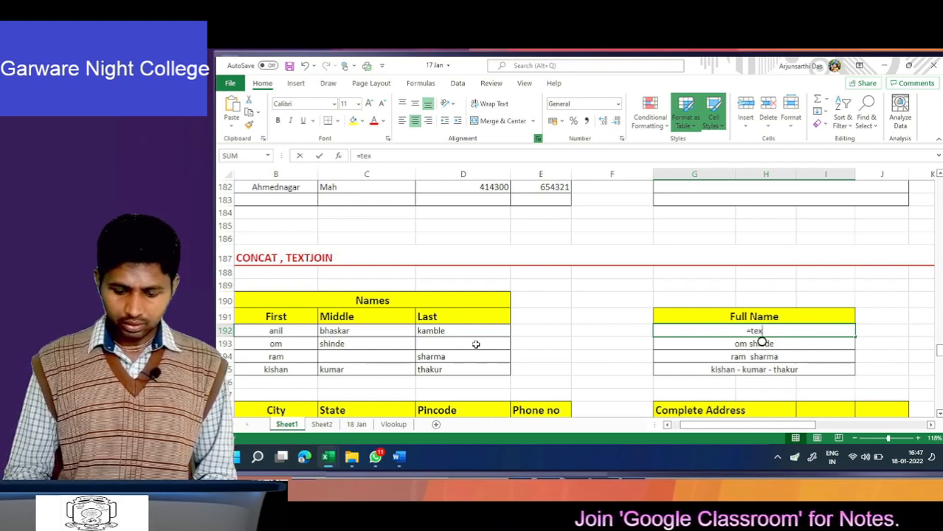
{"action": "type", "text": "t"}
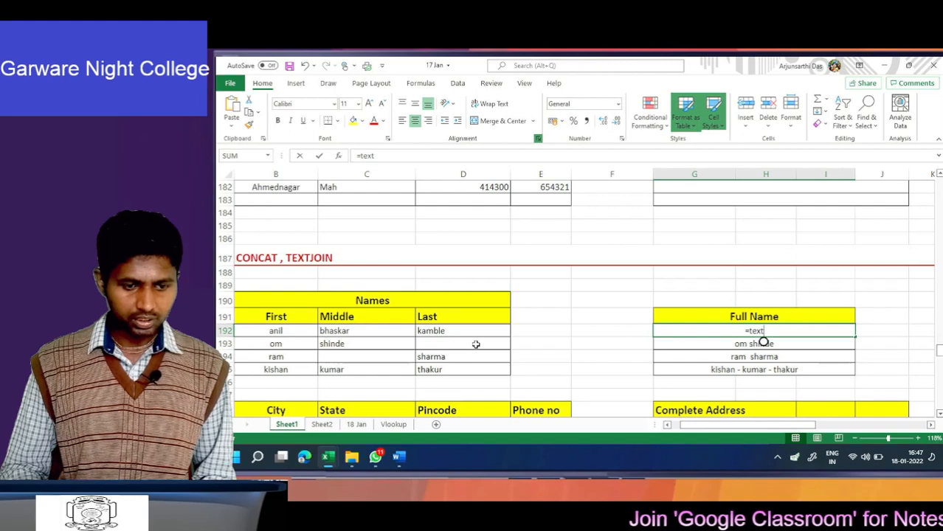
{"action": "type", "text": "join"}
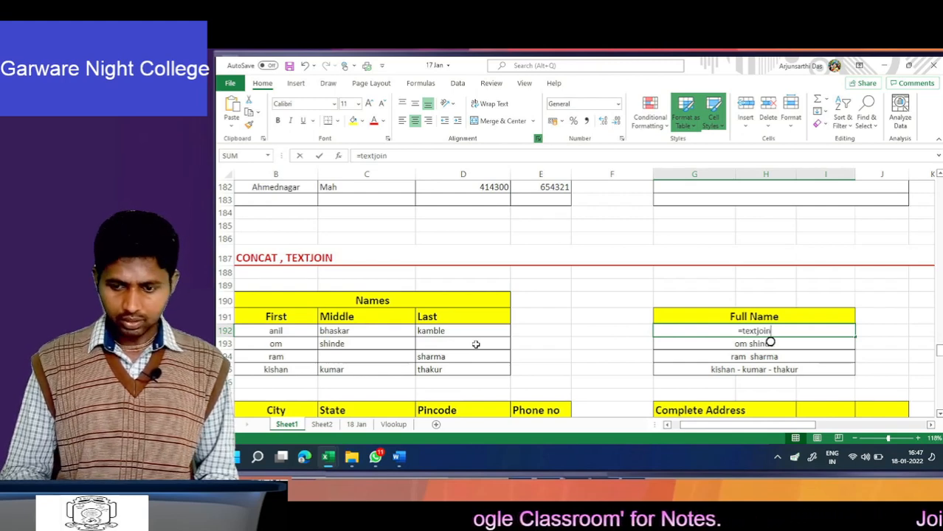
{"action": "type", "text": "("}
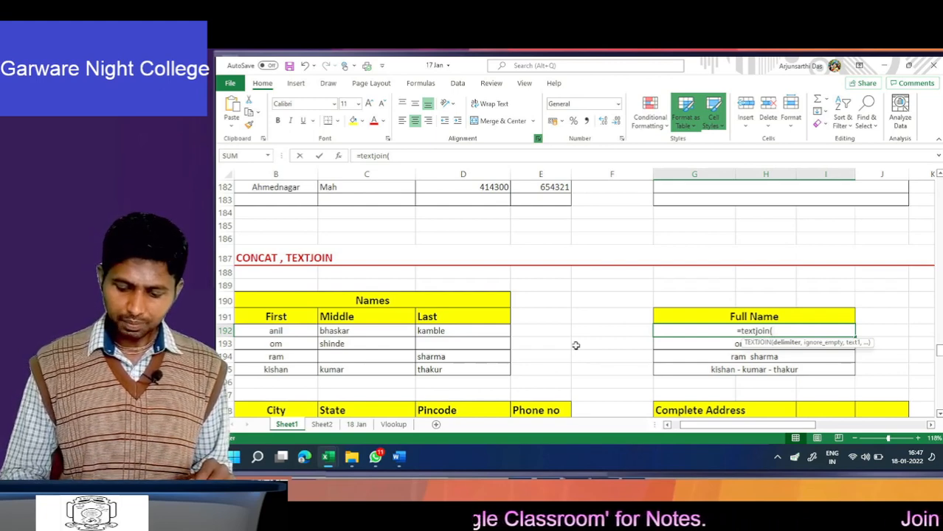
{"action": "type", "text": "\" \""}
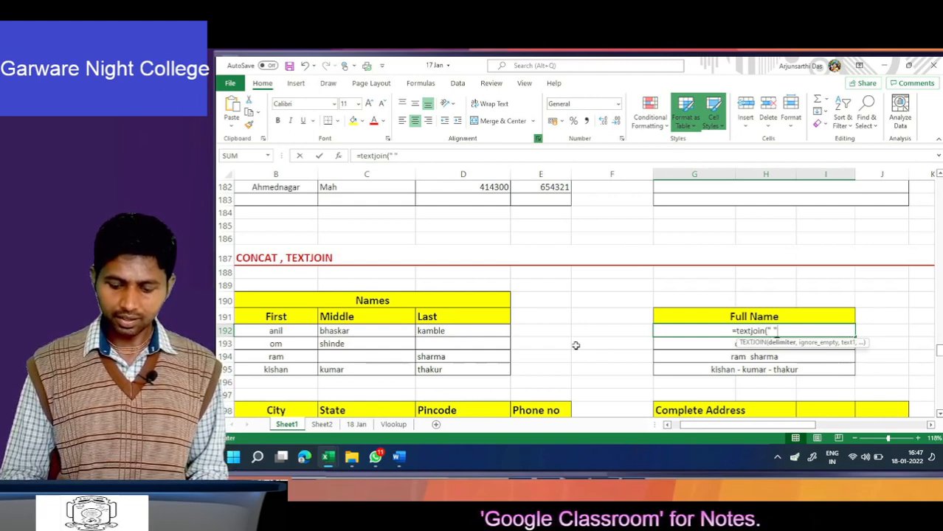
{"action": "type", "text": ","}
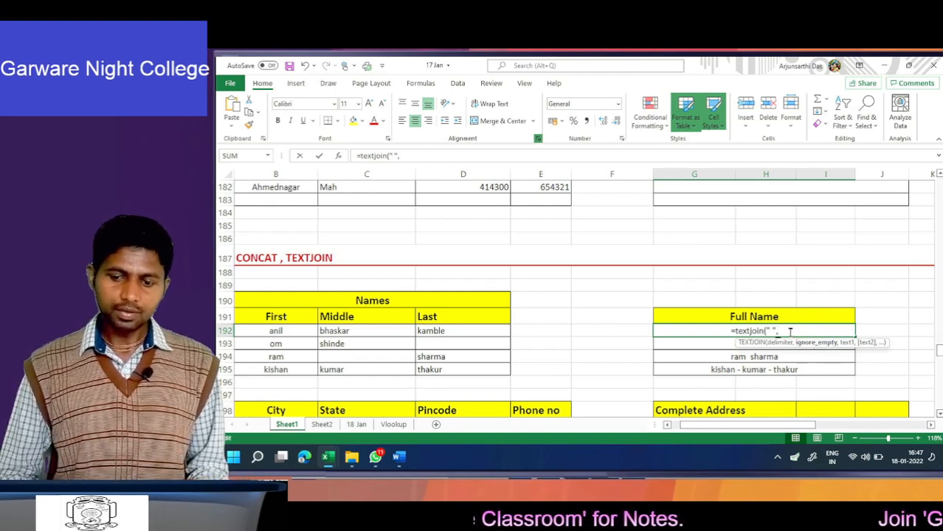
{"action": "left_click", "coordinate": [285, 332]}
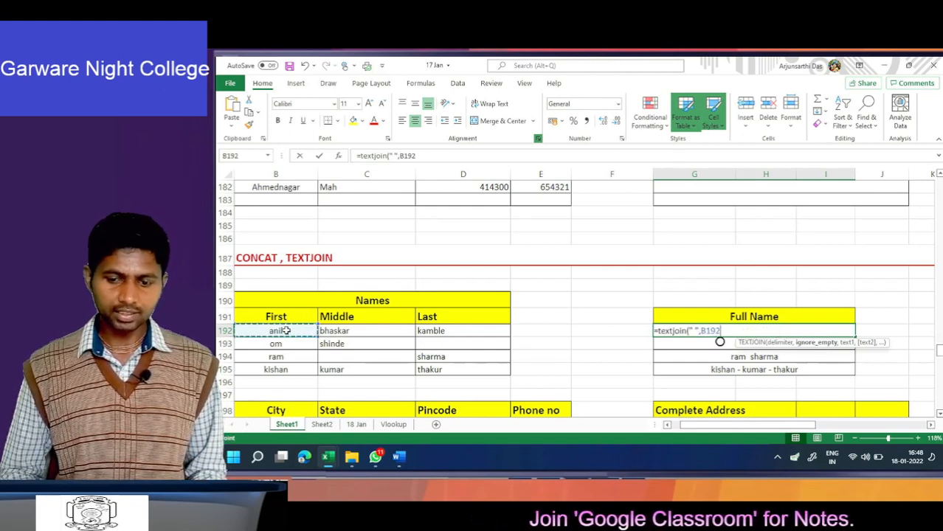
{"action": "left_click_drag", "start_coordinate": [285, 331], "coordinate": [472, 332]}
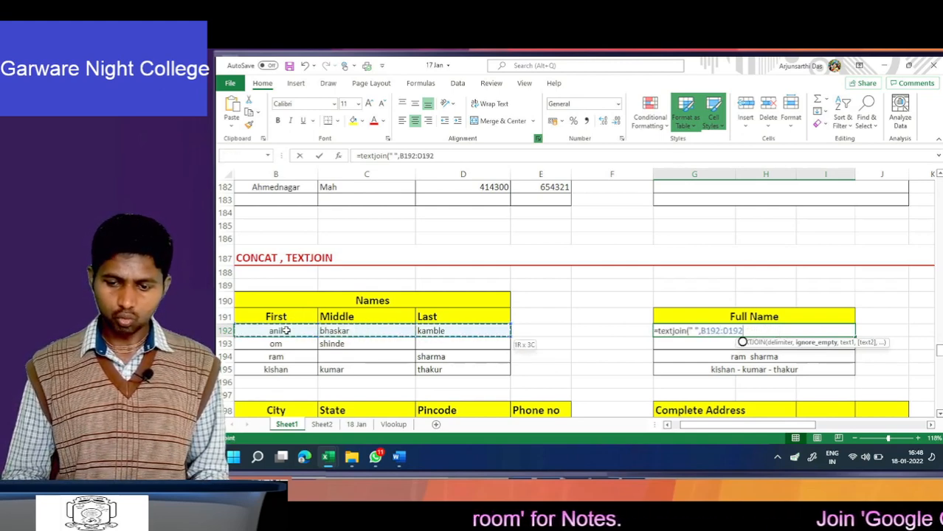
{"action": "type", "text": ")"}
{"action": "key", "text": "Return"}
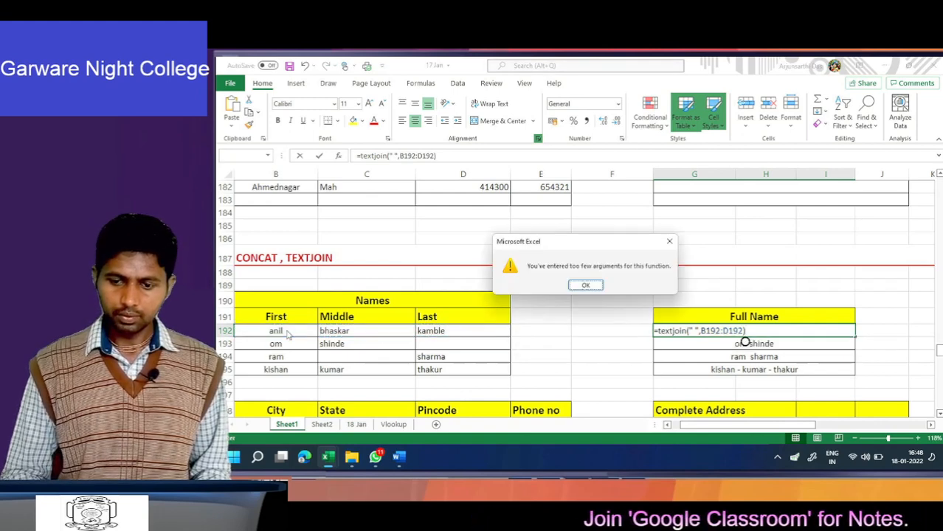
Correct the G192 formula to =TEXTJOIN(" ",,B192:D192) by adding a blank ignore_empty argument before the range.
{"action": "key", "text": "Return"}
{"action": "key", "text": "Left"}
{"action": "key", "text": "Left"}
{"action": "key", "text": "Left"}
{"action": "key", "text": "Left"}
{"action": "key", "text": "Left"}
{"action": "key", "text": "Left"}
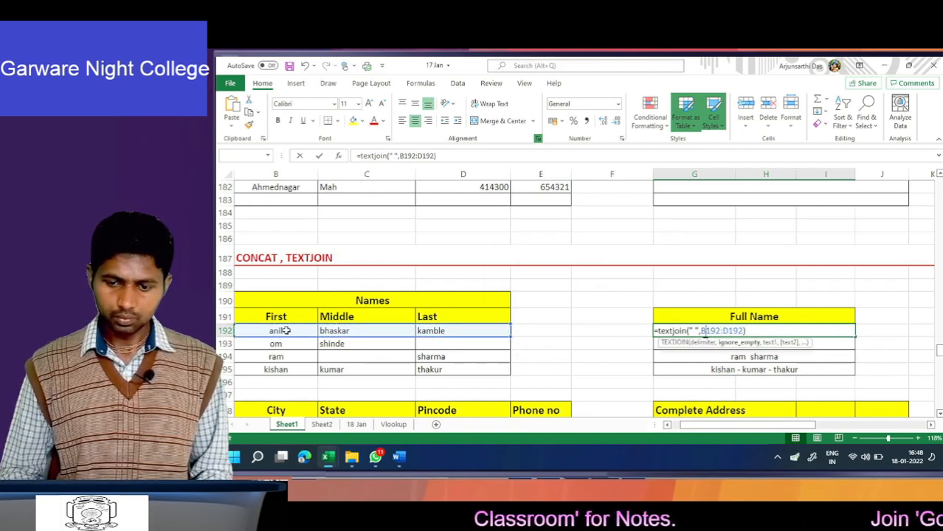
{"action": "type", "text": ","}
{"action": "key", "text": "Return"}
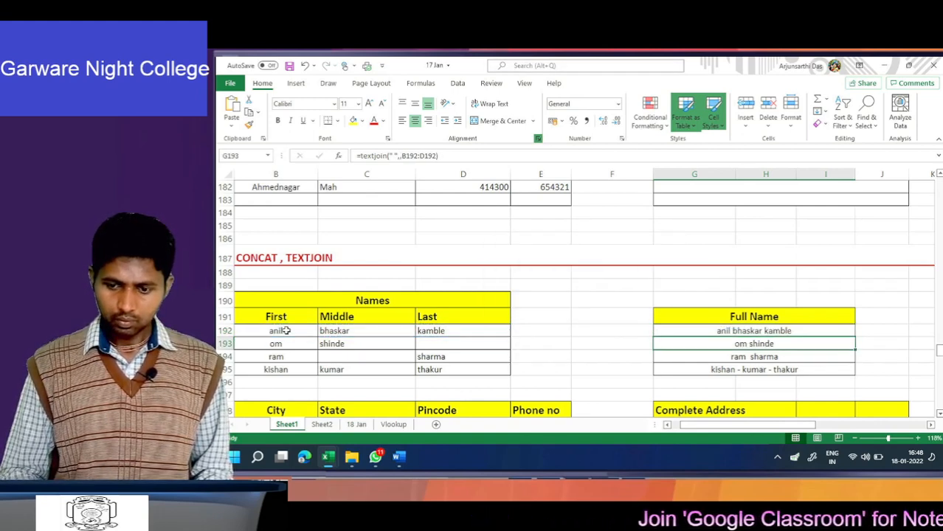
Examine the skipped ignore_empty argument within the TEXTJOIN formula in G192.
{"action": "key", "text": "Up"}
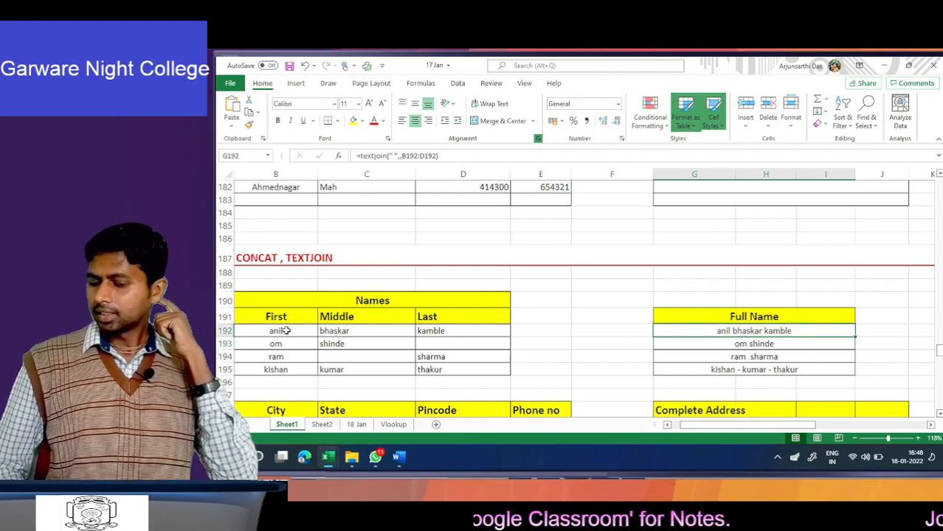
{"action": "key", "text": "F2"}
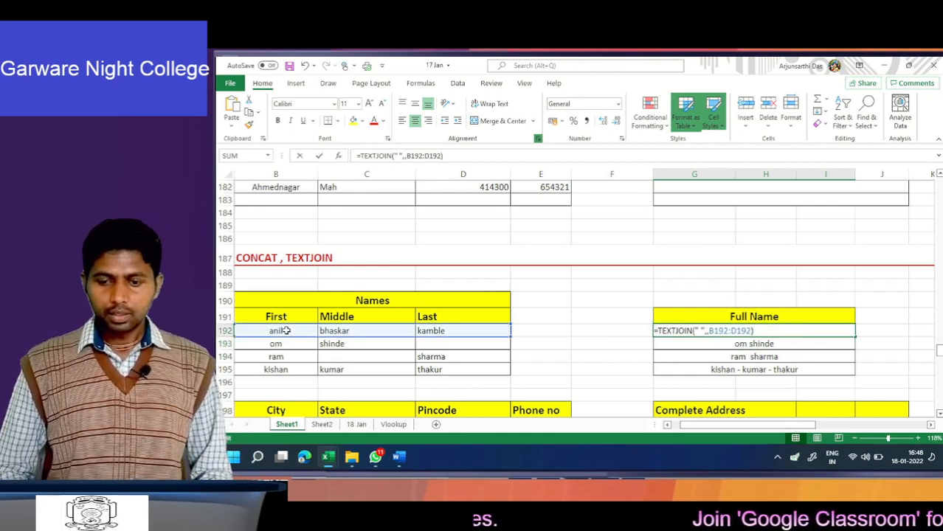
{"action": "key", "text": "Left"}
{"action": "key", "text": "Left"}
{"action": "key", "text": "Left"}
{"action": "key", "text": "Left"}
{"action": "key", "text": "Left"}
{"action": "key", "text": "Left"}
{"action": "key", "text": "Left"}
{"action": "key", "text": "Left"}
{"action": "key", "text": "Left"}
{"action": "key", "text": "Left"}
{"action": "key", "text": "Left"}
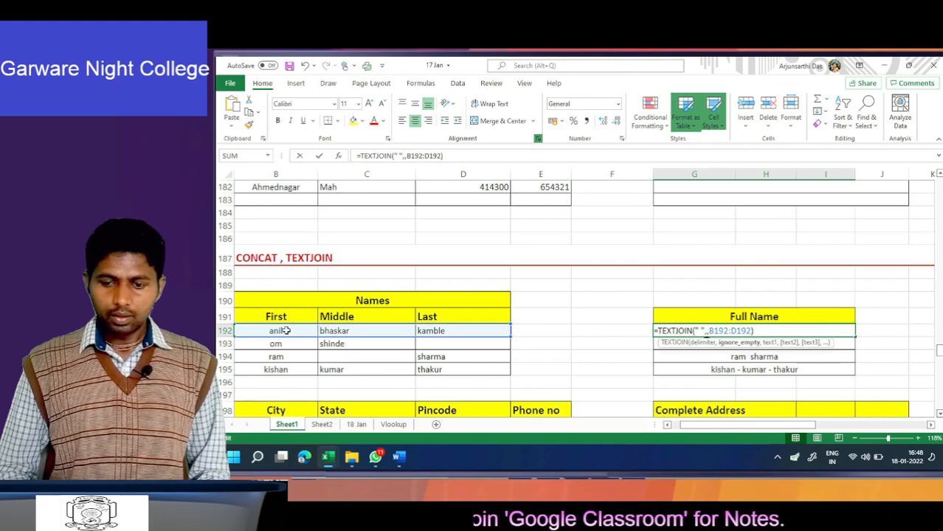
Review the Delimiter, Ignore_empty and Text1 descriptions in the Function Arguments dialog for G192's TEXTJOIN, leaving the formula as it is.
{"action": "left_click", "coordinate": [339, 156]}
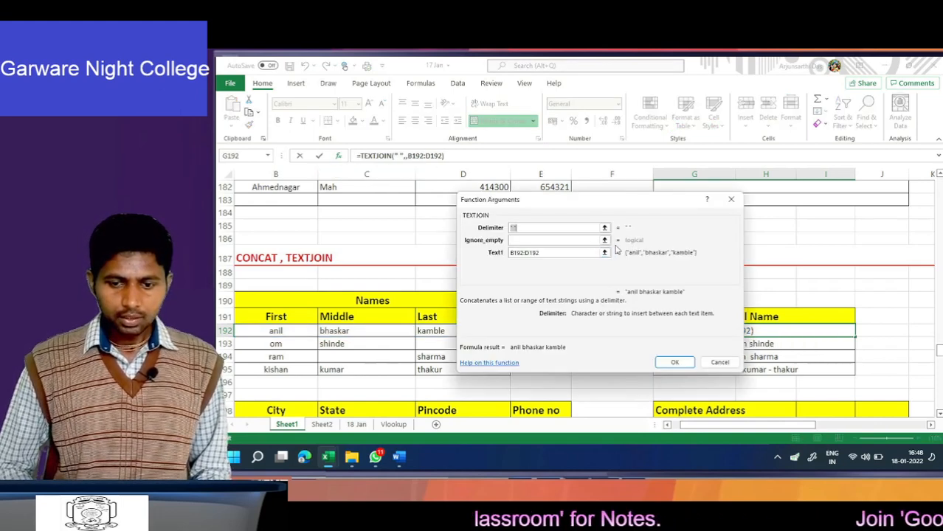
{"action": "left_click", "coordinate": [605, 241]}
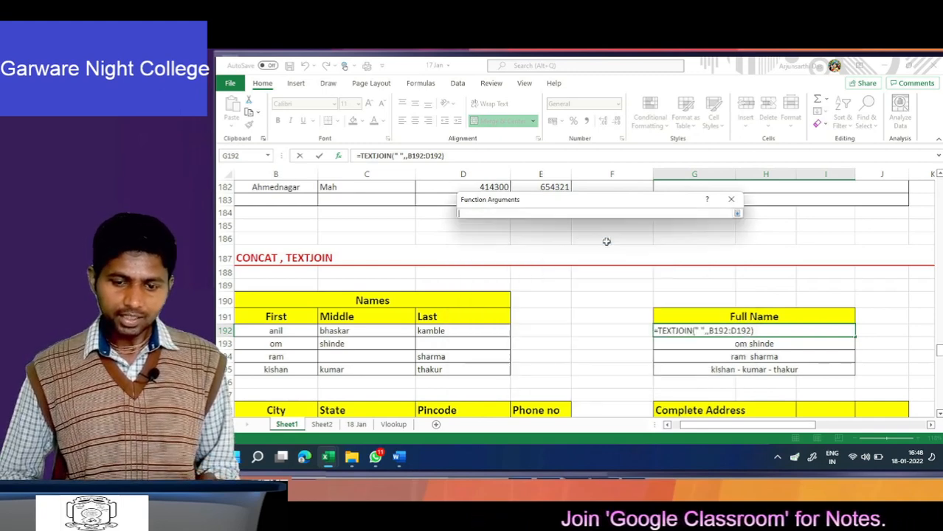
{"action": "left_click", "coordinate": [736, 213]}
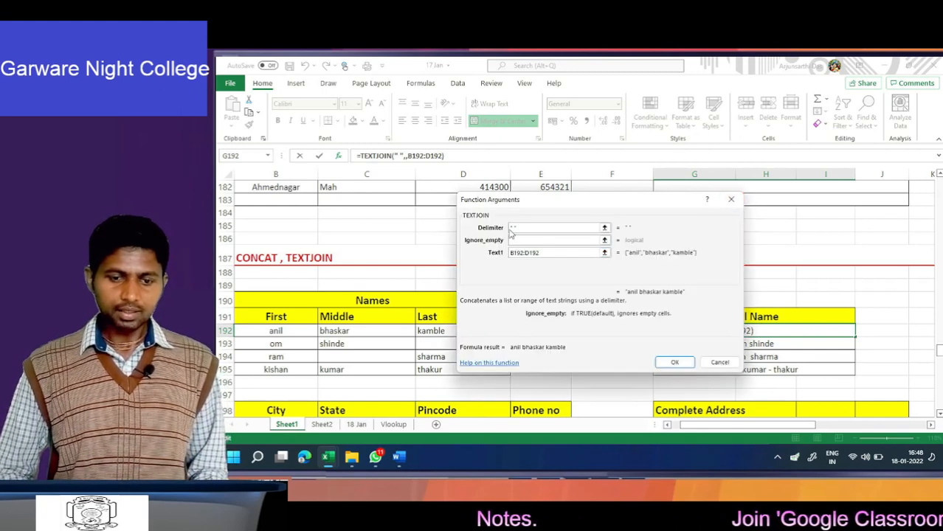
{"action": "left_click", "coordinate": [733, 201]}
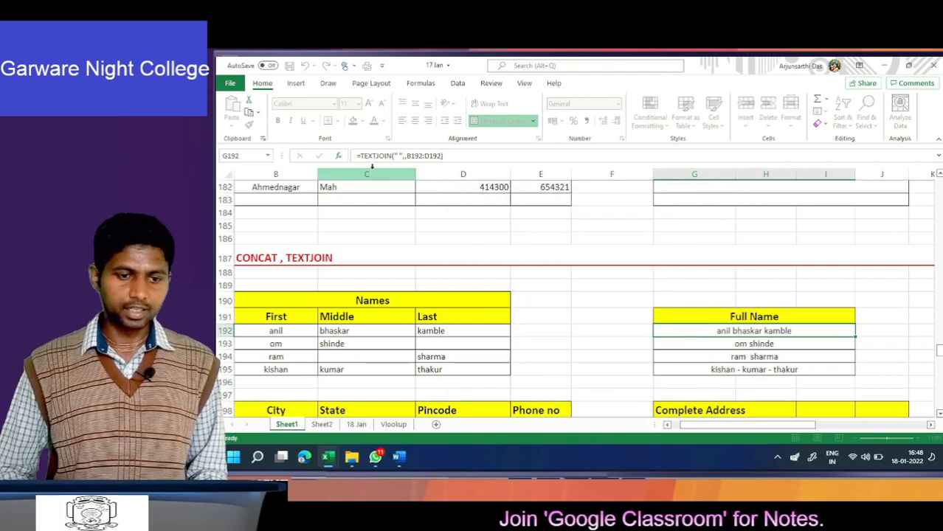
{"action": "left_click", "coordinate": [338, 156]}
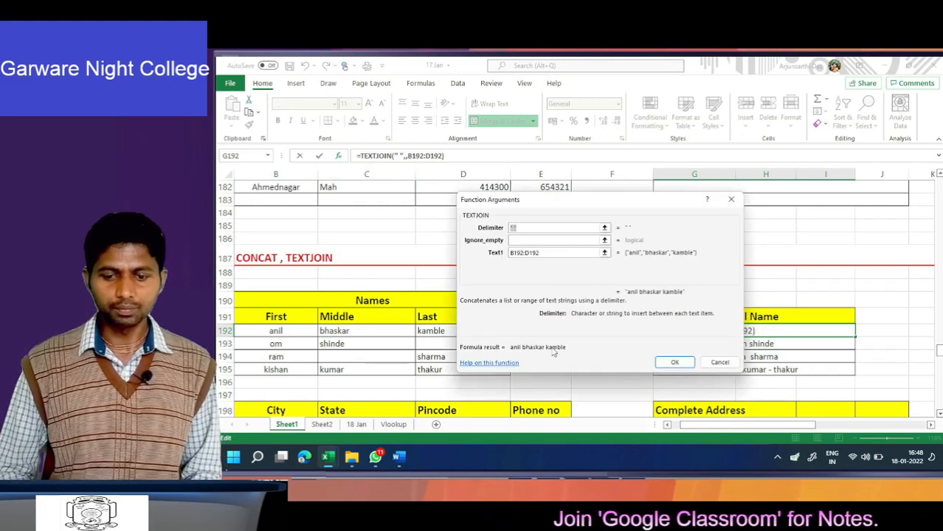
{"action": "left_click", "coordinate": [723, 364]}
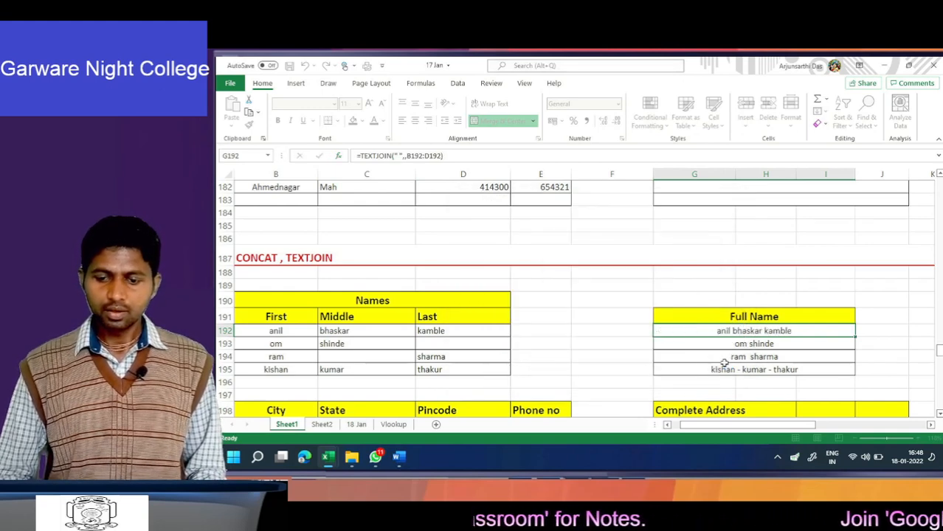
Go through the delimiter, ignore_empty and text1 arguments directly in the G192 formula, keeping it as entered.
{"action": "double_click", "coordinate": [752, 330]}
{"action": "left_click_drag", "start_coordinate": [752, 330], "coordinate": [706, 333]}
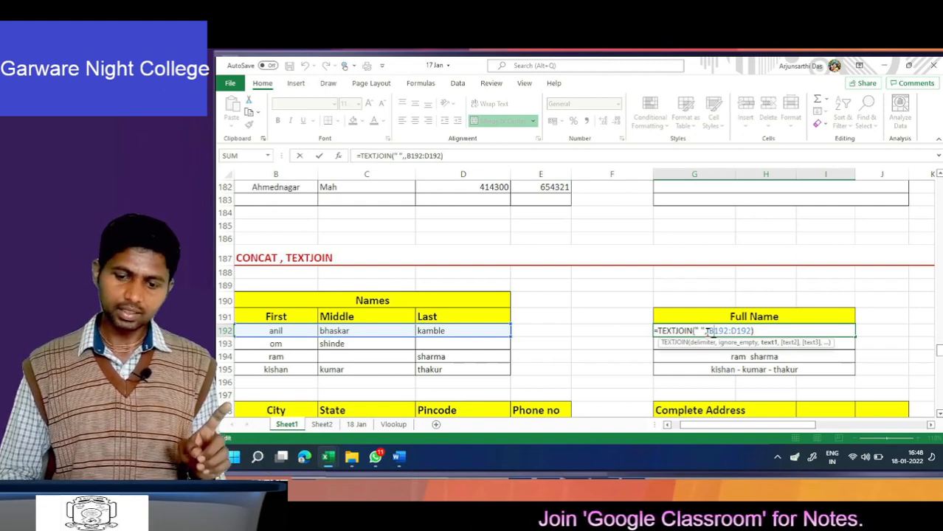
{"action": "key", "text": "Return"}
{"action": "left_click", "coordinate": [707, 333]}
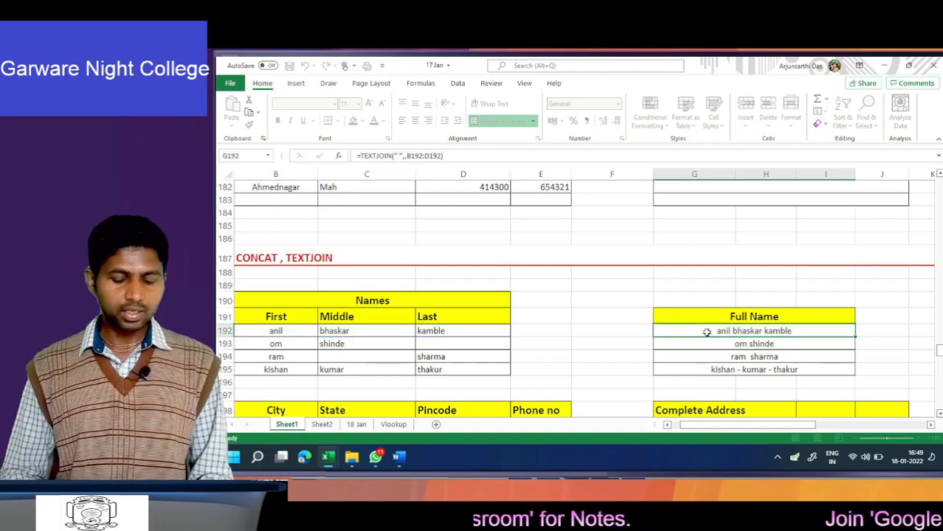
{"action": "double_click", "coordinate": [706, 333]}
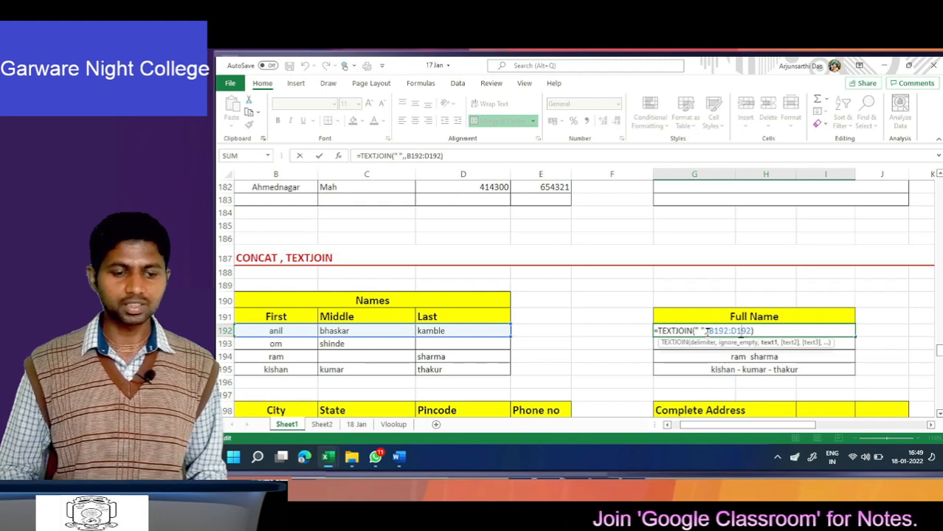
{"action": "key", "text": "Left"}
{"action": "key", "text": "Left"}
{"action": "key", "text": "Left"}
{"action": "key", "text": "Left"}
{"action": "key", "text": "Left"}
{"action": "key", "text": "Left"}
{"action": "key", "text": "Left"}
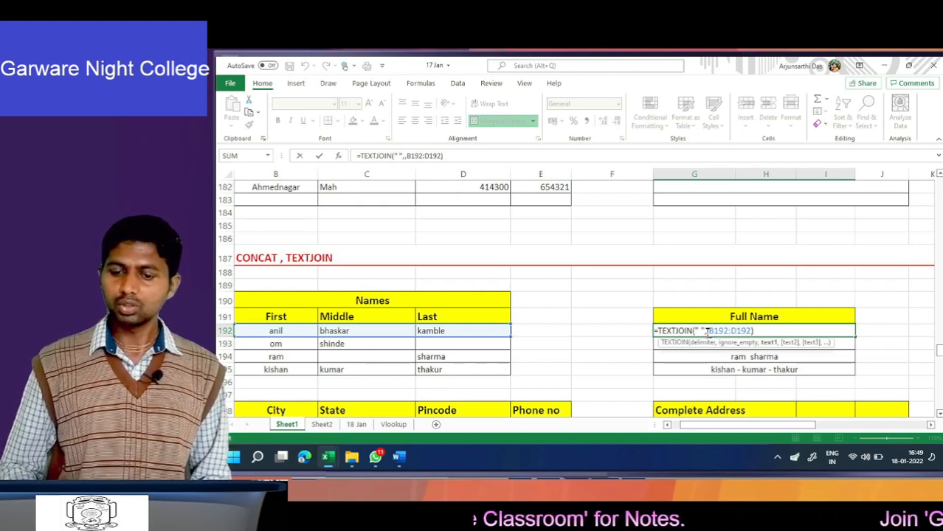
{"action": "key", "text": "Left"}
{"action": "key", "text": "Left"}
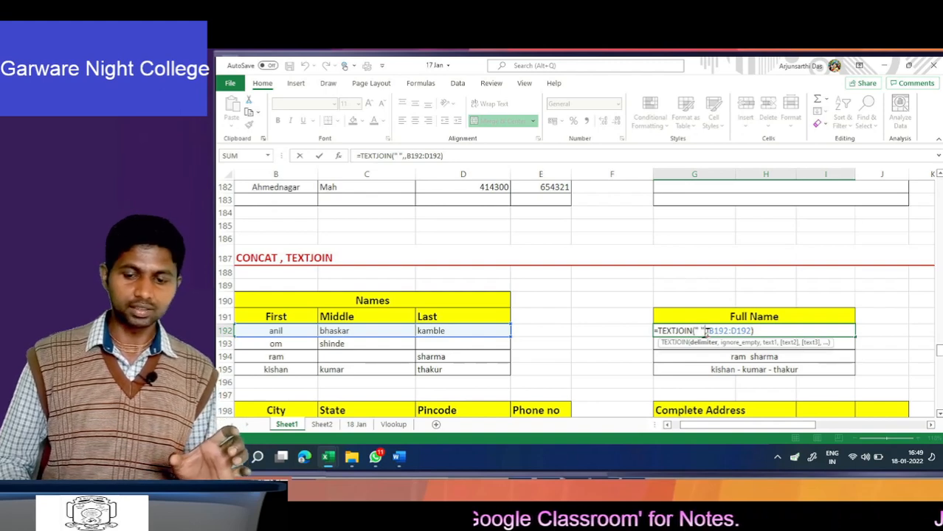
{"action": "key", "text": "Right"}
{"action": "key", "text": "Right"}
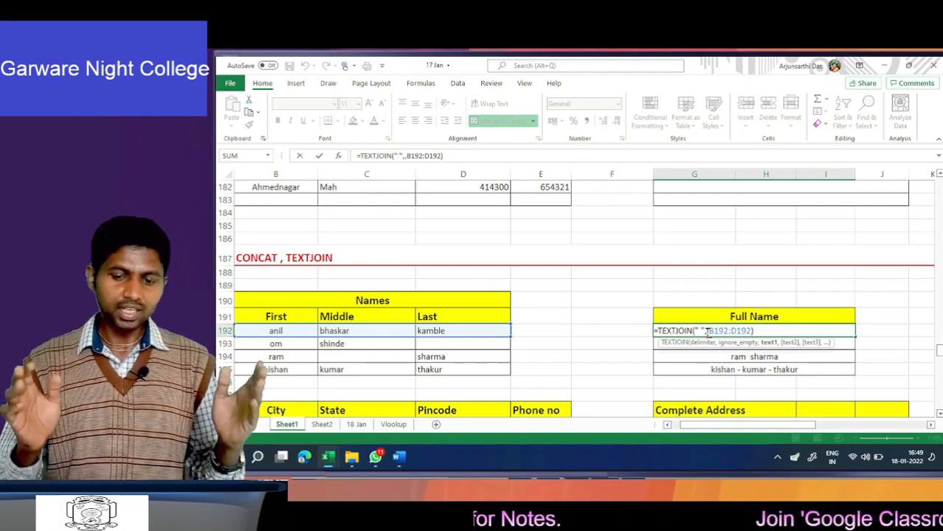
{"action": "key", "text": "Return"}
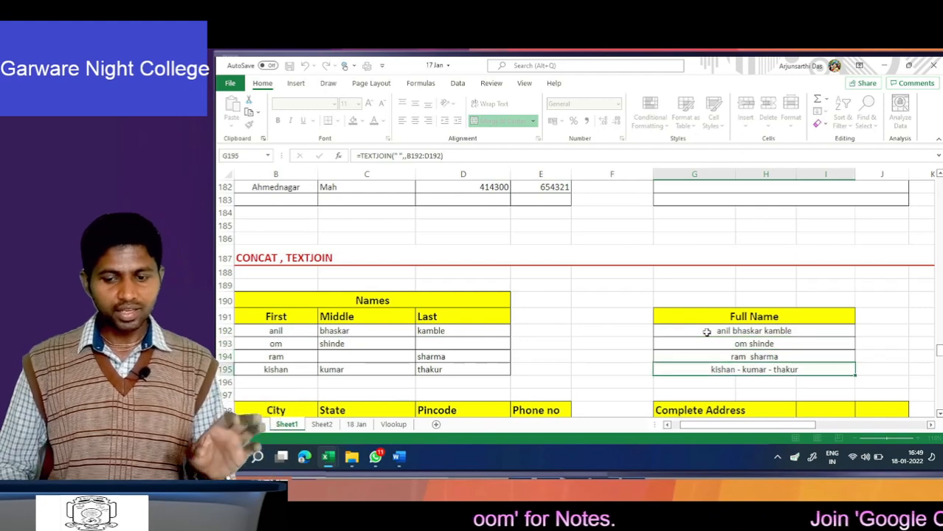
Copy the TEXTJOIN formula from G192 to the remaining Full Name cells, G193:G195.
{"action": "left_click", "coordinate": [707, 332]}
{"action": "key", "text": "ctrl+c"}
{"action": "key", "text": "shift+Down"}
{"action": "key", "text": "shift+Down"}
{"action": "key", "text": "shift+Down"}
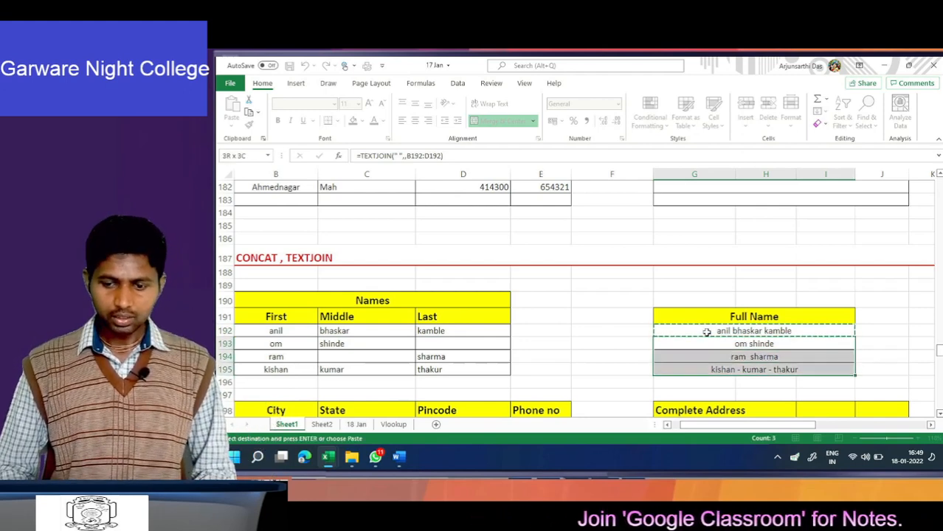
{"action": "key", "text": "ctrl+v"}
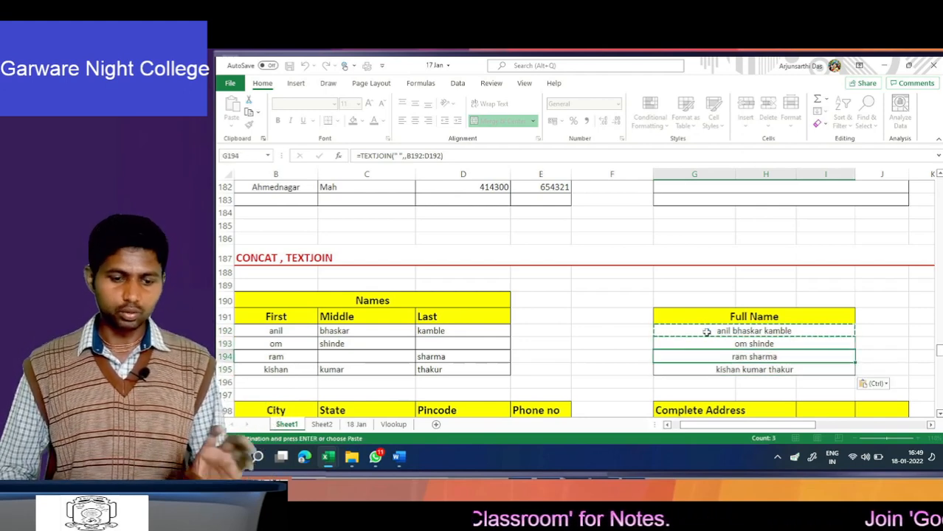
Look over the address table with City, State, Pincode and Phone no beside the Complete Address column.
{"action": "key", "text": "Down"}
{"action": "key", "text": "Down"}
{"action": "key", "text": "Down"}
{"action": "key", "text": "Down"}
{"action": "key", "text": "Down"}
{"action": "key", "text": "Down"}
{"action": "key", "text": "Down"}
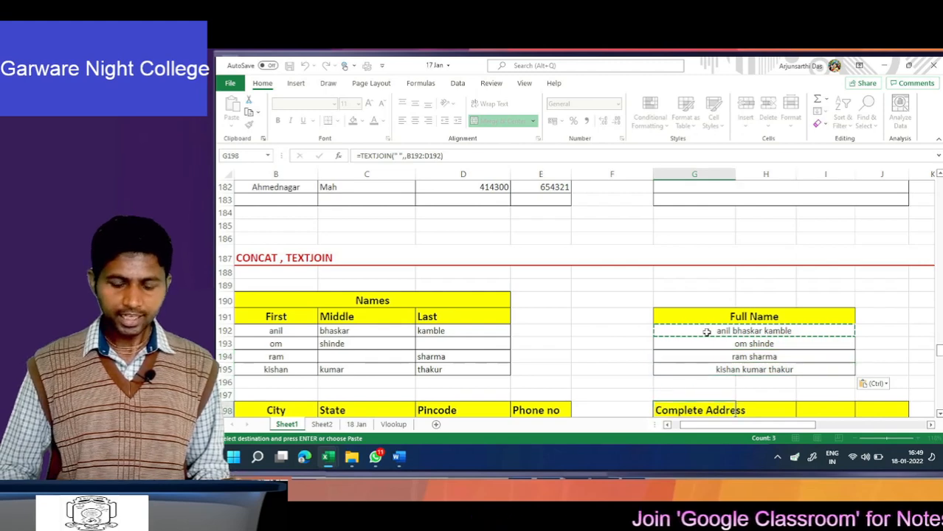
{"action": "key", "text": "Up"}
{"action": "key", "text": "Up"}
{"action": "key", "text": "Up"}
{"action": "key", "text": "Down"}
{"action": "key", "text": "Down"}
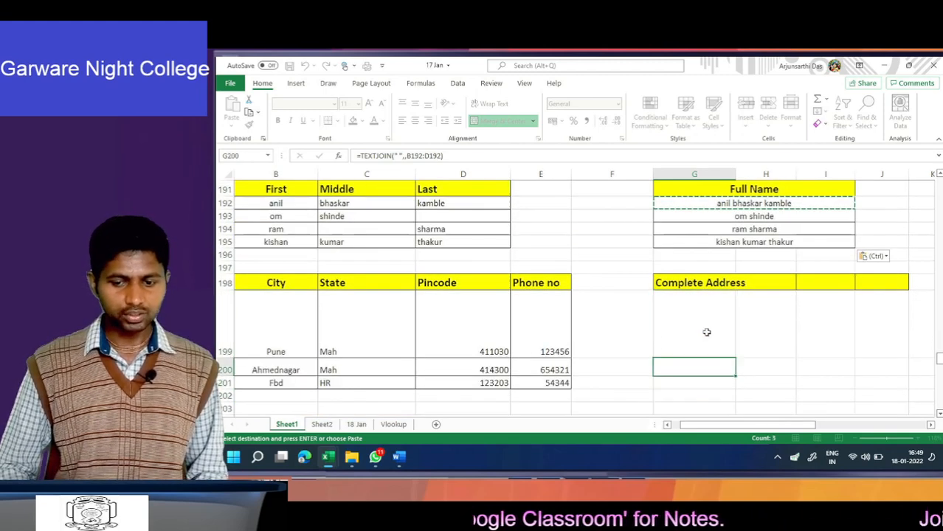
{"action": "key", "text": "Left"}
{"action": "key", "text": "Left"}
{"action": "key", "text": "Left"}
{"action": "key", "text": "Left"}
{"action": "key", "text": "Left"}
{"action": "key", "text": "Left"}
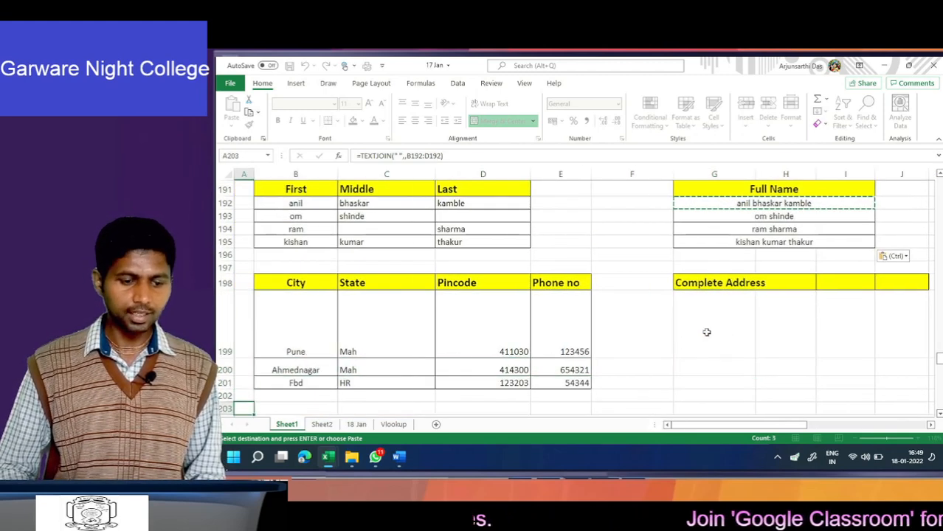
Go to the LEFT, RIGHT, MID, FIND section and look over its Phone No, Dial Code and Contact Detail tables.
{"action": "key", "text": "Down"}
{"action": "key", "text": "Down"}
{"action": "key", "text": "Down"}
{"action": "key", "text": "Down"}
{"action": "key", "text": "Down"}
{"action": "key", "text": "Down"}
{"action": "key", "text": "Down"}
{"action": "key", "text": "Down"}
{"action": "key", "text": "Down"}
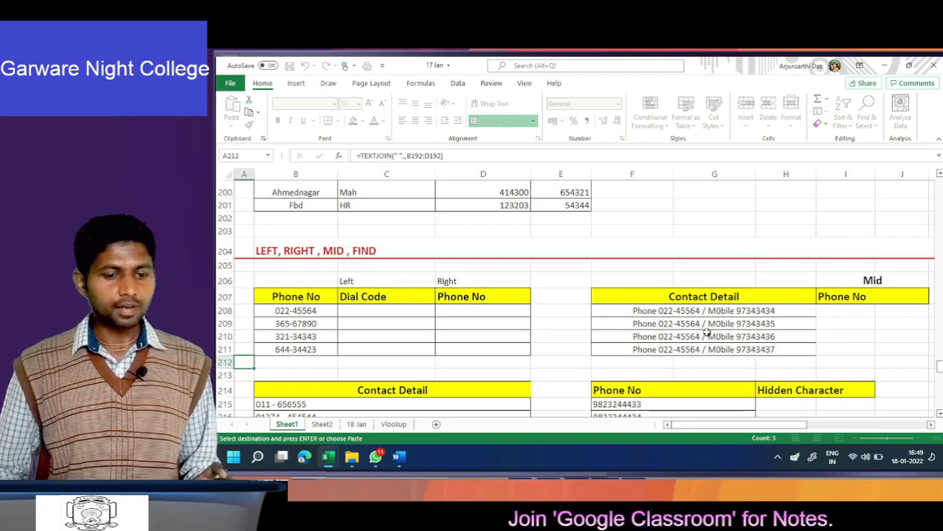
{"action": "key", "text": "Right"}
{"action": "key", "text": "Right"}
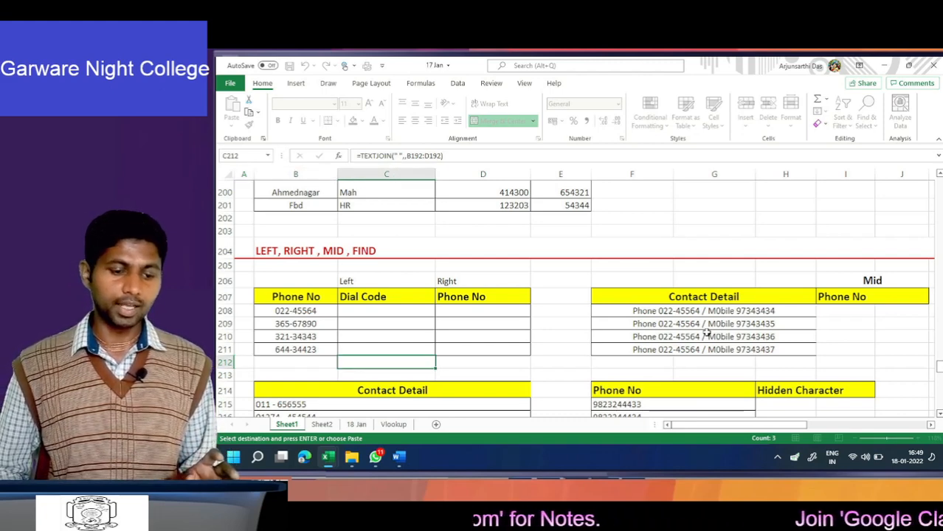
{"action": "key", "text": "Up"}
{"action": "key", "text": "Up"}
{"action": "key", "text": "Up"}
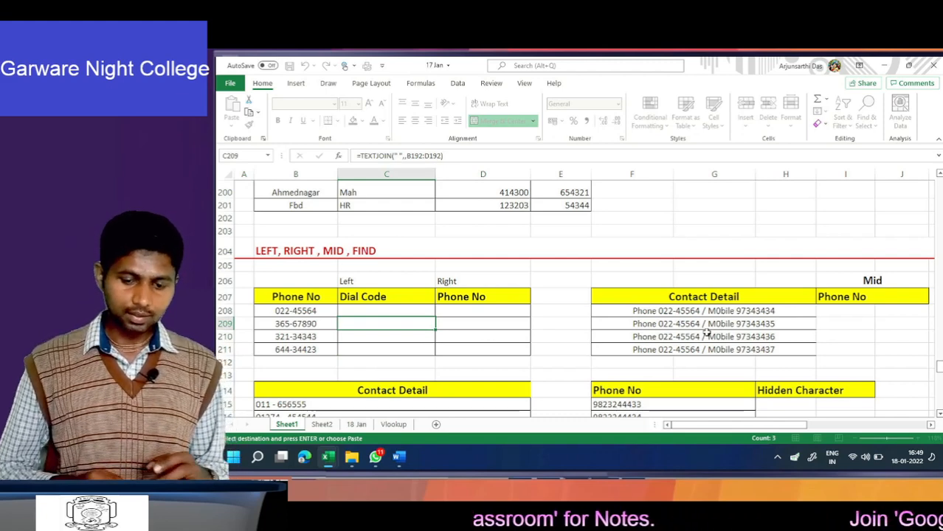
{"action": "key", "text": "Up"}
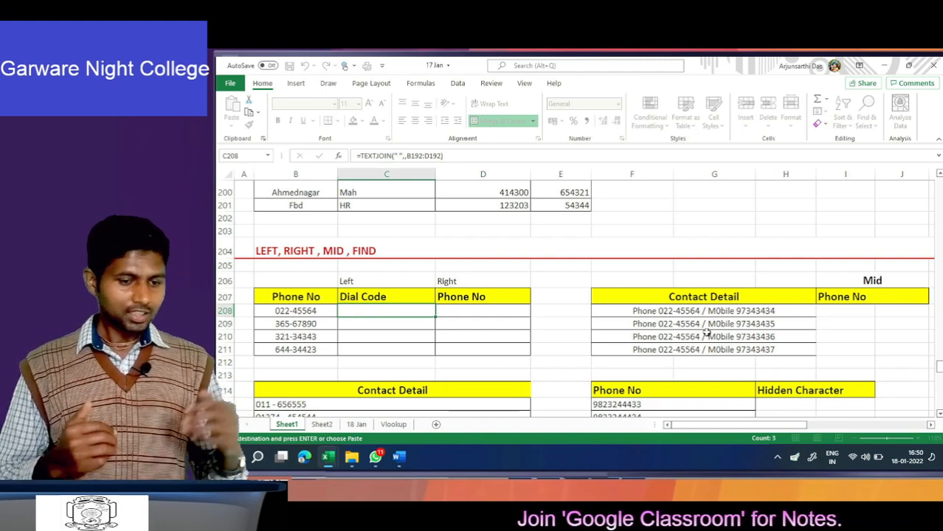
Review the lower Contact Detail table and the Phone No table beside the Hidden Character column.
{"action": "key", "text": "Down"}
{"action": "key", "text": "Down"}
{"action": "key", "text": "Down"}
{"action": "key", "text": "Down"}
{"action": "key", "text": "Down"}
{"action": "key", "text": "Down"}
{"action": "key", "text": "Down"}
{"action": "key", "text": "Down"}
{"action": "key", "text": "Down"}
{"action": "key", "text": "Down"}
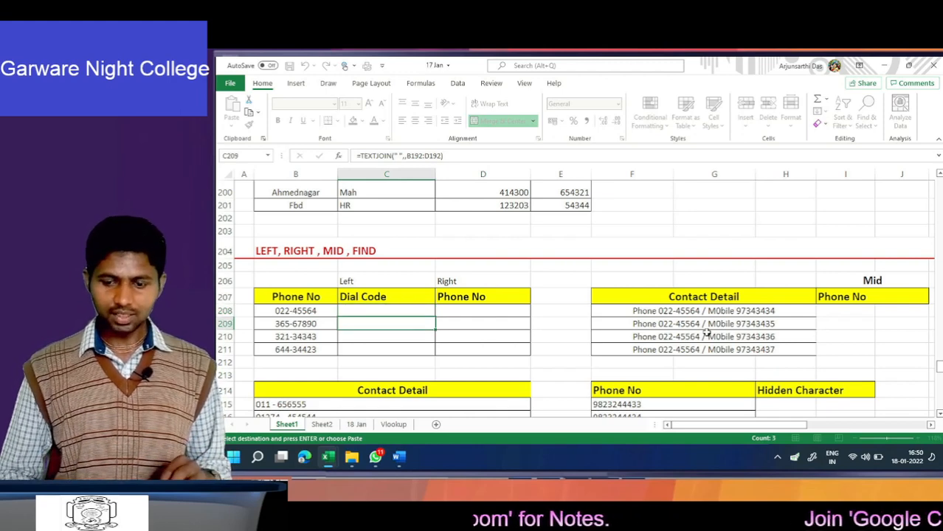
{"action": "key", "text": "Up"}
{"action": "key", "text": "Up"}
{"action": "key", "text": "Up"}
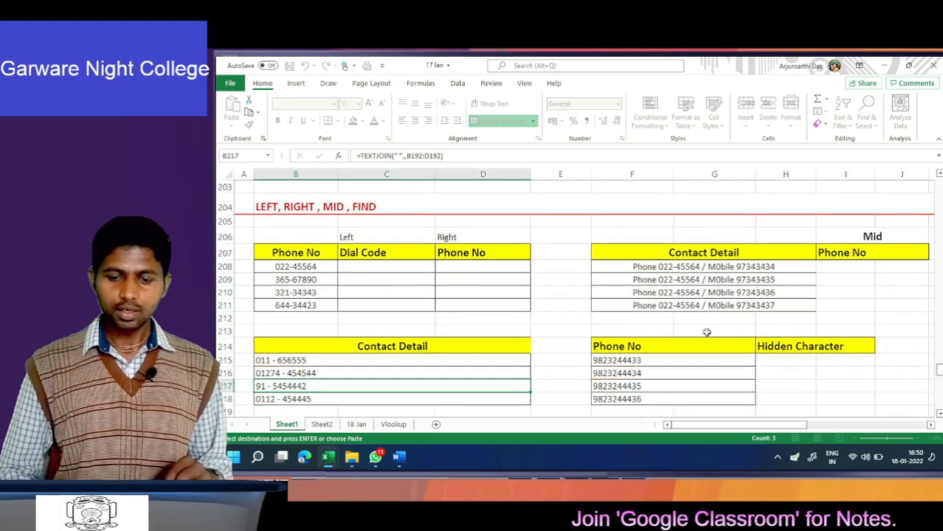
{"action": "key", "text": "Right"}
{"action": "key", "text": "Right"}
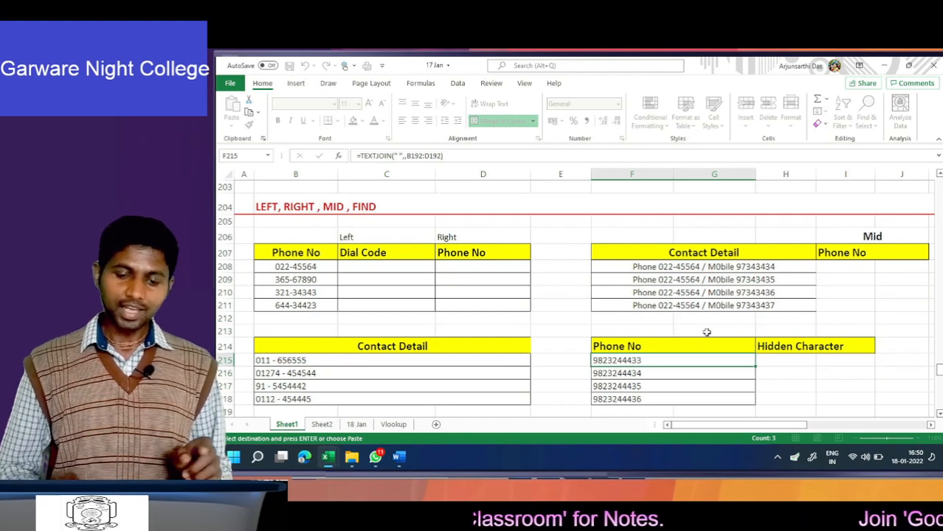
Examine the digits of the first phone number in F215, leaving the cell as it is.
{"action": "key", "text": "Escape"}
{"action": "double_click", "coordinate": [606, 361]}
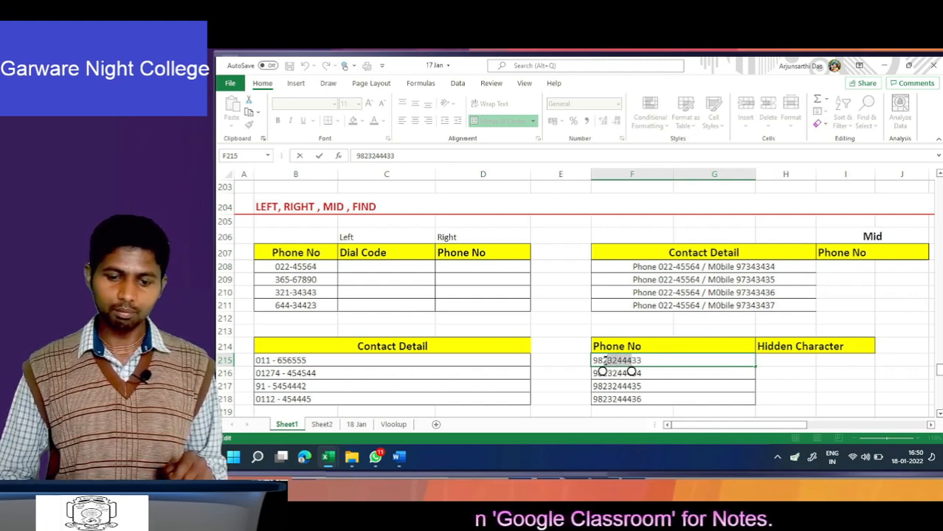
{"action": "left_click_drag", "start_coordinate": [602, 361], "coordinate": [645, 361]}
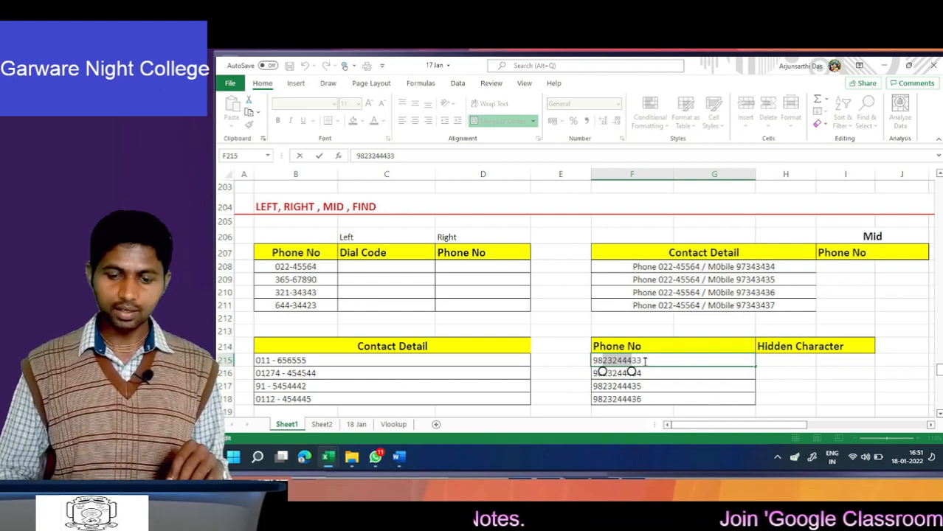
{"action": "key", "text": "Return"}
{"action": "key", "text": "Up"}
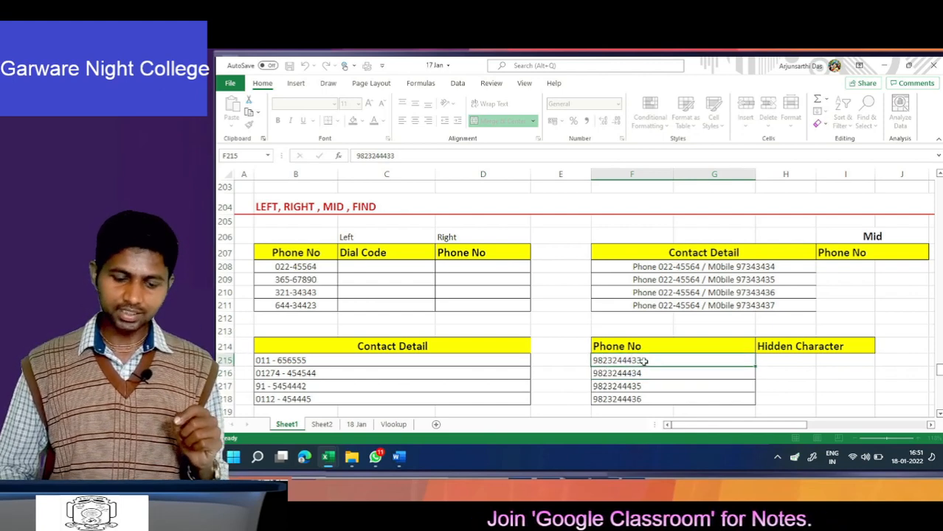
Return to the upper Phone No table and review the phone numbers in B208:B211.
{"action": "key", "text": "Left"}
{"action": "key", "text": "Left"}
{"action": "key", "text": "Left"}
{"action": "key", "text": "Up"}
{"action": "key", "text": "Up"}
{"action": "key", "text": "Up"}
{"action": "key", "text": "Up"}
{"action": "key", "text": "Up"}
{"action": "key", "text": "Up"}
{"action": "key", "text": "Up"}
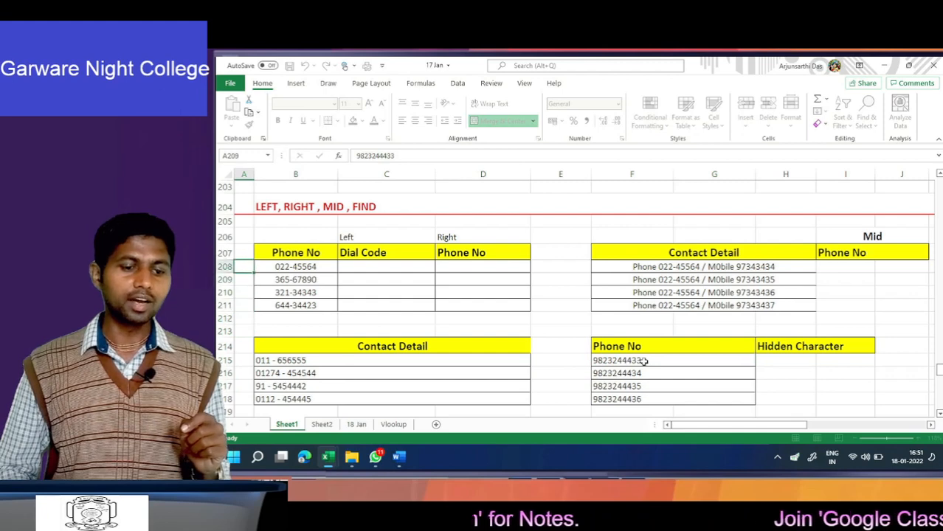
{"action": "key", "text": "Right"}
{"action": "key", "text": "Right"}
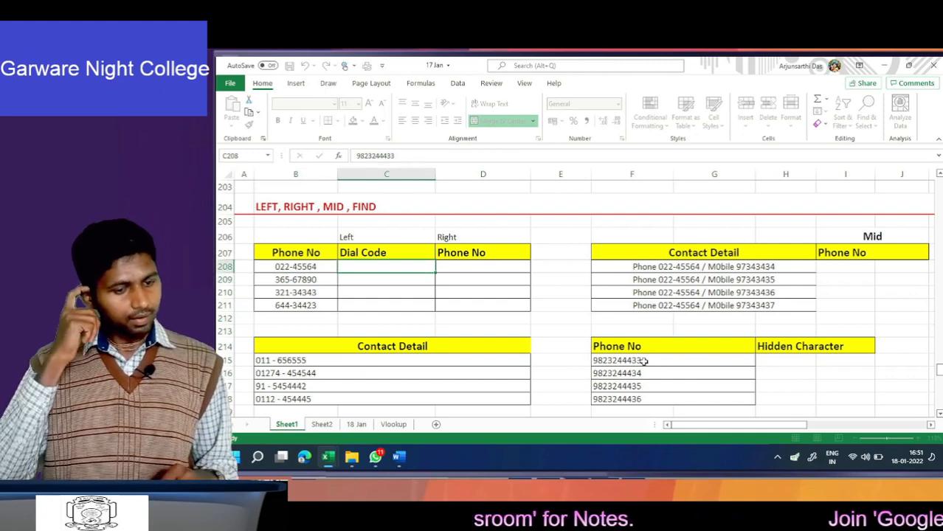
{"action": "key", "text": "Left"}
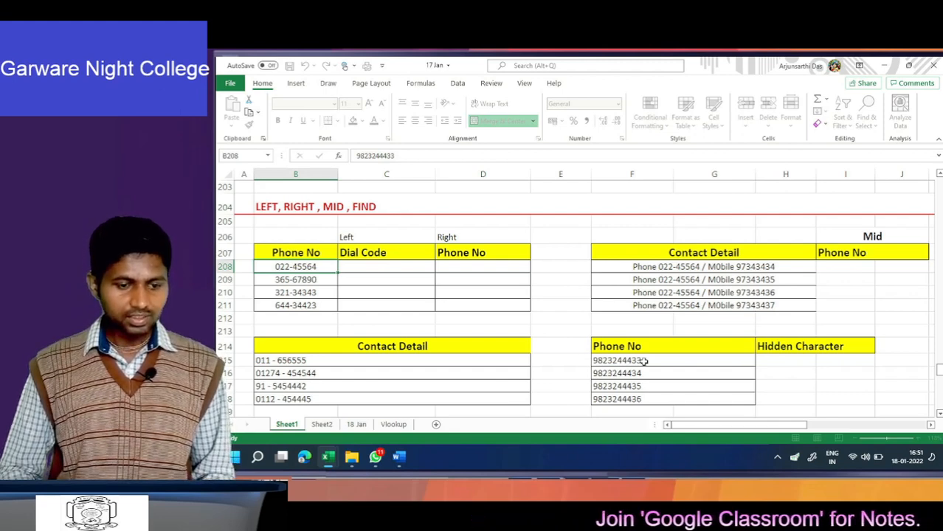
{"action": "key", "text": "shift+Down"}
{"action": "key", "text": "shift+Down"}
{"action": "key", "text": "shift+Down"}
{"action": "key", "text": "Up"}
{"action": "key", "text": "Down"}
{"action": "key", "text": "Down"}
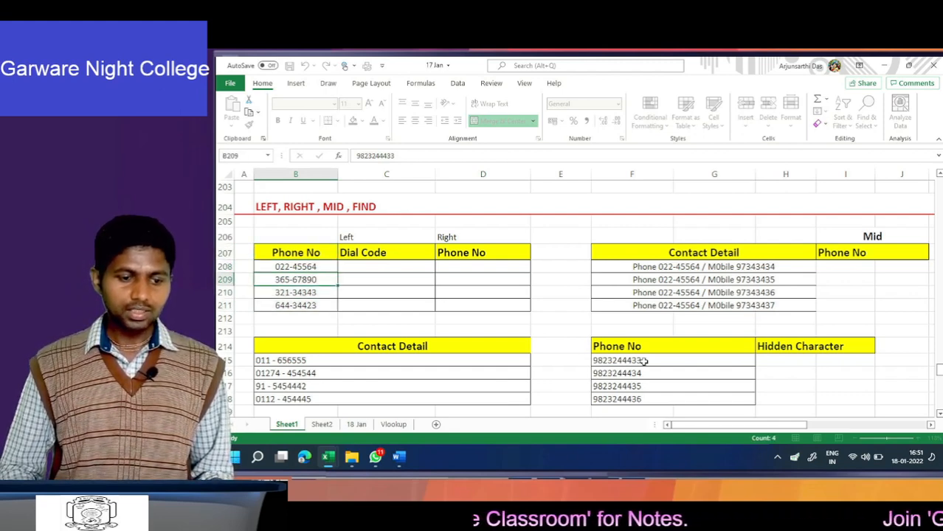
{"action": "key", "text": "Down"}
{"action": "key", "text": "Up"}
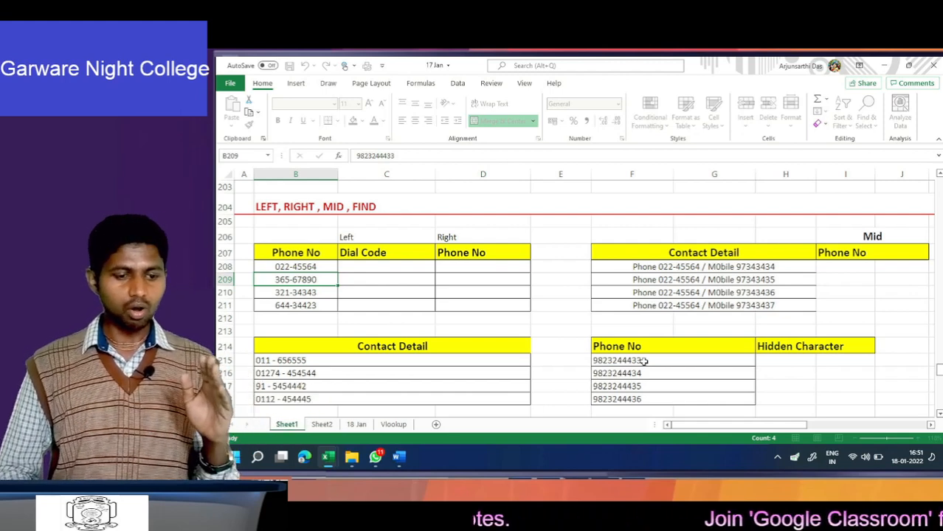
Extract the first three characters of each phone number with =LEFT(B208,3) in C208, filled down to C211.
{"action": "key", "text": "Right"}
{"action": "key", "text": "Up"}
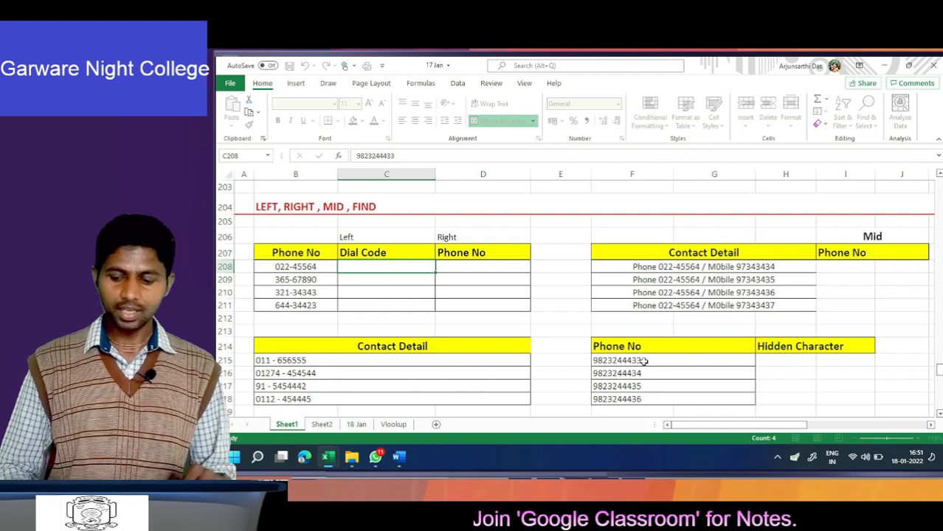
{"action": "type", "text": "="}
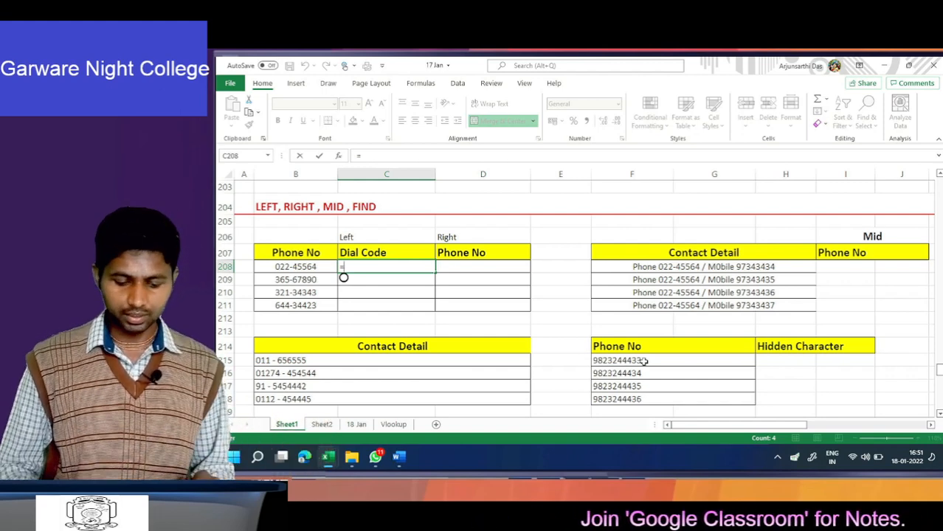
{"action": "type", "text": "le"}
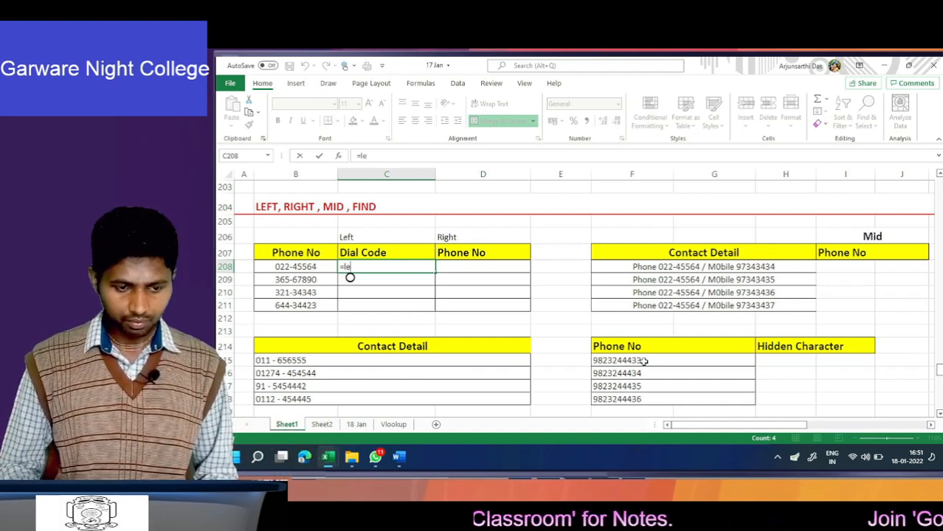
{"action": "type", "text": "ft"}
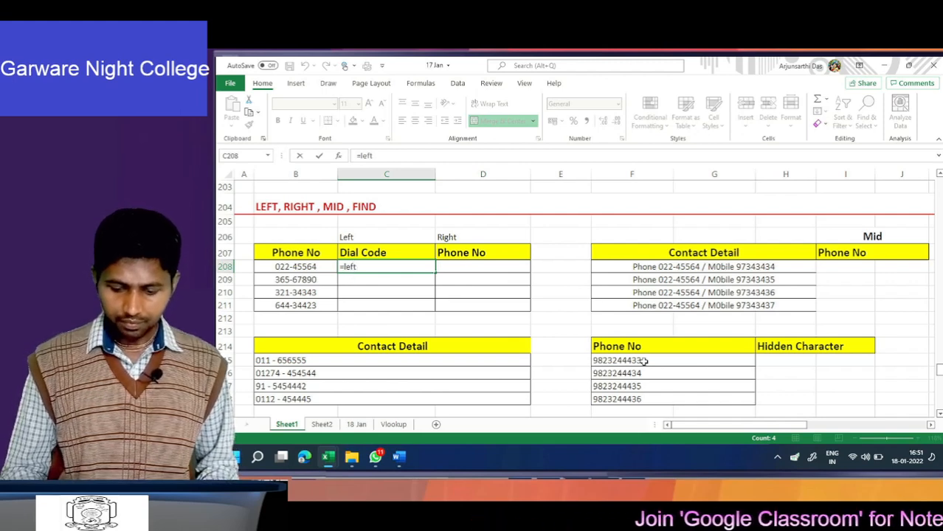
{"action": "type", "text": "("}
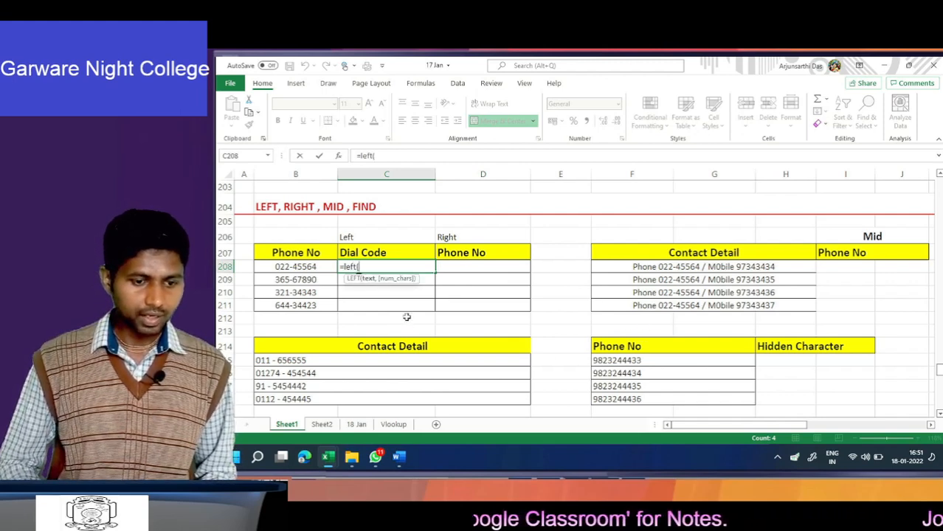
{"action": "left_click", "coordinate": [295, 268]}
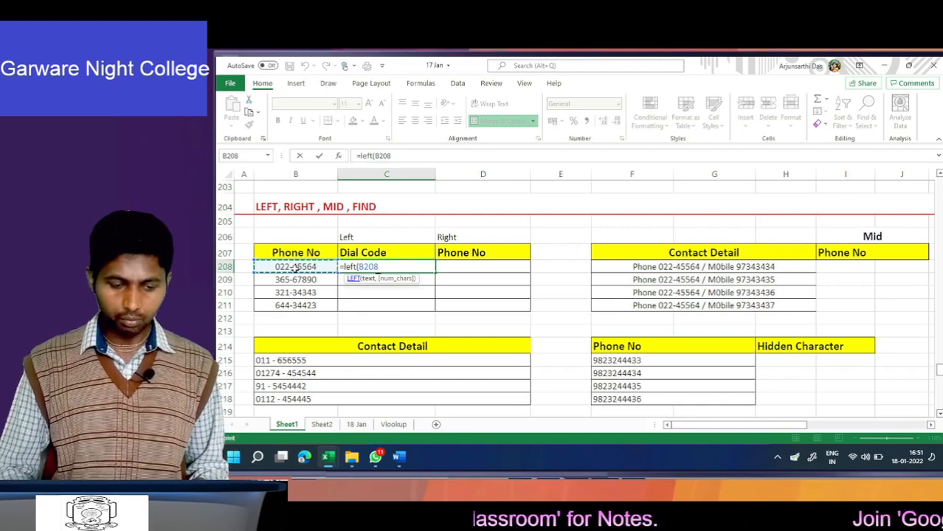
{"action": "type", "text": ","}
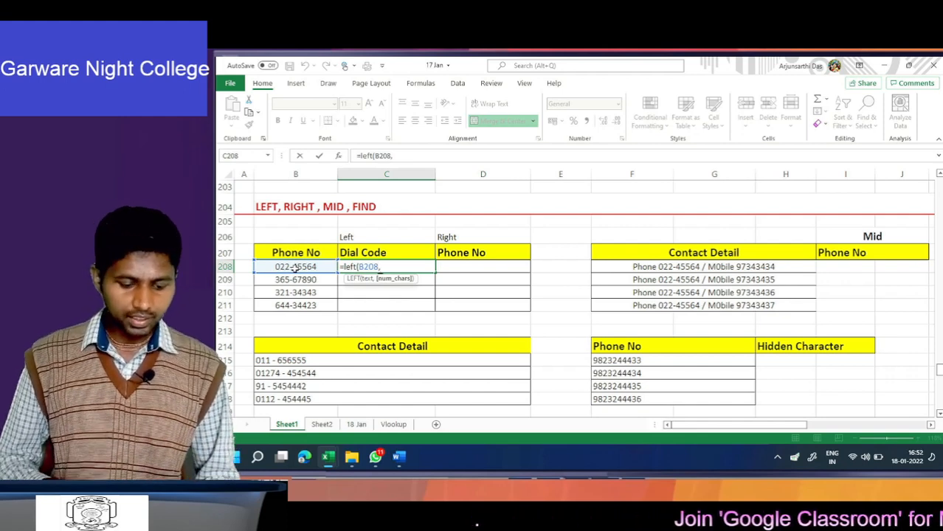
{"action": "type", "text": "3)"}
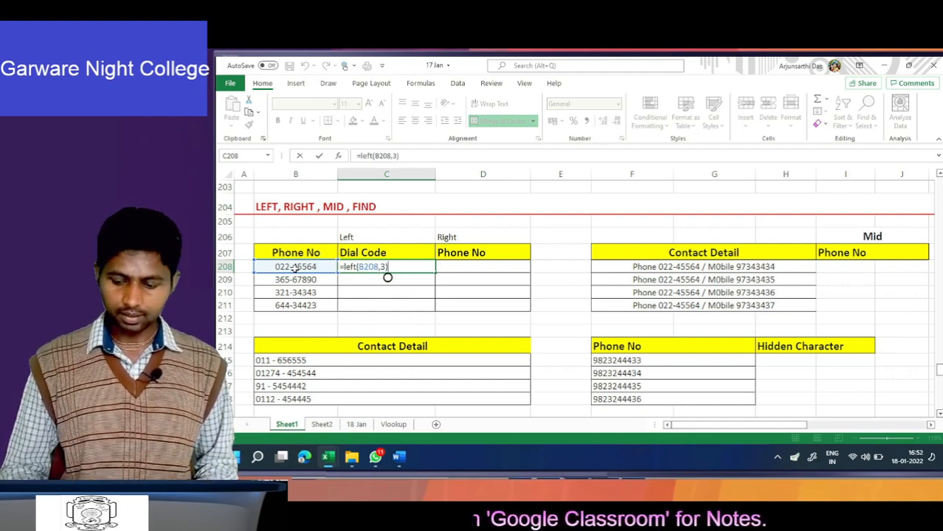
{"action": "key", "text": "ctrl+Return"}
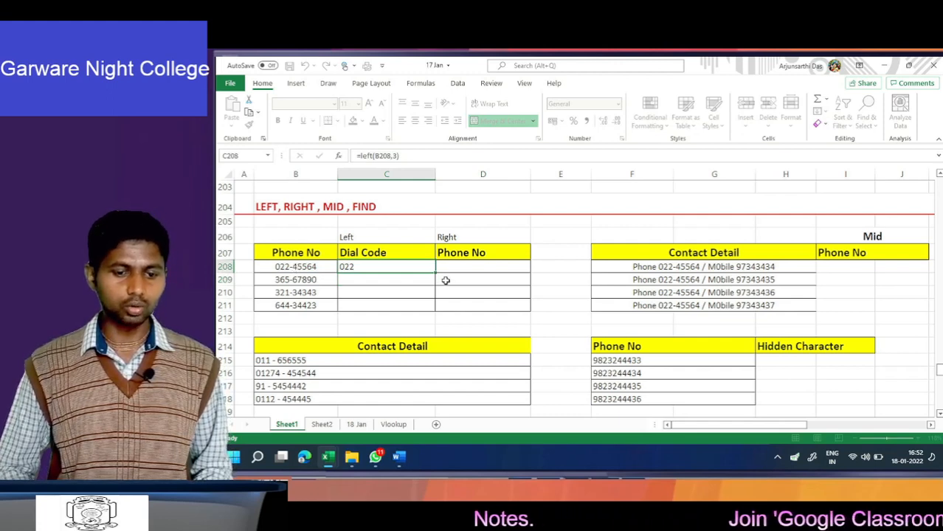
{"action": "left_click_drag", "start_coordinate": [435, 272], "coordinate": [436, 311]}
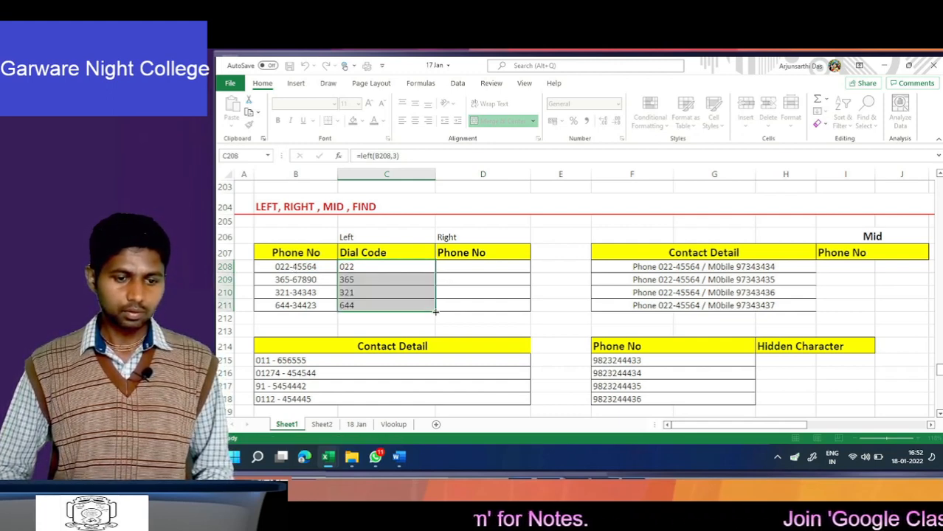
{"action": "left_click", "coordinate": [501, 292]}
{"action": "left_click", "coordinate": [453, 202]}
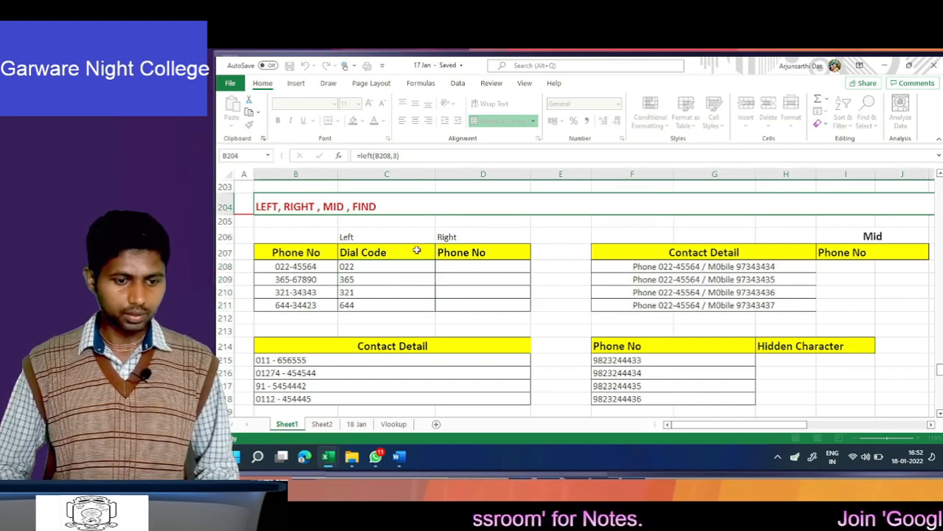
{"action": "left_click", "coordinate": [408, 269]}
{"action": "left_click", "coordinate": [494, 267]}
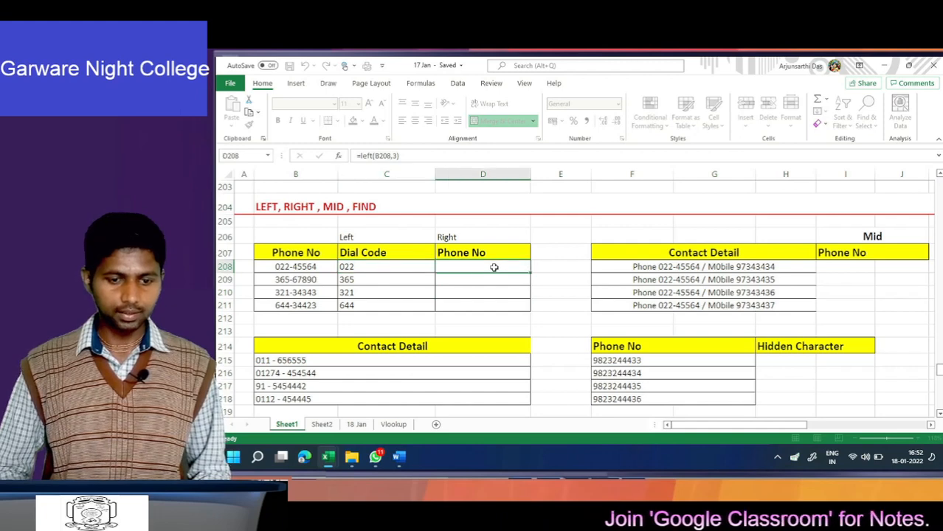
{"action": "type", "text": "=ri"}
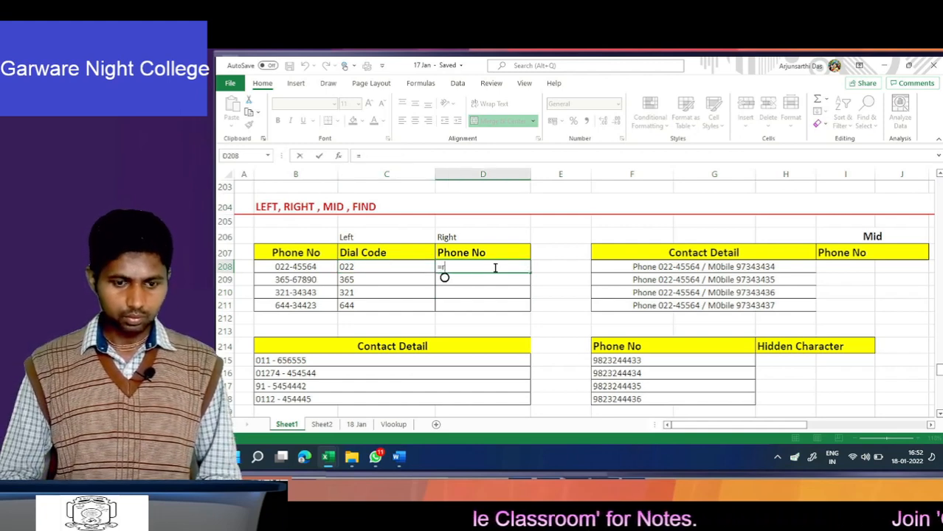
{"action": "key", "text": "BackSpace"}
{"action": "key", "text": "BackSpace"}
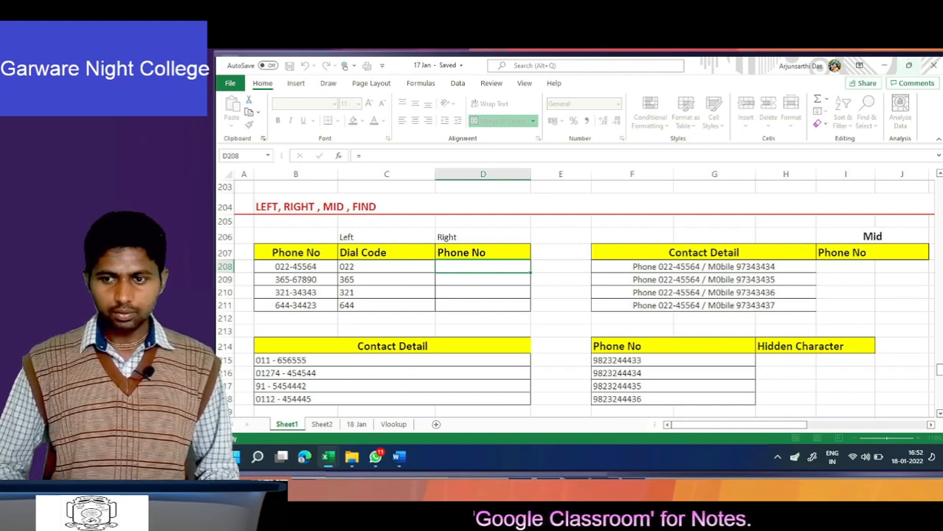
Close the 17 Jan Excel workbook and switch to Document1 in Word.
{"action": "left_click", "coordinate": [935, 65]}
{"action": "key", "text": "alt+Tab"}
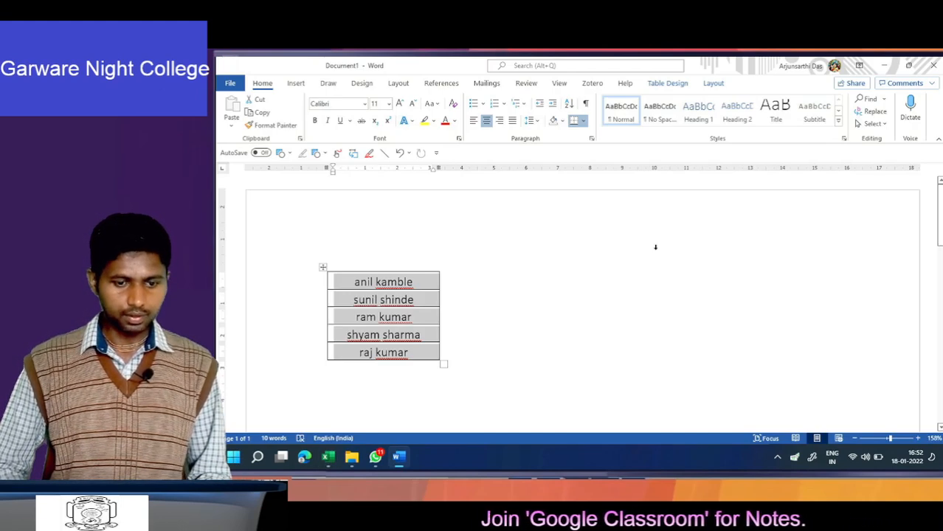
Switch to the Excel folder in File Explorer and try to open the 17 Jan workbook.
{"action": "key", "text": "alt+Tab"}
{"action": "key", "text": "Tab"}
{"action": "left_click", "coordinate": [657, 255]}
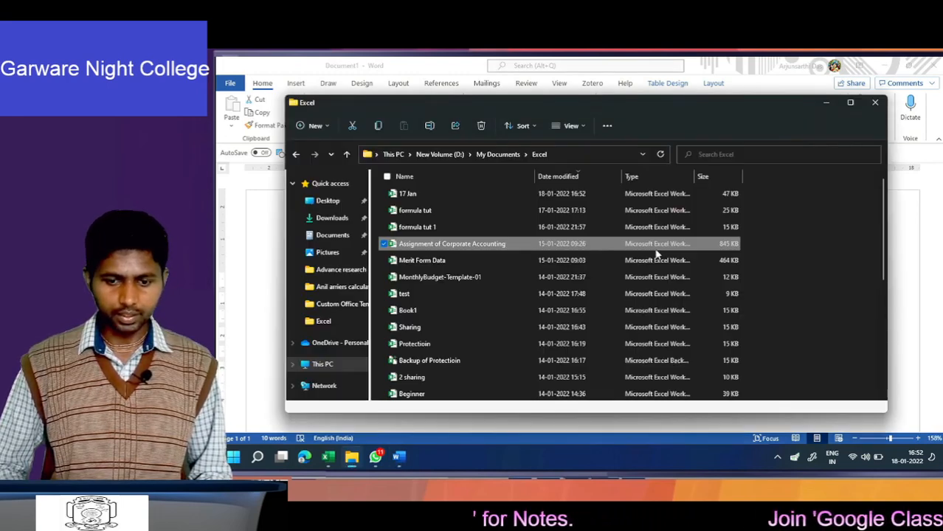
{"action": "double_click", "coordinate": [443, 193]}
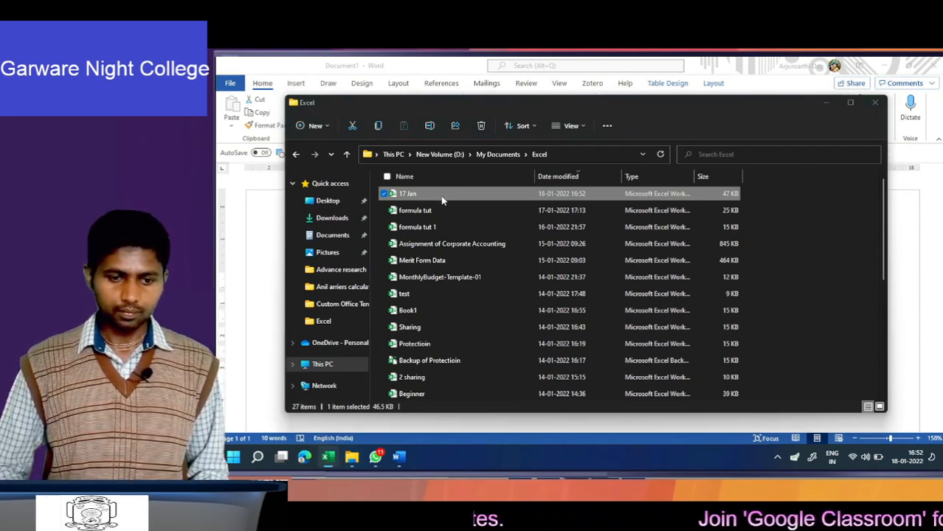
Switch to the Assignment of Corporate Accounting workbook in Excel and close it without saving the changes.
{"action": "left_click", "coordinate": [336, 459]}
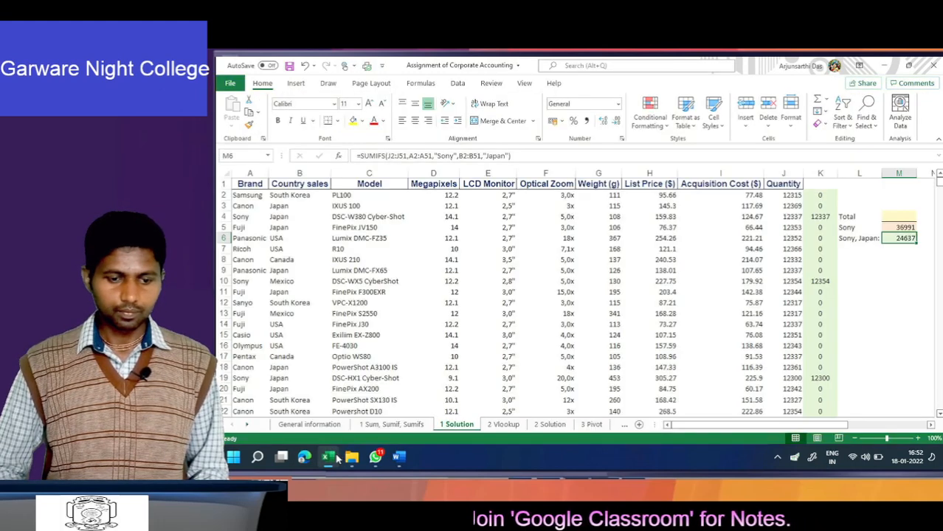
{"action": "left_click", "coordinate": [935, 66]}
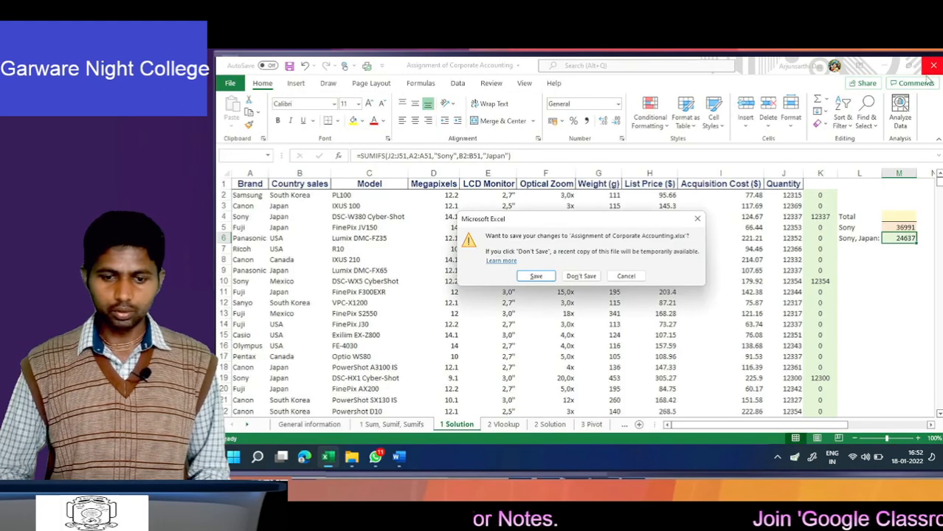
{"action": "left_click", "coordinate": [580, 276]}
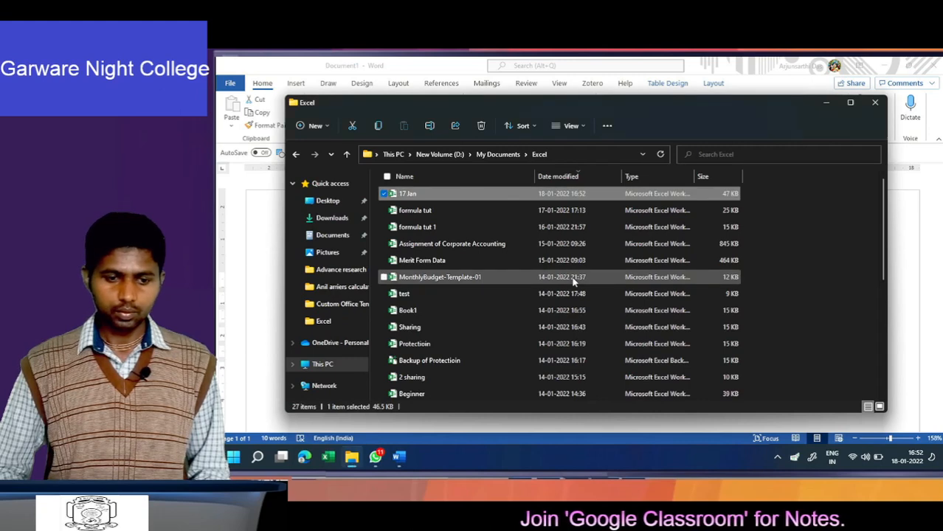
Open the 17 Jan workbook from the Excel folder, requesting the link update and continuing to Sheet1.
{"action": "double_click", "coordinate": [411, 194]}
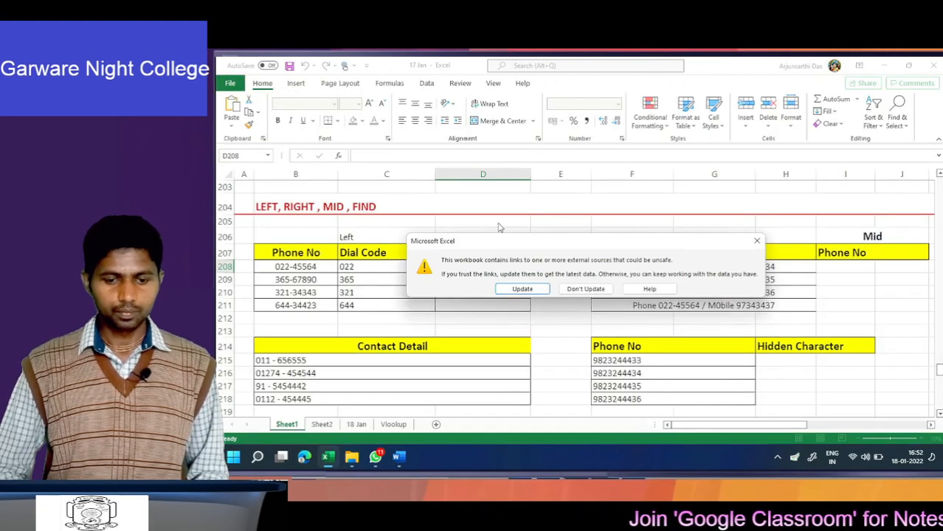
{"action": "left_click", "coordinate": [541, 290]}
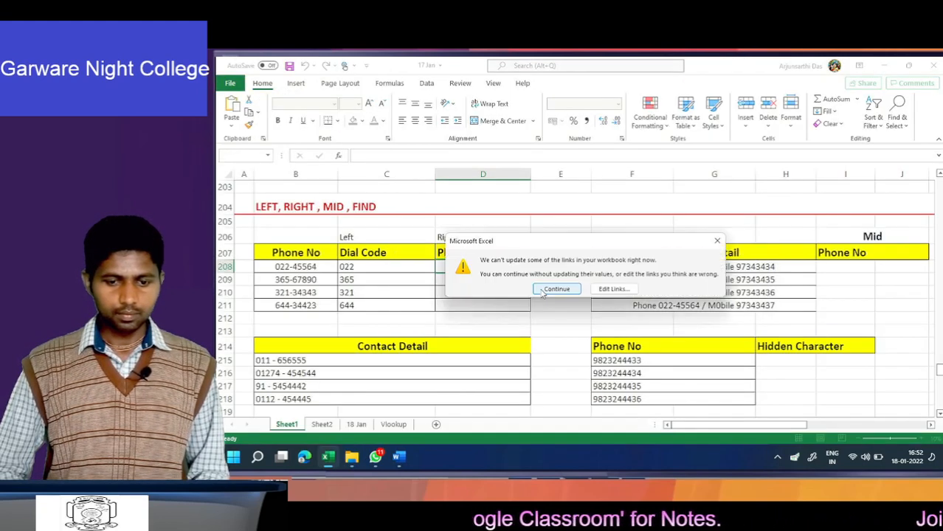
{"action": "left_click", "coordinate": [550, 290]}
{"action": "left_click", "coordinate": [343, 363]}
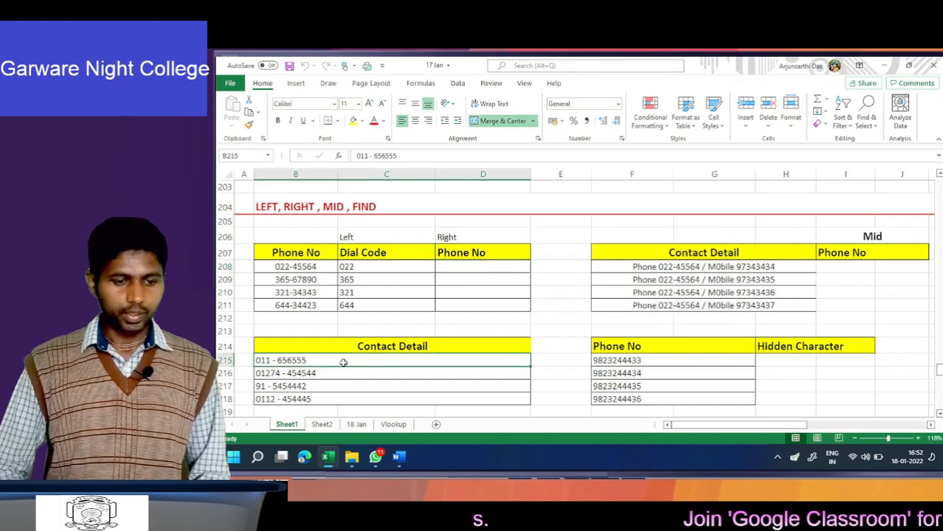
Extract the last five characters of the first phone number with =RIGHT(B208,5) in D208.
{"action": "left_click", "coordinate": [457, 266]}
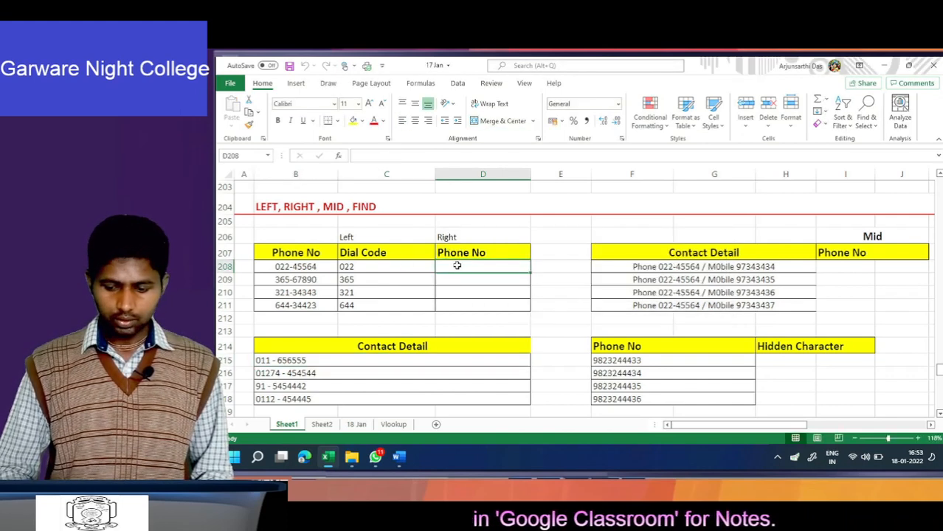
{"action": "type", "text": "="}
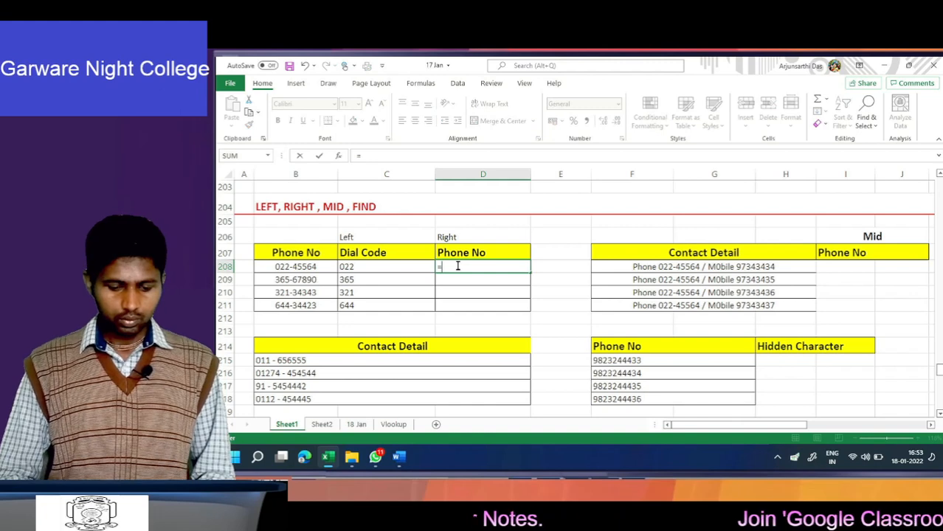
{"action": "type", "text": "r"}
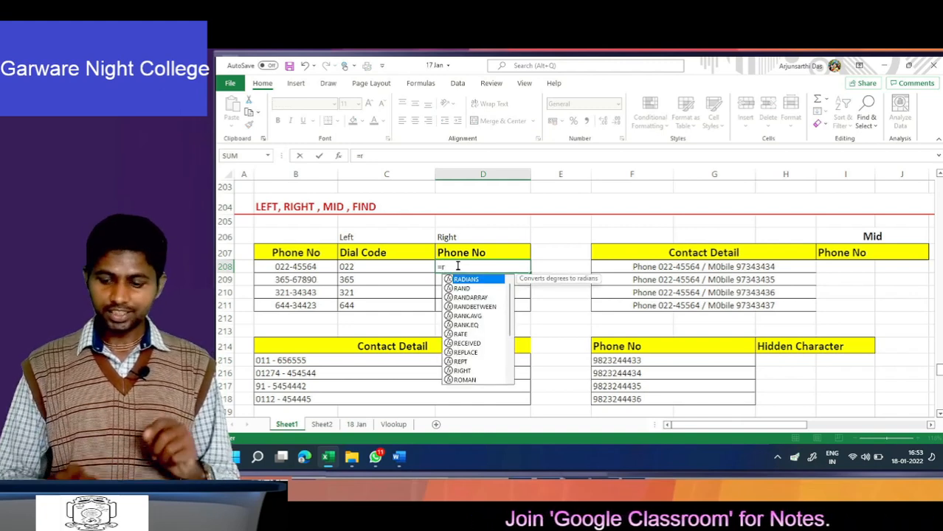
{"action": "key", "text": "BackSpace"}
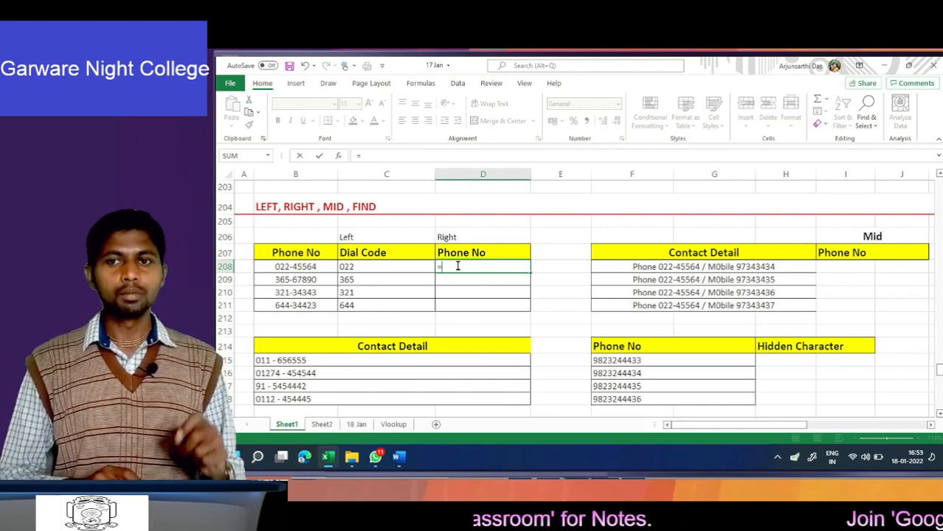
{"action": "type", "text": "ri"}
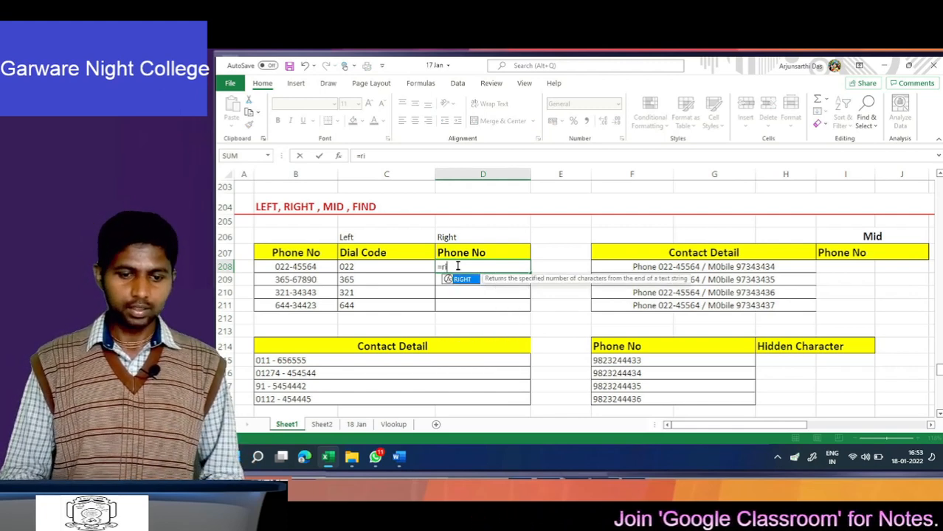
{"action": "type", "text": "gh"}
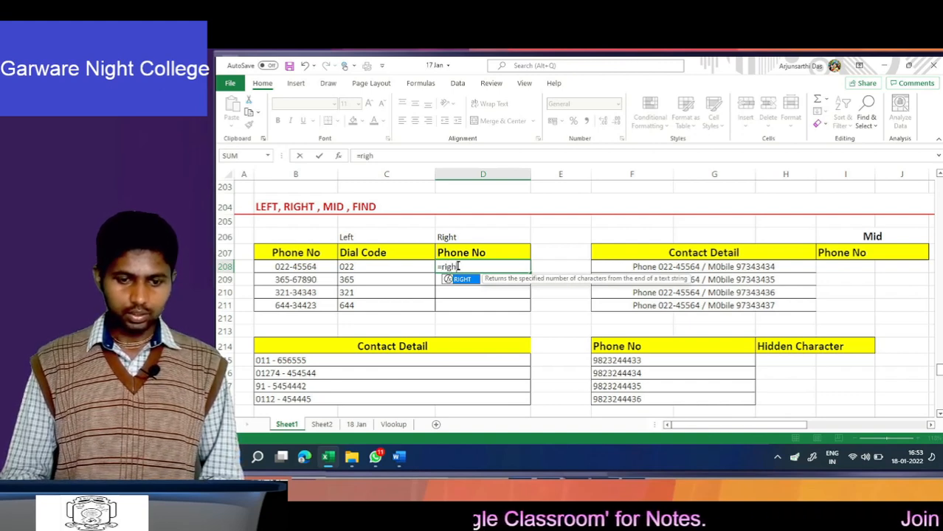
{"action": "type", "text": "t("}
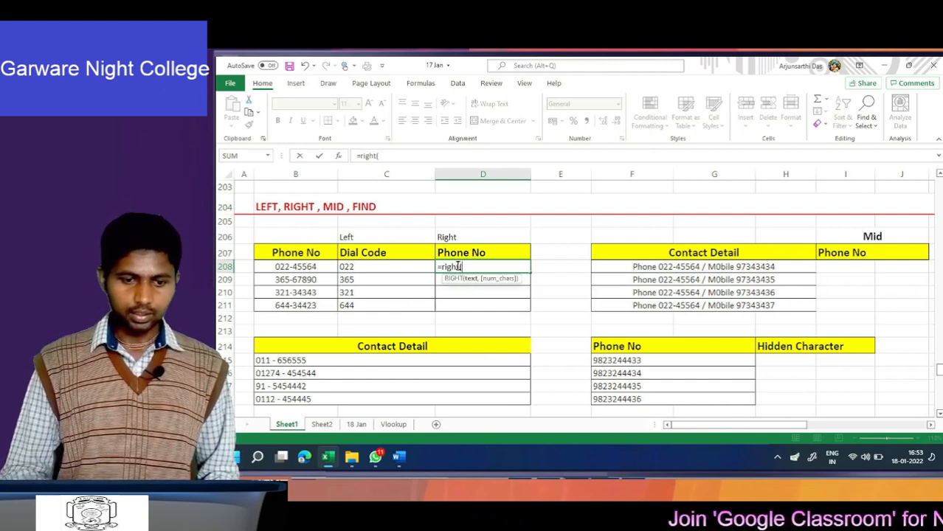
{"action": "left_click", "coordinate": [323, 267]}
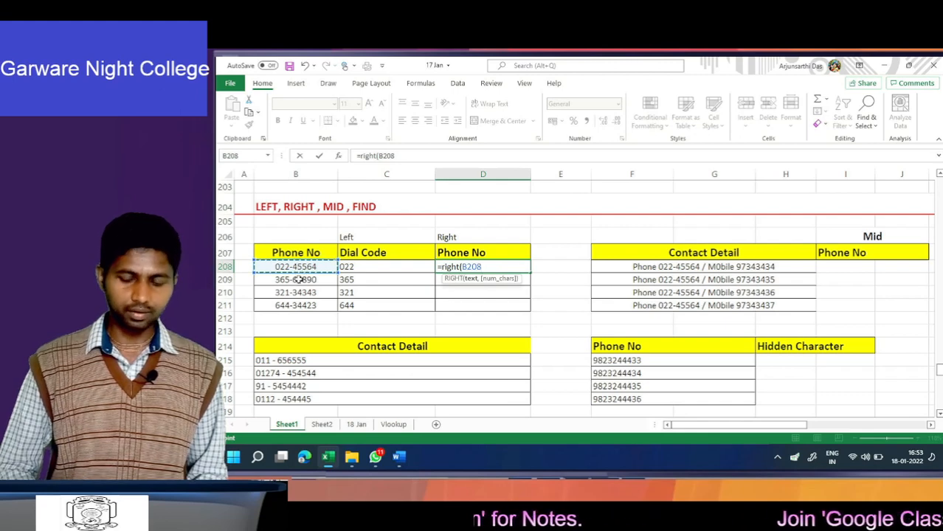
{"action": "type", "text": ",5"}
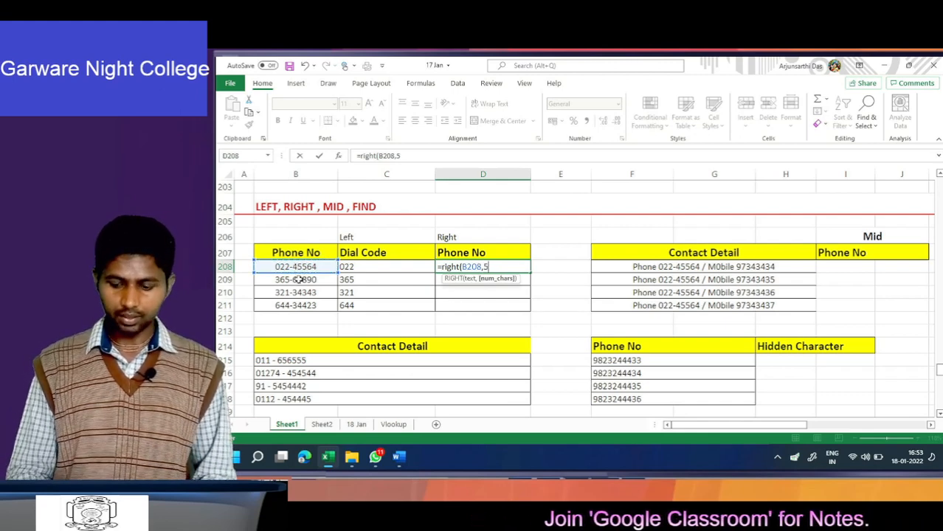
{"action": "type", "text": ")"}
{"action": "key", "text": "Return"}
{"action": "key", "text": "Up"}
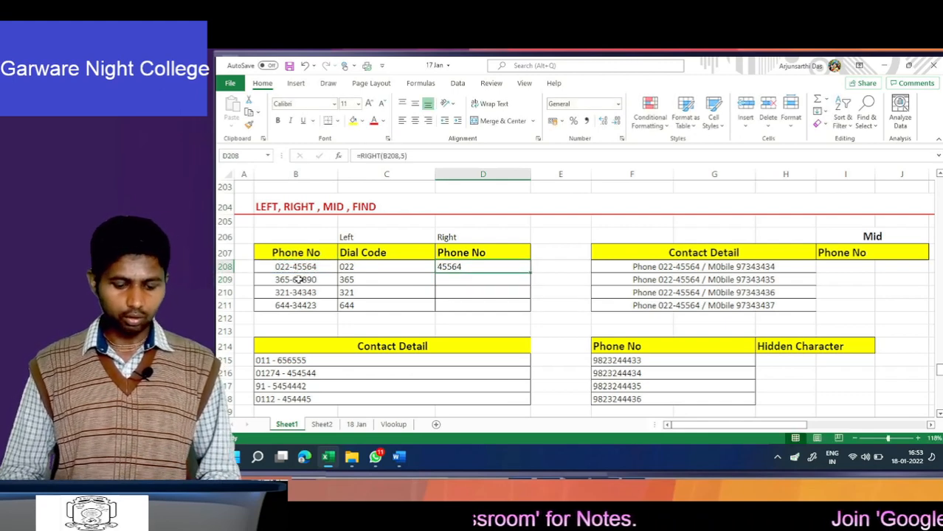
Copy the RIGHT formula from D208 into D209:D211 for the remaining phone numbers.
{"action": "key", "text": "ctrl+c"}
{"action": "key", "text": "Down"}
{"action": "key", "text": "shift+Down"}
{"action": "key", "text": "shift+Down"}
{"action": "key", "text": "shift+Down"}
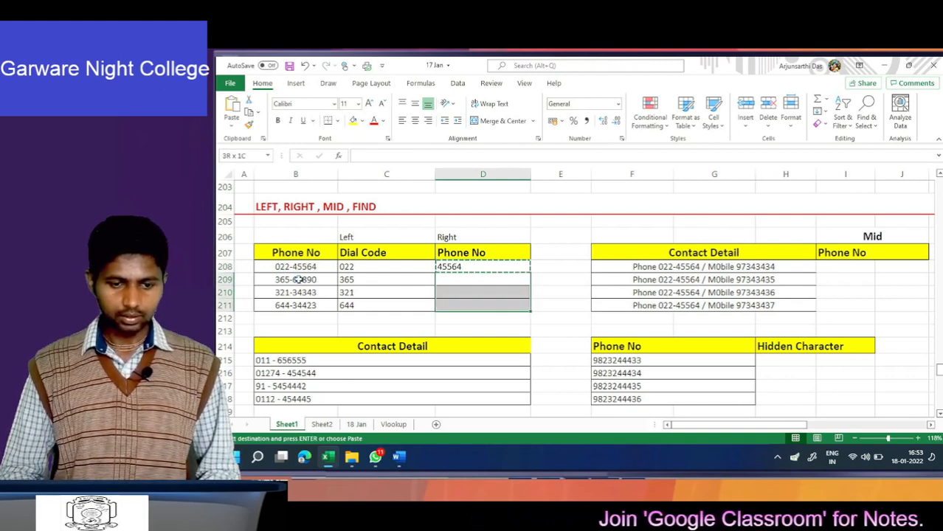
{"action": "key", "text": "shift+Up"}
{"action": "key", "text": "ctrl+v"}
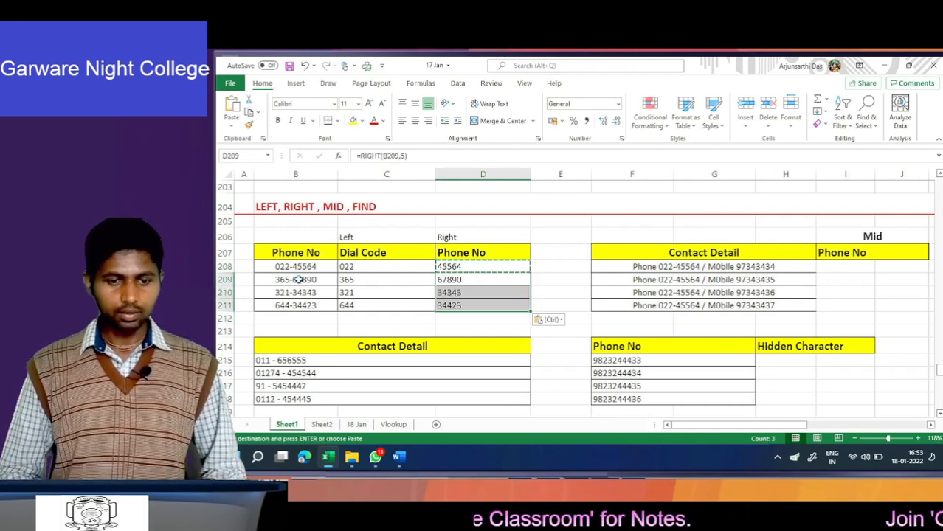
{"action": "key", "text": "Up"}
{"action": "key", "text": "Up"}
{"action": "key", "text": "Escape"}
{"action": "key", "text": "Left"}
{"action": "key", "text": "Left"}
{"action": "key", "text": "Down"}
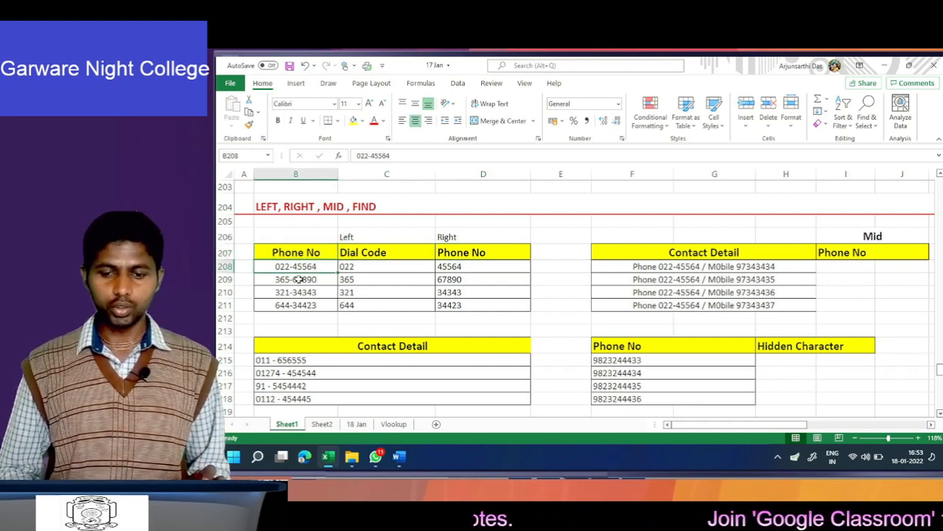
Extract nine characters starting at position 6 of the first contact detail with =MID(F208,6,9) in I208.
{"action": "key", "text": "Right"}
{"action": "key", "text": "Right"}
{"action": "key", "text": "Right"}
{"action": "key", "text": "Right"}
{"action": "key", "text": "Right"}
{"action": "key", "text": "Right"}
{"action": "key", "text": "Right"}
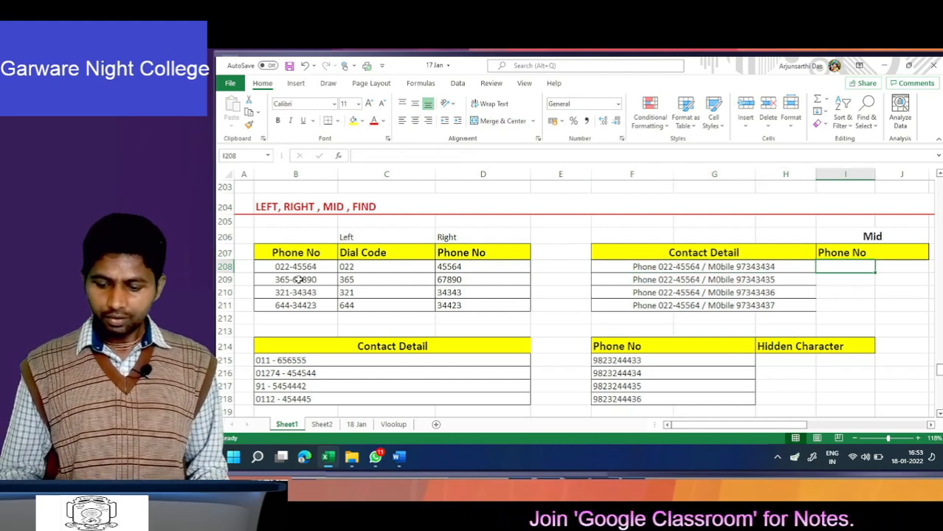
{"action": "type", "text": "=mi"}
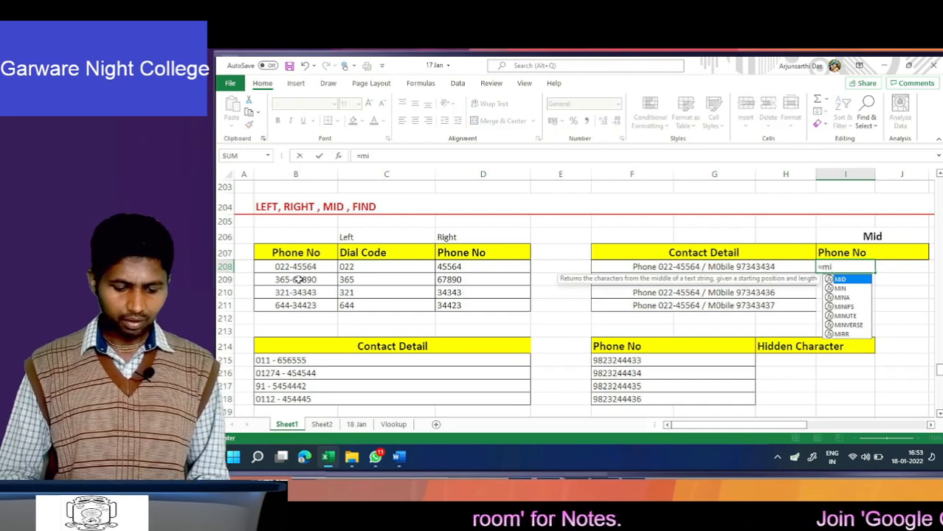
{"action": "type", "text": "d("}
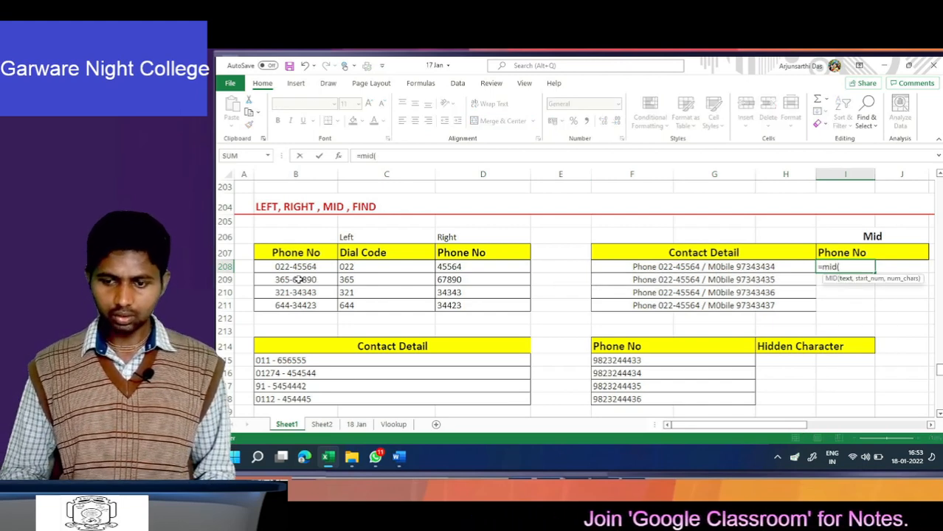
{"action": "key", "text": "Left"}
{"action": "type", "text": ","}
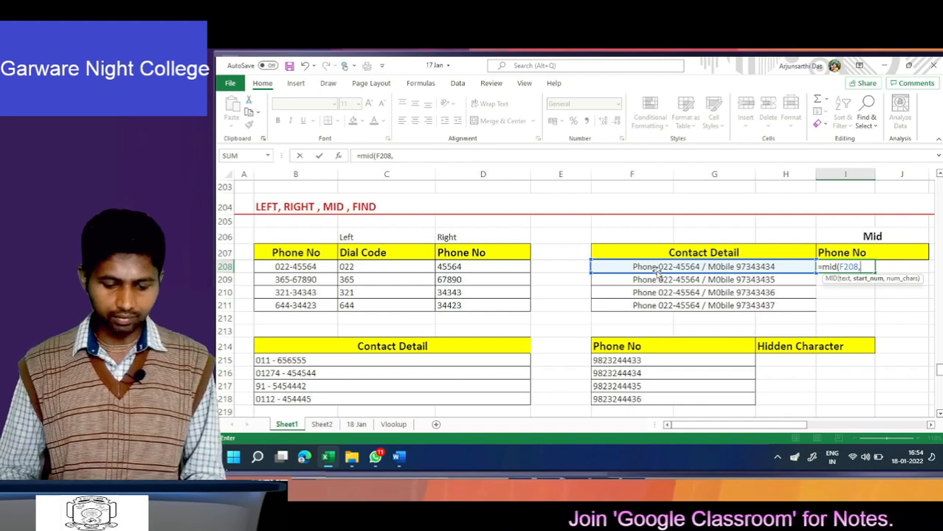
{"action": "type", "text": "6,"}
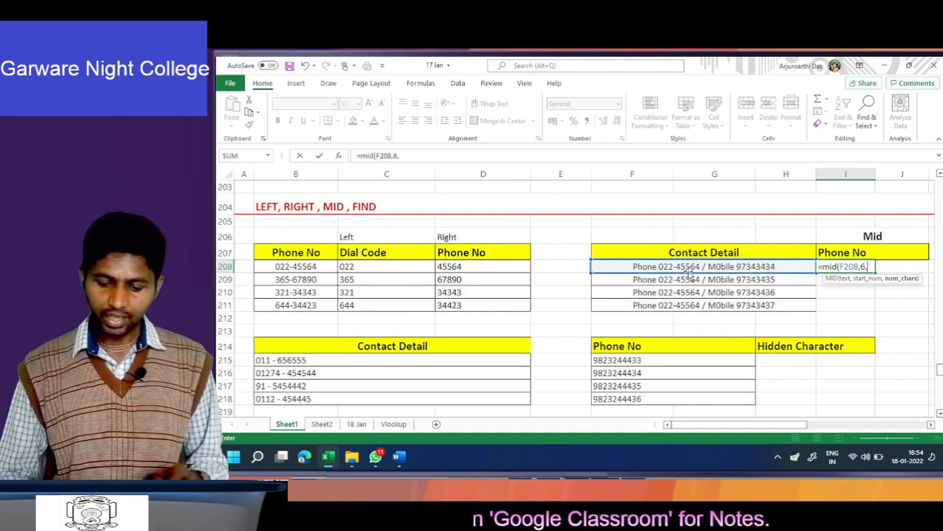
{"action": "type", "text": "9"}
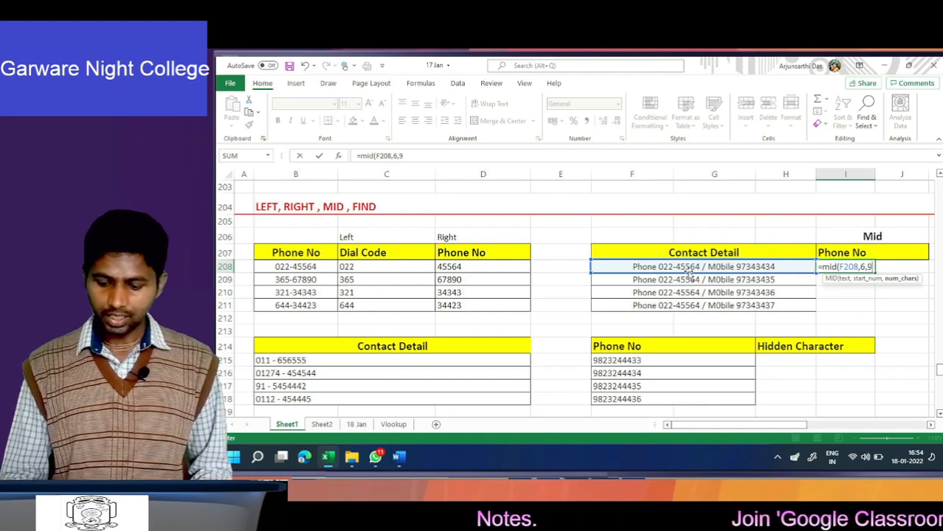
{"action": "type", "text": ")"}
{"action": "left_click", "coordinate": [688, 270]}
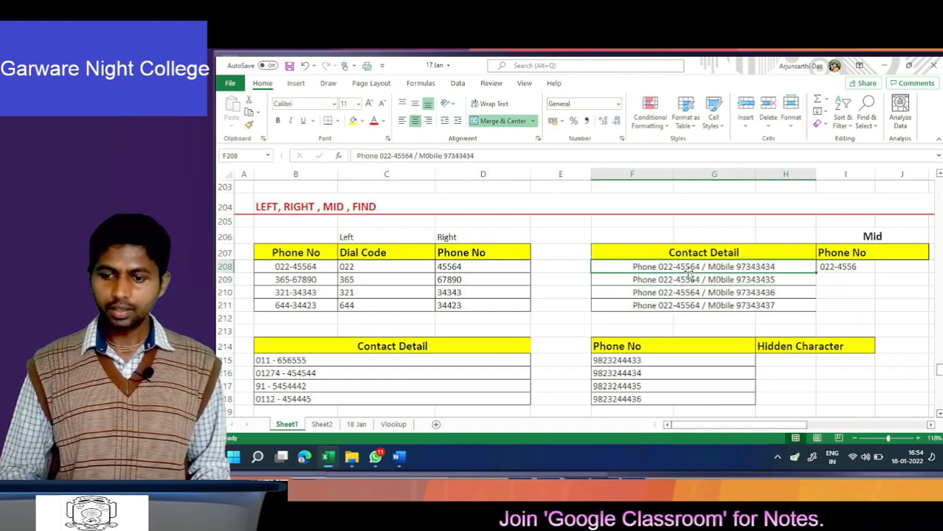
Set the number of characters in the I208 MID formula to 10, giving =MID(F208,6,10).
{"action": "key", "text": "Right"}
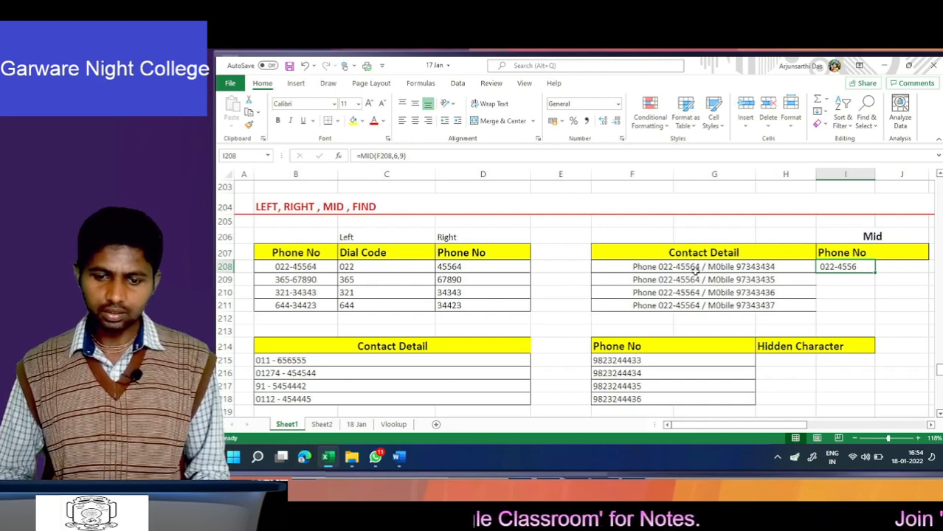
{"action": "double_click", "coordinate": [837, 268]}
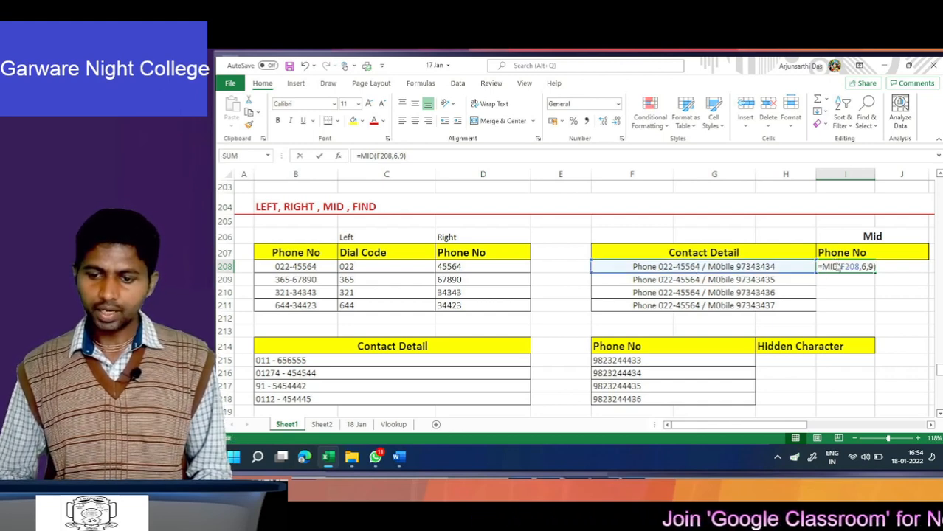
{"action": "left_click", "coordinate": [872, 267]}
{"action": "key", "text": "BackSpace"}
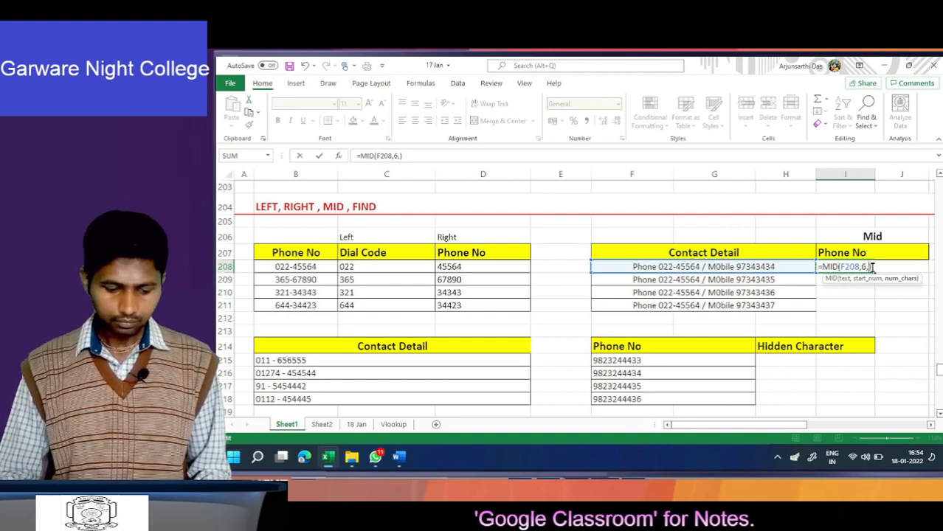
{"action": "type", "text": "10"}
{"action": "key", "text": "Return"}
{"action": "left_click", "coordinate": [872, 267]}
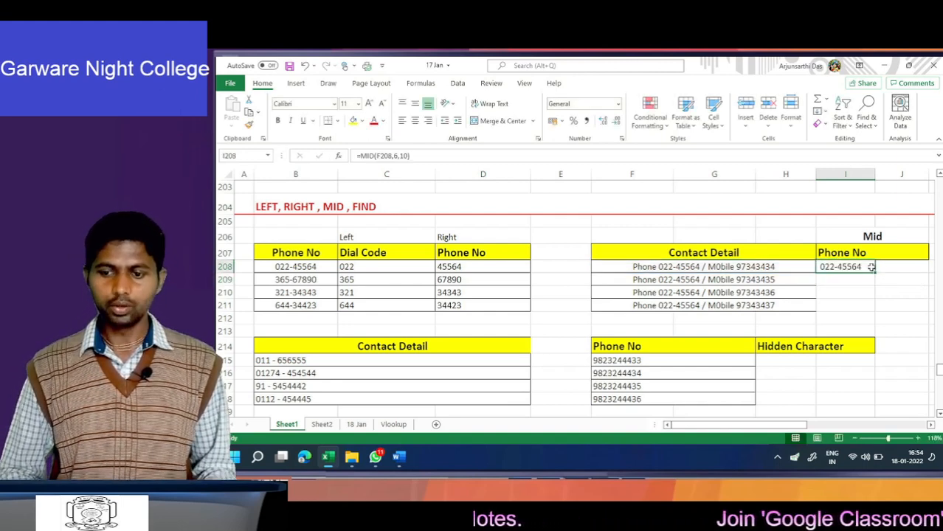
Copy the MID formula from I208 down through I211 for the remaining contact details.
{"action": "key", "text": "ctrl+c"}
{"action": "key", "text": "shift+Down"}
{"action": "key", "text": "shift+Down"}
{"action": "key", "text": "shift+Down"}
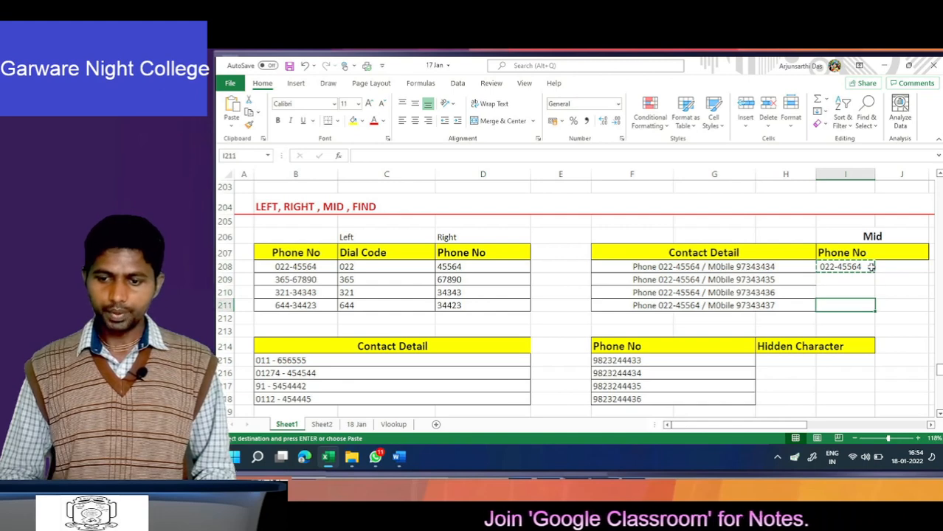
{"action": "key", "text": "Return"}
Go to the first entry of the lower Contact Detail table in B215.
{"action": "key", "text": "Down"}
{"action": "key", "text": "Down"}
{"action": "key", "text": "Down"}
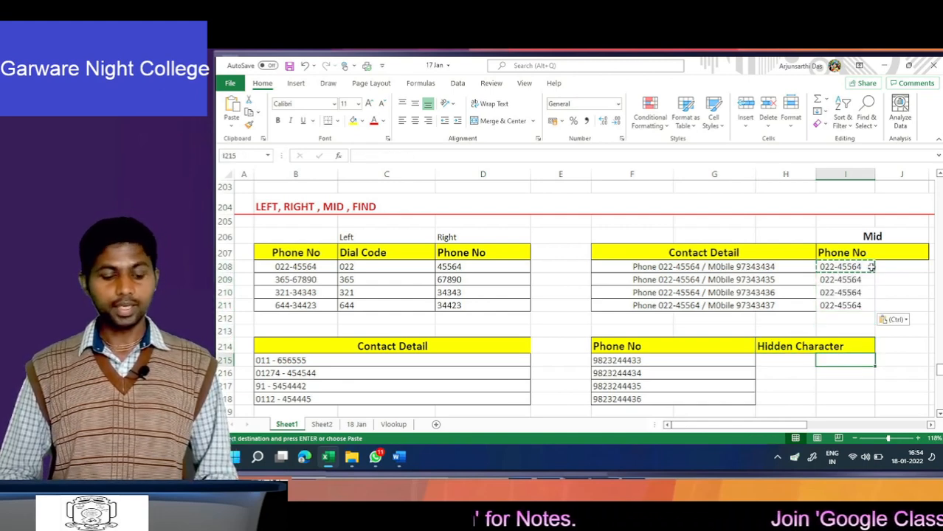
{"action": "key", "text": "Left"}
{"action": "key", "text": "Left"}
{"action": "key", "text": "Left"}
{"action": "key", "text": "Left"}
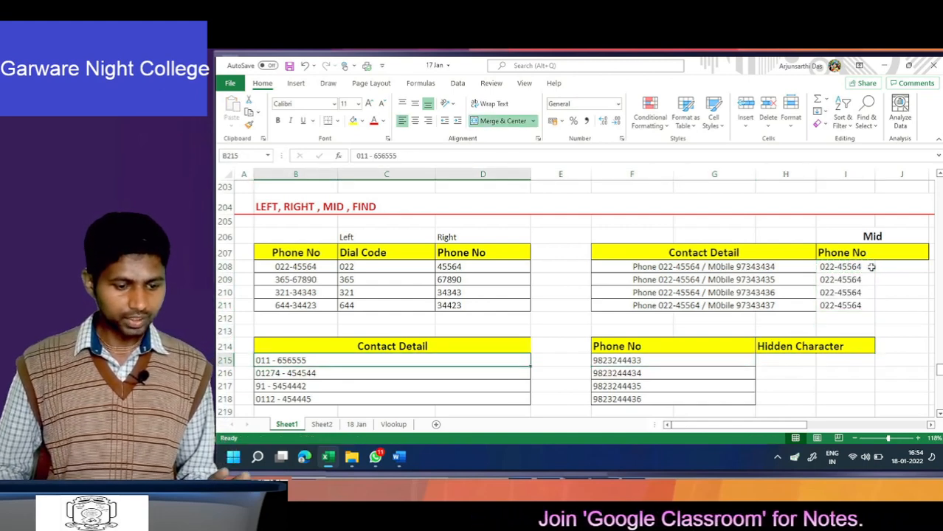
Examine the entries of the lower Contact Detail table in B215:B218 and the neighbouring Phone No and Hidden Character columns.
{"action": "key", "text": "Down"}
{"action": "key", "text": "Down"}
{"action": "key", "text": "Down"}
{"action": "key", "text": "Down"}
{"action": "key", "text": "Up"}
{"action": "key", "text": "Up"}
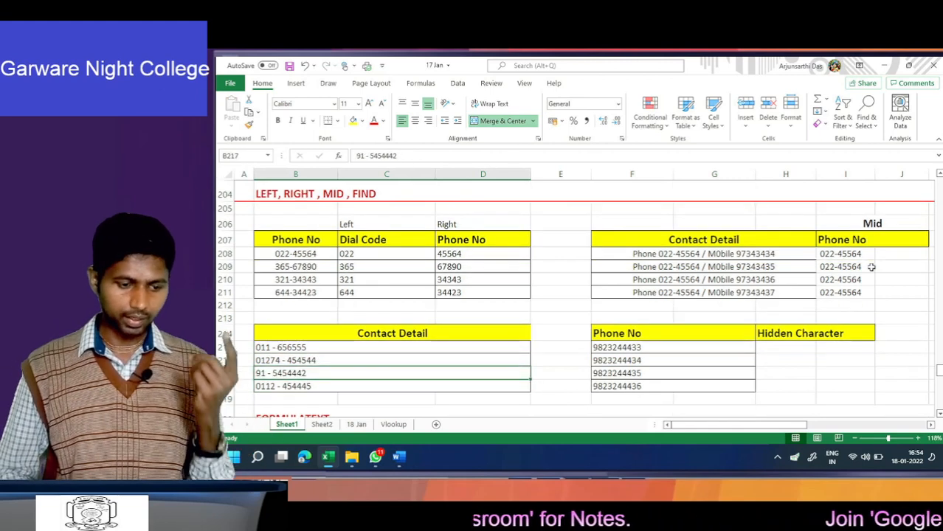
{"action": "key", "text": "Up"}
{"action": "key", "text": "Up"}
{"action": "key", "text": "Right"}
{"action": "key", "text": "Right"}
{"action": "key", "text": "Right"}
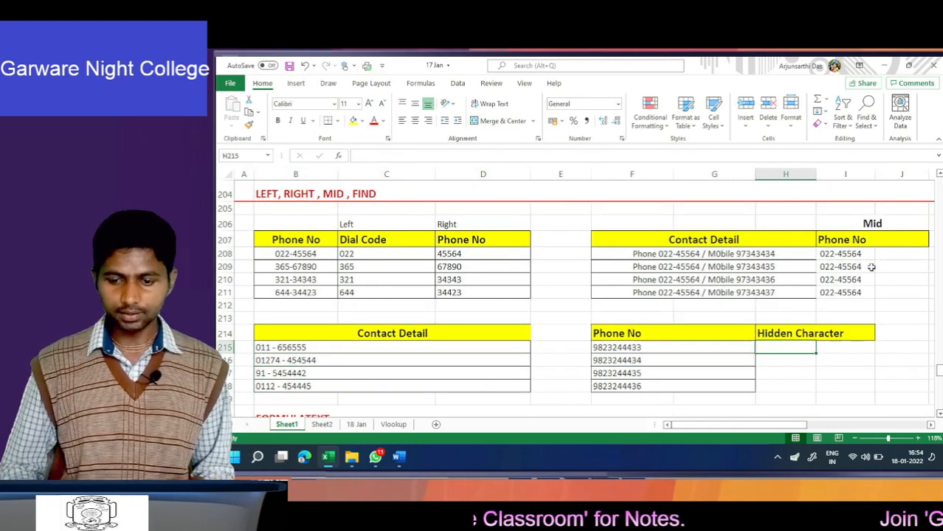
{"action": "key", "text": "Left"}
{"action": "key", "text": "Left"}
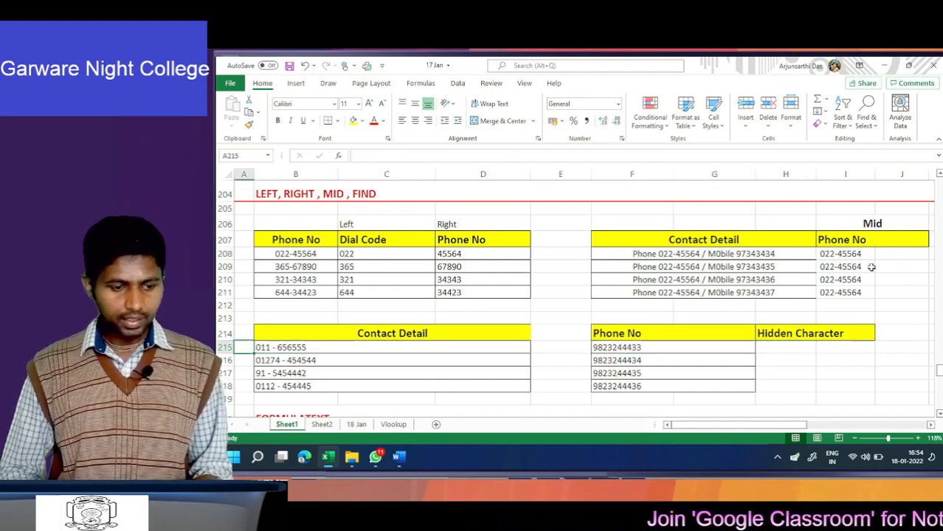
{"action": "key", "text": "shift+Down"}
{"action": "key", "text": "shift+Down"}
{"action": "key", "text": "shift+Up"}
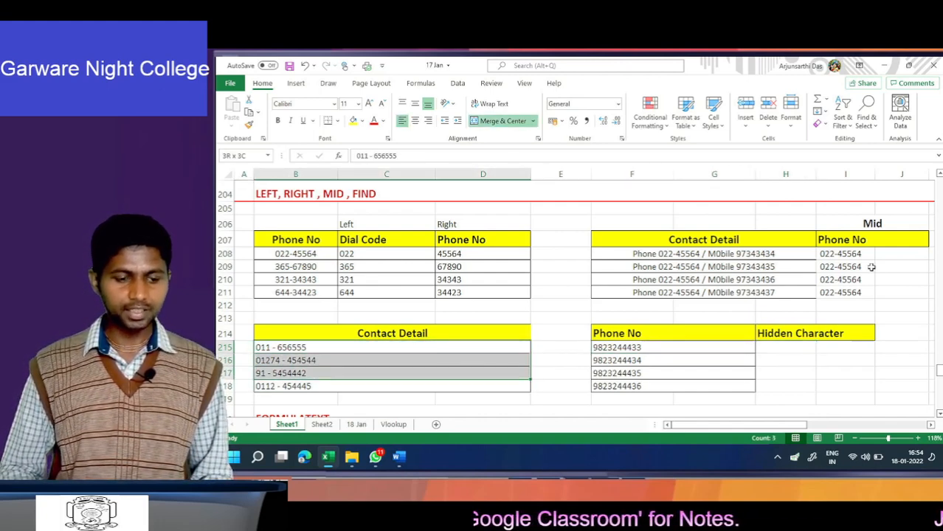
{"action": "key", "text": "Up"}
{"action": "key", "text": "Up"}
{"action": "key", "text": "Down"}
{"action": "key", "text": "Down"}
{"action": "key", "text": "Down"}
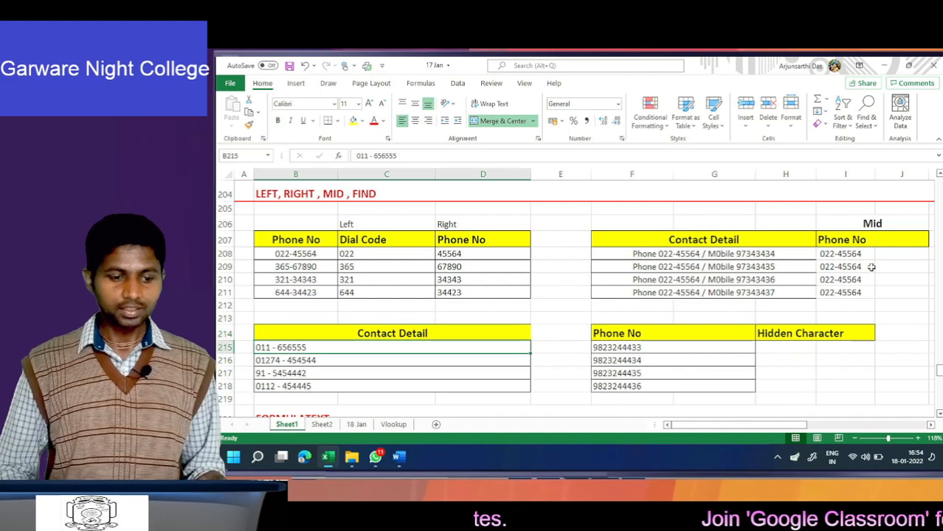
{"action": "key", "text": "Right"}
{"action": "key", "text": "Up"}
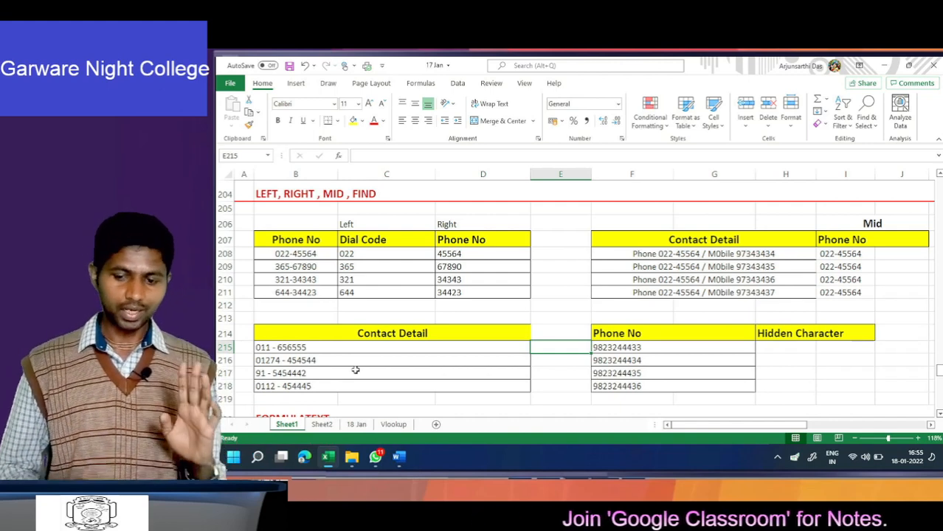
Begin a masking formula in H215 that takes the first two characters of the phone number, =LEFT(F215,2).
{"action": "key", "text": "Right"}
{"action": "key", "text": "Right"}
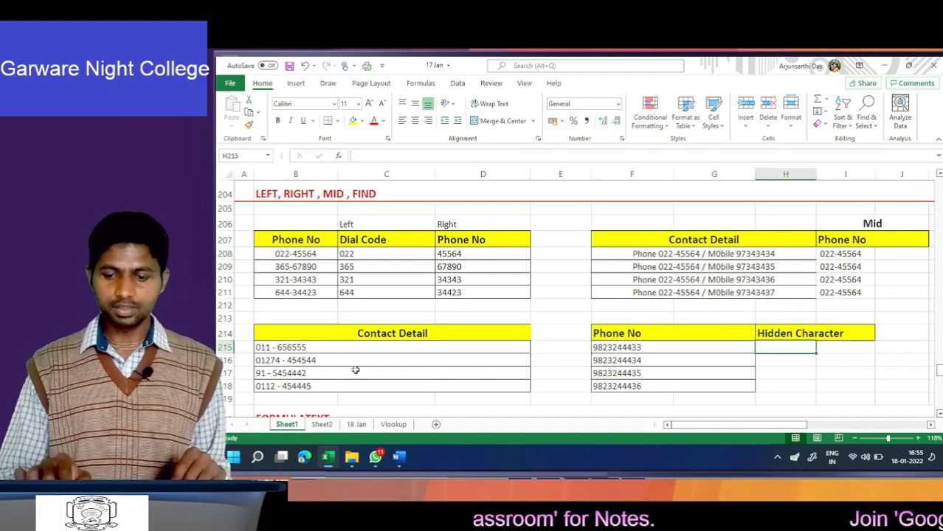
{"action": "type", "text": "="}
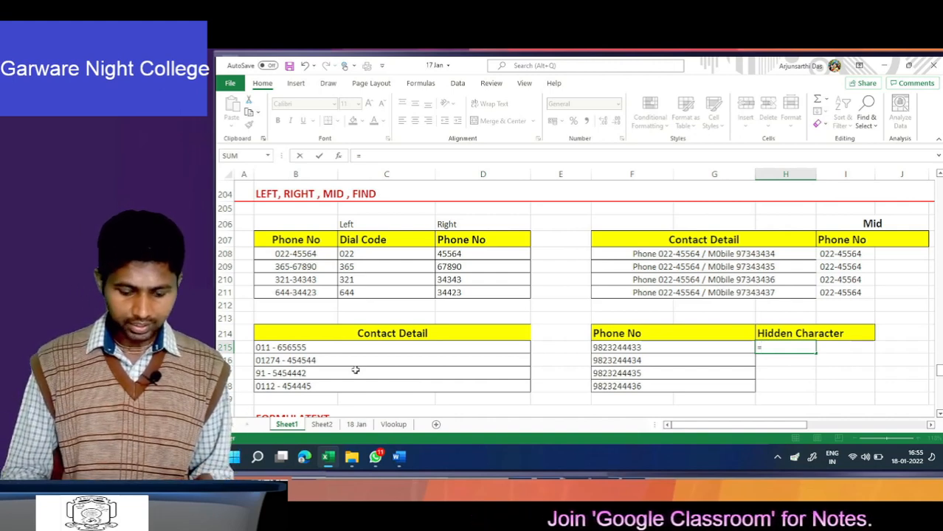
{"action": "type", "text": "co"}
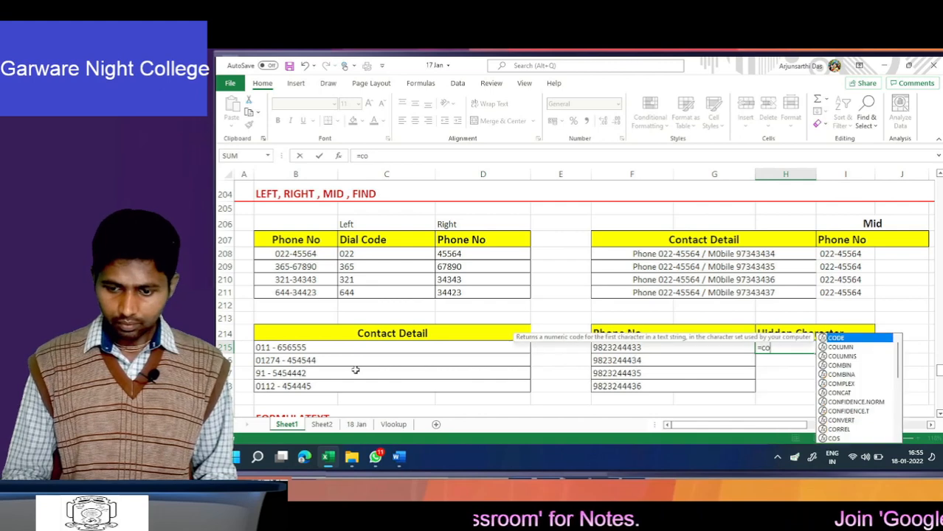
{"action": "key", "text": "BackSpace"}
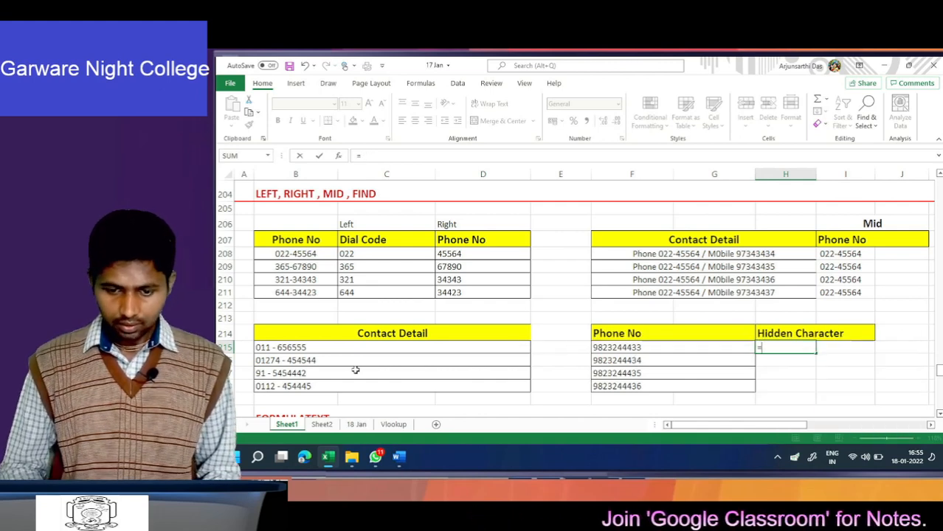
{"action": "type", "text": "l"}
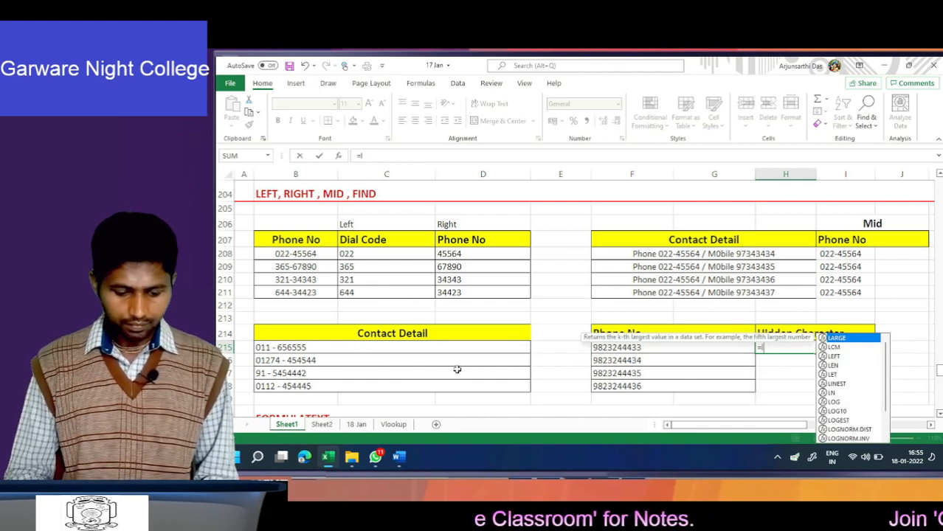
{"action": "type", "text": "ef"}
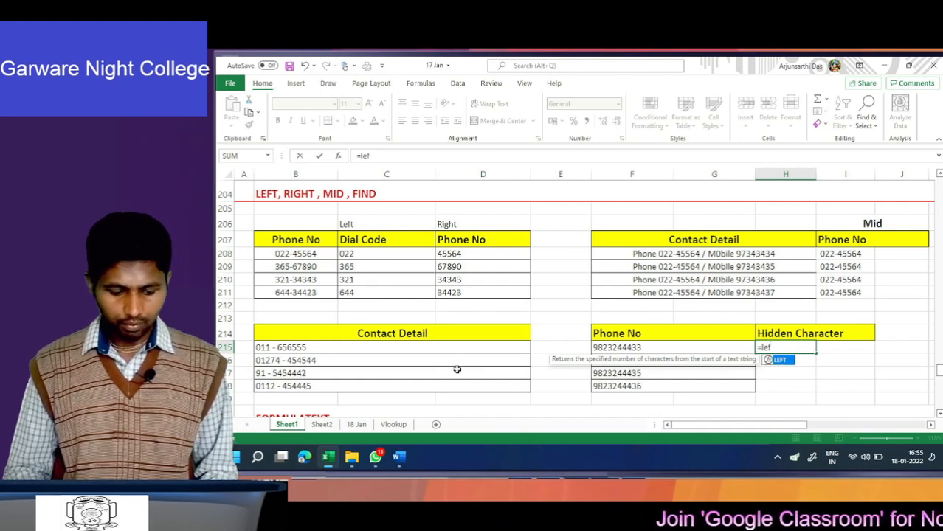
{"action": "key", "text": "Tab"}
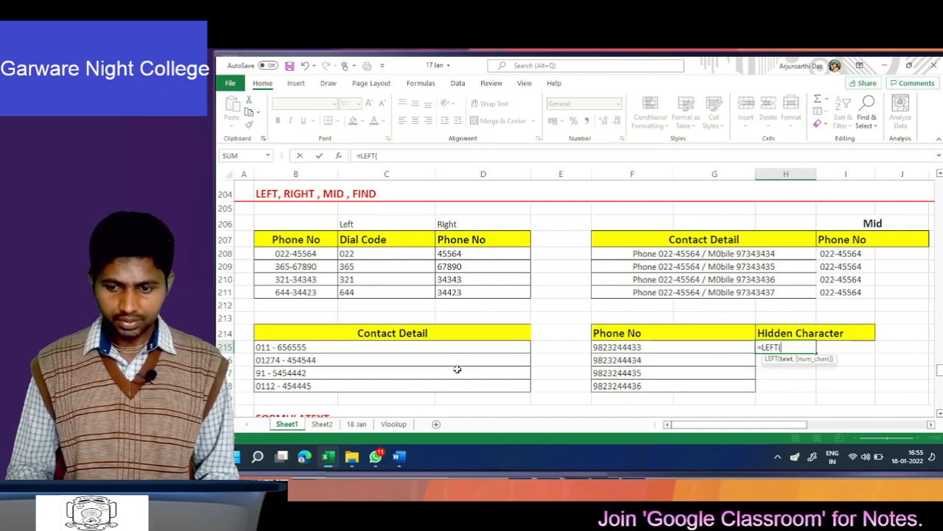
{"action": "left_click", "coordinate": [637, 348]}
{"action": "type", "text": ",2"}
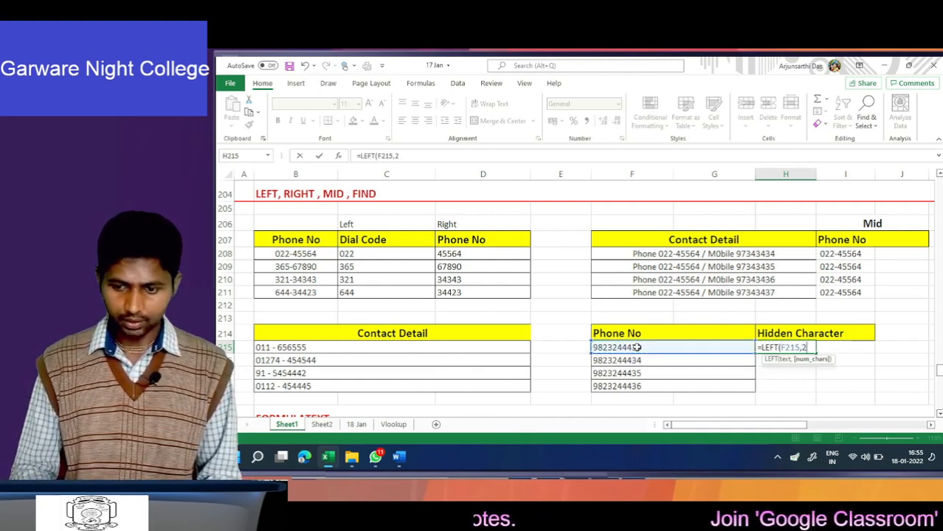
{"action": "type", "text": ")"}
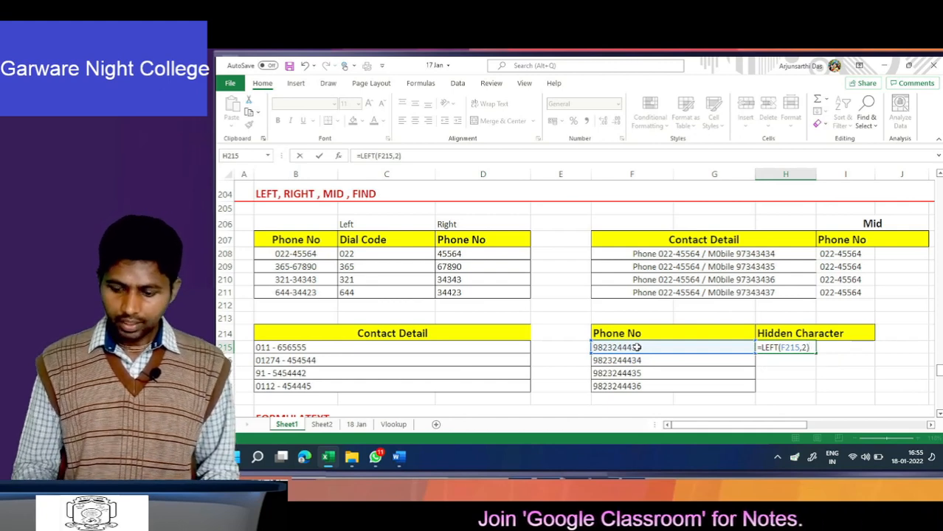
Append six asterisks and the number's last character to the H215 formula, giving =LEFT(F215,2)&"******"&RIGHT(F215).
{"action": "type", "text": "&"}
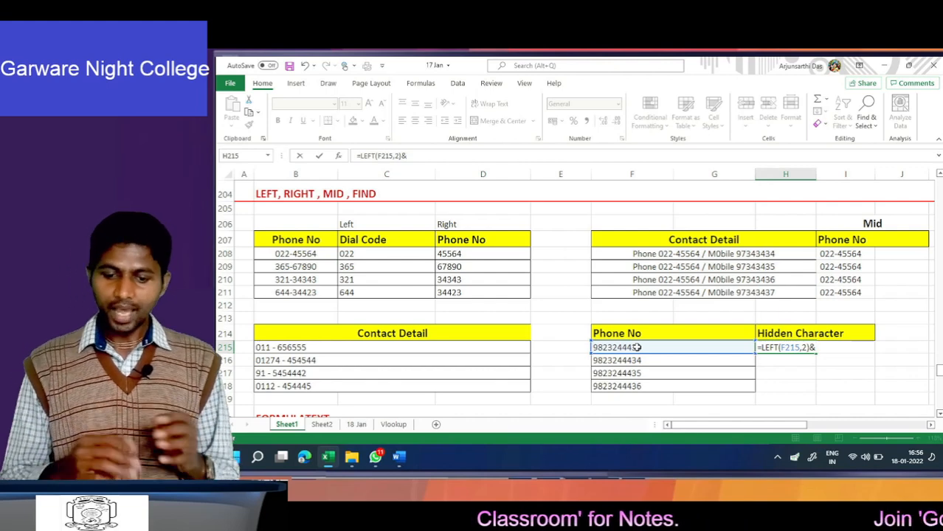
{"action": "type", "text": "\""}
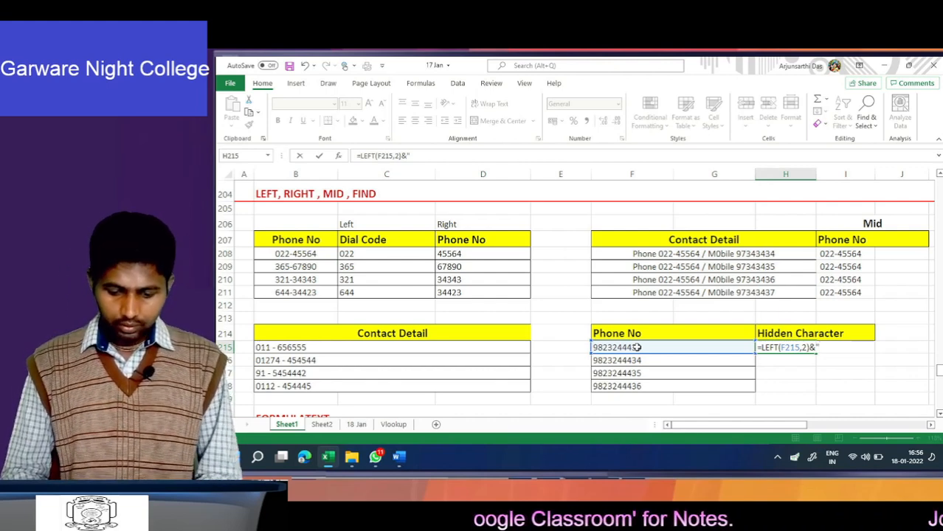
{"action": "type", "text": "******"}
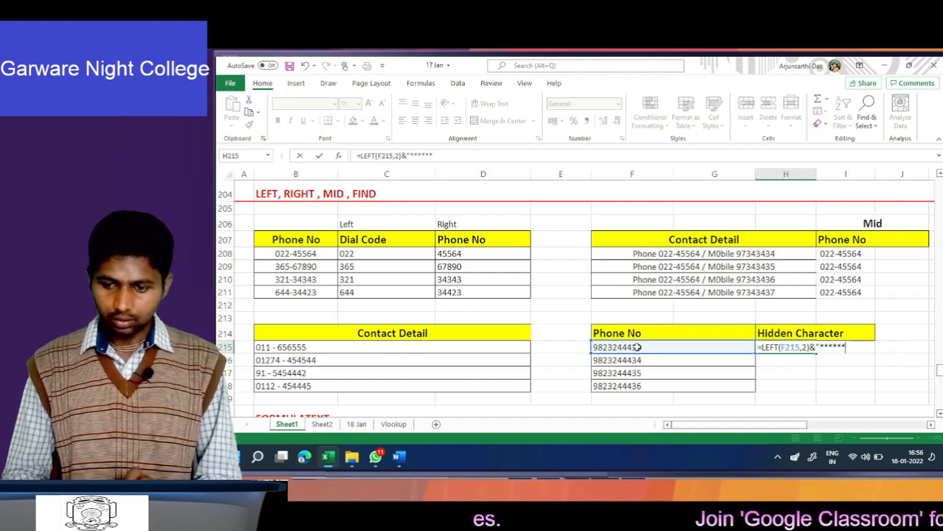
{"action": "type", "text": "\""}
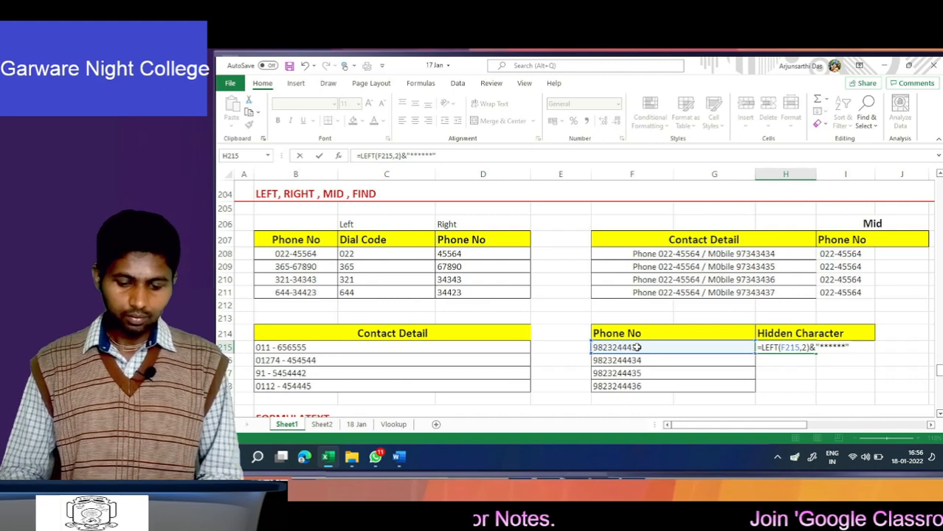
{"action": "type", "text": "&"}
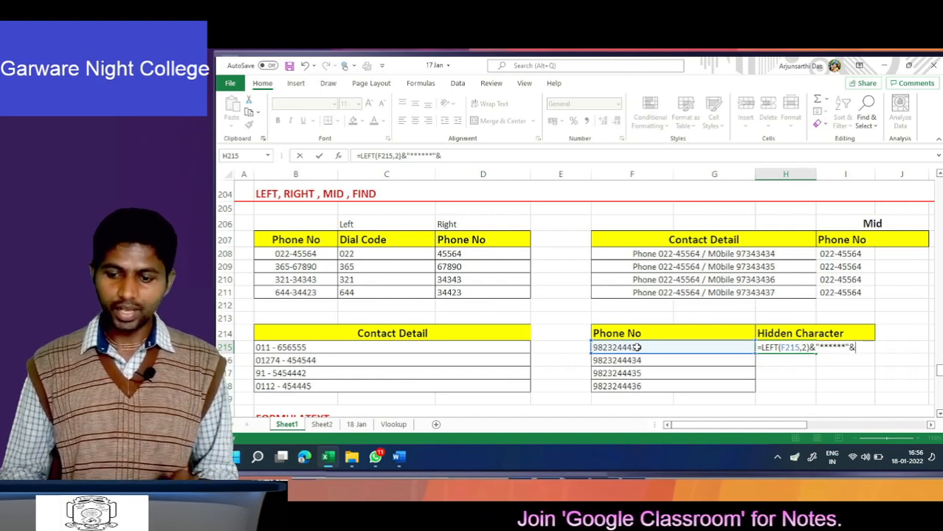
{"action": "type", "text": "right"}
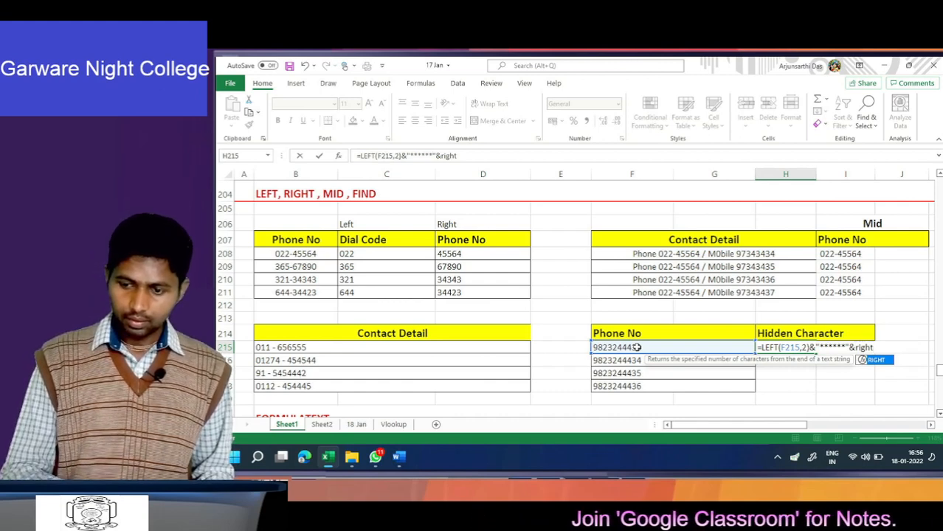
{"action": "type", "text": "("}
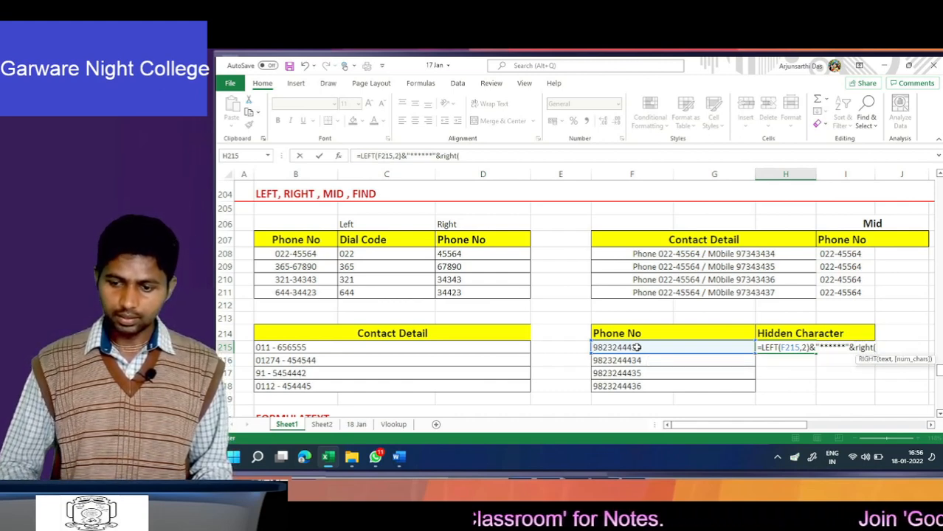
{"action": "left_click", "coordinate": [637, 348]}
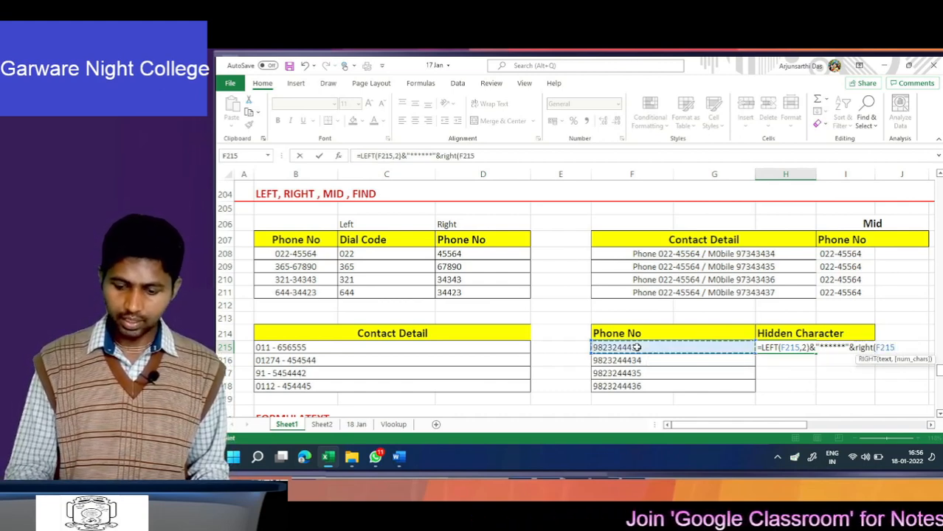
{"action": "type", "text": ")"}
{"action": "key", "text": "Return"}
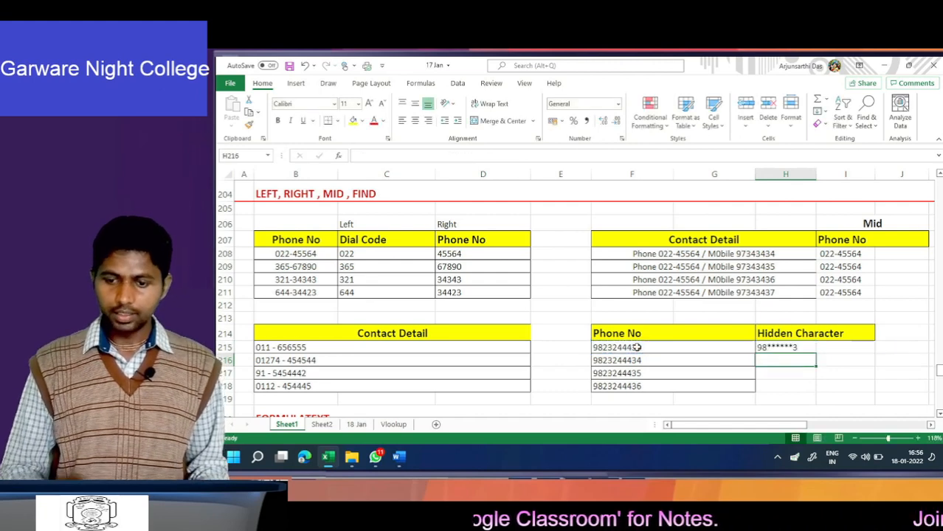
Set the number of characters in the RIGHT part of the H215 formula to 2, giving RIGHT(F215,2).
{"action": "key", "text": "Up"}
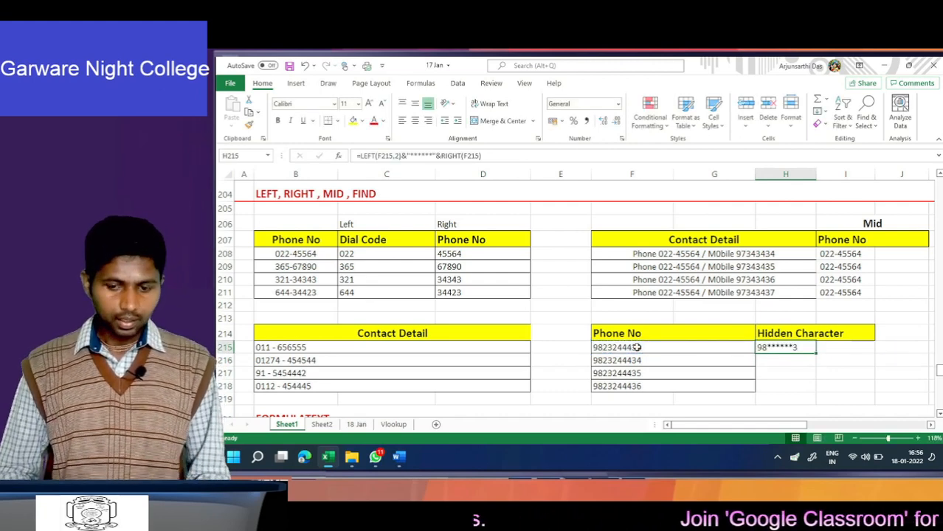
{"action": "key", "text": "F2"}
{"action": "key", "text": "Left"}
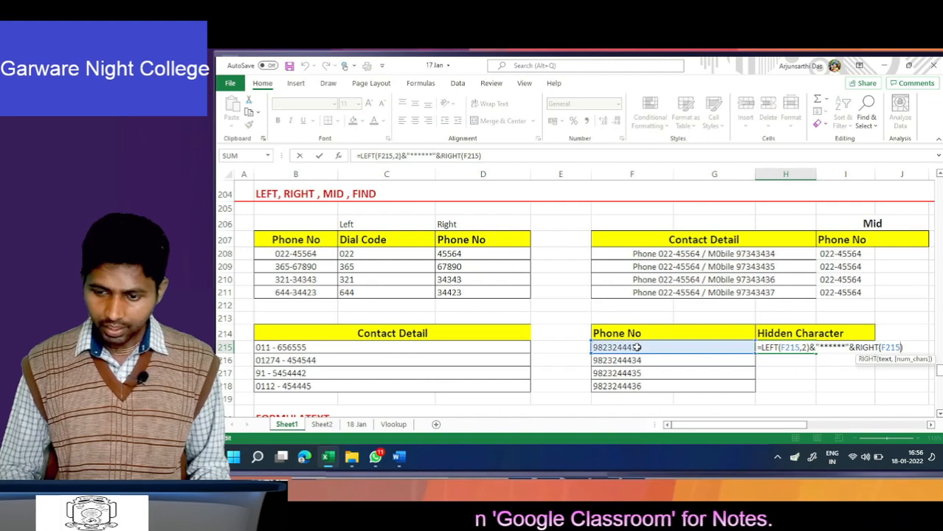
{"action": "type", "text": ","}
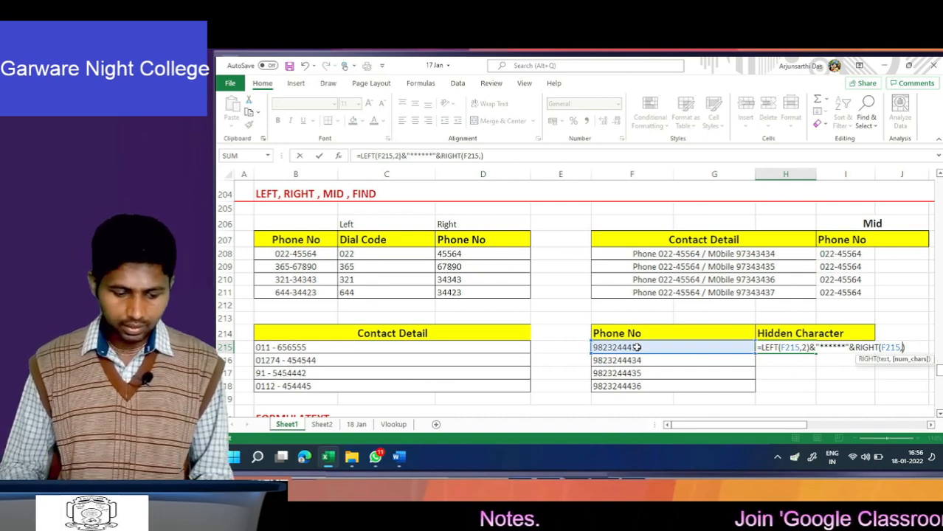
{"action": "type", "text": "2"}
{"action": "key", "text": "Return"}
{"action": "key", "text": "Up"}
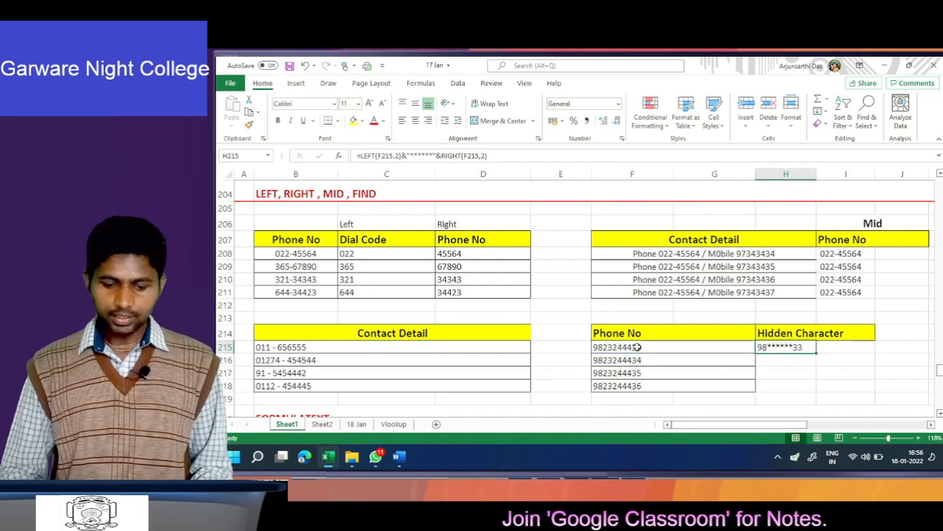
Copy the masking formula from H215 into H216:H218 for the remaining phone numbers.
{"action": "key", "text": "ctrl+c"}
{"action": "key", "text": "Down"}
{"action": "key", "text": "shift+Down"}
{"action": "key", "text": "shift+Down"}
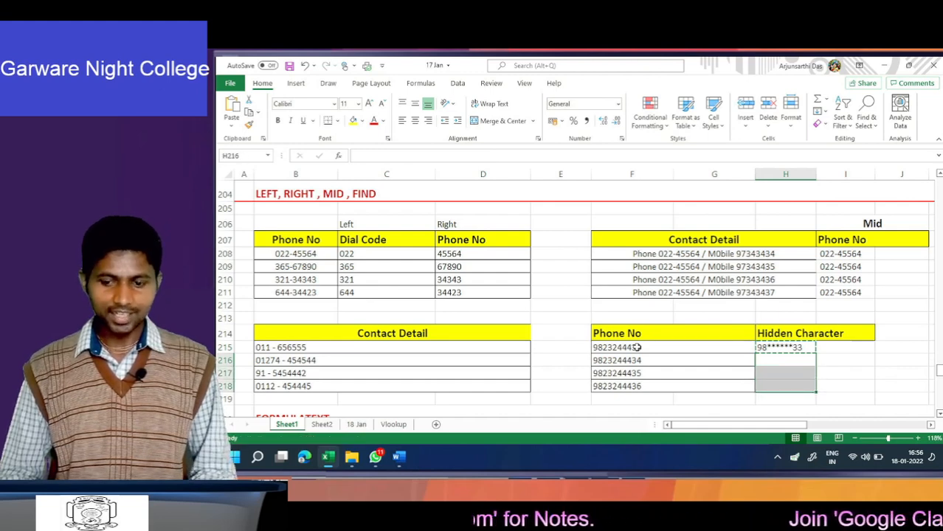
{"action": "key", "text": "ctrl+v"}
{"action": "key", "text": "Down"}
{"action": "key", "text": "Down"}
{"action": "key", "text": "Down"}
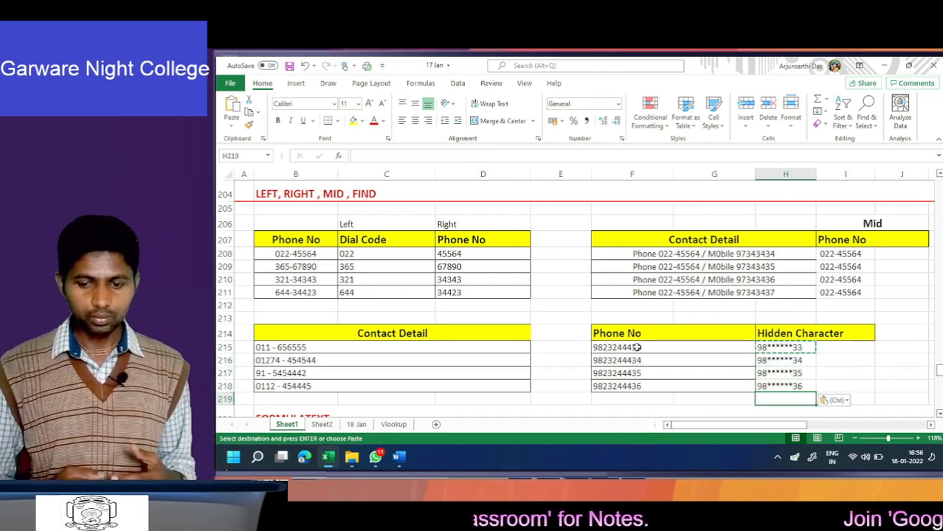
{"action": "key", "text": "Up"}
{"action": "key", "text": "Up"}
{"action": "key", "text": "Up"}
{"action": "key", "text": "Up"}
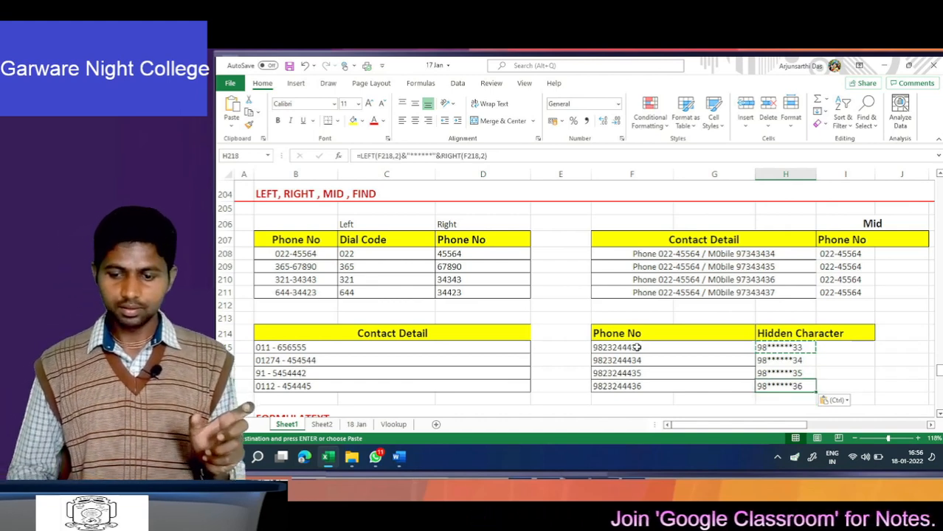
{"action": "key", "text": "Escape"}
{"action": "key", "text": "Left"}
{"action": "key", "text": "Left"}
{"action": "key", "text": "Left"}
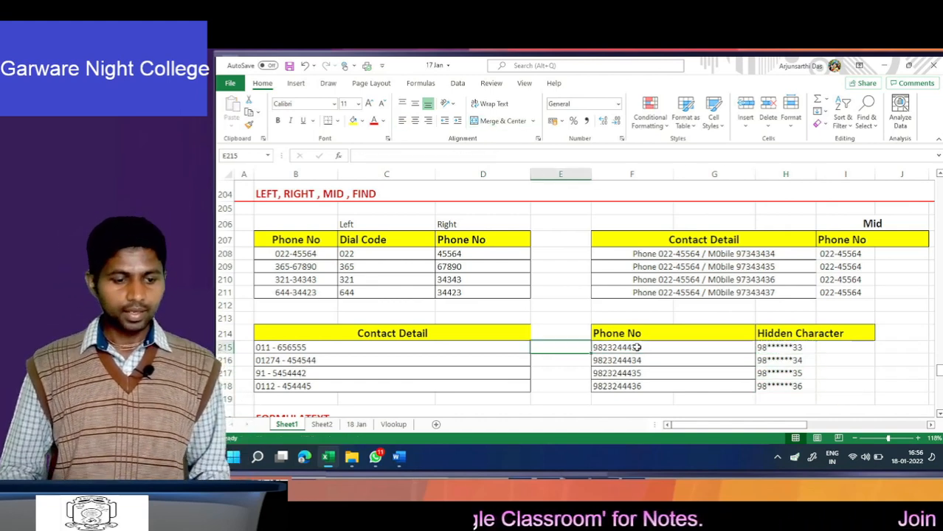
{"action": "key", "text": "Left"}
{"action": "key", "text": "Right"}
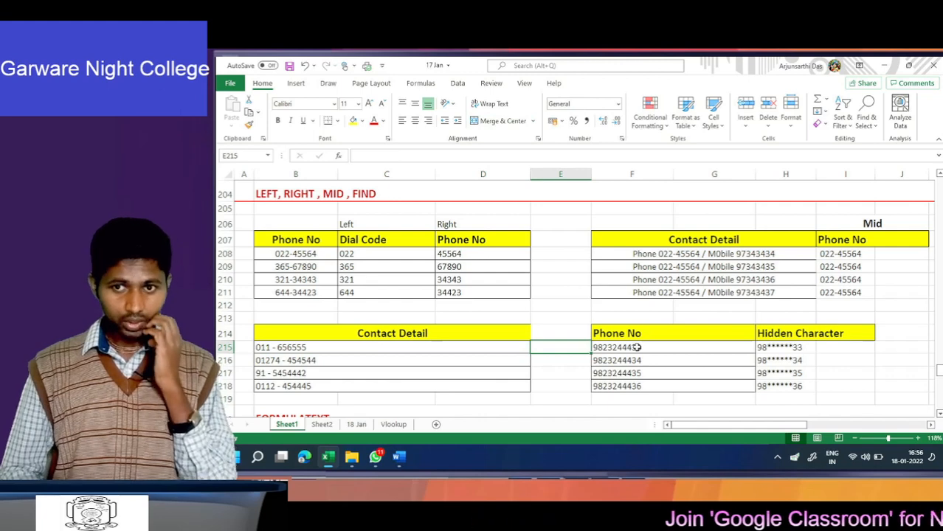
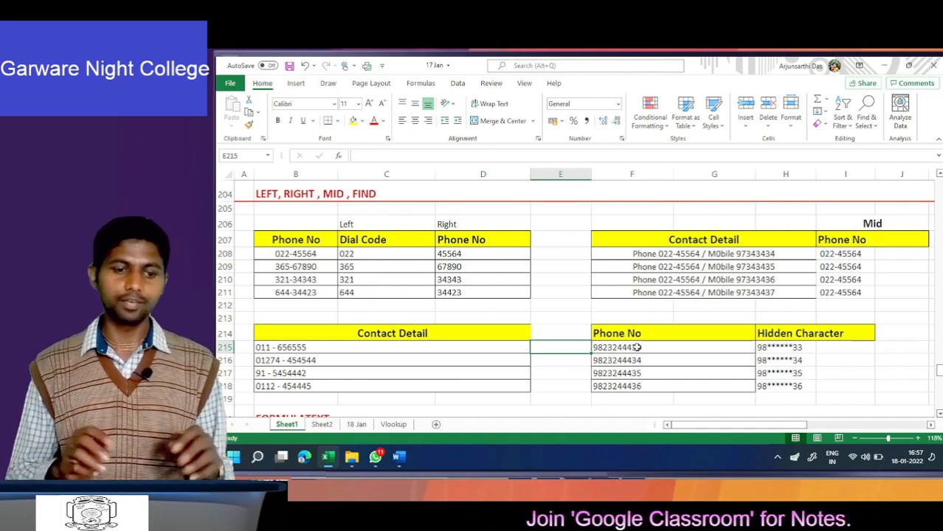
{"action": "key", "text": "Down"}
{"action": "key", "text": "Down"}
{"action": "key", "text": "Down"}
{"action": "key", "text": "Down"}
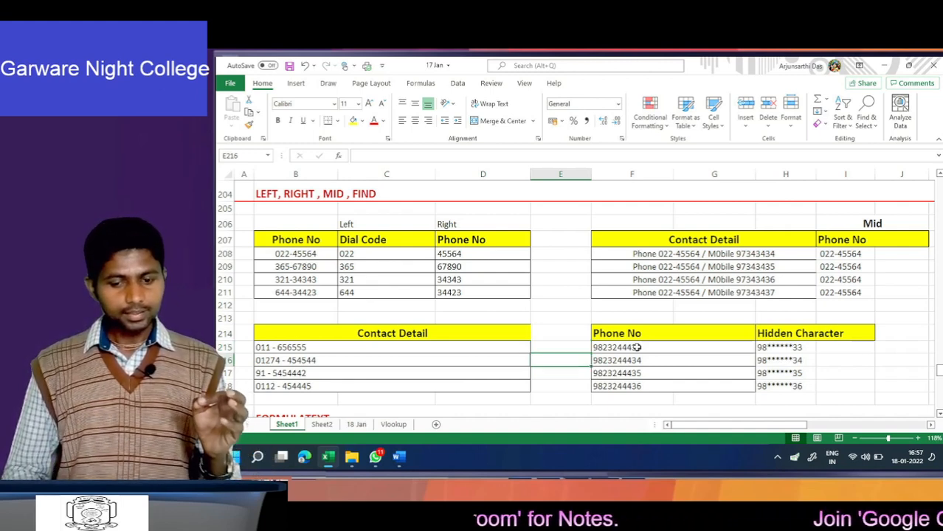
Widen column C slightly so the dates in the Date, EDATE, EOMONTH, NOW and TODAY section display in full.
{"action": "key", "text": "Up"}
{"action": "key", "text": "Up"}
{"action": "key", "text": "Up"}
{"action": "key", "text": "Up"}
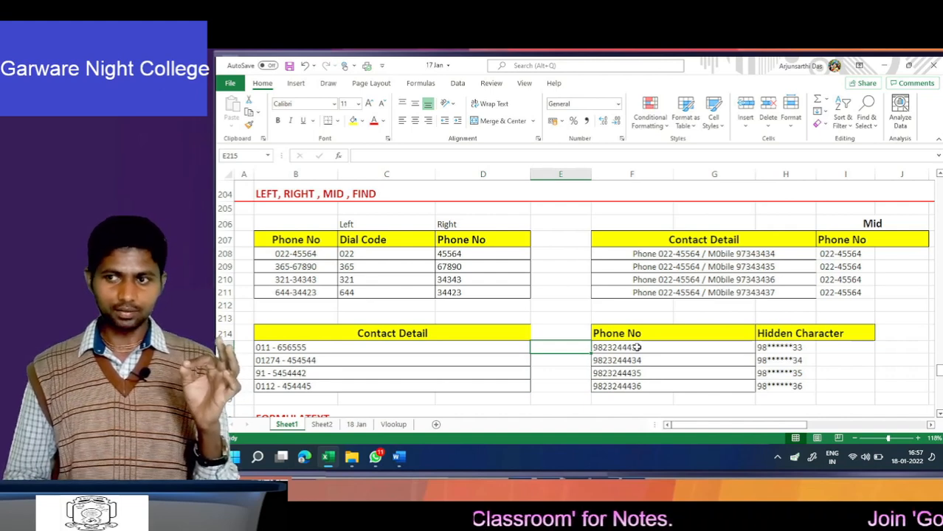
{"action": "key", "text": "Down"}
{"action": "key", "text": "Down"}
{"action": "key", "text": "Down"}
{"action": "key", "text": "Down"}
{"action": "key", "text": "Down"}
{"action": "key", "text": "Down"}
{"action": "key", "text": "Down"}
{"action": "key", "text": "Down"}
{"action": "key", "text": "Down"}
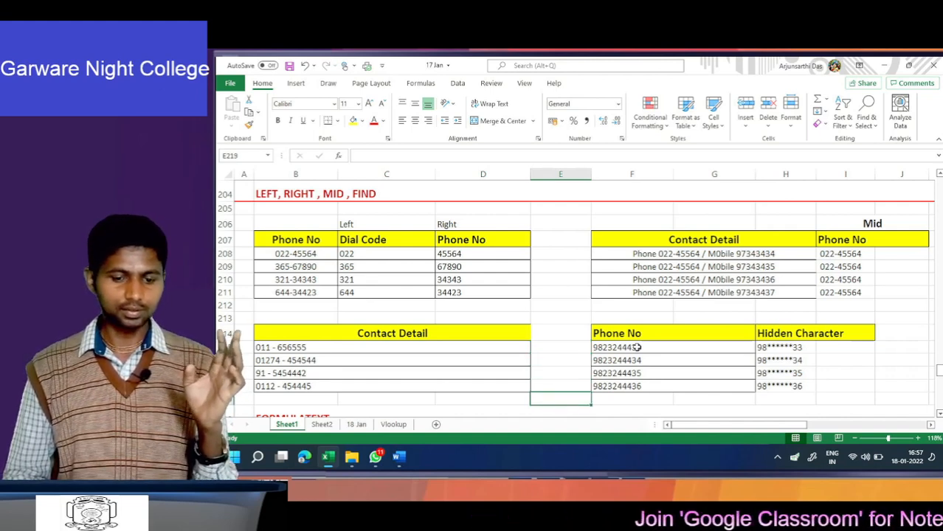
{"action": "key", "text": "Down"}
{"action": "key", "text": "Down"}
{"action": "key", "text": "Down"}
{"action": "key", "text": "Down"}
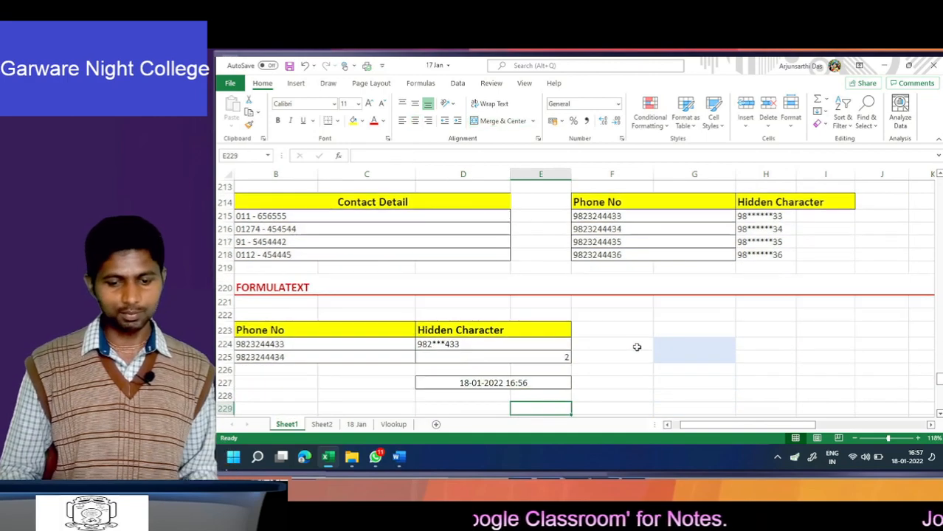
{"action": "key", "text": "Down"}
{"action": "key", "text": "Down"}
{"action": "key", "text": "Down"}
{"action": "key", "text": "Down"}
{"action": "key", "text": "Down"}
{"action": "key", "text": "Down"}
{"action": "key", "text": "Down"}
{"action": "key", "text": "Down"}
{"action": "key", "text": "Down"}
{"action": "key", "text": "Down"}
{"action": "key", "text": "Down"}
{"action": "key", "text": "Down"}
{"action": "key", "text": "Down"}
{"action": "key", "text": "Down"}
{"action": "key", "text": "Down"}
{"action": "key", "text": "Down"}
{"action": "key", "text": "Down"}
{"action": "key", "text": "Down"}
{"action": "key", "text": "Down"}
{"action": "key", "text": "Down"}
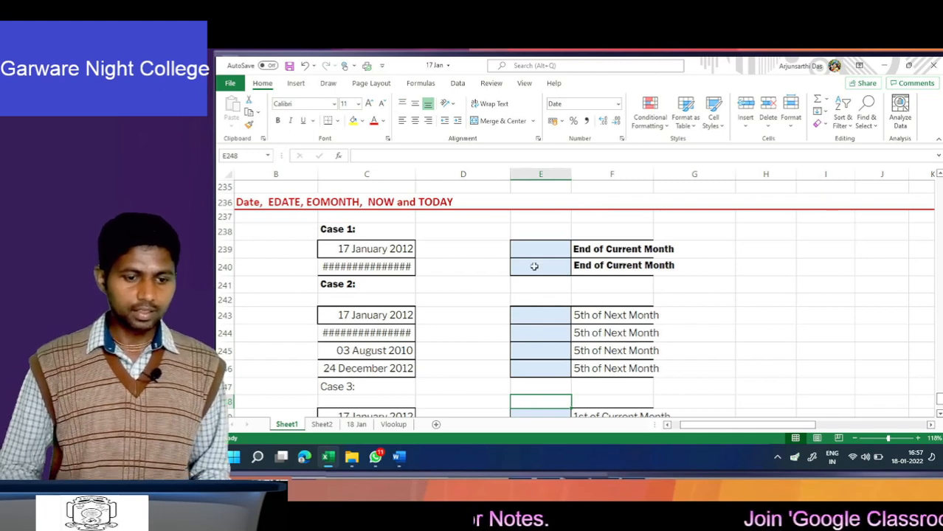
{"action": "left_click_drag", "start_coordinate": [416, 177], "coordinate": [420, 177]}
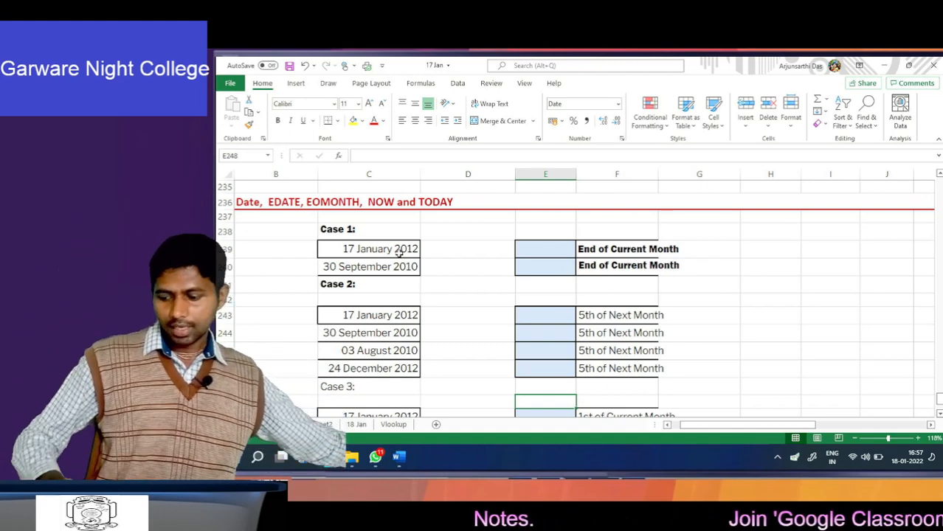
Return to the Phone No and Hidden Character table above the FORMULATEXT section and select the phone number in F215.
{"action": "key", "text": "Up"}
{"action": "key", "text": "Up"}
{"action": "key", "text": "Up"}
{"action": "key", "text": "Up"}
{"action": "key", "text": "Up"}
{"action": "key", "text": "Up"}
{"action": "key", "text": "Up"}
{"action": "key", "text": "Up"}
{"action": "key", "text": "Up"}
{"action": "key", "text": "Up"}
{"action": "key", "text": "Up"}
{"action": "key", "text": "Up"}
{"action": "key", "text": "Up"}
{"action": "key", "text": "Up"}
{"action": "key", "text": "Up"}
{"action": "key", "text": "Up"}
{"action": "key", "text": "Up"}
{"action": "key", "text": "Up"}
{"action": "key", "text": "Up"}
{"action": "key", "text": "Up"}
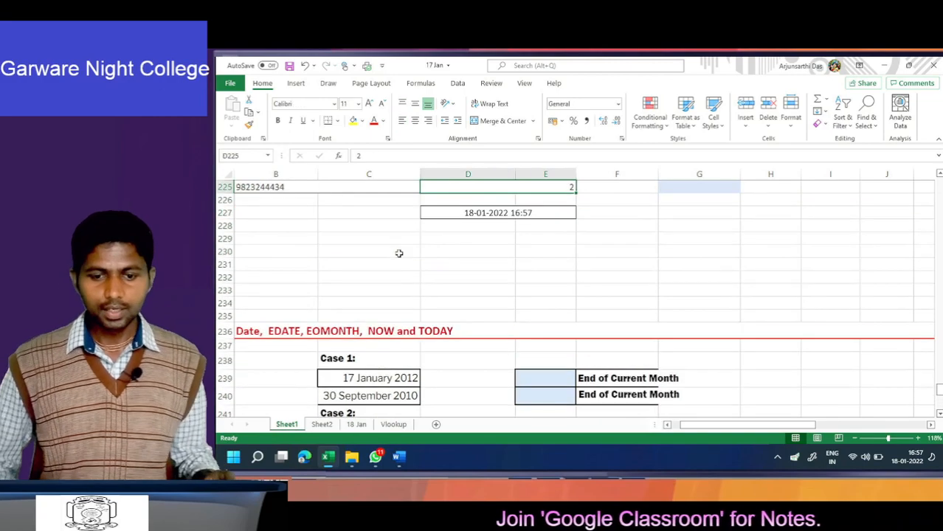
{"action": "key", "text": "Up"}
{"action": "key", "text": "Up"}
{"action": "key", "text": "Up"}
{"action": "key", "text": "Up"}
{"action": "key", "text": "Up"}
{"action": "key", "text": "Up"}
{"action": "key", "text": "Up"}
{"action": "key", "text": "Right"}
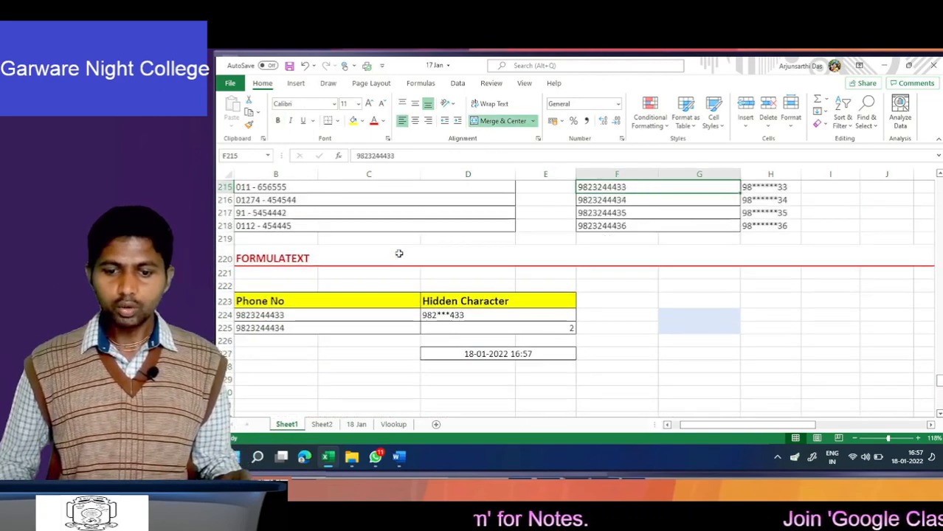
{"action": "key", "text": "Up"}
{"action": "key", "text": "Up"}
{"action": "key", "text": "Down"}
{"action": "key", "text": "Down"}
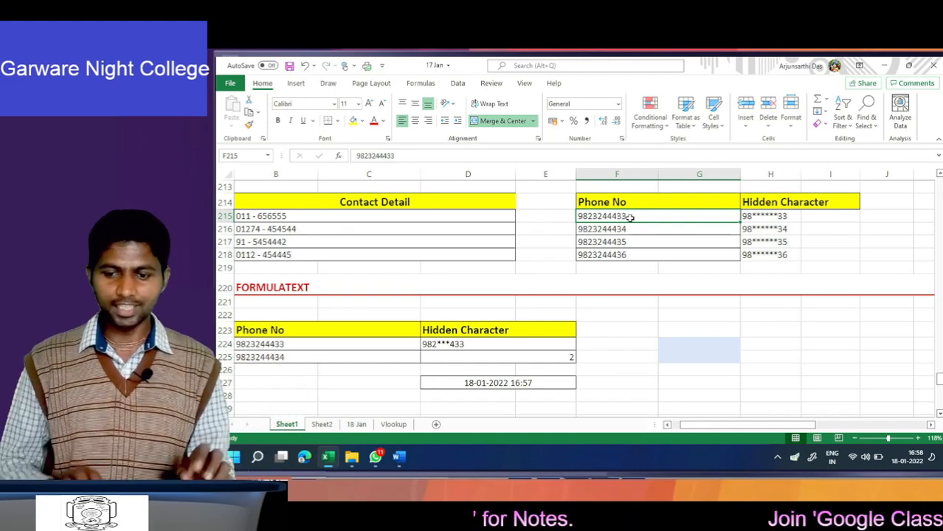
Examine the asterisk text and the joining ampersand inside the masking formula in H215.
{"action": "double_click", "coordinate": [777, 216]}
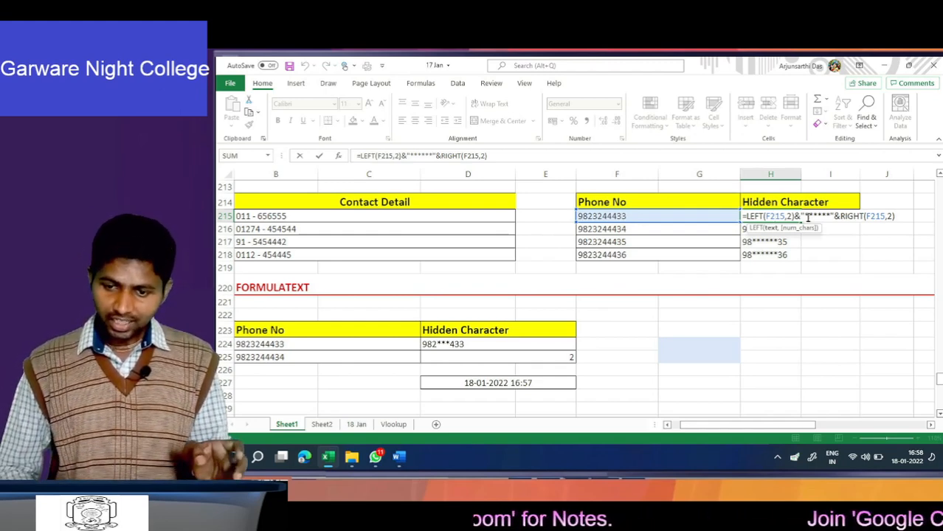
{"action": "left_click_drag", "start_coordinate": [805, 217], "coordinate": [826, 215]}
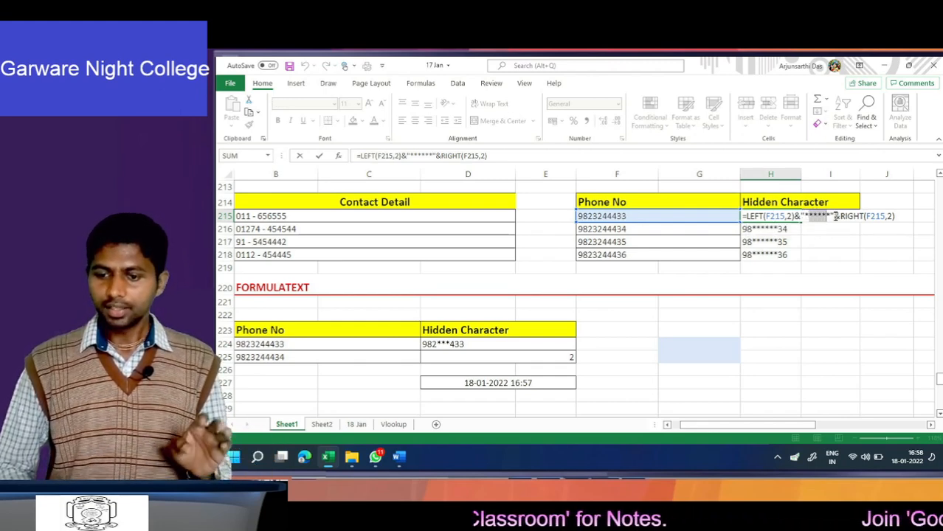
{"action": "left_click", "coordinate": [836, 217]}
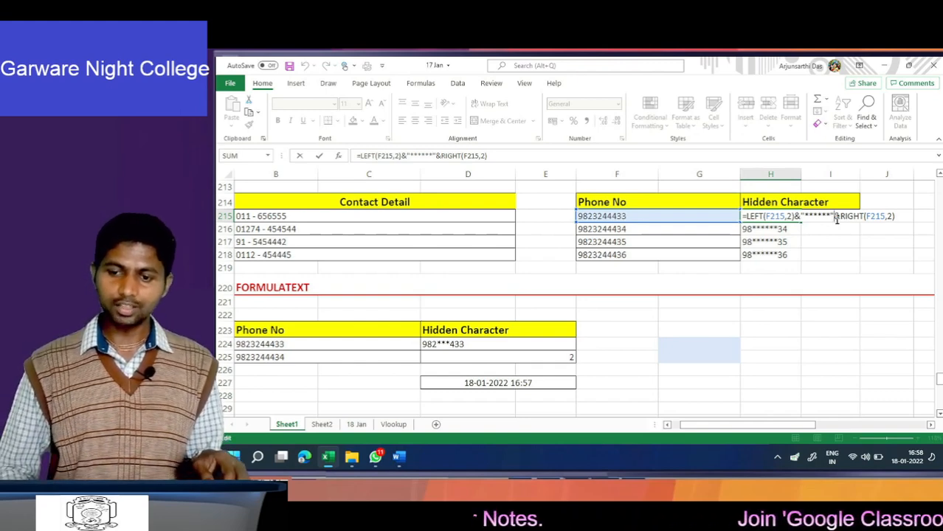
{"action": "key", "text": "shift"}
{"action": "key", "text": "shift"}
{"action": "key", "text": "shift"}
{"action": "key", "text": "shift"}
{"action": "key", "text": "shift"}
{"action": "key", "text": "Escape"}
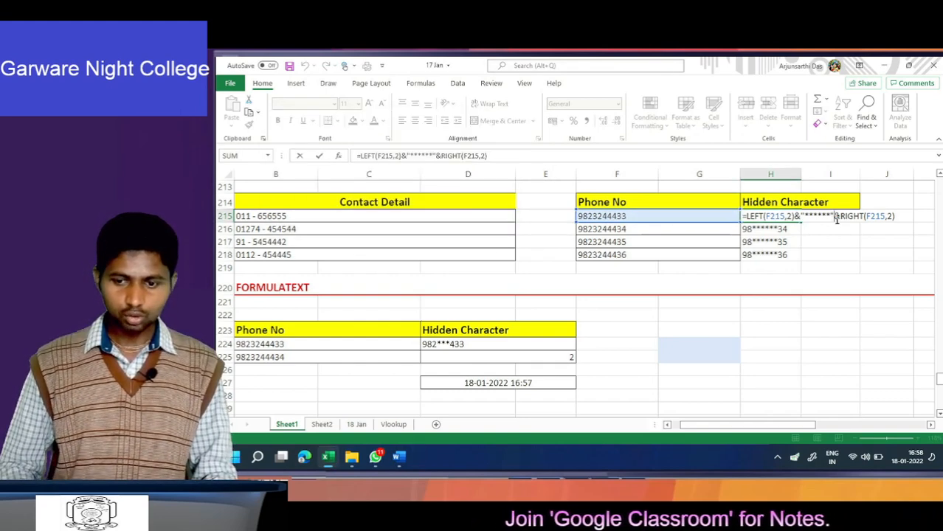
{"action": "key", "text": "Return"}
{"action": "key", "text": "Up"}
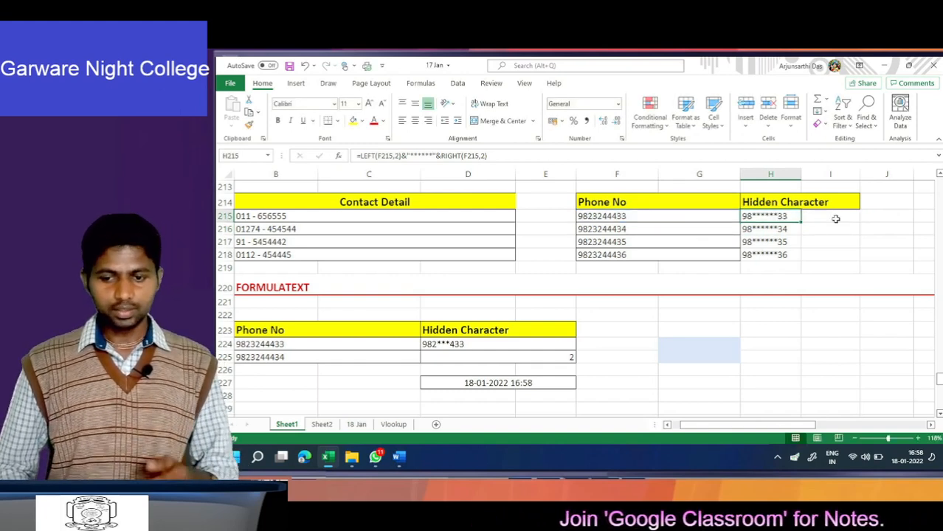
Go to the Date, EDATE, EOMONTH, NOW and TODAY section and select the first Case 1 date in C239.
{"action": "key", "text": "Down"}
{"action": "key", "text": "Down"}
{"action": "key", "text": "Down"}
{"action": "key", "text": "Down"}
{"action": "key", "text": "Down"}
{"action": "key", "text": "Home"}
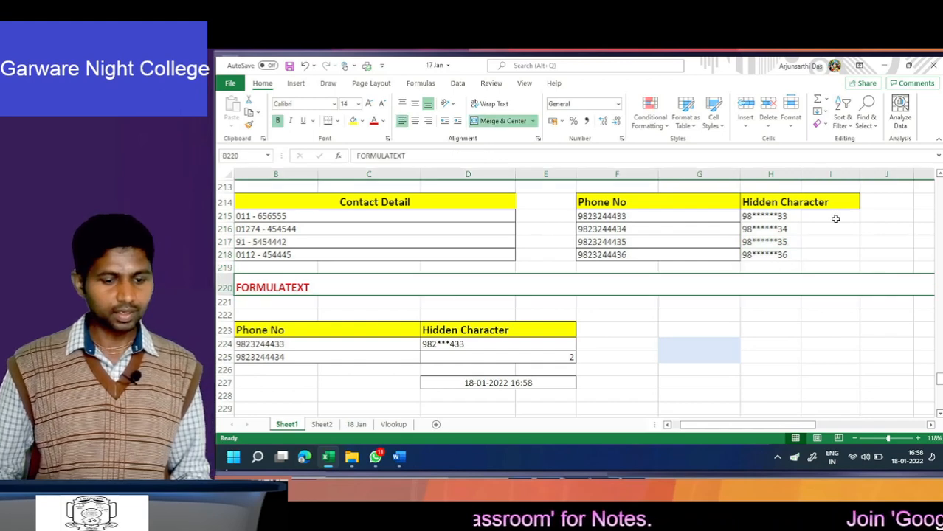
{"action": "key", "text": "Down"}
{"action": "key", "text": "Down"}
{"action": "key", "text": "Down"}
{"action": "key", "text": "Down"}
{"action": "key", "text": "Down"}
{"action": "key", "text": "Down"}
{"action": "key", "text": "Down"}
{"action": "key", "text": "Down"}
{"action": "key", "text": "Down"}
{"action": "key", "text": "Down"}
{"action": "key", "text": "Down"}
{"action": "key", "text": "Down"}
{"action": "key", "text": "Down"}
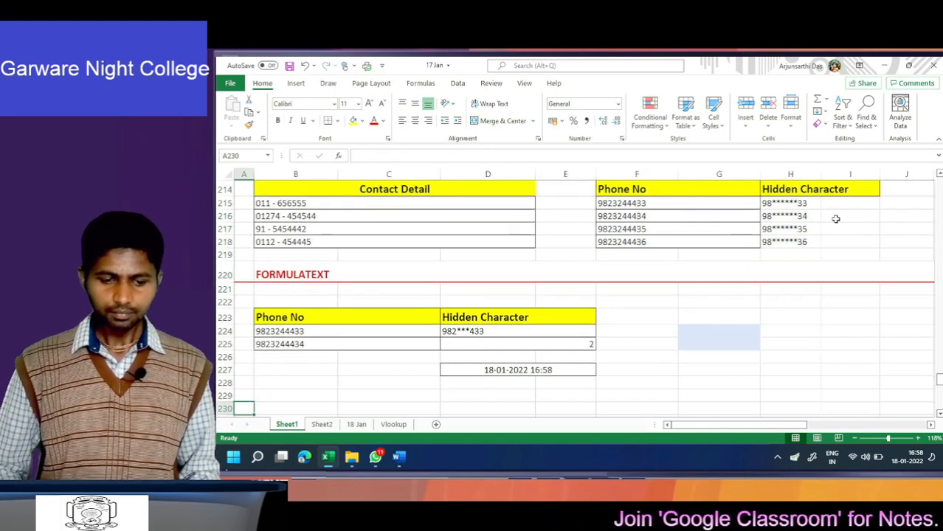
{"action": "key", "text": "Down"}
{"action": "key", "text": "Down"}
{"action": "key", "text": "Down"}
{"action": "key", "text": "Down"}
{"action": "key", "text": "Down"}
{"action": "key", "text": "Down"}
{"action": "key", "text": "Down"}
{"action": "key", "text": "Down"}
{"action": "key", "text": "Down"}
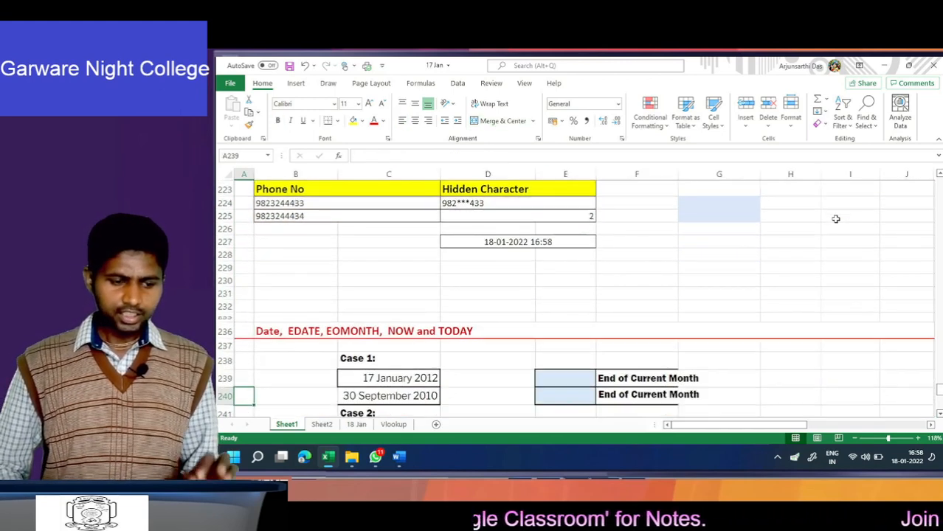
{"action": "key", "text": "Down"}
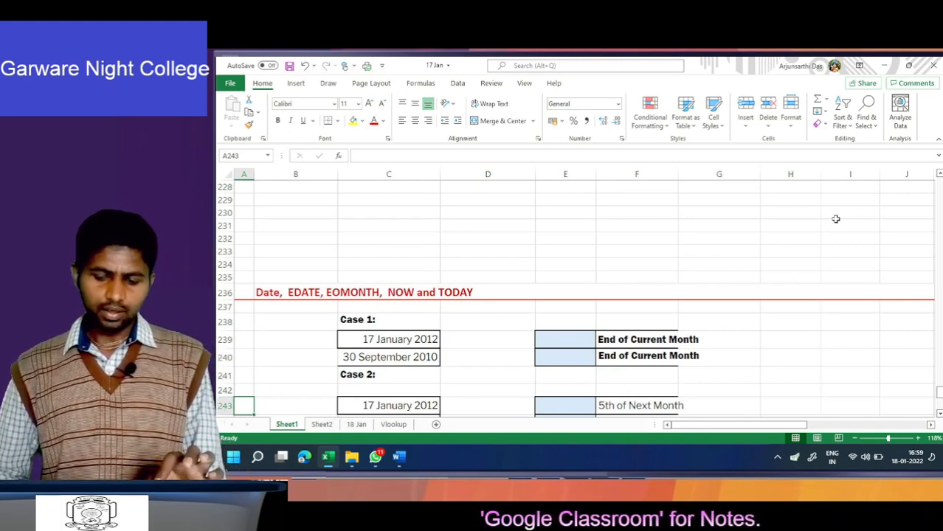
{"action": "key", "text": "Down"}
{"action": "key", "text": "Down"}
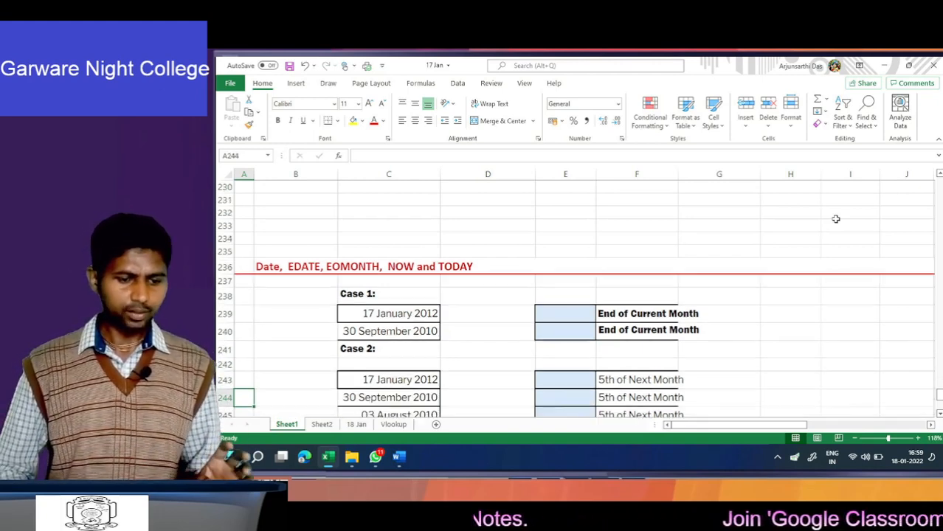
{"action": "key", "text": "Right"}
{"action": "key", "text": "Right"}
{"action": "key", "text": "Up"}
{"action": "key", "text": "Up"}
{"action": "key", "text": "Up"}
{"action": "key", "text": "Up"}
{"action": "key", "text": "Up"}
{"action": "key", "text": "Up"}
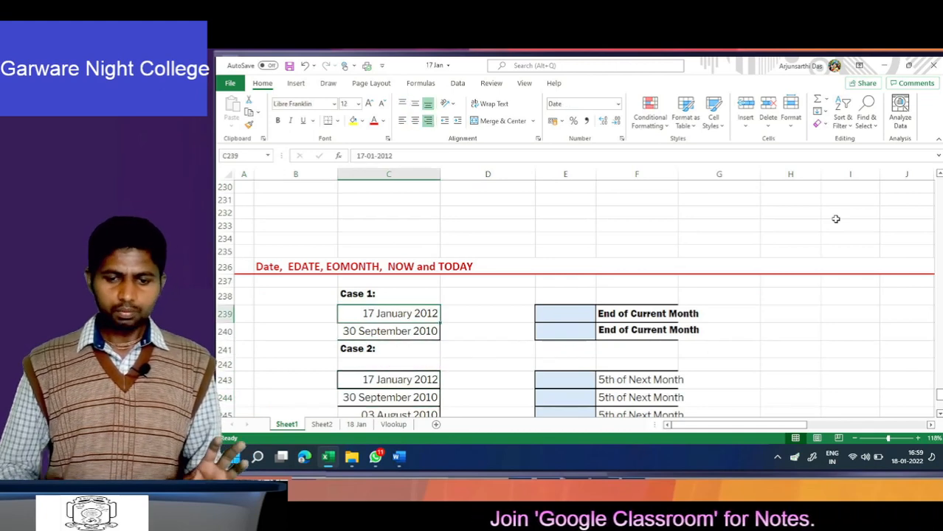
Examine the dates in column C and the required results beside them for Case 1, Case 2 and Case 3.
{"action": "key", "text": "Down"}
{"action": "key", "text": "Down"}
{"action": "key", "text": "Down"}
{"action": "key", "text": "Down"}
{"action": "key", "text": "Down"}
{"action": "key", "text": "Down"}
{"action": "key", "text": "Down"}
{"action": "key", "text": "Down"}
{"action": "key", "text": "Down"}
{"action": "key", "text": "Down"}
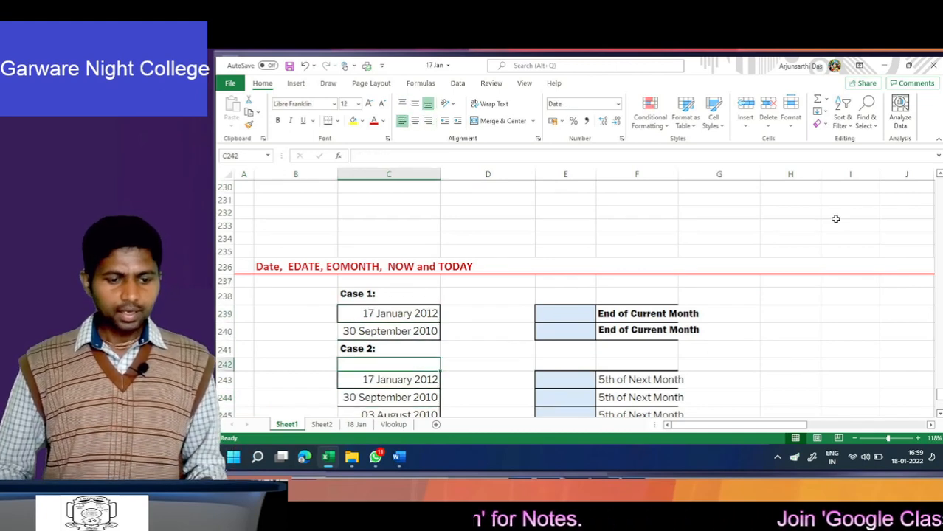
{"action": "key", "text": "Down"}
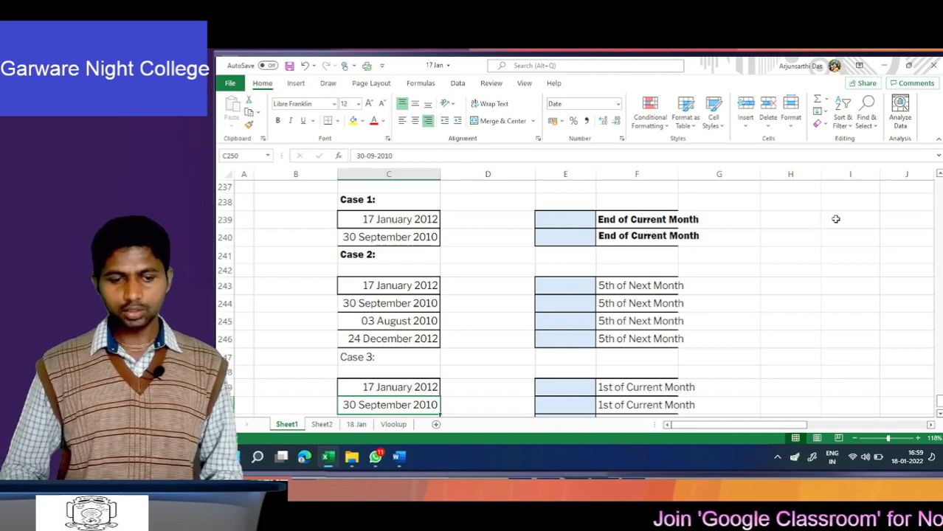
{"action": "scroll", "coordinate": [837, 219], "scroll_direction": "down", "scroll_amount": 1}
{"action": "key", "text": "Up"}
{"action": "key", "text": "Up"}
{"action": "key", "text": "Up"}
{"action": "key", "text": "Up"}
{"action": "key", "text": "Up"}
{"action": "key", "text": "Up"}
{"action": "key", "text": "Up"}
{"action": "key", "text": "Up"}
{"action": "key", "text": "Up"}
{"action": "key", "text": "Up"}
{"action": "key", "text": "Up"}
{"action": "key", "text": "Up"}
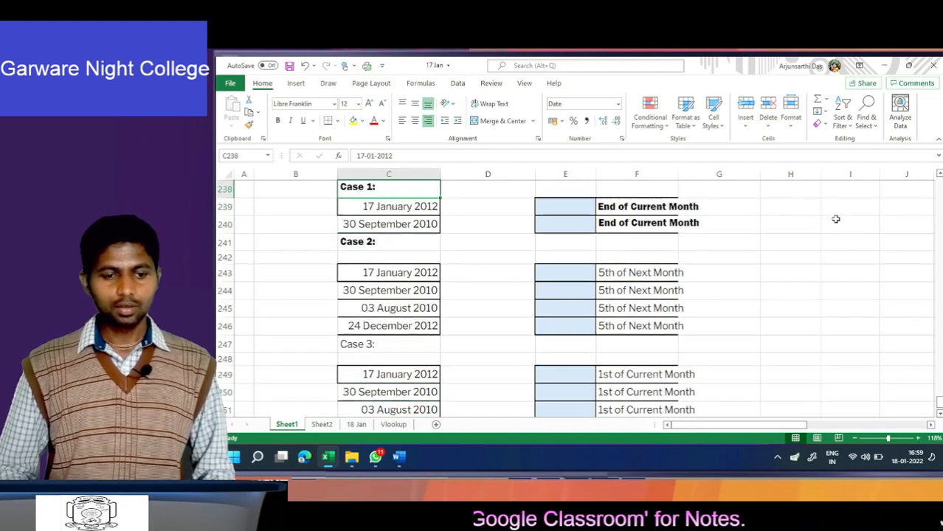
{"action": "key", "text": "Up"}
{"action": "key", "text": "Down"}
{"action": "key", "text": "Down"}
{"action": "key", "text": "Down"}
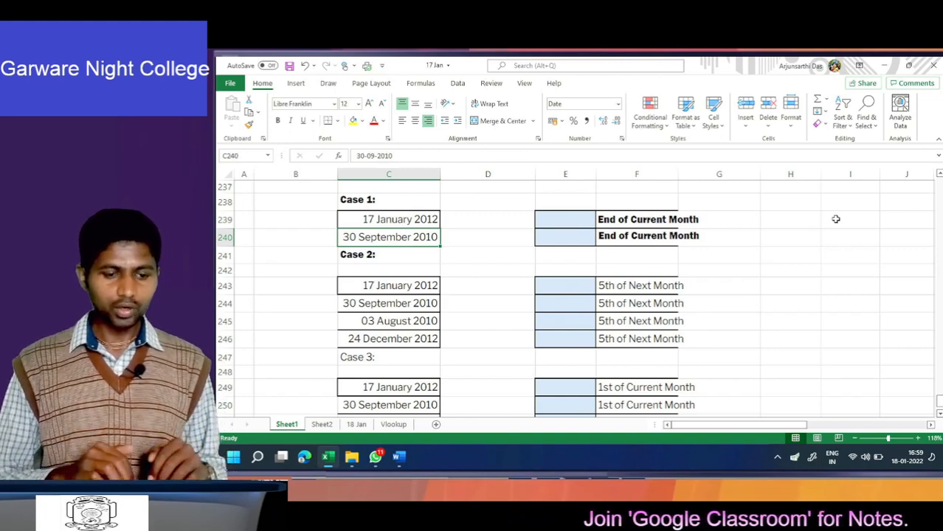
{"action": "key", "text": "Up"}
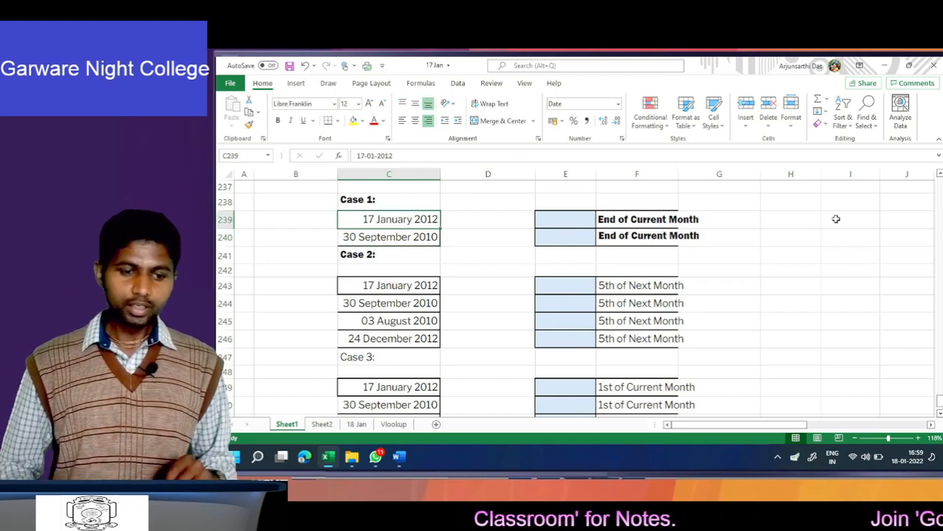
{"action": "key", "text": "Right"}
{"action": "key", "text": "Right"}
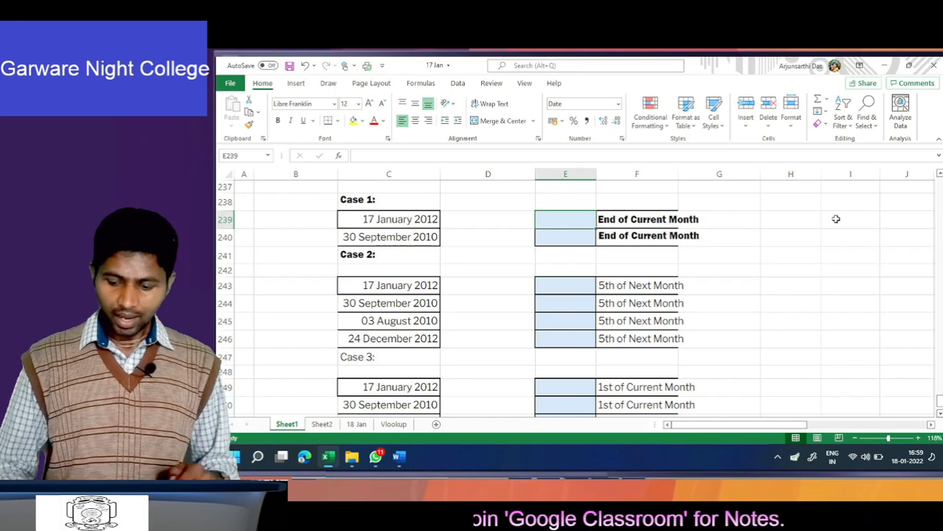
{"action": "type", "text": "="}
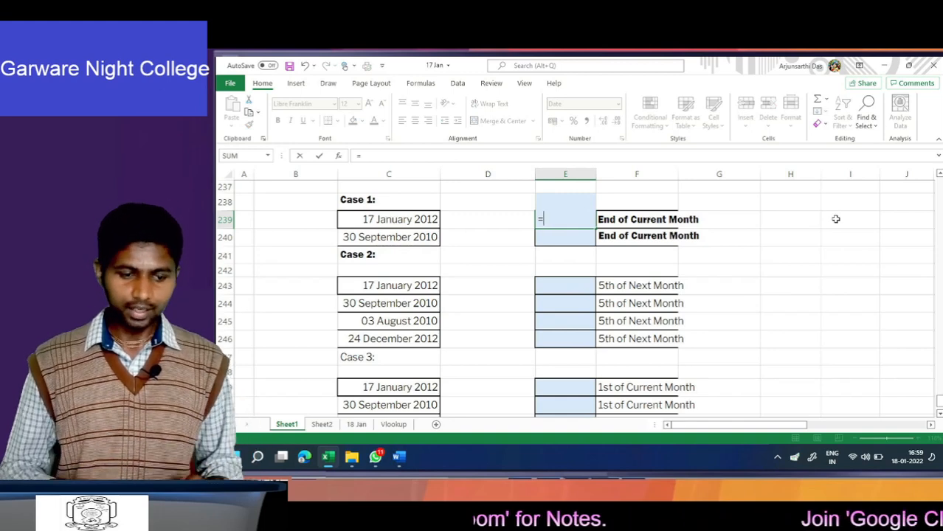
{"action": "key", "text": "Escape"}
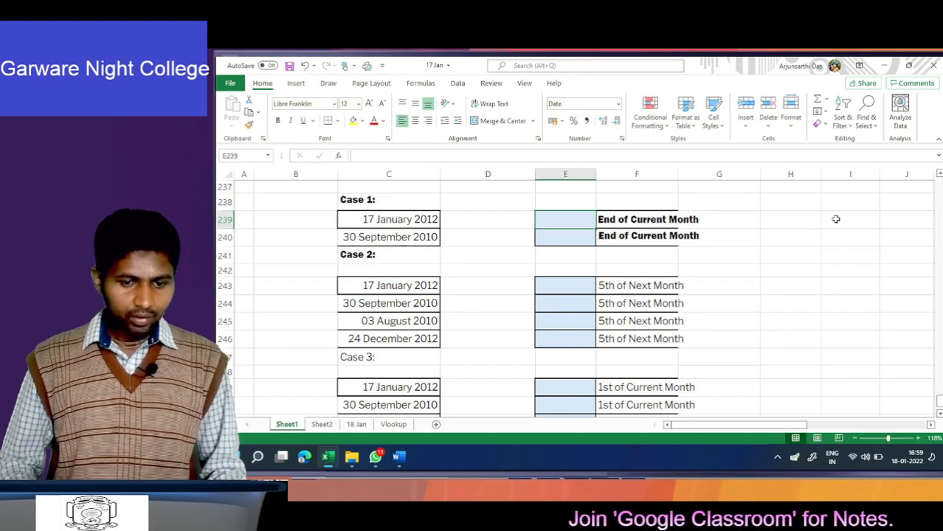
Select the Date, EDATE, EOMONTH, NOW and TODAY heading in row 236 to review the functions it lists.
{"action": "key", "text": "Up"}
{"action": "key", "text": "Up"}
{"action": "key", "text": "Up"}
{"action": "key", "text": "Up"}
{"action": "key", "text": "Down"}
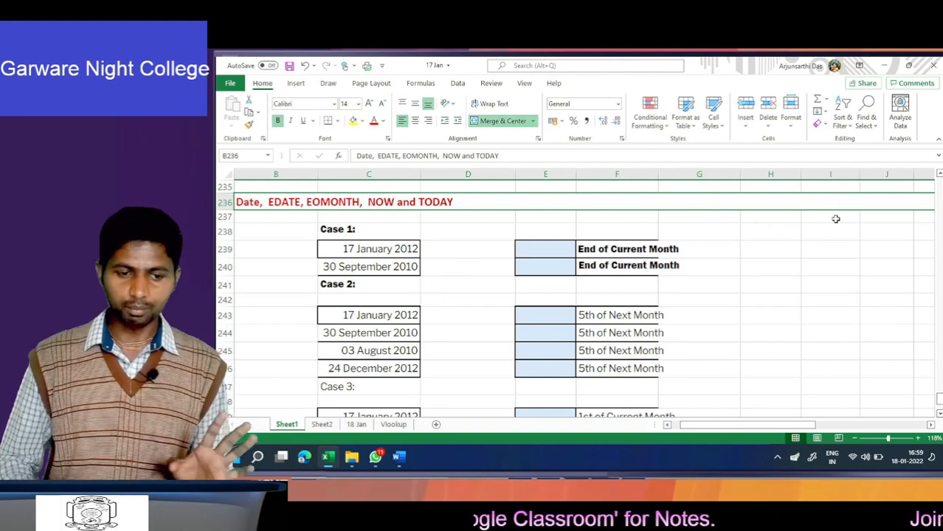
Enter =EOMONTH(C239,0) in E239 to return the end of the current month for the first Case 1 date.
{"action": "key", "text": "Down"}
{"action": "key", "text": "Down"}
{"action": "key", "text": "Down"}
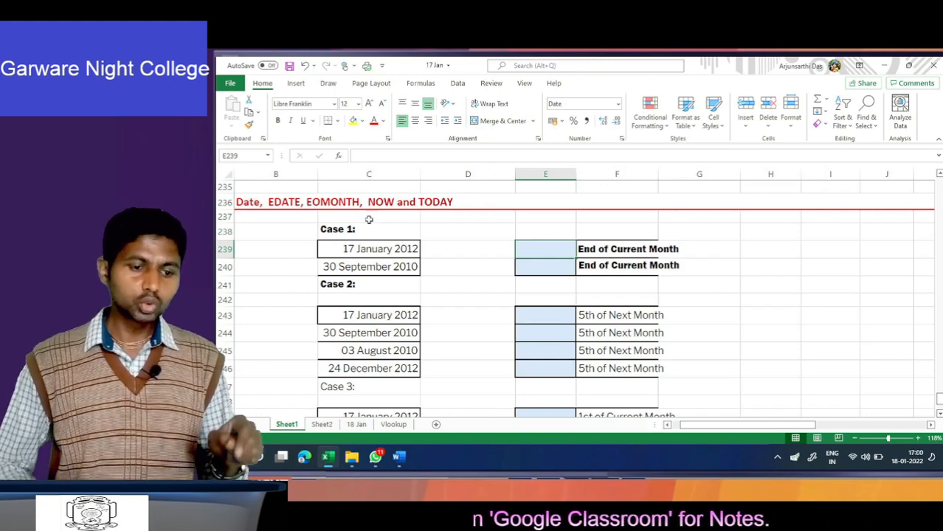
{"action": "left_click", "coordinate": [610, 252]}
{"action": "left_click", "coordinate": [551, 246]}
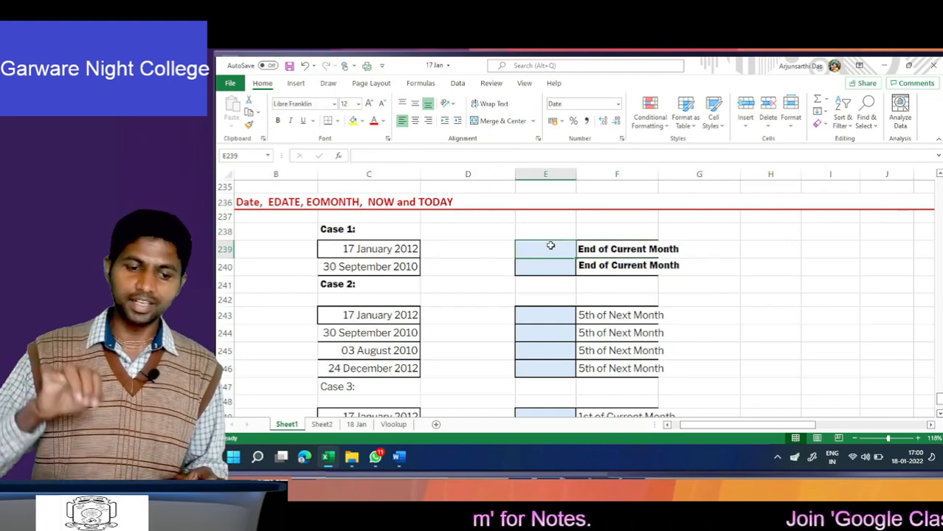
{"action": "type", "text": "="}
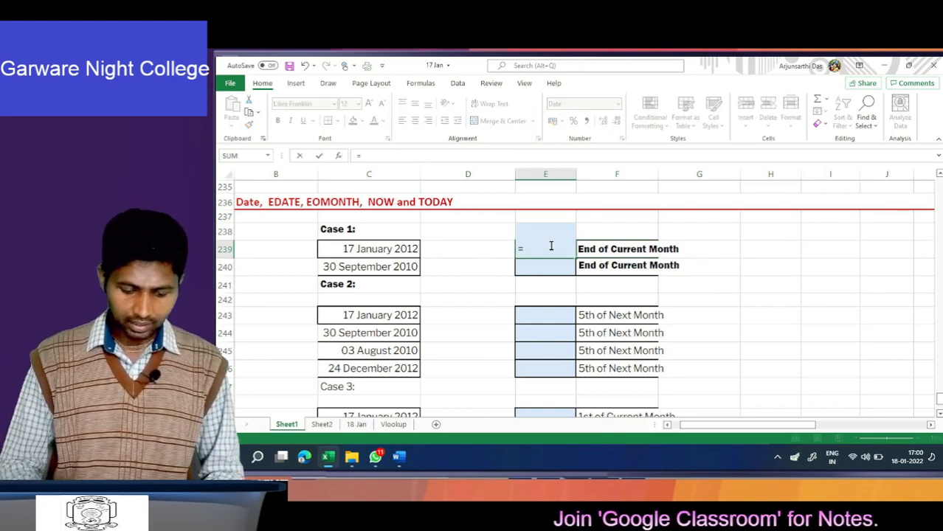
{"action": "type", "text": "eom"}
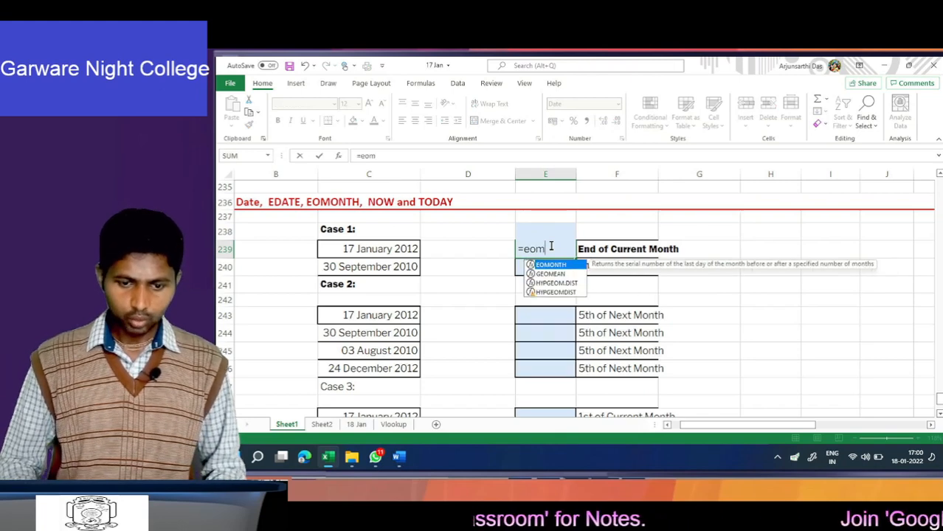
{"action": "key", "text": "Tab"}
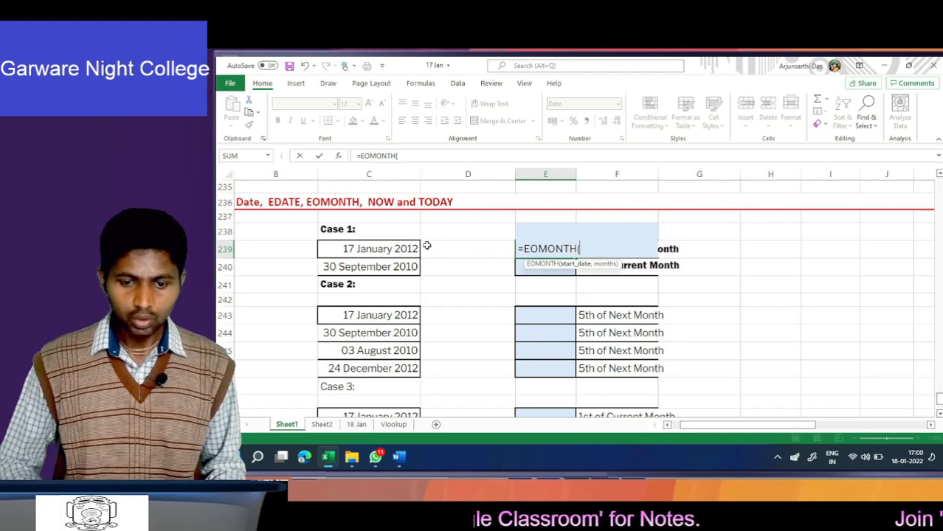
{"action": "left_click", "coordinate": [398, 250]}
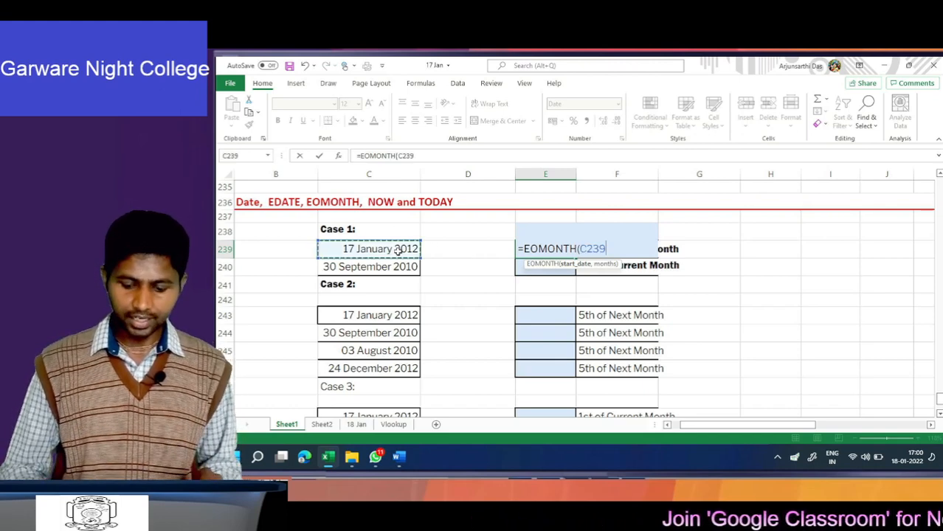
{"action": "type", "text": ","}
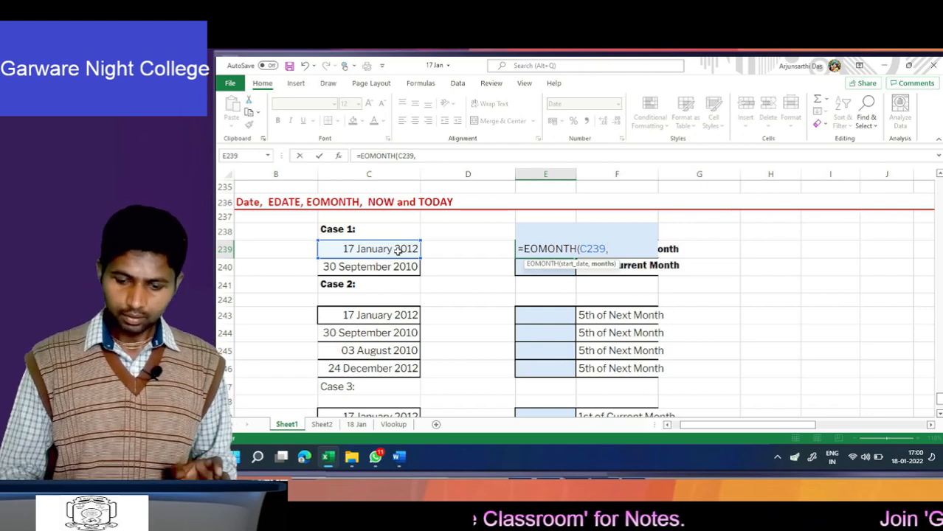
{"action": "type", "text": "0)"}
{"action": "key", "text": "ctrl+Return"}
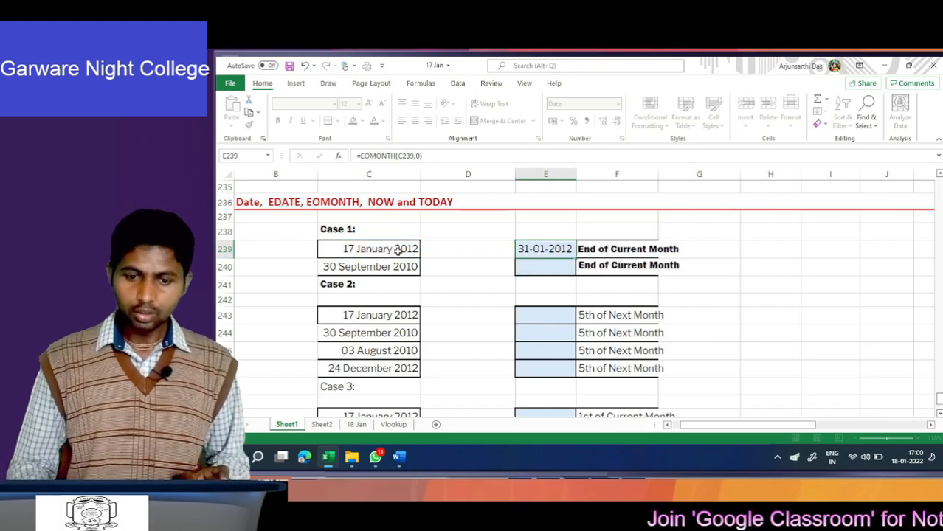
Copy the E239 end-of-month formula into E240 and widen column E so the full dates fit.
{"action": "key", "text": "ctrl+c"}
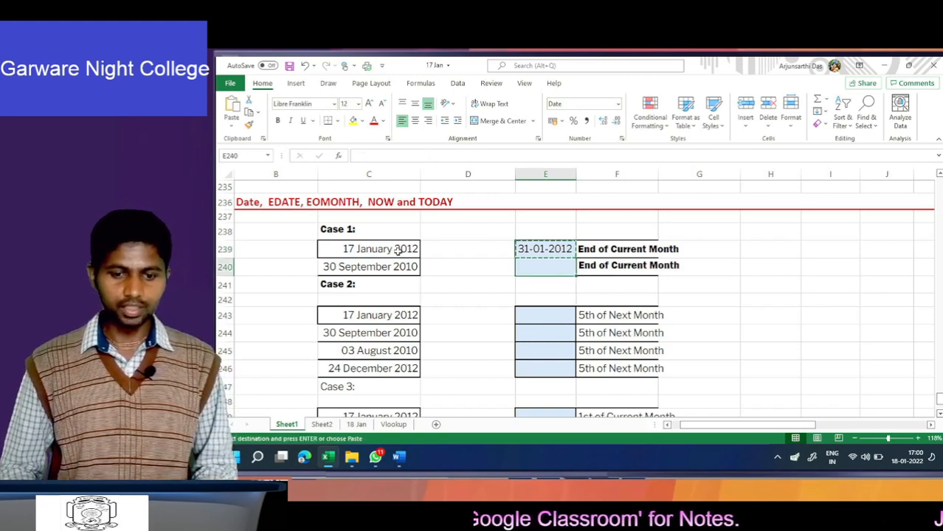
{"action": "key", "text": "Down"}
{"action": "key", "text": "ctrl+v"}
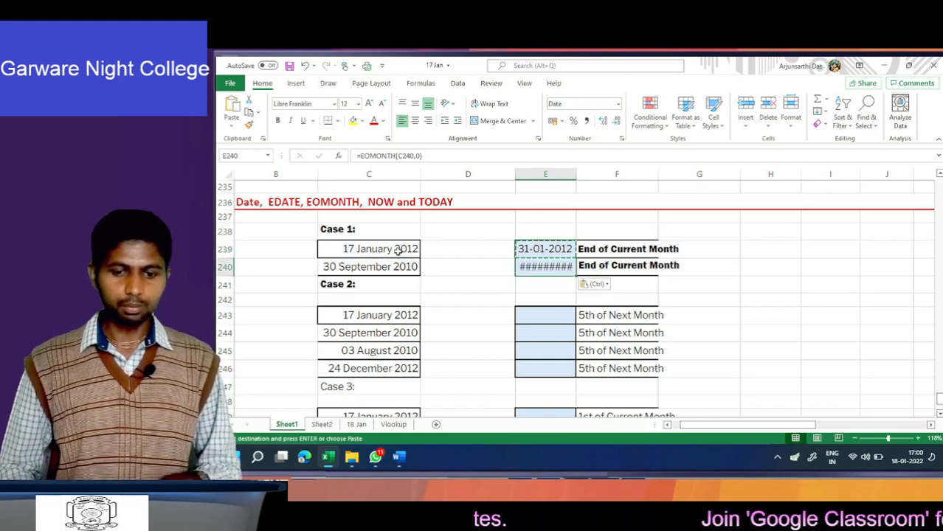
{"action": "left_click_drag", "start_coordinate": [577, 175], "coordinate": [647, 174]}
{"action": "left_click", "coordinate": [547, 312]}
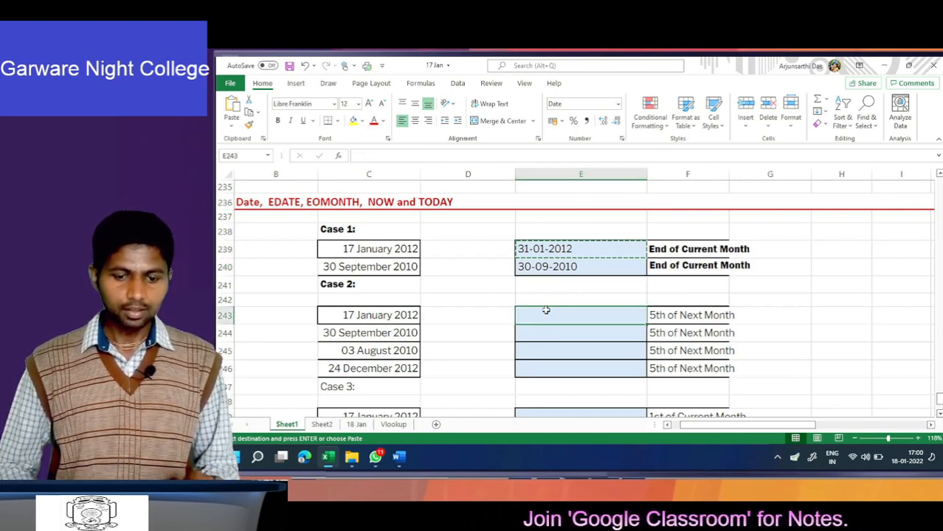
{"action": "left_click", "coordinate": [573, 267]}
{"action": "key", "text": "Up"}
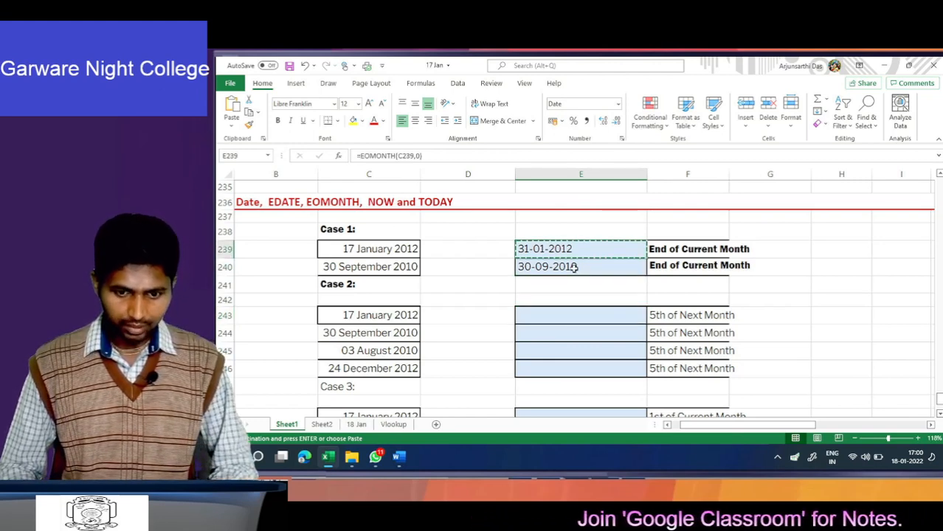
Paste the copied EOMONTH formula into E243 and extend it to =EOMONTH(C243,0)+5 for the 5th of next month.
{"action": "key", "text": "Down"}
{"action": "key", "text": "Down"}
{"action": "key", "text": "Down"}
{"action": "key", "text": "Down"}
{"action": "key", "text": "ctrl+v"}
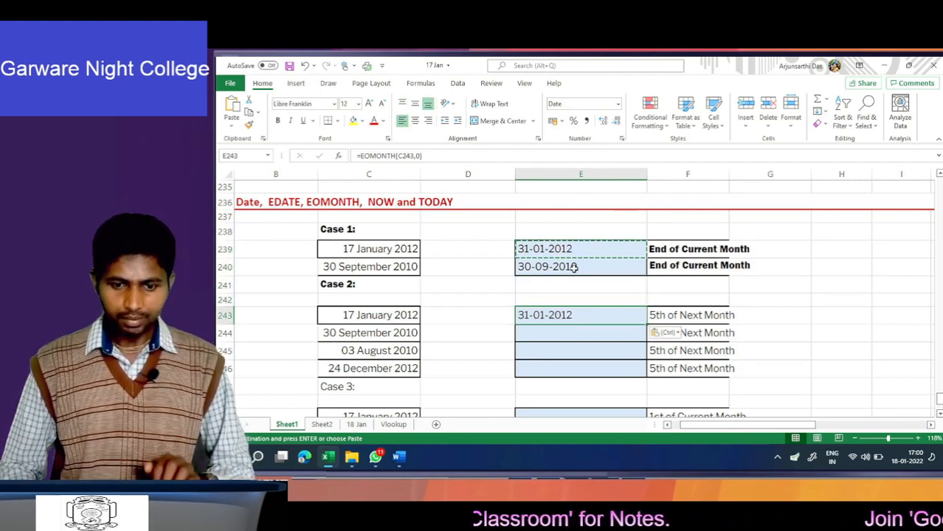
{"action": "key", "text": "F2"}
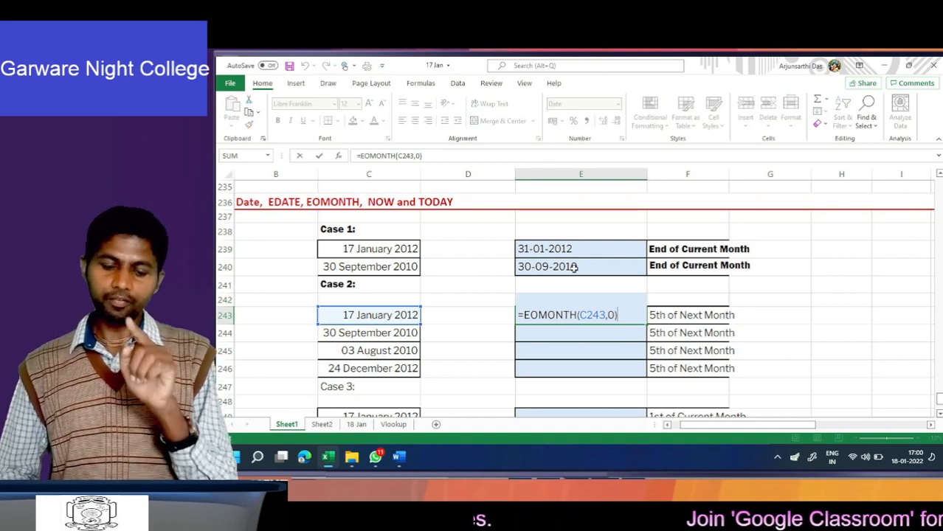
{"action": "type", "text": "+"}
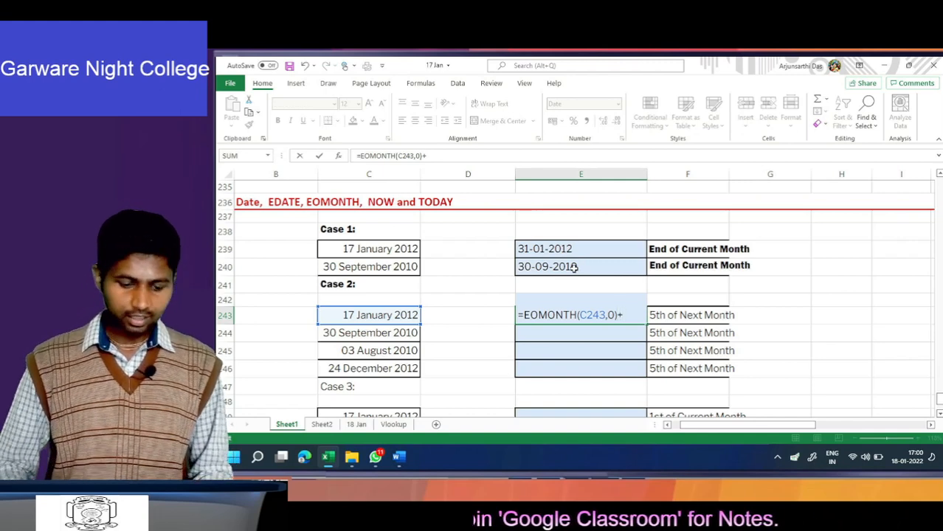
{"action": "type", "text": "5"}
{"action": "key", "text": "Return"}
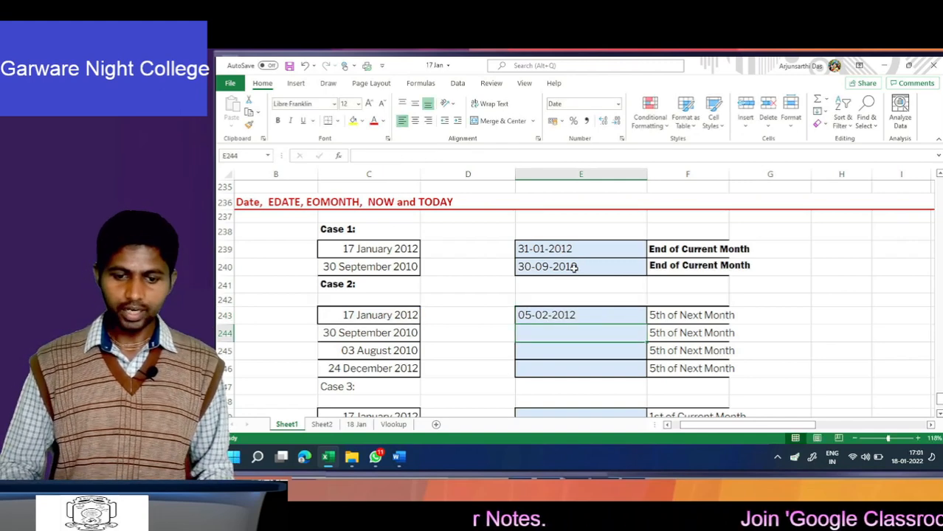
Copy the 5th-of-next-month formula from E243 into the remaining Case 2 cells E244:E246.
{"action": "key", "text": "Up"}
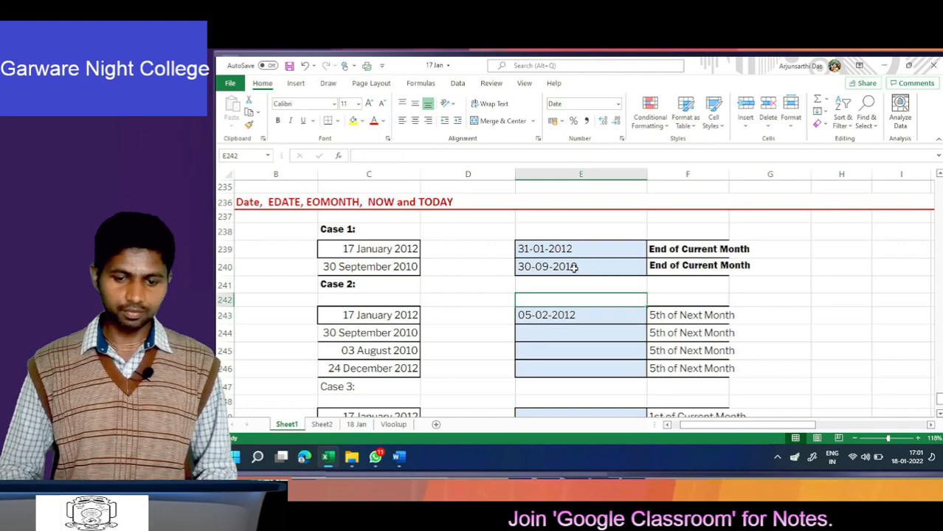
{"action": "key", "text": "ctrl+c"}
{"action": "key", "text": "Down"}
{"action": "key", "text": "shift+Down"}
{"action": "key", "text": "shift+Down"}
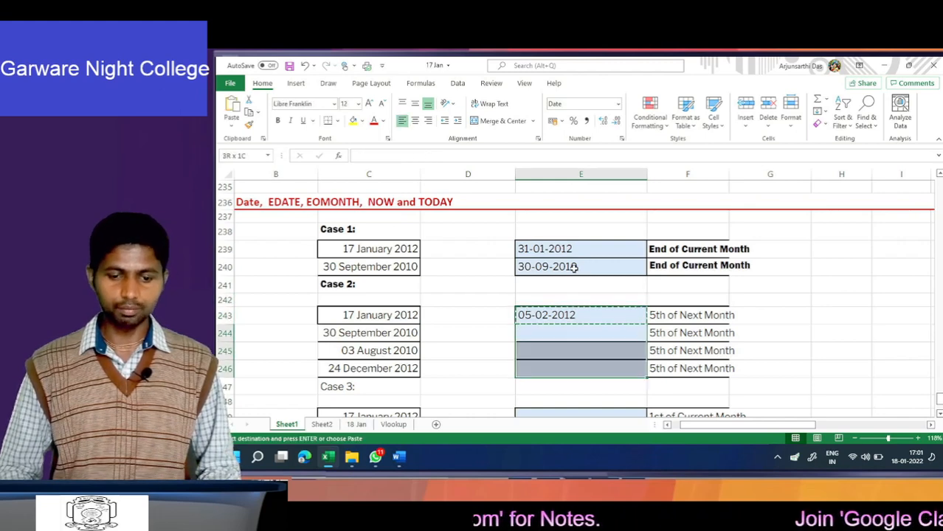
{"action": "key", "text": "ctrl+v"}
Copy the end-of-month formula from E240 into E249, the first Case 3 result cell.
{"action": "key", "text": "Down"}
{"action": "key", "text": "Down"}
{"action": "key", "text": "Down"}
{"action": "key", "text": "Down"}
{"action": "key", "text": "Down"}
{"action": "key", "text": "Down"}
{"action": "key", "text": "Down"}
{"action": "key", "text": "Down"}
{"action": "key", "text": "Down"}
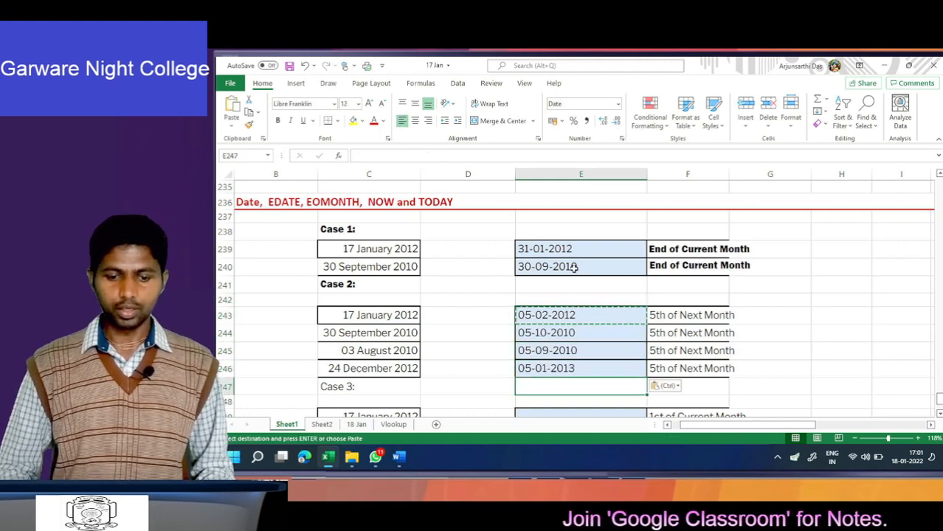
{"action": "key", "text": "Up"}
{"action": "key", "text": "Up"}
{"action": "key", "text": "Up"}
{"action": "key", "text": "Up"}
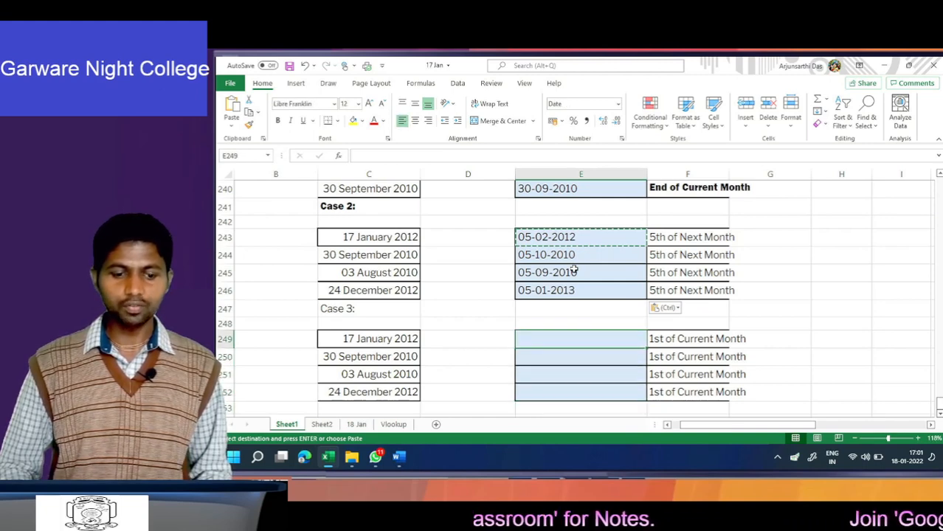
{"action": "key", "text": "Up"}
{"action": "key", "text": "Up"}
{"action": "key", "text": "Up"}
{"action": "key", "text": "Up"}
{"action": "key", "text": "Up"}
{"action": "key", "text": "Up"}
{"action": "key", "text": "Up"}
{"action": "key", "text": "Up"}
{"action": "key", "text": "Up"}
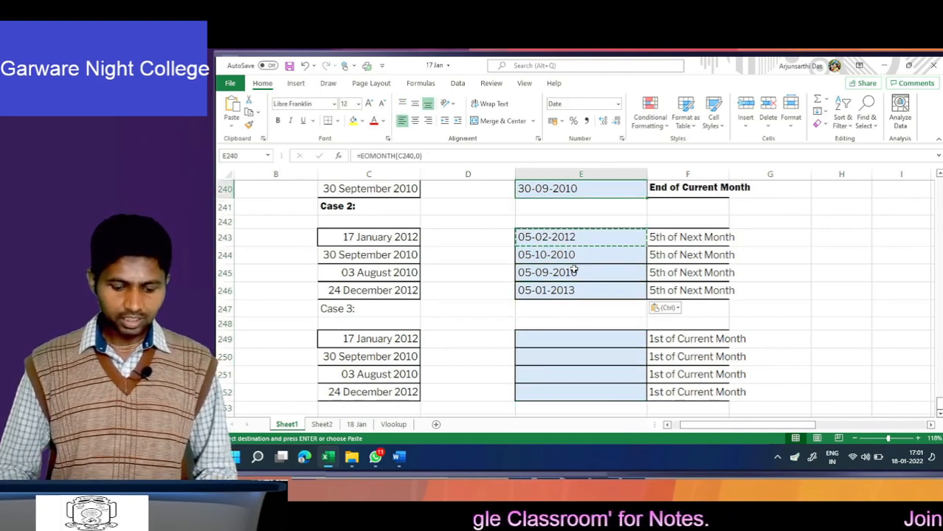
{"action": "key", "text": "ctrl+c"}
{"action": "key", "text": "Down"}
{"action": "key", "text": "Down"}
{"action": "key", "text": "Down"}
{"action": "key", "text": "Down"}
{"action": "key", "text": "Down"}
{"action": "key", "text": "Down"}
{"action": "key", "text": "Down"}
{"action": "key", "text": "Down"}
{"action": "key", "text": "Down"}
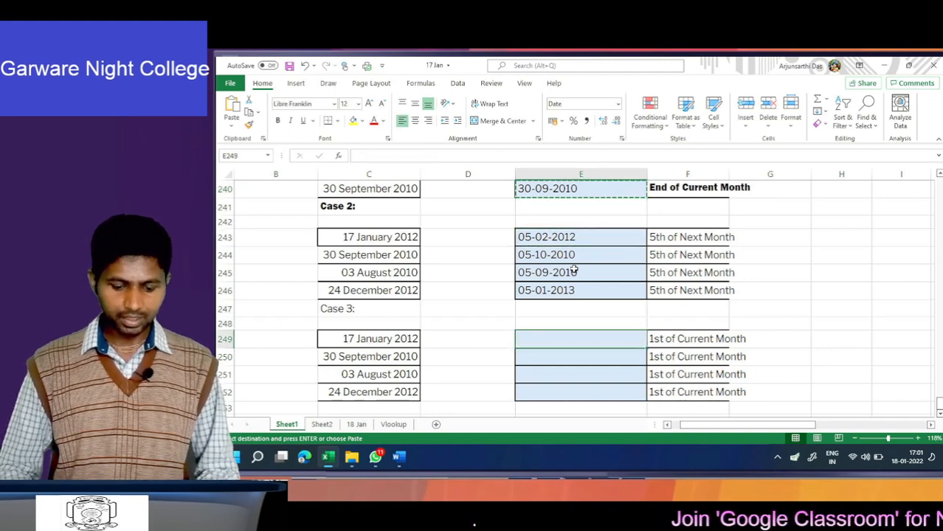
{"action": "key", "text": "ctrl+v"}
Change the E249 formula to =EOMONTH(C249,-1)+1 to return the 1st of the current month.
{"action": "key", "text": "F2"}
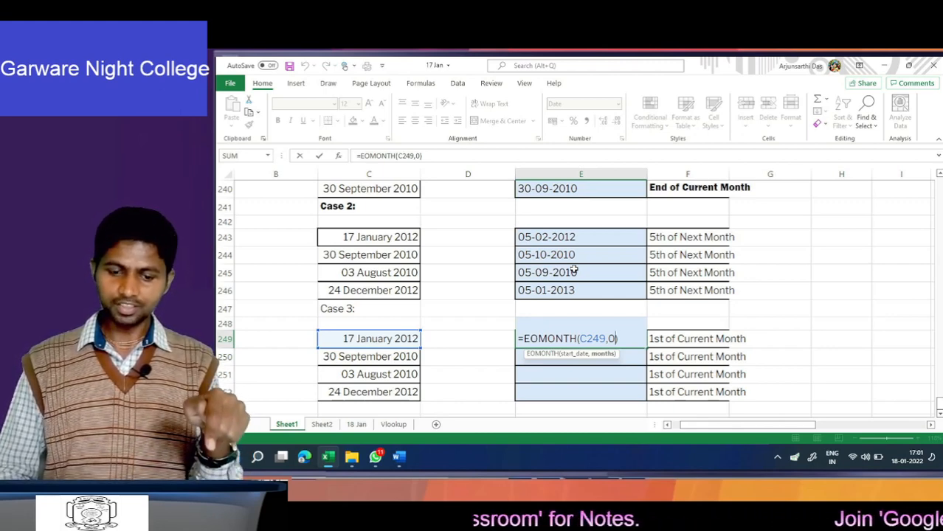
{"action": "key", "text": "BackSpace"}
{"action": "type", "text": "-"}
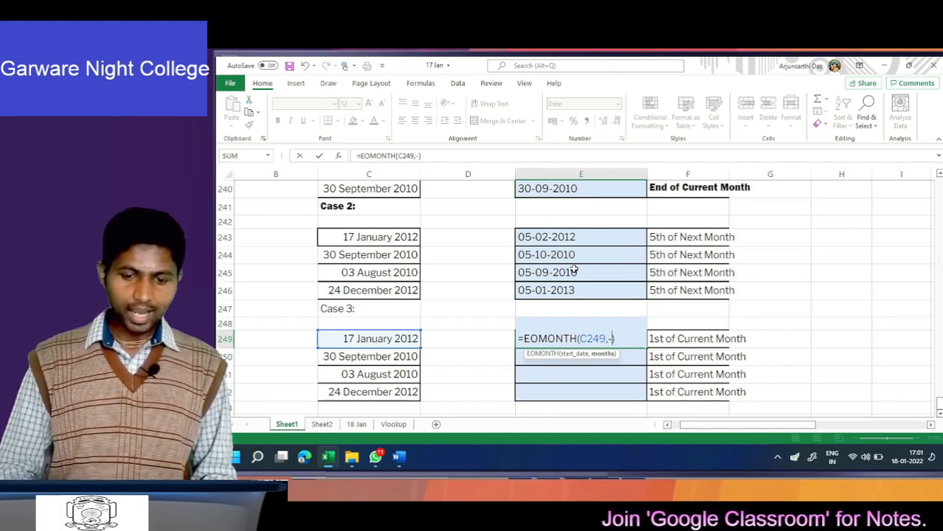
{"action": "type", "text": "1"}
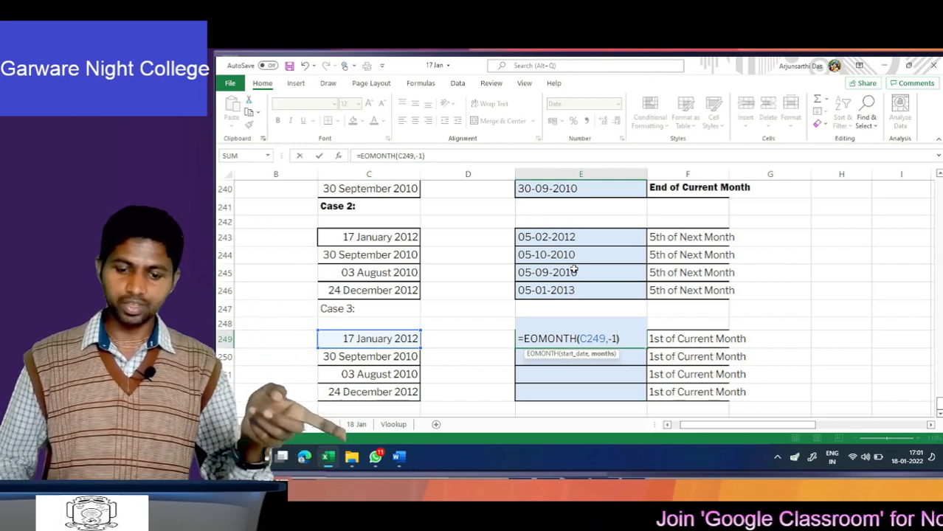
{"action": "key", "text": "Right"}
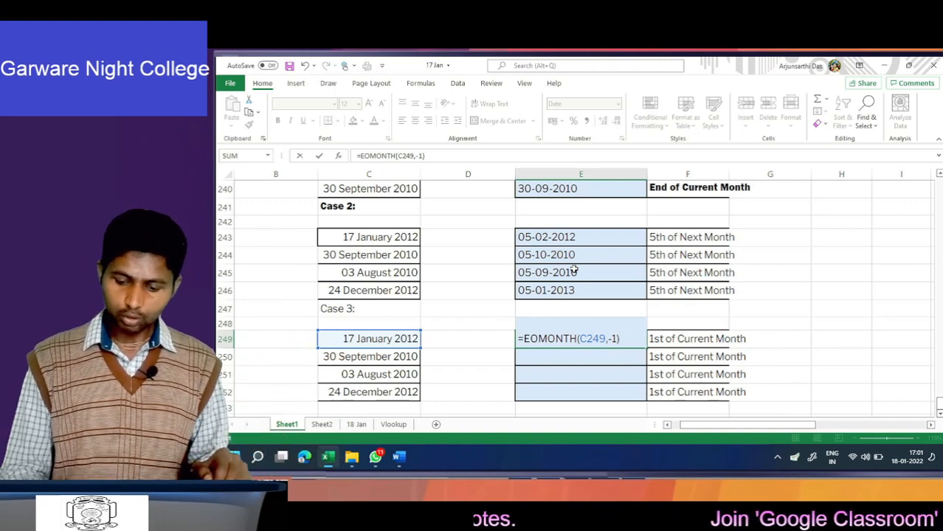
{"action": "type", "text": "+1"}
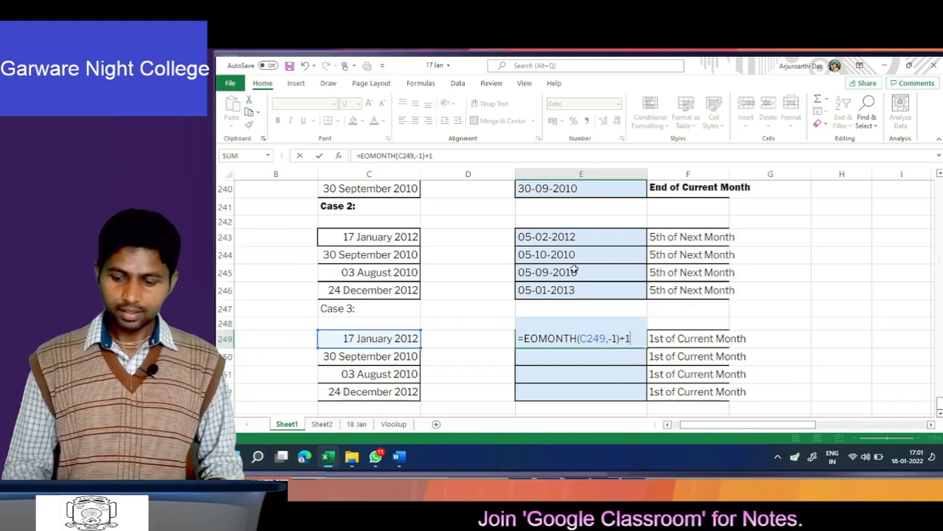
{"action": "key", "text": "Return"}
{"action": "key", "text": "Up"}
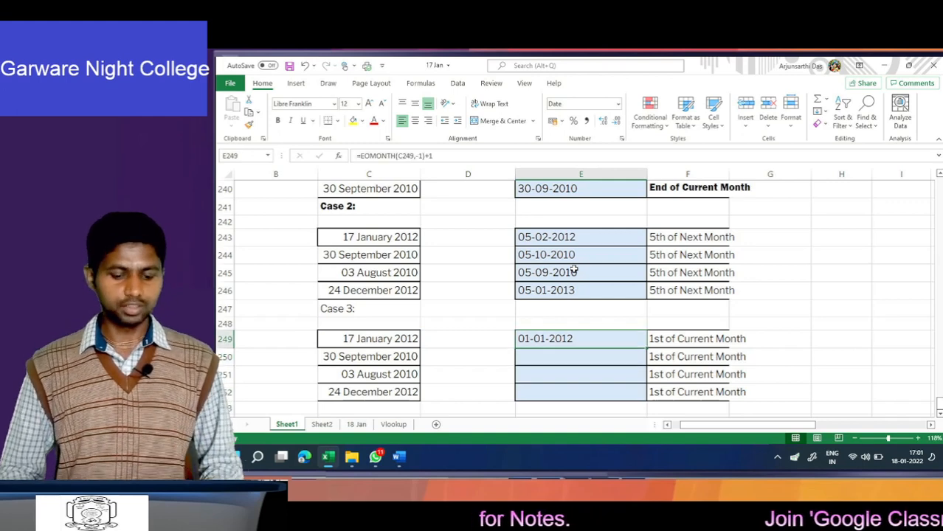
Copy the 1st-of-current-month formula from E249 into the remaining Case 3 cells E250:E252.
{"action": "key", "text": "ctrl+c"}
{"action": "key", "text": "Down"}
{"action": "key", "text": "shift+Down"}
{"action": "key", "text": "shift+Down"}
{"action": "key", "text": "ctrl+v"}
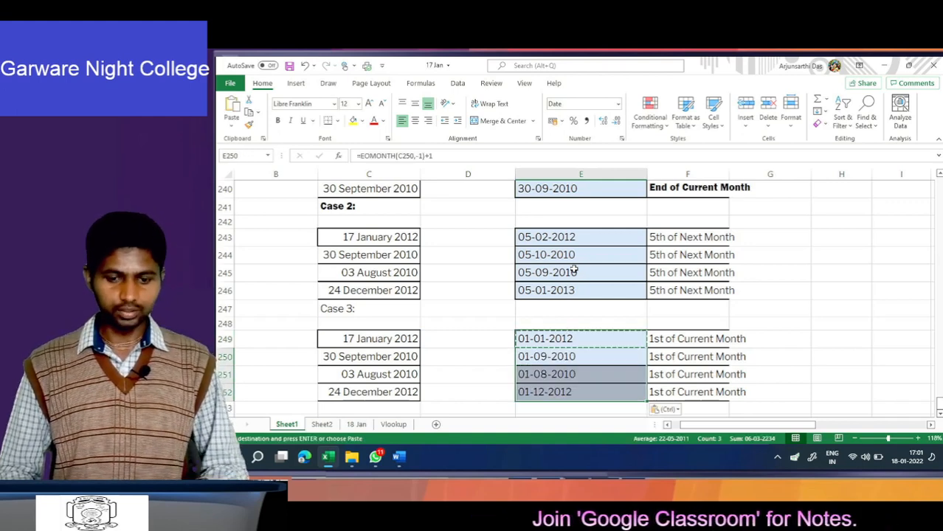
Enter =TODAY() in E255 below the Case 3 table to return the current date.
{"action": "key", "text": "Down"}
{"action": "key", "text": "Down"}
{"action": "key", "text": "Down"}
{"action": "key", "text": "Down"}
{"action": "key", "text": "Down"}
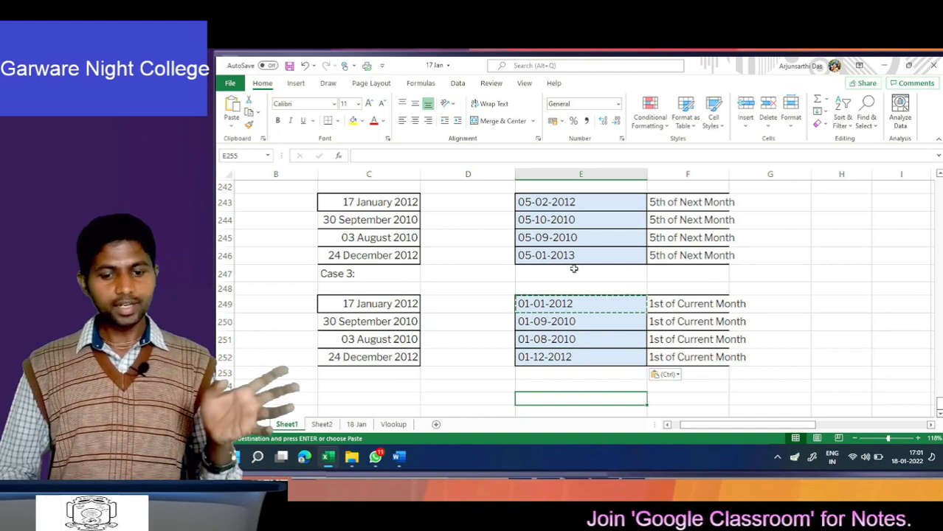
{"action": "type", "text": "=to"}
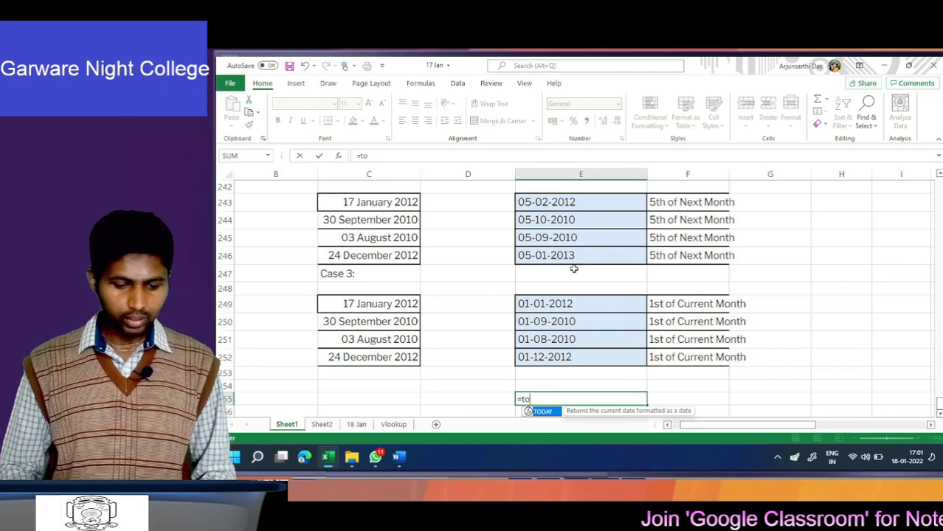
{"action": "key", "text": "Tab"}
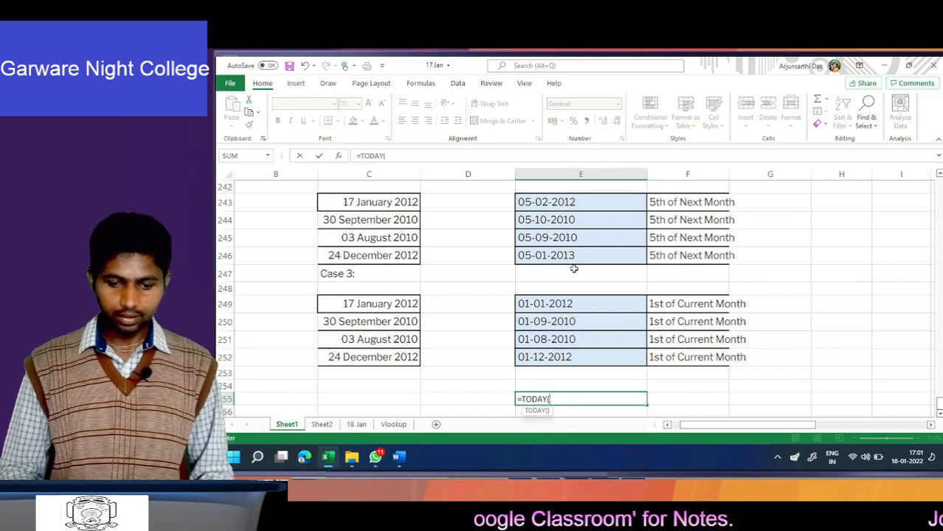
{"action": "type", "text": ")"}
{"action": "key", "text": "Return"}
{"action": "key", "text": "Up"}
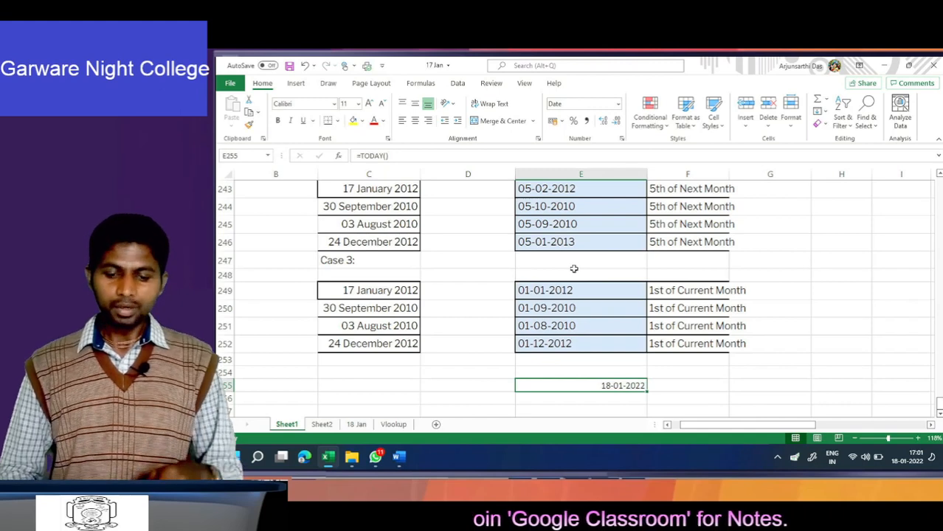
Enter =NOW() in E256, directly below the TODAY result, to return the current date and time.
{"action": "key", "text": "Down"}
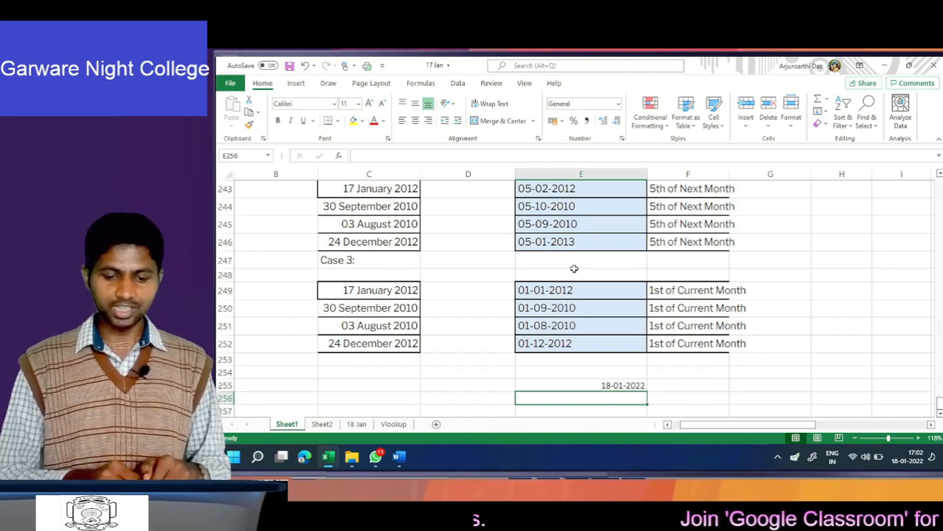
{"action": "type", "text": "="}
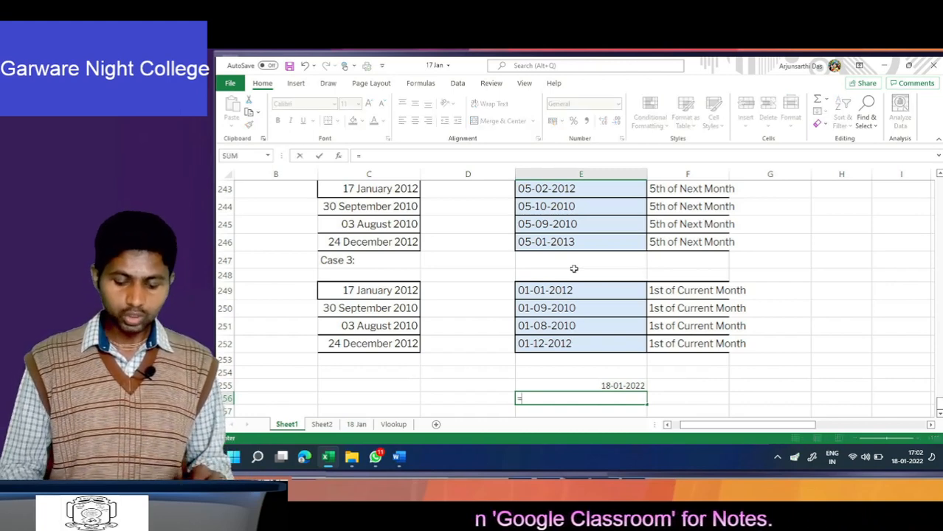
{"action": "type", "text": "now("}
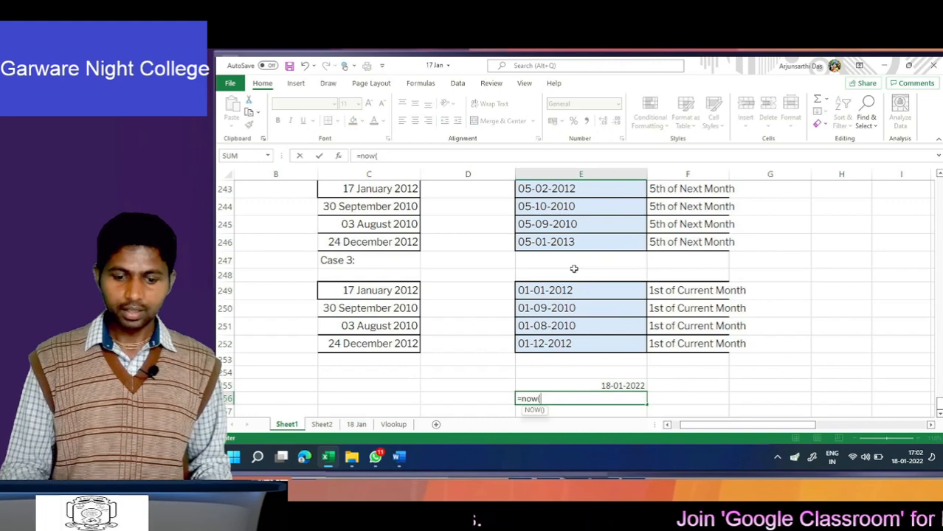
{"action": "key", "text": "Return"}
{"action": "key", "text": "Up"}
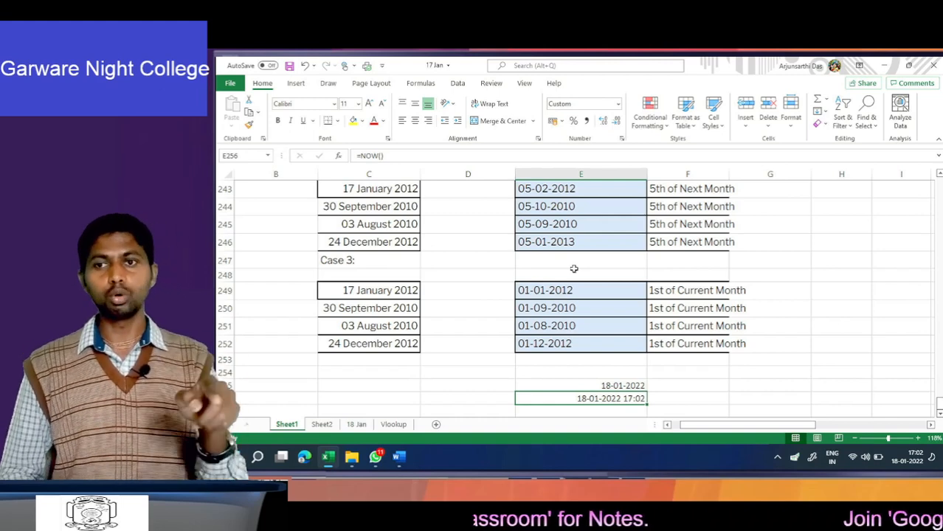
Insert the current time as a static value in E257, below the NOW formula.
{"action": "key", "text": "Down"}
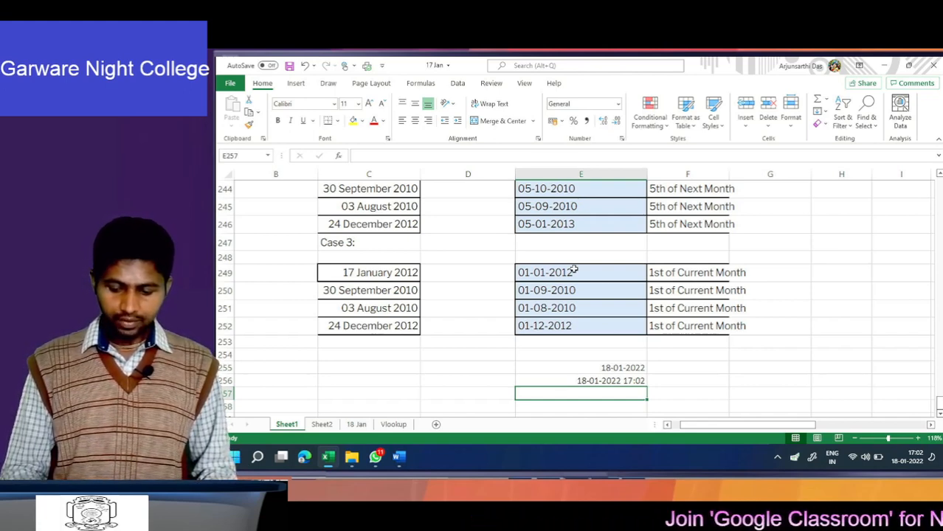
{"action": "key", "text": "ctrl+shift+semicolon"}
{"action": "key", "text": "Return"}
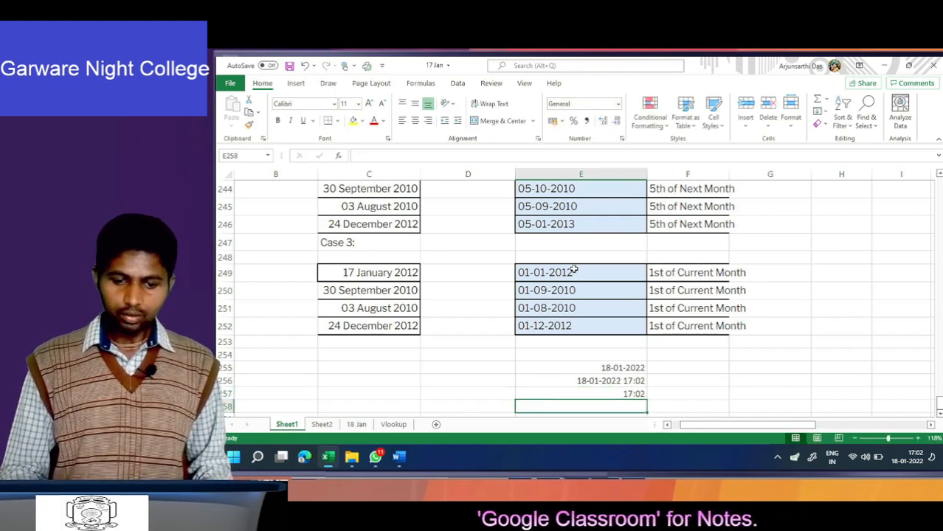
Replace the entry in E257 with the current date as a static value.
{"action": "key", "text": "Up"}
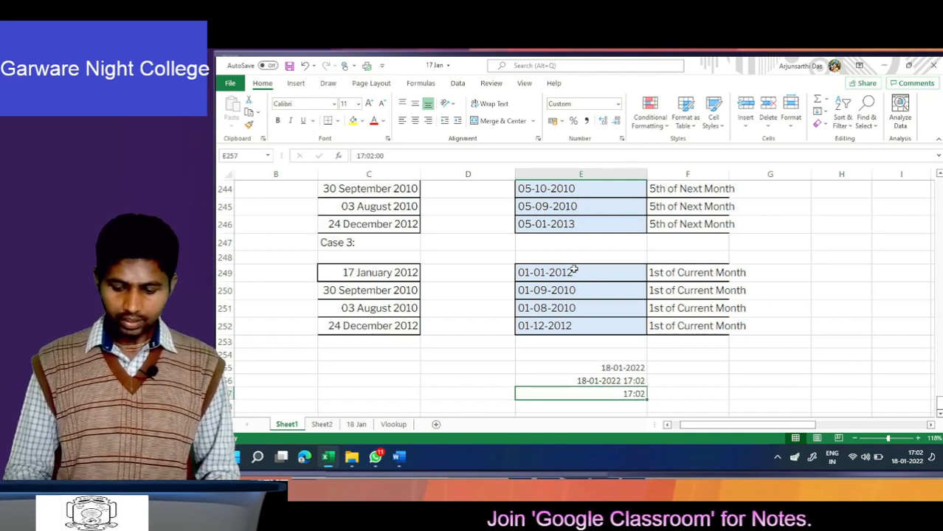
{"action": "key", "text": "ctrl+semicolon"}
{"action": "key", "text": "Return"}
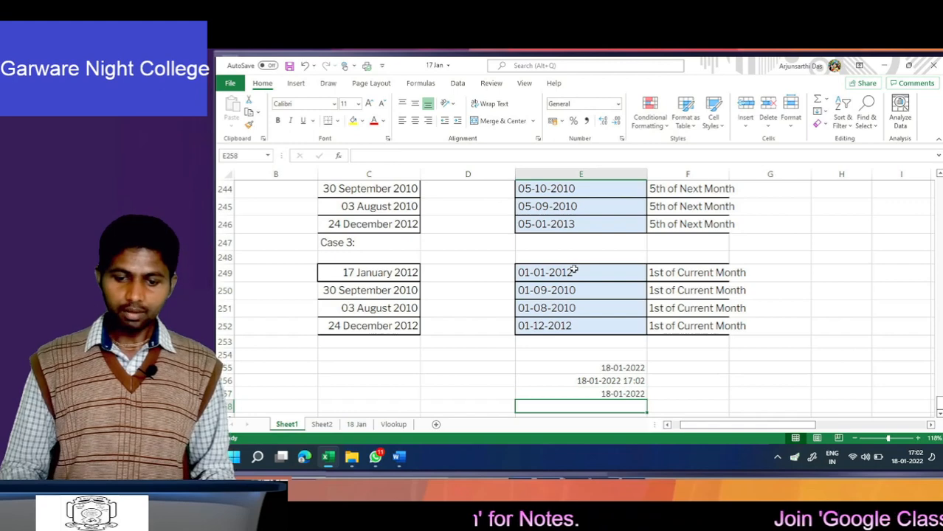
{"action": "key", "text": "Up"}
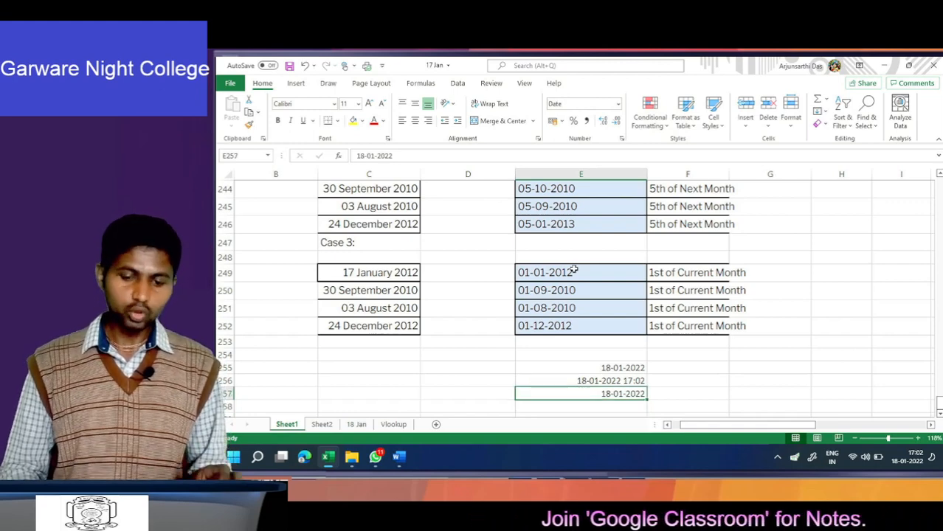
Look back through the earlier Sheet1 sections, from the date functions up past CONCAT, ABS and percentage to the fruit order table.
{"action": "key", "text": "Up"}
{"action": "key", "text": "Up"}
{"action": "key", "text": "Up"}
{"action": "key", "text": "Up"}
{"action": "key", "text": "Up"}
{"action": "key", "text": "Up"}
{"action": "key", "text": "Up"}
{"action": "key", "text": "Up"}
{"action": "key", "text": "Up"}
{"action": "key", "text": "Up"}
{"action": "key", "text": "Up"}
{"action": "key", "text": "Up"}
{"action": "key", "text": "Up"}
{"action": "key", "text": "Up"}
{"action": "key", "text": "Up"}
{"action": "key", "text": "Up"}
{"action": "key", "text": "Up"}
{"action": "key", "text": "Up"}
{"action": "key", "text": "Up"}
{"action": "key", "text": "Up"}
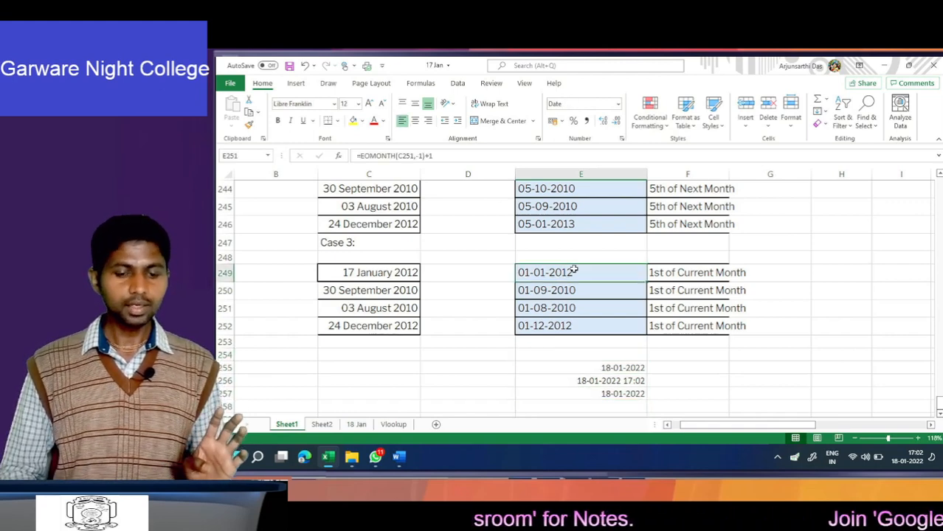
{"action": "key", "text": "Up"}
{"action": "key", "text": "Up"}
{"action": "key", "text": "Up"}
{"action": "key", "text": "Up"}
{"action": "key", "text": "Up"}
{"action": "key", "text": "Up"}
{"action": "key", "text": "Up"}
{"action": "key", "text": "Up"}
{"action": "key", "text": "Up"}
{"action": "key", "text": "Up"}
{"action": "key", "text": "Up"}
{"action": "key", "text": "Up"}
{"action": "key", "text": "Up"}
{"action": "key", "text": "Up"}
{"action": "key", "text": "Up"}
{"action": "key", "text": "Up"}
{"action": "key", "text": "Up"}
{"action": "key", "text": "Up"}
{"action": "key", "text": "Up"}
{"action": "key", "text": "Up"}
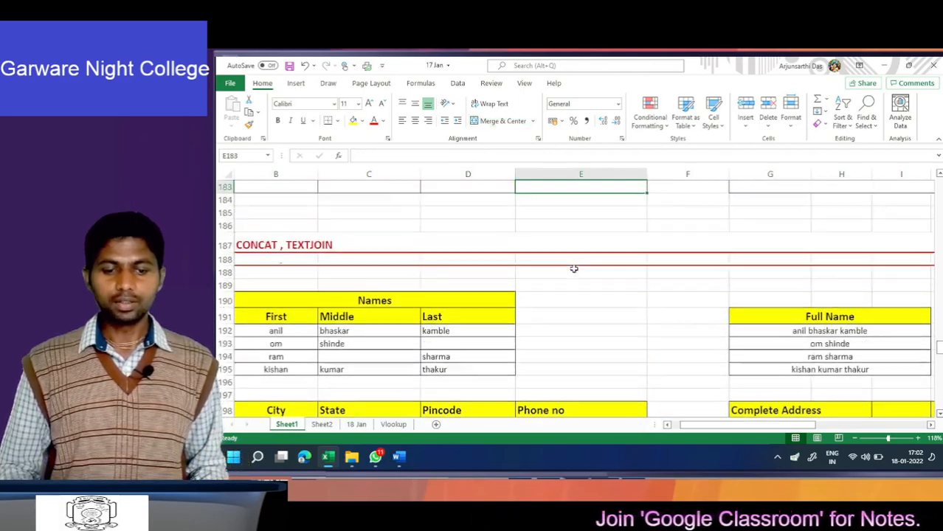
{"action": "key", "text": "Up"}
{"action": "key", "text": "Up"}
{"action": "key", "text": "Up"}
{"action": "key", "text": "Up"}
{"action": "key", "text": "Up"}
{"action": "key", "text": "Up"}
{"action": "key", "text": "Up"}
{"action": "key", "text": "Up"}
{"action": "key", "text": "Up"}
{"action": "key", "text": "Up"}
{"action": "key", "text": "Up"}
{"action": "key", "text": "Up"}
{"action": "key", "text": "Up"}
{"action": "key", "text": "Up"}
{"action": "key", "text": "Up"}
{"action": "key", "text": "Up"}
{"action": "key", "text": "Up"}
{"action": "key", "text": "Up"}
{"action": "key", "text": "Up"}
{"action": "key", "text": "Up"}
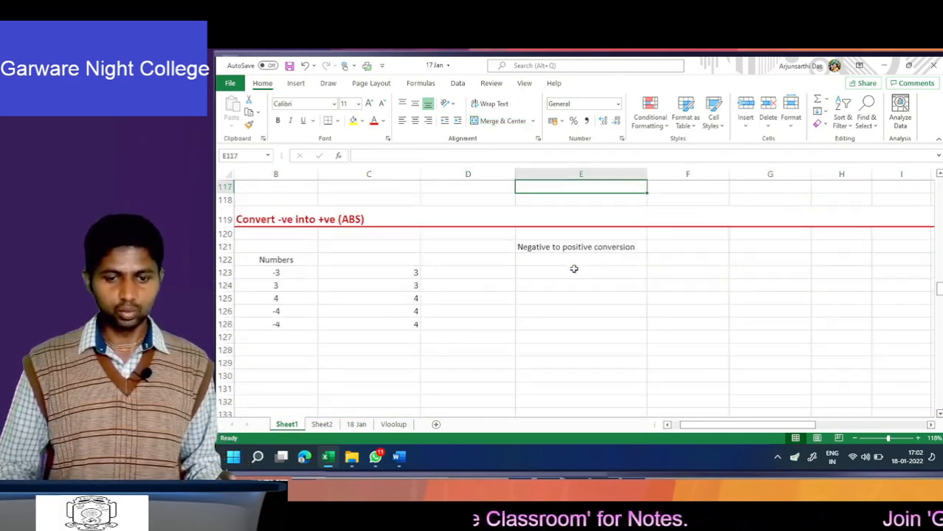
{"action": "key", "text": "Left"}
{"action": "key", "text": "Left"}
{"action": "key", "text": "Left"}
{"action": "key", "text": "Up"}
{"action": "key", "text": "Up"}
{"action": "key", "text": "Up"}
{"action": "key", "text": "Up"}
{"action": "key", "text": "Up"}
{"action": "key", "text": "Up"}
{"action": "key", "text": "Up"}
{"action": "key", "text": "Up"}
{"action": "key", "text": "Up"}
{"action": "key", "text": "Up"}
{"action": "key", "text": "Up"}
{"action": "key", "text": "Up"}
{"action": "key", "text": "Up"}
{"action": "key", "text": "Up"}
{"action": "key", "text": "Up"}
{"action": "key", "text": "Up"}
{"action": "key", "text": "Up"}
{"action": "key", "text": "Up"}
{"action": "key", "text": "Up"}
{"action": "key", "text": "Up"}
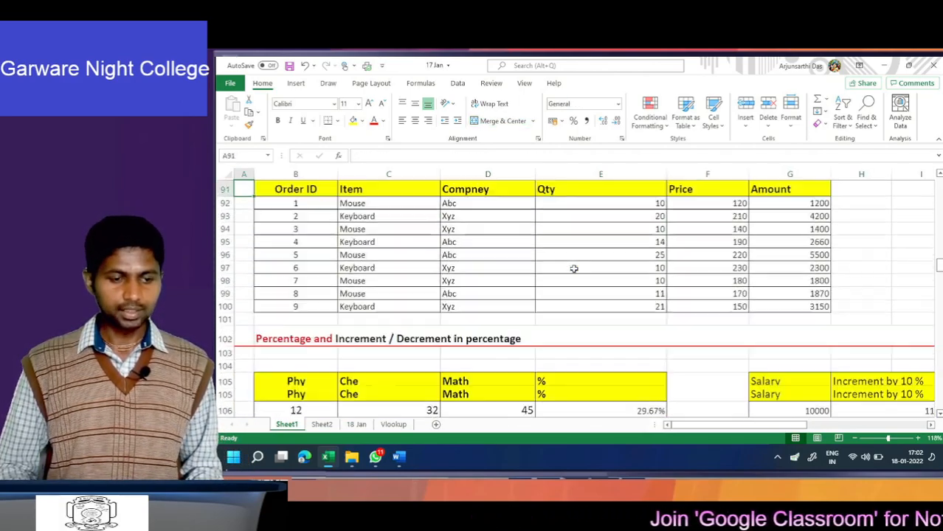
{"action": "key", "text": "Left"}
{"action": "key", "text": "Up"}
{"action": "key", "text": "Up"}
{"action": "key", "text": "Up"}
{"action": "key", "text": "Up"}
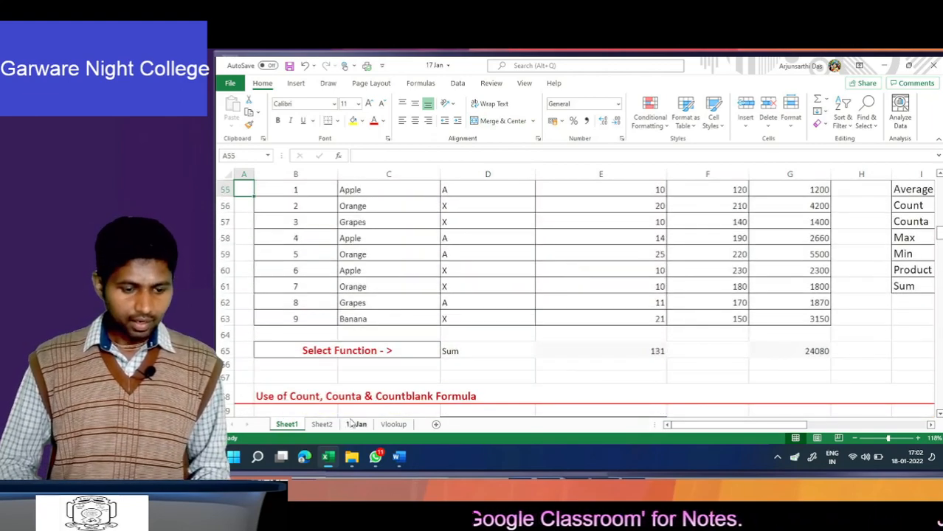